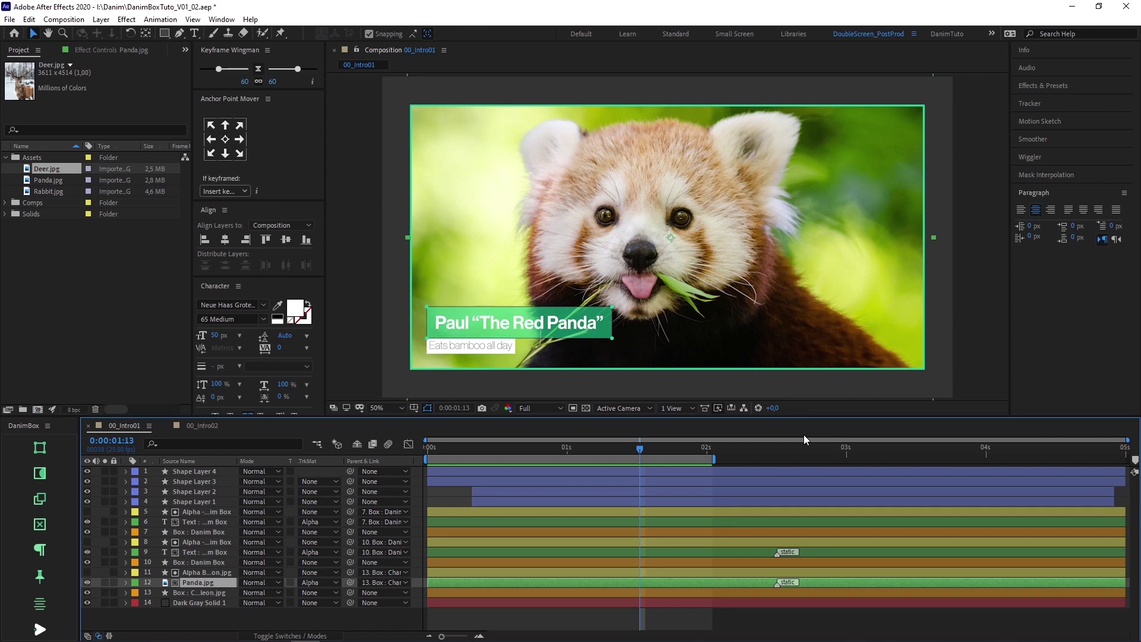
Replace the image in the Panda.jpg layer with Deer.jpg from the Assets folder.
{"action": "key", "text": "space"}
{"action": "key", "text": "space"}
{"action": "left_click", "coordinate": [37, 169]}
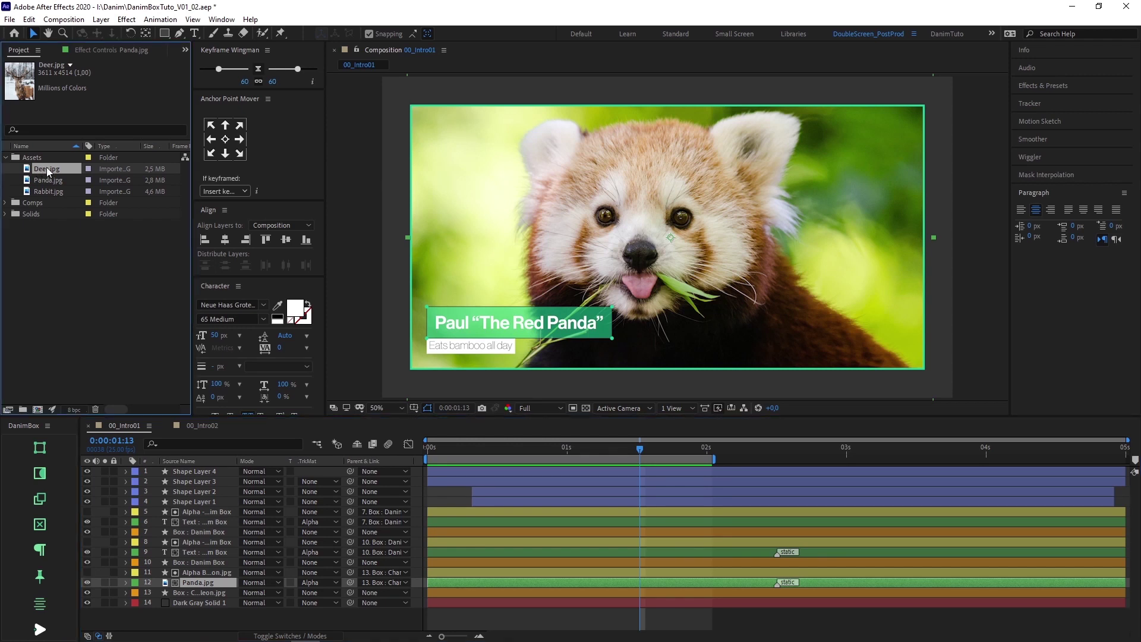
{"action": "left_click_drag", "start_coordinate": [47, 167], "coordinate": [223, 484]}
{"action": "left_click_drag", "start_coordinate": [243, 531], "coordinate": [243, 531]}
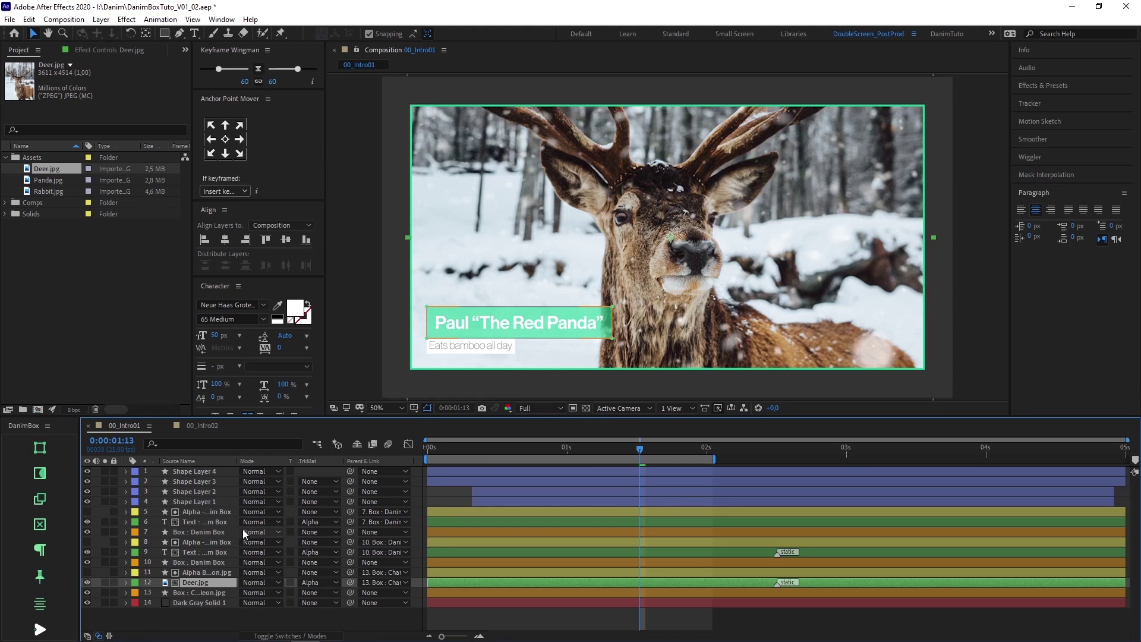
{"action": "left_click", "coordinate": [357, 352]}
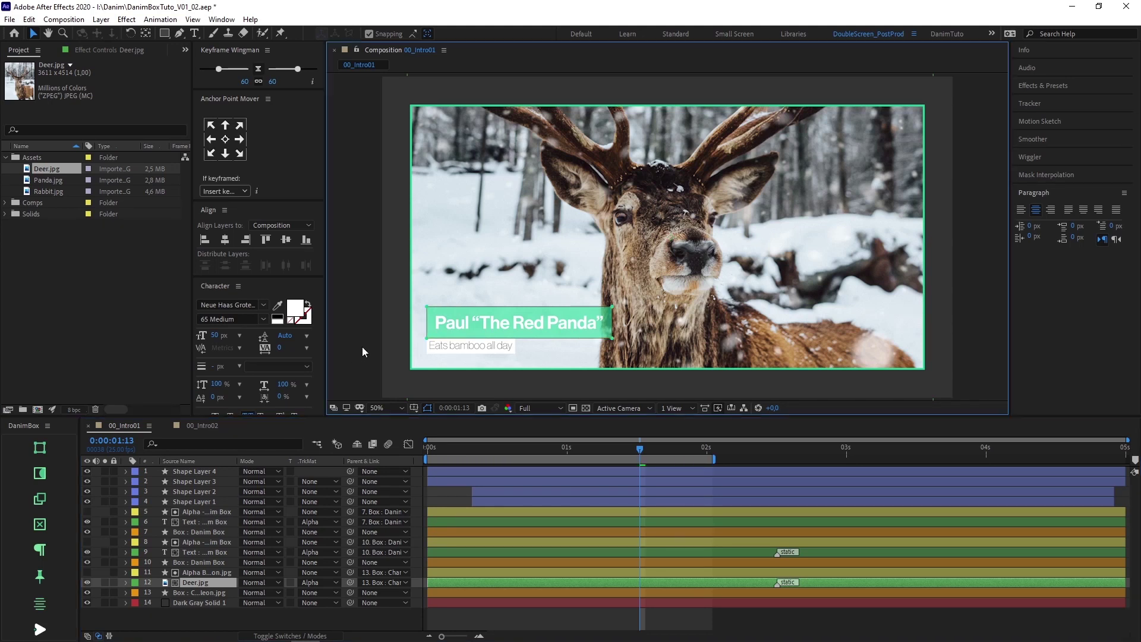
Change the title text in the green box to Denis “The Deer”.
{"action": "double_click", "coordinate": [468, 326]}
{"action": "type", "text": "Denis “"}
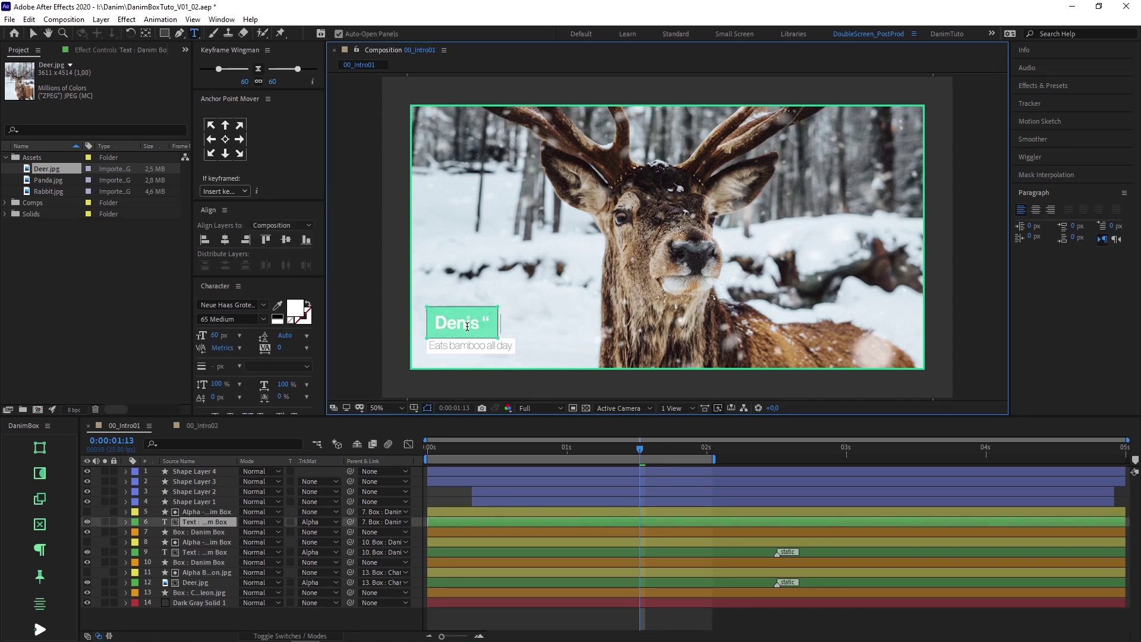
{"action": "type", "text": "The Deer”"}
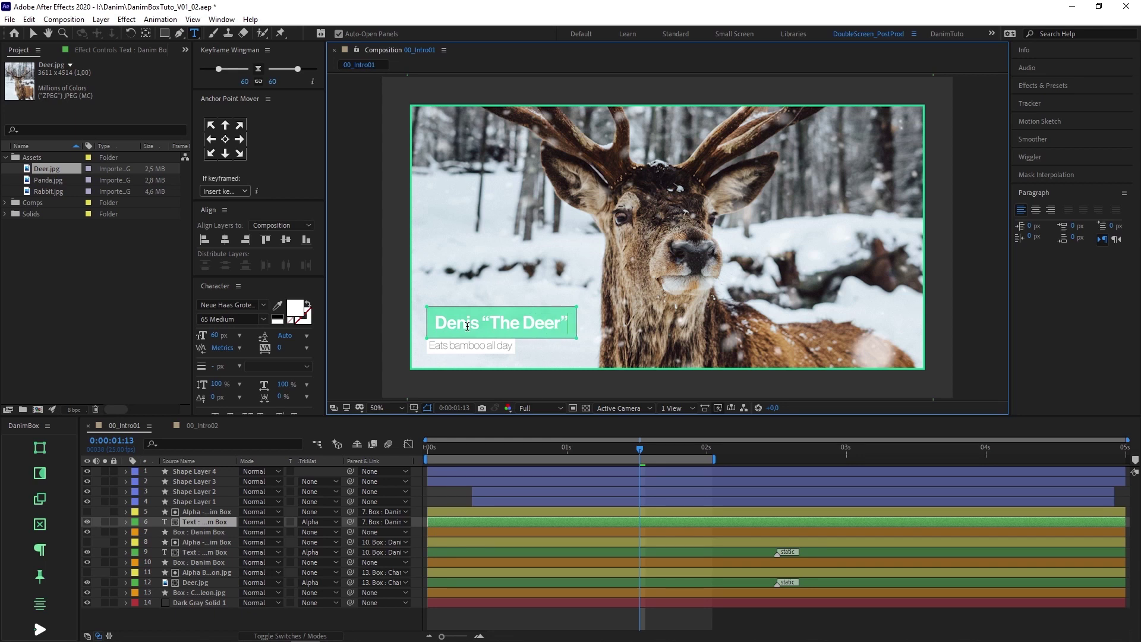
{"action": "key", "text": "Escape"}
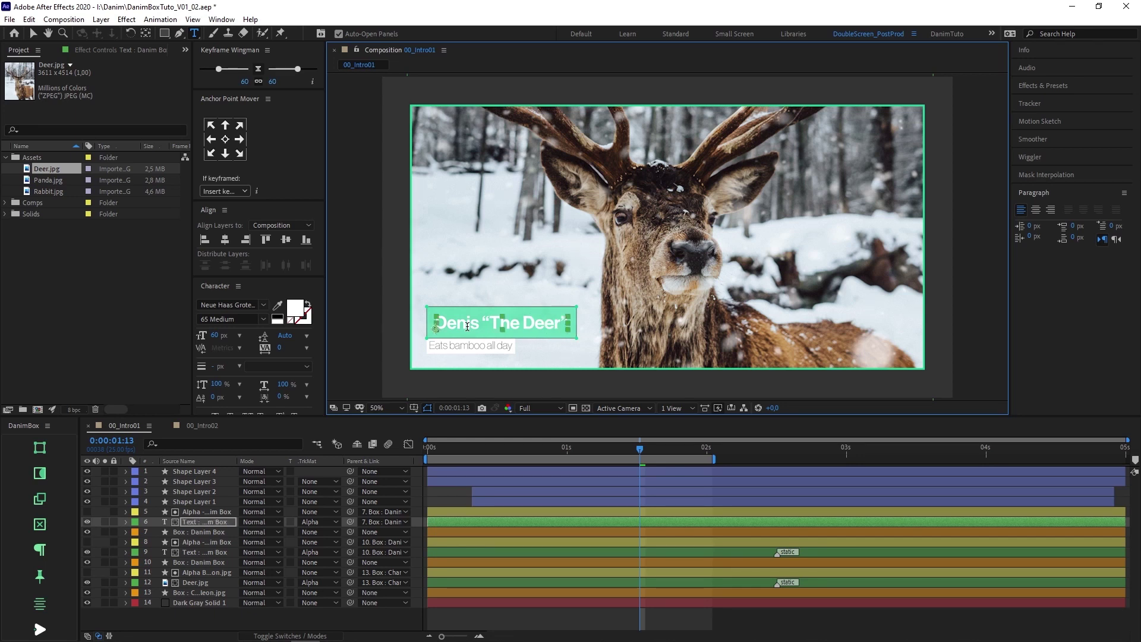
Change the subtitle below the title to "Is a big fan of Christmas" and preview the animation.
{"action": "triple_click", "coordinate": [469, 346]}
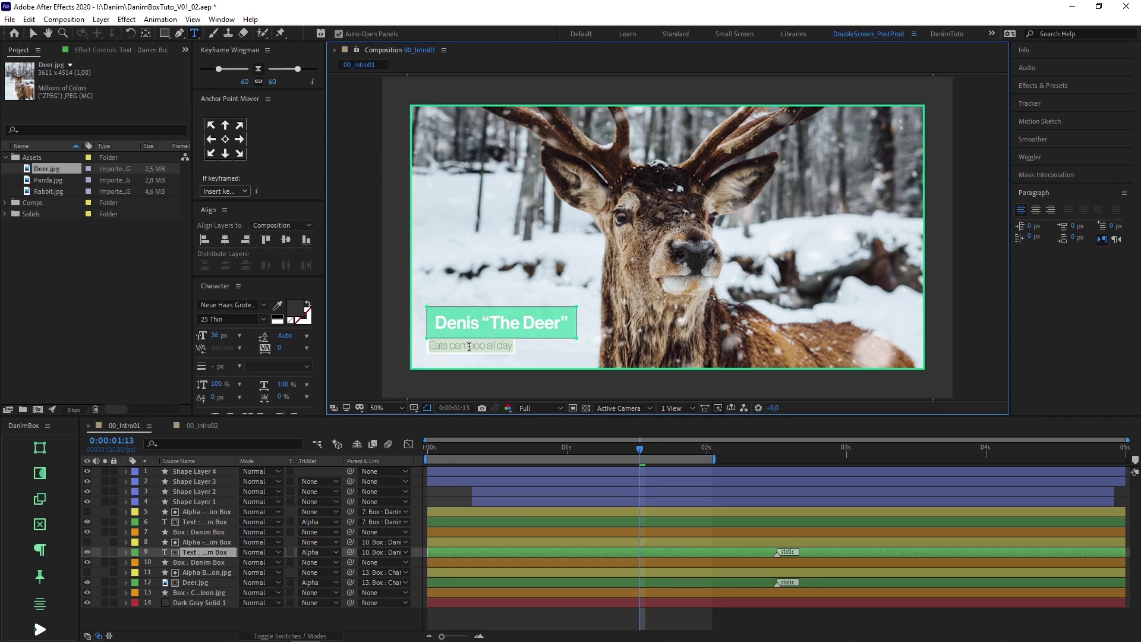
{"action": "type", "text": "Is a big fan of"}
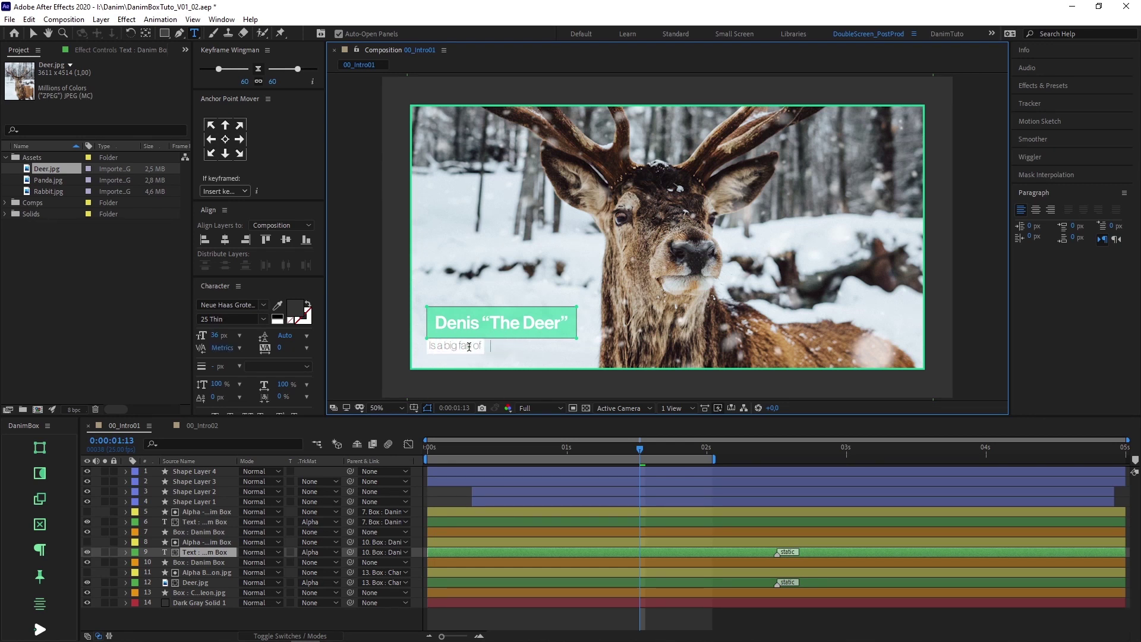
{"action": "type", "text": " Christmas"}
{"action": "key", "text": "Escape"}
{"action": "left_click", "coordinate": [639, 454]}
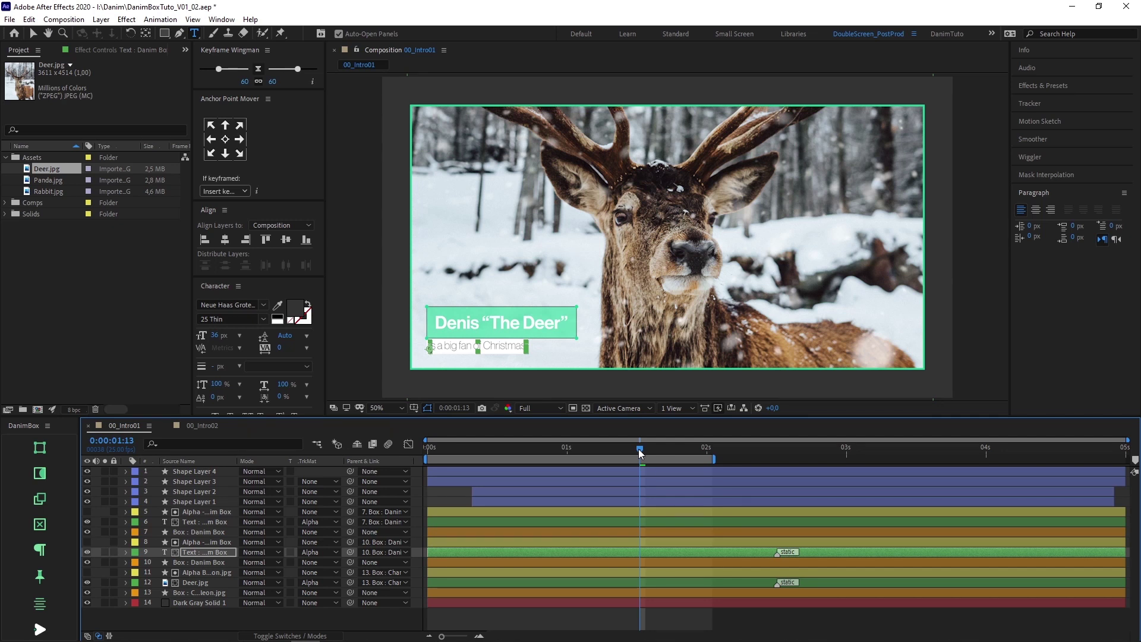
{"action": "key", "text": "space"}
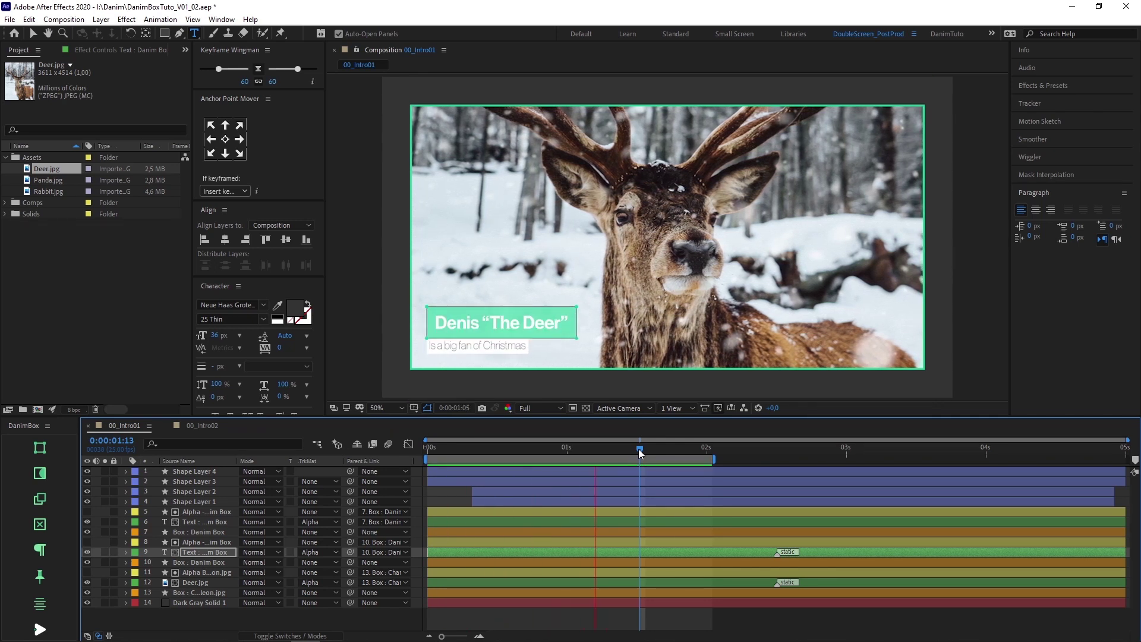
{"action": "key", "text": "space"}
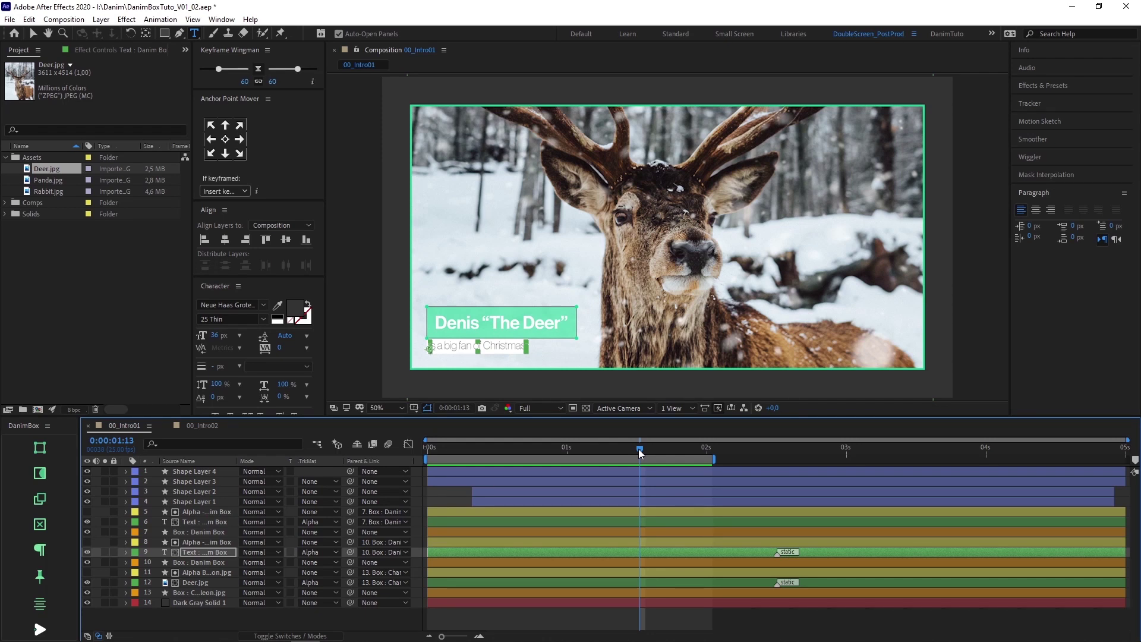
Set the width of the 00_Intro01 composition to 1080 px and preview the adapted layout.
{"action": "key", "text": "ctrl+k"}
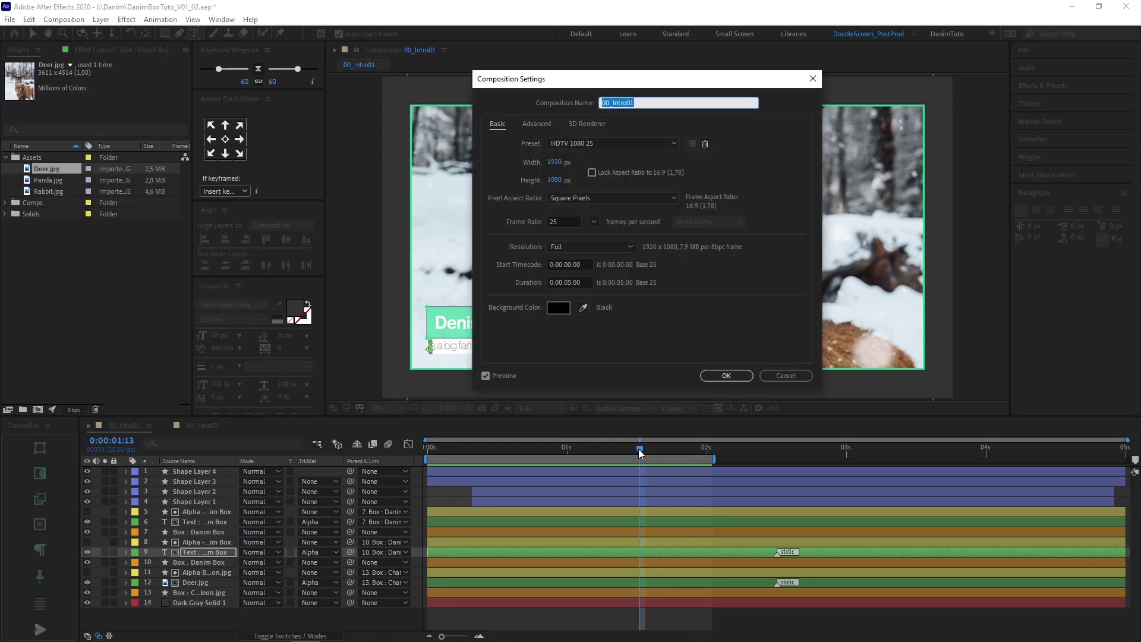
{"action": "left_click", "coordinate": [554, 162]}
{"action": "type", "text": "1080"}
{"action": "key", "text": "Return"}
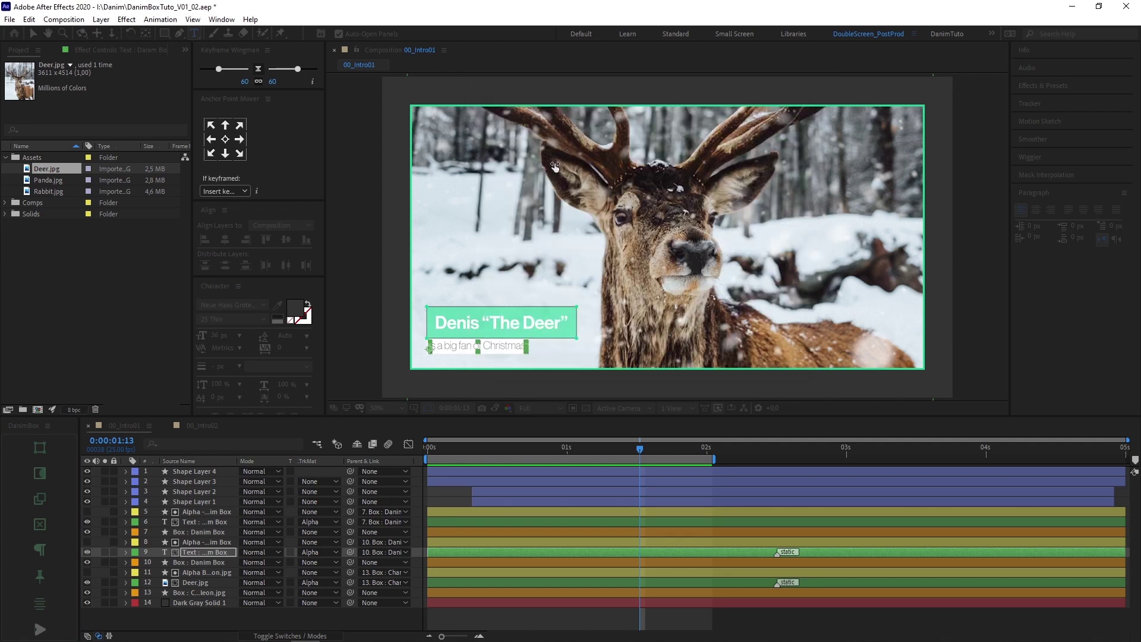
{"action": "key", "text": "v"}
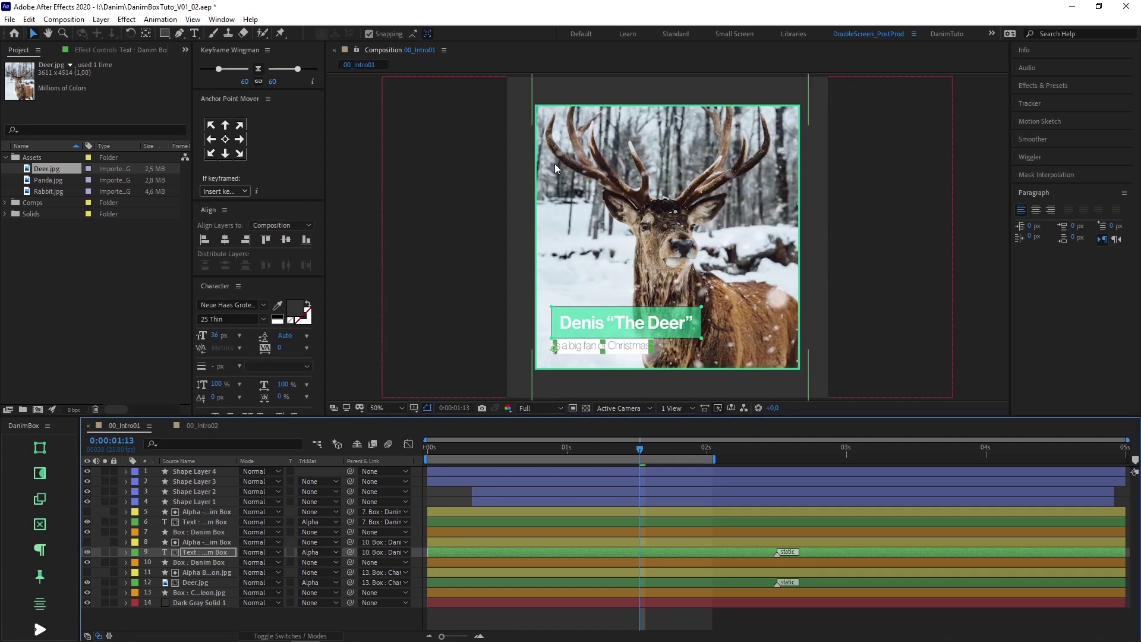
{"action": "left_click", "coordinate": [491, 298]}
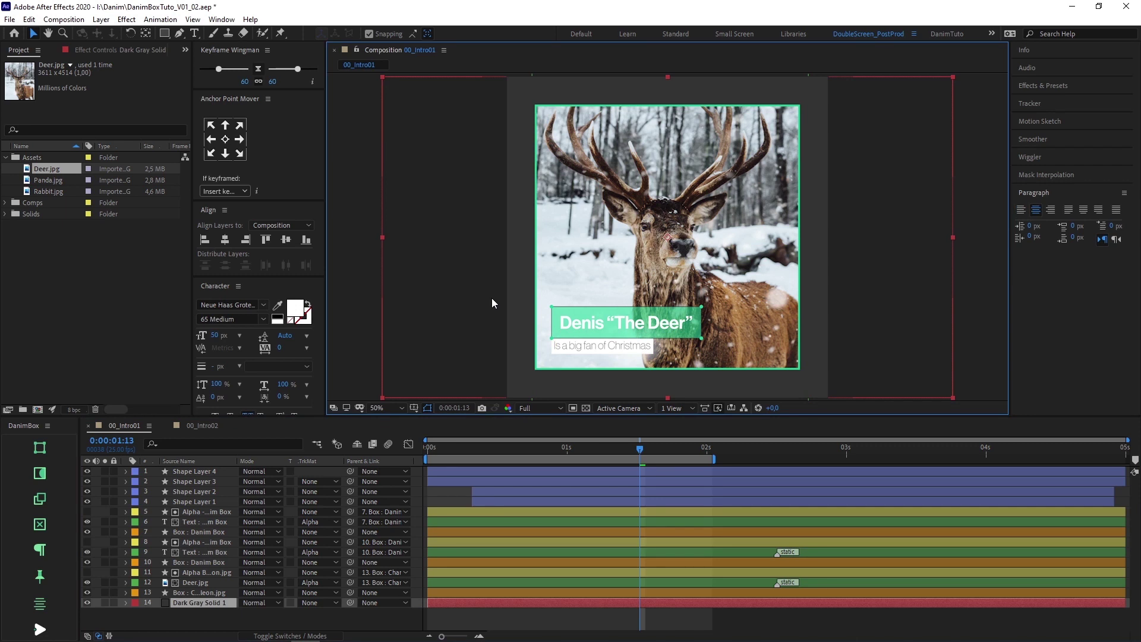
{"action": "key", "text": "space"}
{"action": "key", "text": "space"}
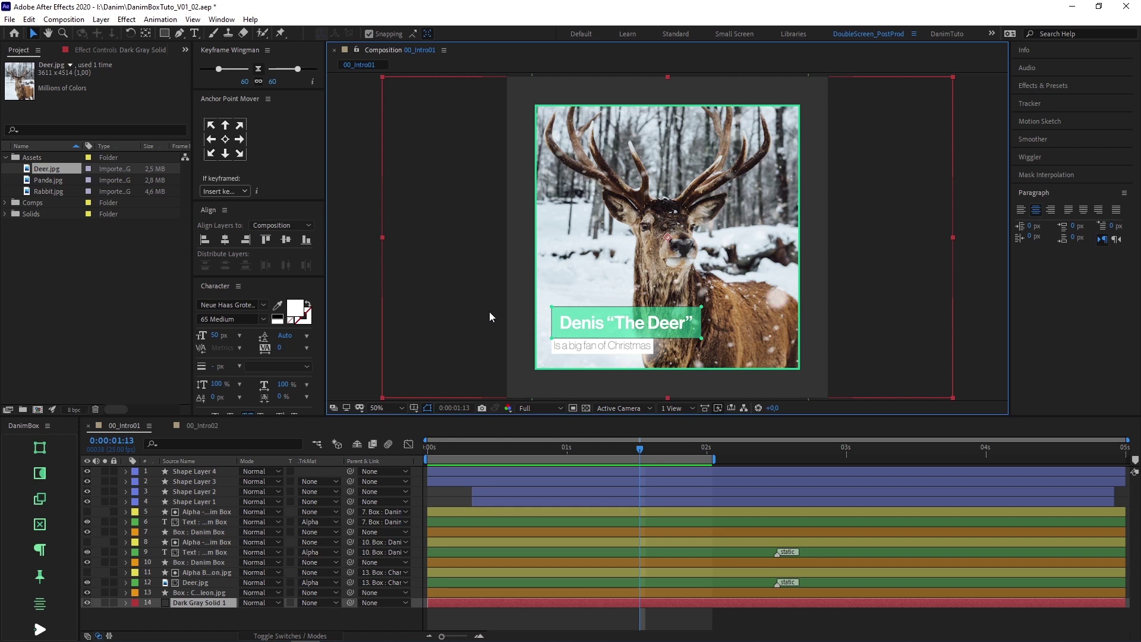
In 00_Intro02, replace the hidden source text with four lines: This is an example / to demonstrate how / multiple lines / work with DanimBox.
{"action": "left_click", "coordinate": [219, 424]}
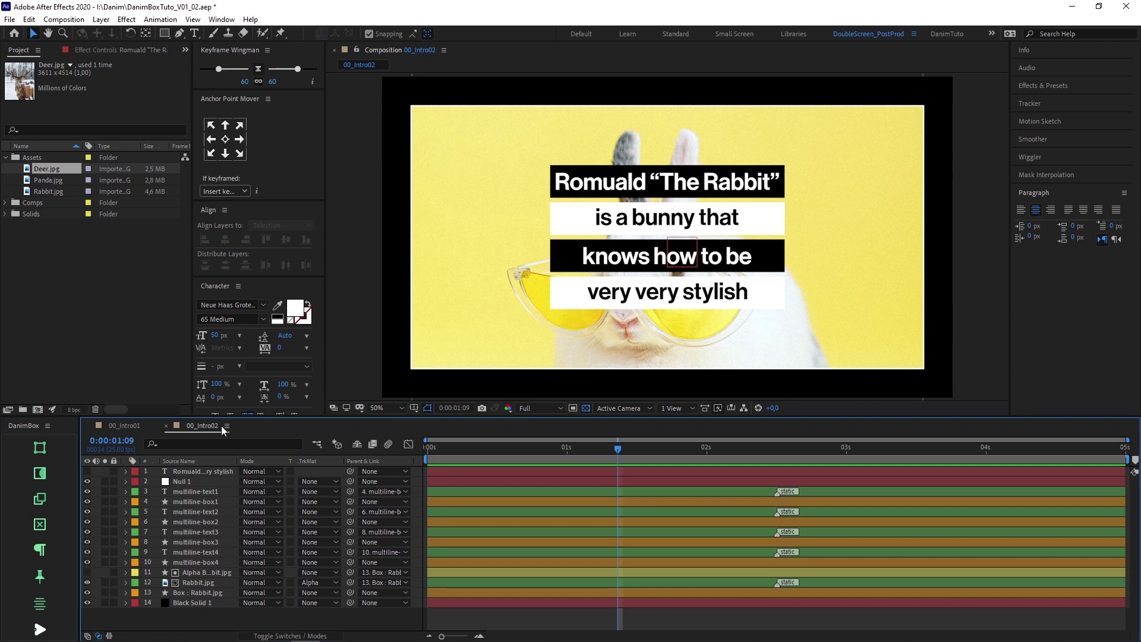
{"action": "left_click", "coordinate": [87, 471]}
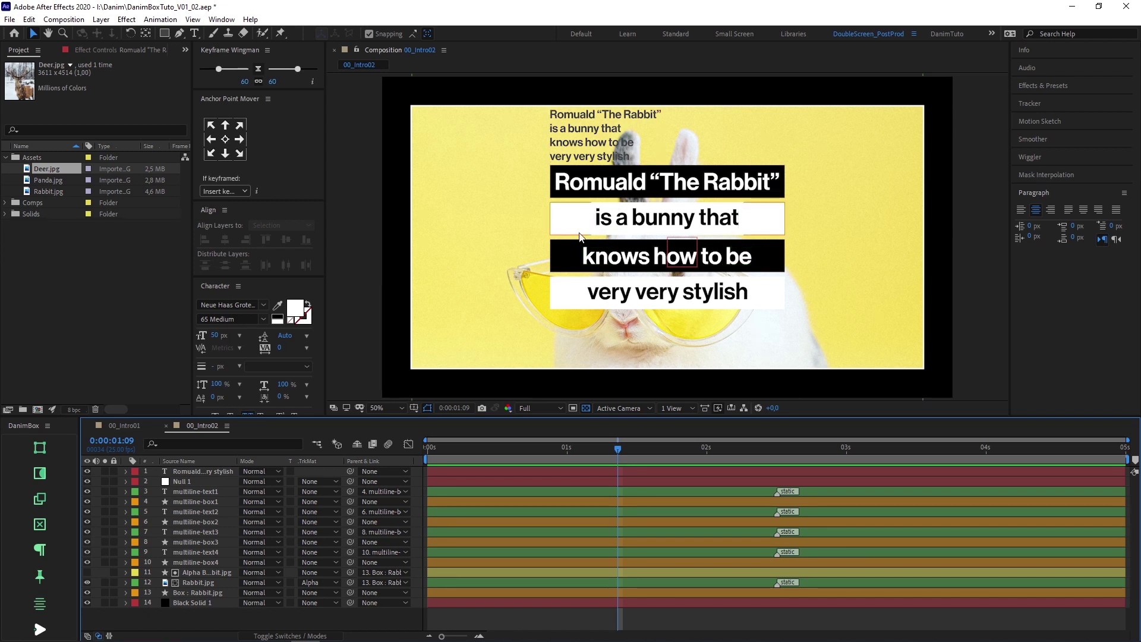
{"action": "double_click", "coordinate": [595, 128]}
{"action": "type", "text": "This is an example"}
{"action": "key", "text": "Return"}
{"action": "type", "text": "to demonstrate"}
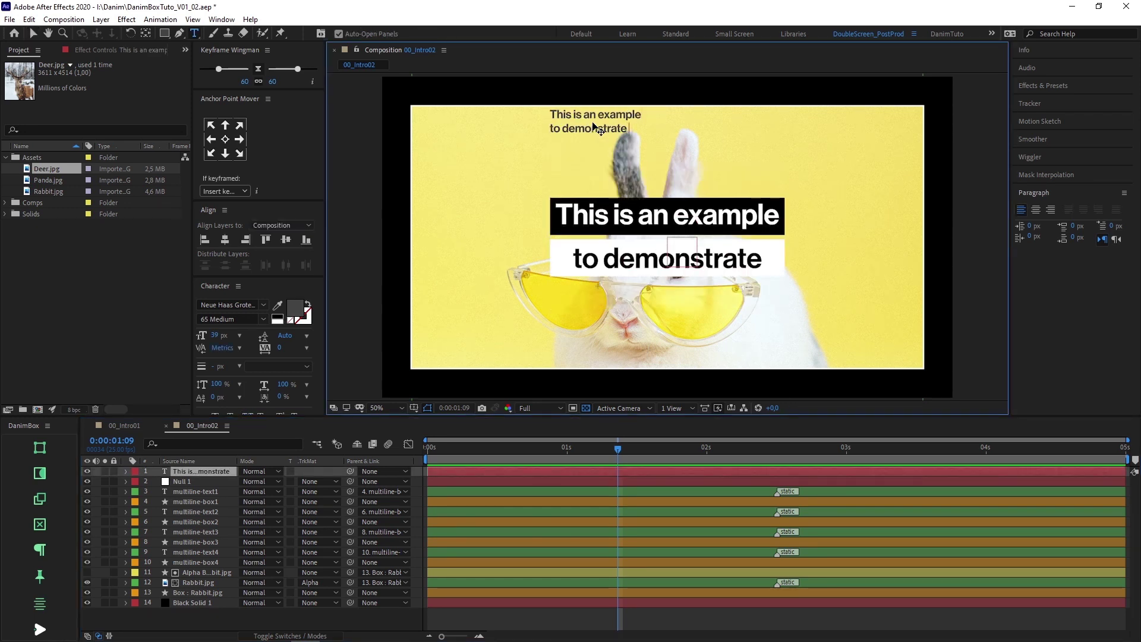
{"action": "type", "text": " how"}
{"action": "key", "text": "Return"}
{"action": "type", "text": "multiple lines"}
{"action": "key", "text": "Return"}
{"action": "type", "text": "work with DanimBox"}
{"action": "left_click", "coordinate": [363, 245]}
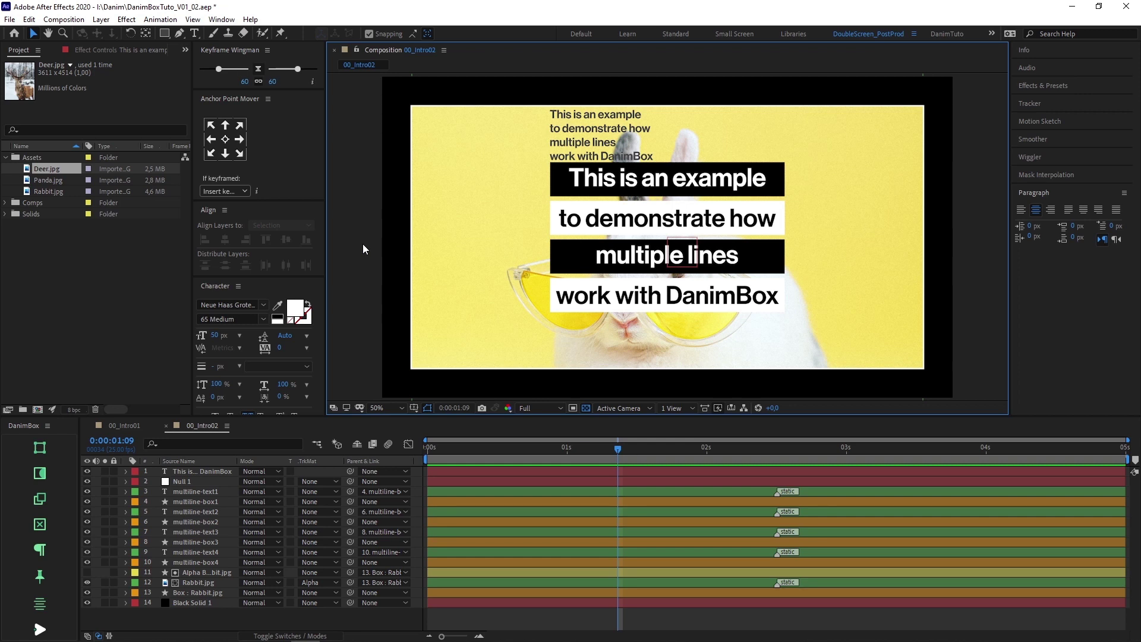
{"action": "left_click", "coordinate": [86, 471]}
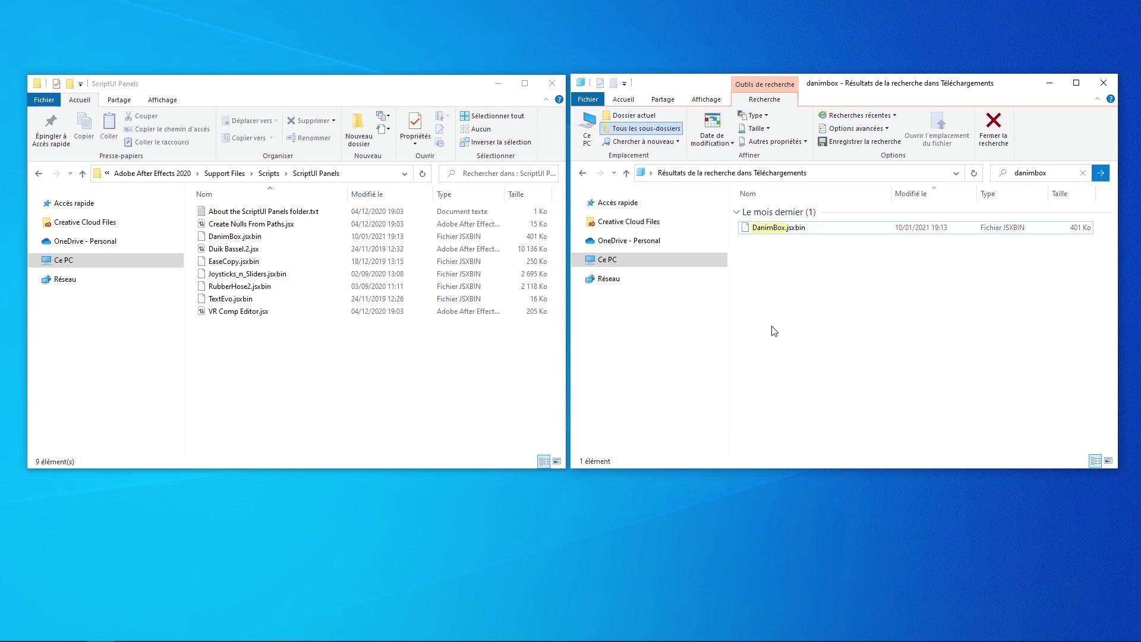
Locate DanimBox.jsxbin in the download search results and in After Effects 2020's ScriptUI Panels folder.
{"action": "left_click", "coordinate": [807, 232]}
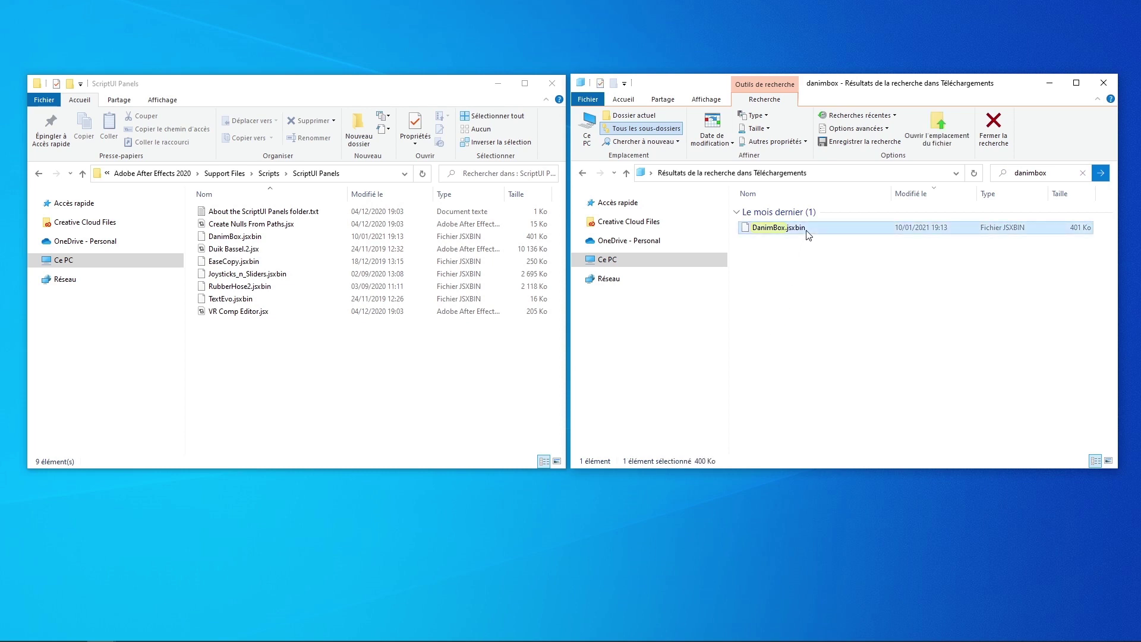
{"action": "left_click", "coordinate": [351, 378]}
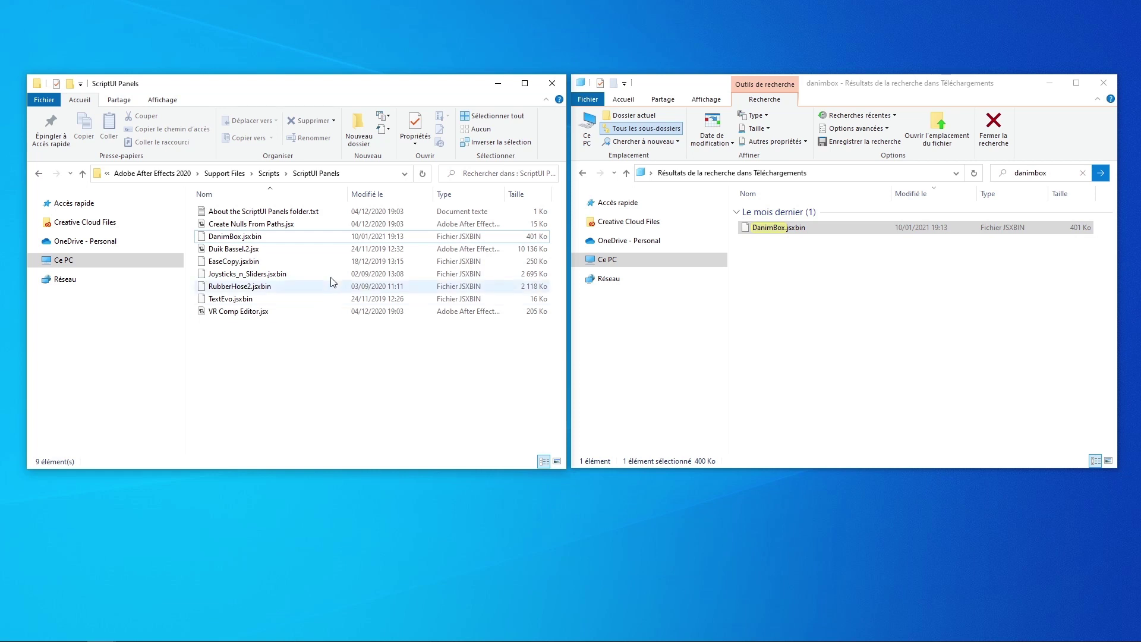
{"action": "left_click", "coordinate": [329, 237]}
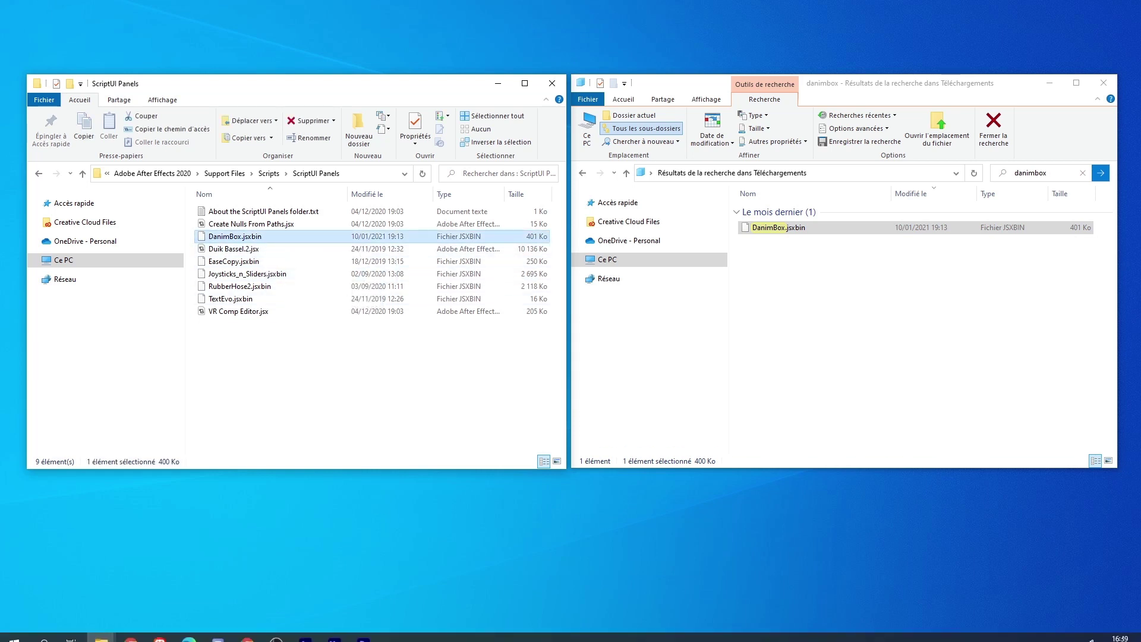
Switch to After Effects, open the DanimBox.jsxbin script and dock it as a narrow column beside the timeline.
{"action": "left_click", "coordinate": [309, 633]}
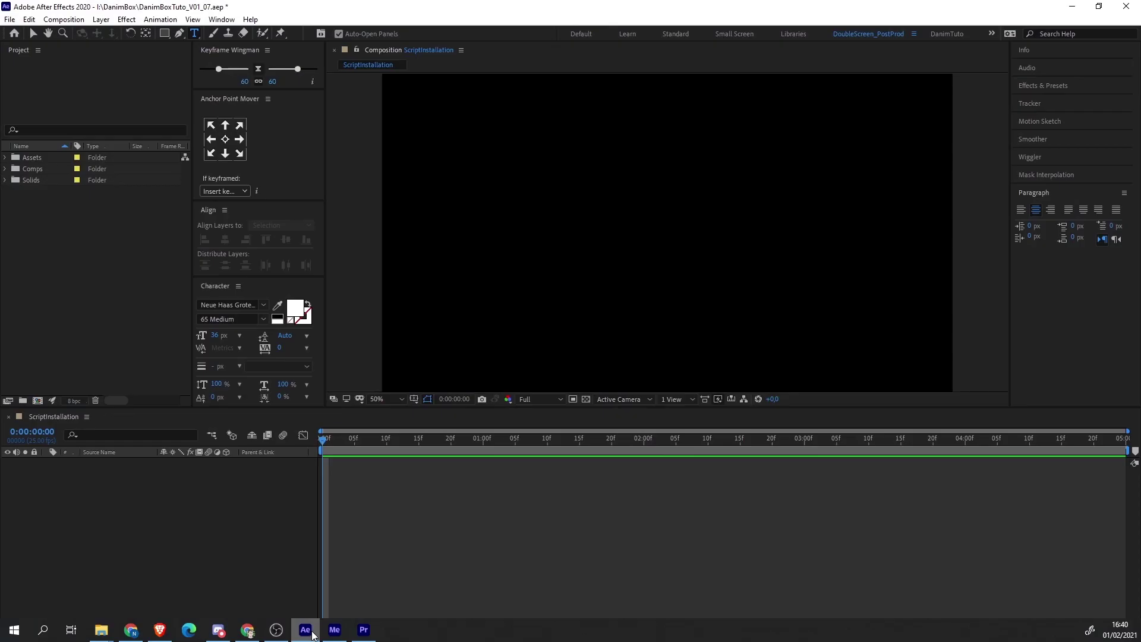
{"action": "left_click", "coordinate": [223, 20]}
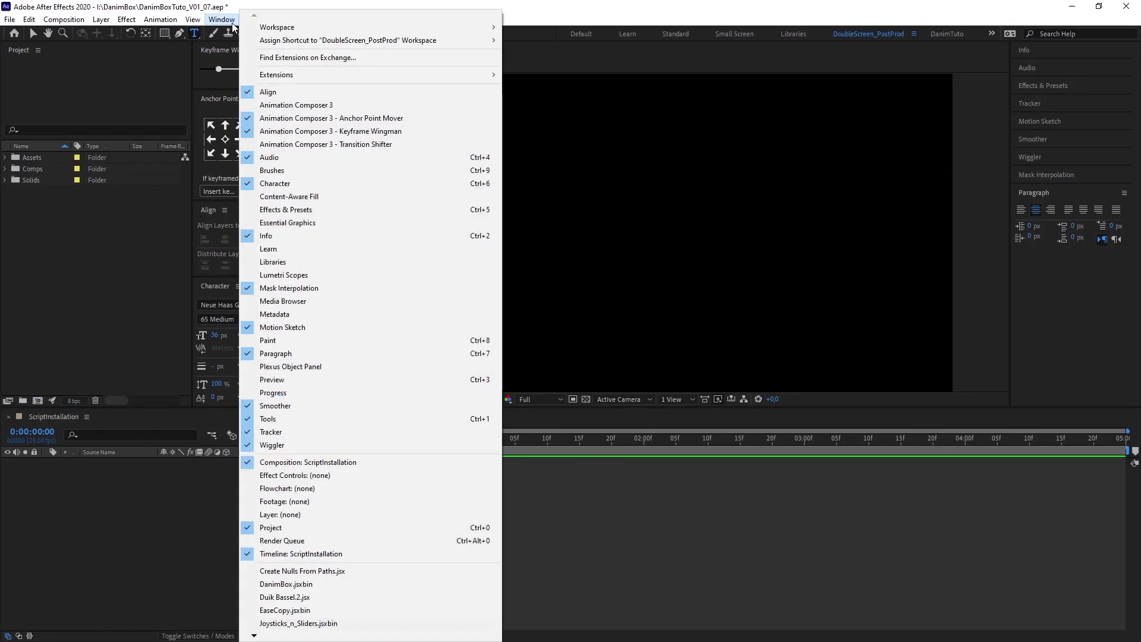
{"action": "left_click", "coordinate": [316, 585]}
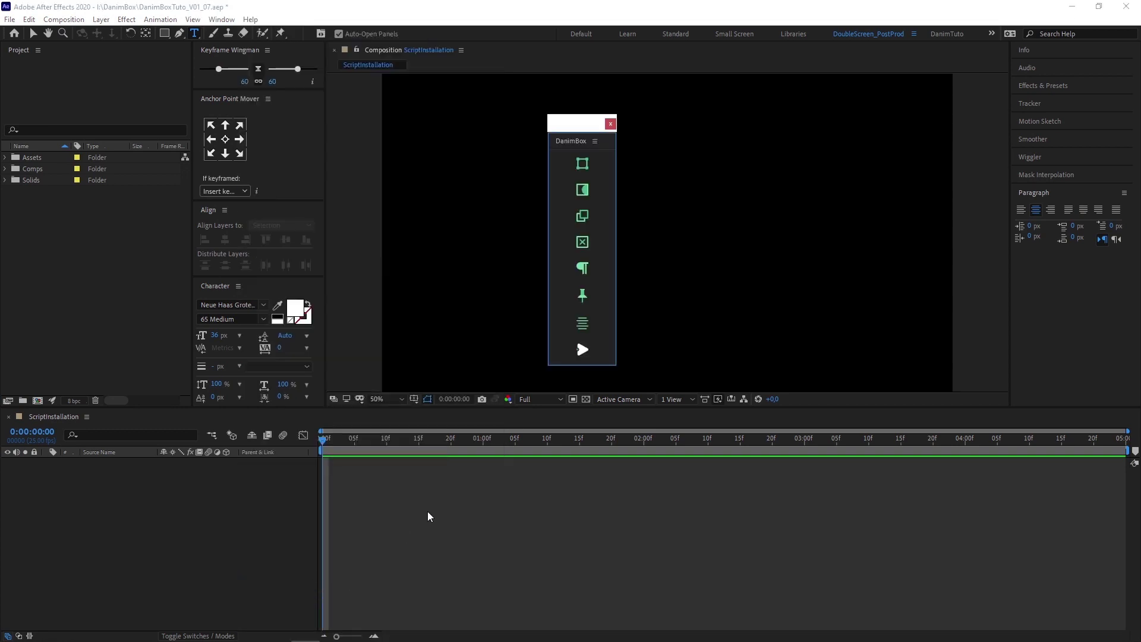
{"action": "left_click_drag", "start_coordinate": [579, 141], "coordinate": [18, 527]}
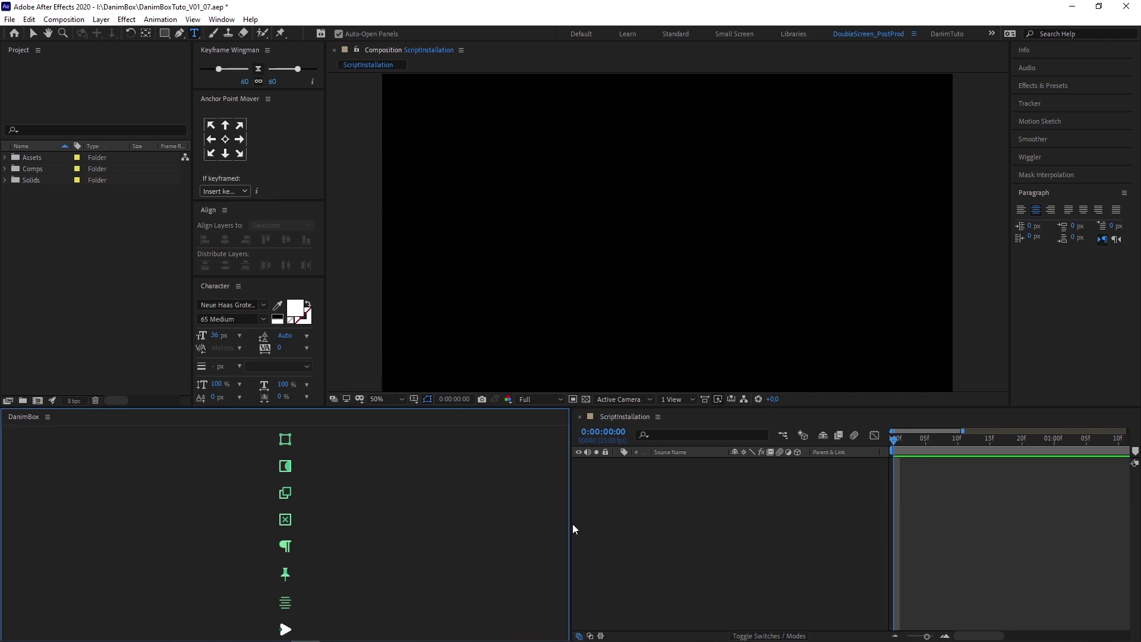
{"action": "left_click_drag", "start_coordinate": [572, 524], "coordinate": [70, 513]}
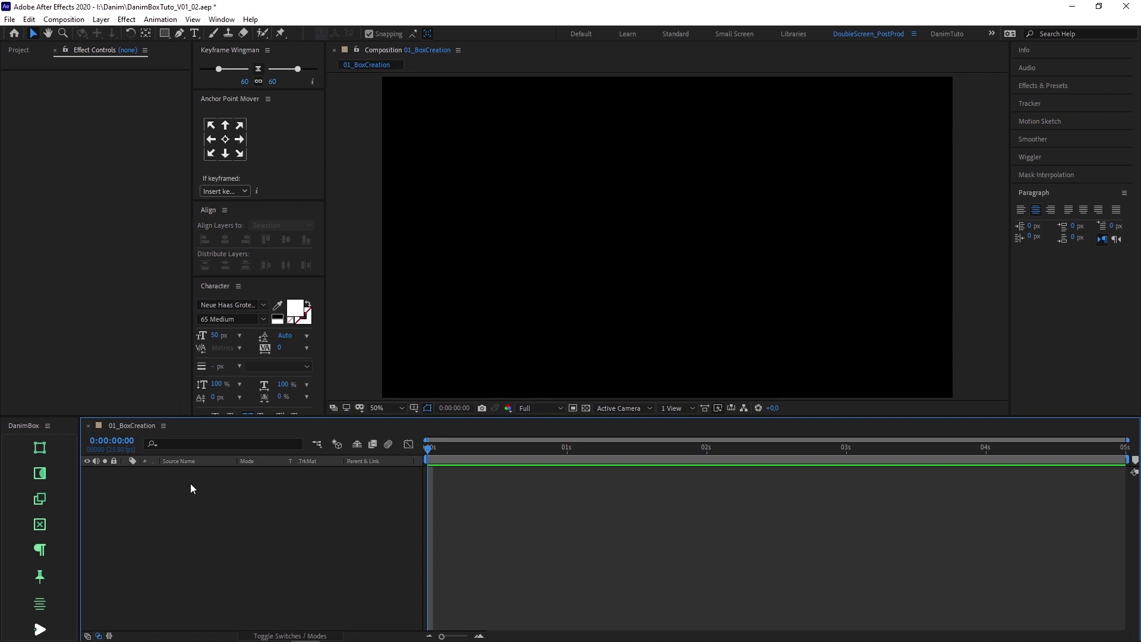
Create a DanimBox text box in the 01_BoxCreation composition and inspect the effects on its box and text layers.
{"action": "left_click", "coordinate": [40, 449]}
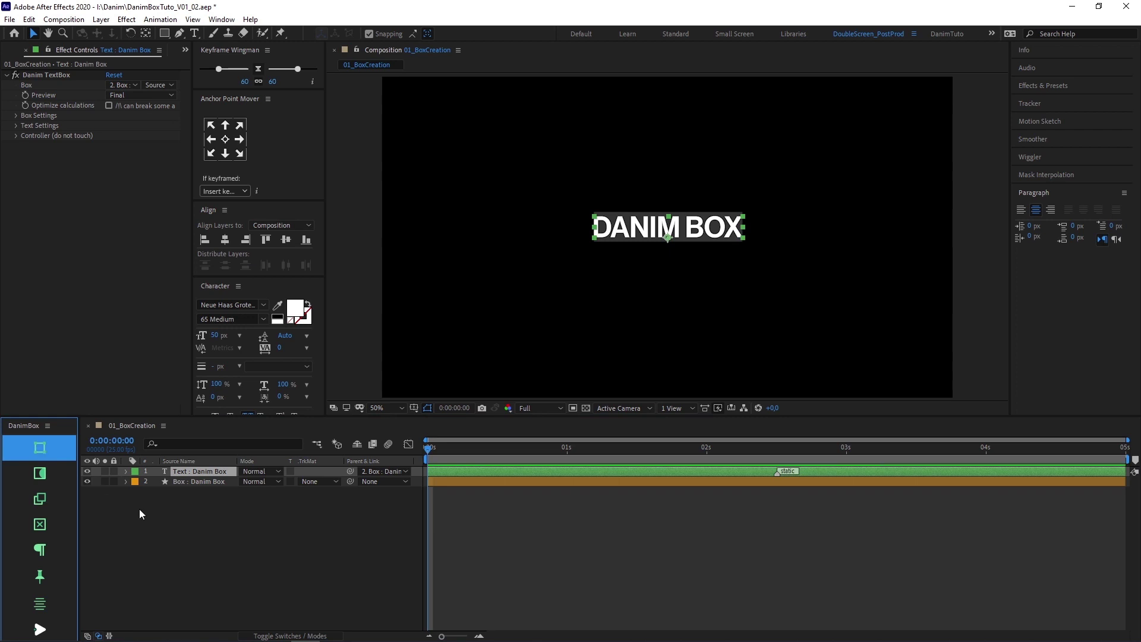
{"action": "left_click", "coordinate": [169, 483]}
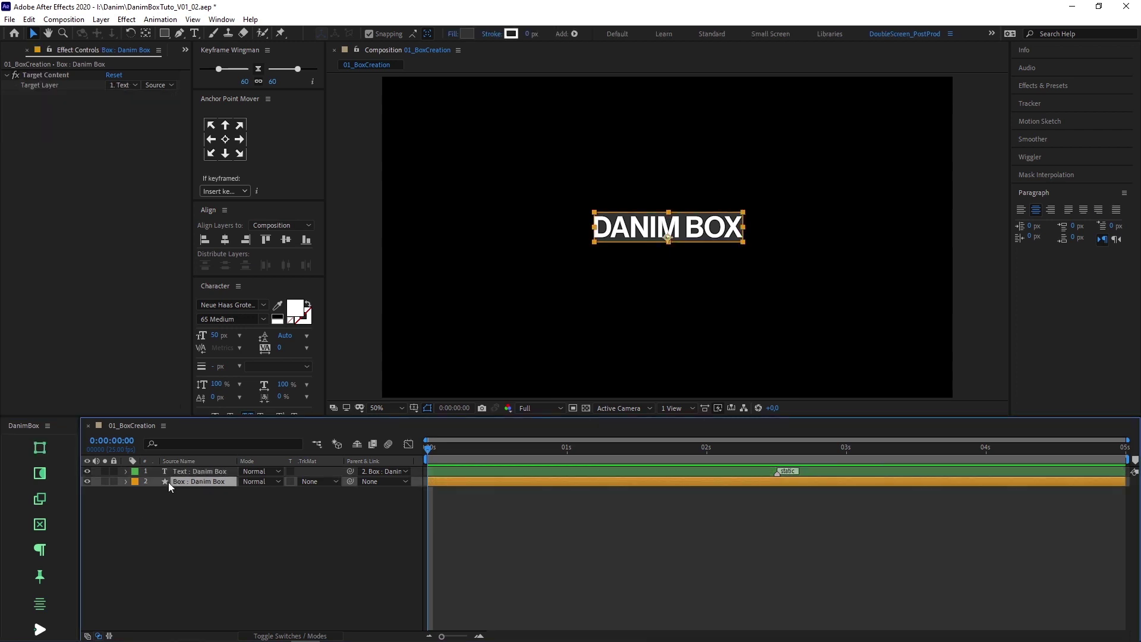
{"action": "left_click", "coordinate": [169, 470]}
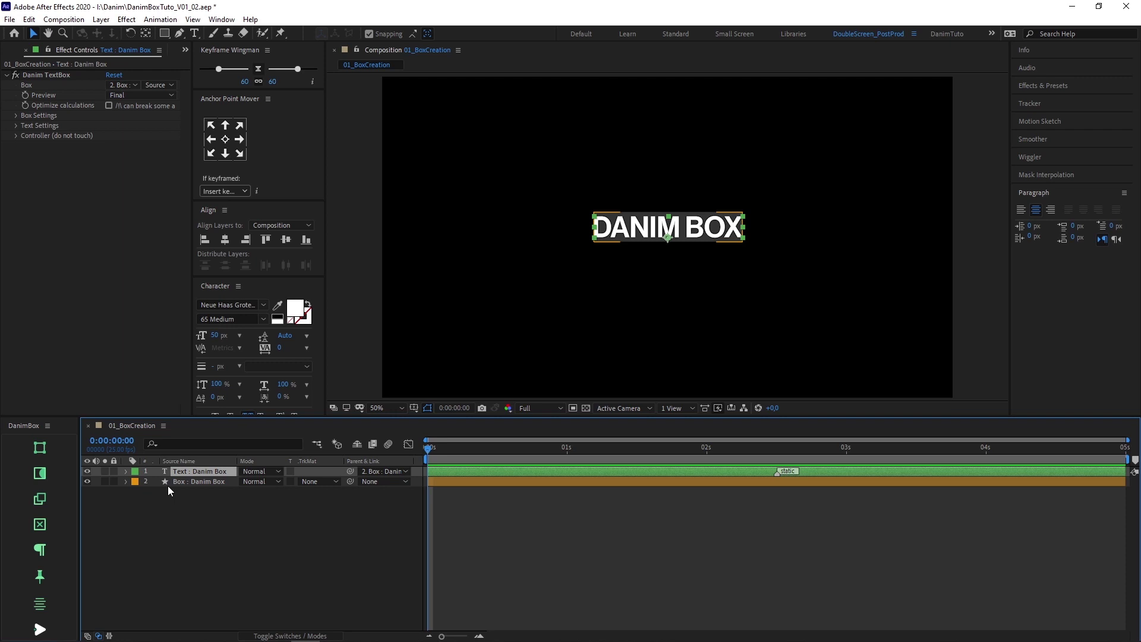
Change the fill colour of the Box : Danim Box shape layer from dark grey to bright green.
{"action": "left_click", "coordinate": [186, 483]}
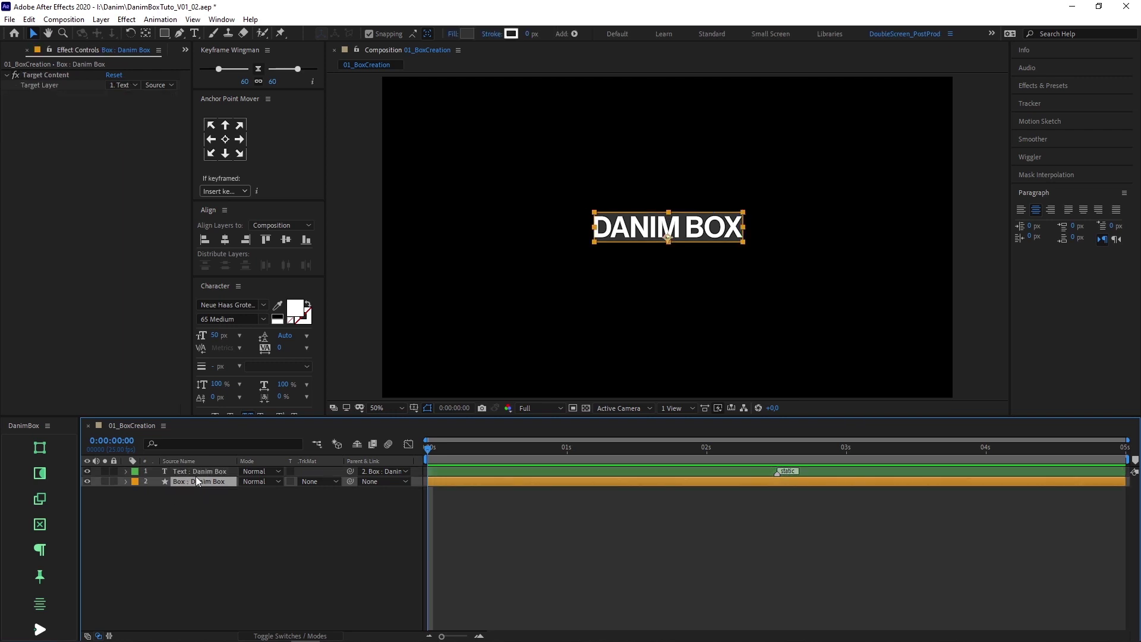
{"action": "left_click", "coordinate": [467, 33]}
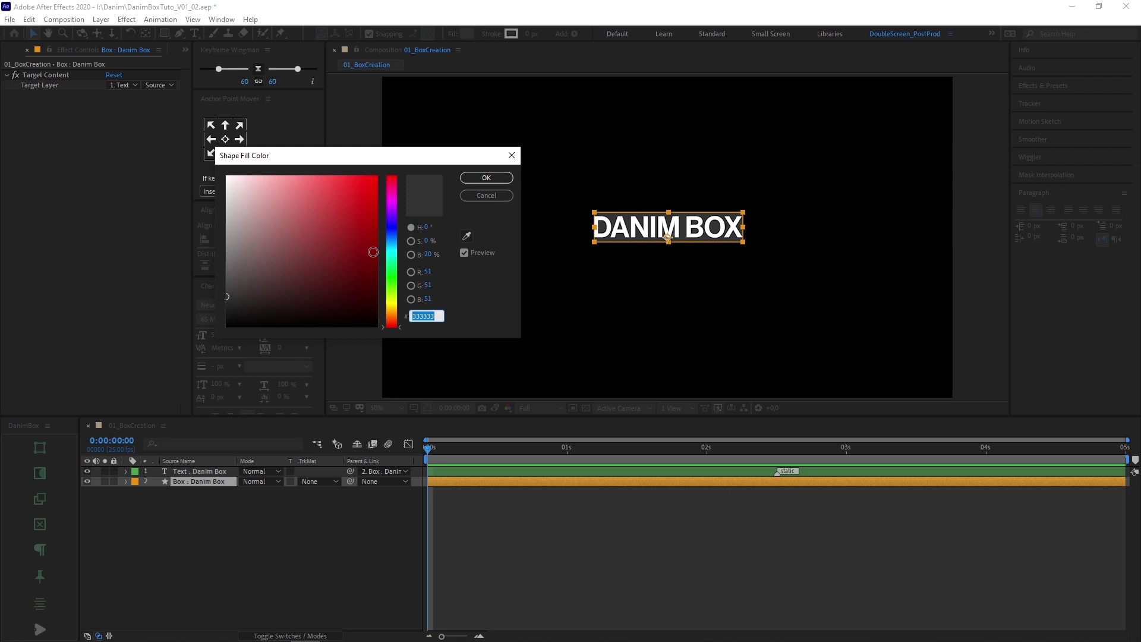
{"action": "left_click_drag", "start_coordinate": [392, 280], "coordinate": [385, 213]}
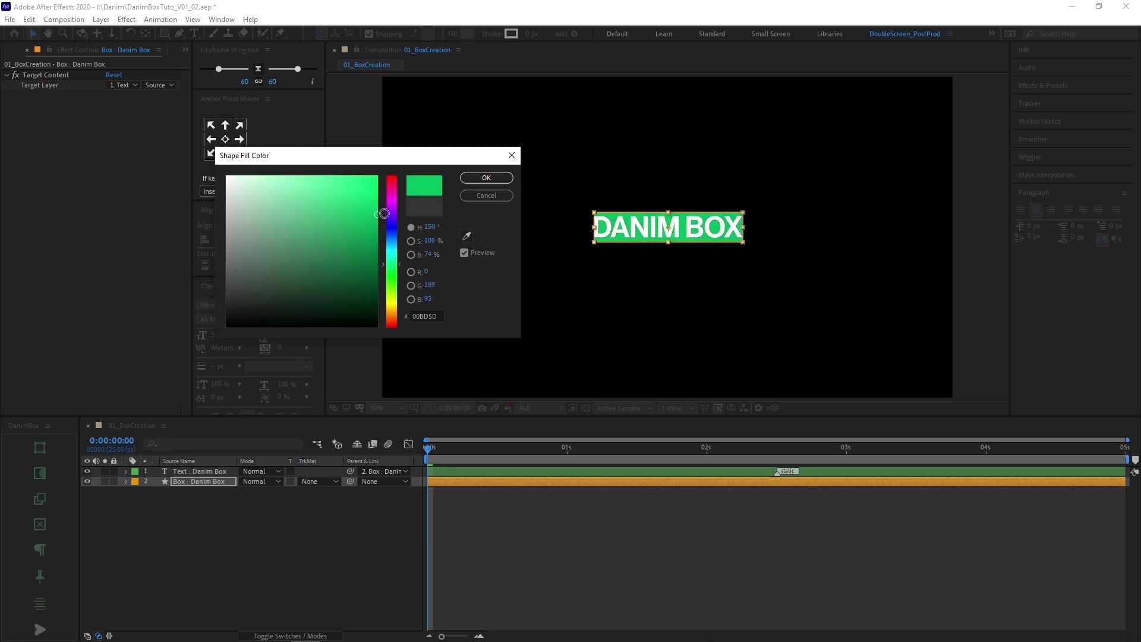
{"action": "left_click", "coordinate": [462, 178]}
{"action": "left_click", "coordinate": [229, 500]}
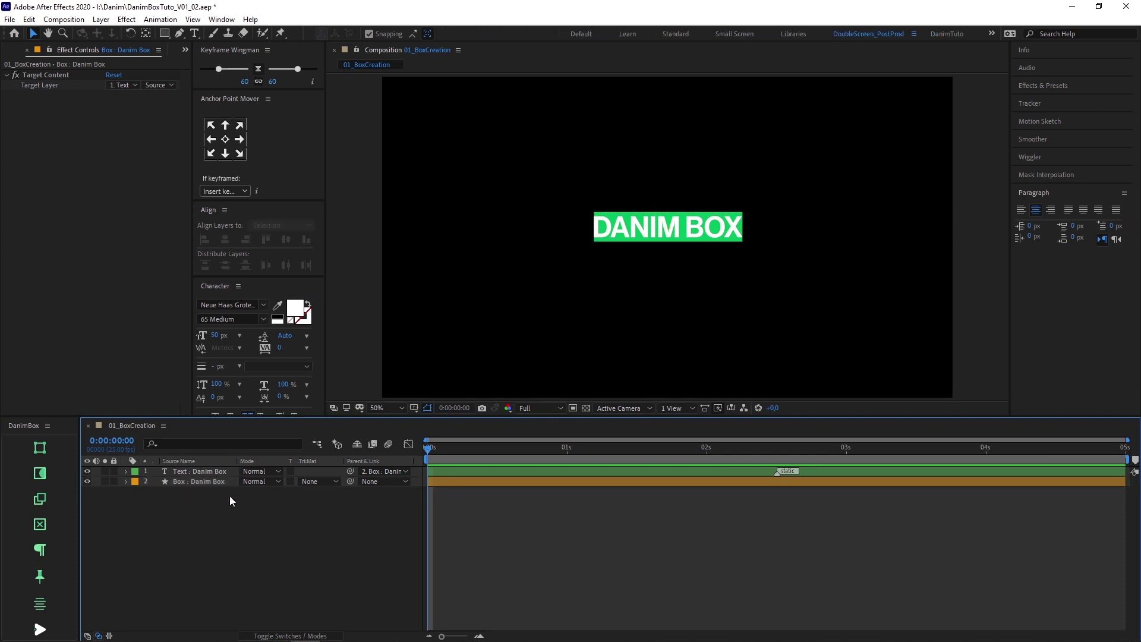
In the text layer's Danim TextBox effect, set the box width to 370 and the height to 150.
{"action": "left_click", "coordinate": [218, 471]}
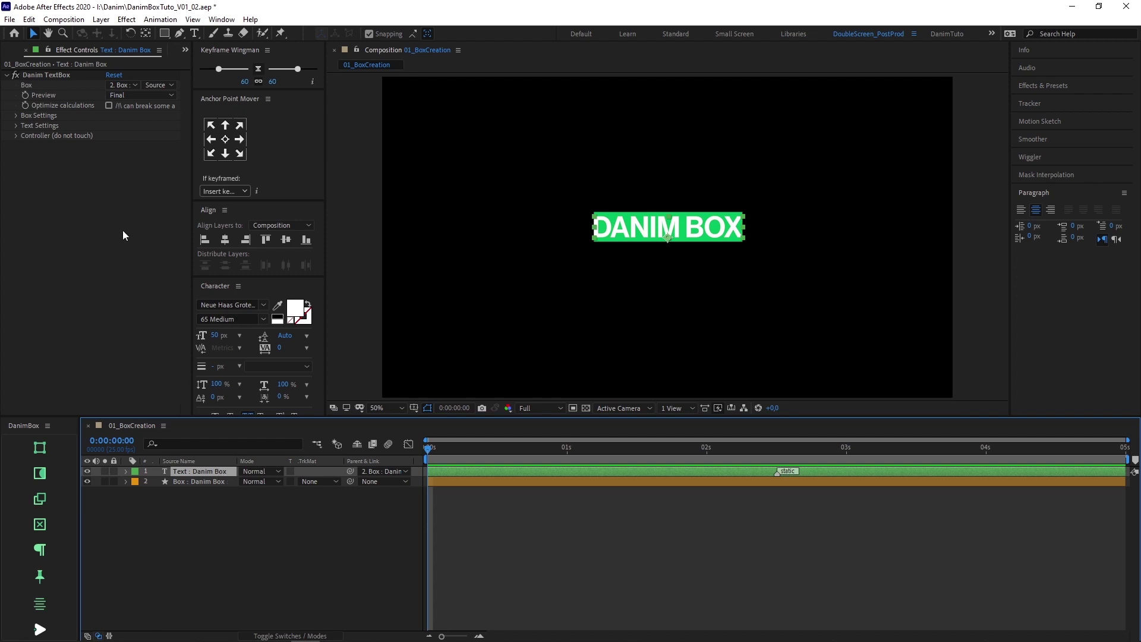
{"action": "left_click", "coordinate": [16, 115]}
{"action": "left_click", "coordinate": [25, 126]}
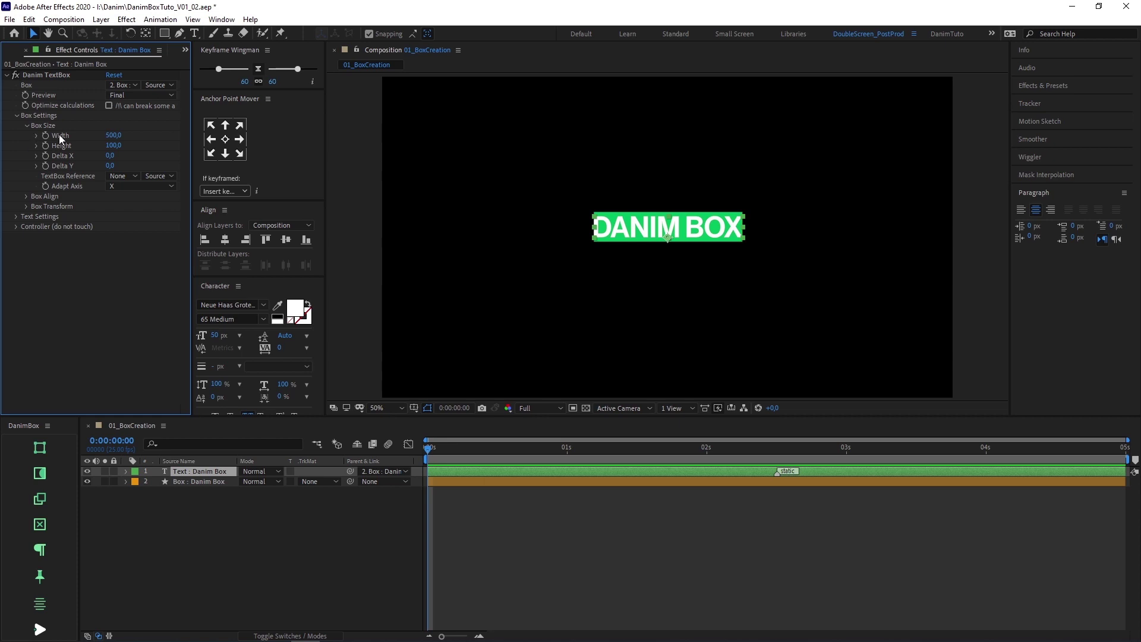
{"action": "mouse_move", "coordinate": [111, 137]}
{"action": "left_mouse_down"}
{"action": "mouse_move", "coordinate": [95, 137]}
{"action": "mouse_move", "coordinate": [137, 137]}
{"action": "mouse_move", "coordinate": [98, 137]}
{"action": "left_mouse_up"}
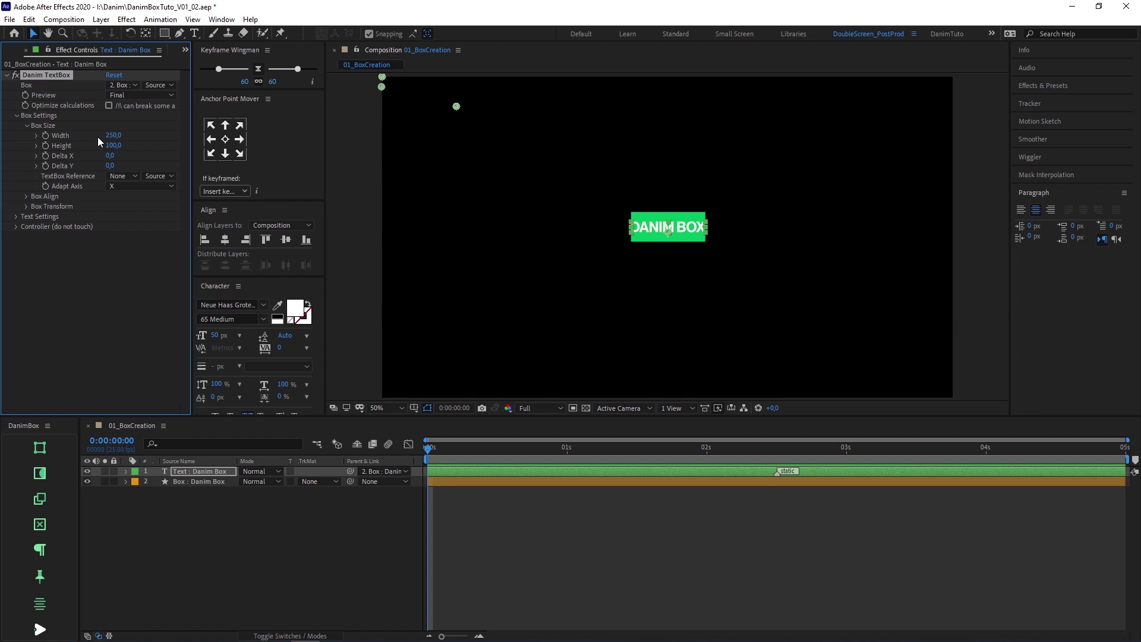
{"action": "left_click_drag", "start_coordinate": [104, 145], "coordinate": [113, 147]}
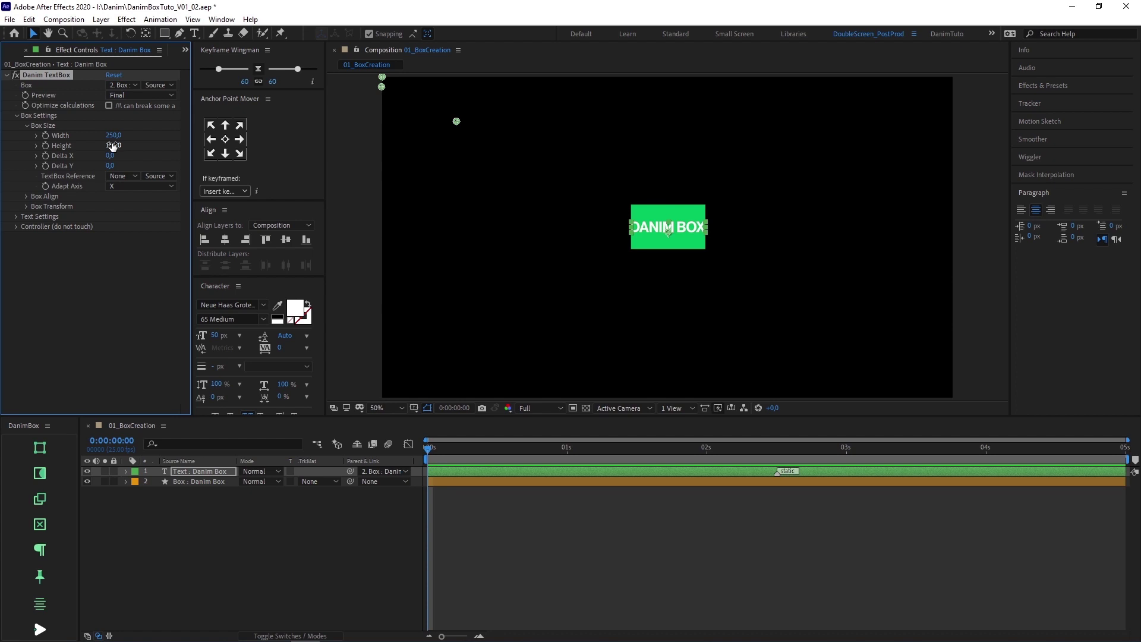
{"action": "mouse_move", "coordinate": [113, 136]}
{"action": "left_mouse_down"}
{"action": "mouse_move", "coordinate": [134, 135]}
{"action": "mouse_move", "coordinate": [119, 136]}
{"action": "left_mouse_up"}
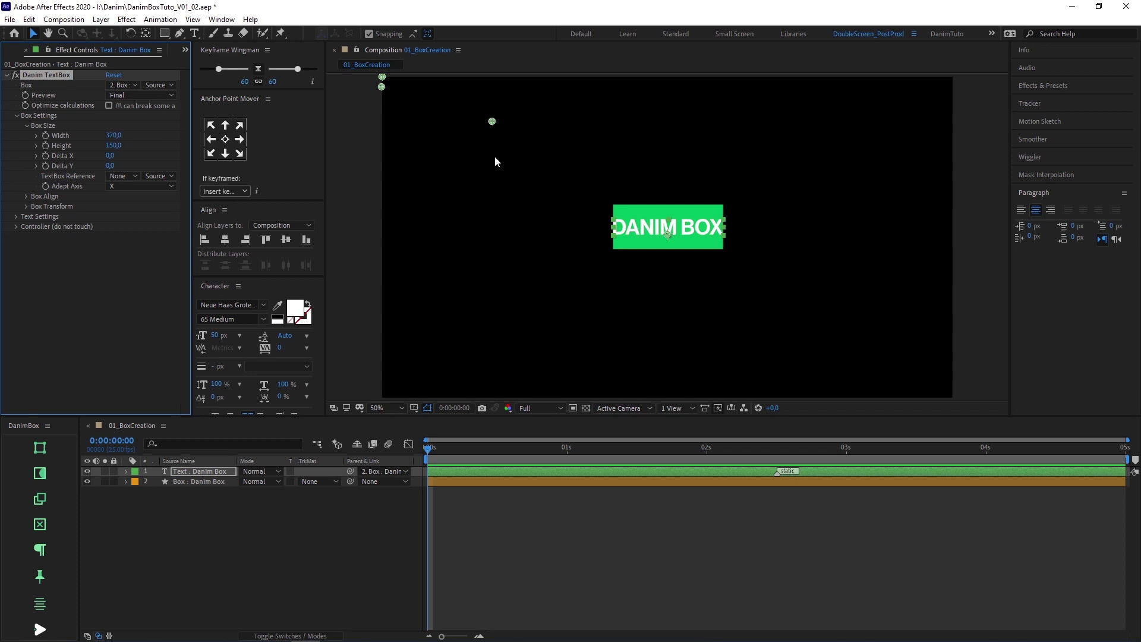
Replace the text inside the green box with THIS IS A LONGER EXAMPLE.
{"action": "left_click", "coordinate": [676, 229]}
{"action": "key", "text": "ctrl+t"}
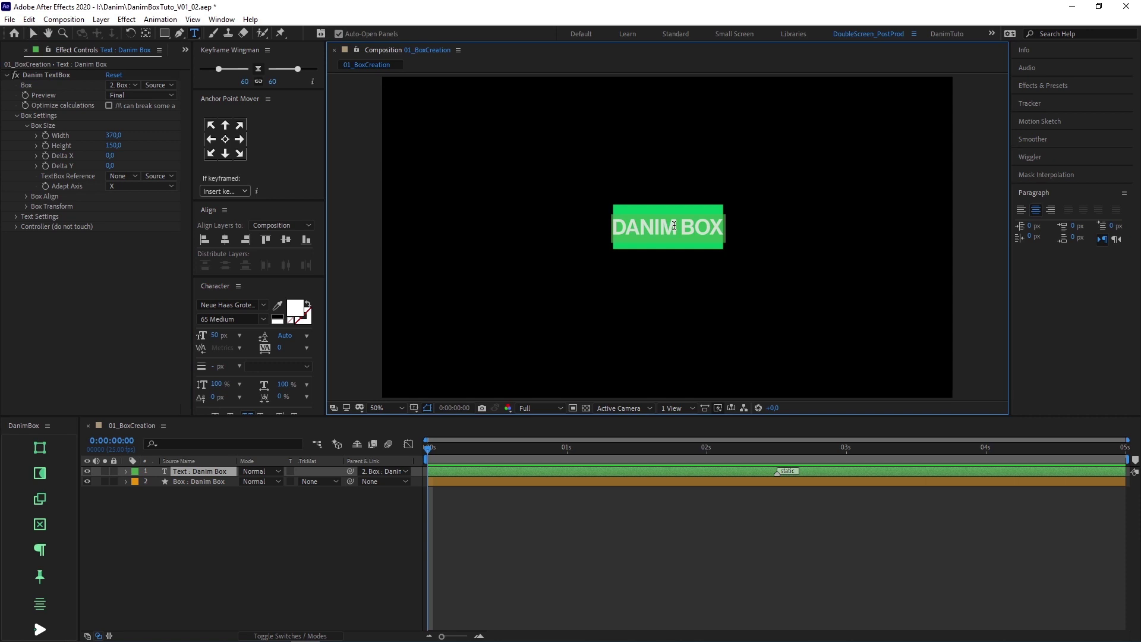
{"action": "type", "text": "THIS IS"}
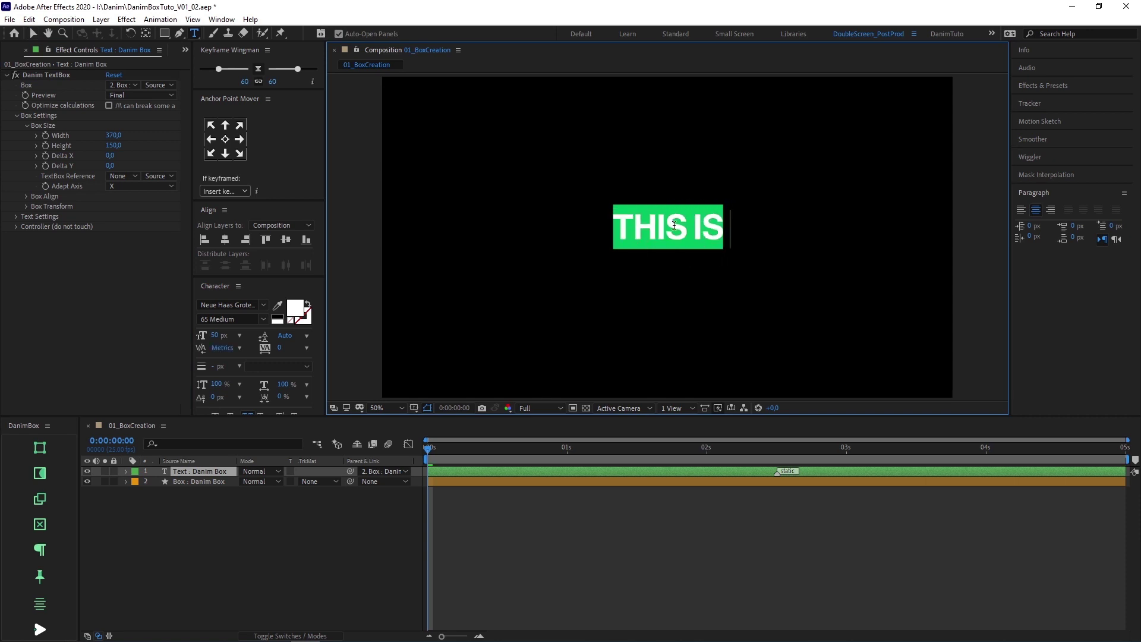
{"action": "type", "text": " A LONGER EXAMP"}
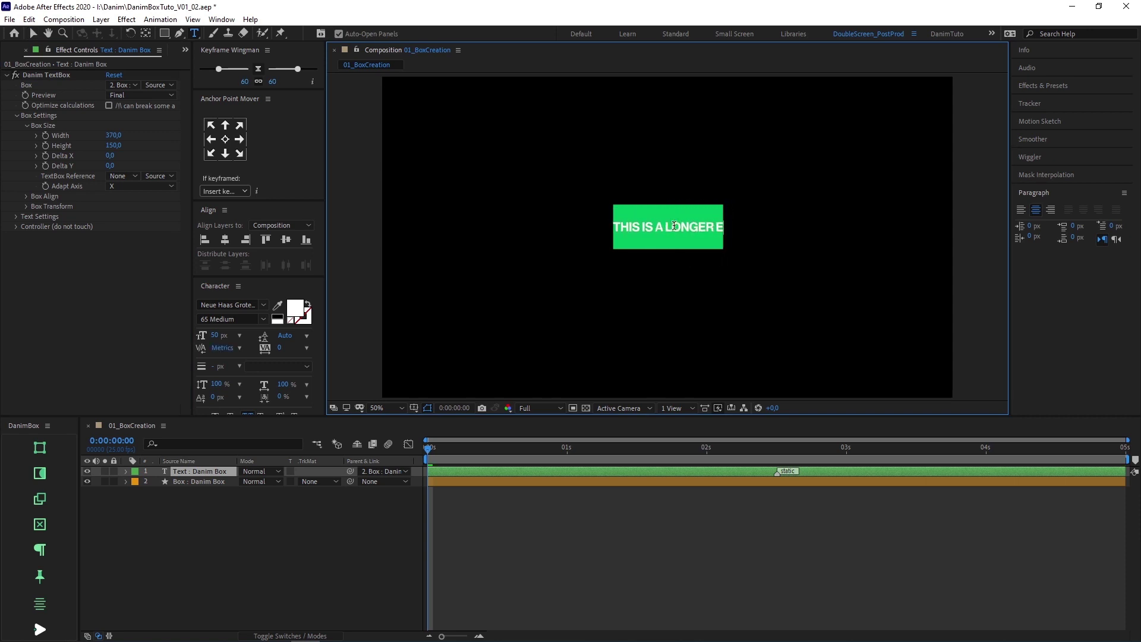
{"action": "type", "text": "LE."}
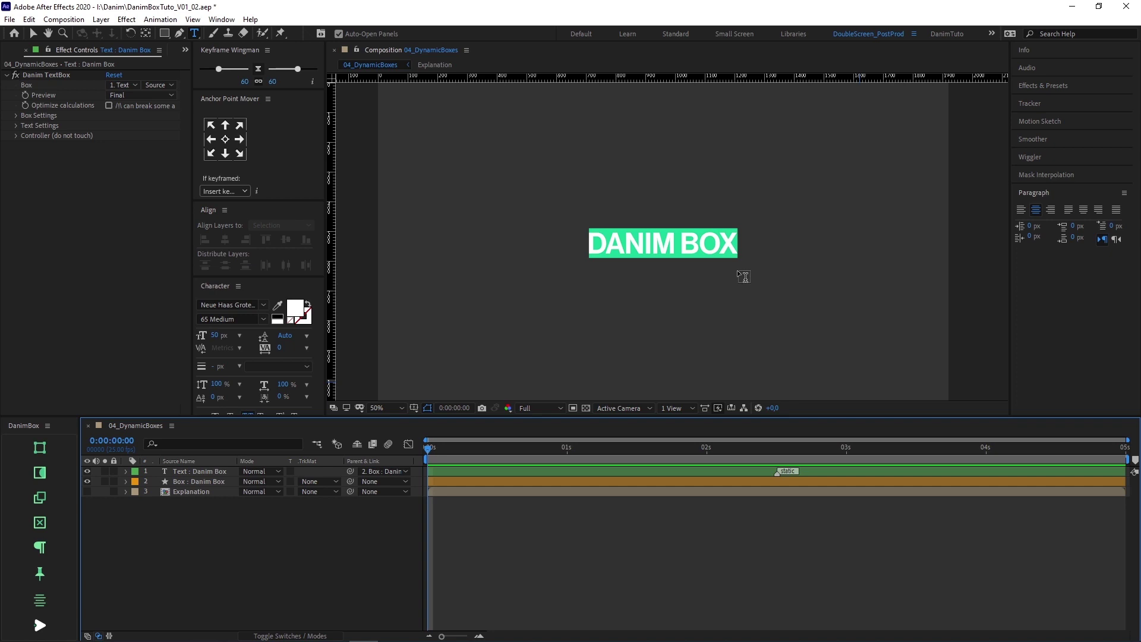
In the 04_DynamicBoxes composition, set the text box's Delta X to 300 in its Box Size settings.
{"action": "left_click", "coordinate": [16, 116]}
{"action": "left_click", "coordinate": [25, 126]}
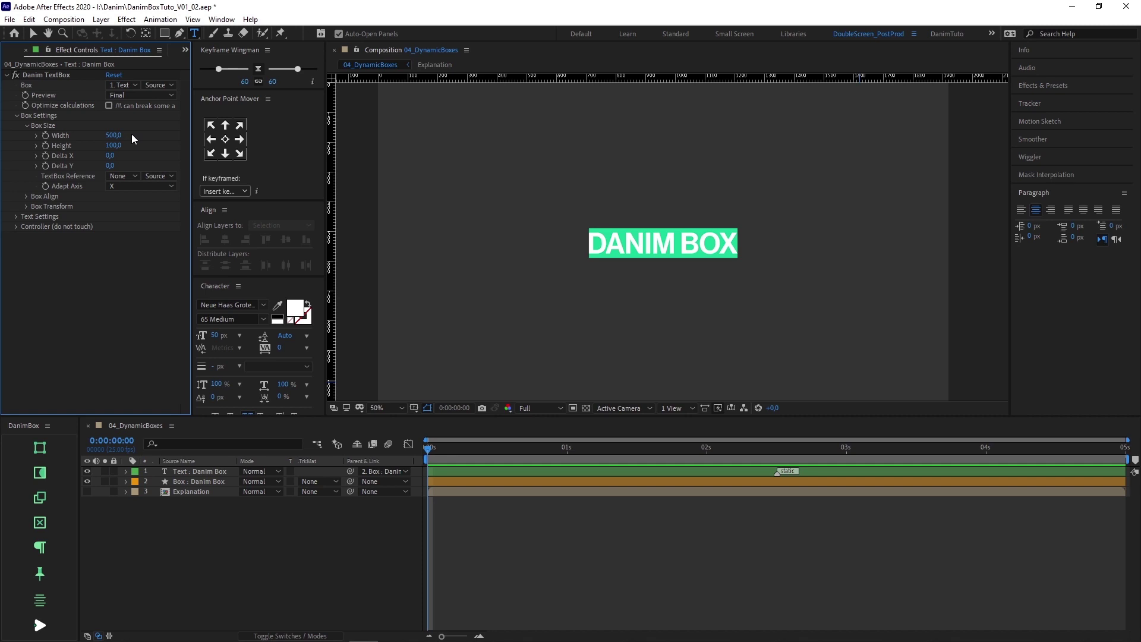
{"action": "left_click", "coordinate": [112, 156]}
{"action": "type", "text": "300"}
{"action": "key", "text": "Return"}
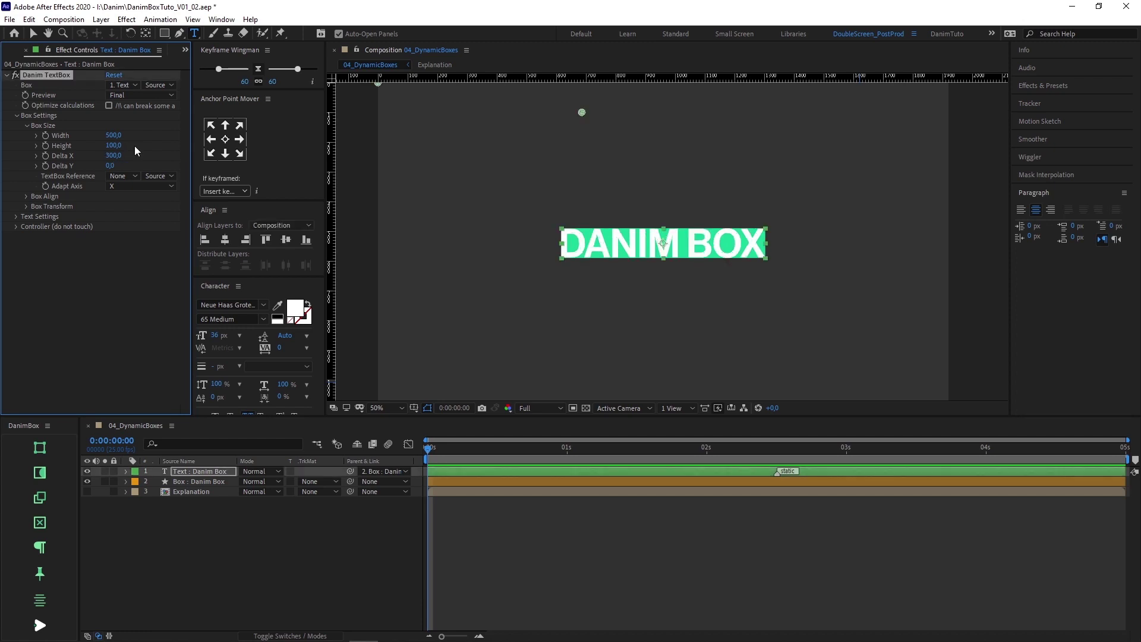
Replace the DANIM BOX text with THIS IS A DYNAMIC BOX and deselect the layer.
{"action": "left_click", "coordinate": [614, 243]}
{"action": "key", "text": "ctrl+a"}
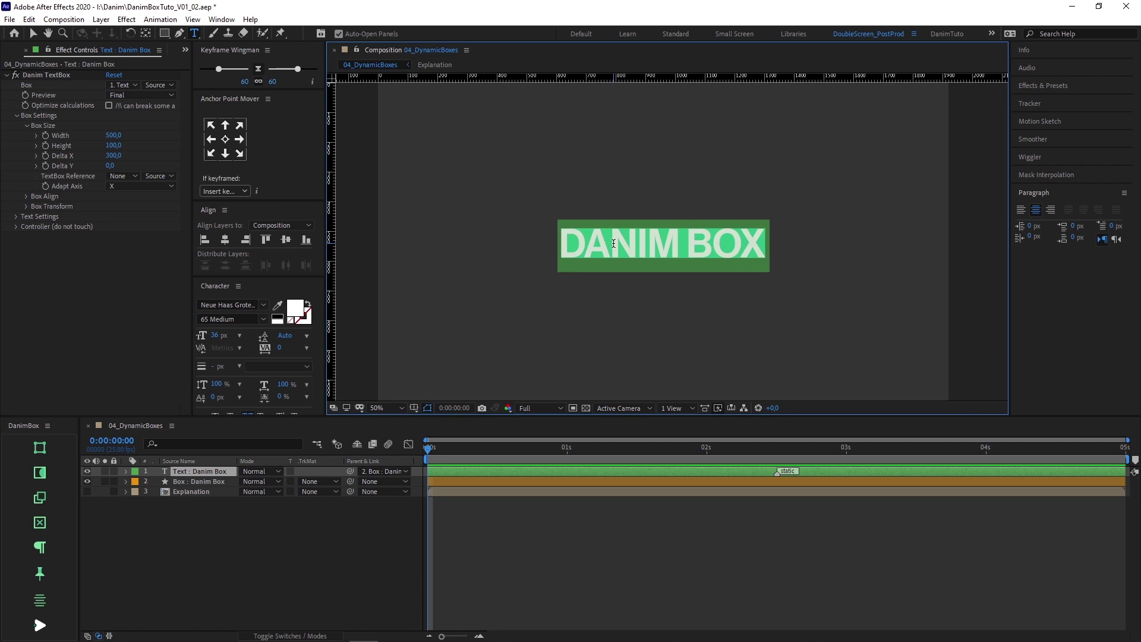
{"action": "type", "text": "THIS IS"}
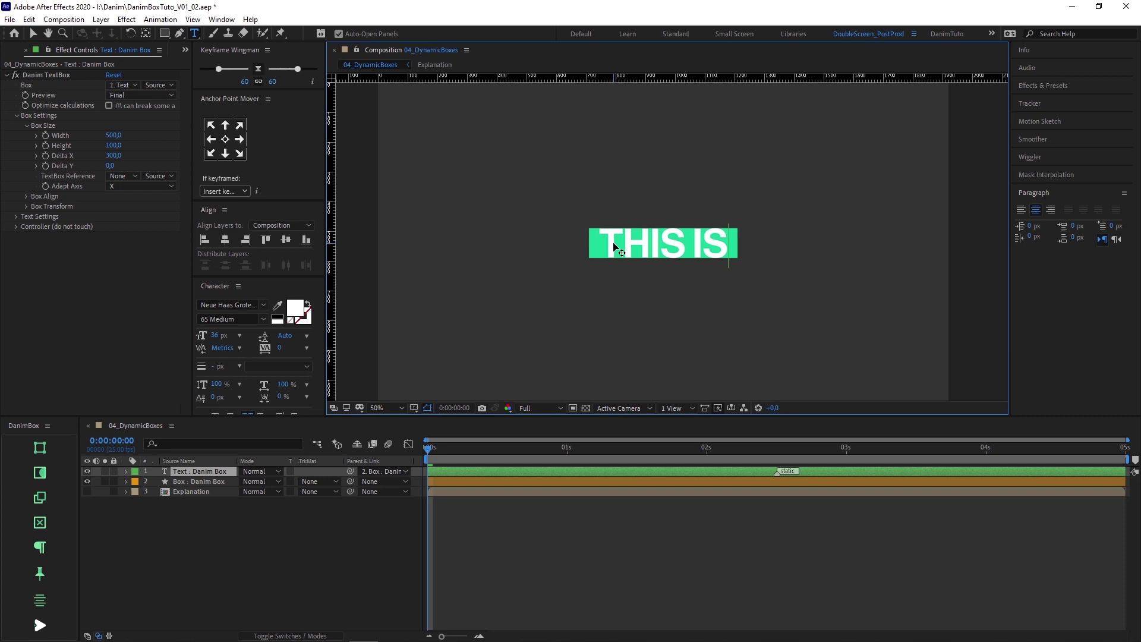
{"action": "type", "text": "A"}
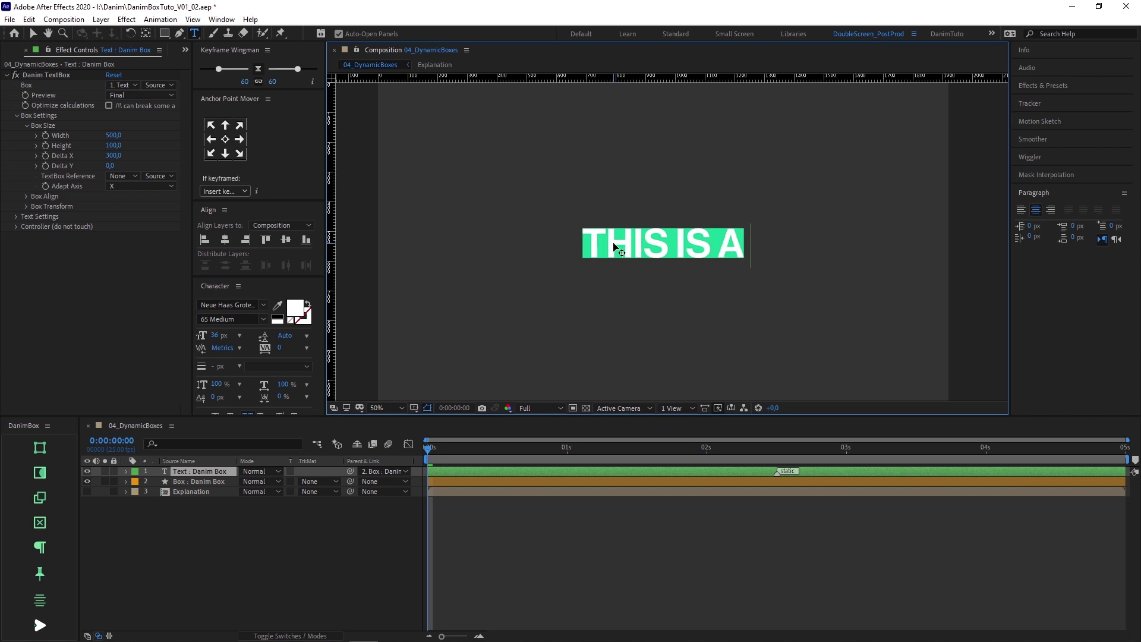
{"action": "type", "text": " DYNAMIC BOX"}
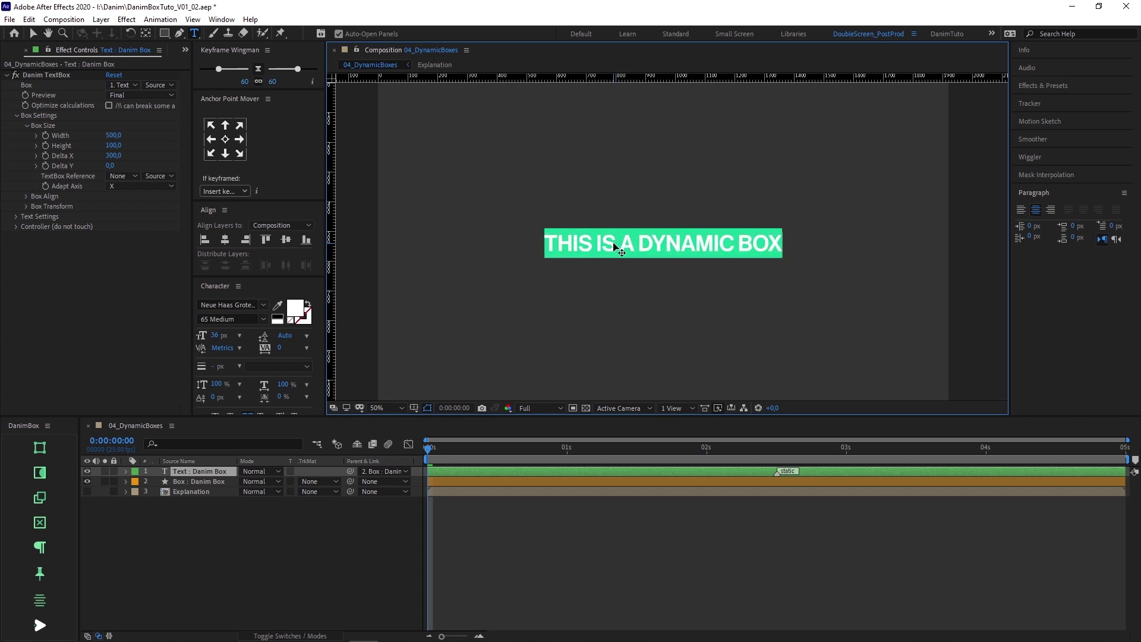
{"action": "key", "text": "Escape"}
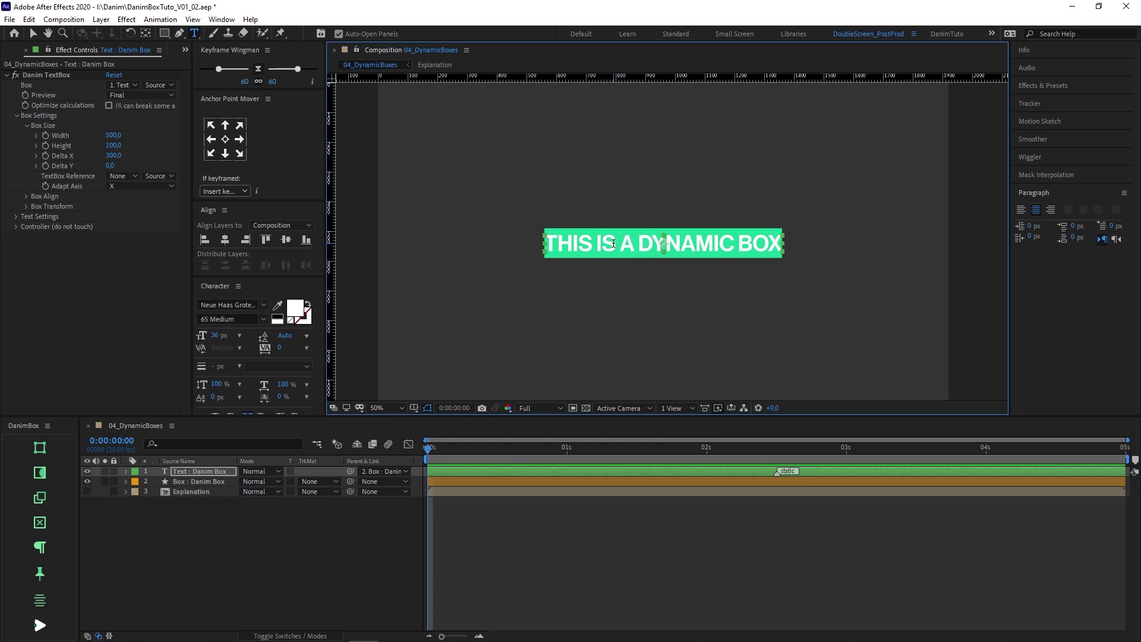
{"action": "key", "text": "v"}
{"action": "left_click", "coordinate": [368, 268]}
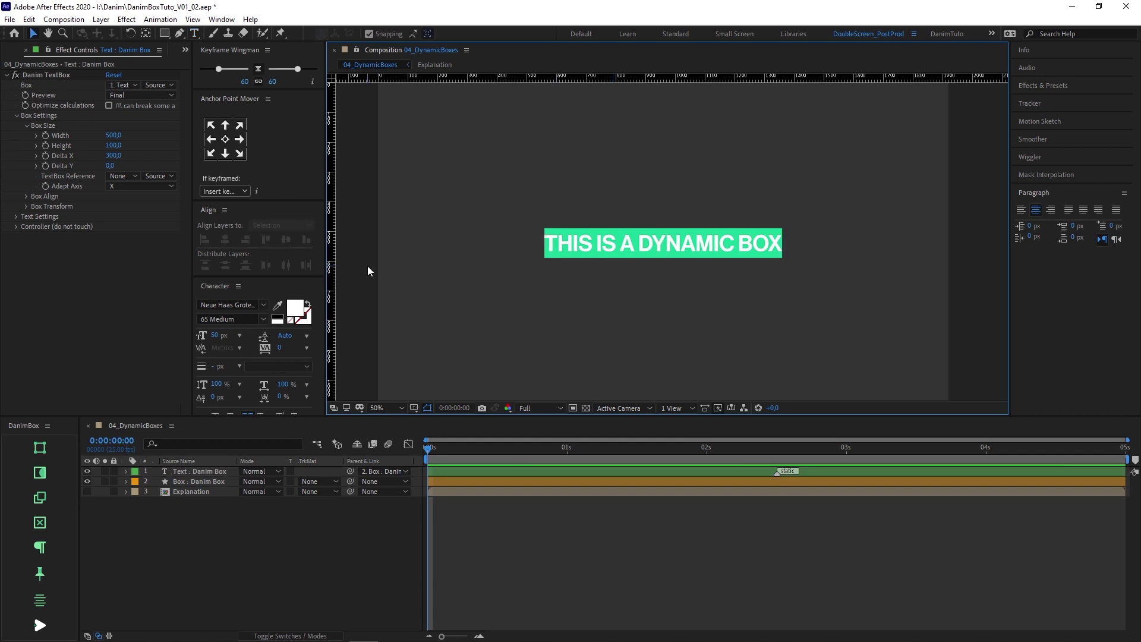
Show the Explanation layer and replace the box's text with TEST.
{"action": "left_click", "coordinate": [87, 492]}
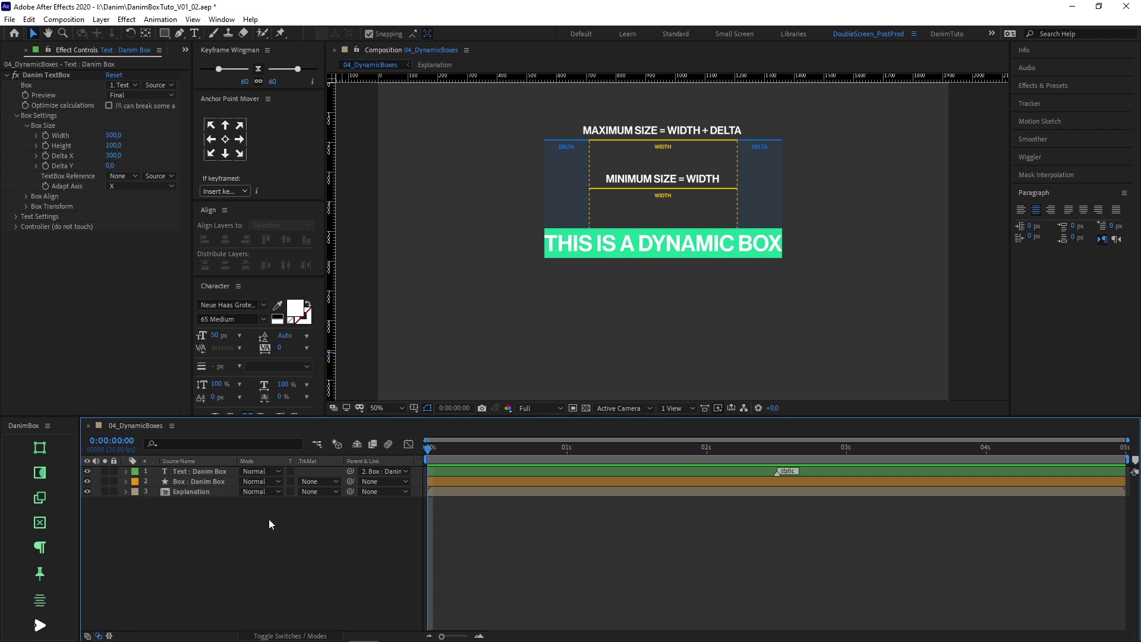
{"action": "double_click", "coordinate": [216, 473]}
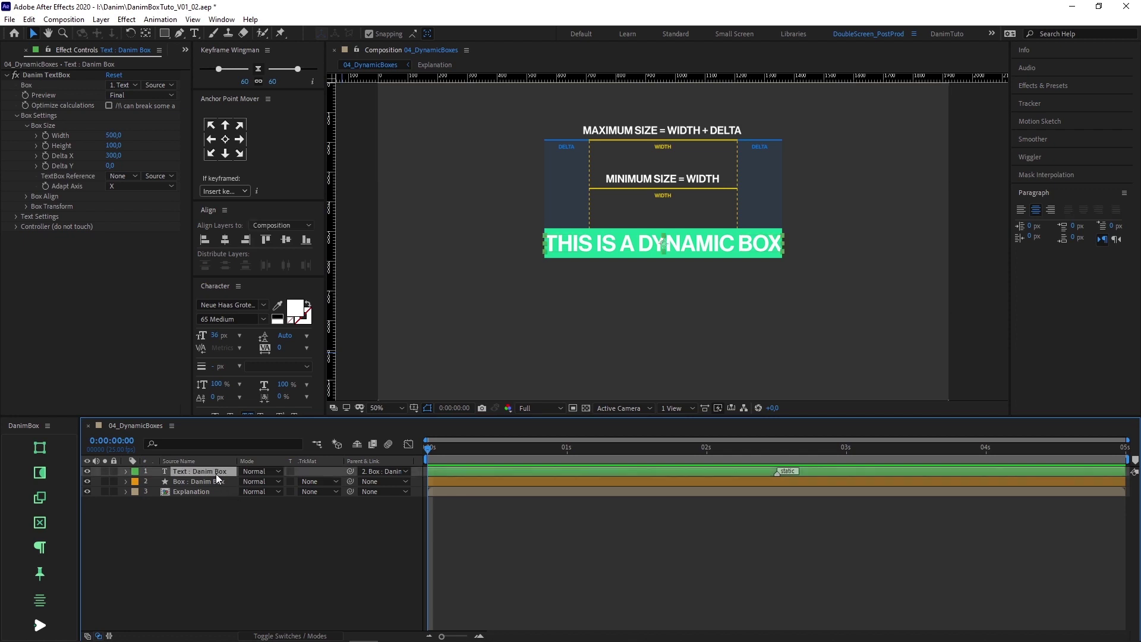
{"action": "type", "text": "TEST"}
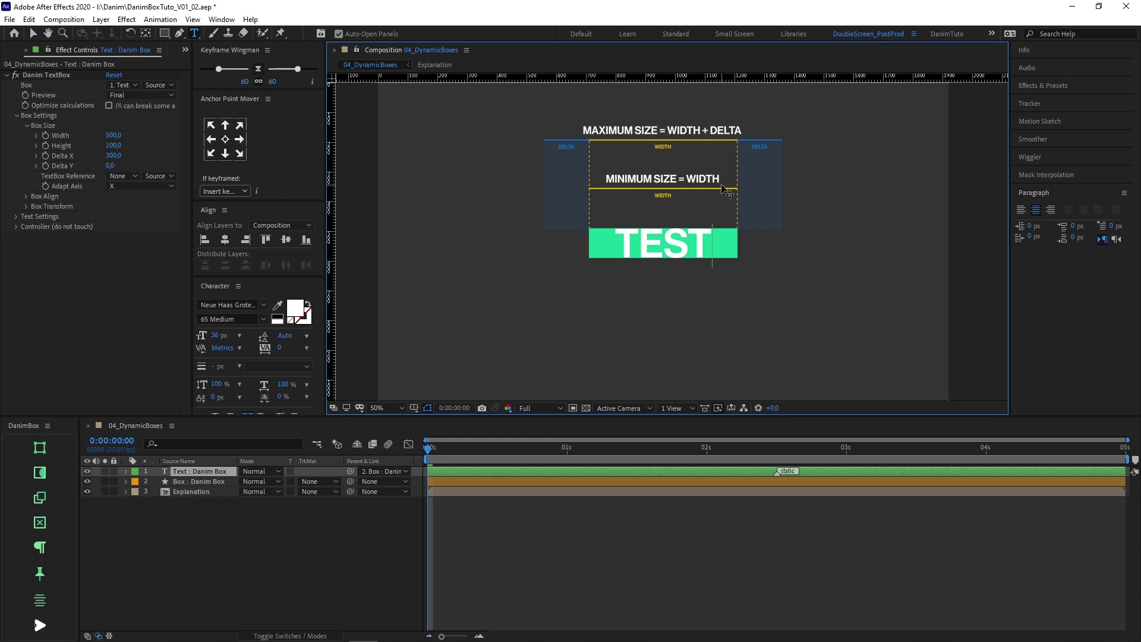
Replace the box's text with LONGER TEXT TO DISPLAY THE MAXIMUM SIZE and leave text editing.
{"action": "double_click", "coordinate": [707, 242]}
{"action": "type", "text": "LONGER TEXT TO DISPLAY THE MAXIMUM SIZE"}
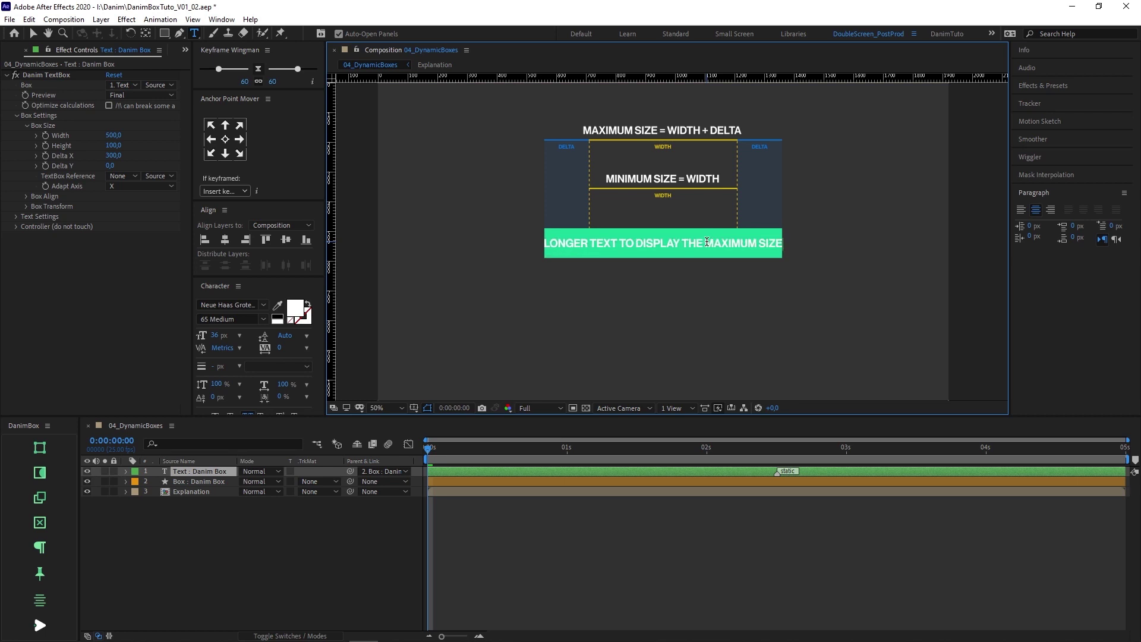
{"action": "key", "text": "Escape"}
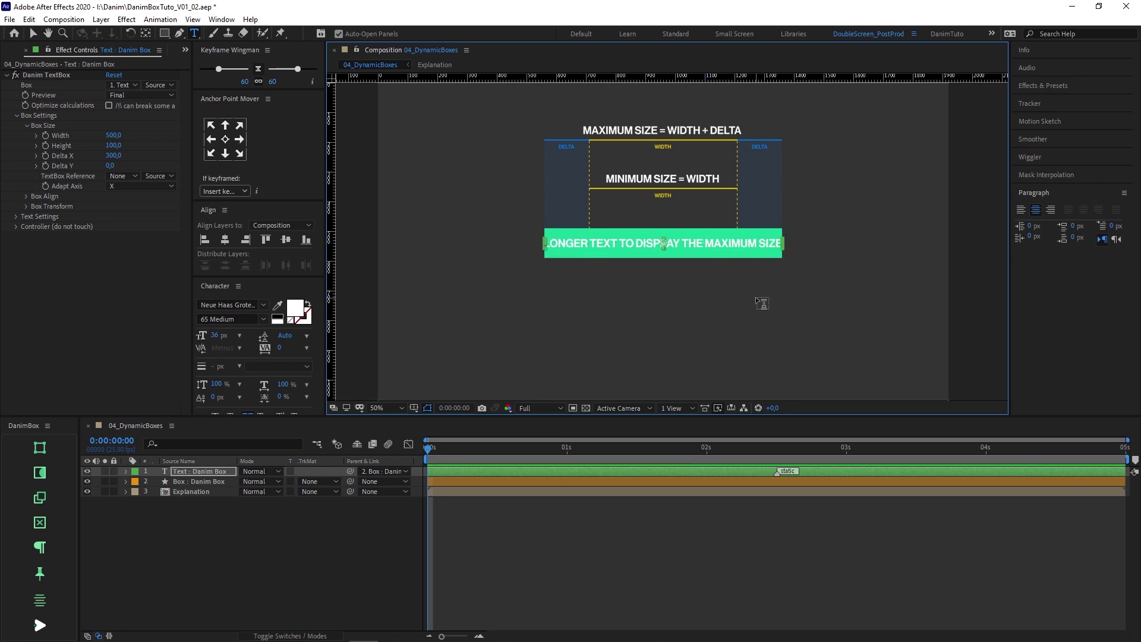
{"action": "key", "text": "v"}
{"action": "left_click", "coordinate": [757, 299]}
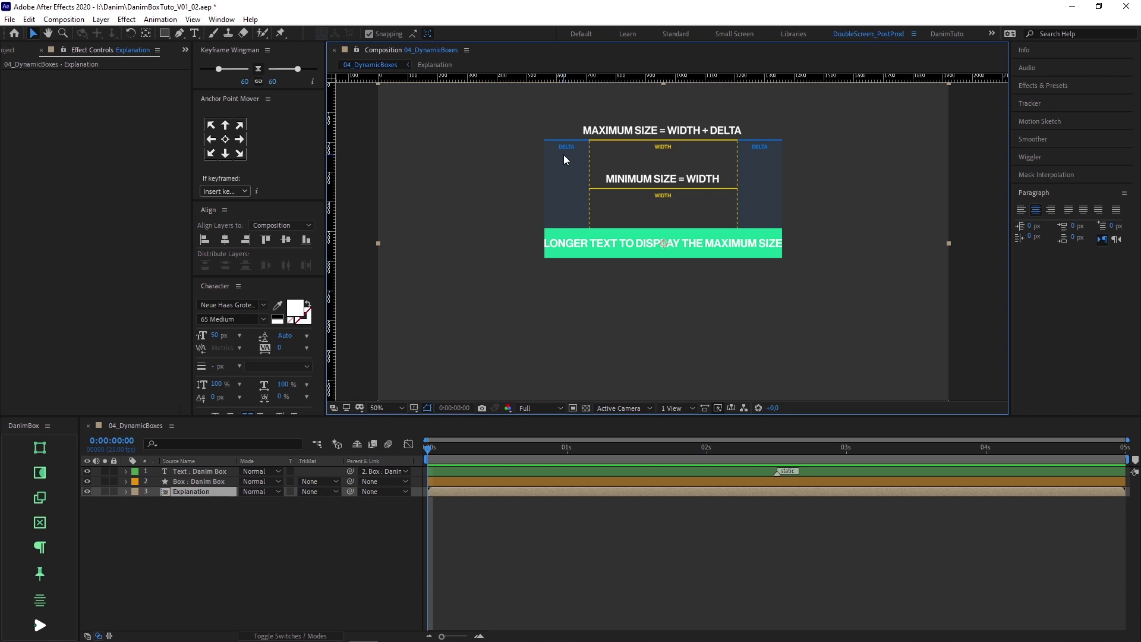
Set the text box's Preview option to Min Size and, after that, to Max Size to compare both limits.
{"action": "left_click", "coordinate": [205, 469]}
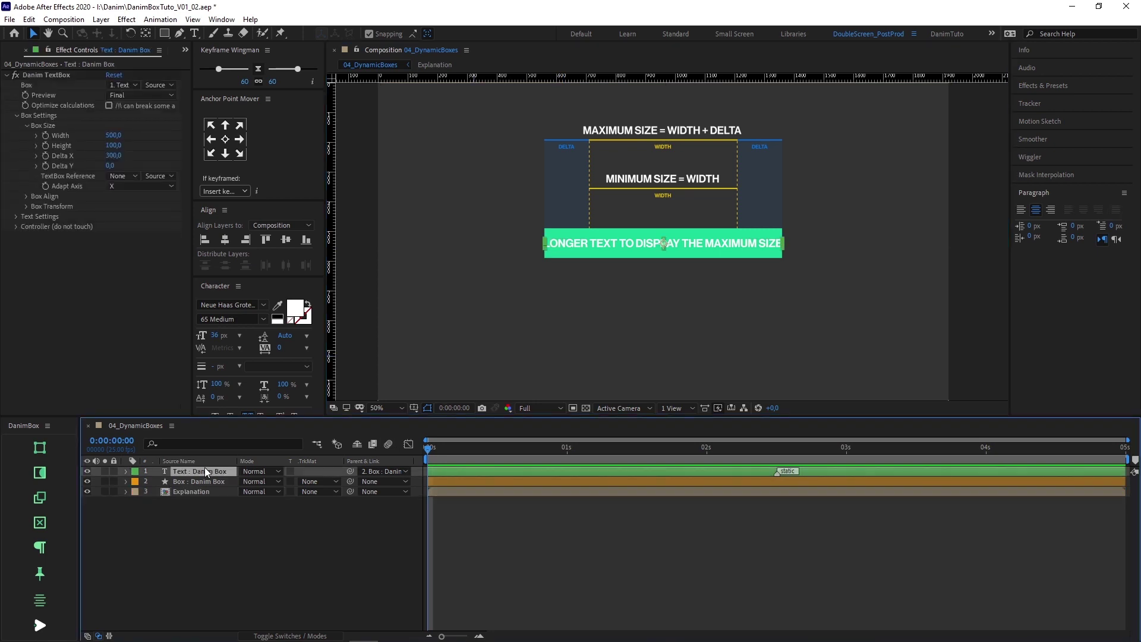
{"action": "left_click", "coordinate": [140, 97]}
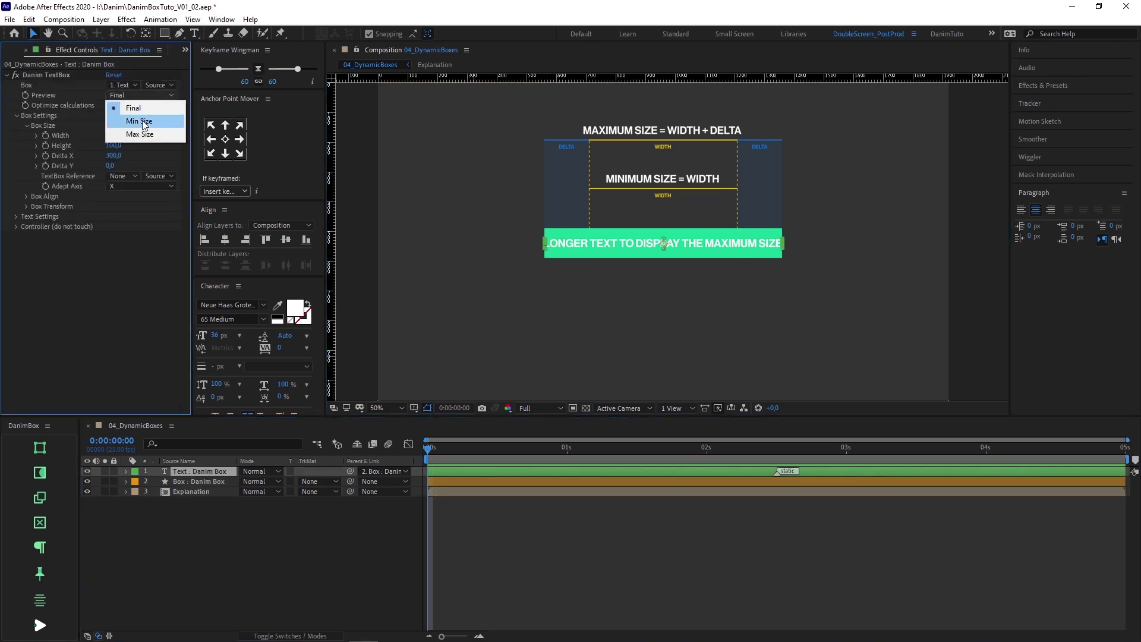
{"action": "left_click", "coordinate": [141, 120]}
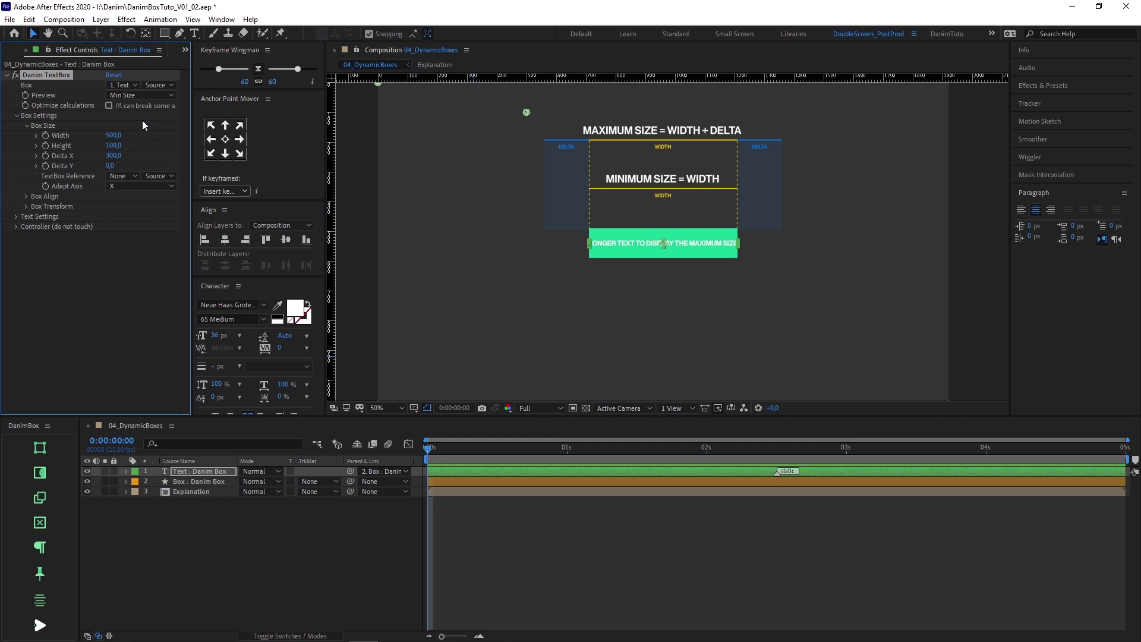
{"action": "left_click", "coordinate": [150, 96]}
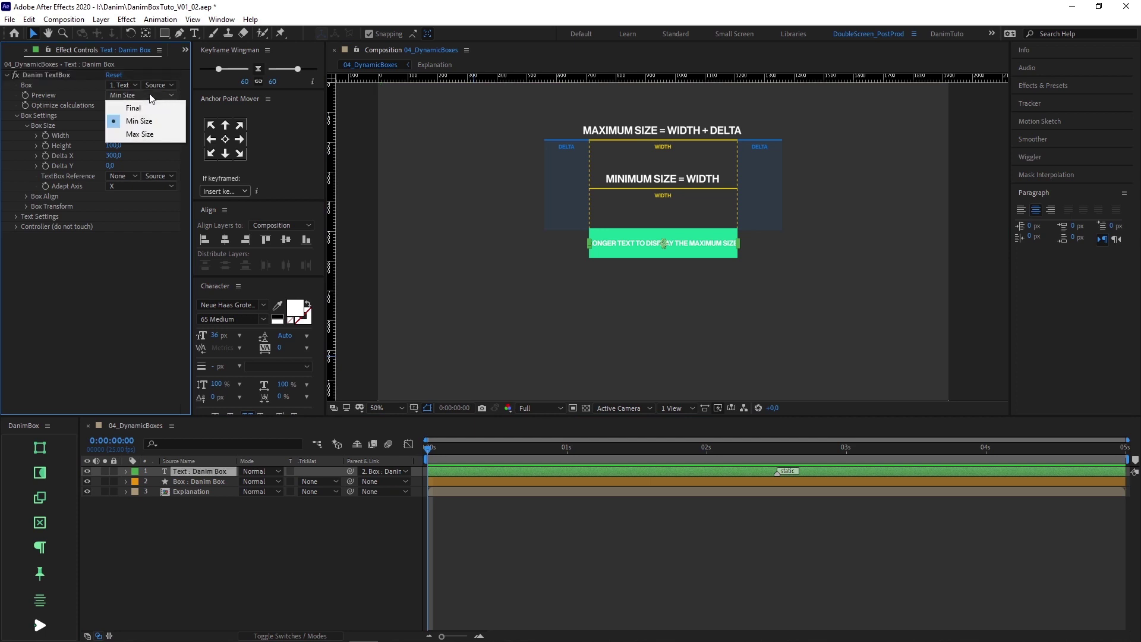
{"action": "left_click", "coordinate": [148, 133]}
{"action": "left_click", "coordinate": [368, 243]}
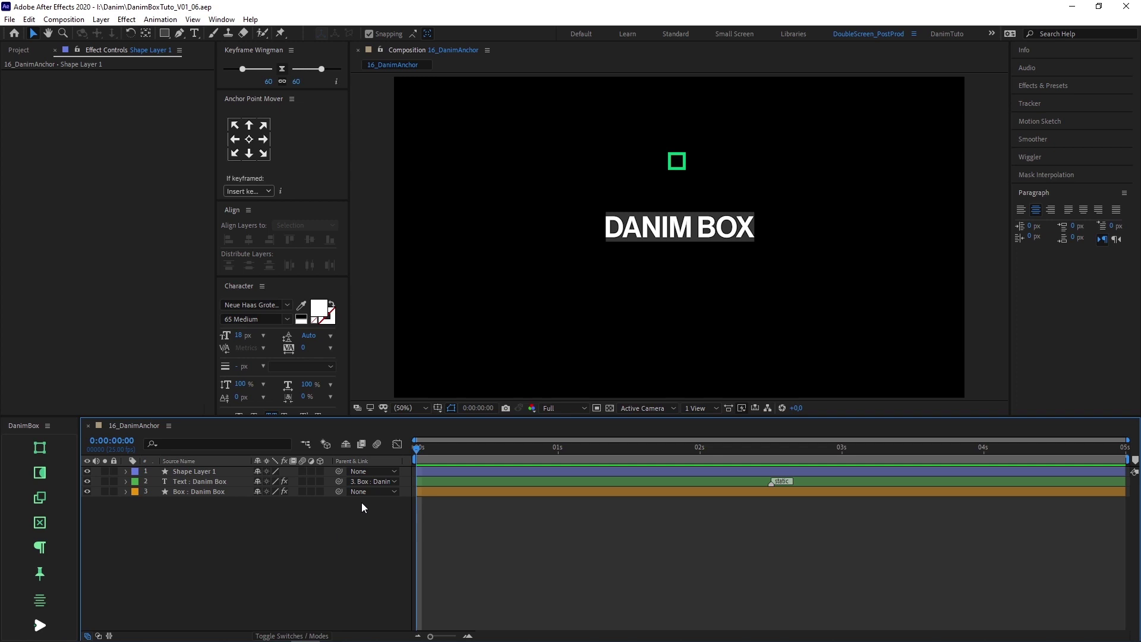
Apply Danim Anchor to the green square, Shape Layer 1, and set its target layer to Box : Danim Box.
{"action": "left_click", "coordinate": [675, 163]}
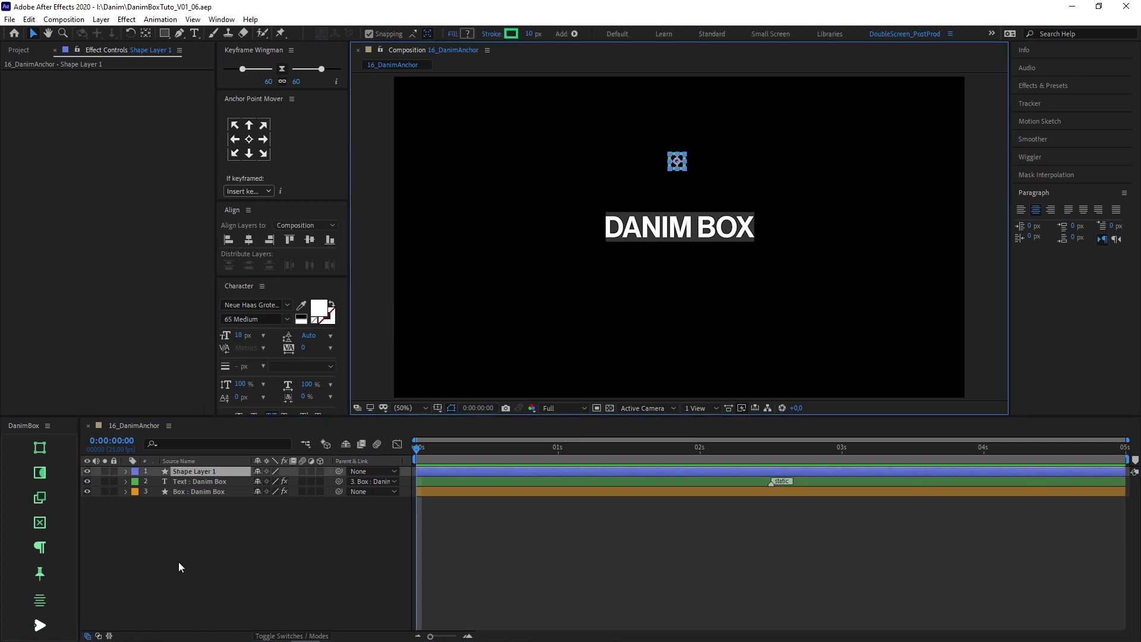
{"action": "left_click", "coordinate": [40, 572]}
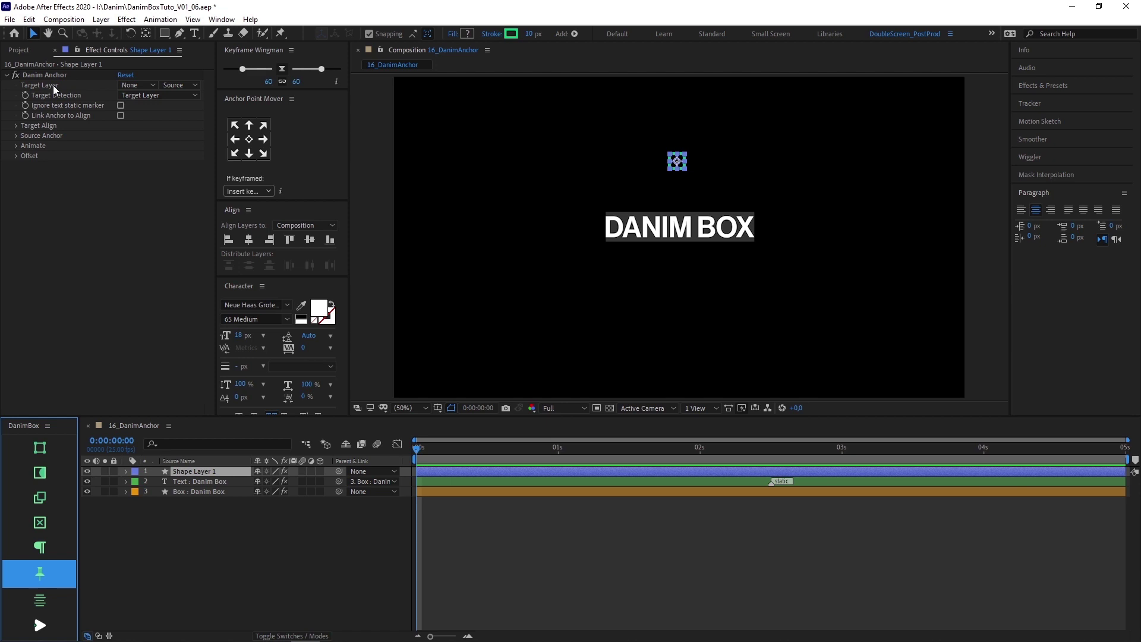
{"action": "left_click", "coordinate": [156, 85]}
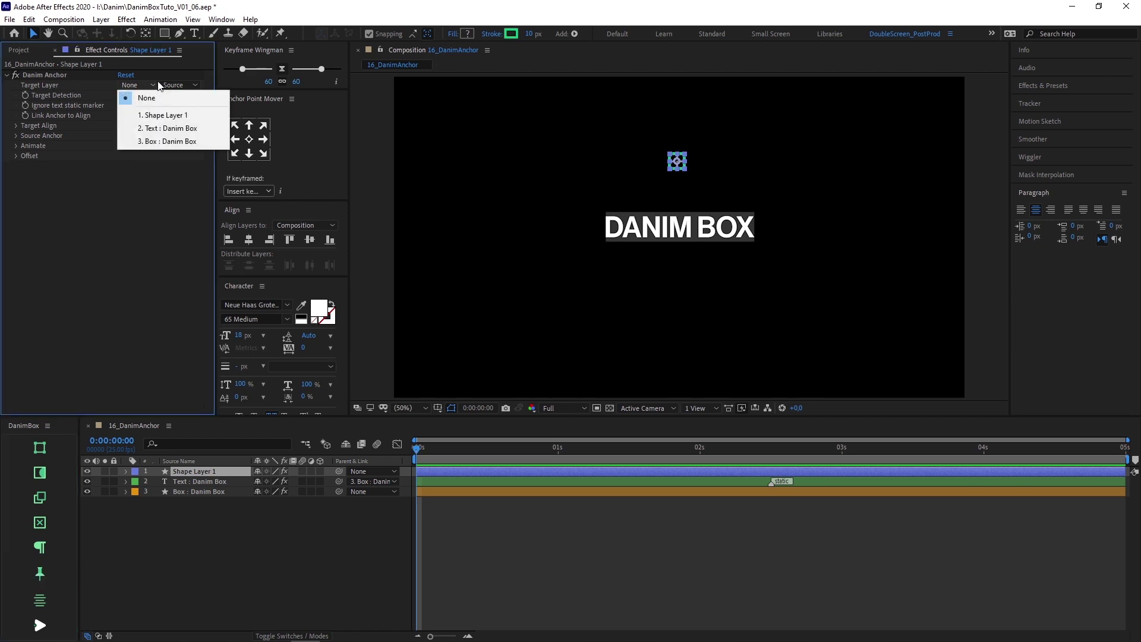
{"action": "left_click", "coordinate": [165, 141]}
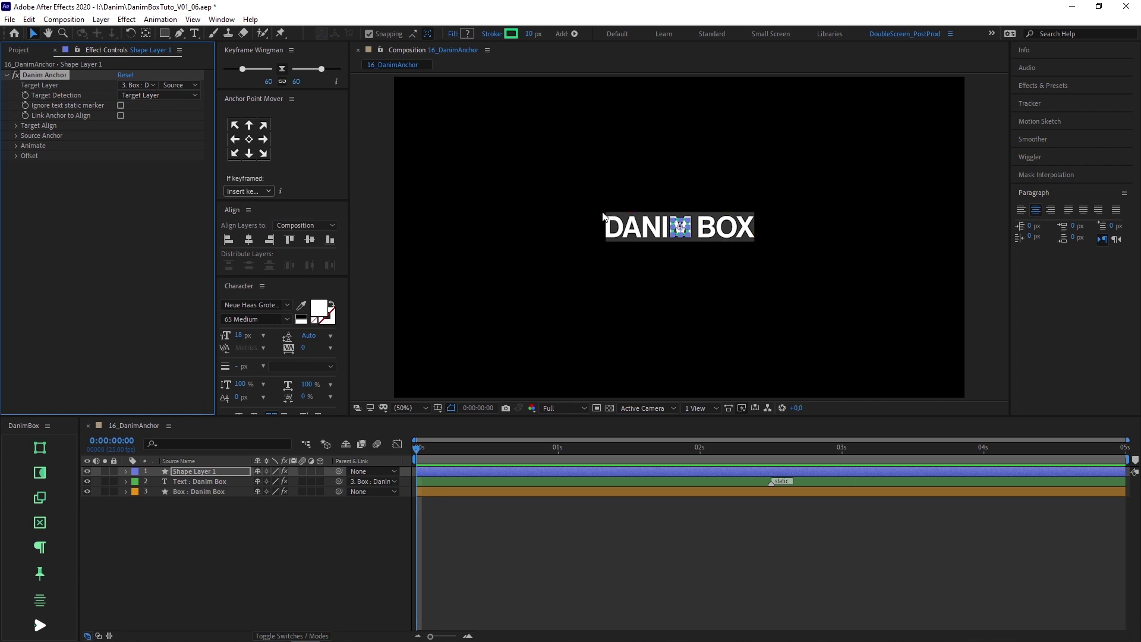
Set the square's Target Align to Left horizontally and Top vertically in the Danim Anchor effect.
{"action": "left_click", "coordinate": [16, 126]}
{"action": "left_click", "coordinate": [16, 155]}
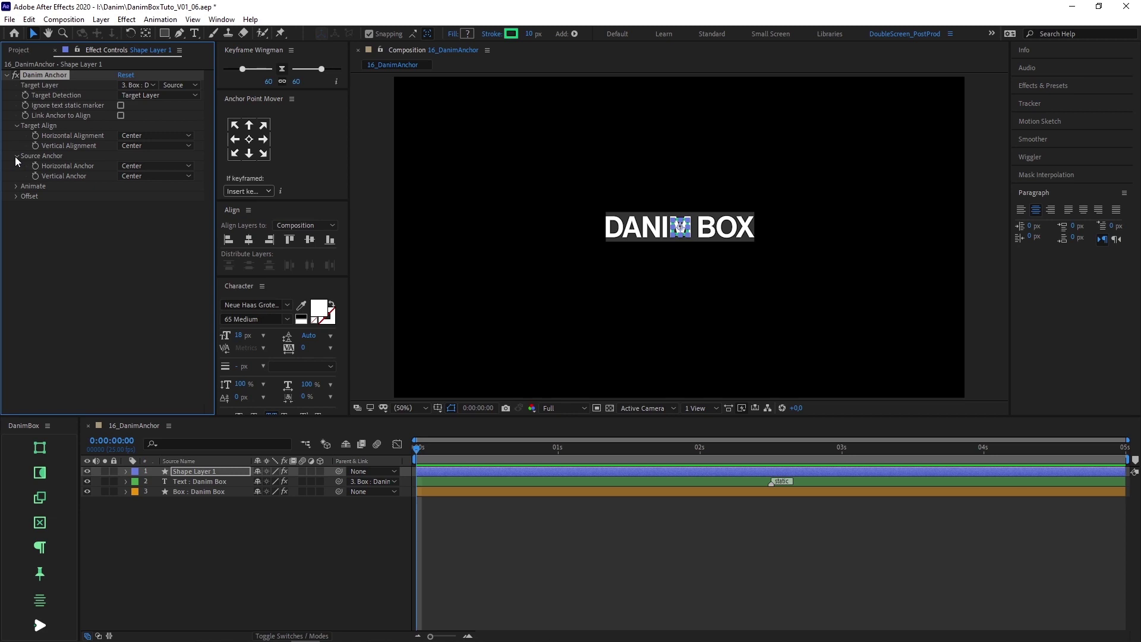
{"action": "left_click", "coordinate": [145, 137]}
{"action": "left_click", "coordinate": [144, 150]}
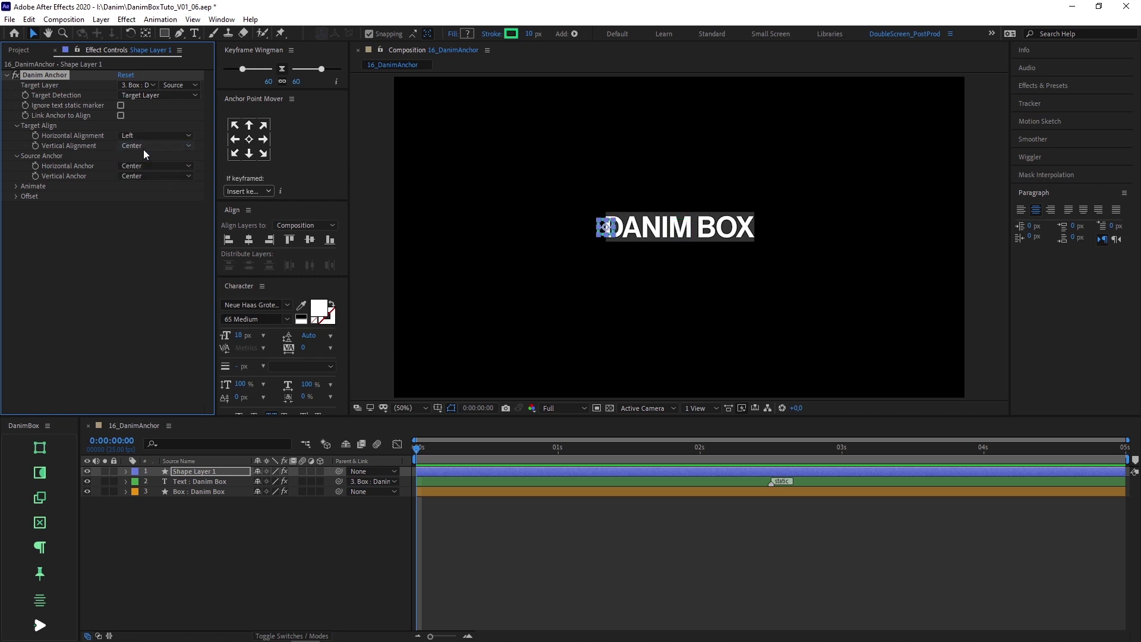
{"action": "left_click", "coordinate": [143, 146]}
{"action": "left_click", "coordinate": [148, 160]}
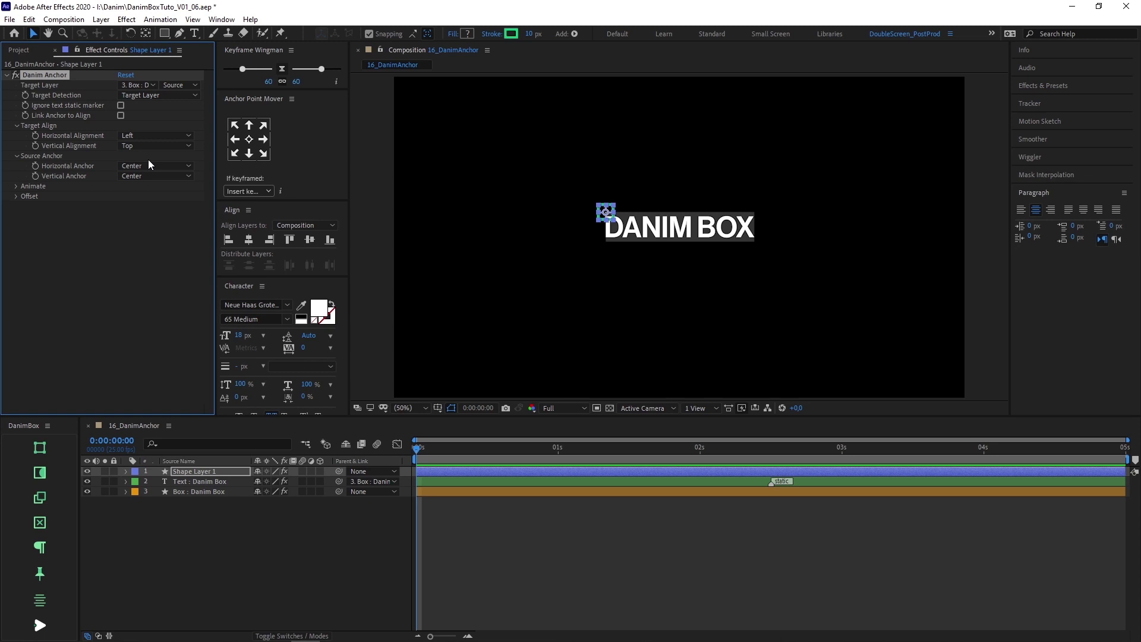
Set the square's Source Anchor to Left horizontally and Top vertically.
{"action": "left_click", "coordinate": [149, 164]}
{"action": "left_click", "coordinate": [151, 191]}
{"action": "left_click", "coordinate": [151, 176]}
{"action": "left_click", "coordinate": [156, 201]}
Set the square's Source Anchor to Right and Bottom and inspect where its corner meets the text box.
{"action": "left_click", "coordinate": [151, 165]}
{"action": "left_click", "coordinate": [156, 217]}
{"action": "left_click", "coordinate": [156, 176]}
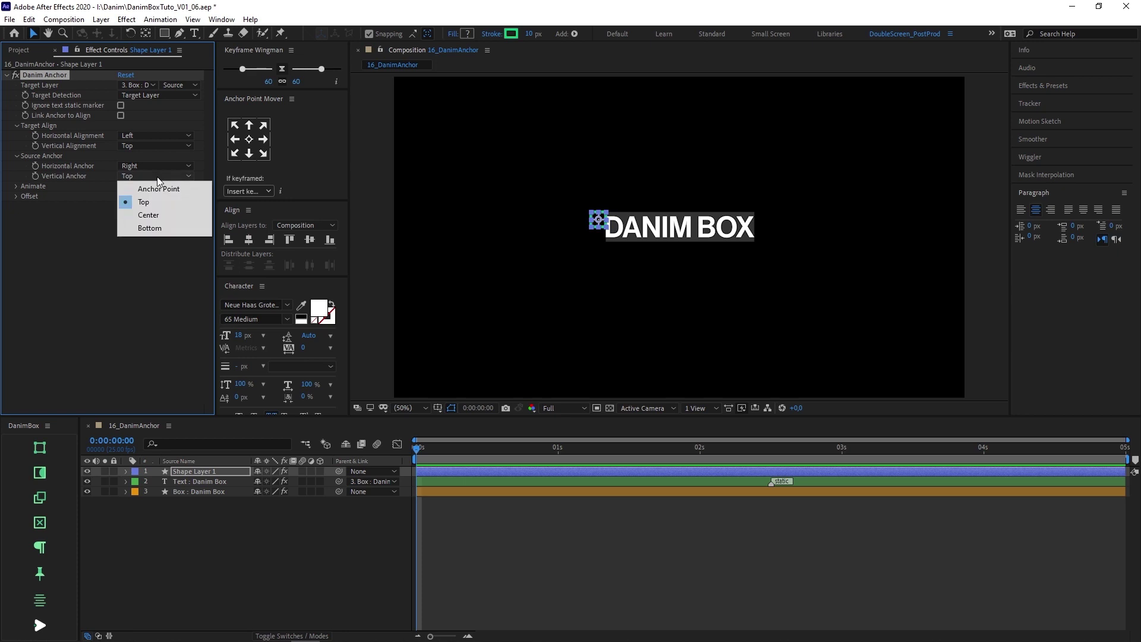
{"action": "left_click", "coordinate": [157, 228]}
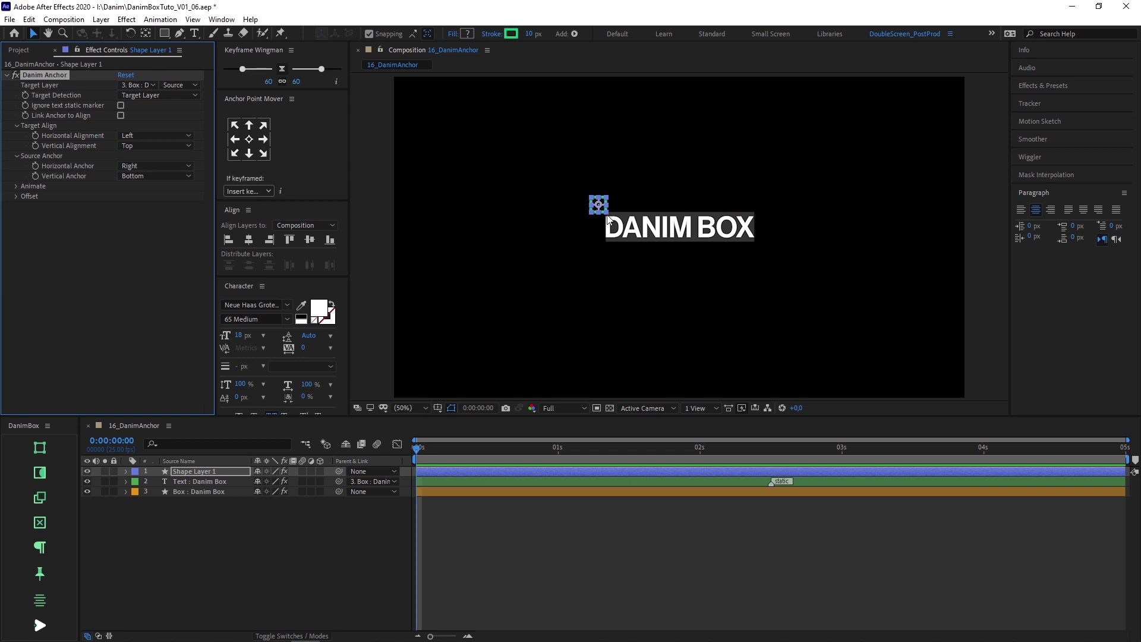
{"action": "scroll", "coordinate": [607, 220], "scroll_direction": "up", "scroll_amount": 2}
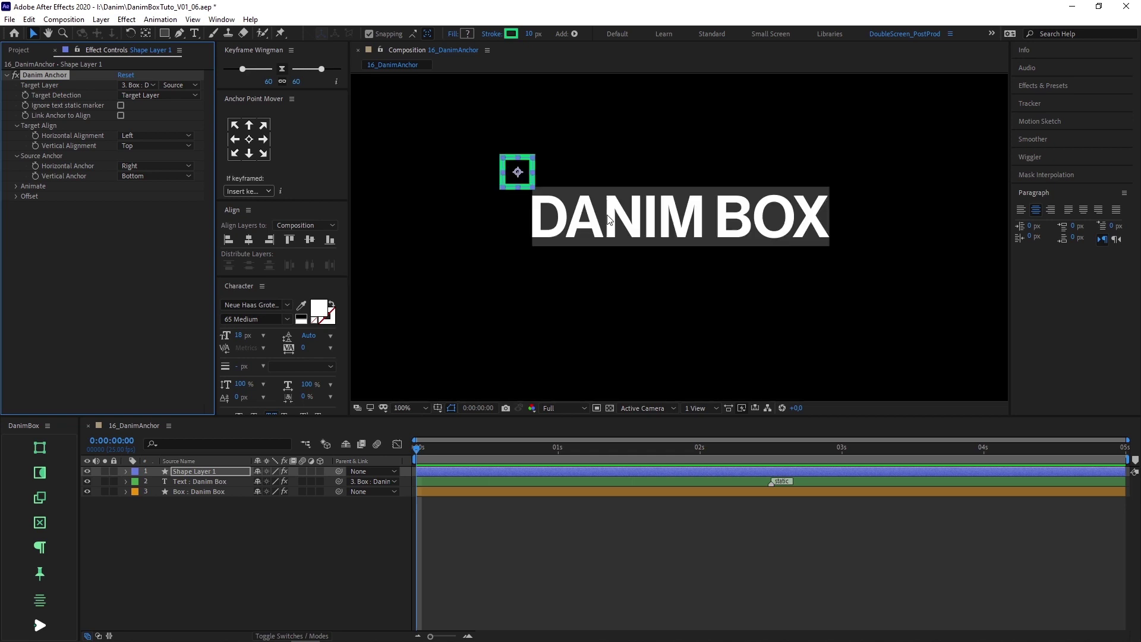
{"action": "left_click_drag", "start_coordinate": [564, 193], "coordinate": [807, 280]}
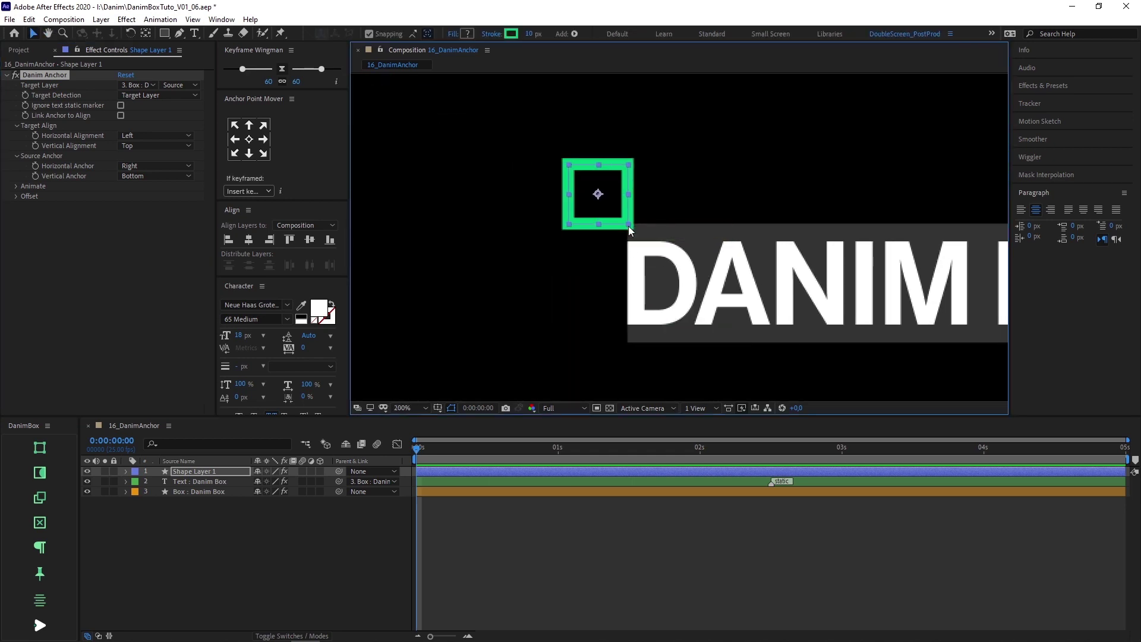
{"action": "left_click", "coordinate": [411, 409]}
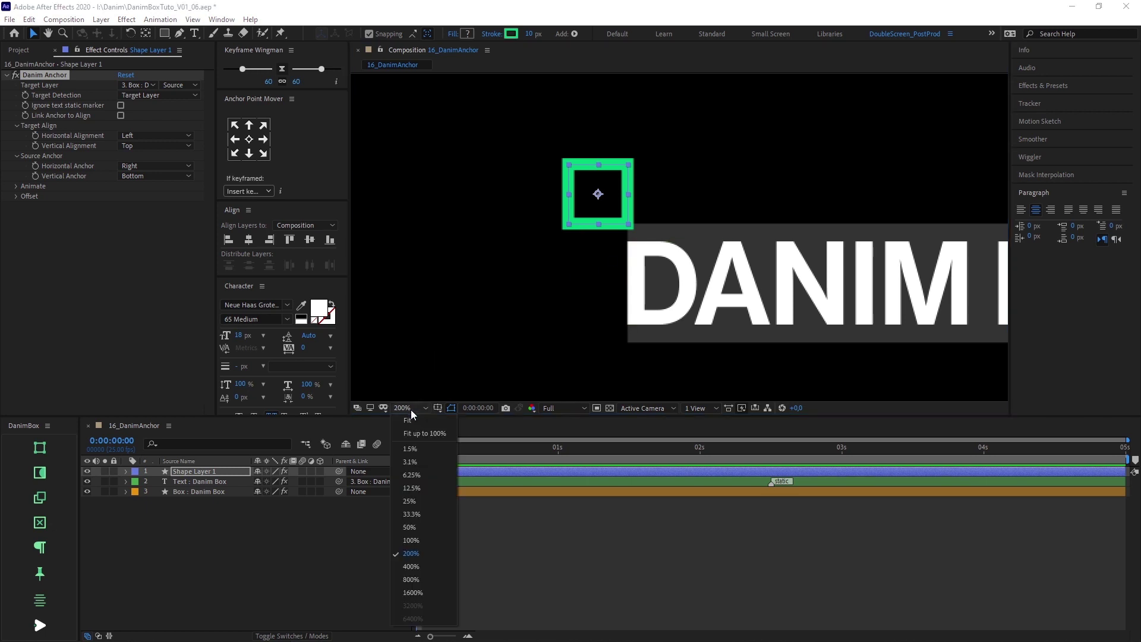
{"action": "left_click", "coordinate": [420, 433]}
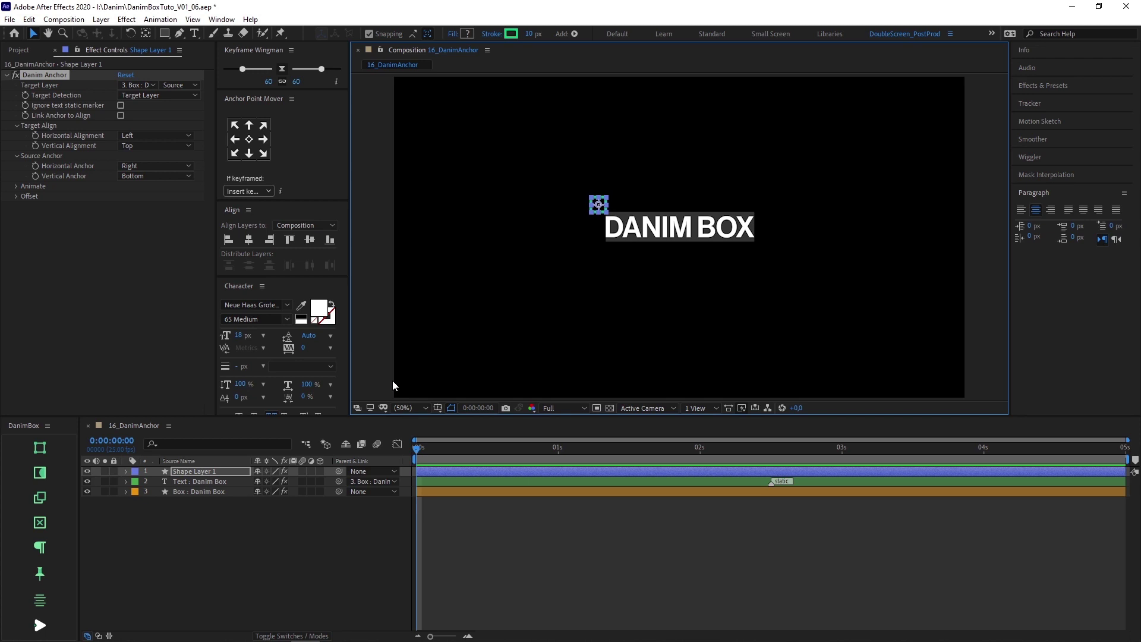
Move the square's anchor point to above the middle of the text box and set both Source Anchor options to Anchor Point.
{"action": "key", "text": "y"}
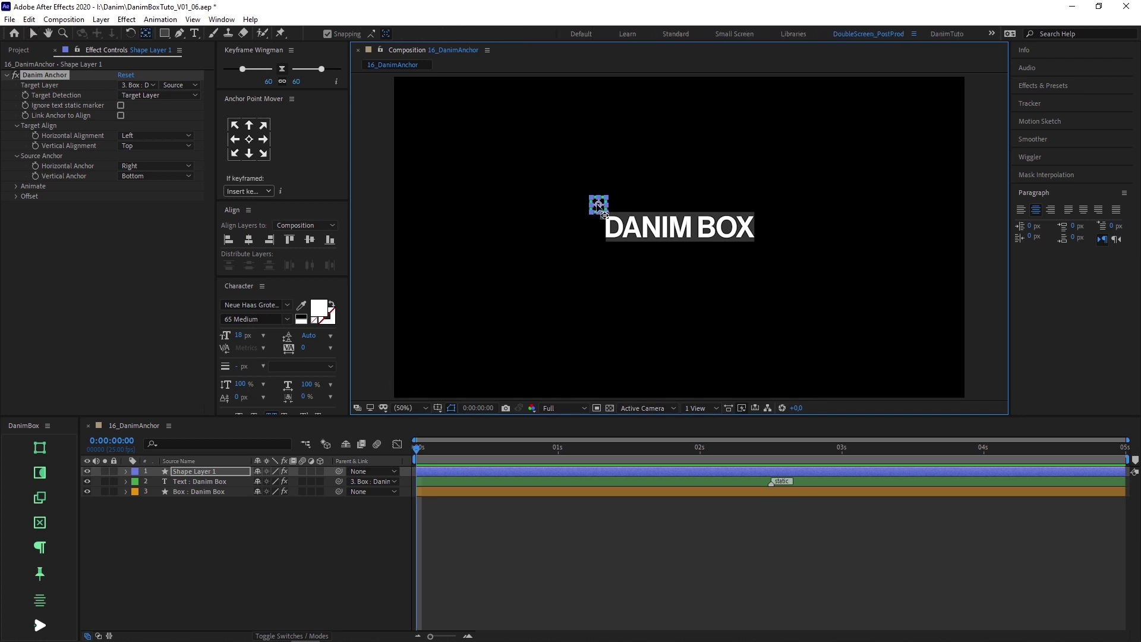
{"action": "mouse_move", "coordinate": [607, 204]}
{"action": "left_mouse_down"}
{"action": "mouse_move", "coordinate": [650, 209]}
{"action": "mouse_move", "coordinate": [684, 191]}
{"action": "left_mouse_up"}
{"action": "key", "text": "v"}
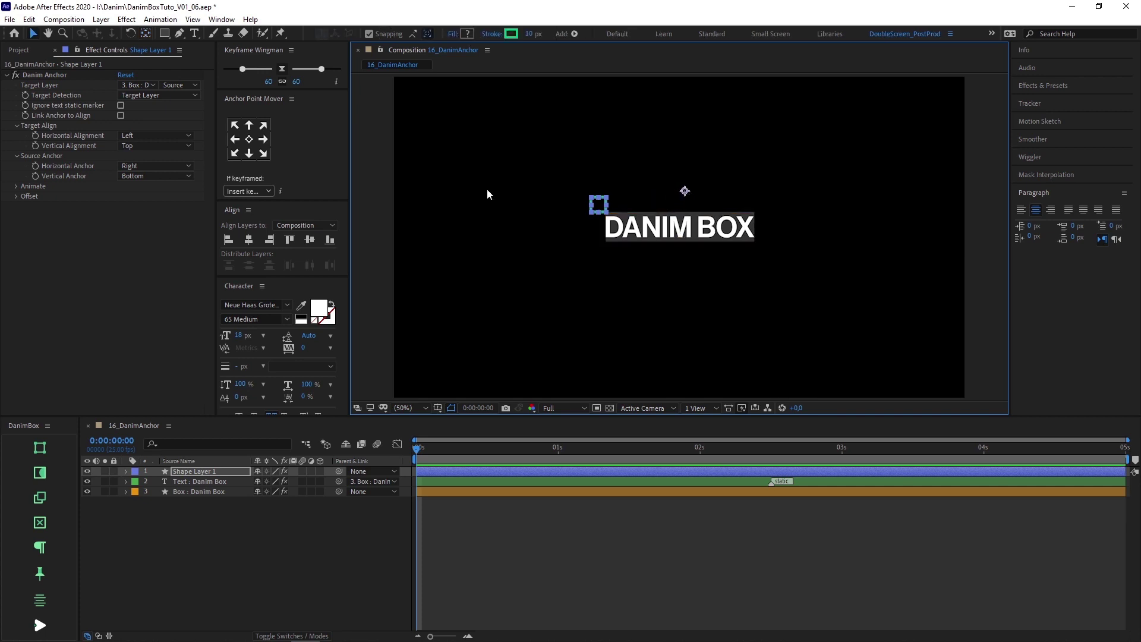
{"action": "left_click", "coordinate": [189, 167]}
{"action": "left_click", "coordinate": [190, 178]}
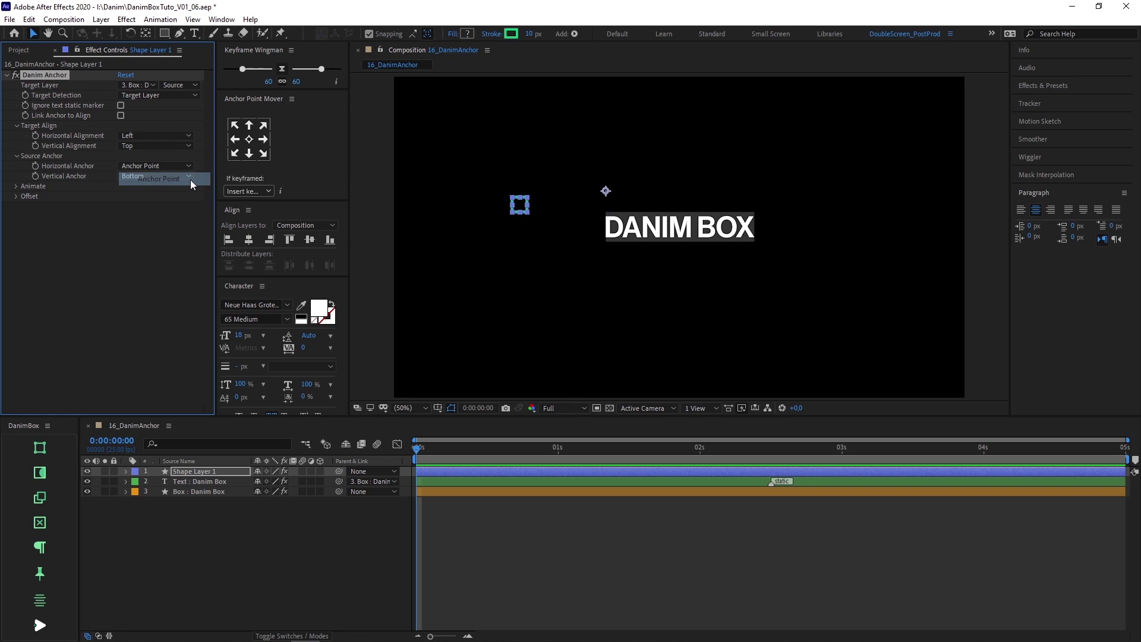
{"action": "left_click", "coordinate": [184, 177]}
{"action": "left_click", "coordinate": [183, 188]}
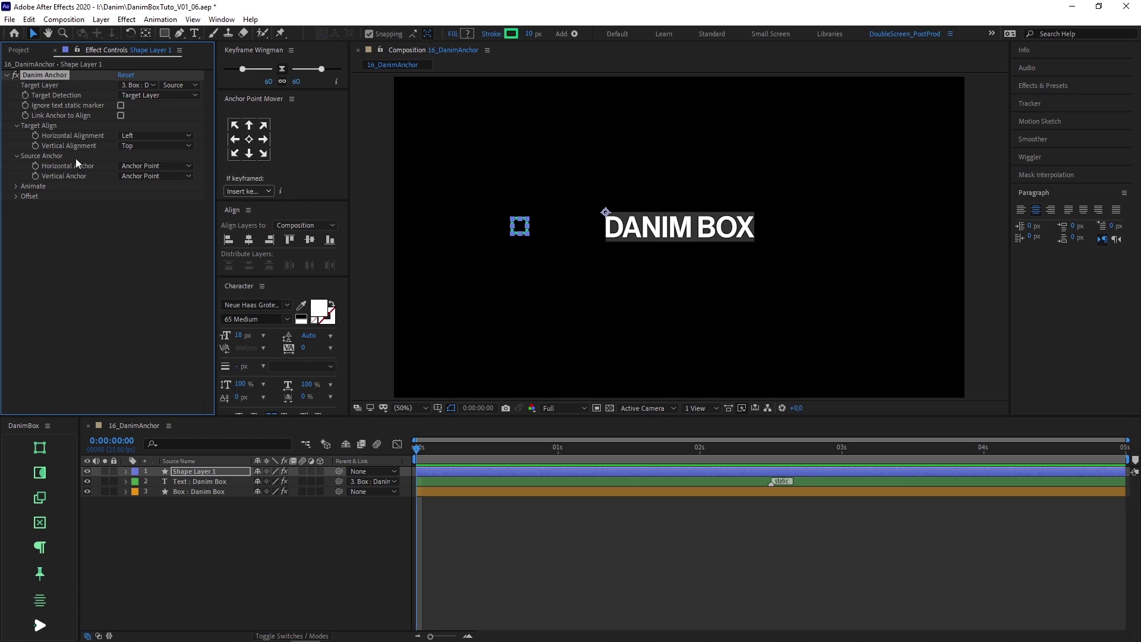
Try Link Anchor to Align with the horizontal alignment at Right and back at Left, and disable the link.
{"action": "left_click", "coordinate": [121, 116]}
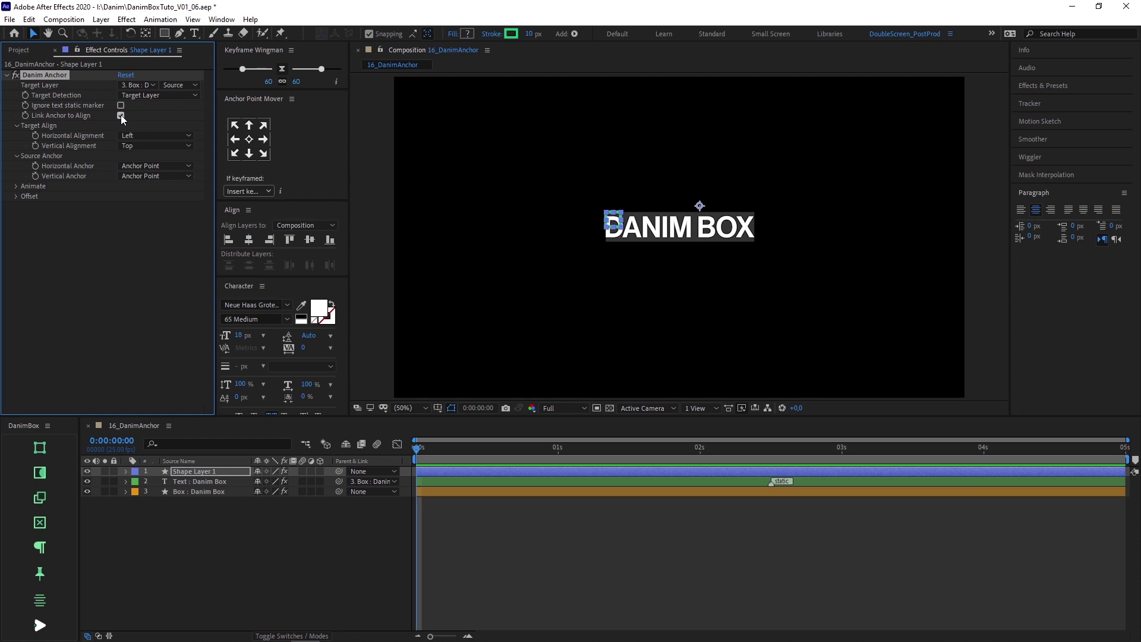
{"action": "left_click", "coordinate": [138, 136]}
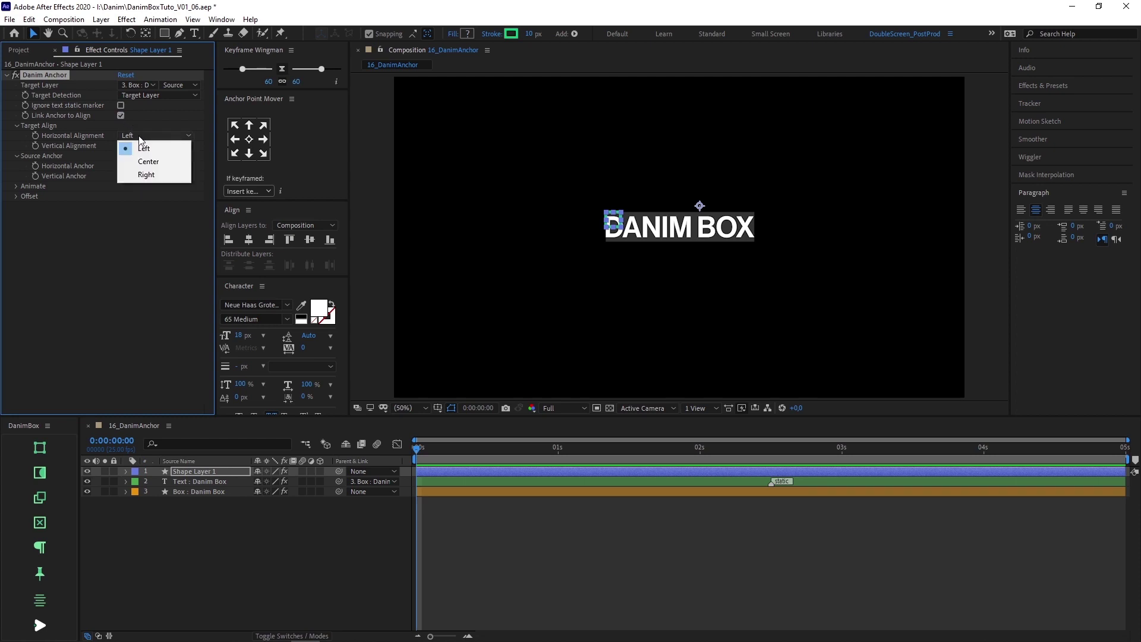
{"action": "left_click", "coordinate": [153, 176]}
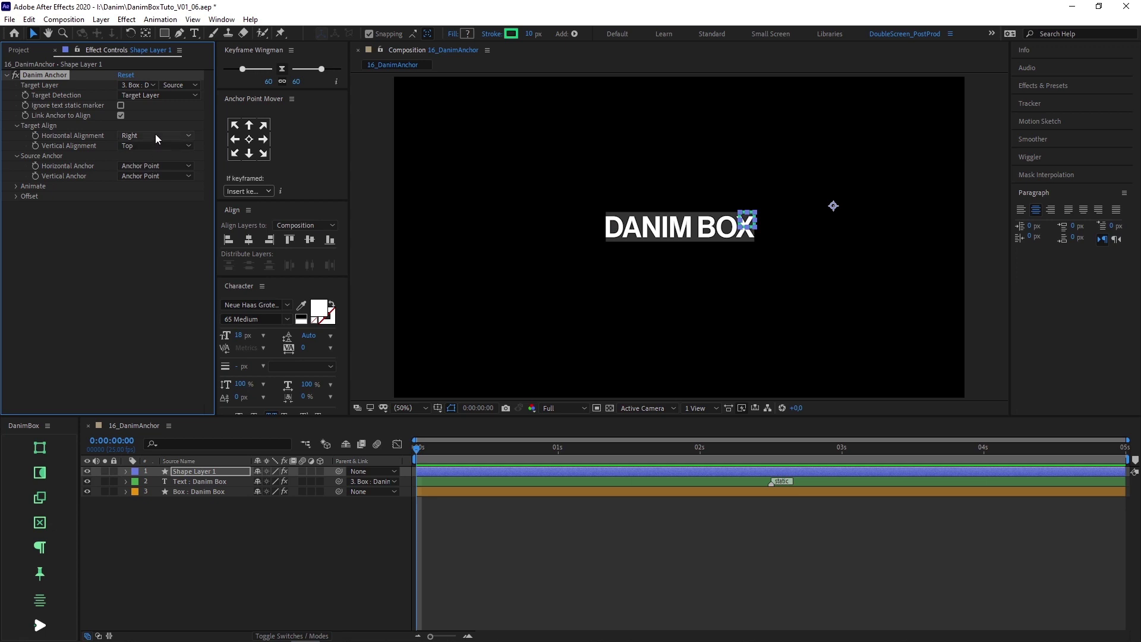
{"action": "left_click", "coordinate": [155, 134]}
{"action": "left_click", "coordinate": [155, 146]}
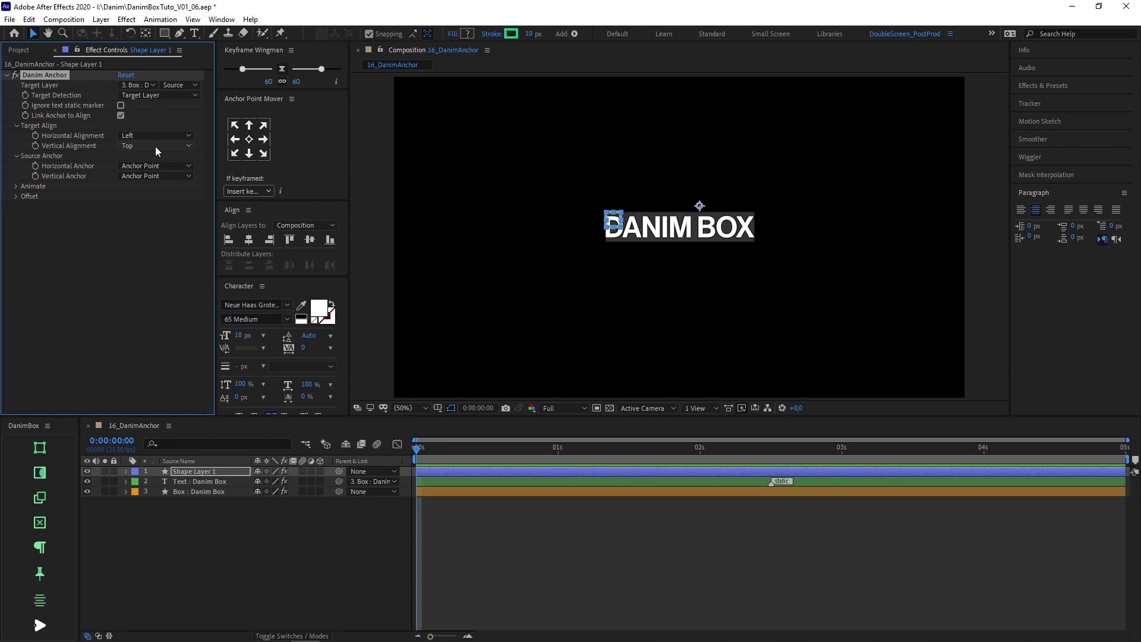
{"action": "left_click", "coordinate": [121, 116]}
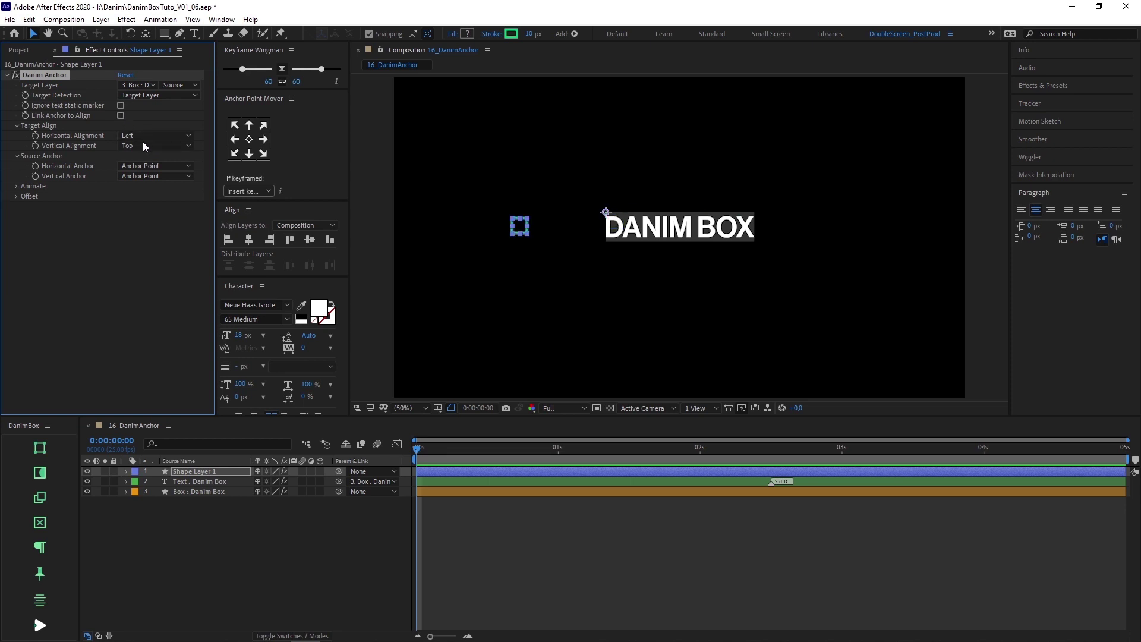
Set the square's horizontal and vertical Source Anchor to Center.
{"action": "left_click", "coordinate": [157, 166]}
{"action": "left_click", "coordinate": [163, 199]}
{"action": "left_click", "coordinate": [159, 175]}
{"action": "left_click", "coordinate": [165, 215]}
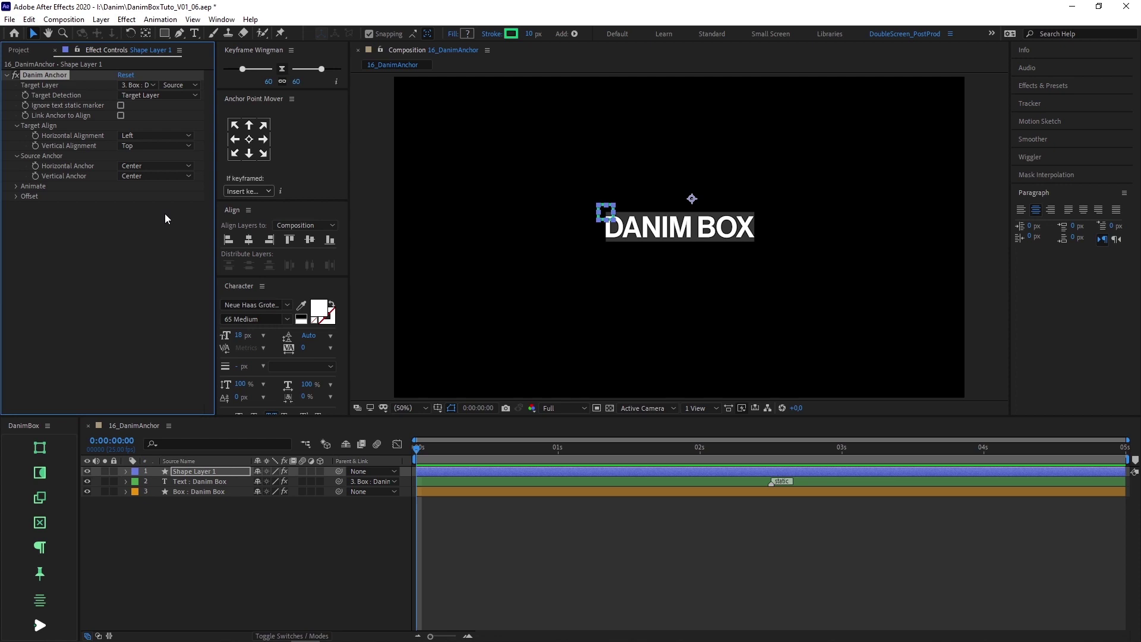
Keyframe the square's X Animate from 0% at the start to 100% at frame 20 and preview the motion.
{"action": "left_click", "coordinate": [19, 186]}
{"action": "left_click", "coordinate": [26, 196]}
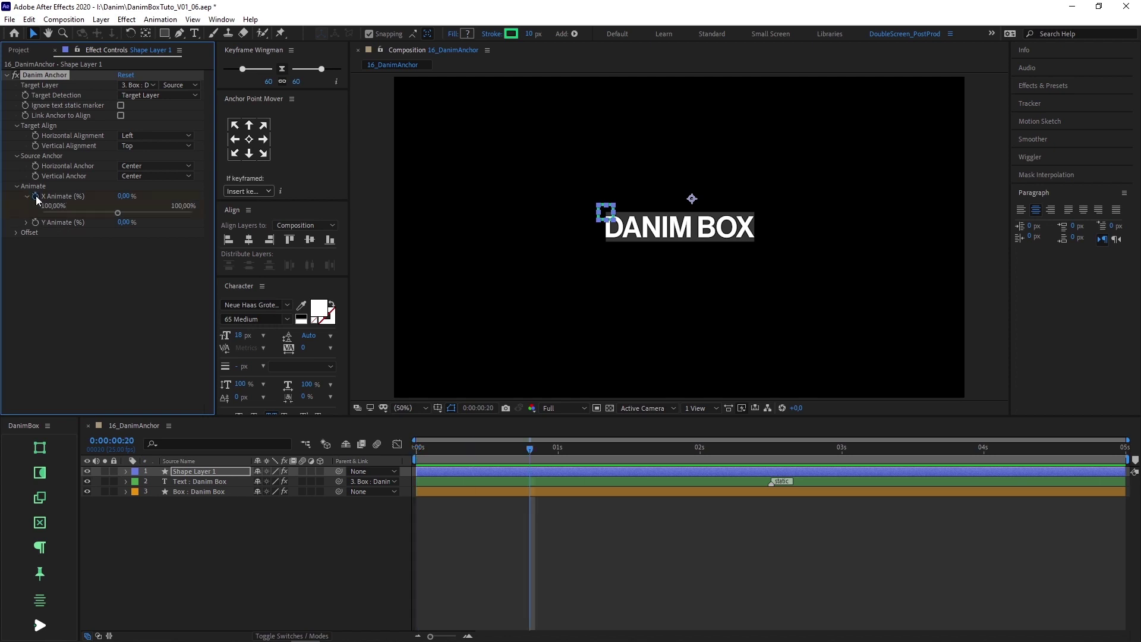
{"action": "left_click_drag", "start_coordinate": [113, 214], "coordinate": [199, 216]}
{"action": "key", "text": "shift+Page_Up"}
{"action": "key", "text": "shift+Page_Up"}
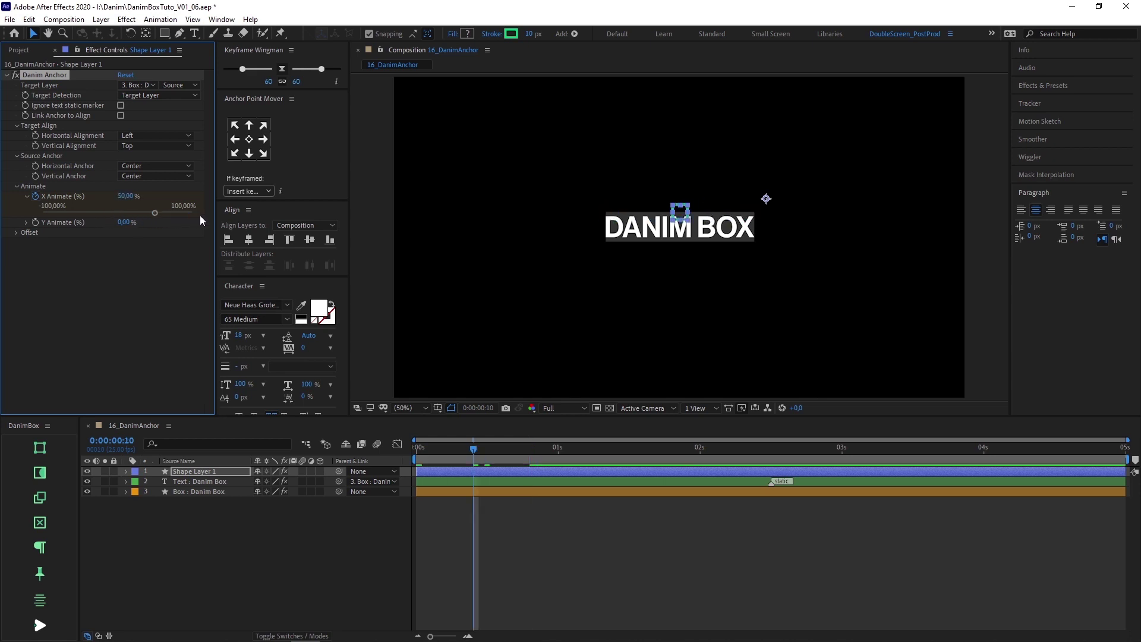
{"action": "key", "text": "space"}
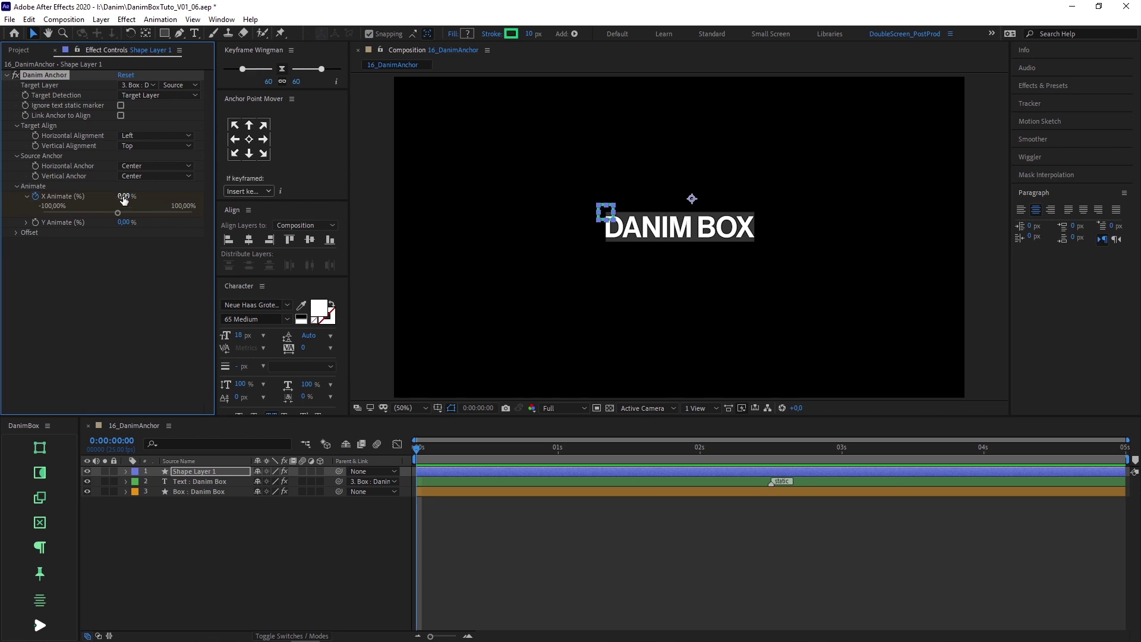
Set the square's horizontal Target Align to Right, and adjust a value on the Text : Danim Box layer for a preview.
{"action": "left_click", "coordinate": [148, 138]}
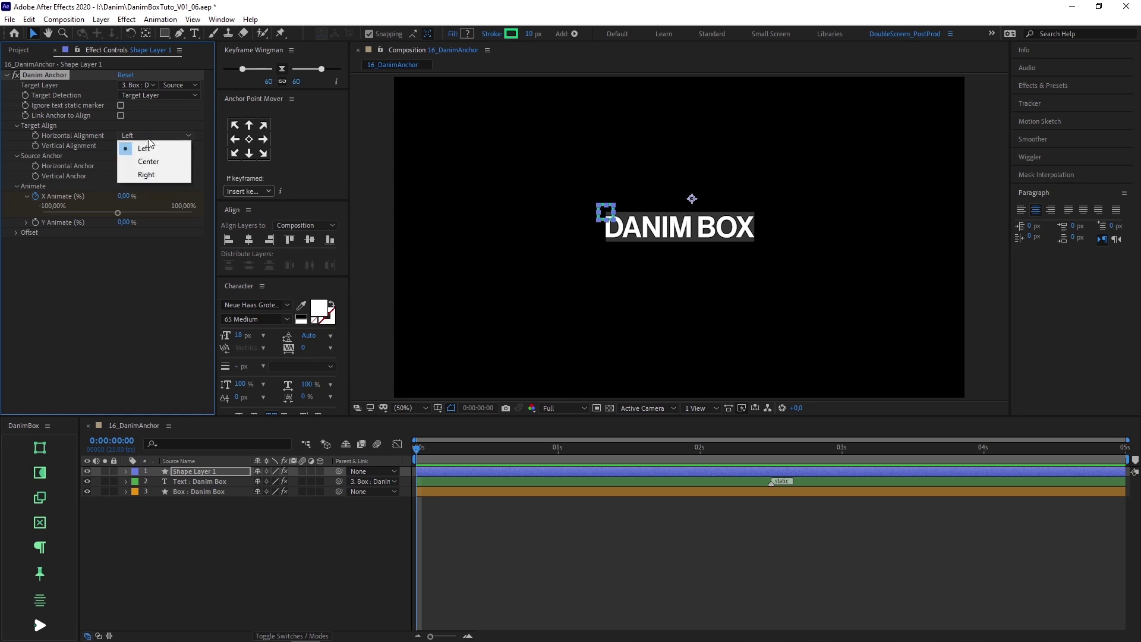
{"action": "left_click", "coordinate": [151, 172]}
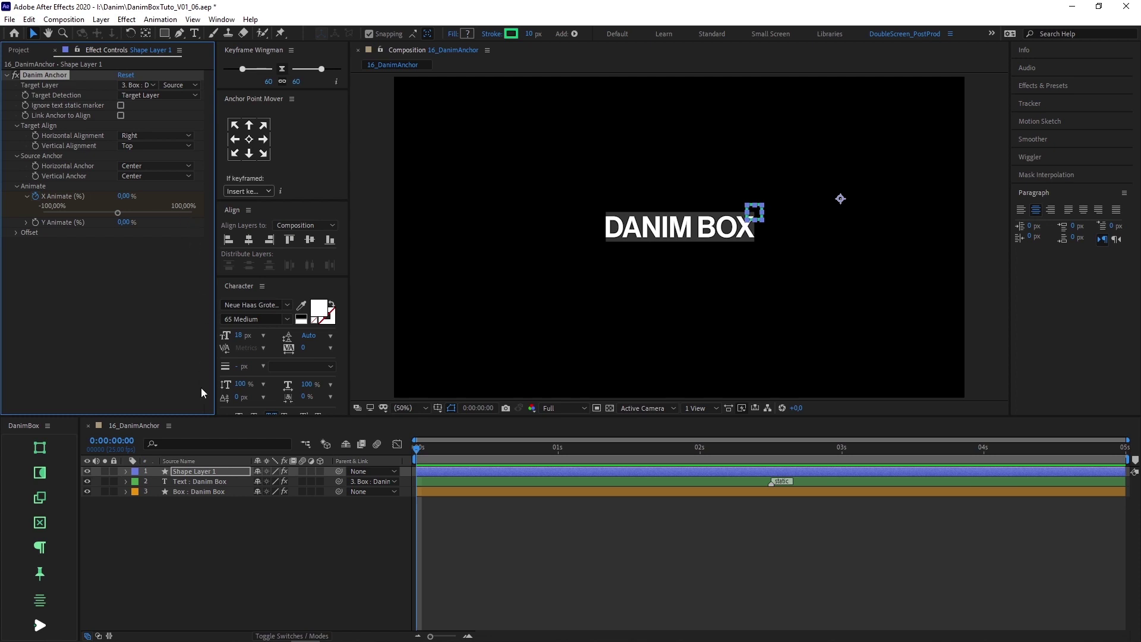
{"action": "left_click", "coordinate": [198, 480]}
{"action": "left_click", "coordinate": [17, 115]}
{"action": "left_click_drag", "start_coordinate": [125, 136], "coordinate": [174, 135]}
{"action": "key", "text": "space"}
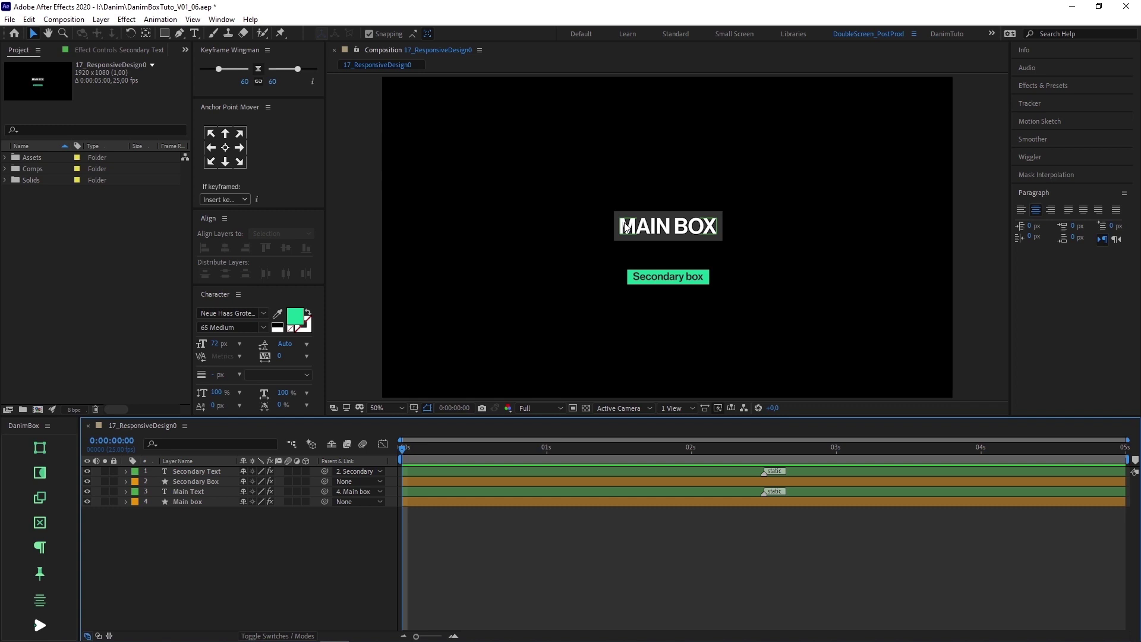
In the 17_ResponsiveDesign0 composition, apply Danim Anchor to Secondary Box and set its target layer to Main box.
{"action": "left_click", "coordinate": [228, 482]}
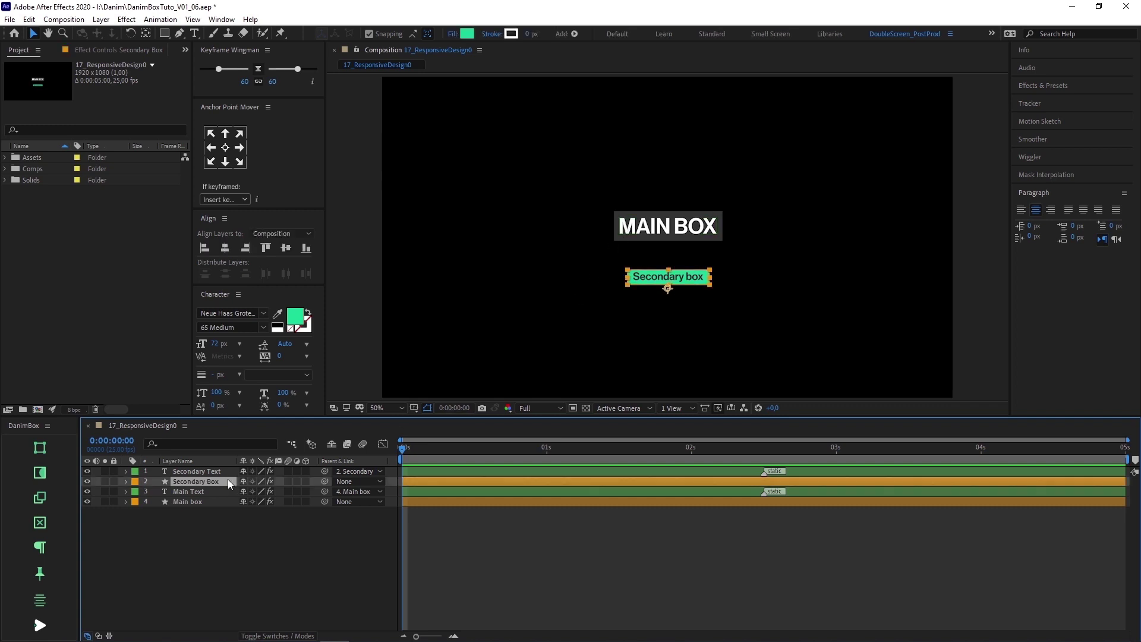
{"action": "left_click", "coordinate": [45, 580]}
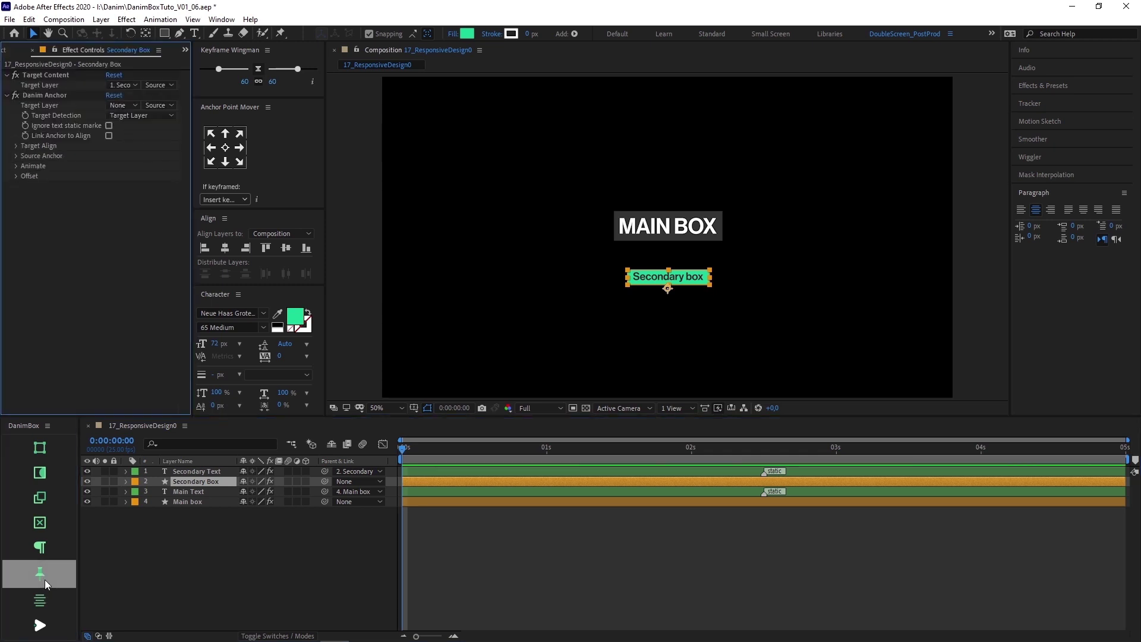
{"action": "left_click", "coordinate": [122, 105]}
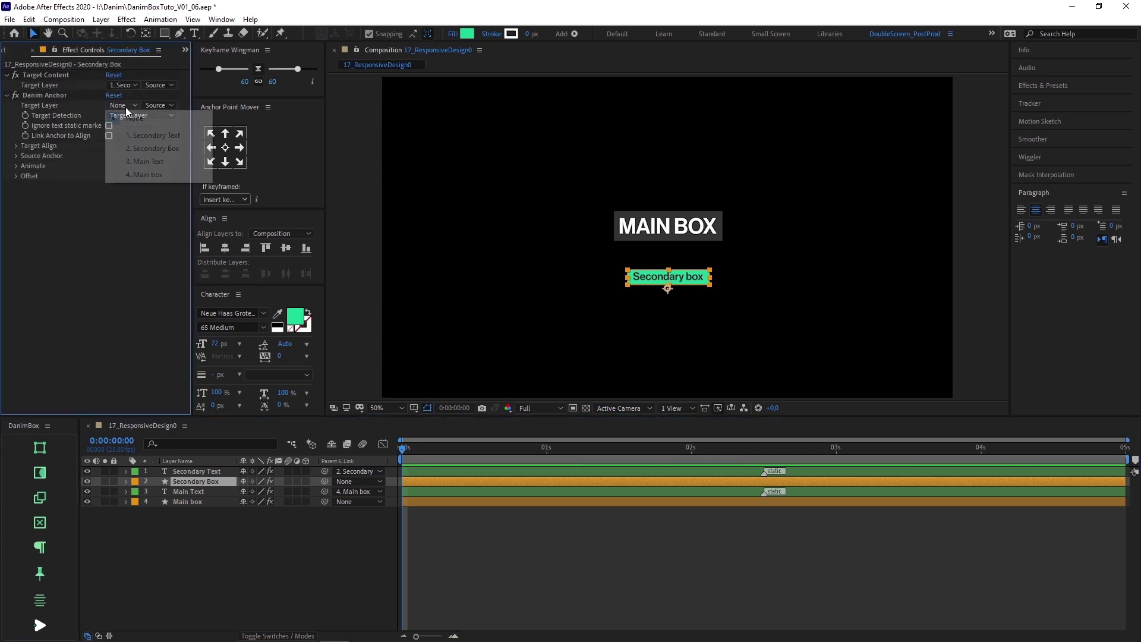
{"action": "left_click", "coordinate": [142, 175]}
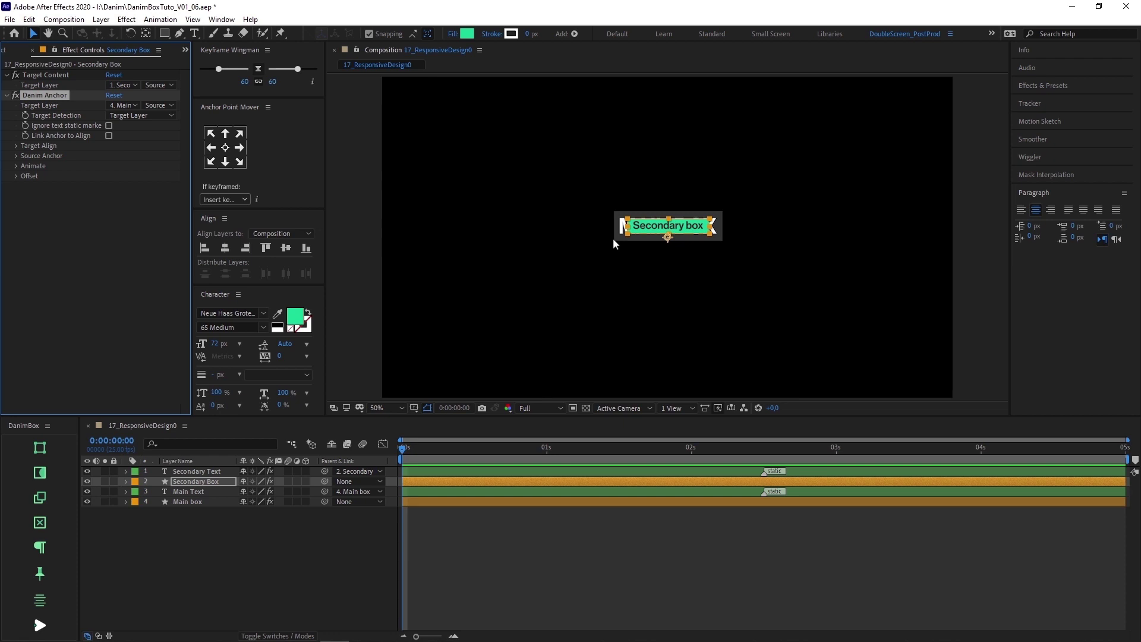
Set Secondary Box's Source Anchor to Left horizontally and Top vertically in its Danim Anchor effect.
{"action": "left_click", "coordinate": [18, 156]}
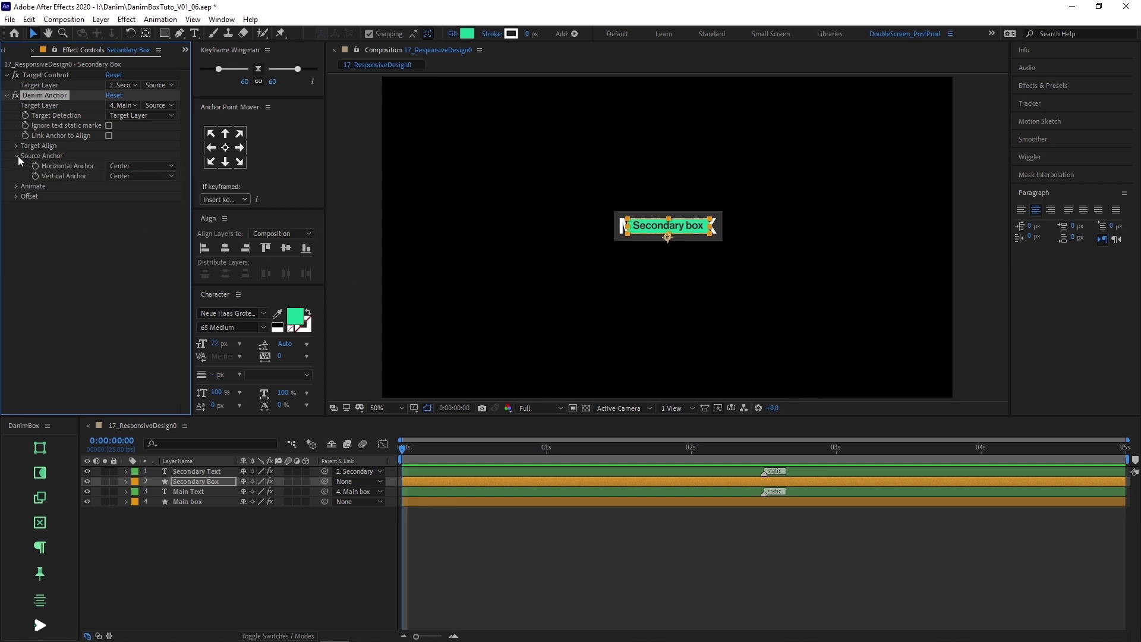
{"action": "left_click", "coordinate": [126, 168]}
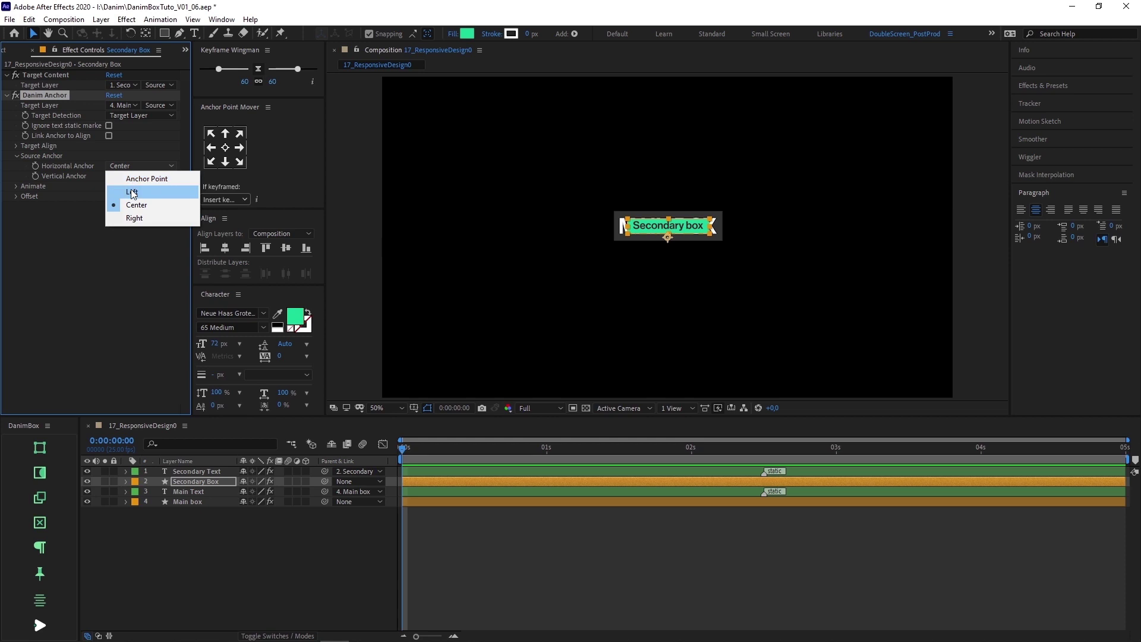
{"action": "left_click", "coordinate": [132, 190]}
{"action": "left_click", "coordinate": [134, 177]}
{"action": "left_click", "coordinate": [133, 203]}
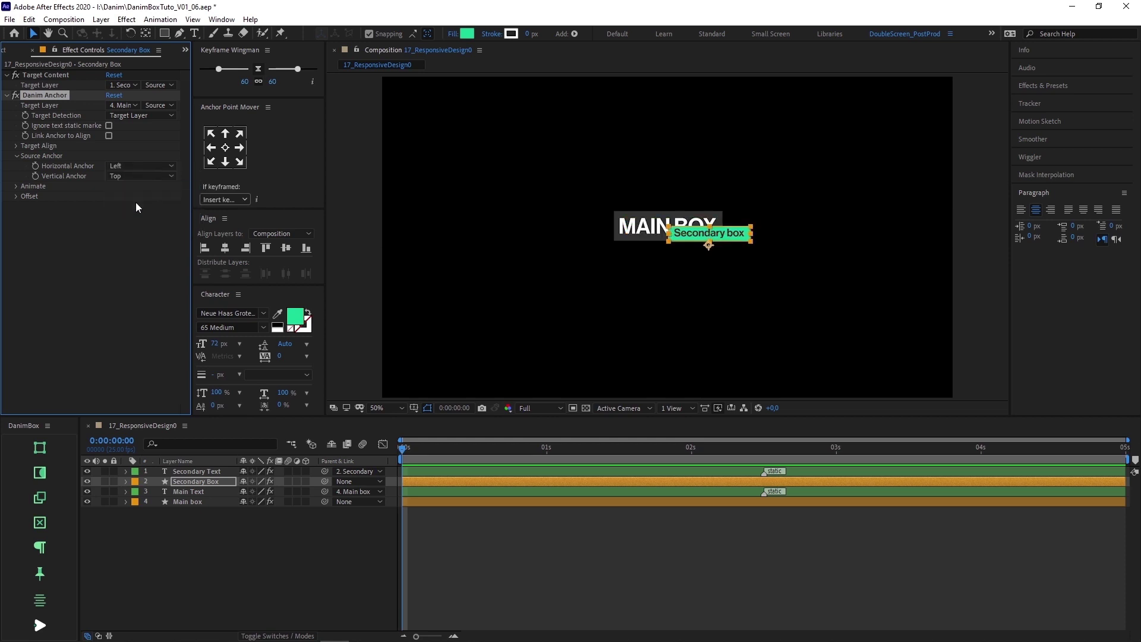
Set Secondary Box's Target Align to Left horizontally and Bottom vertically.
{"action": "left_click", "coordinate": [16, 145]}
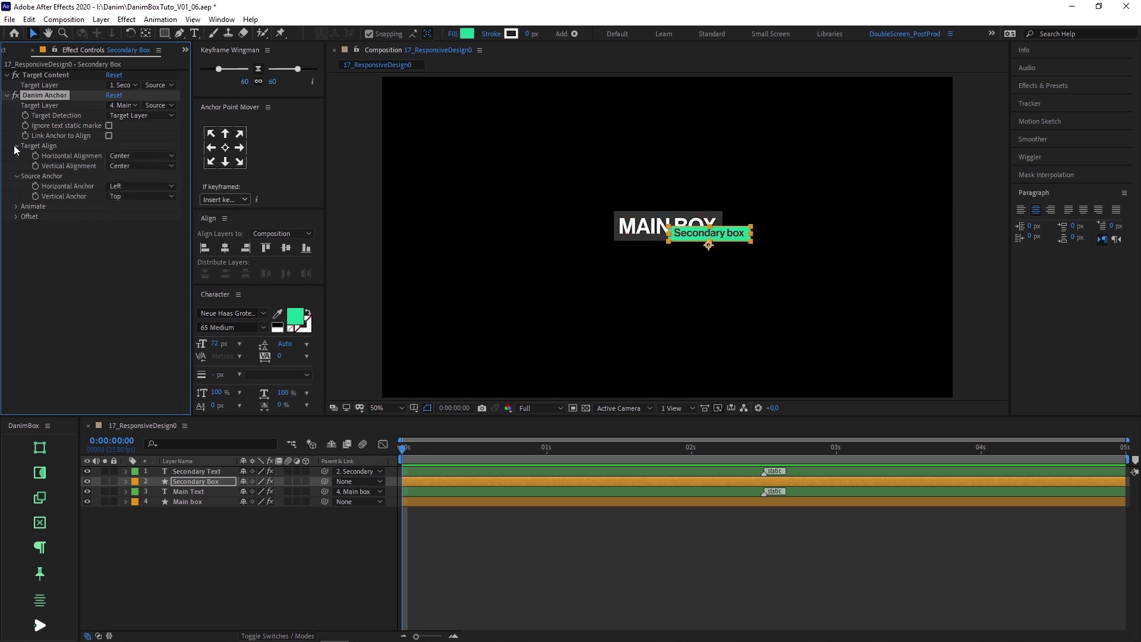
{"action": "left_click", "coordinate": [126, 156]}
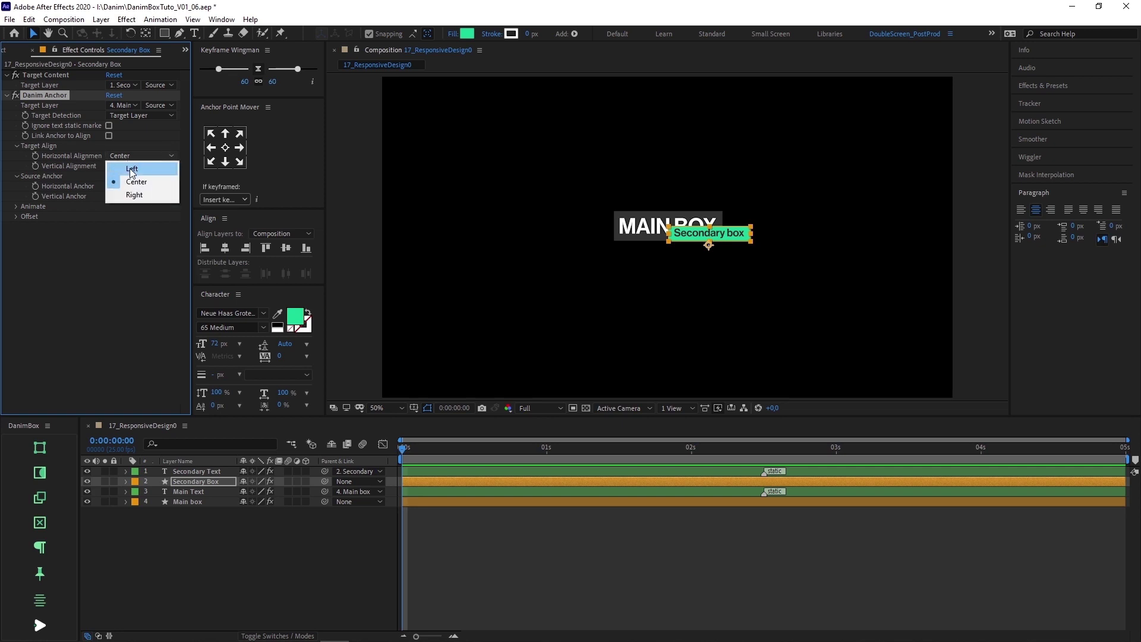
{"action": "left_click", "coordinate": [129, 169]}
{"action": "left_click", "coordinate": [133, 166]}
{"action": "left_click", "coordinate": [138, 209]}
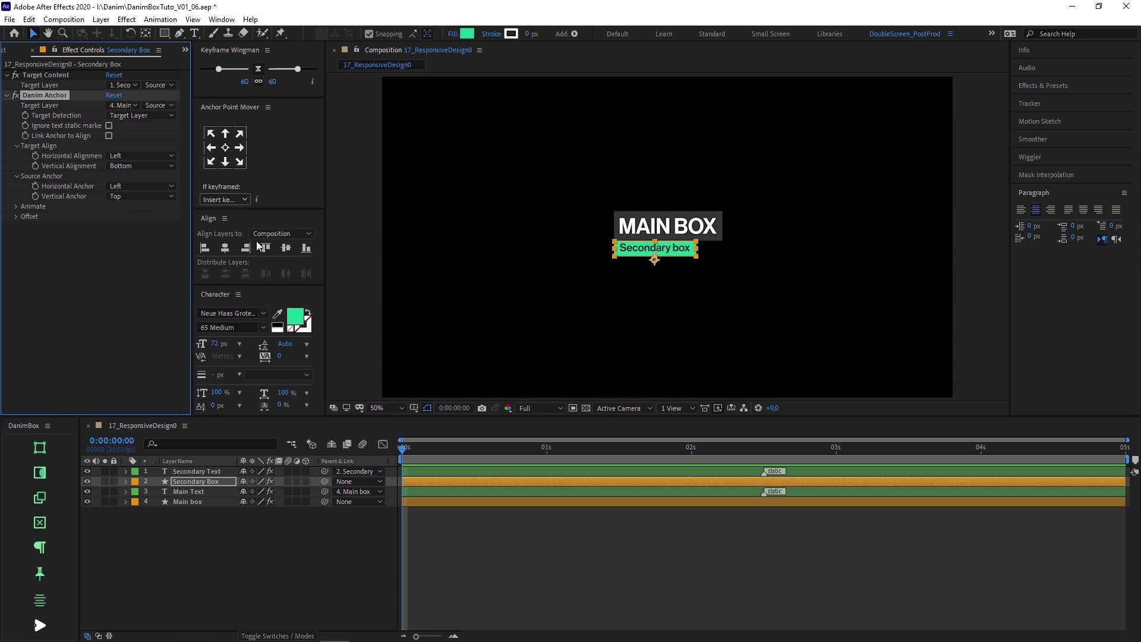
Replace the main box's text with "THIS IS A LONGER MAIN BOX" and deselect the layer.
{"action": "double_click", "coordinate": [669, 226]}
{"action": "key", "text": "BackSpace"}
{"action": "type", "text": "THIS IS A LONGER MAIN BOX"}
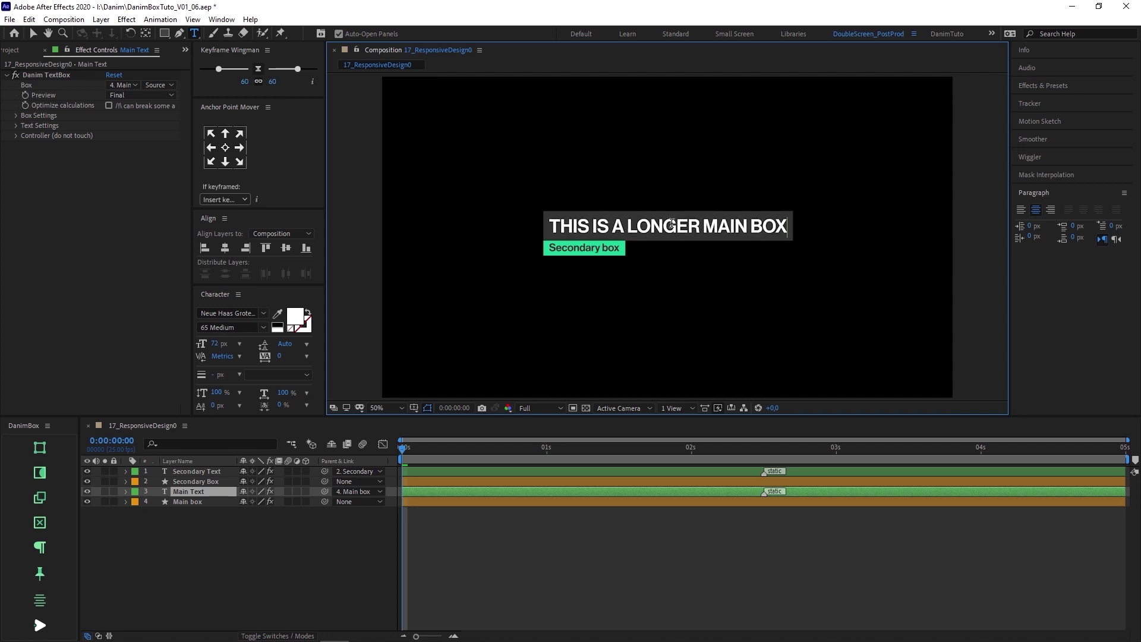
{"action": "key", "text": "Escape"}
{"action": "key", "text": "v"}
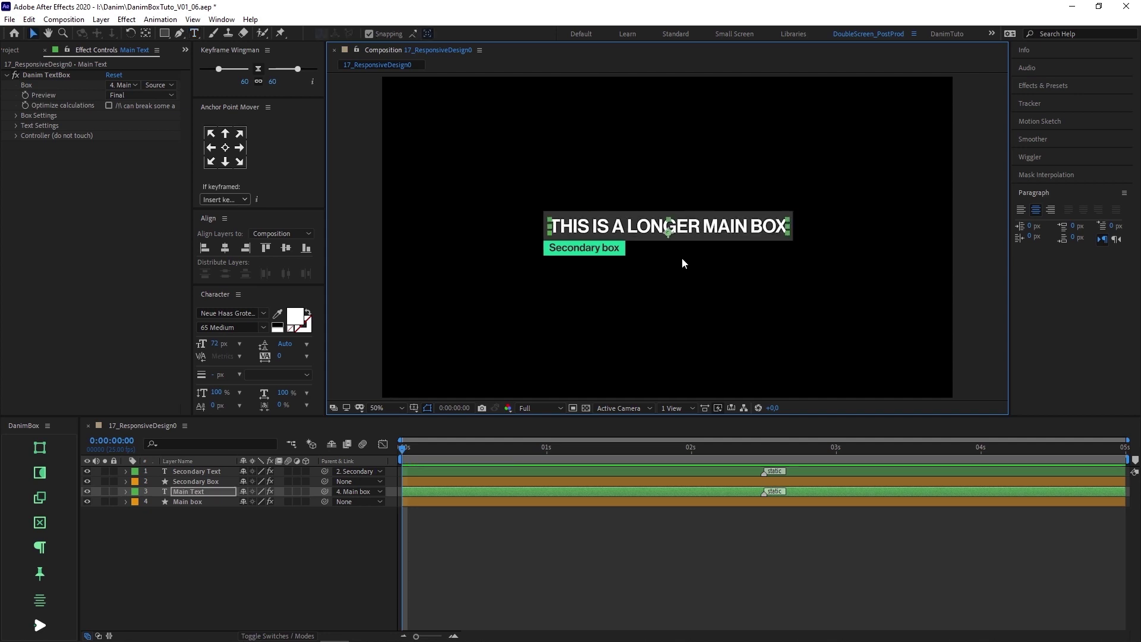
{"action": "left_click", "coordinate": [684, 266]}
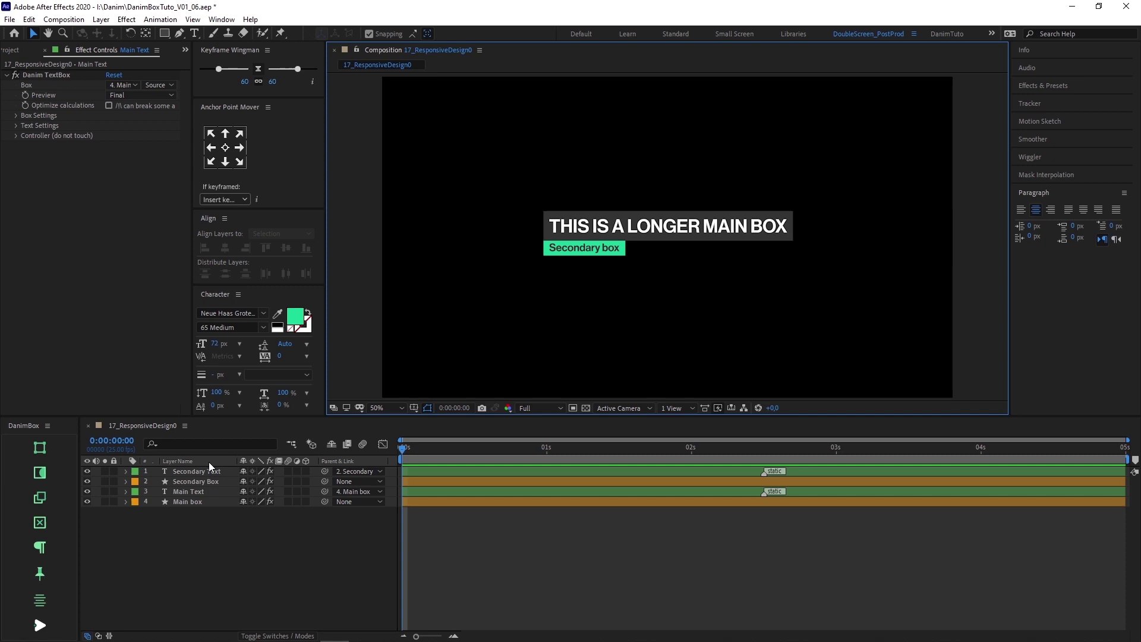
Move the Main box layer slightly down and to the right in the composition, and deselect it.
{"action": "left_click", "coordinate": [193, 501]}
{"action": "mouse_move", "coordinate": [682, 235]}
{"action": "left_mouse_down"}
{"action": "mouse_move", "coordinate": [660, 198]}
{"action": "mouse_move", "coordinate": [704, 249]}
{"action": "mouse_move", "coordinate": [678, 237]}
{"action": "mouse_move", "coordinate": [686, 253]}
{"action": "left_mouse_up"}
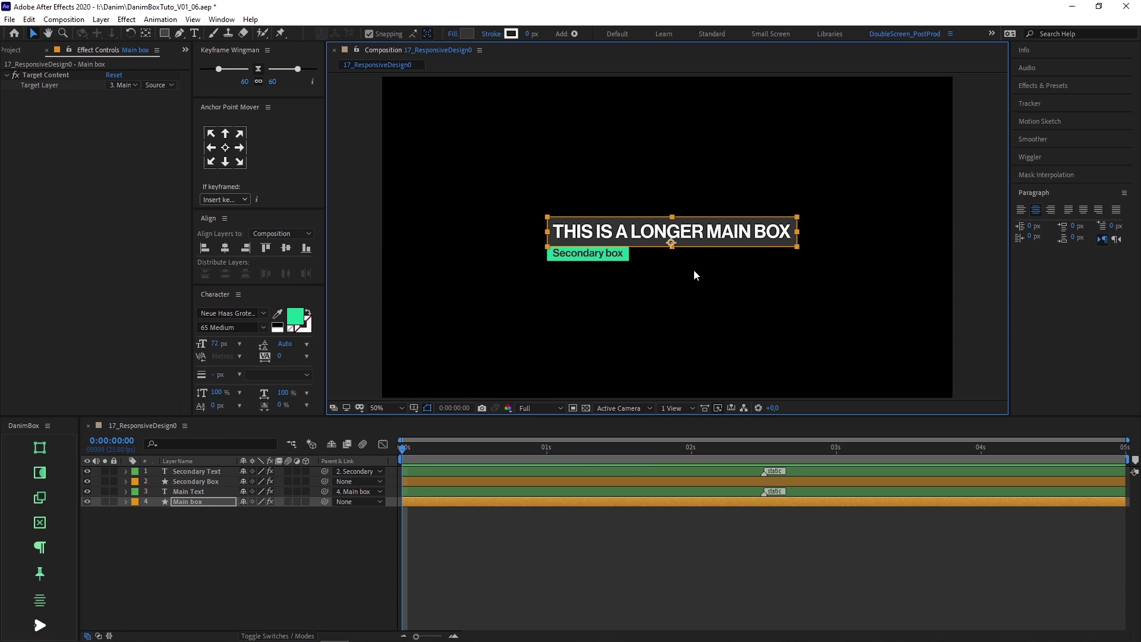
{"action": "left_click", "coordinate": [694, 269]}
Try Lower nearest box and Upper nearest box as the Target Detection of Secondary Box's Danim Anchor.
{"action": "left_click", "coordinate": [204, 483]}
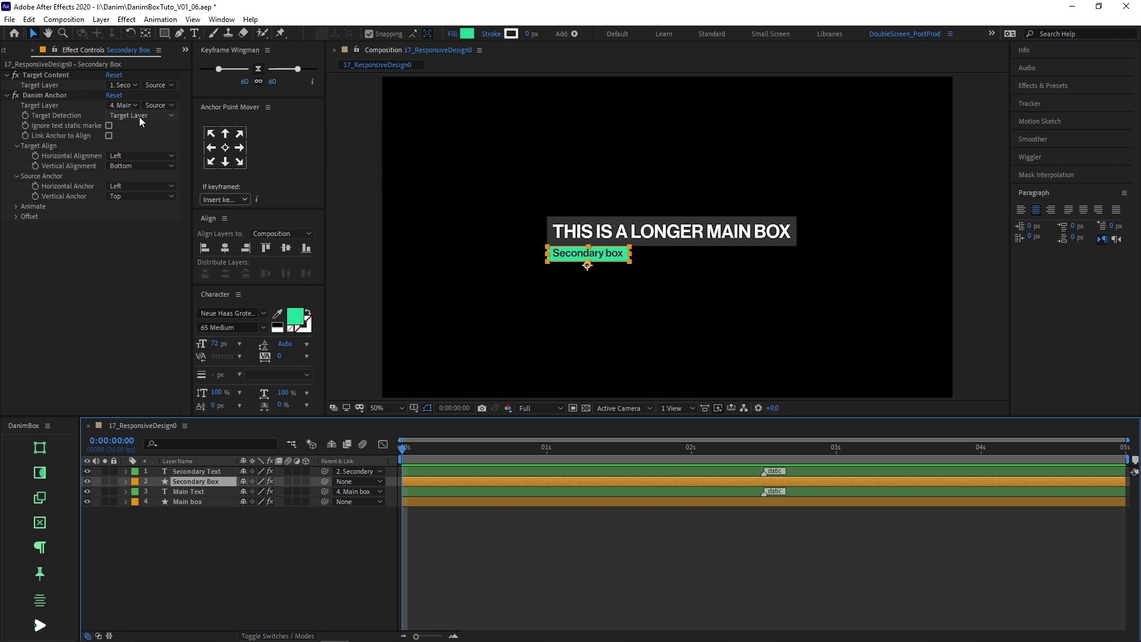
{"action": "left_click", "coordinate": [139, 117]}
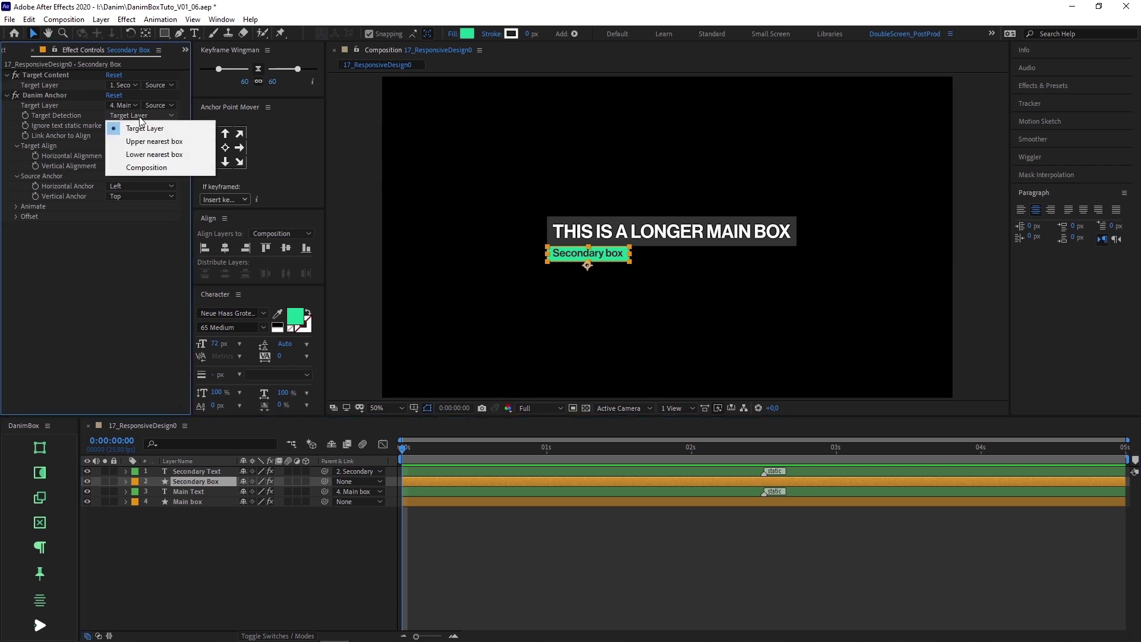
{"action": "left_click", "coordinate": [174, 153]}
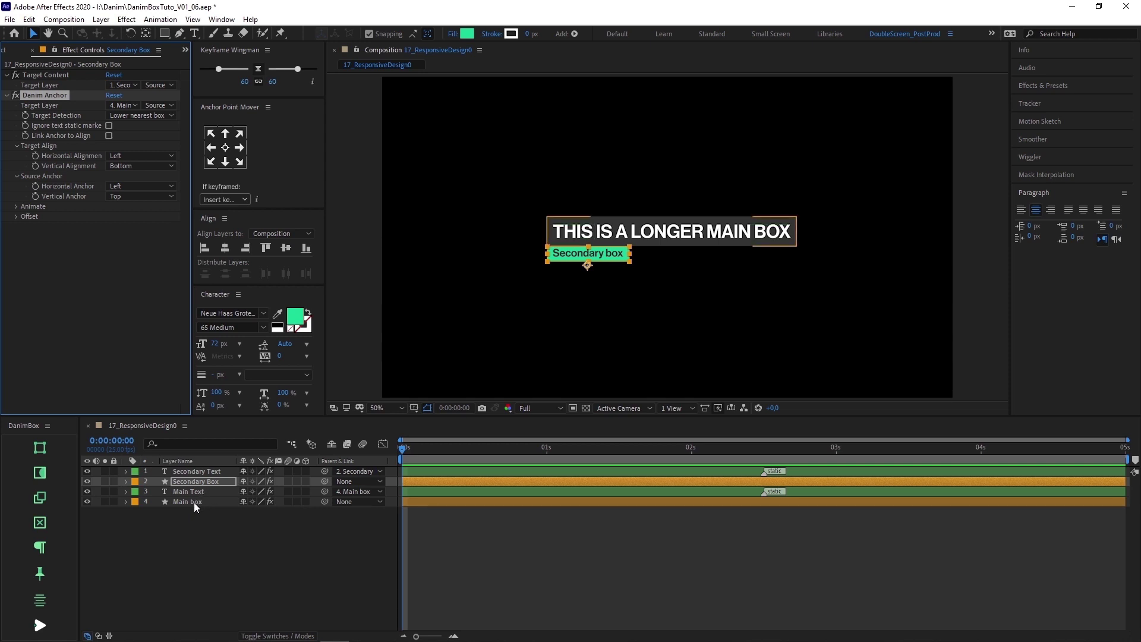
{"action": "left_click", "coordinate": [147, 116]}
{"action": "left_click", "coordinate": [161, 138]}
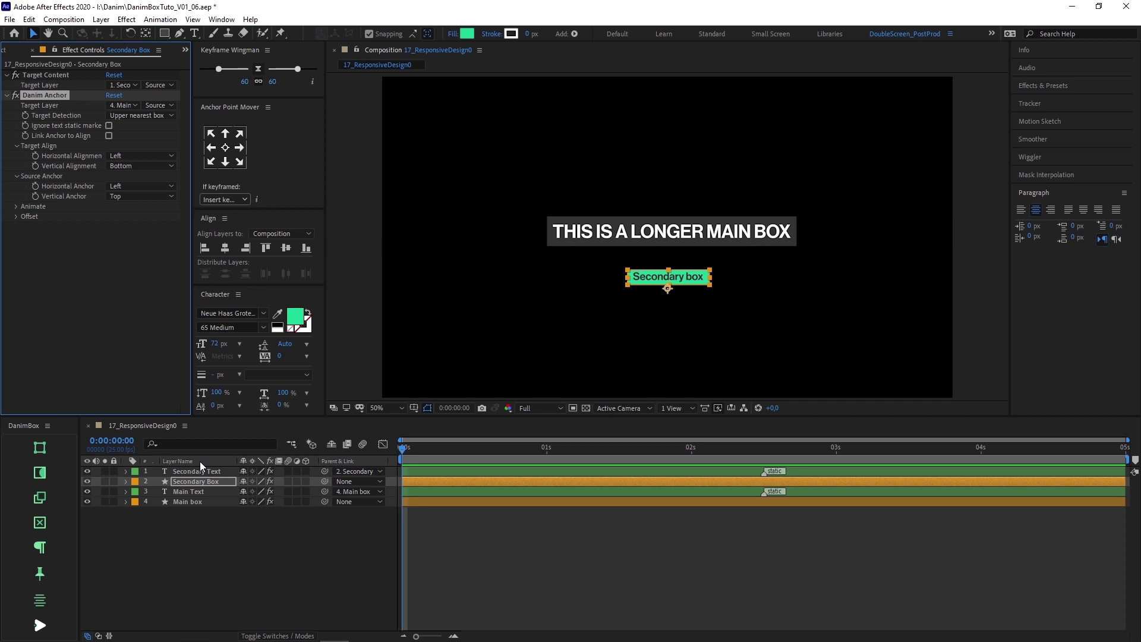
{"action": "left_click", "coordinate": [169, 117]}
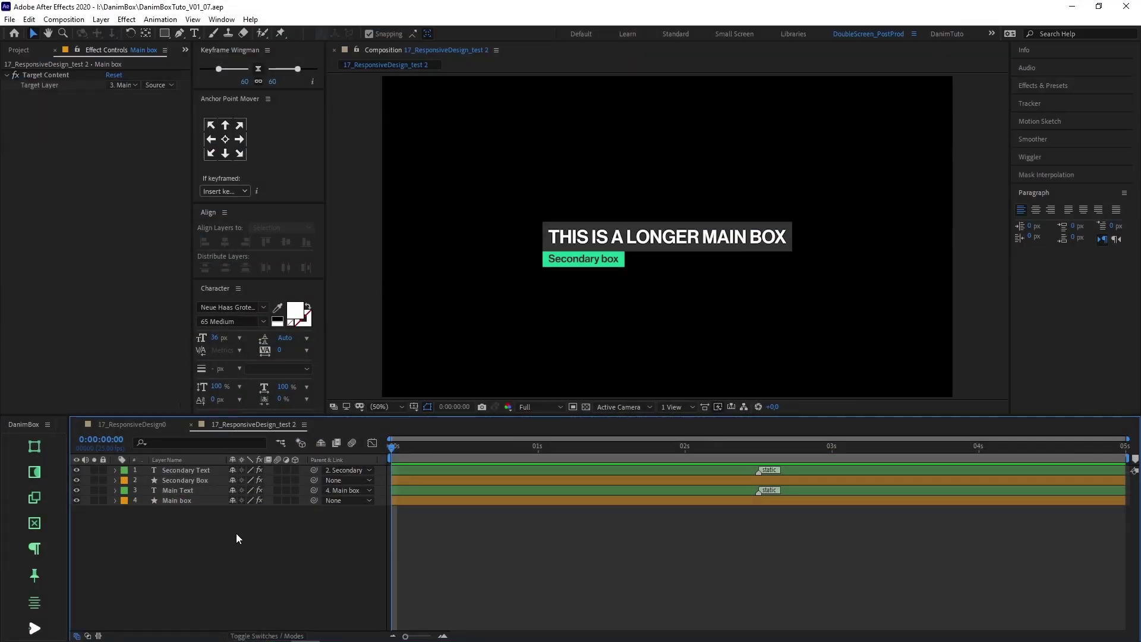
In 17_ResponsiveDesign_test 2, apply Danim Anchor to Main box and set its Target Detection to Composition.
{"action": "left_click", "coordinate": [197, 500]}
{"action": "left_click", "coordinate": [41, 576]}
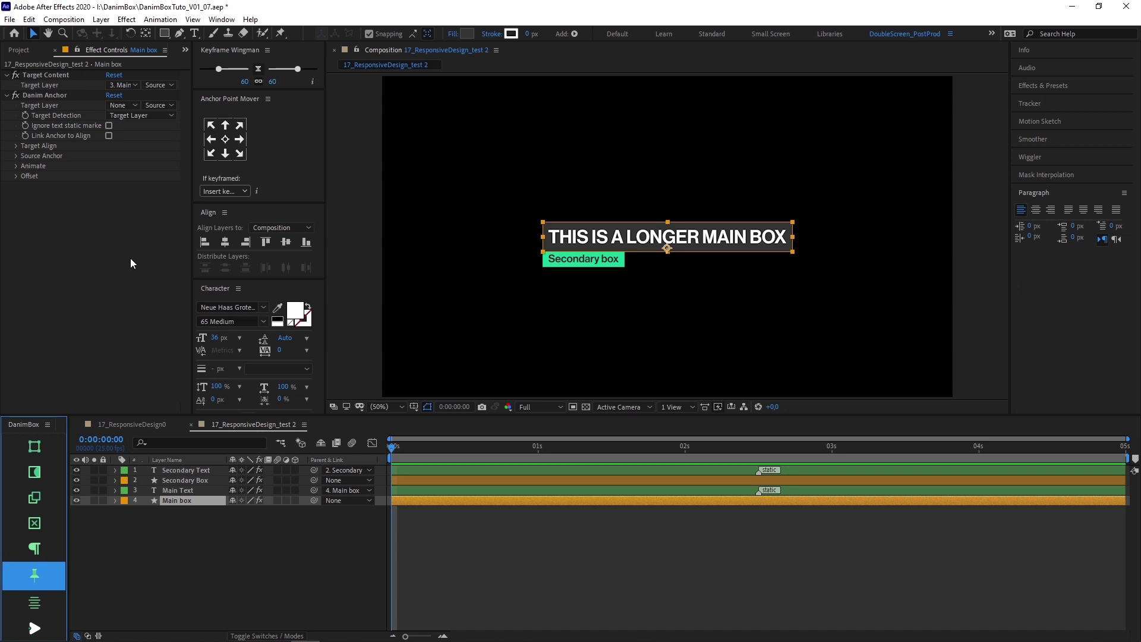
{"action": "left_click", "coordinate": [158, 115]}
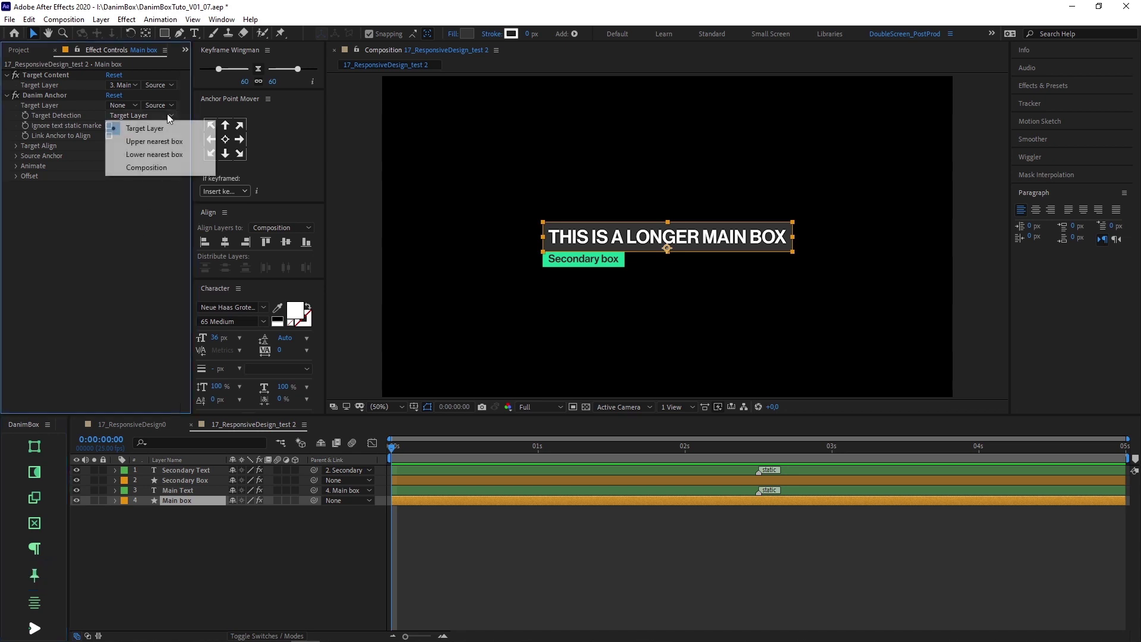
{"action": "left_click", "coordinate": [166, 169]}
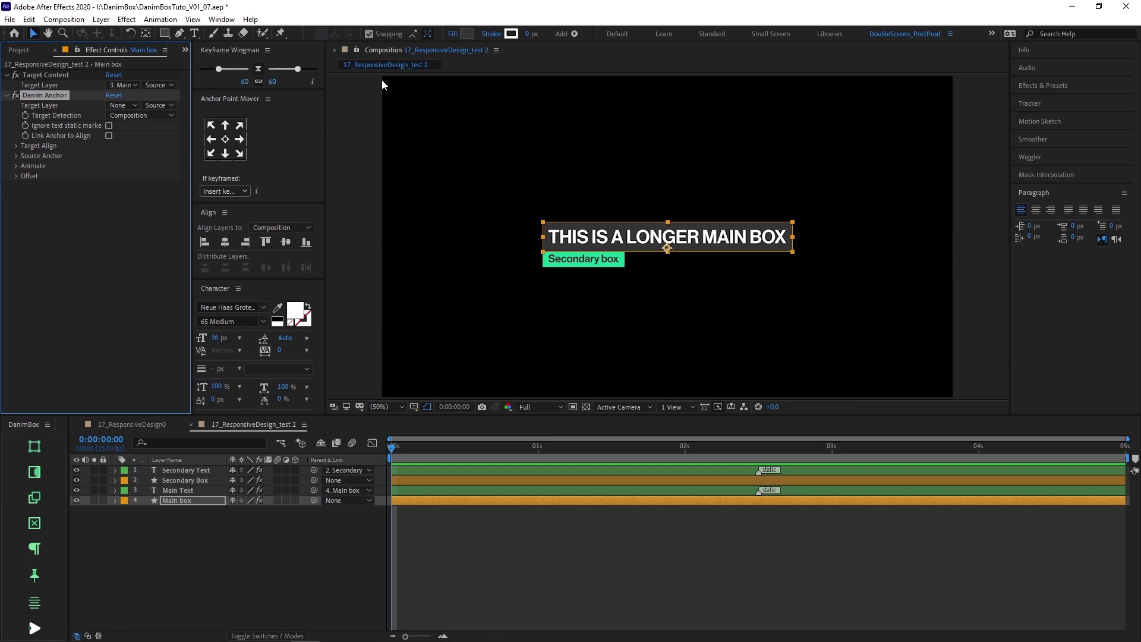
Set Main box's Target Align to Left horizontally and Top vertically.
{"action": "left_click", "coordinate": [15, 146]}
{"action": "left_click", "coordinate": [121, 157]}
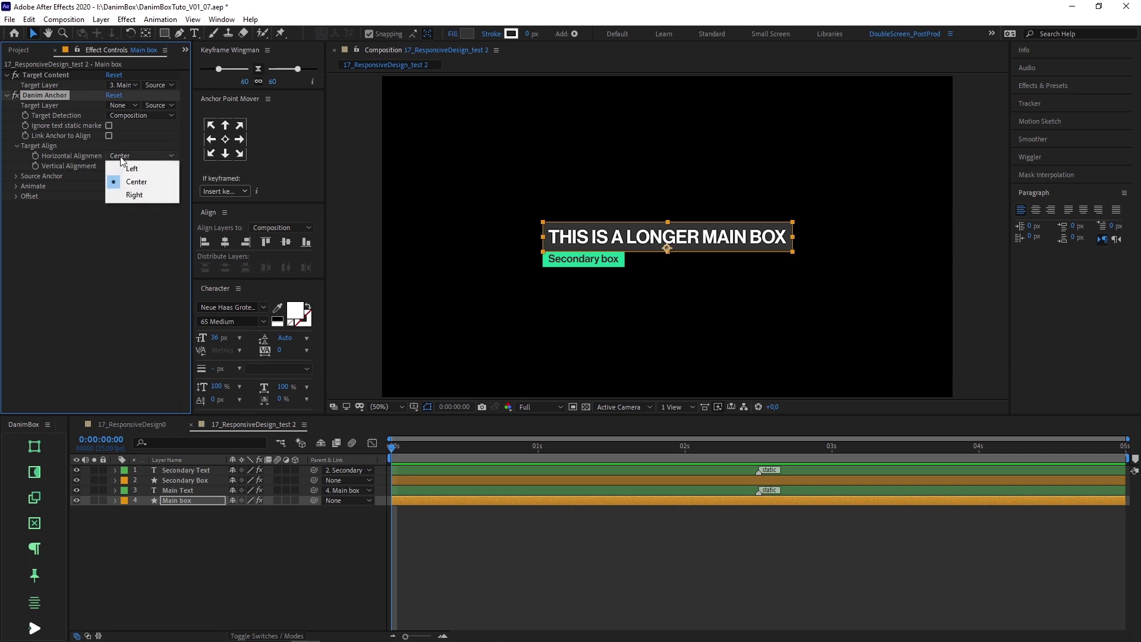
{"action": "left_click", "coordinate": [127, 169]}
{"action": "left_click", "coordinate": [133, 167]}
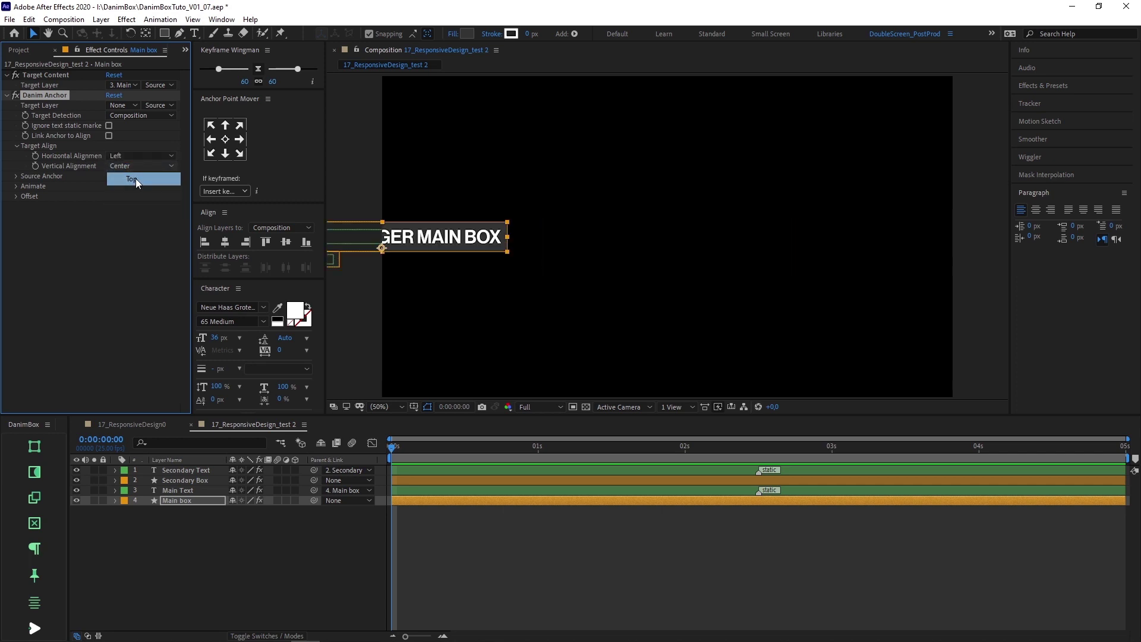
{"action": "left_click", "coordinate": [136, 179]}
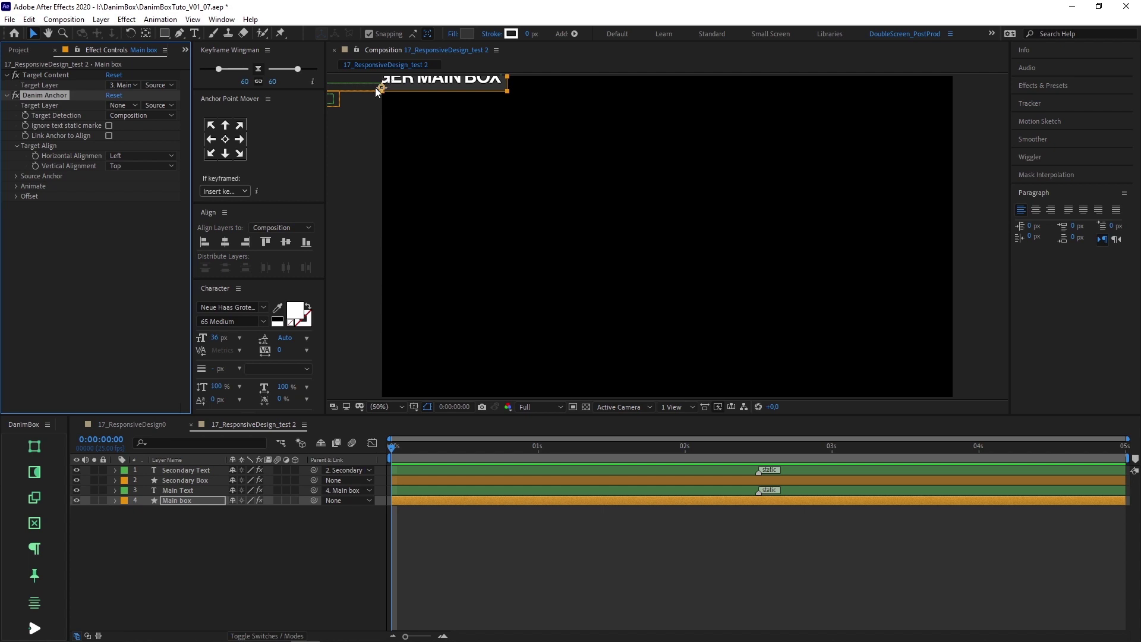
Set Main box's Source Anchor to Left horizontally and Top vertically.
{"action": "left_click", "coordinate": [16, 177]}
{"action": "left_click", "coordinate": [110, 186]}
{"action": "left_click", "coordinate": [127, 214]}
{"action": "left_click", "coordinate": [134, 197]}
{"action": "left_click", "coordinate": [138, 220]}
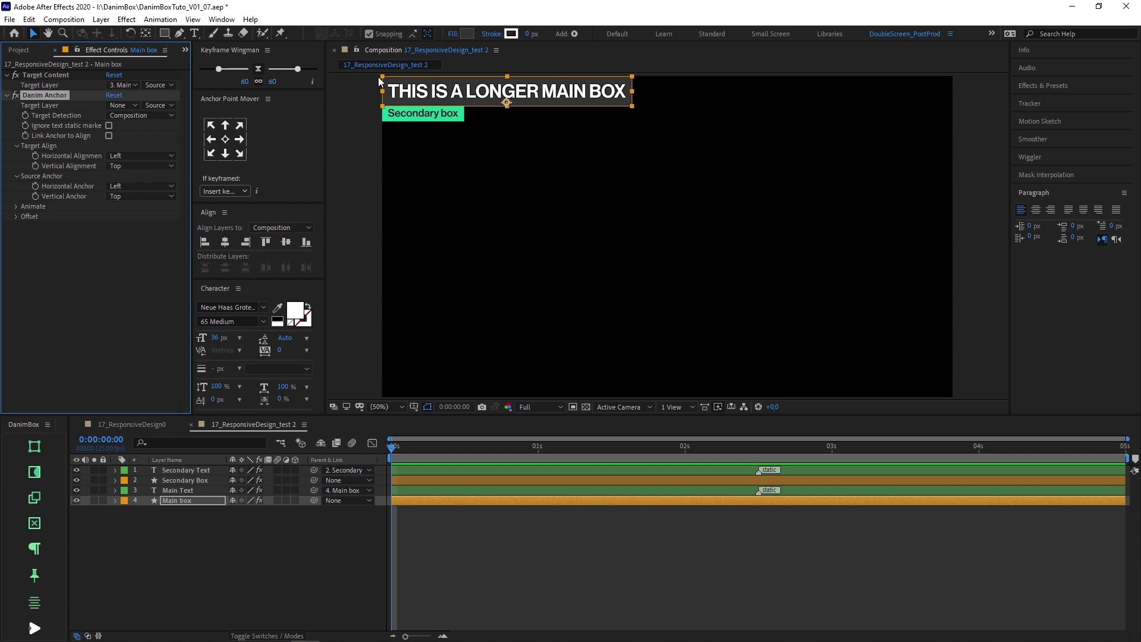
Set both the Vertical Alignment and the Vertical Anchor of Main box to Bottom.
{"action": "left_click", "coordinate": [173, 167]}
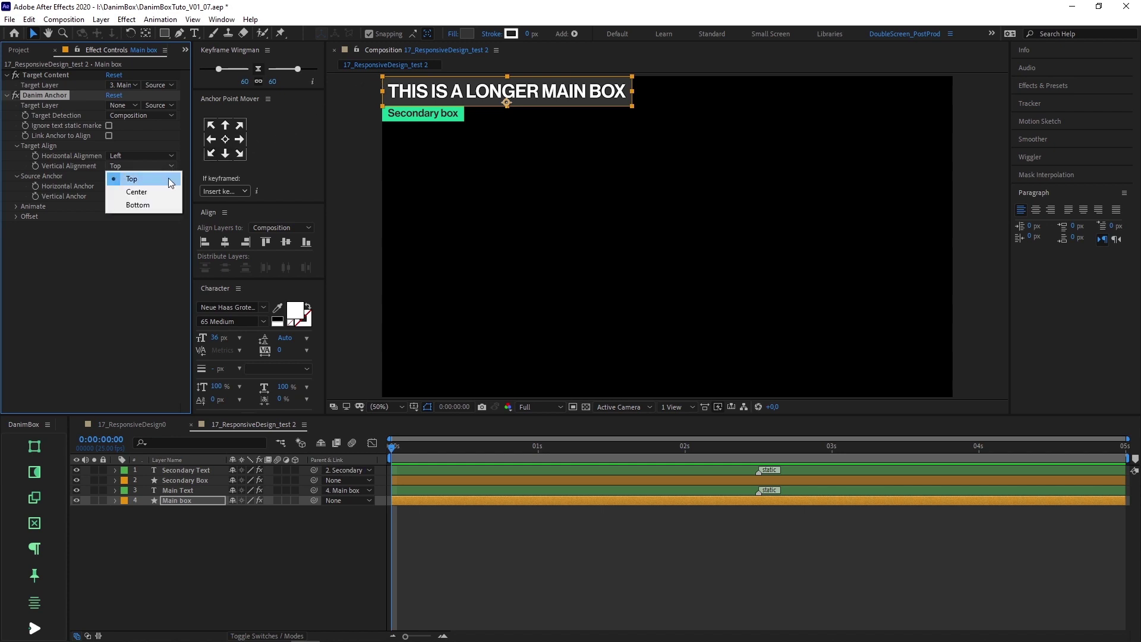
{"action": "left_click", "coordinate": [164, 205]}
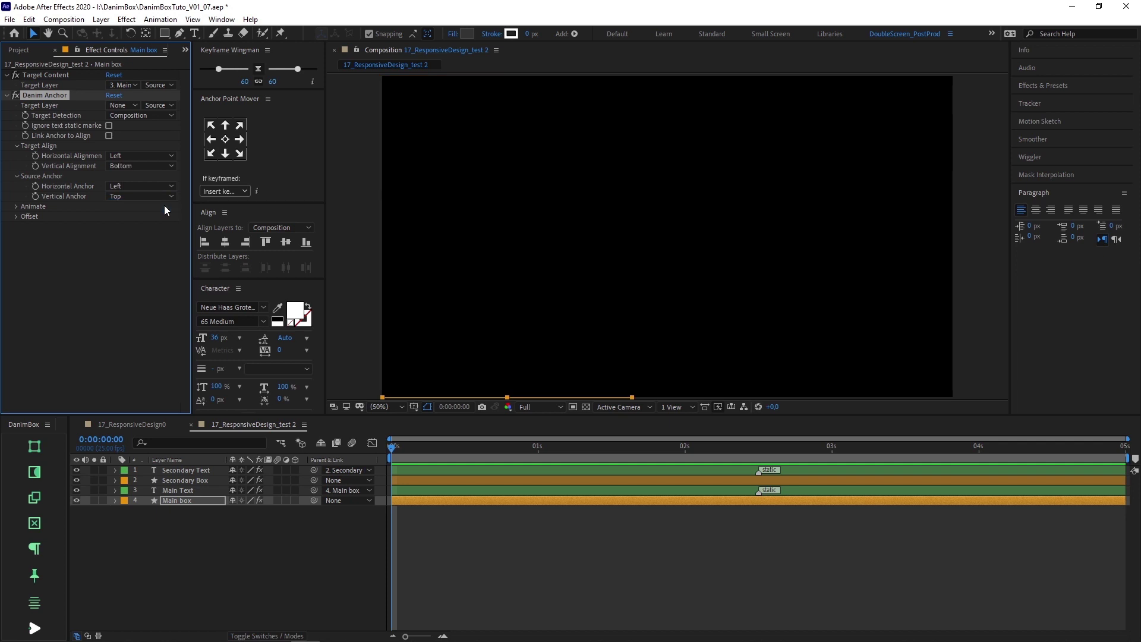
{"action": "left_click", "coordinate": [170, 198]}
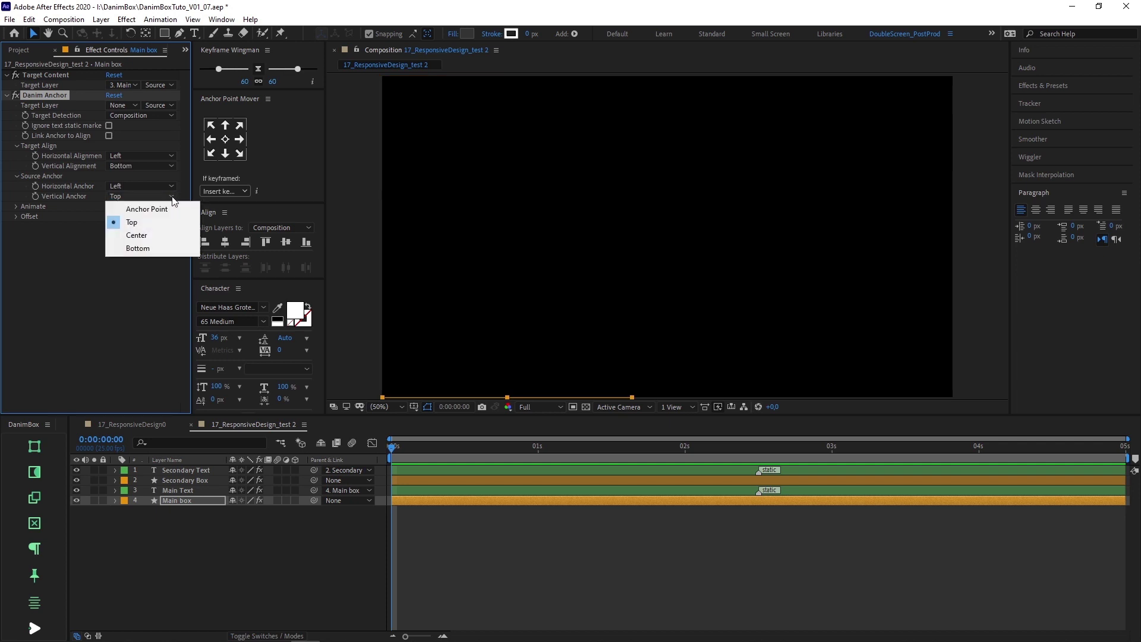
{"action": "left_click", "coordinate": [152, 248]}
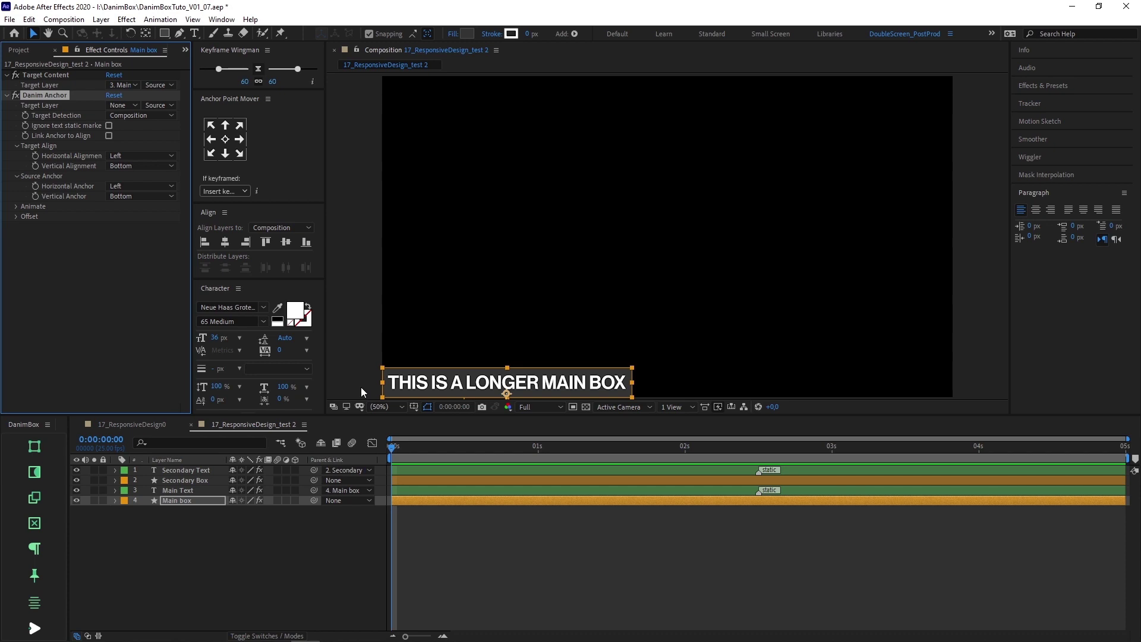
Set Secondary Box's Target Detection to Composition and its Vertical Anchor to Bottom.
{"action": "left_click", "coordinate": [199, 481]}
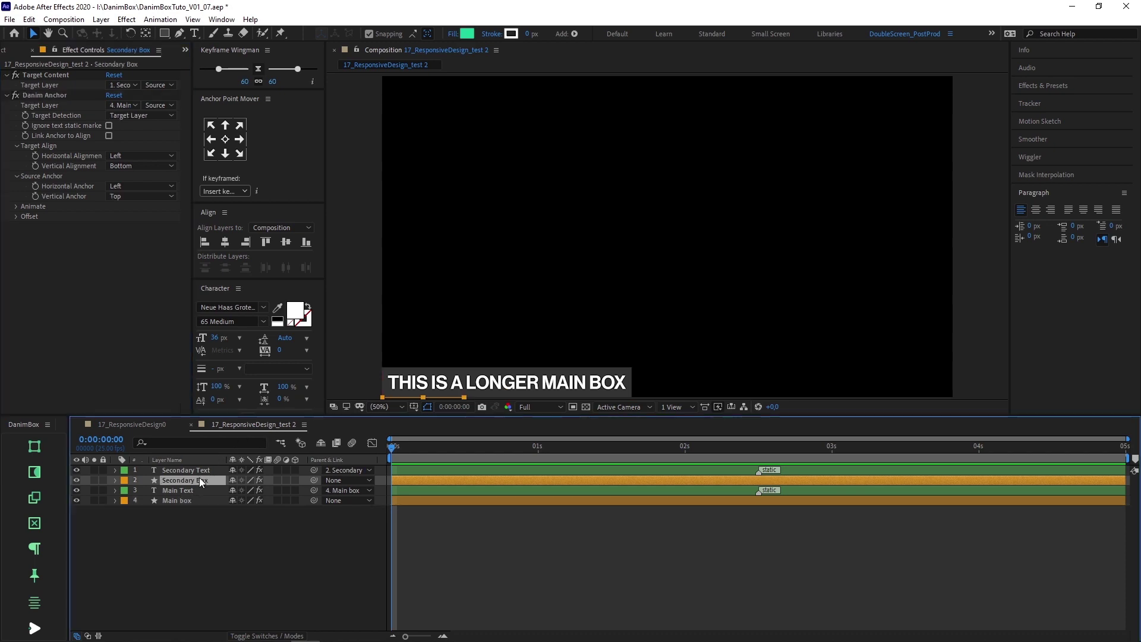
{"action": "left_click", "coordinate": [152, 116]}
{"action": "left_click", "coordinate": [154, 166]}
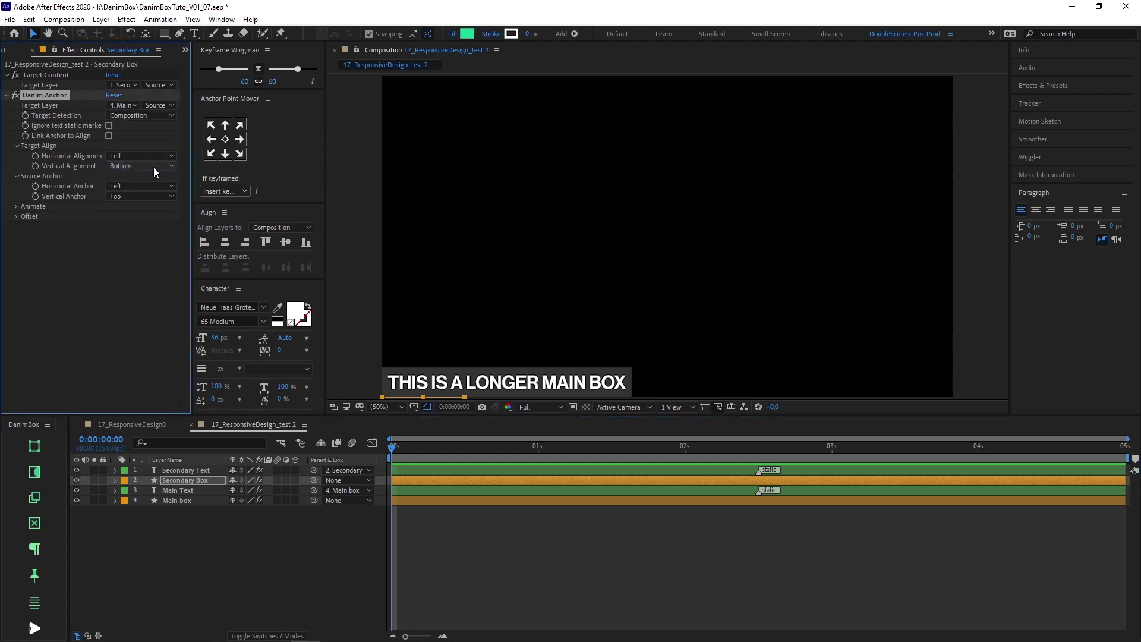
{"action": "left_click", "coordinate": [159, 196]}
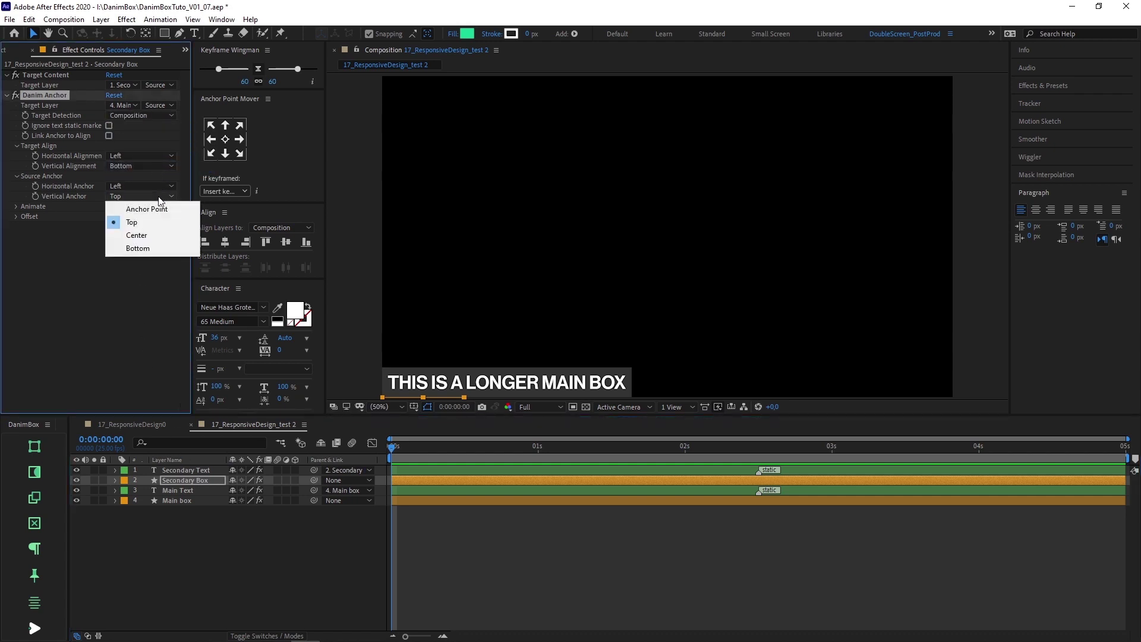
{"action": "left_click", "coordinate": [160, 248]}
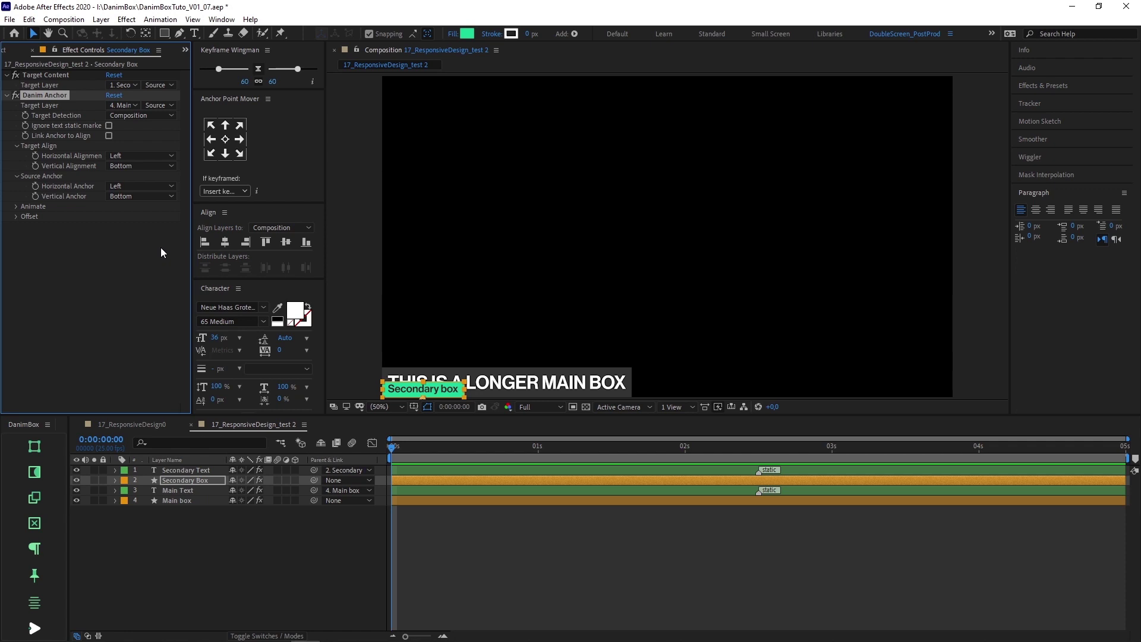
Switch Main box's Target Detection to Target Layer and choose Secondary Box as its target layer.
{"action": "left_click", "coordinate": [172, 500]}
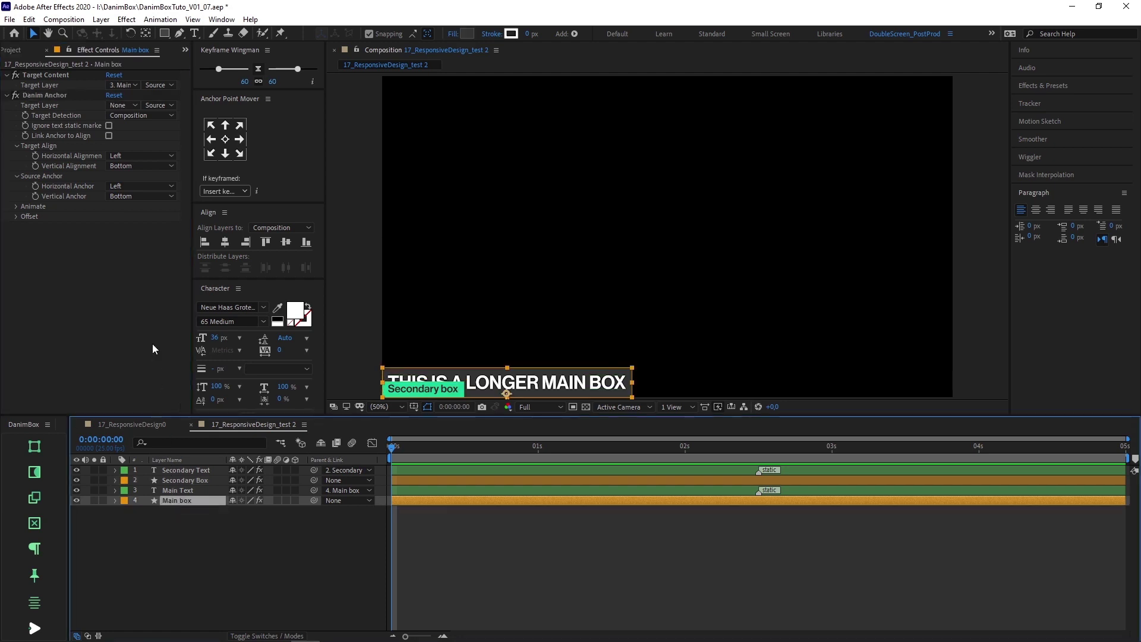
{"action": "left_click", "coordinate": [163, 116]}
{"action": "left_click", "coordinate": [145, 129]}
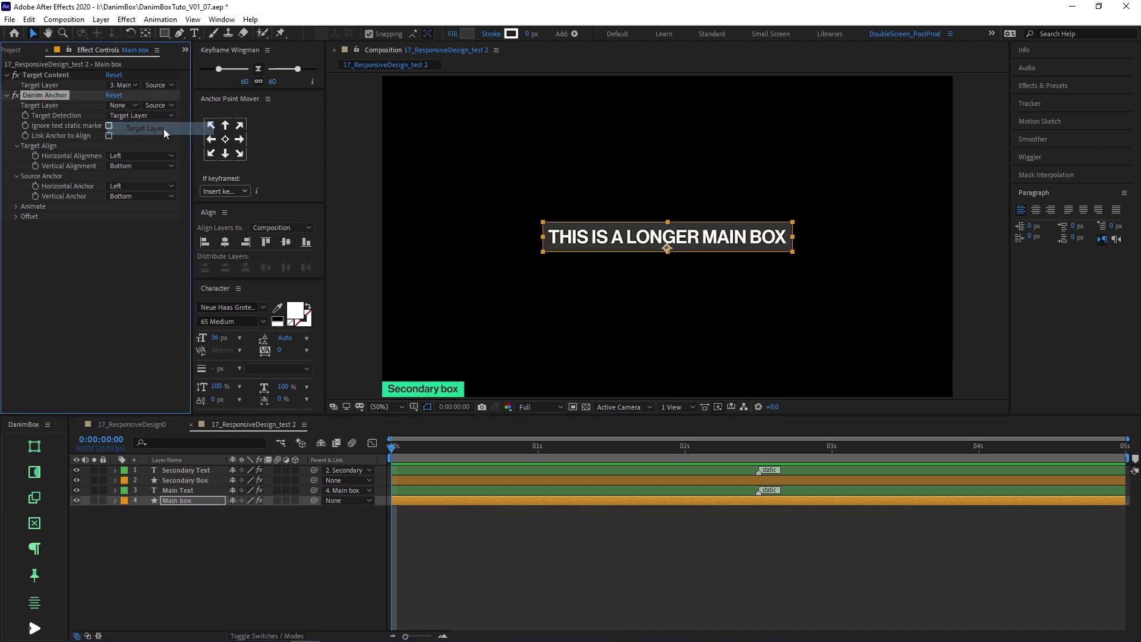
{"action": "left_click", "coordinate": [136, 106]}
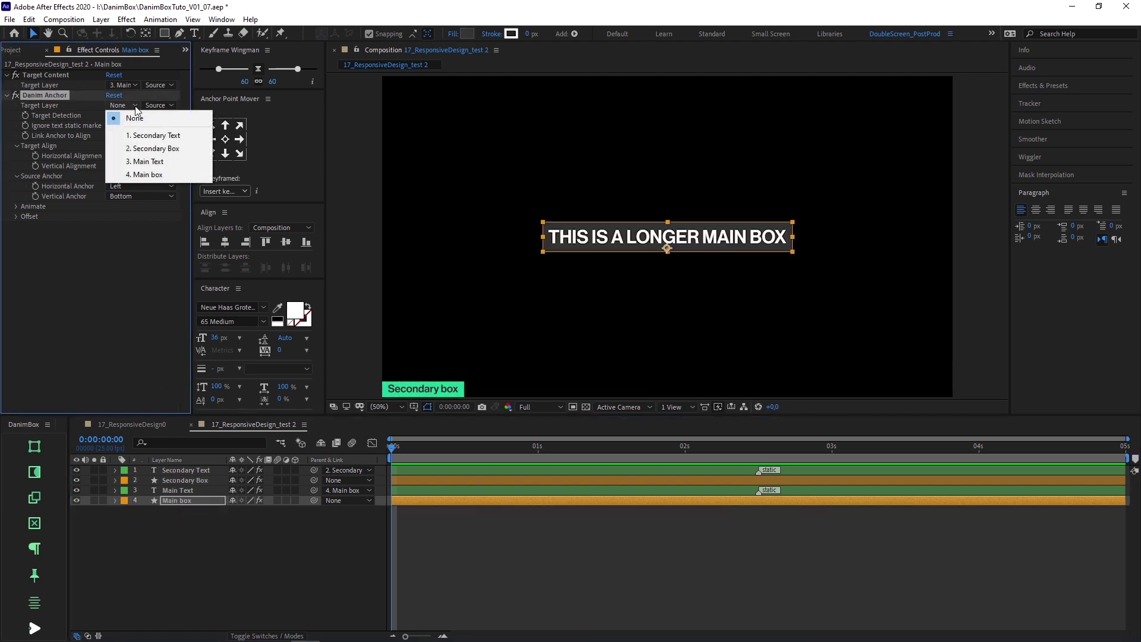
{"action": "left_click", "coordinate": [158, 149]}
Set Main box's Vertical Alignment to Top and its Vertical Anchor to Bottom.
{"action": "left_click", "coordinate": [168, 166]}
{"action": "left_click", "coordinate": [167, 178]}
{"action": "left_click", "coordinate": [167, 196]}
{"action": "left_click", "coordinate": [156, 247]}
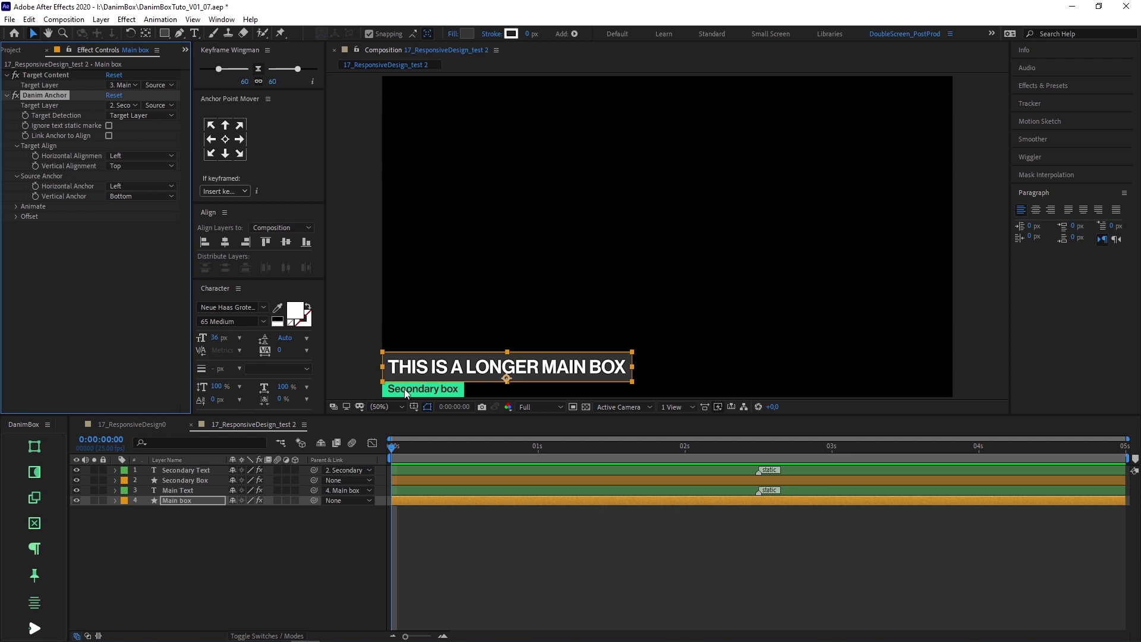
Add a second line reading "extra line" to the Secondary Text layer.
{"action": "double_click", "coordinate": [429, 389]}
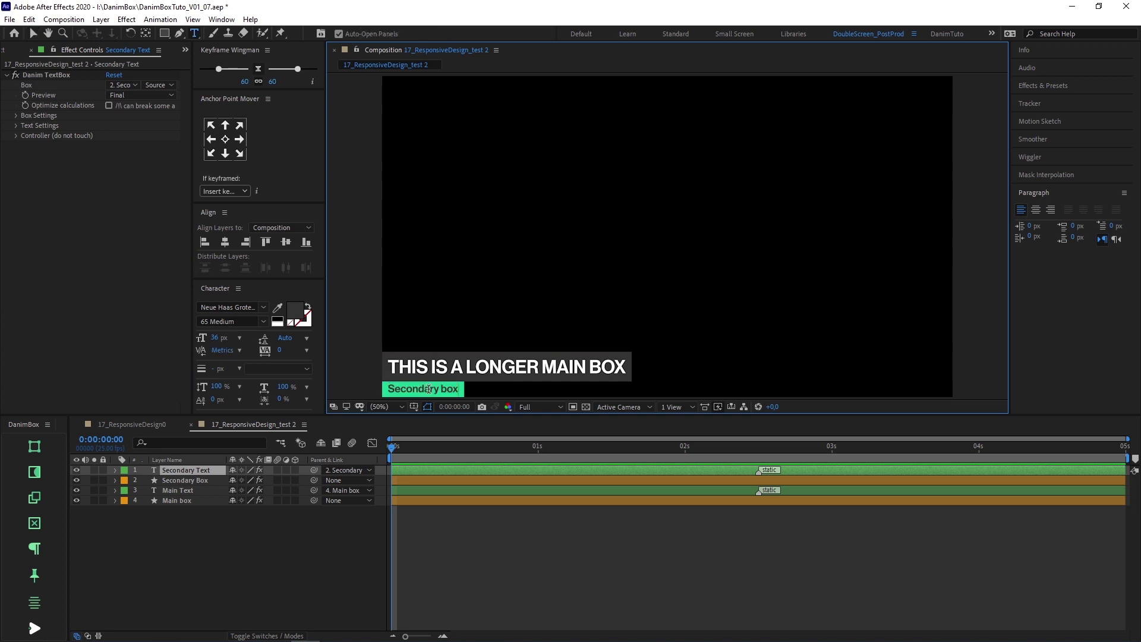
{"action": "key", "text": "Return"}
{"action": "type", "text": "extra line"}
{"action": "key", "text": "Escape"}
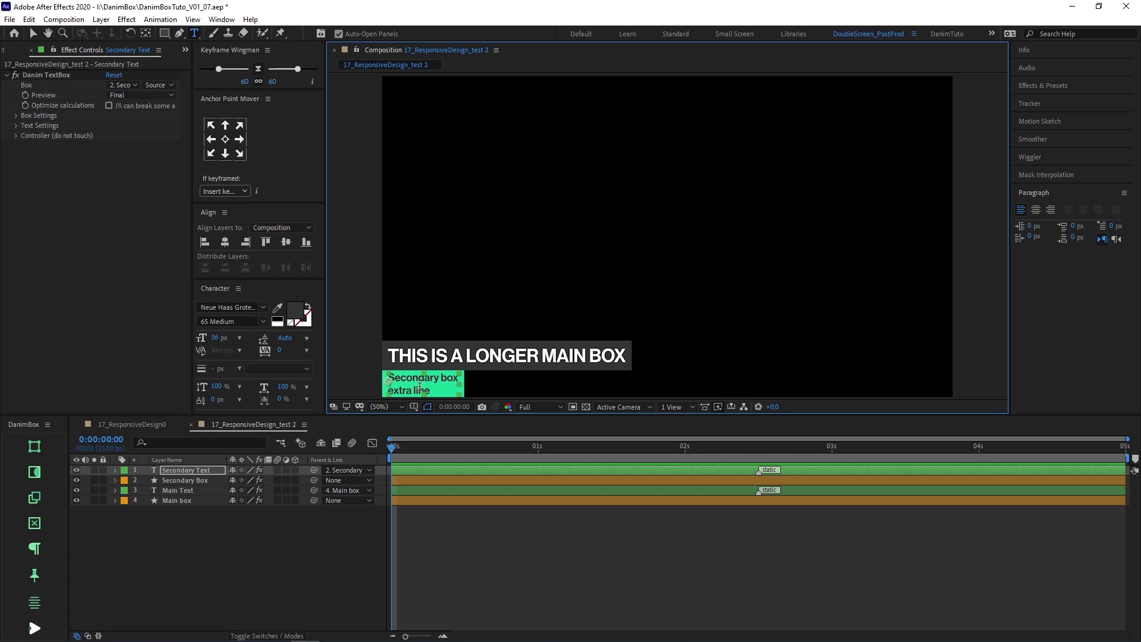
{"action": "key", "text": "v"}
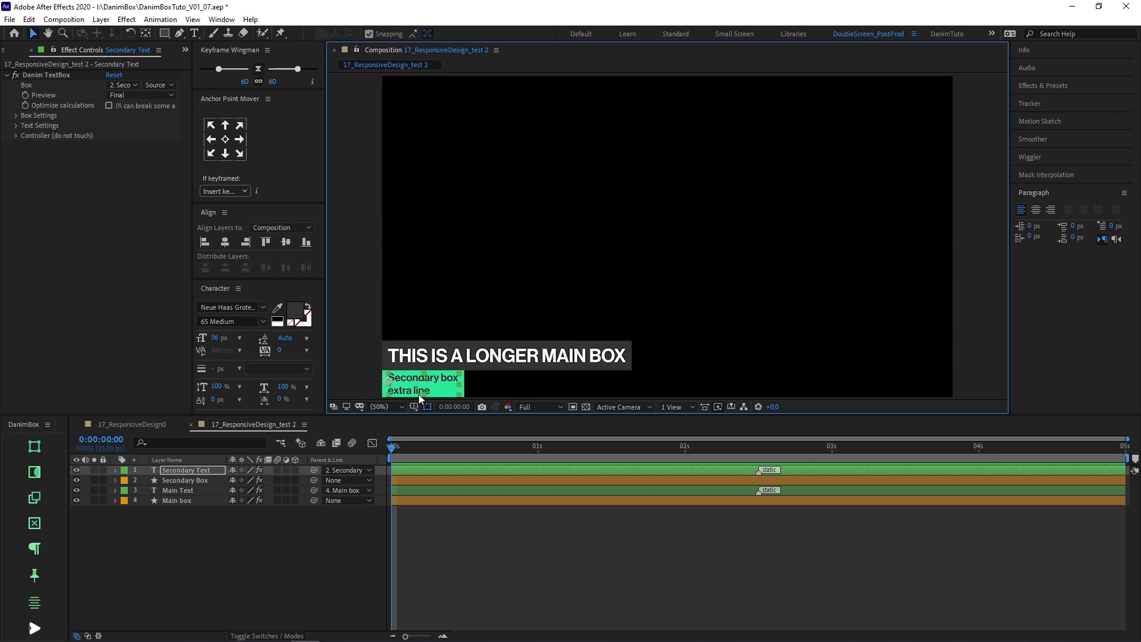
Set Secondary Box's X Offset and Y Offset to 100 px in its Danim Anchor effect.
{"action": "left_click", "coordinate": [196, 479]}
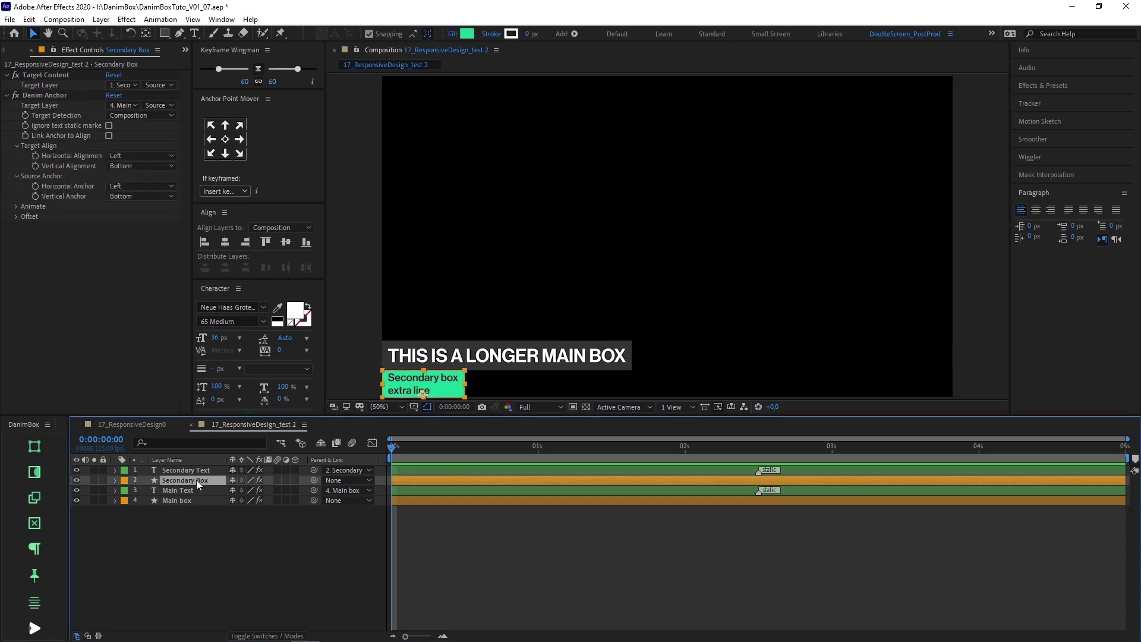
{"action": "left_click", "coordinate": [23, 215]}
{"action": "left_click", "coordinate": [17, 217]}
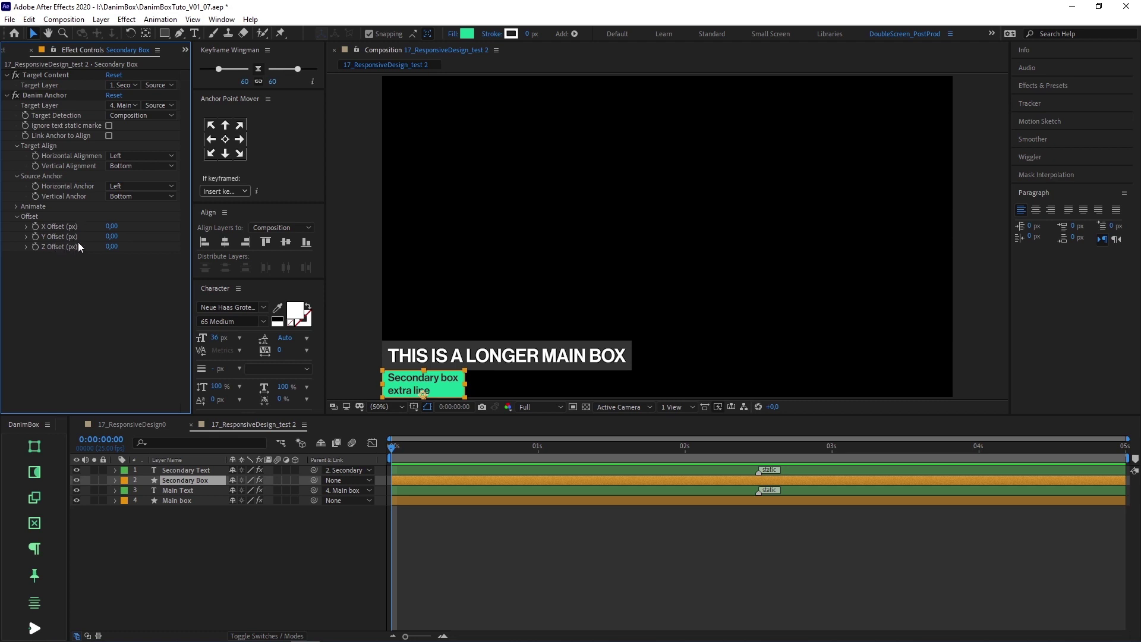
{"action": "left_click", "coordinate": [109, 227]}
{"action": "type", "text": "1"}
{"action": "key", "text": "Tab"}
{"action": "type", "text": "100"}
{"action": "key", "text": "Return"}
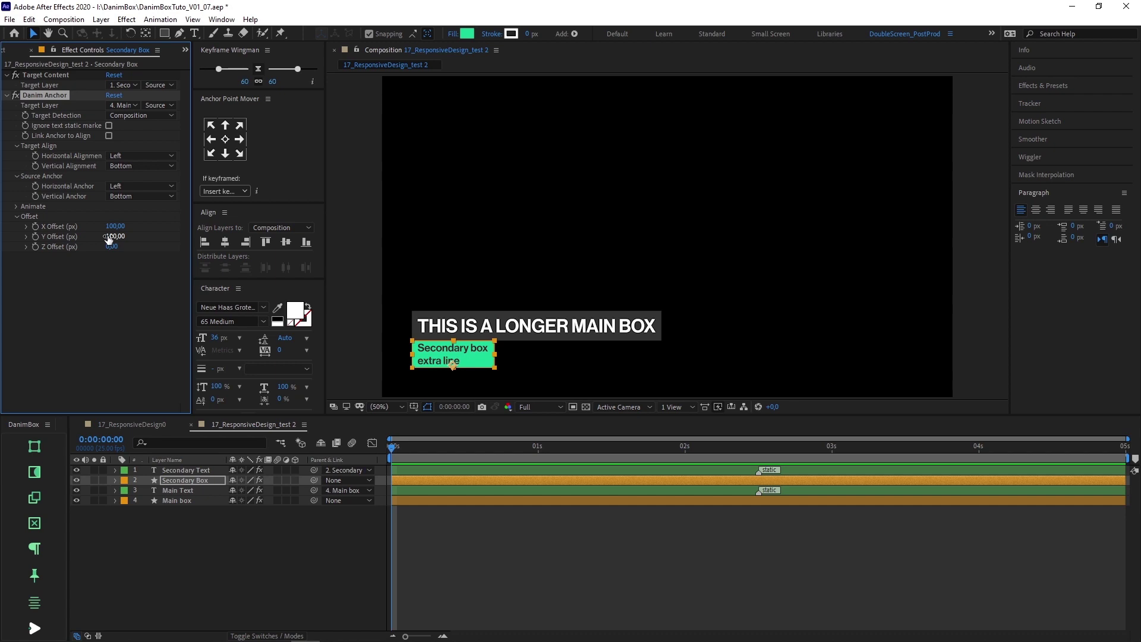
{"action": "left_click", "coordinate": [355, 338]}
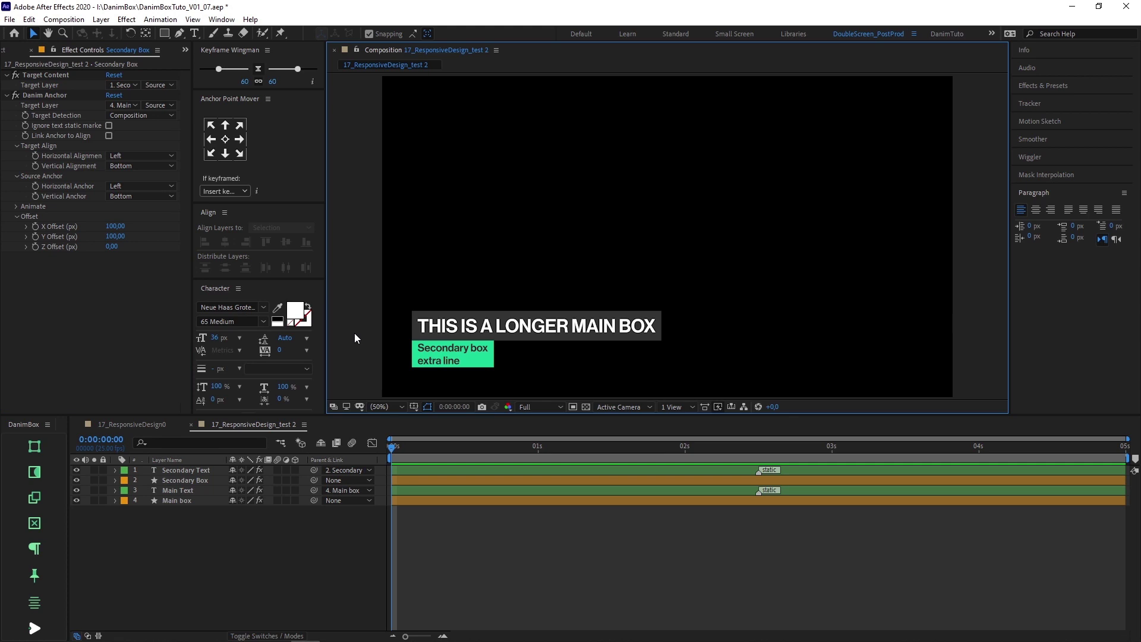
Set the composition width to 1080 px.
{"action": "key", "text": "ctrl+k"}
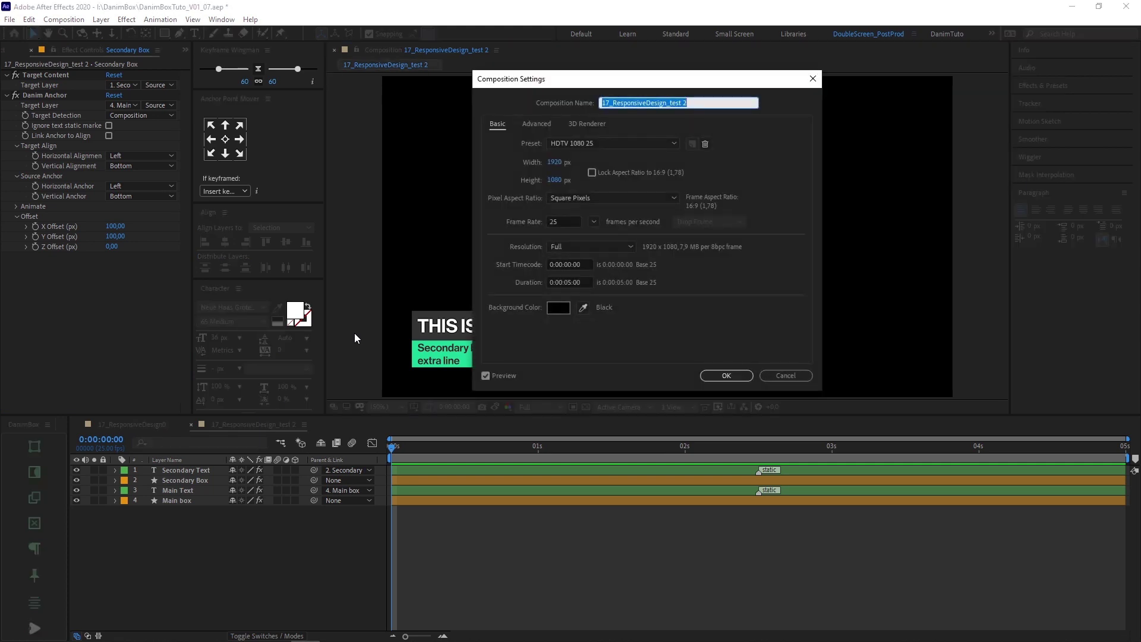
{"action": "left_click", "coordinate": [553, 162]}
{"action": "type", "text": "1080"}
{"action": "key", "text": "Return"}
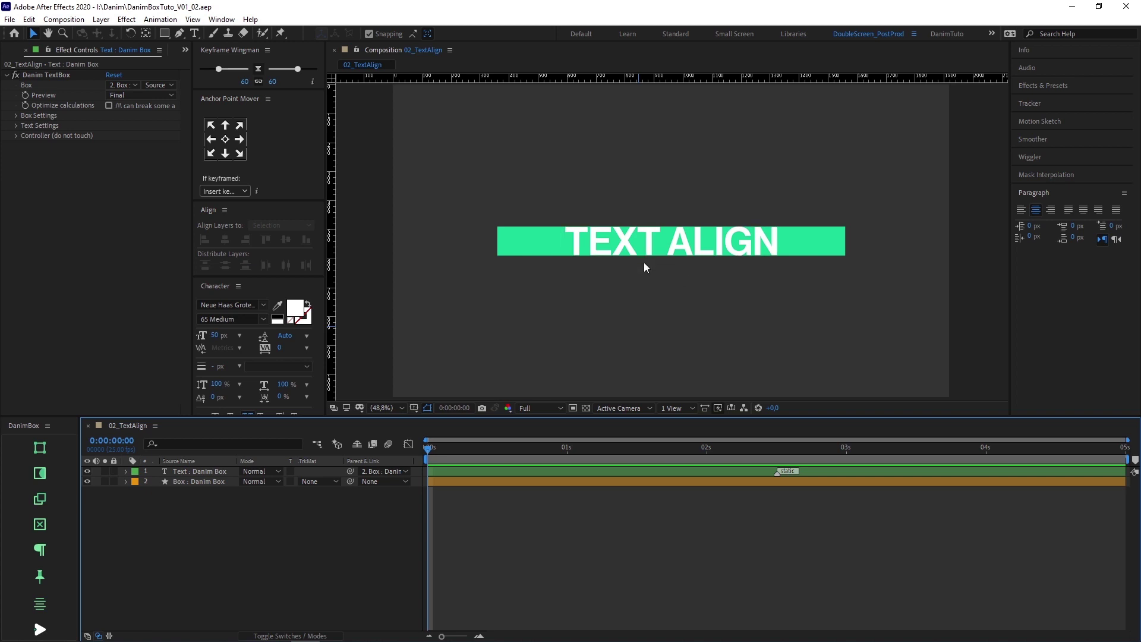
Set the X Align (Text) of the TEXT ALIGN box to Left in its Danim TextBox effect.
{"action": "left_click", "coordinate": [14, 126]}
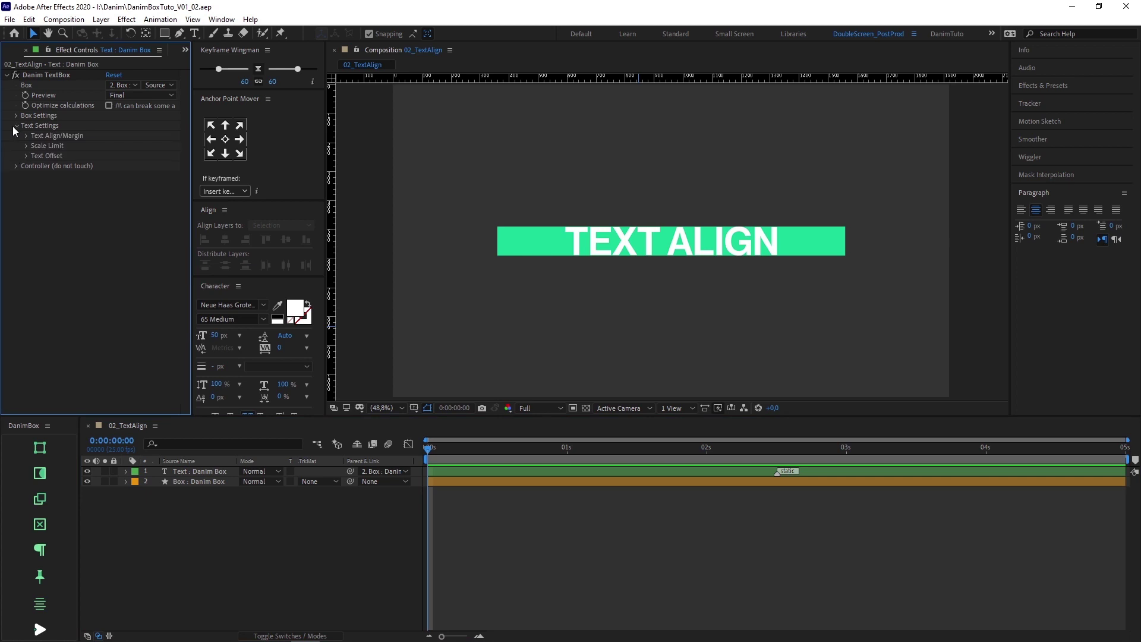
{"action": "left_click", "coordinate": [24, 136]}
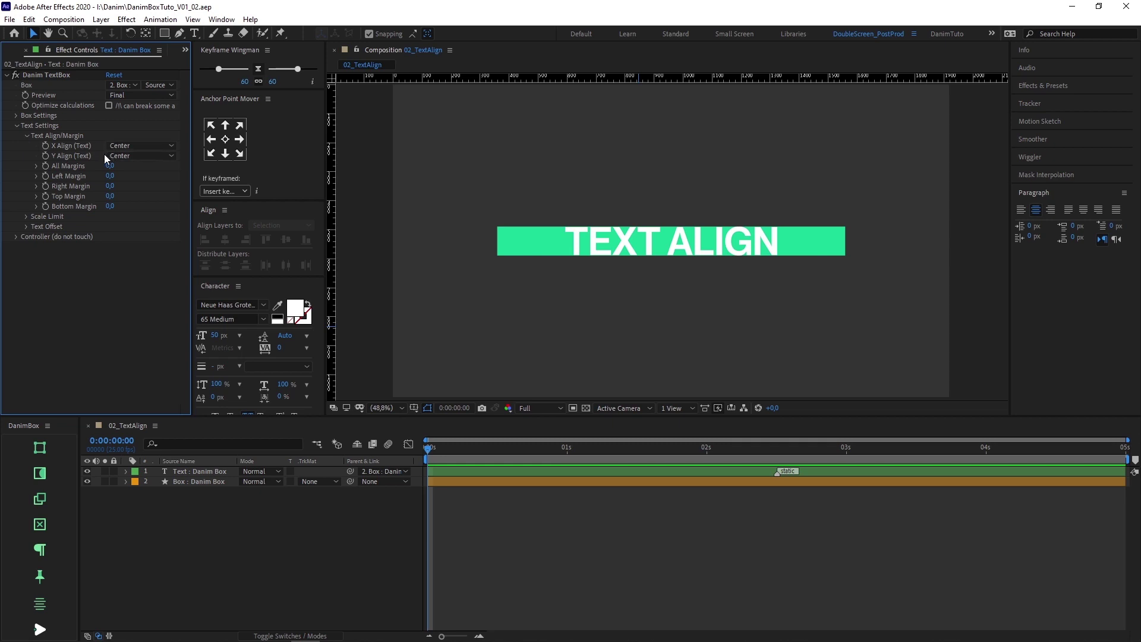
{"action": "left_click", "coordinate": [134, 148]}
{"action": "left_click", "coordinate": [135, 155]}
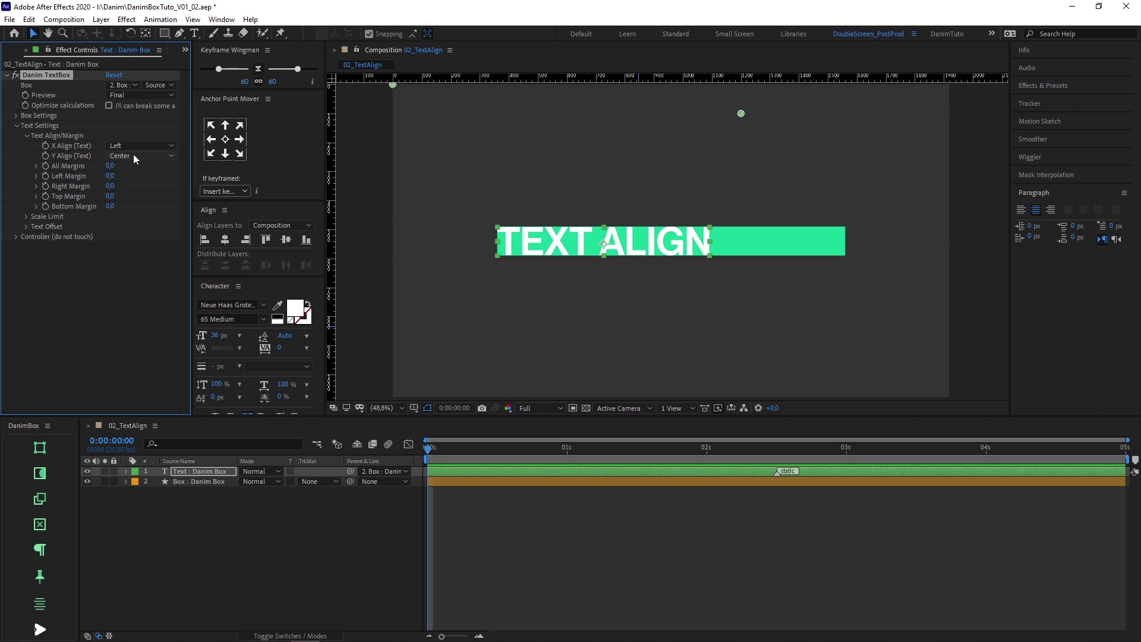
Try Right for the TEXT ALIGN box's X Align (Text) and return it to Left.
{"action": "left_click", "coordinate": [133, 148]}
{"action": "left_click", "coordinate": [143, 184]}
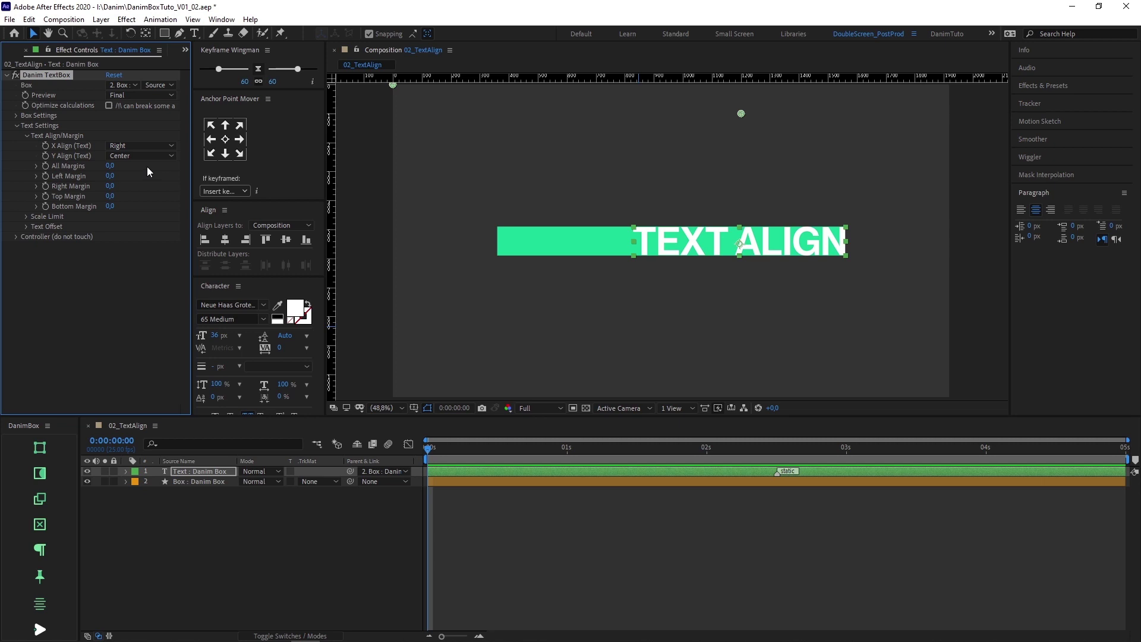
{"action": "left_click", "coordinate": [145, 147]}
{"action": "left_click", "coordinate": [142, 155]}
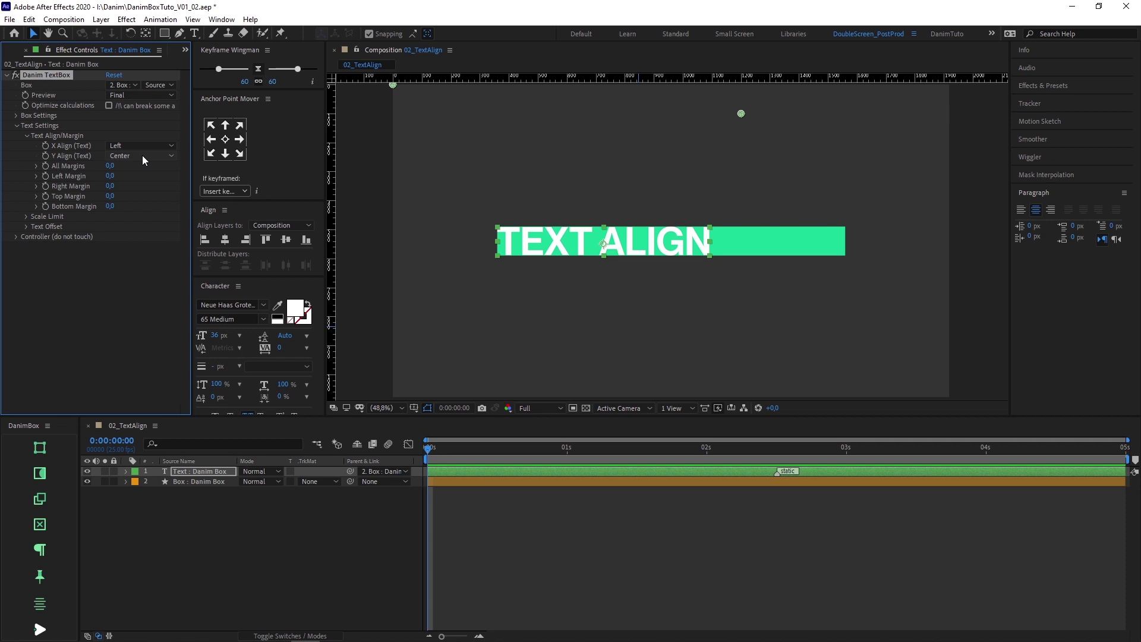
Give the TEXT ALIGN box a Left Margin of 50 and a Top Margin of 100.
{"action": "left_click", "coordinate": [110, 175]}
{"action": "type", "text": "50"}
{"action": "key", "text": "Return"}
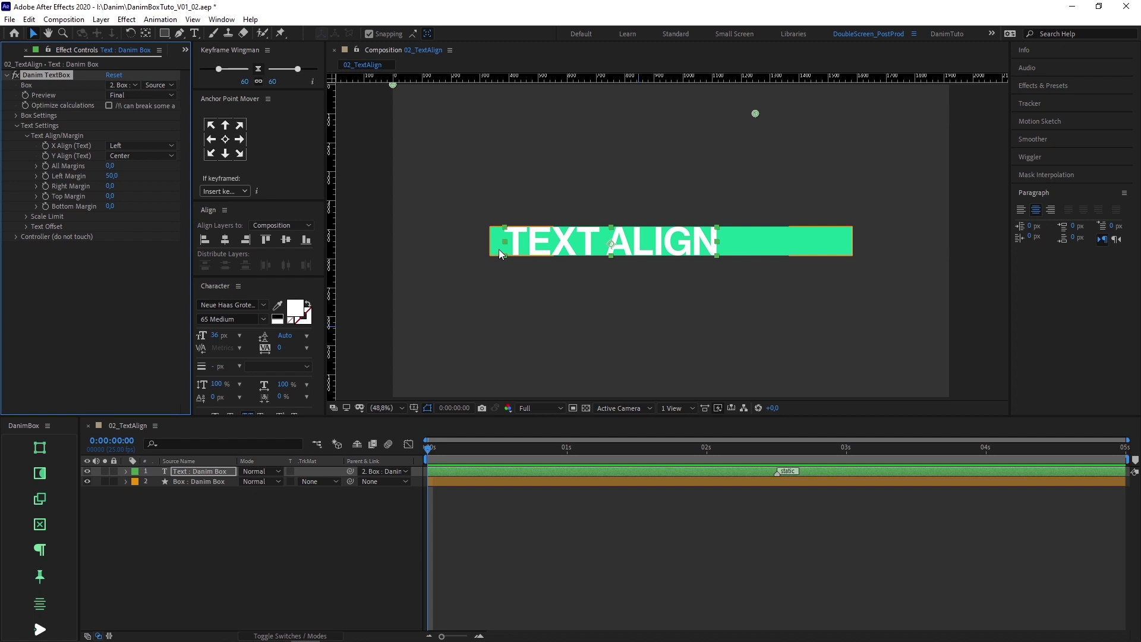
{"action": "left_click", "coordinate": [110, 196]}
{"action": "type", "text": "100"}
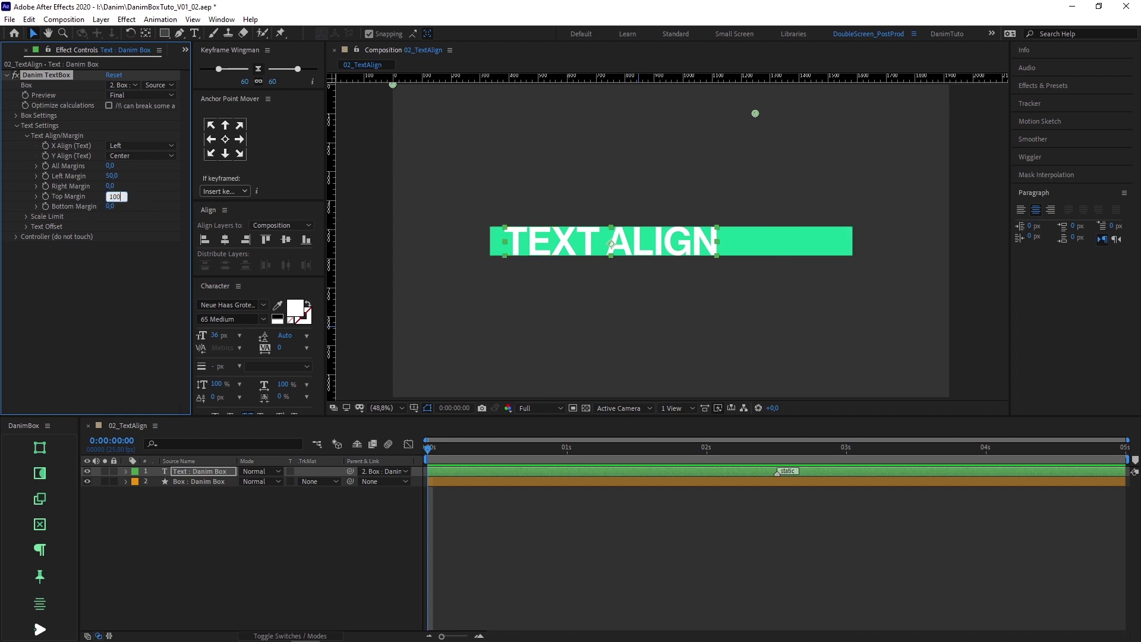
{"action": "key", "text": "Return"}
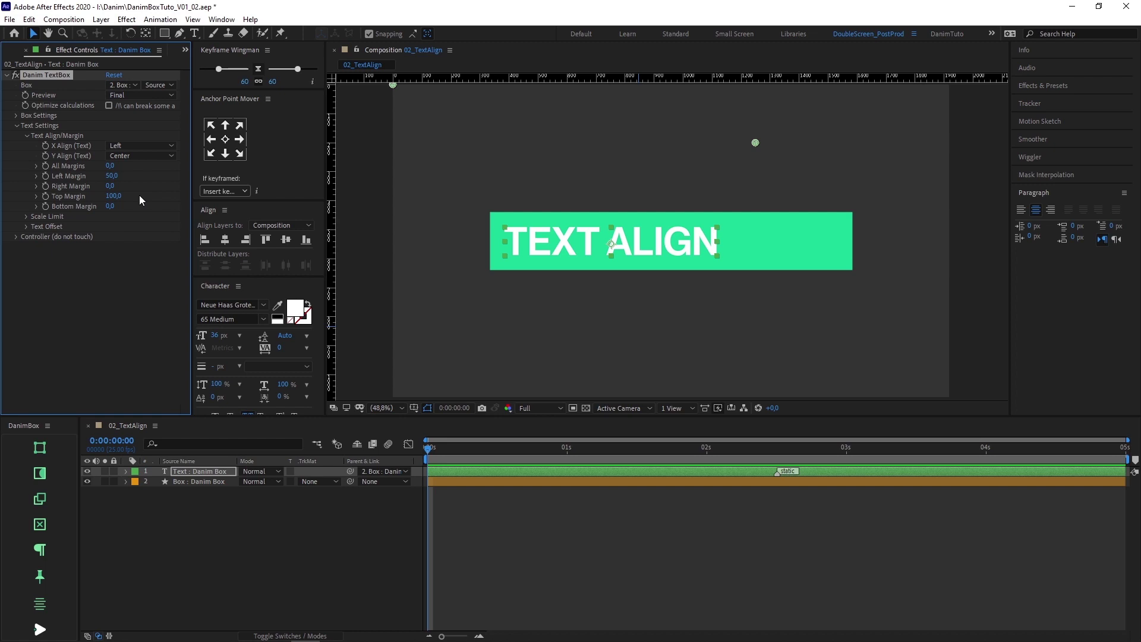
Set the TEXT ALIGN box's Y Align (Text) to Top and increase its Bottom Margin.
{"action": "left_click", "coordinate": [135, 158]}
{"action": "left_click", "coordinate": [137, 165]}
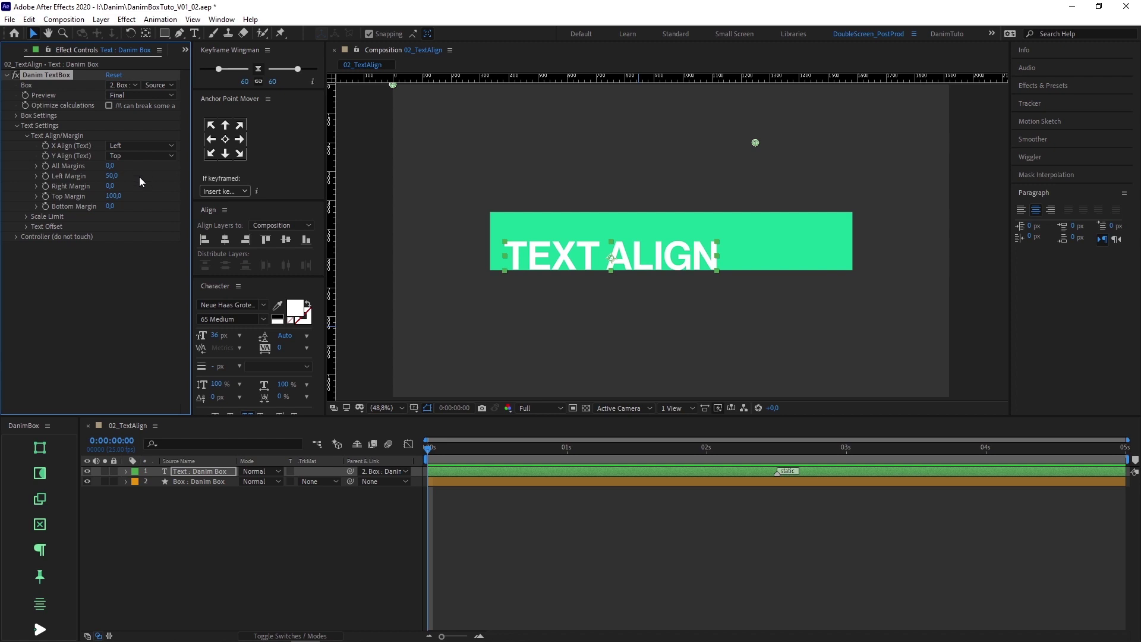
{"action": "left_click_drag", "start_coordinate": [111, 206], "coordinate": [149, 207]}
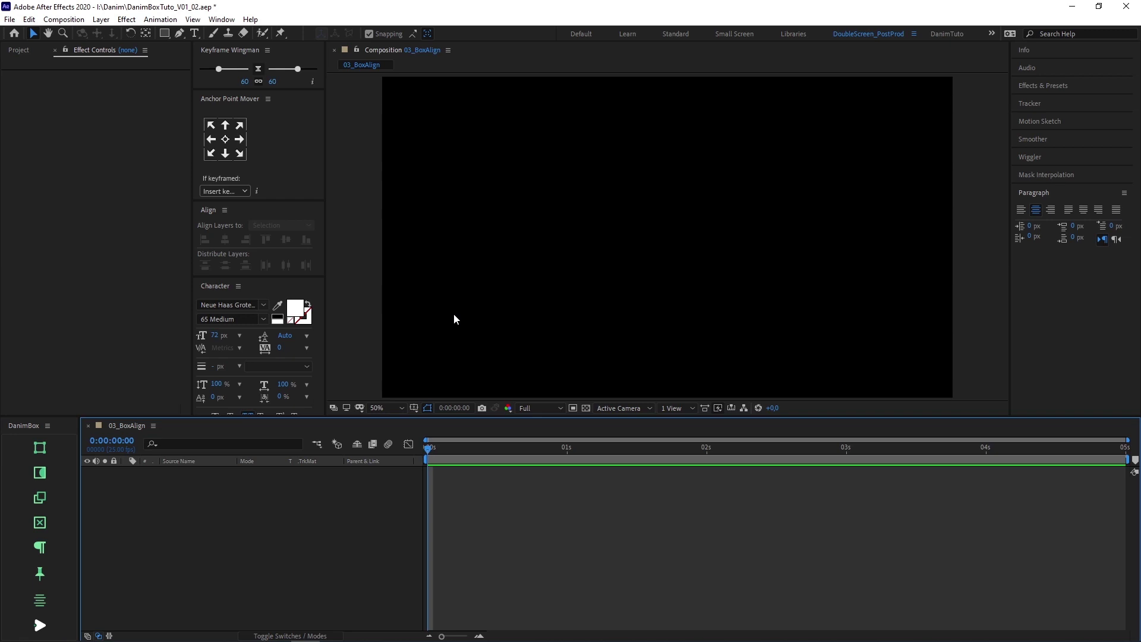
Create a Danim text box in the 03_BoxAlign composition and set its box Width to 0.
{"action": "left_click", "coordinate": [45, 442]}
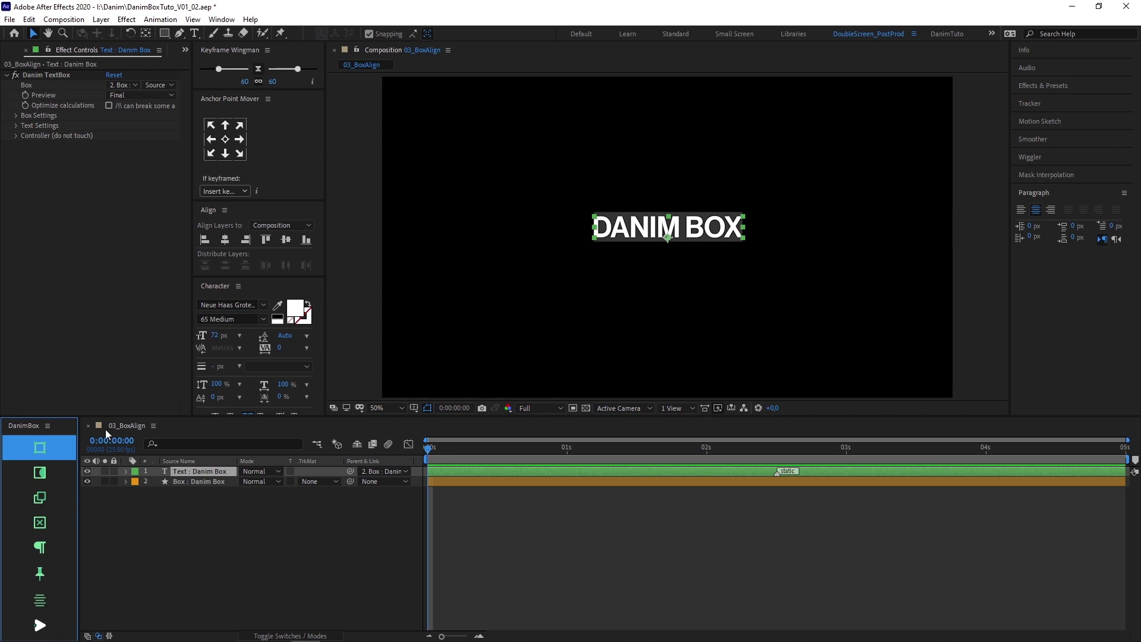
{"action": "left_click", "coordinate": [16, 115]}
{"action": "left_click", "coordinate": [25, 125]}
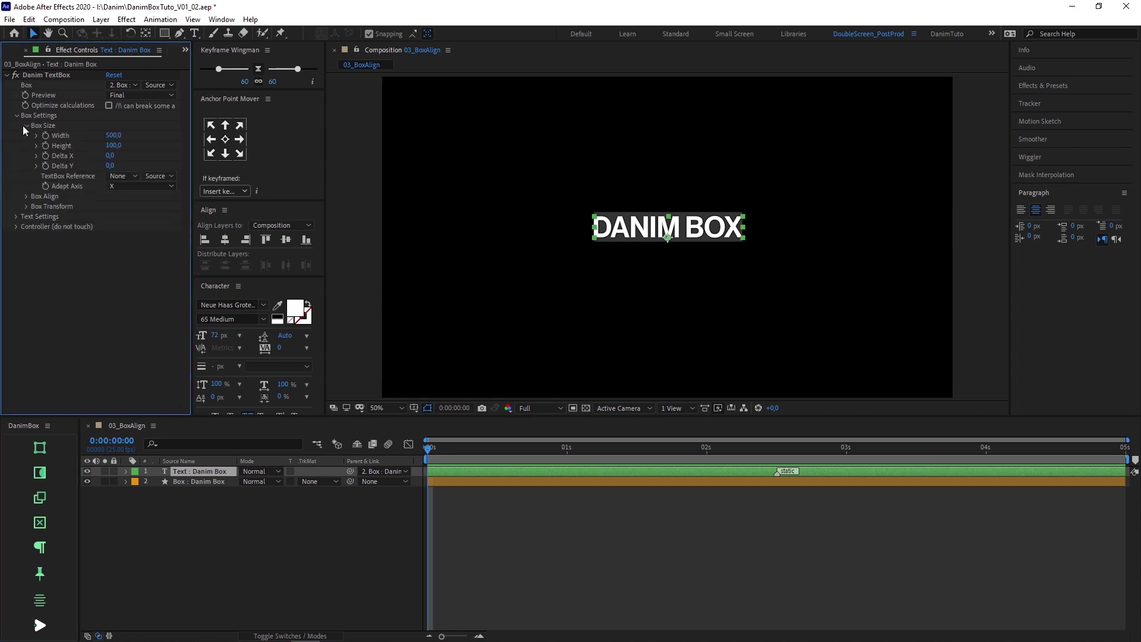
{"action": "left_click", "coordinate": [113, 135]}
{"action": "type", "text": "0"}
{"action": "key", "text": "Return"}
Set the text box's Delta X to 1000.
{"action": "left_click", "coordinate": [112, 156]}
{"action": "type", "text": "100"}
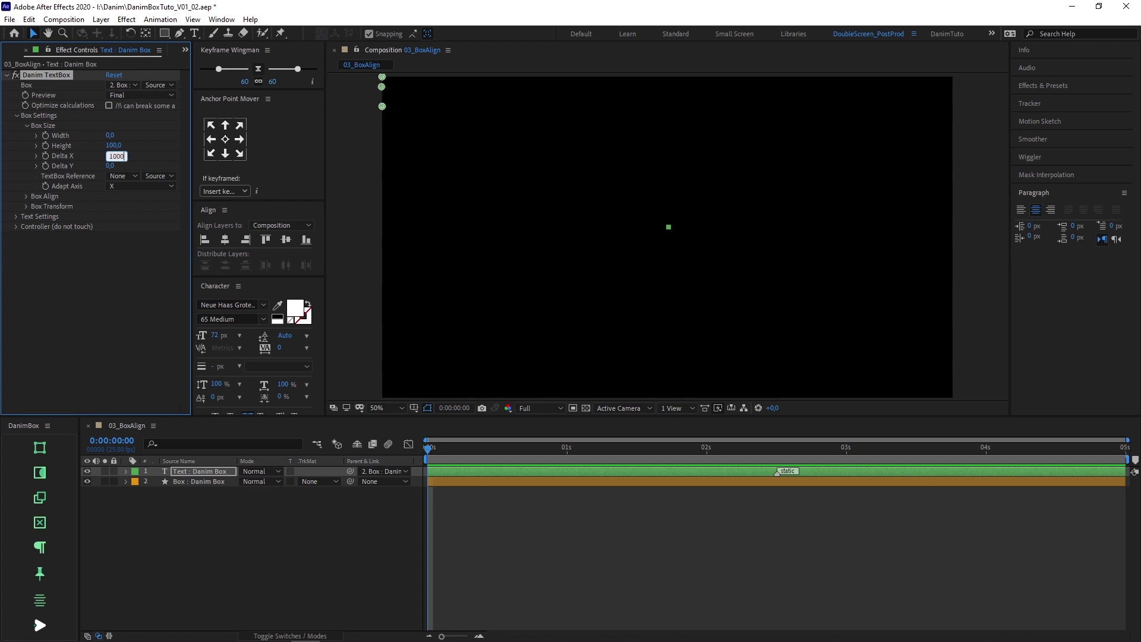
{"action": "type", "text": "0"}
{"action": "key", "text": "Return"}
{"action": "left_click", "coordinate": [160, 158]}
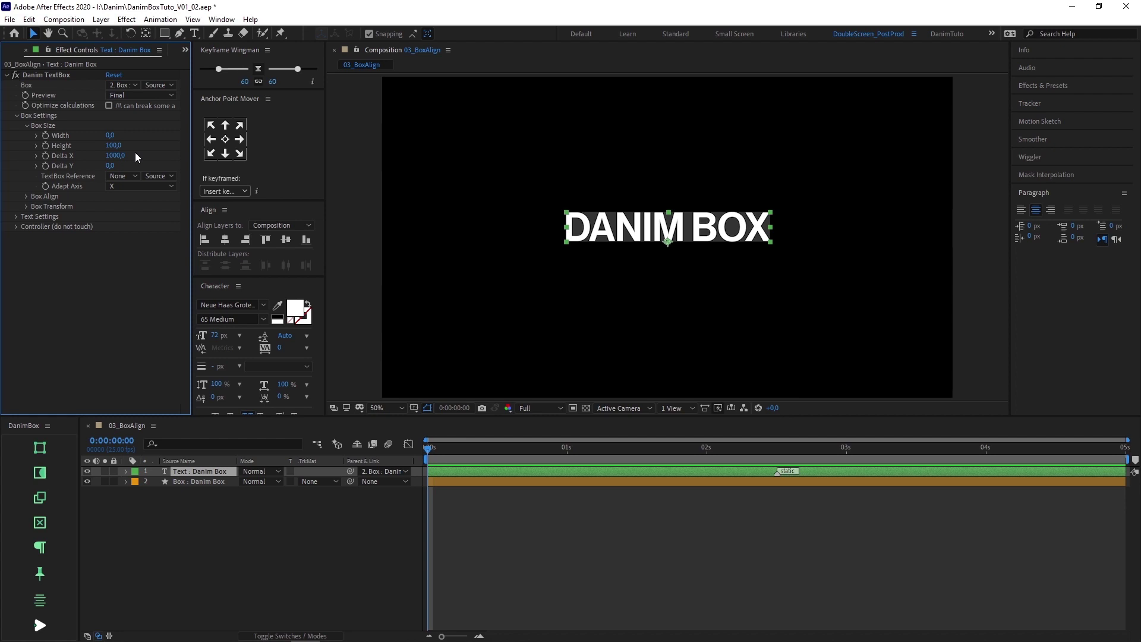
Move the Danim Box shape layer to the lower-left area of the composition.
{"action": "left_click", "coordinate": [209, 483]}
{"action": "left_click_drag", "start_coordinate": [687, 233], "coordinate": [533, 337]}
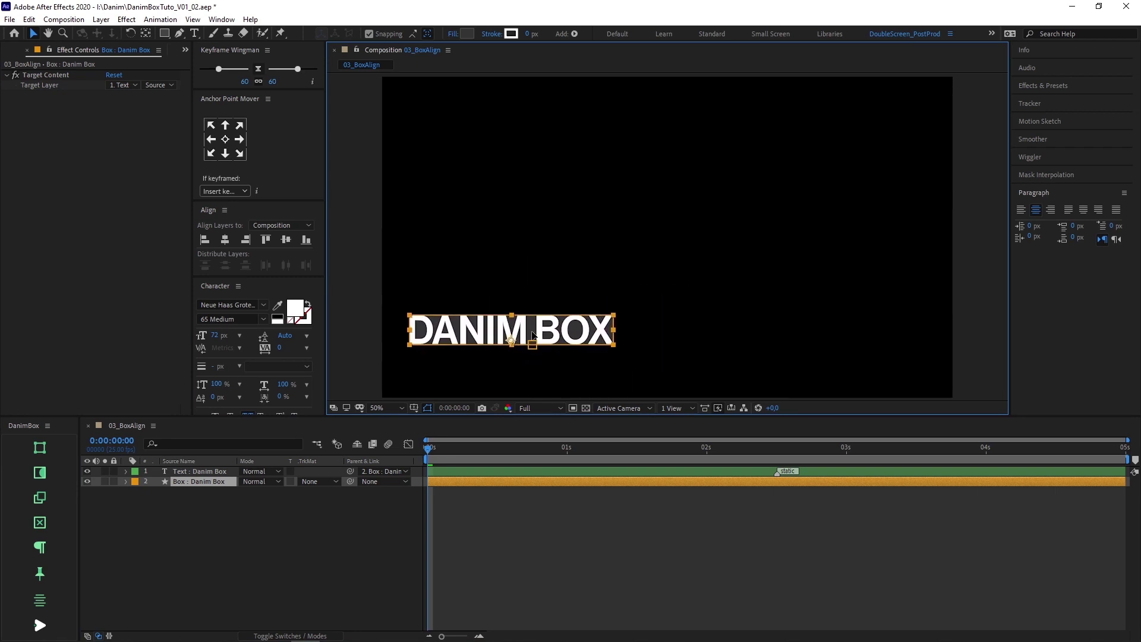
{"action": "left_click", "coordinate": [536, 356]}
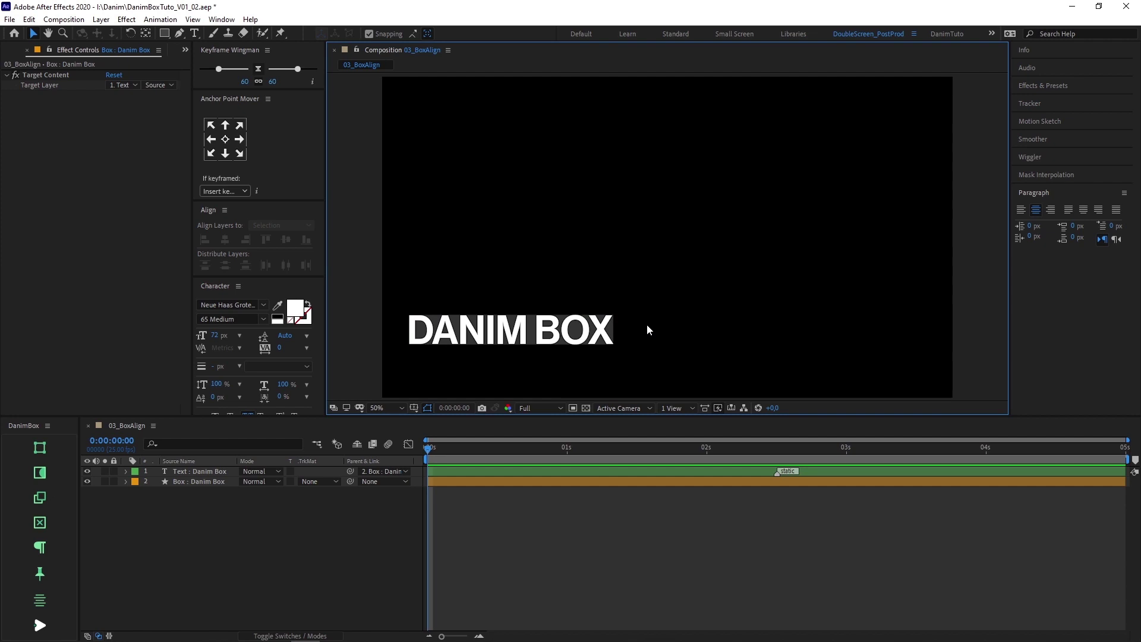
Set the DANIM BOX text's X Align (Text) to Left.
{"action": "left_click", "coordinate": [574, 333]}
{"action": "left_click", "coordinate": [16, 217]}
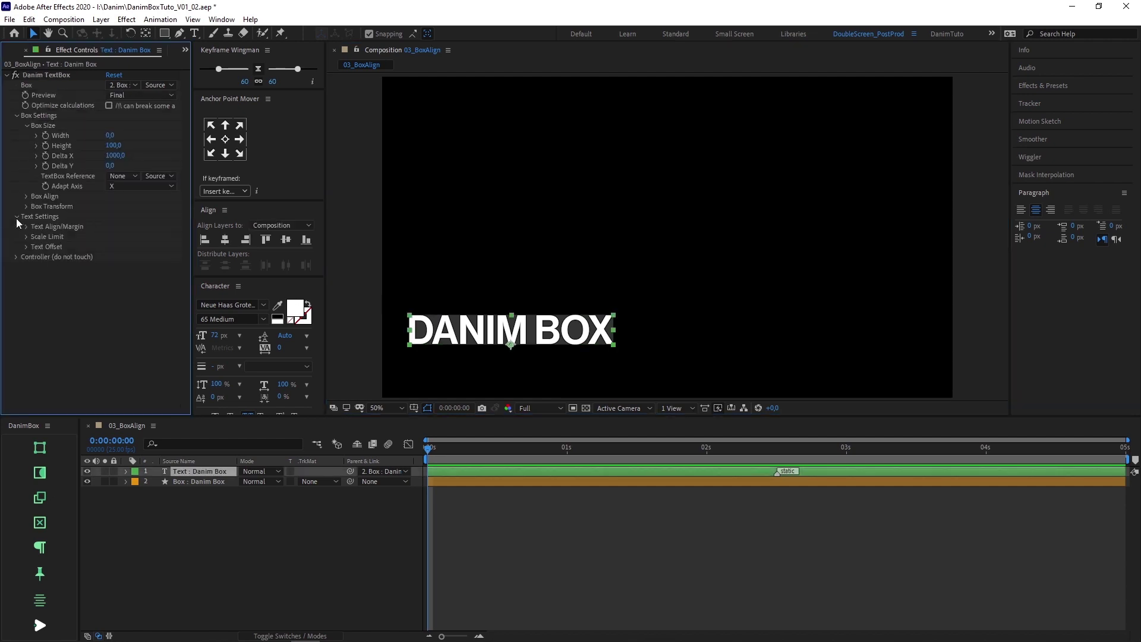
{"action": "left_click", "coordinate": [27, 226]}
{"action": "left_click", "coordinate": [120, 237]}
{"action": "left_click", "coordinate": [127, 249]}
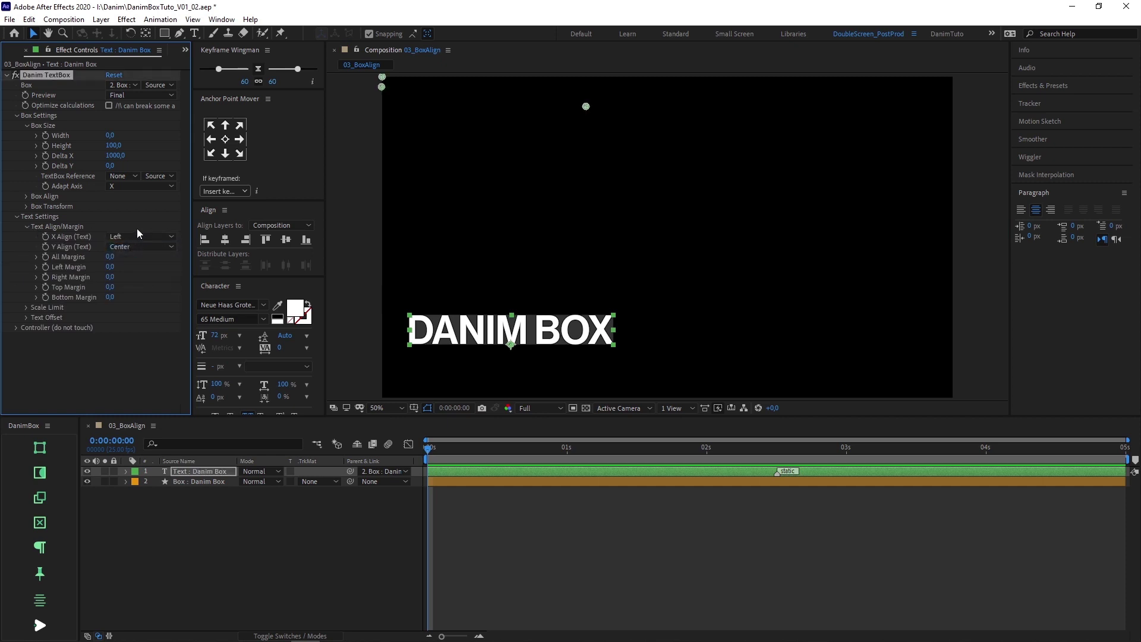
Replace the DANIM BOX text with "THIS IS A LONGER TEXT".
{"action": "double_click", "coordinate": [479, 333]}
{"action": "type", "text": "THIS IS A LONGER TEXT"}
{"action": "key", "text": "Escape"}
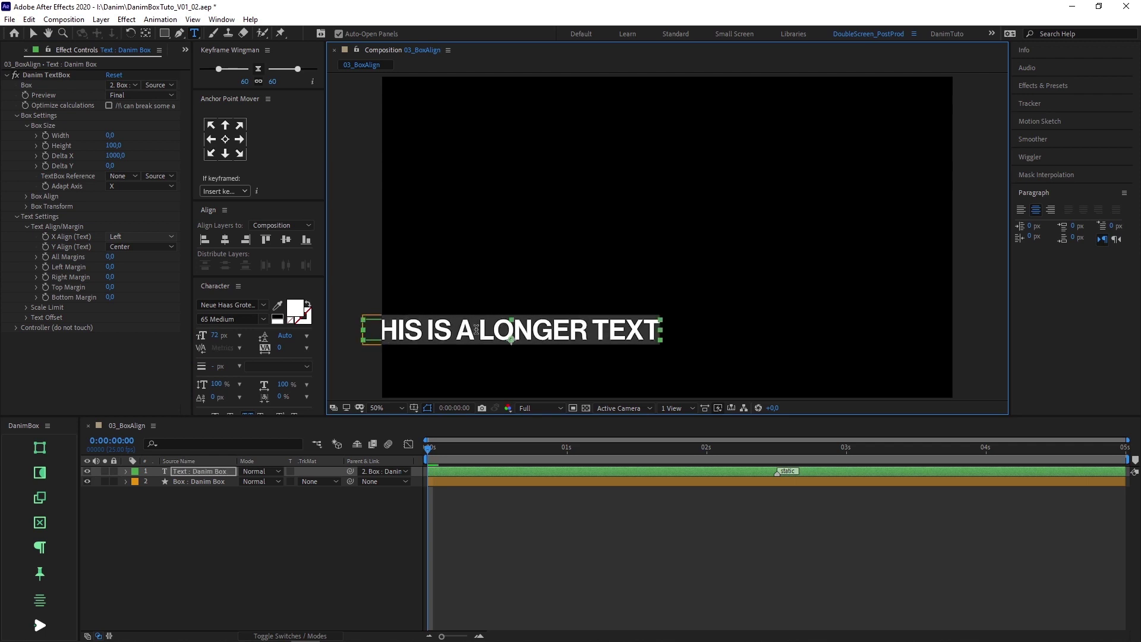
{"action": "key", "text": "v"}
{"action": "left_click", "coordinate": [368, 298]}
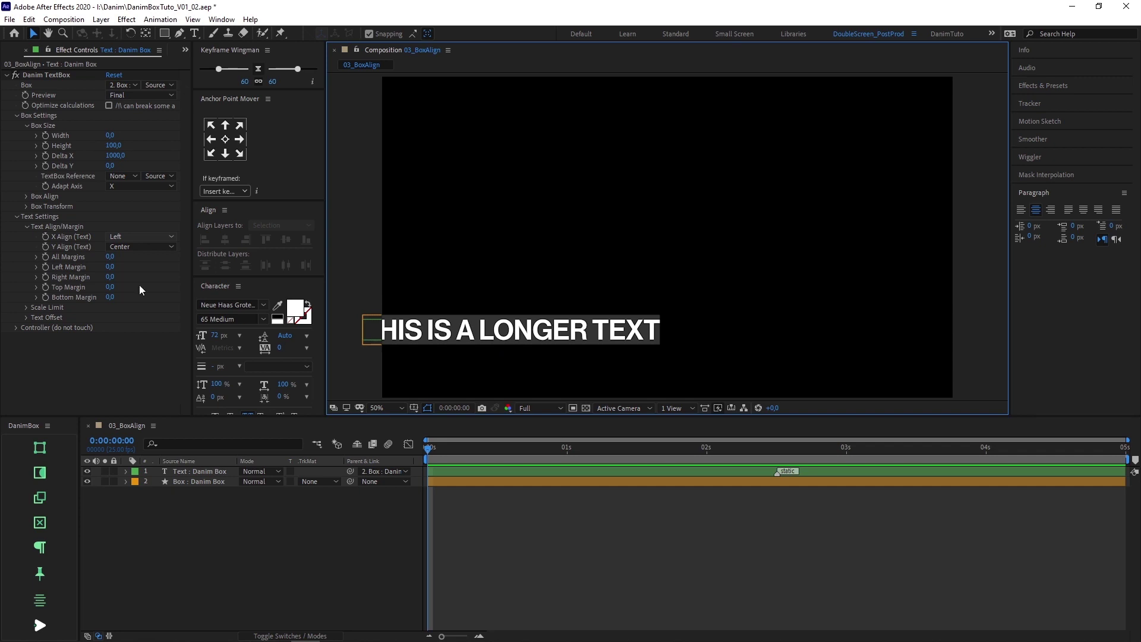
Set the text box's X Align (Box) to Left in the Box Align settings.
{"action": "left_click", "coordinate": [25, 197]}
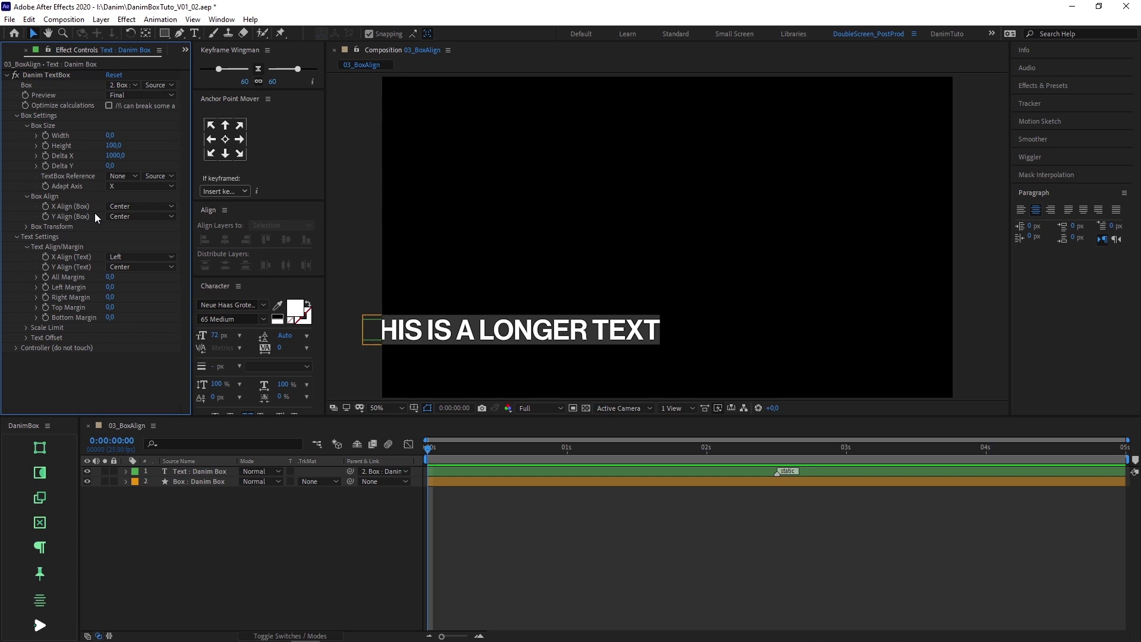
{"action": "left_click", "coordinate": [137, 206]}
{"action": "left_click", "coordinate": [126, 215]}
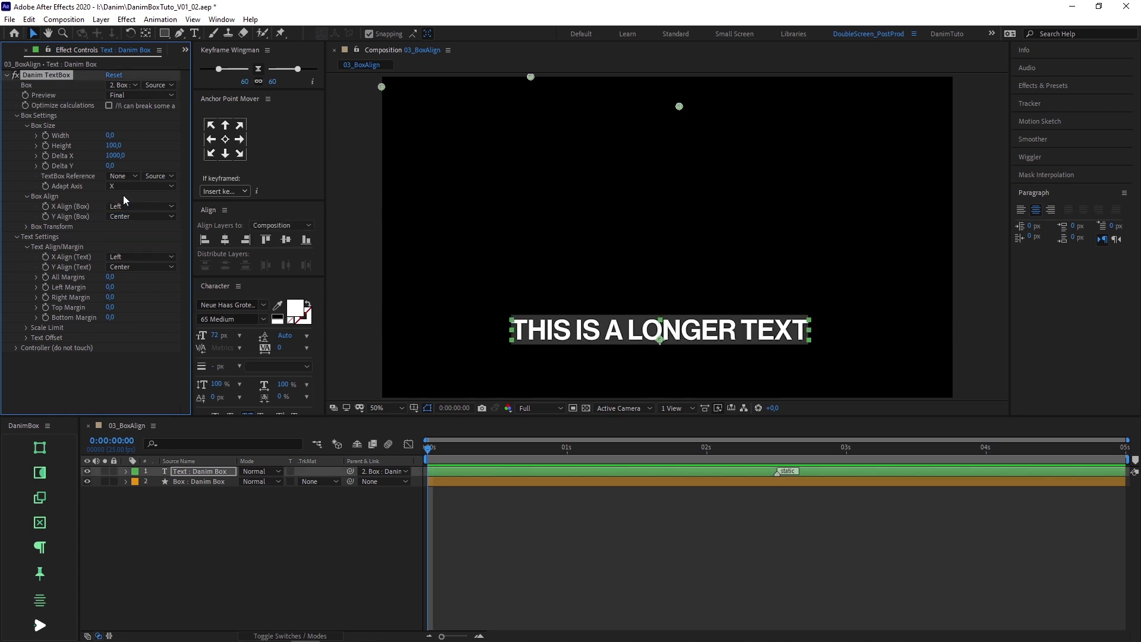
Replace the box's text with "THIS BOX IS NOW LEFT ALIGNED".
{"action": "double_click", "coordinate": [593, 331]}
{"action": "type", "text": "THIS BOX IS"}
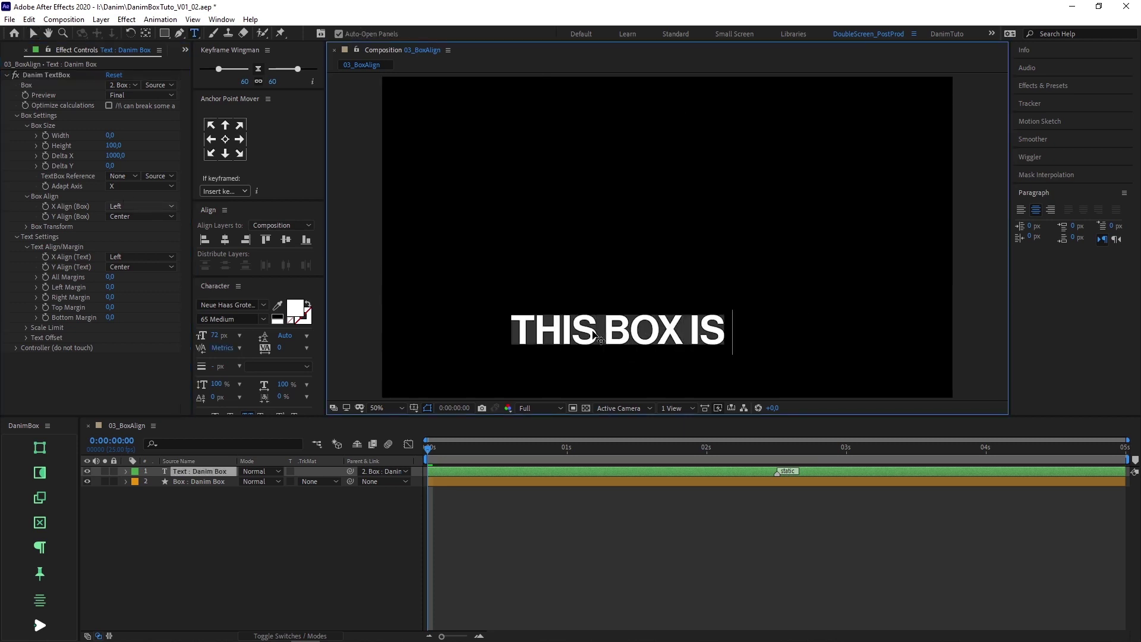
{"action": "type", "text": " NOW LEFT ALIGNED"}
{"action": "key", "text": "Escape"}
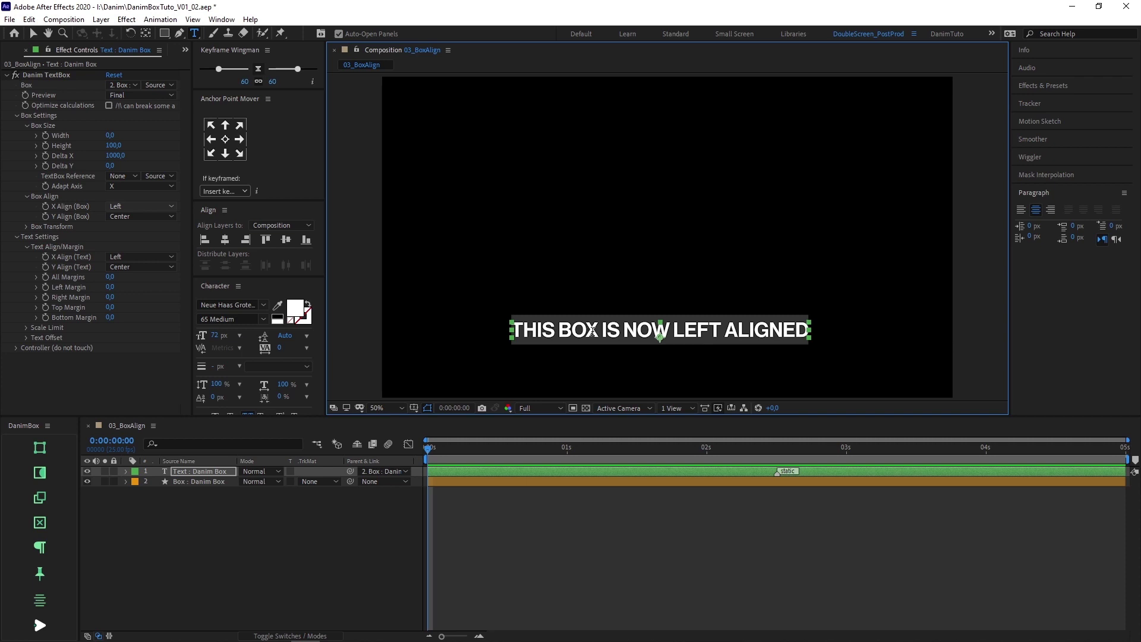
{"action": "key", "text": "v"}
Try Right for the text box's X Align (Box) and return it to Left.
{"action": "left_click", "coordinate": [163, 205]}
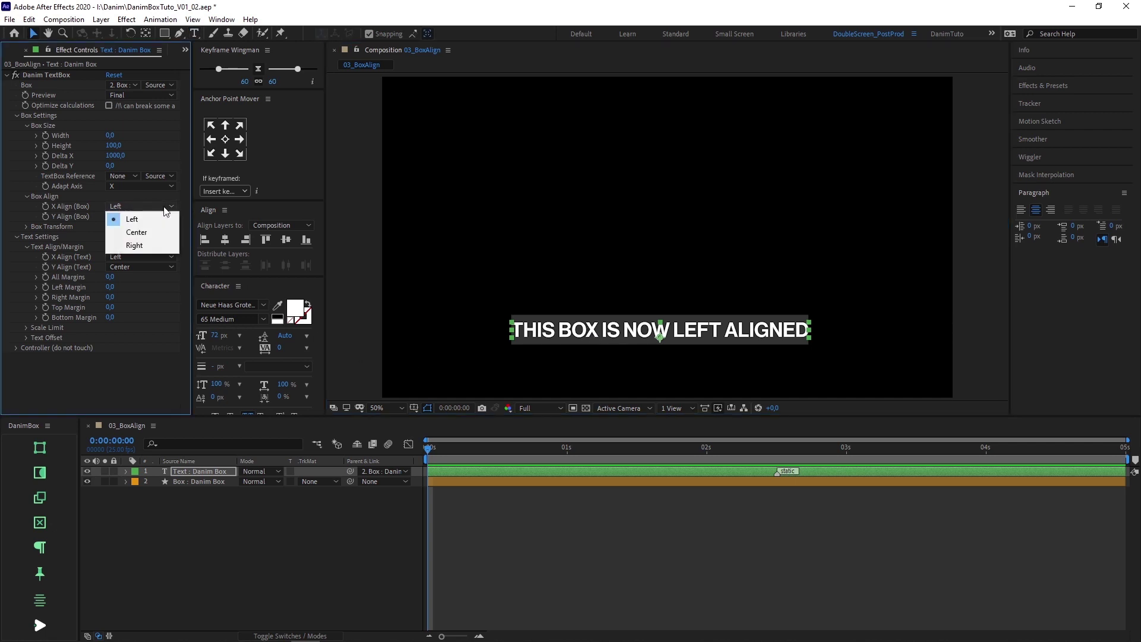
{"action": "left_click", "coordinate": [162, 244]}
{"action": "left_click", "coordinate": [162, 206]}
{"action": "left_click", "coordinate": [152, 218]}
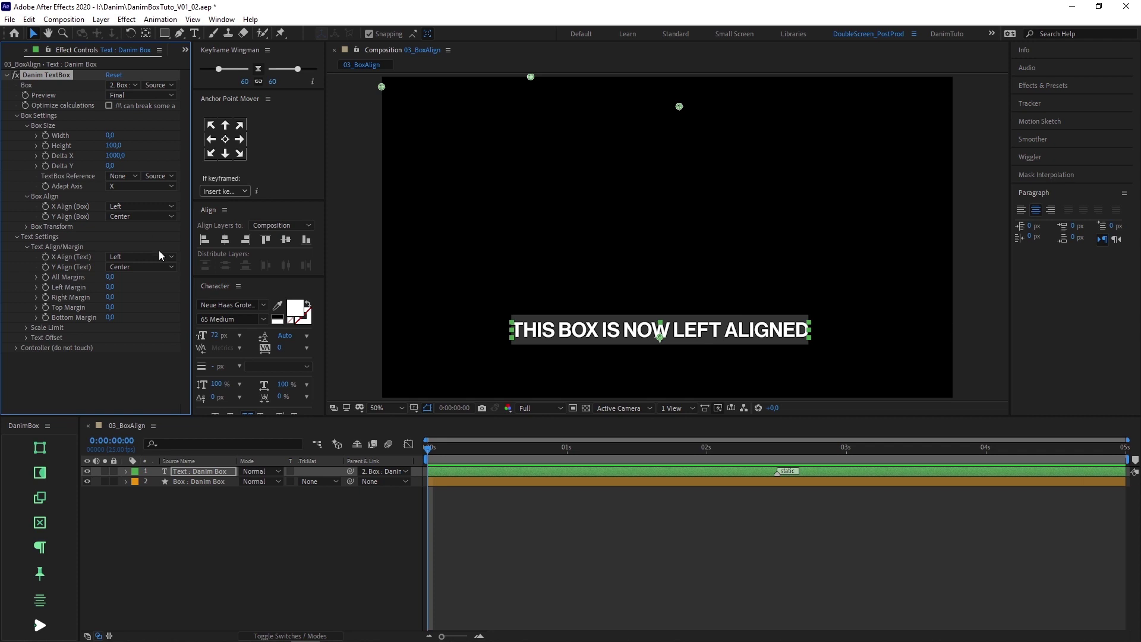
Align the DANIM text and its box to Left with the DanimBox alignment presets.
{"action": "left_click", "coordinate": [41, 600]}
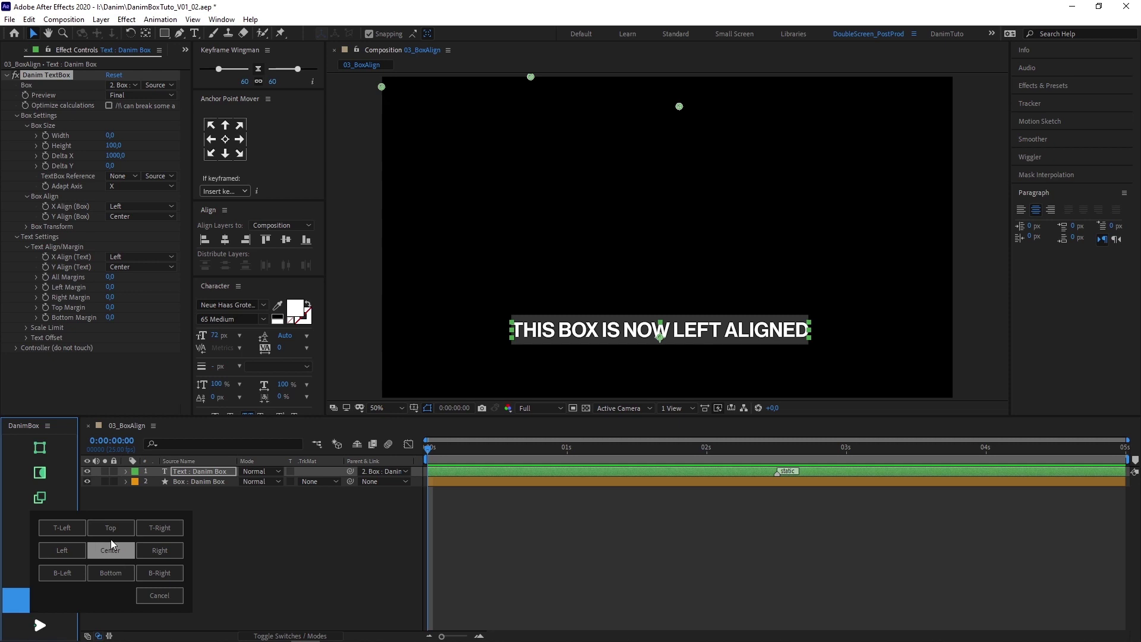
{"action": "left_click", "coordinate": [72, 554]}
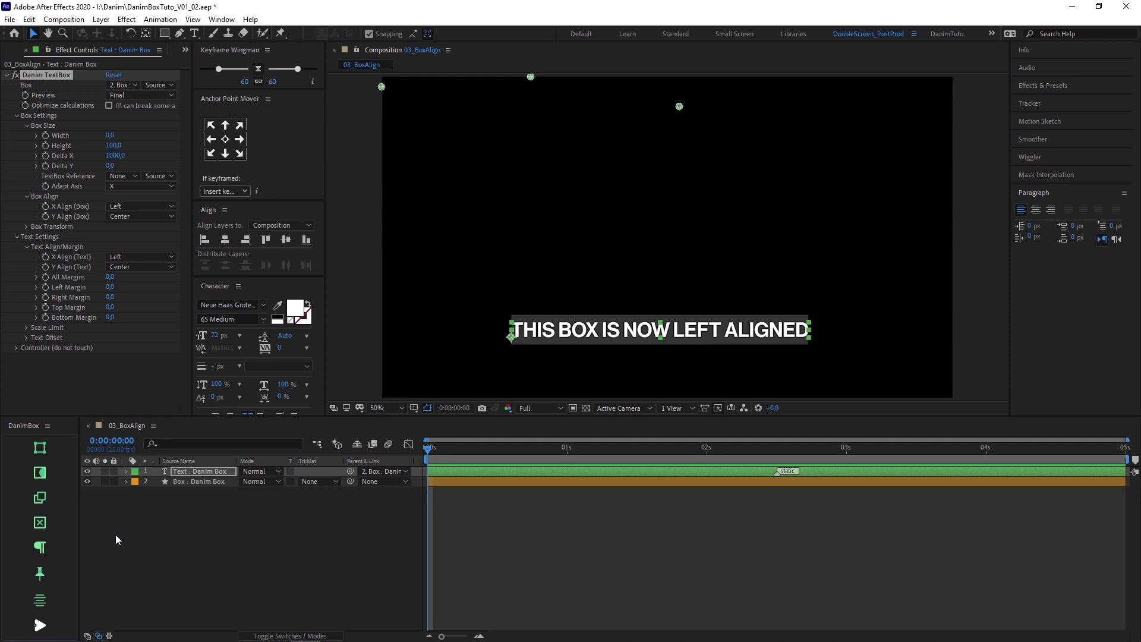
Try the B-Right and Top alignment presets on the text box and return it to Left.
{"action": "left_click", "coordinate": [65, 606]}
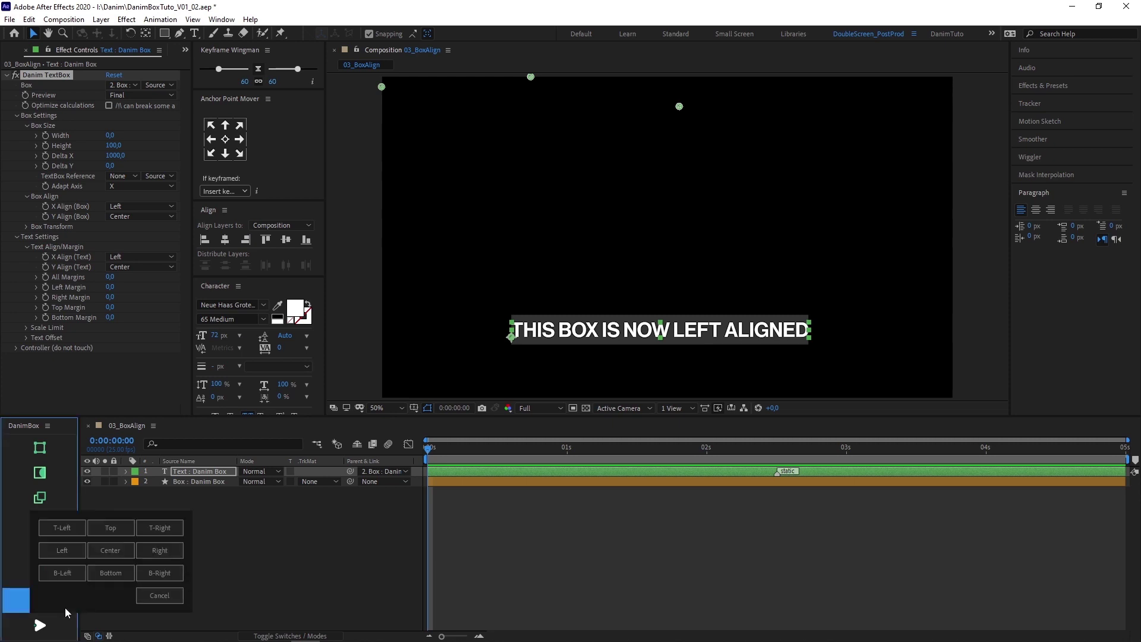
{"action": "left_click", "coordinate": [153, 575]}
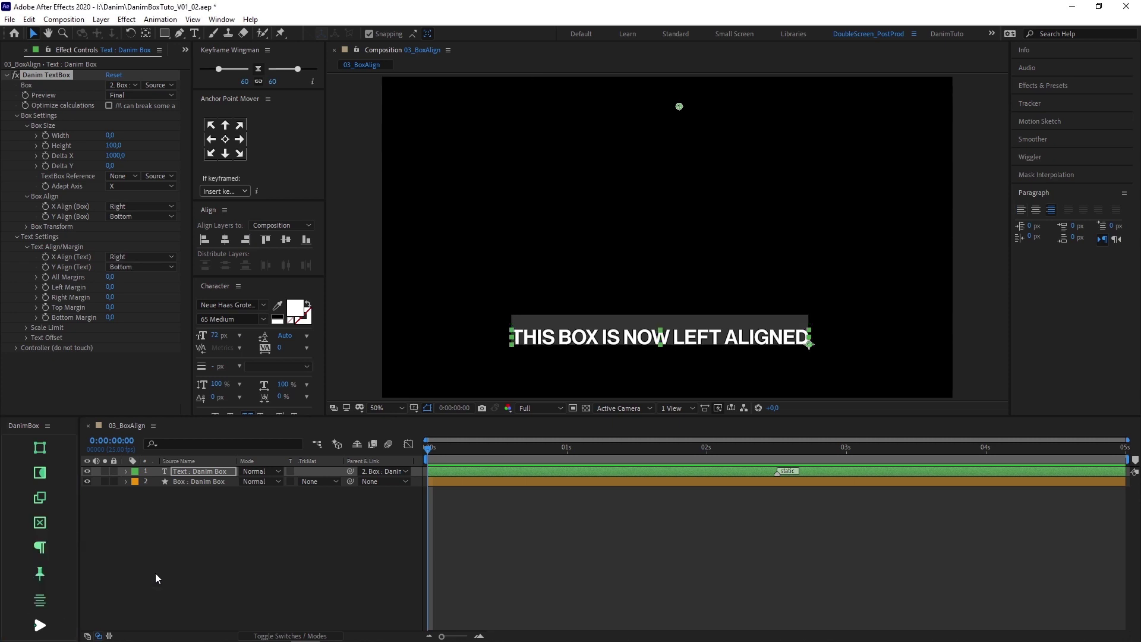
{"action": "left_click", "coordinate": [59, 592]}
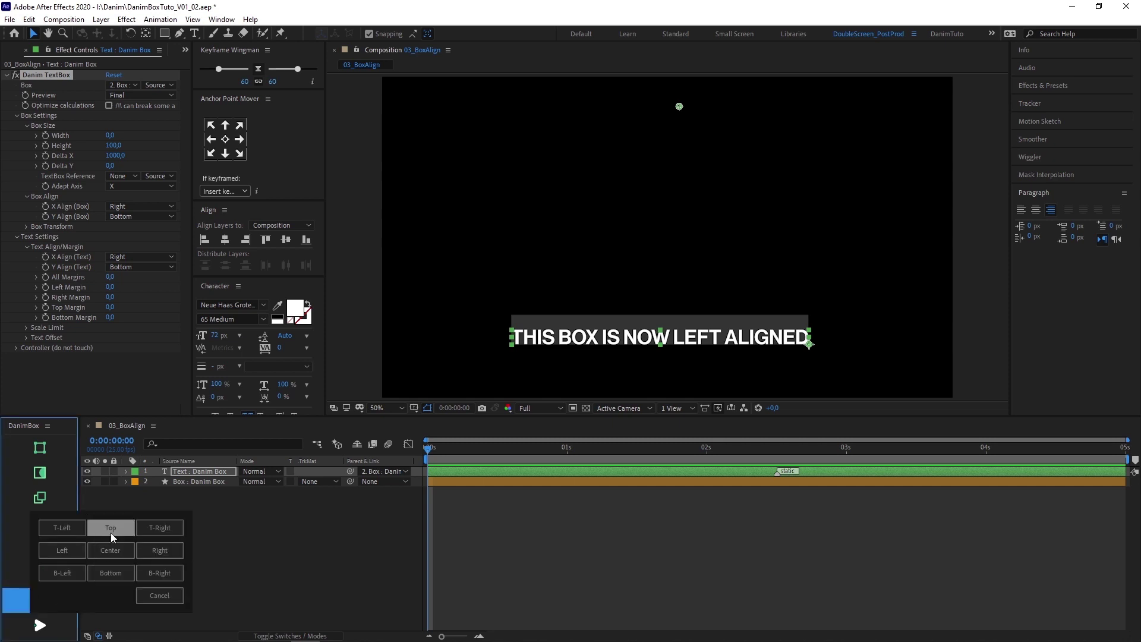
{"action": "left_click", "coordinate": [114, 523]}
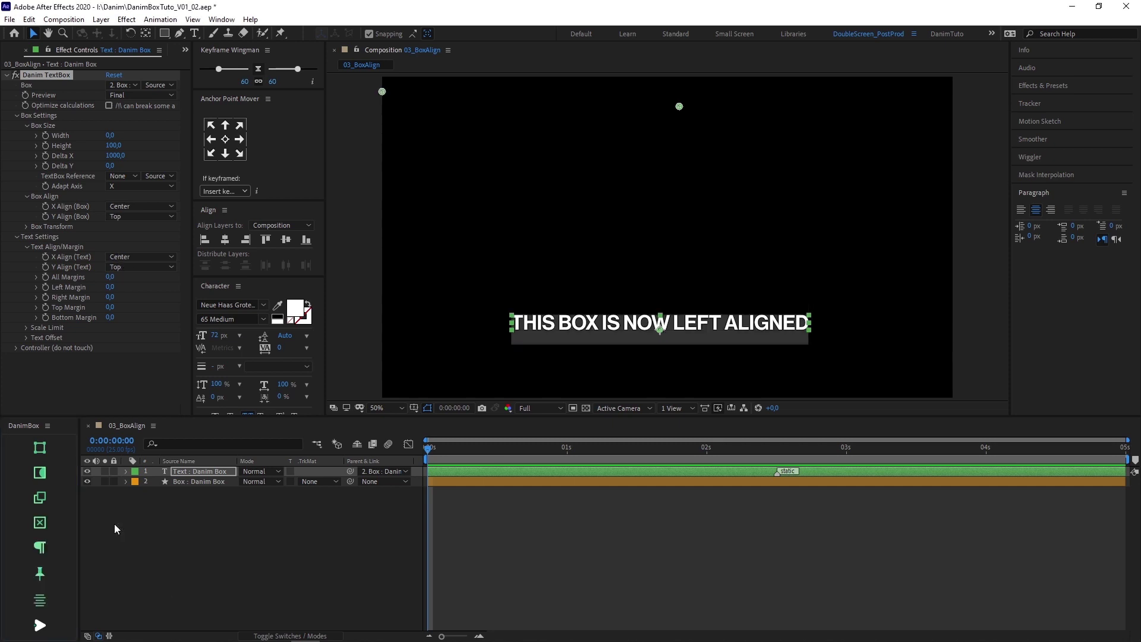
{"action": "left_click", "coordinate": [62, 597]}
{"action": "left_click", "coordinate": [70, 551]}
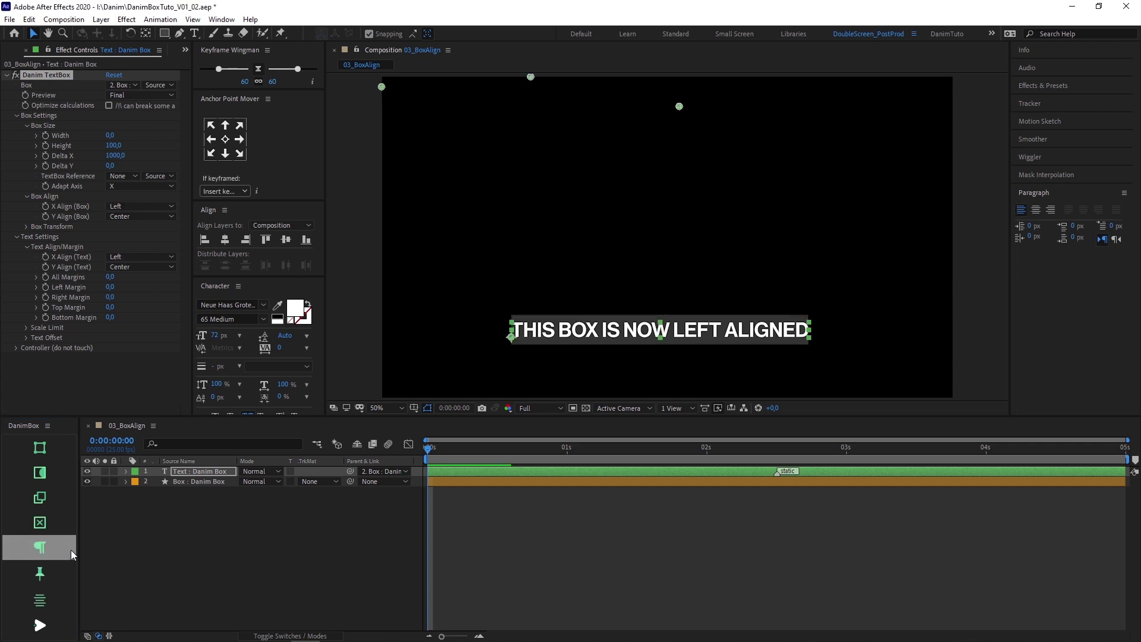
{"action": "left_click", "coordinate": [109, 551]}
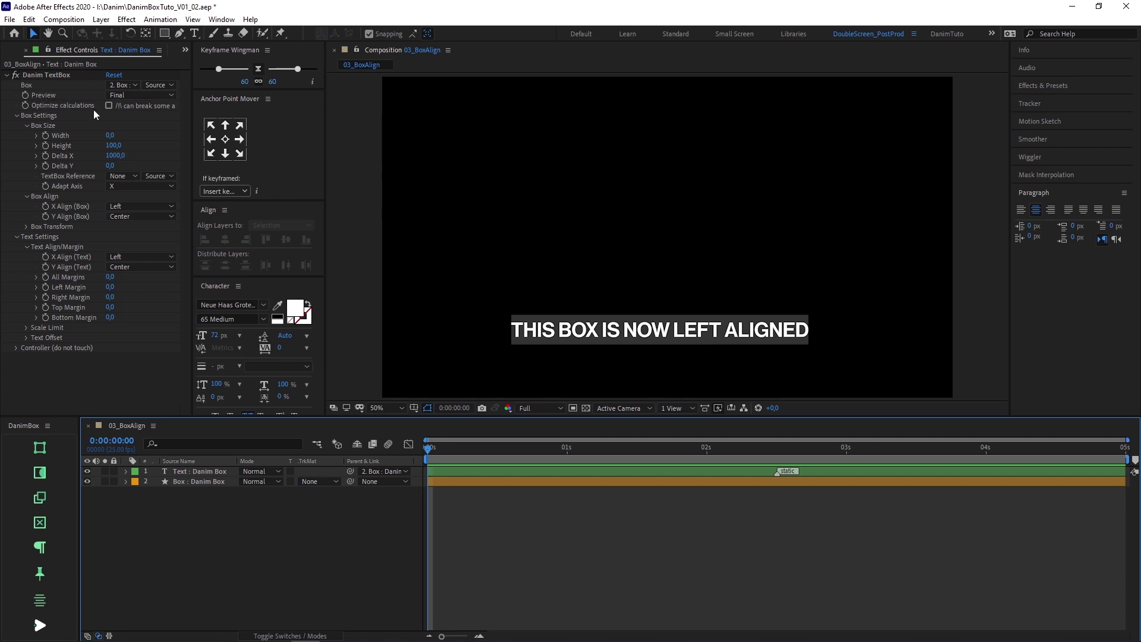
Replace the box's text with "SHORT TEXT".
{"action": "double_click", "coordinate": [580, 326]}
{"action": "type", "text": "SHORT TEXT"}
{"action": "key", "text": "Escape"}
{"action": "key", "text": "v"}
Align the text box with the Right preset and set its Preview to Max Size.
{"action": "left_click", "coordinate": [56, 602]}
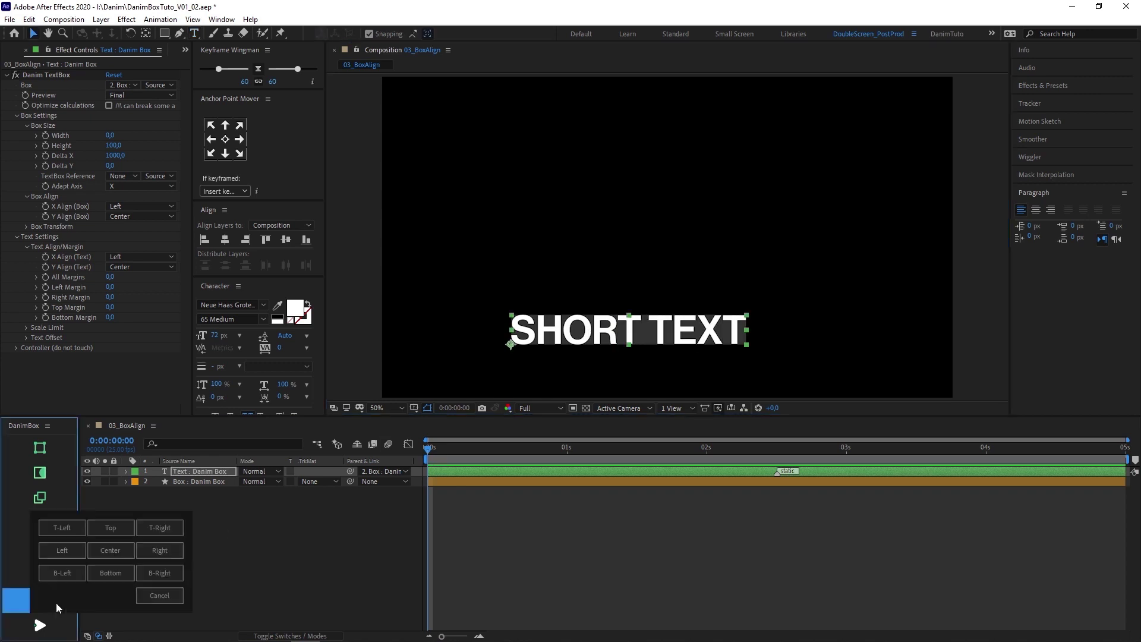
{"action": "left_click", "coordinate": [156, 552]}
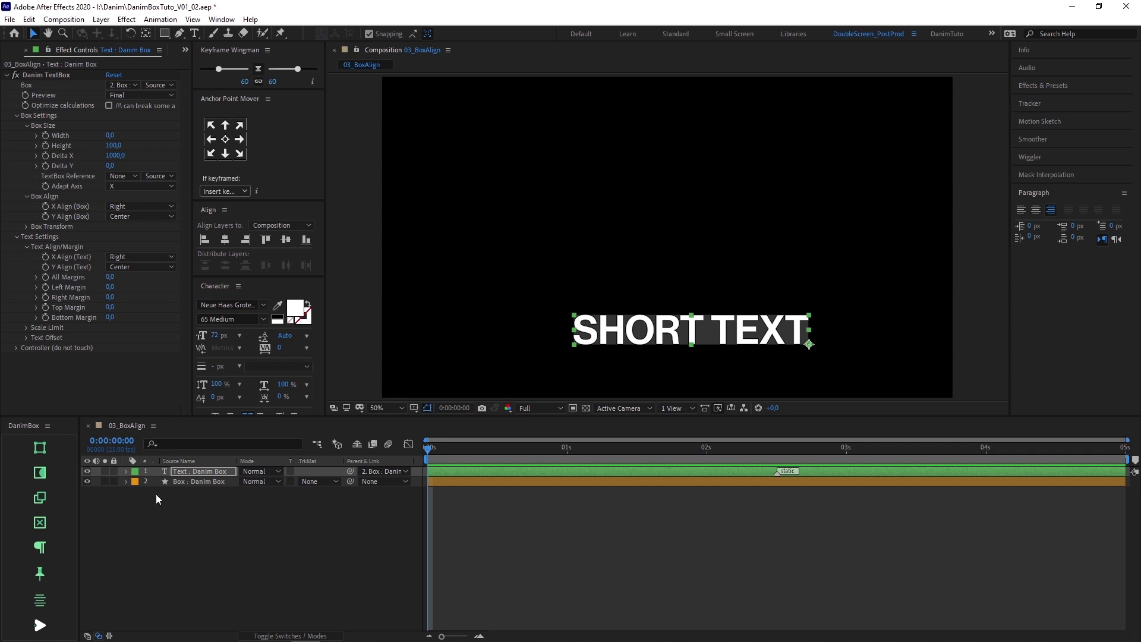
{"action": "left_click", "coordinate": [156, 95]}
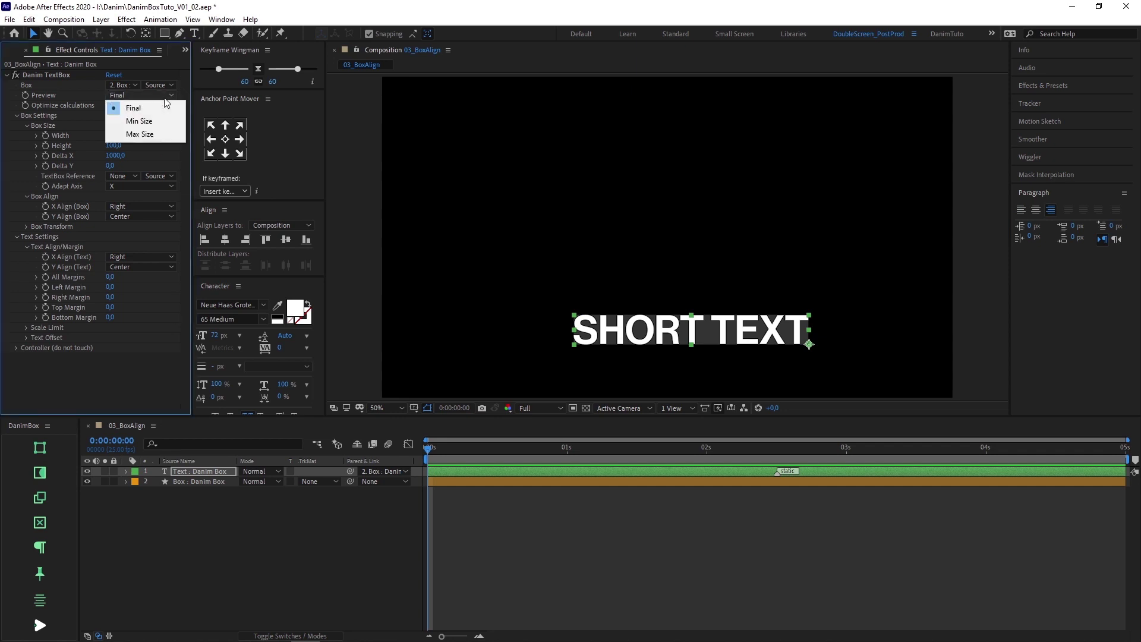
{"action": "left_click", "coordinate": [159, 133]}
Apply the Left alignment preset to the text box and return its Preview to Final.
{"action": "left_click", "coordinate": [49, 601]}
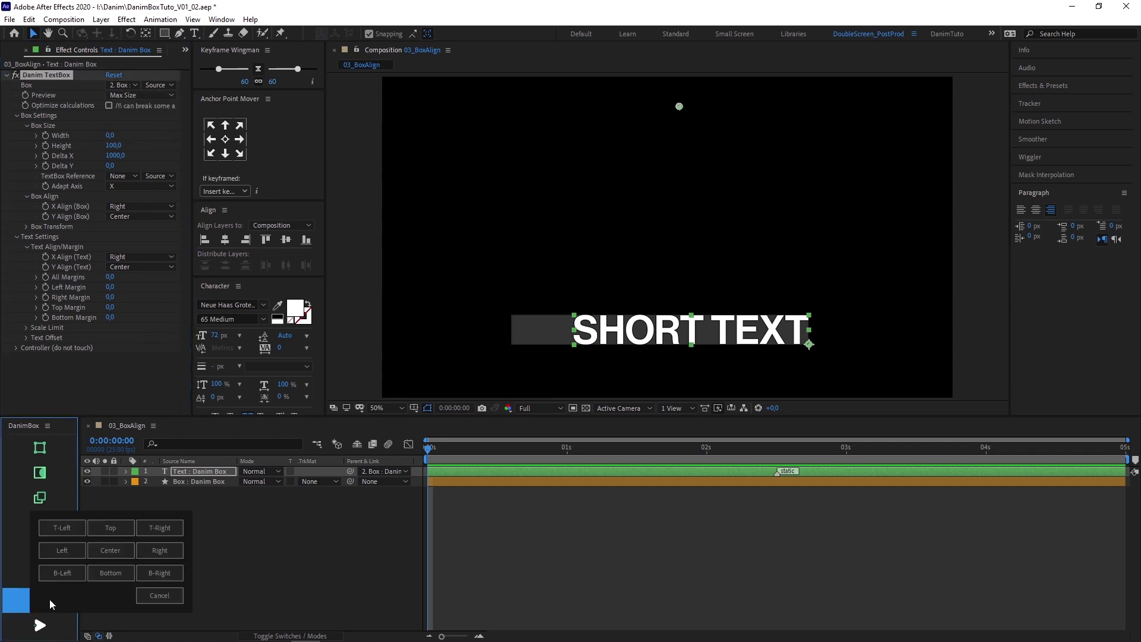
{"action": "left_click", "coordinate": [73, 545]}
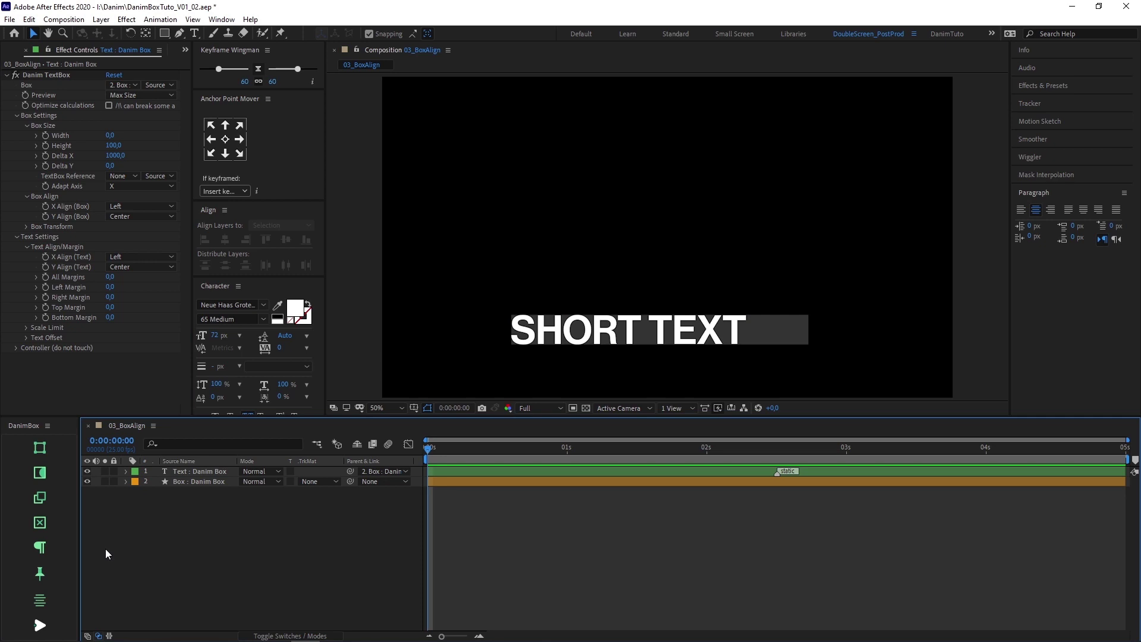
{"action": "left_click", "coordinate": [159, 95]}
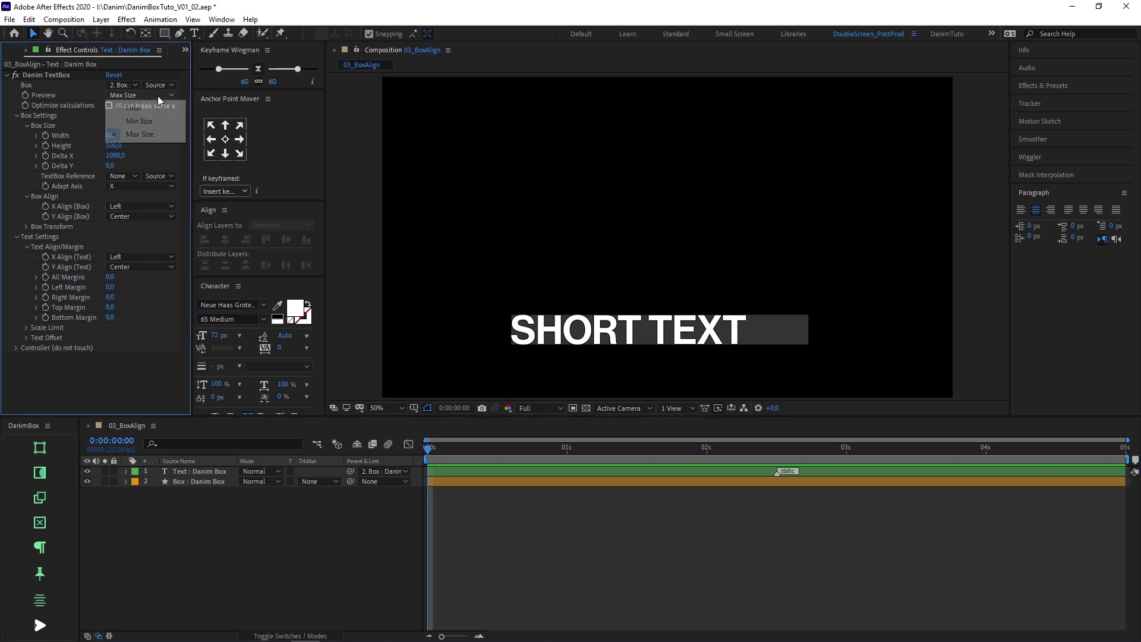
{"action": "left_click", "coordinate": [158, 112]}
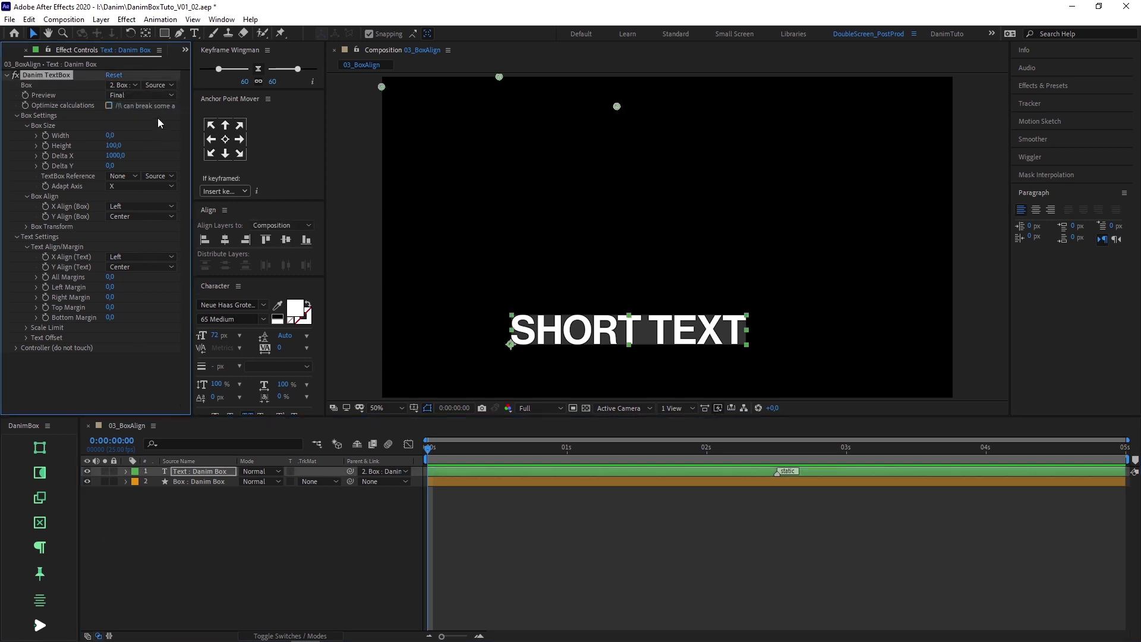
Move the Box : Danim Box layer horizontally toward the left edge of the composition frame.
{"action": "left_click", "coordinate": [206, 481]}
{"action": "left_click_drag", "start_coordinate": [646, 334], "coordinate": [556, 331]}
{"action": "left_click", "coordinate": [560, 355]}
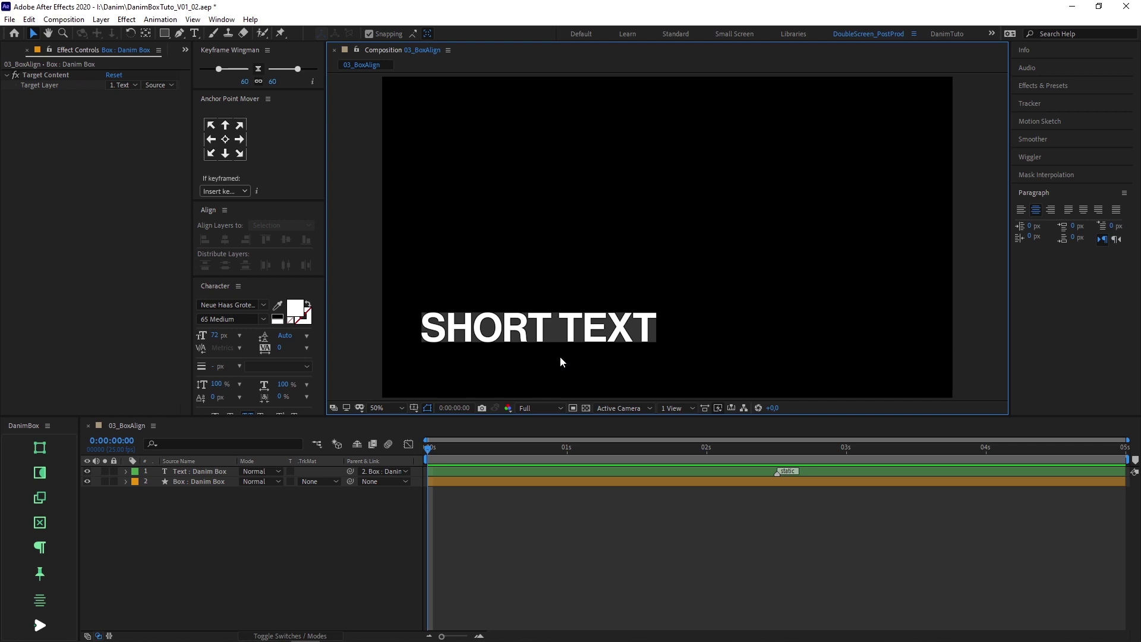
Replace the box's text with three lines: "THIS TEXT IS AN EXAMPLE", "THAT ILLUSTRATES HOW" and "THE DELTA Y WORKS".
{"action": "double_click", "coordinate": [556, 321]}
{"action": "type", "text": "THIS TEXT IS AN EXAMPLE"}
{"action": "key", "text": "Return"}
{"action": "type", "text": "THAT ILLUSTRATES HOW"}
{"action": "key", "text": "Return"}
{"action": "type", "text": "THE DELTA Y WORKS"}
{"action": "key", "text": "Escape"}
{"action": "key", "text": "v"}
{"action": "left_click", "coordinate": [557, 321]}
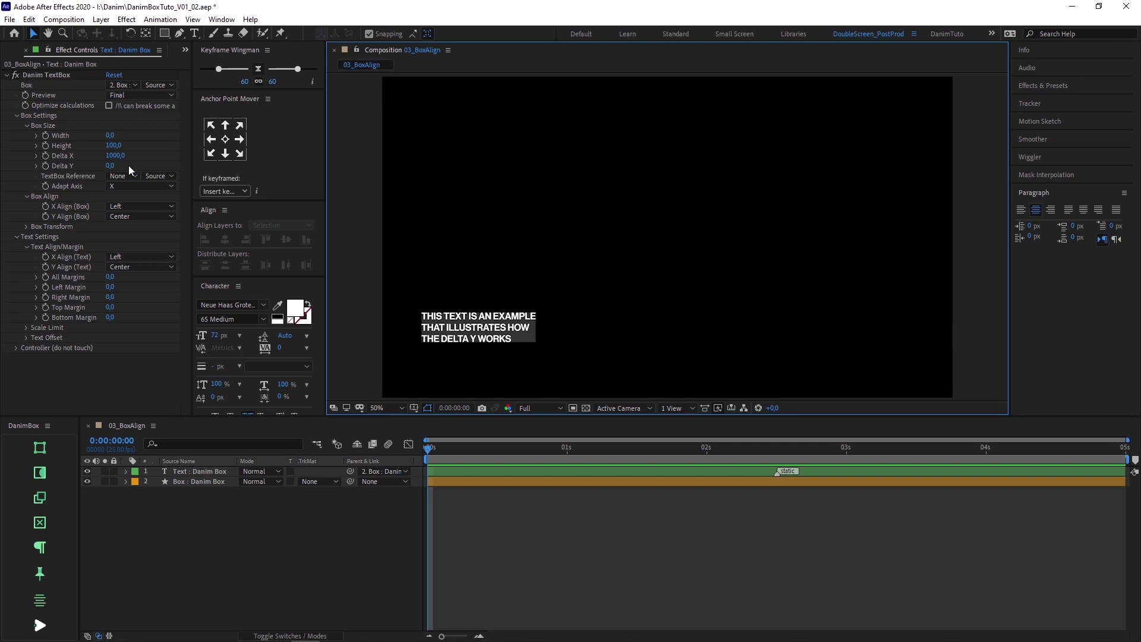
Set the text box's Delta Y to 200 in its Box Size settings.
{"action": "left_click", "coordinate": [110, 166]}
{"action": "type", "text": "200"}
{"action": "key", "text": "Return"}
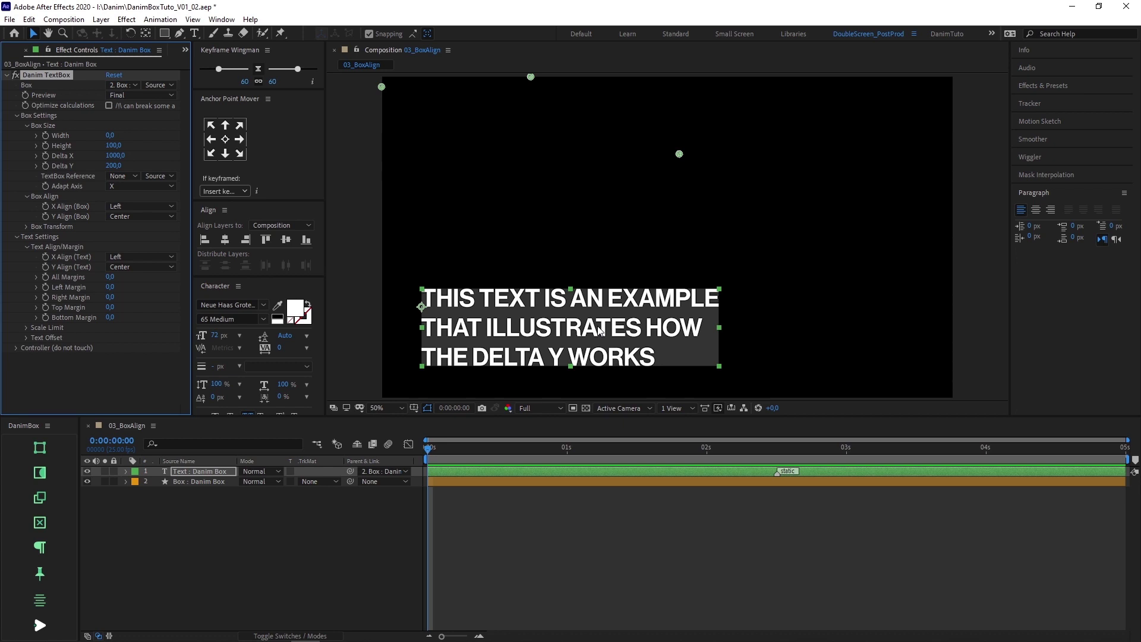
Align the three-line text and its box with the B-Left alignment preset.
{"action": "left_click", "coordinate": [46, 598]}
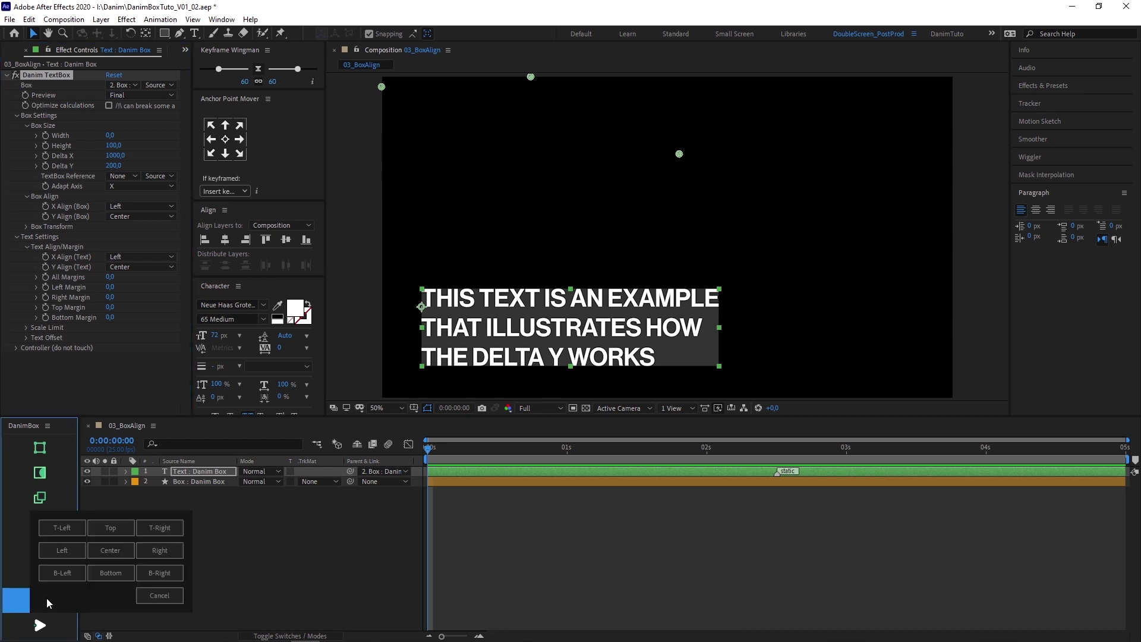
{"action": "left_click", "coordinate": [70, 572]}
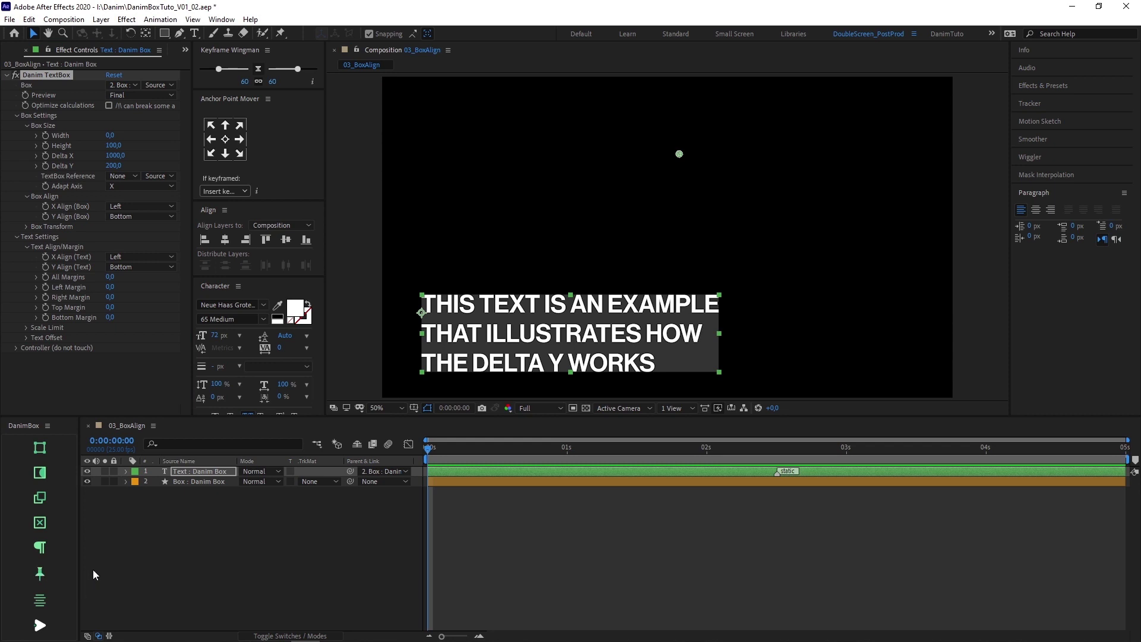
{"action": "left_click", "coordinate": [93, 570]}
Move the Box : Danim Box layer slightly up and to the left within the frame.
{"action": "left_click", "coordinate": [191, 481]}
{"action": "left_click_drag", "start_coordinate": [541, 351], "coordinate": [534, 333]}
{"action": "left_click", "coordinate": [519, 371]}
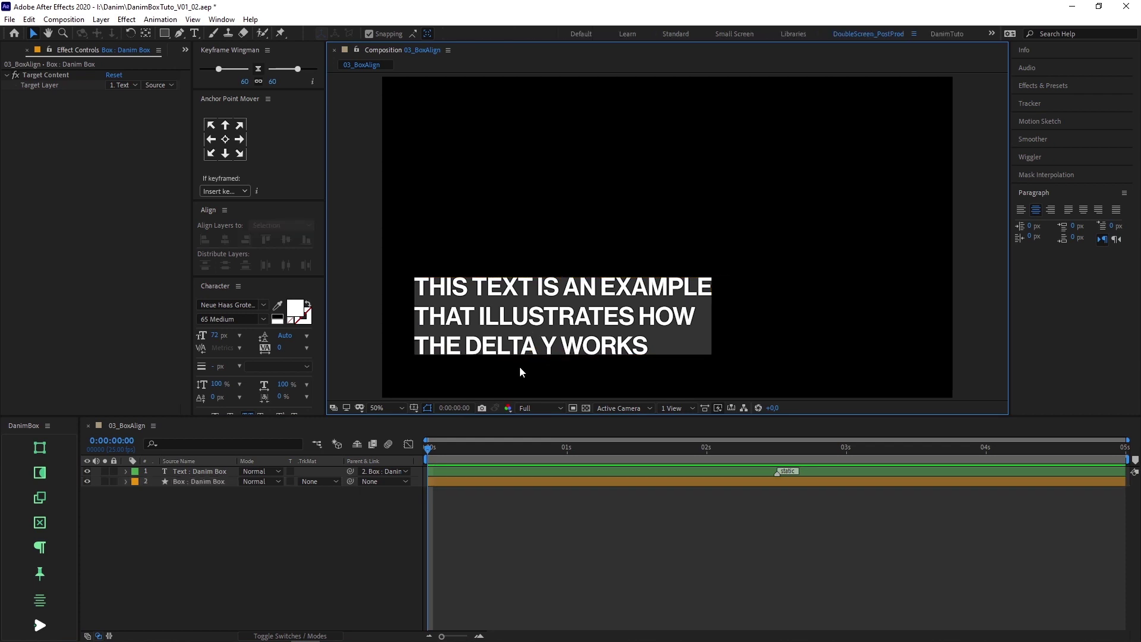
Replace the three-line text in the box with "SHORT" and deselect the layer.
{"action": "double_click", "coordinate": [527, 348]}
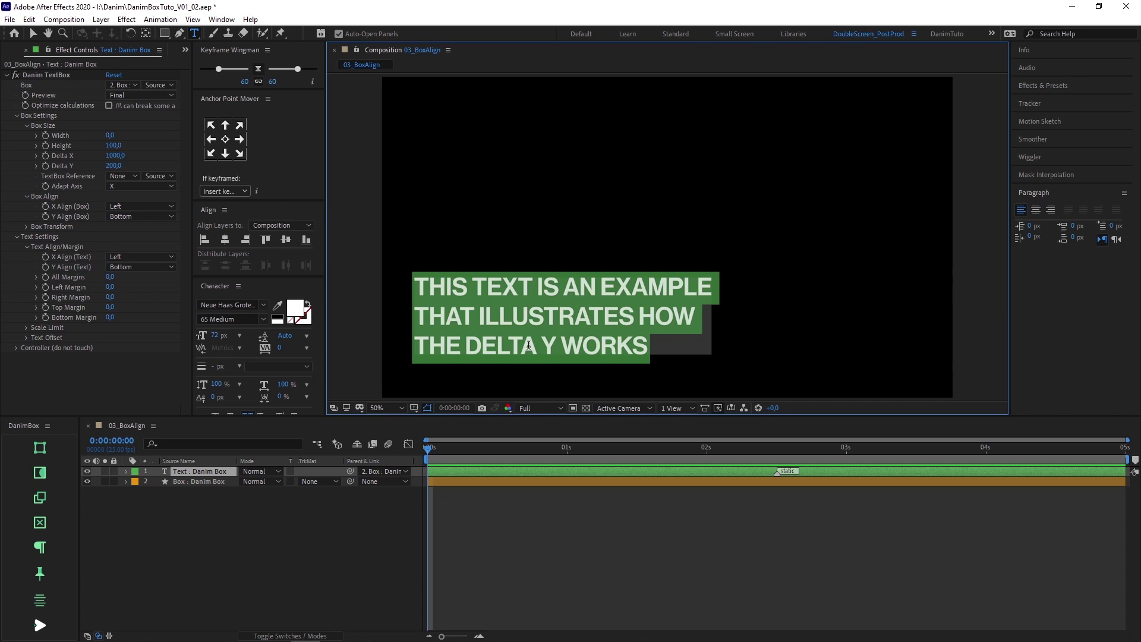
{"action": "type", "text": "SHORT"}
{"action": "key", "text": "Escape"}
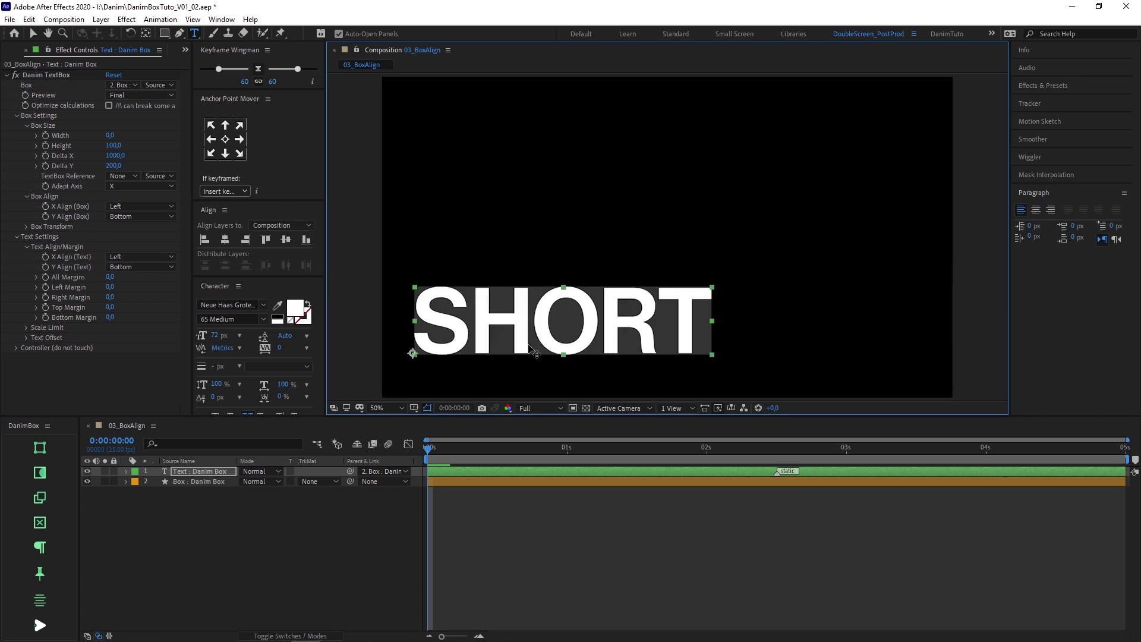
{"action": "key", "text": "v"}
{"action": "left_click", "coordinate": [550, 376]}
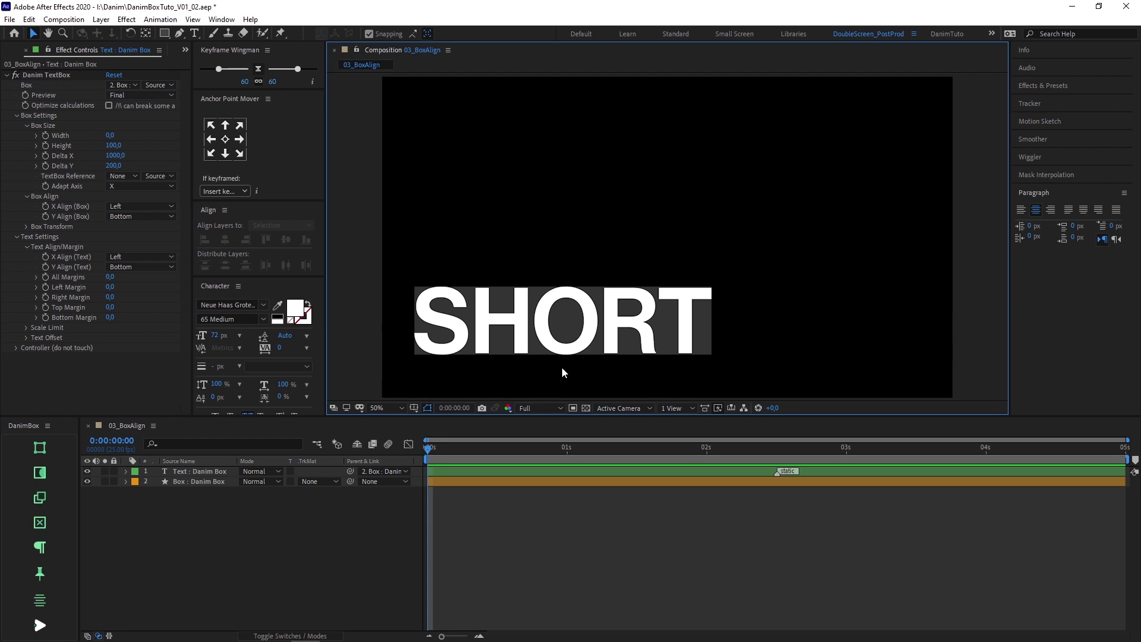
Set the text's Max Scale to 100 in its Scale Limit settings.
{"action": "left_click", "coordinate": [26, 328]}
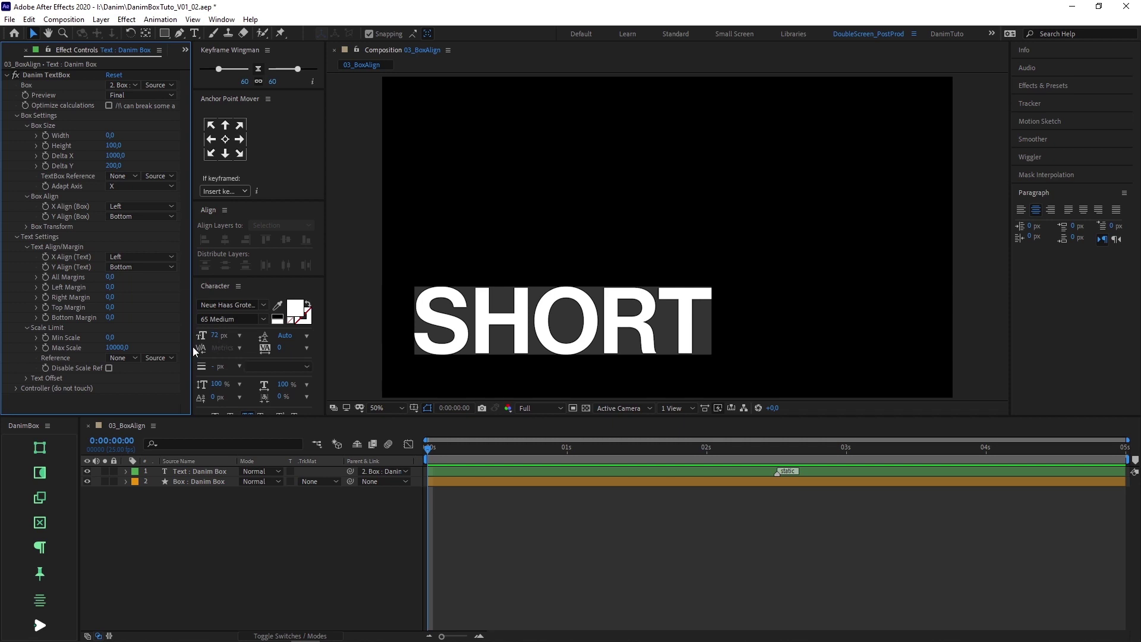
{"action": "left_click", "coordinate": [119, 348]}
{"action": "type", "text": "100"}
{"action": "key", "text": "Return"}
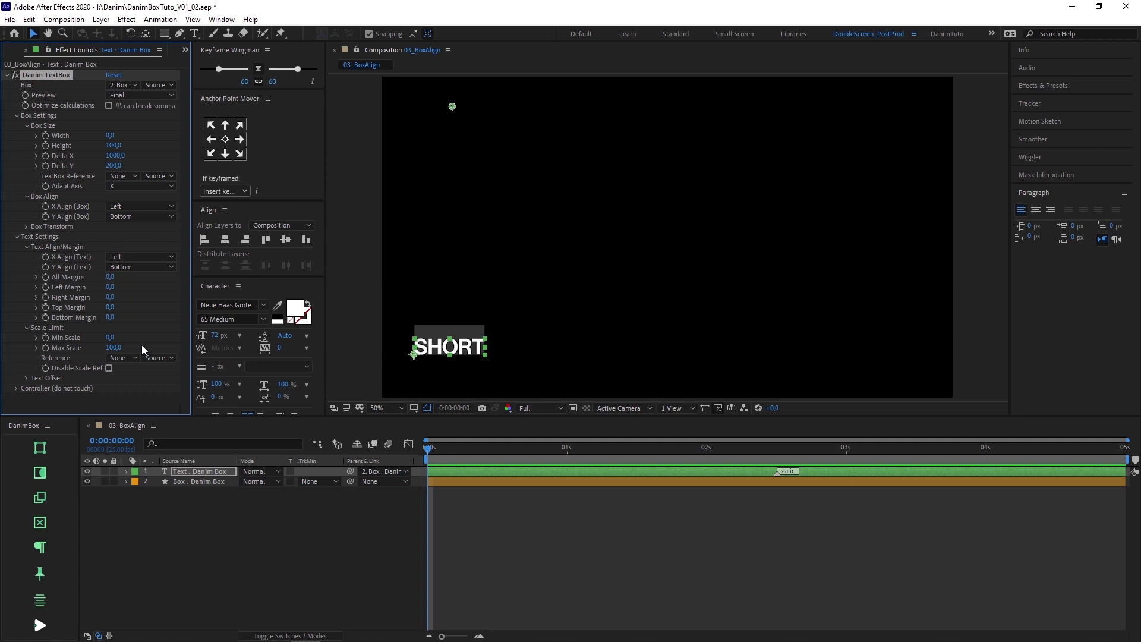
Try a Max Scale of 50 for the text and return it to 100.
{"action": "left_click", "coordinate": [119, 348]}
{"action": "type", "text": "50"}
{"action": "key", "text": "Return"}
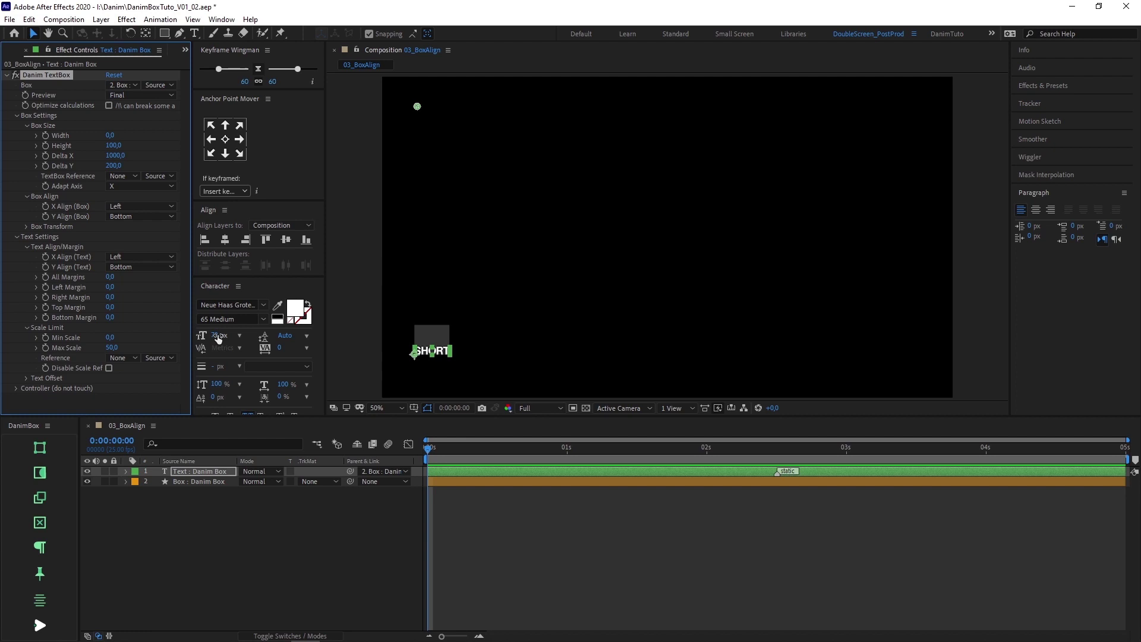
{"action": "left_click", "coordinate": [129, 347]}
{"action": "type", "text": "100"}
{"action": "key", "text": "Return"}
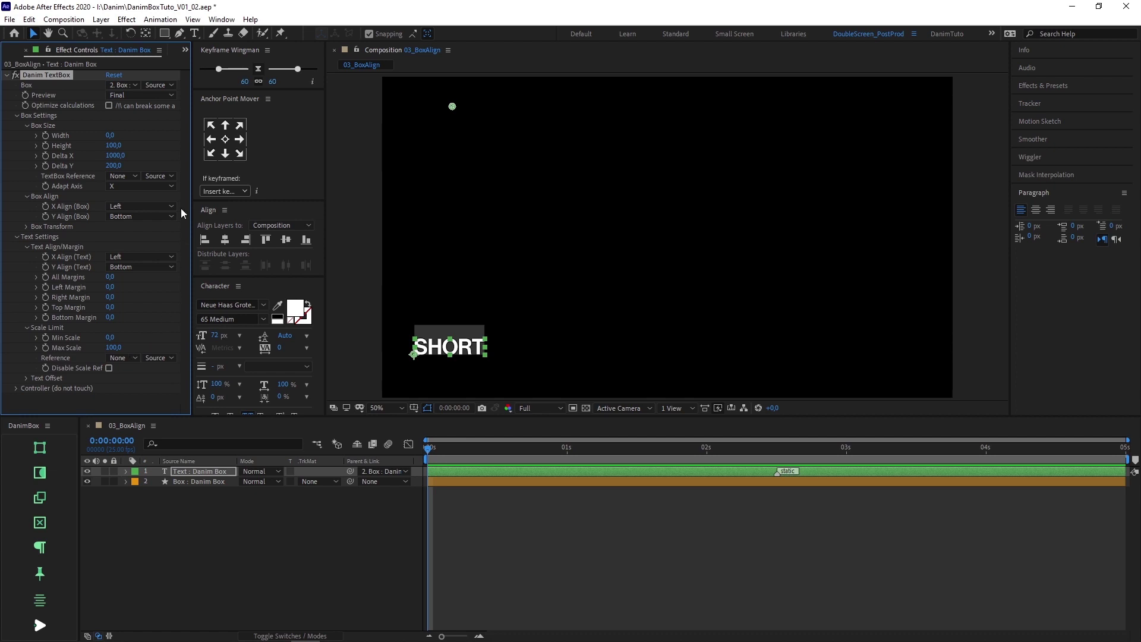
Set the text box's Height to 0 and its Delta Y to 300.
{"action": "left_click", "coordinate": [120, 147]}
{"action": "type", "text": "0"}
{"action": "key", "text": "Return"}
{"action": "left_click", "coordinate": [126, 166]}
{"action": "type", "text": "300"}
{"action": "key", "text": "Return"}
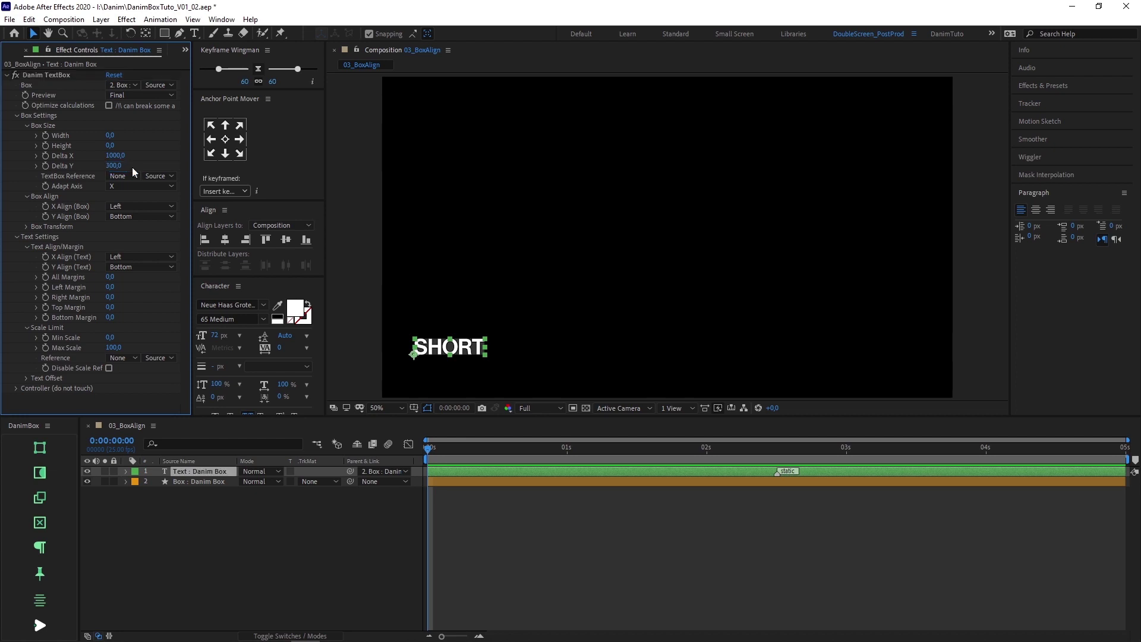
Replace the text with three lines: "THIS TEXT IS CONSISTENT", "EVEN WHEN USING MORE" and "THAN ONE LINE".
{"action": "double_click", "coordinate": [464, 347]}
{"action": "type", "text": "THIS TEXT IS CONSISTENT"}
{"action": "key", "text": "Return"}
{"action": "type", "text": "EVEN WHEN USI"}
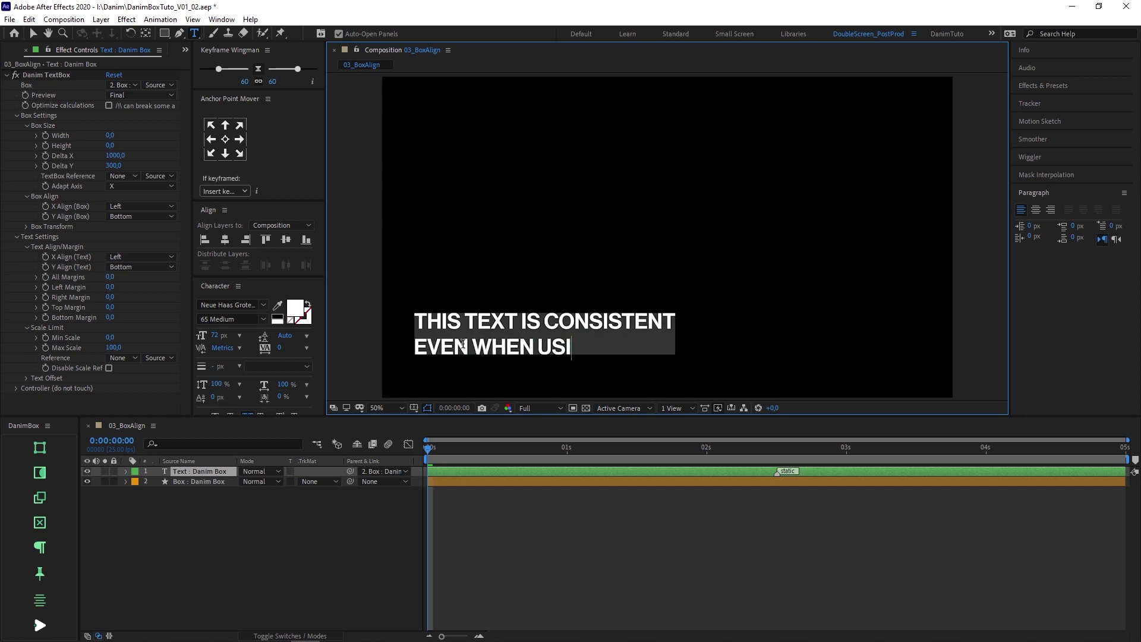
{"action": "type", "text": "NG MORE"}
{"action": "key", "text": "Return"}
{"action": "type", "text": "THAN ONE L"}
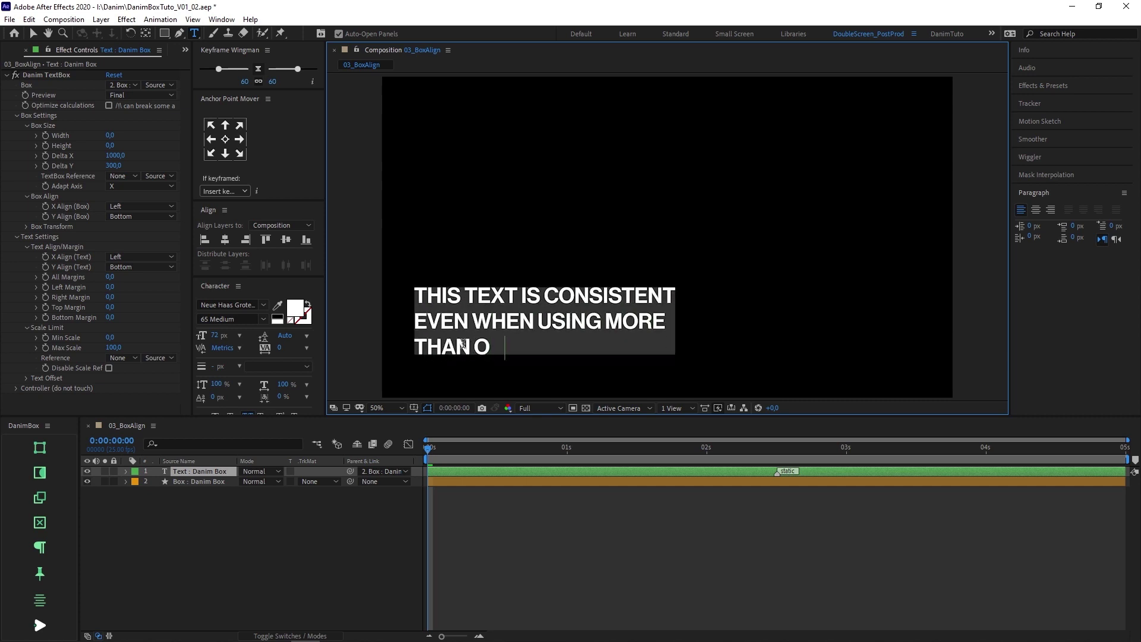
{"action": "type", "text": "INE"}
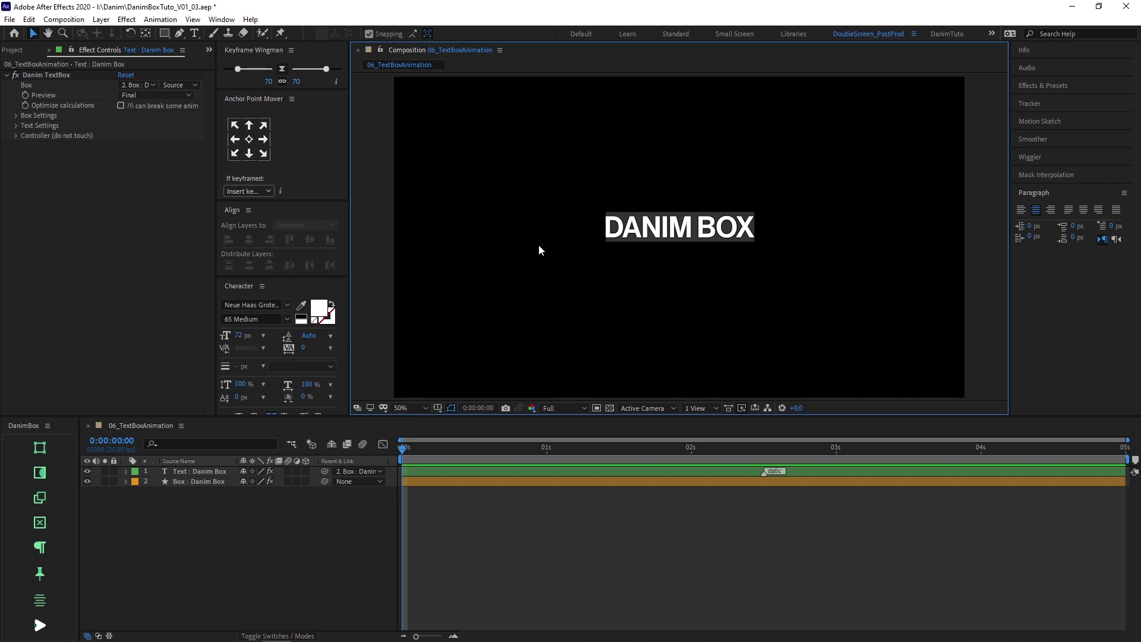
Set the text's X Move to -100 in its Text Offset settings.
{"action": "left_click", "coordinate": [16, 126]}
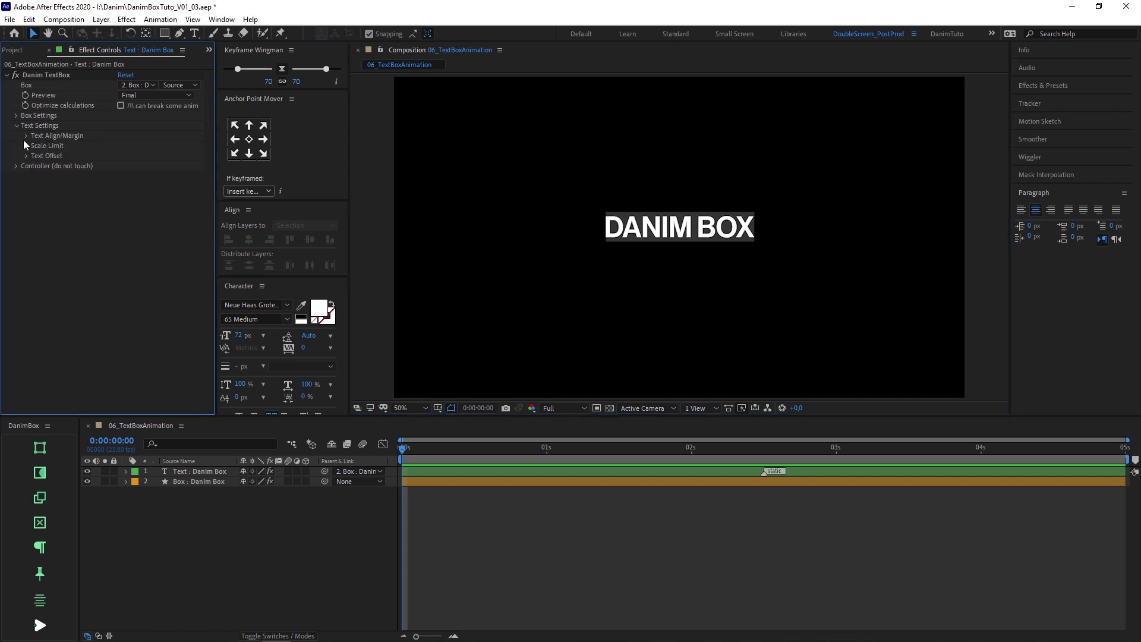
{"action": "left_click", "coordinate": [26, 155]}
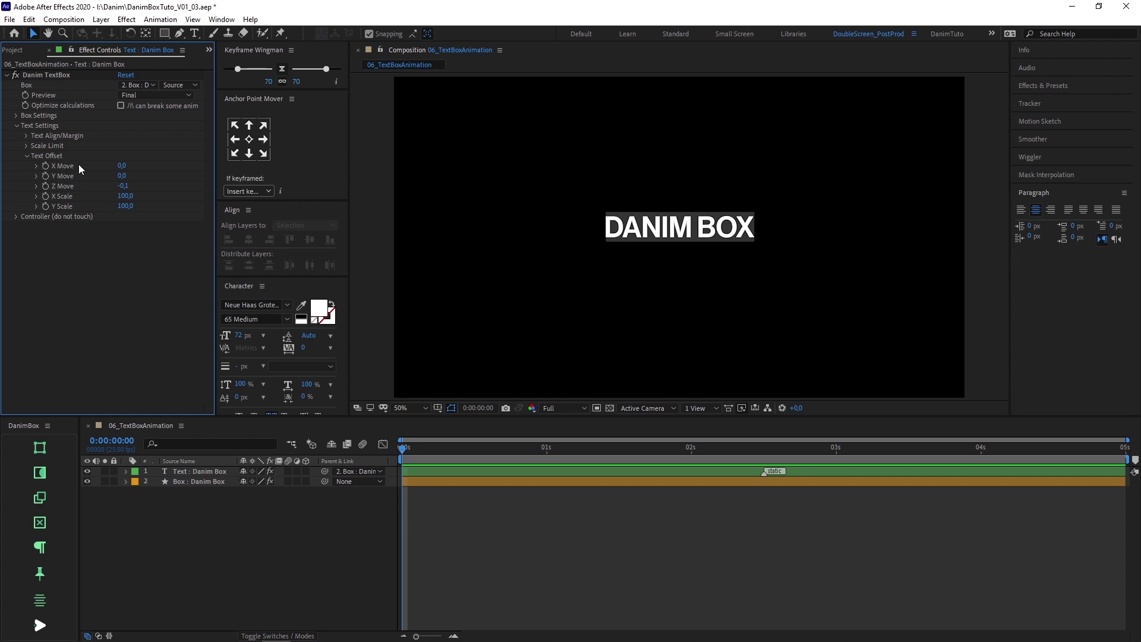
{"action": "left_click", "coordinate": [36, 166]}
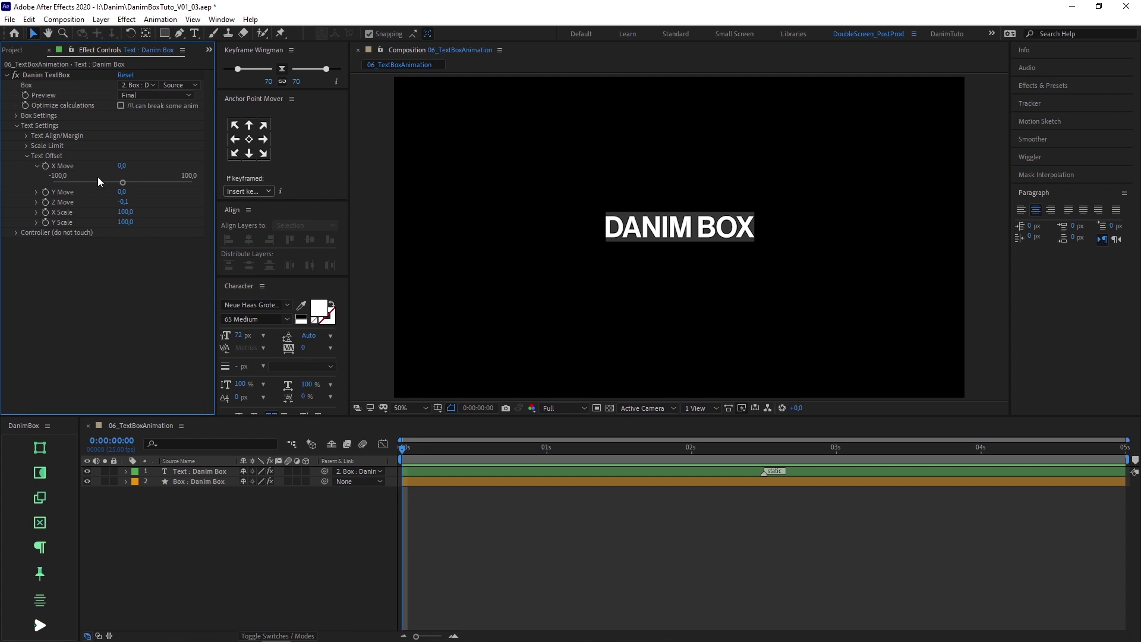
{"action": "left_click_drag", "start_coordinate": [125, 185], "coordinate": [39, 186]}
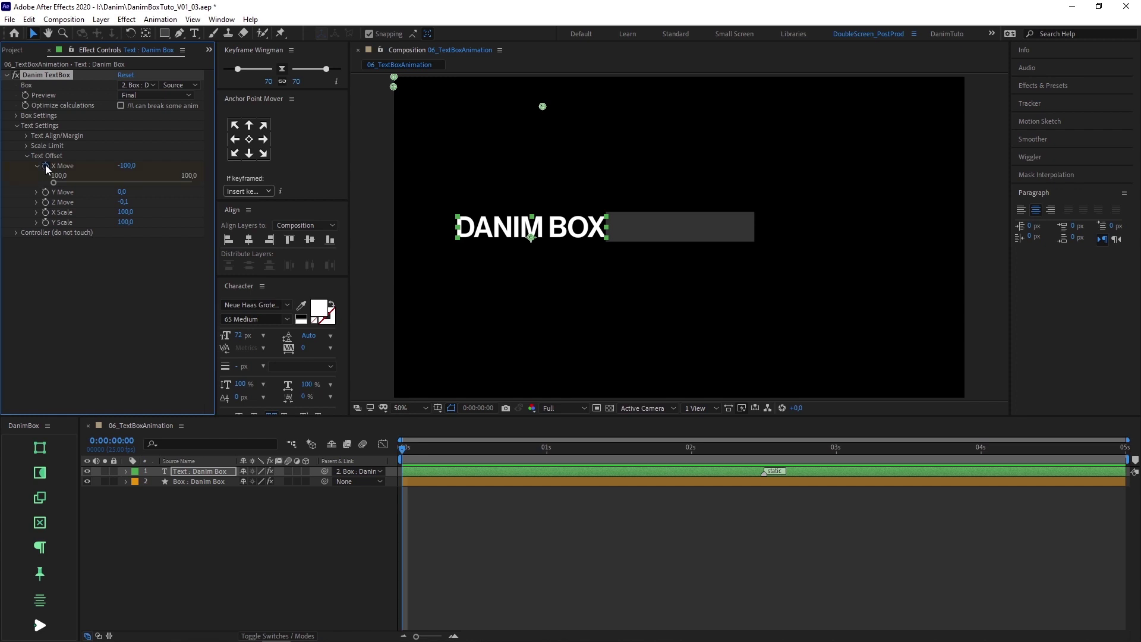
Keyframe the text's X Move from -100 at the composition start to 0 at 0:00:00:20.
{"action": "key", "text": "shift+Page_Down"}
{"action": "key", "text": "shift+Page_Down"}
{"action": "left_click", "coordinate": [45, 165]}
{"action": "left_click", "coordinate": [125, 166]}
{"action": "type", "text": "0"}
{"action": "key", "text": "Return"}
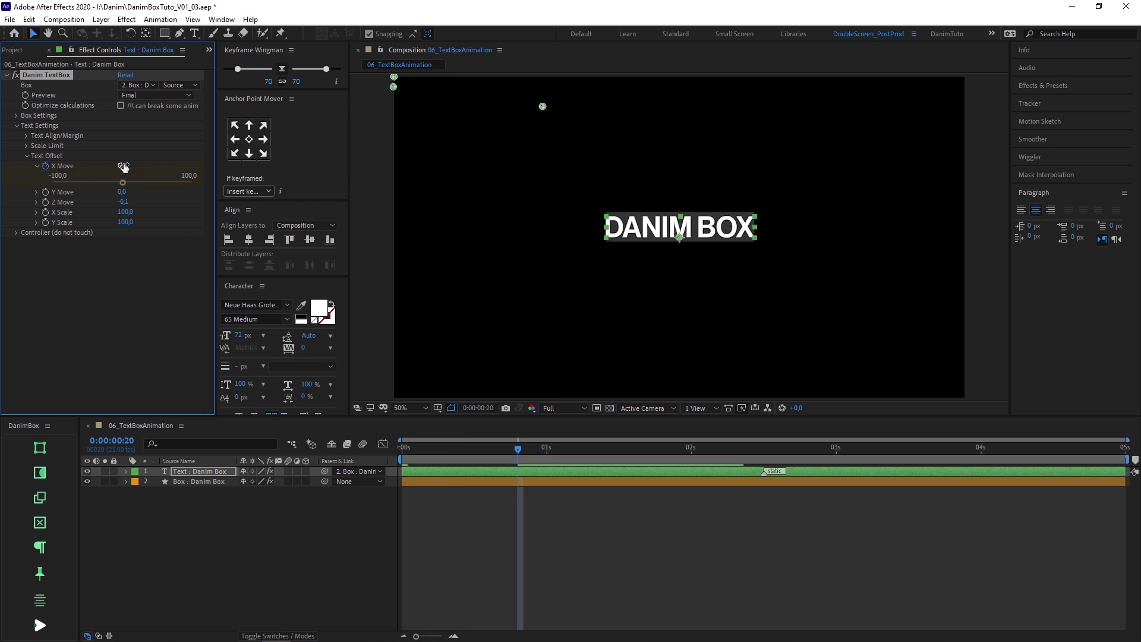
Ease both X Move keyframes with Keyframe Wingman at 70/70 and play the animation.
{"action": "key", "text": "u"}
{"action": "left_click_drag", "start_coordinate": [530, 484], "coordinate": [390, 512]}
{"action": "left_click", "coordinate": [282, 69]}
{"action": "key", "text": "space"}
{"action": "key", "text": "space"}
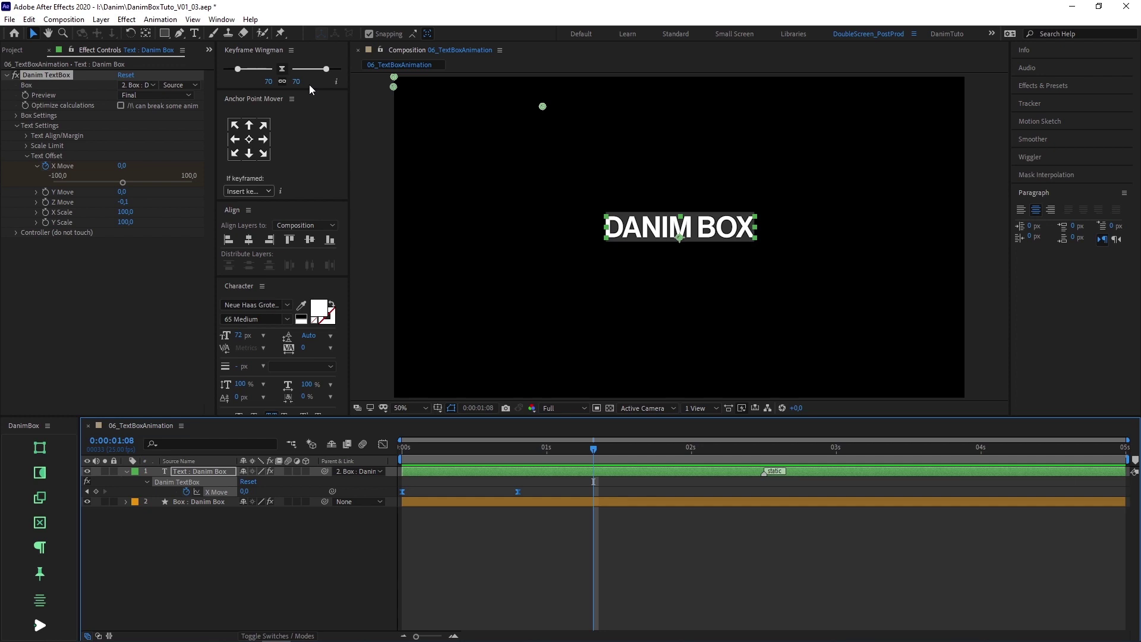
Replace the text with "THIS IS A LONGER TEXT" and play the animation.
{"action": "double_click", "coordinate": [641, 231]}
{"action": "type", "text": "THIS IS A LONGER TEXT"}
{"action": "key", "text": "KP_Enter"}
{"action": "key", "text": "v"}
{"action": "left_click", "coordinate": [651, 262]}
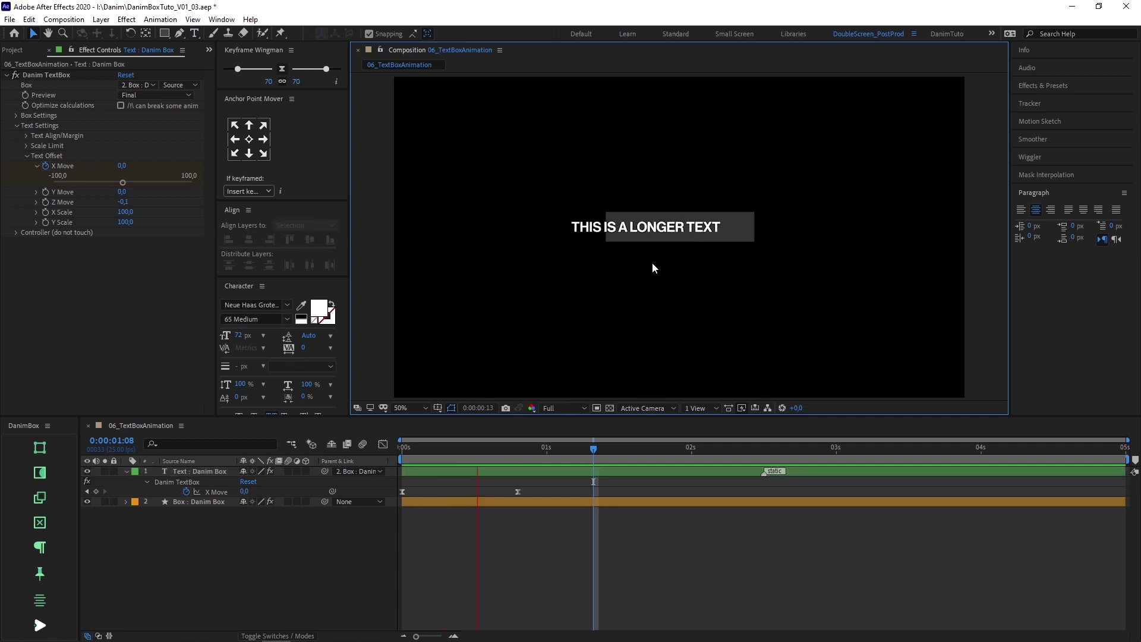
{"action": "key", "text": "space"}
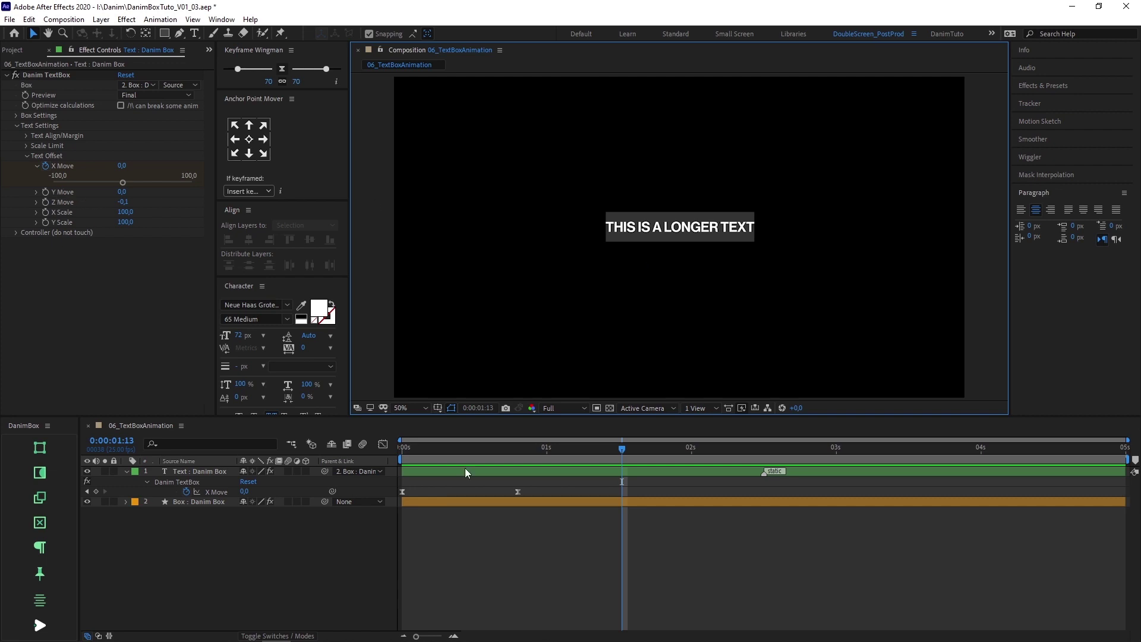
Transfer the two X Move keyframes to the text's Y Move, starting at 0:00:00:00, and play the animation.
{"action": "left_click_drag", "start_coordinate": [562, 483], "coordinate": [394, 509]}
{"action": "key", "text": "Delete"}
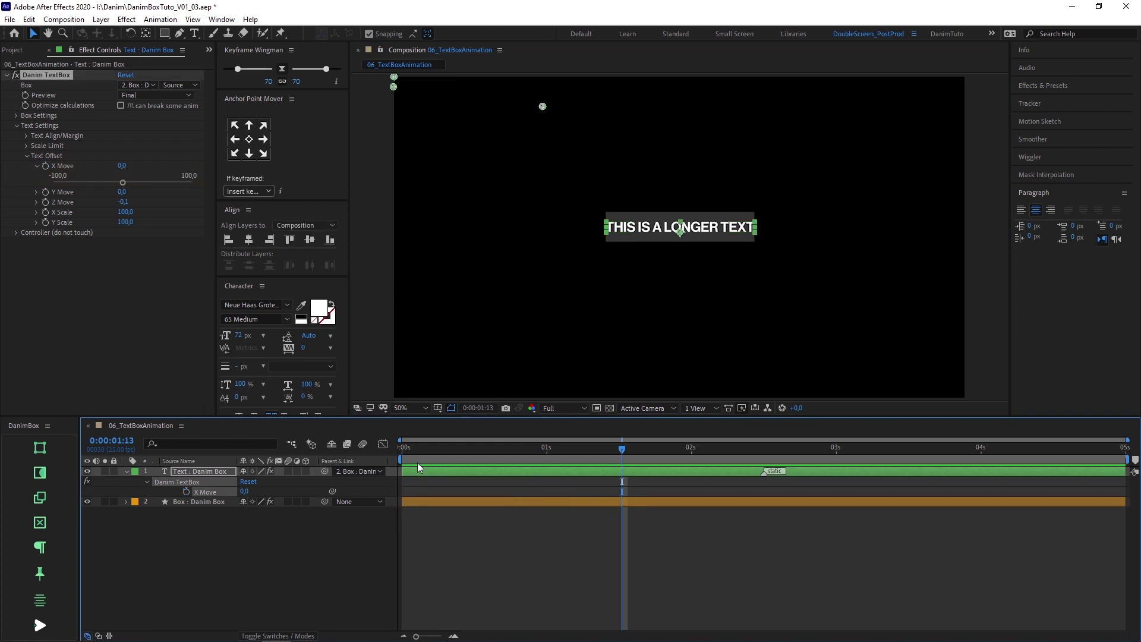
{"action": "key", "text": "Home"}
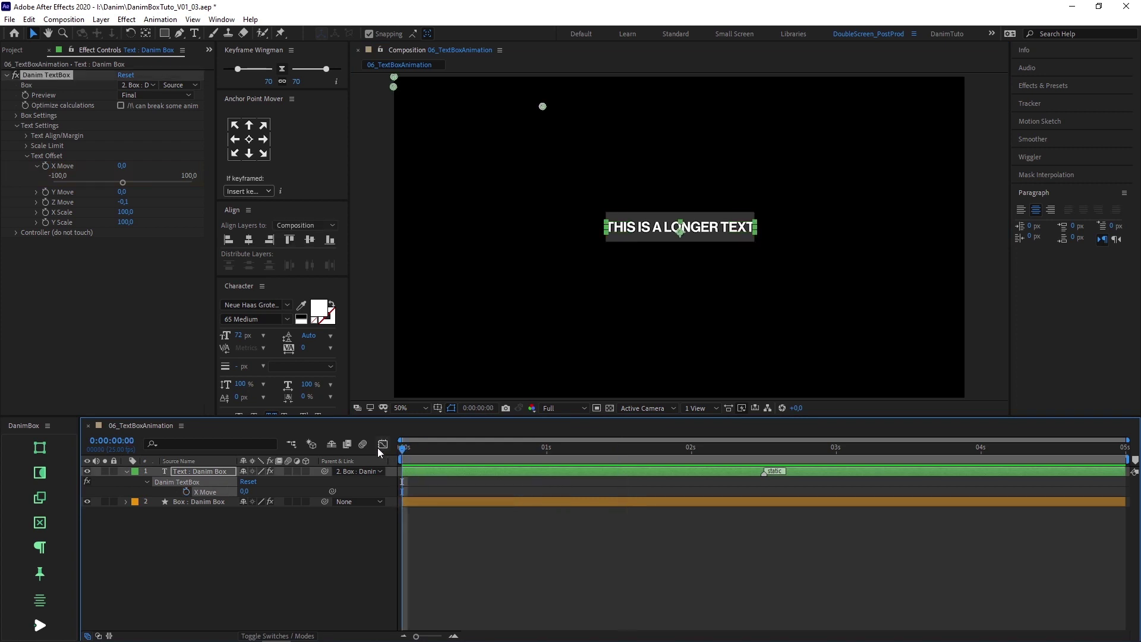
{"action": "left_click", "coordinate": [44, 194]}
{"action": "key", "text": "ctrl+v"}
{"action": "key", "text": "space"}
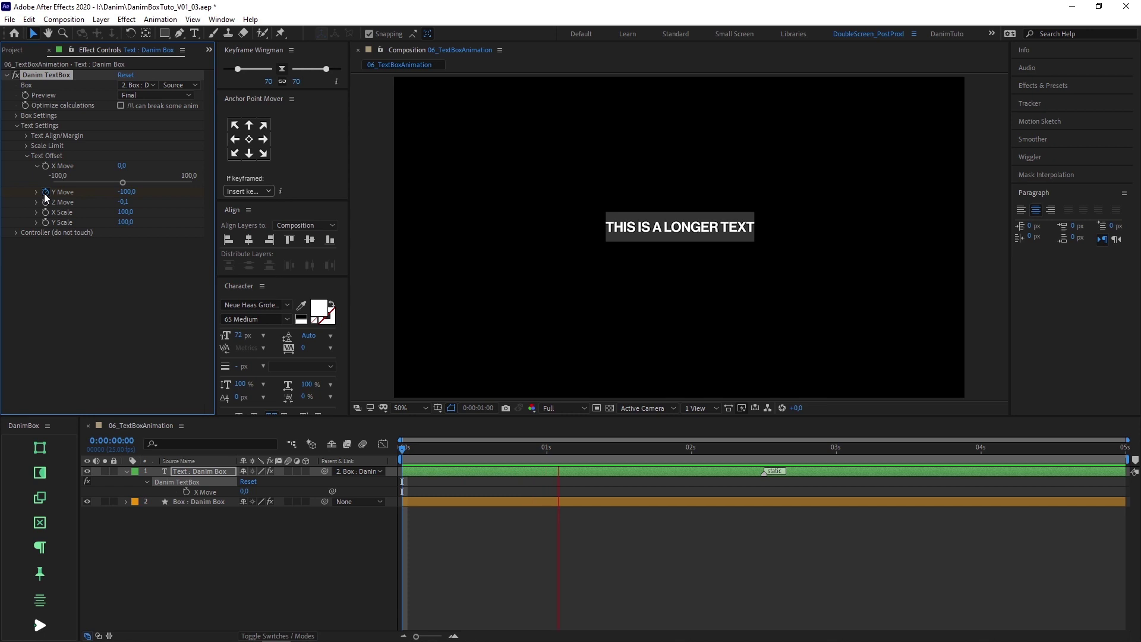
{"action": "key", "text": "space"}
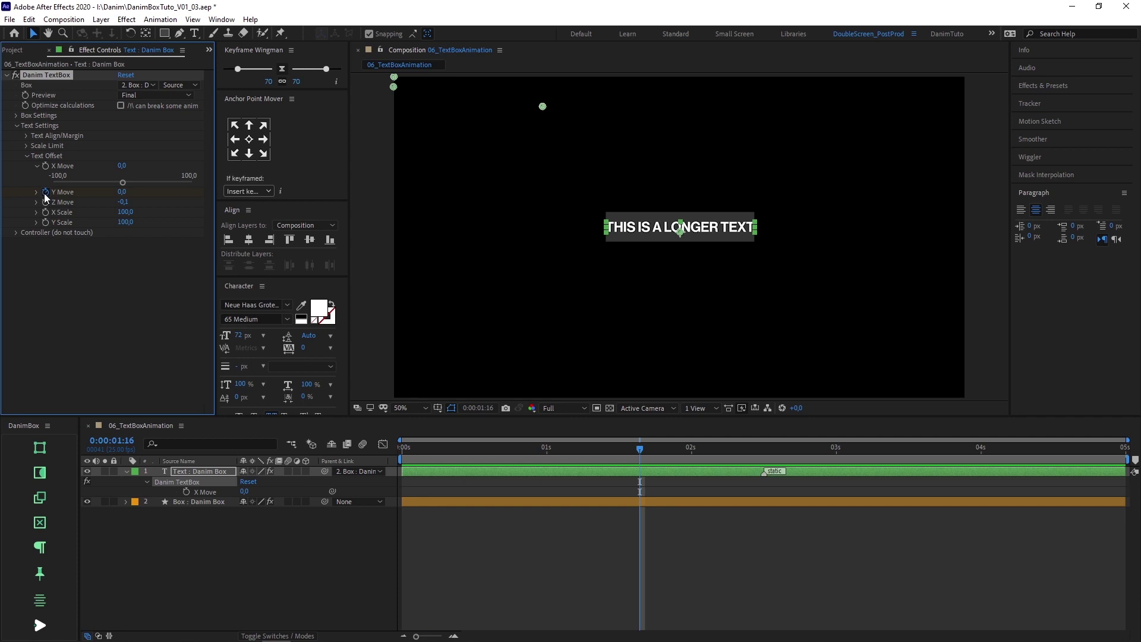
Try Box Transform X Transform values of 50 and 200, and return it to 100.
{"action": "left_click", "coordinate": [16, 116]}
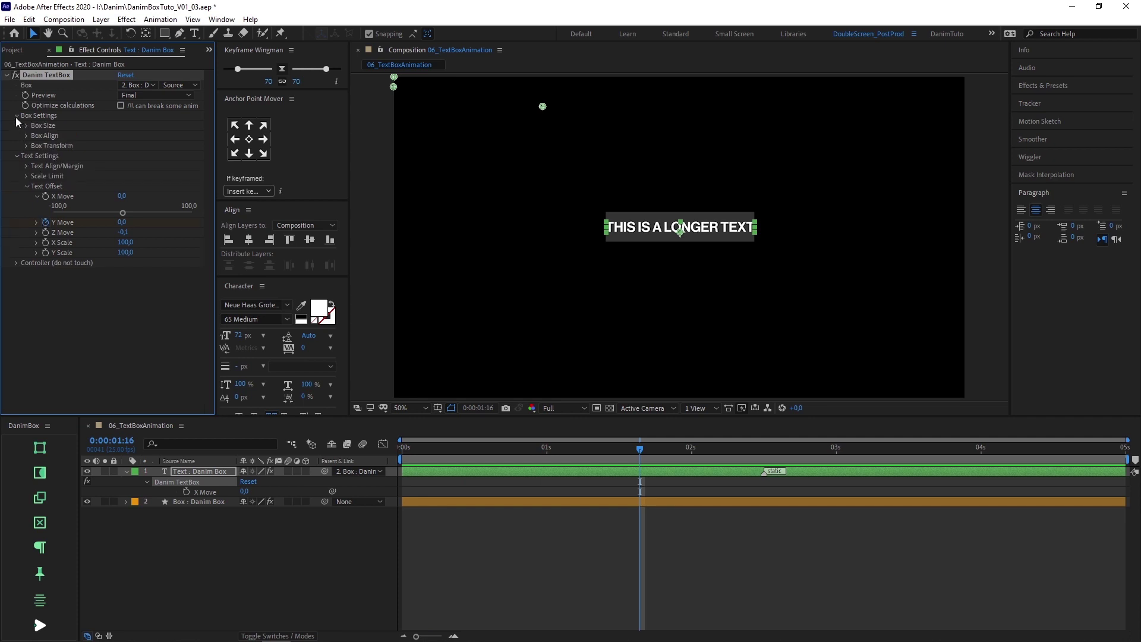
{"action": "left_click", "coordinate": [26, 147]}
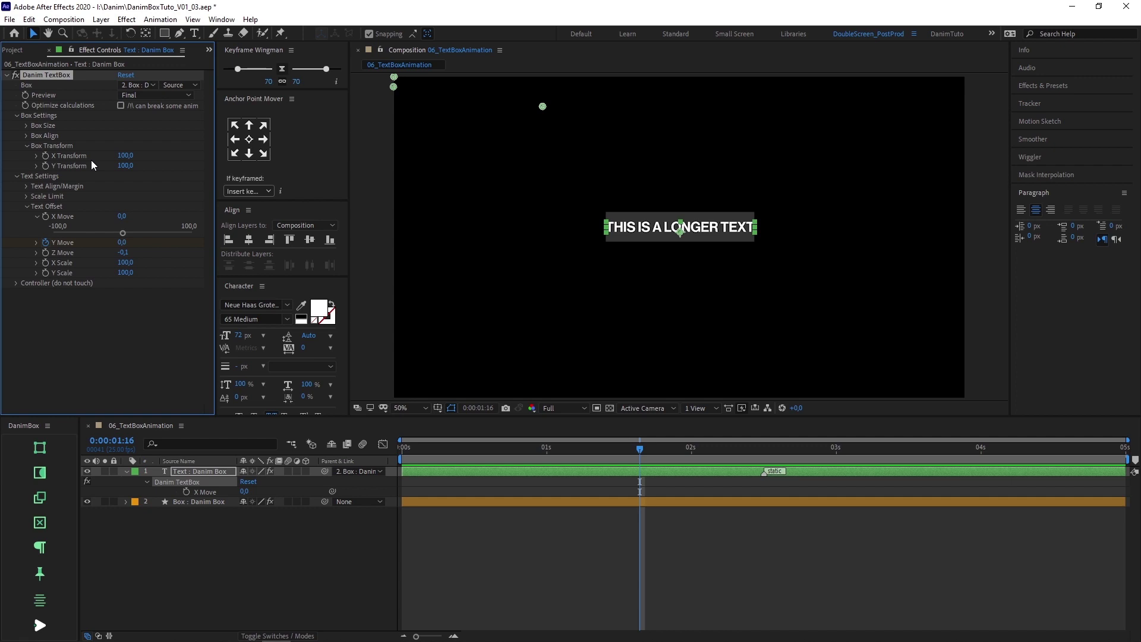
{"action": "left_click", "coordinate": [126, 156]}
{"action": "type", "text": "50"}
{"action": "key", "text": "Return"}
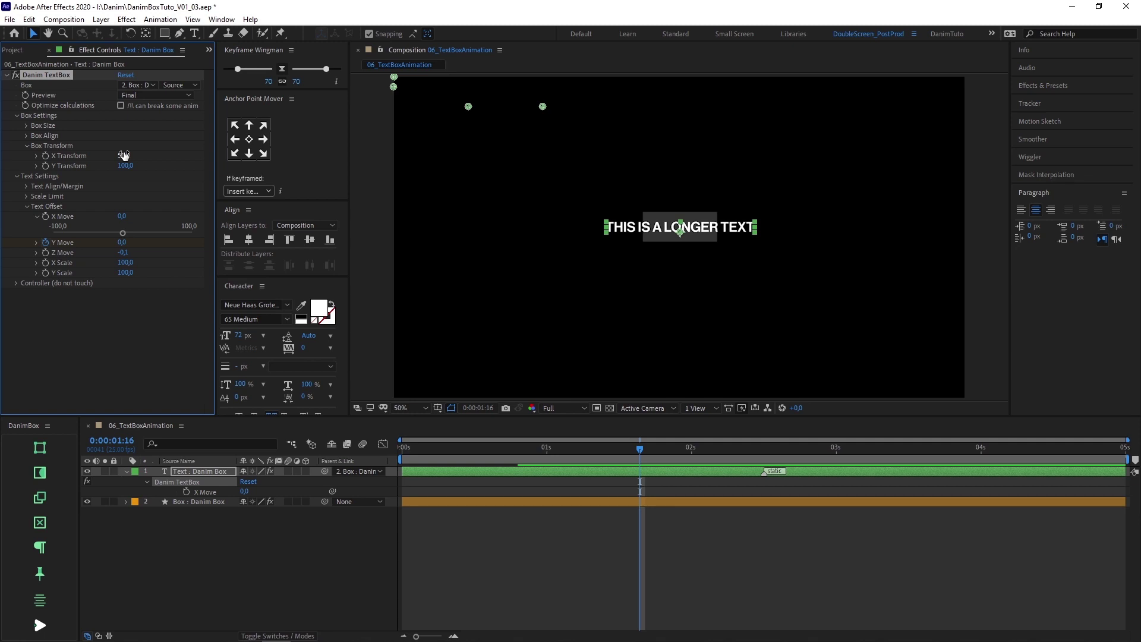
{"action": "left_click", "coordinate": [124, 155]}
{"action": "type", "text": "200"}
{"action": "key", "text": "Return"}
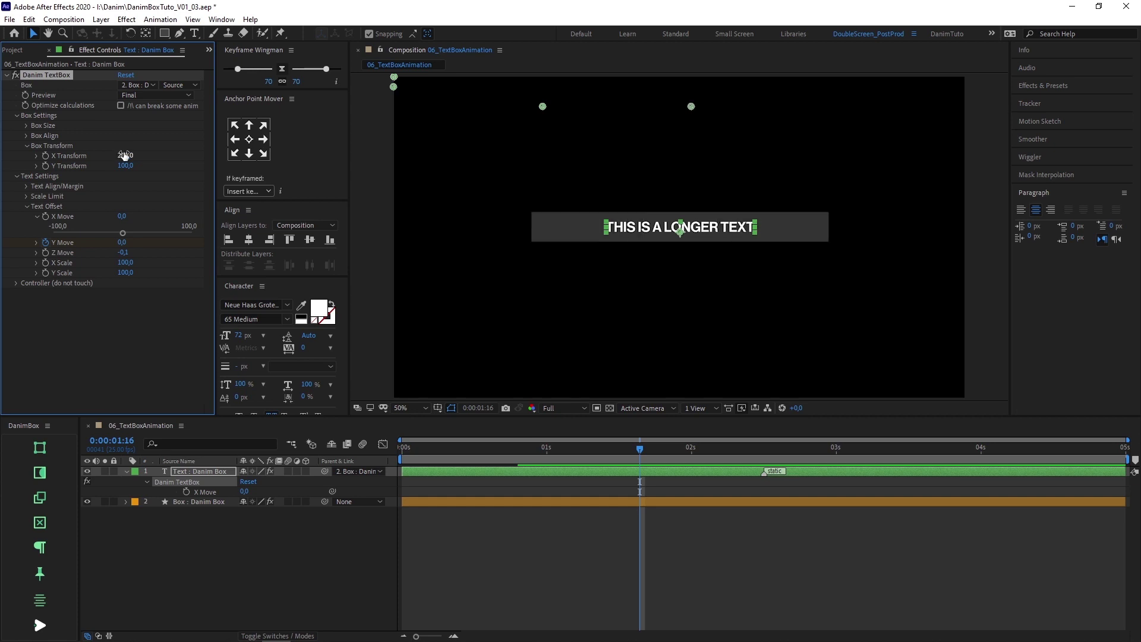
{"action": "left_click", "coordinate": [124, 155]}
{"action": "type", "text": "100"}
{"action": "key", "text": "Return"}
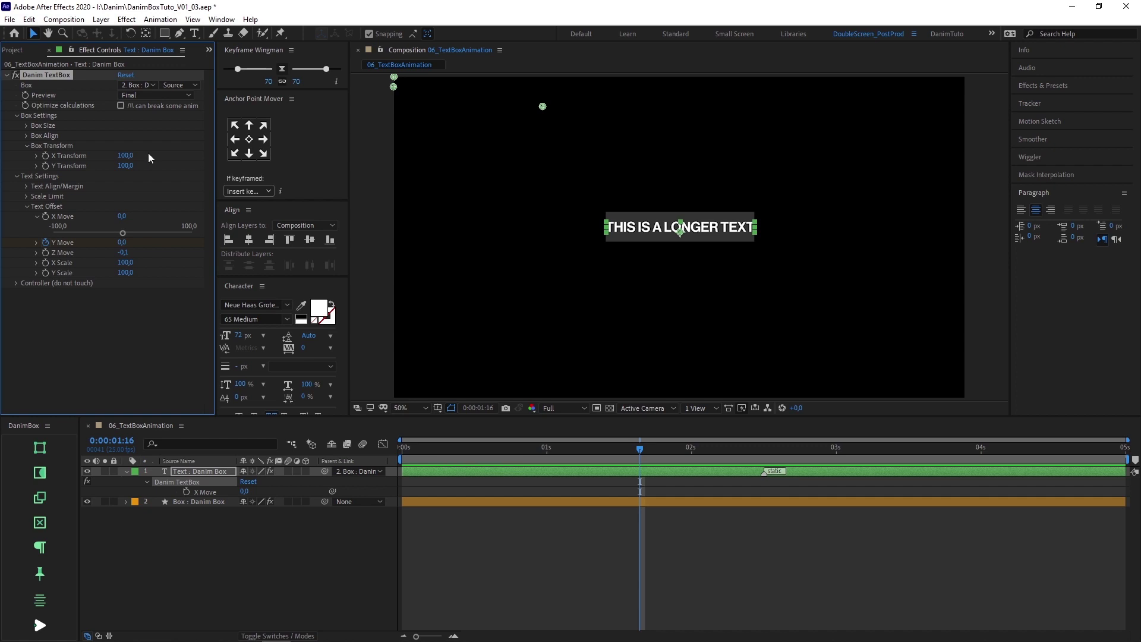
{"action": "left_click", "coordinate": [148, 152]}
Keyframe the box's Y Transform at 0 at the composition start.
{"action": "left_click_drag", "start_coordinate": [468, 453], "coordinate": [390, 459]}
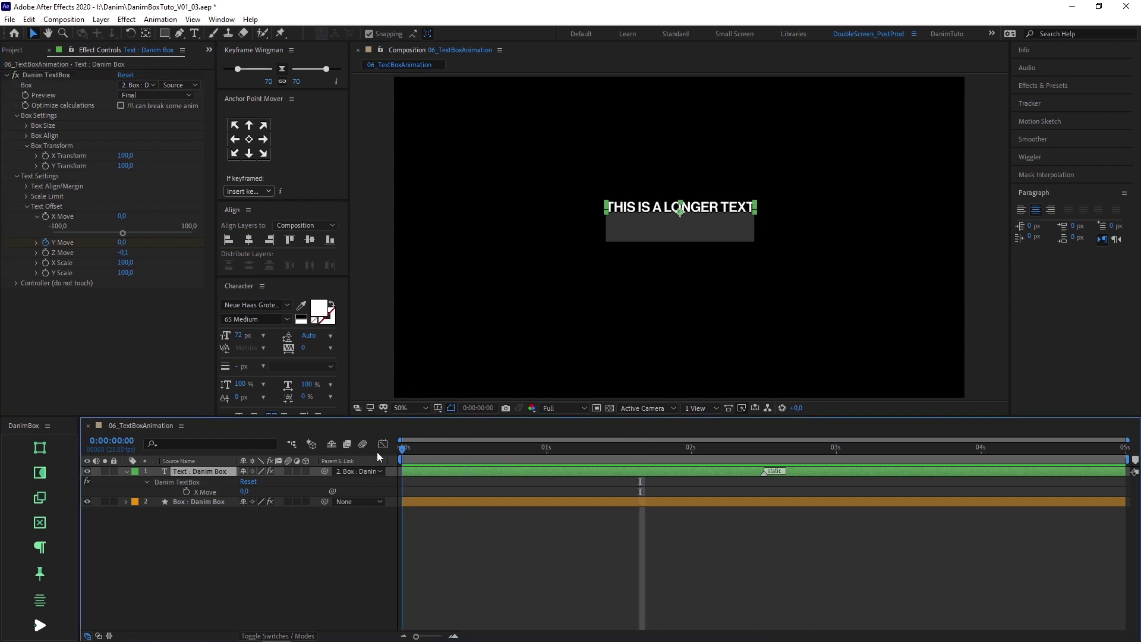
{"action": "left_click", "coordinate": [125, 166]}
{"action": "type", "text": "0"}
{"action": "key", "text": "Return"}
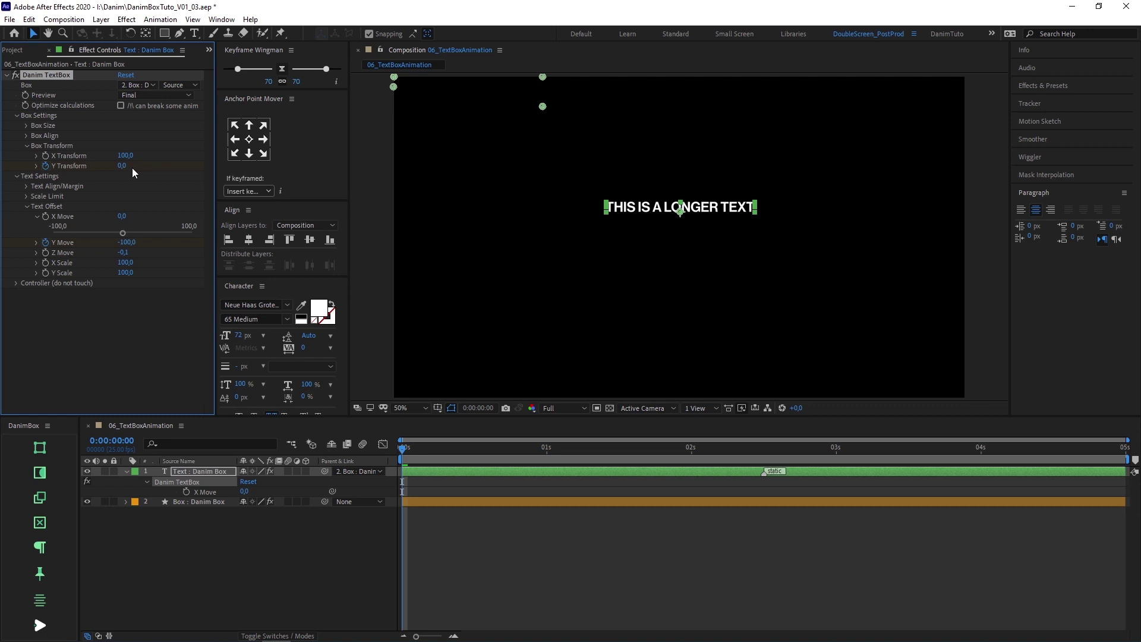
Add a box Y Transform keyframe of 100 at 0:00:00:20.
{"action": "key", "text": "shift+Page_Down"}
{"action": "key", "text": "shift+Page_Down"}
{"action": "left_click", "coordinate": [125, 167]}
{"action": "type", "text": "100"}
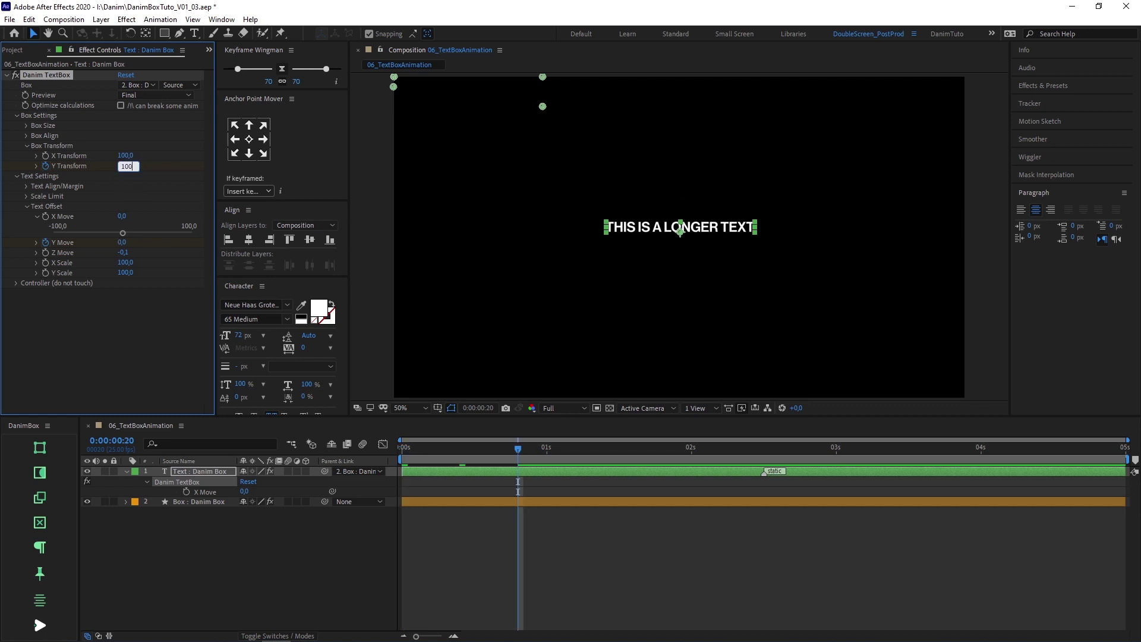
{"action": "key", "text": "Return"}
{"action": "left_click", "coordinate": [148, 168]}
Ease all Y Transform and Y Move keyframes with Keyframe Wingman at 70/70 and play the animation.
{"action": "key", "text": "u"}
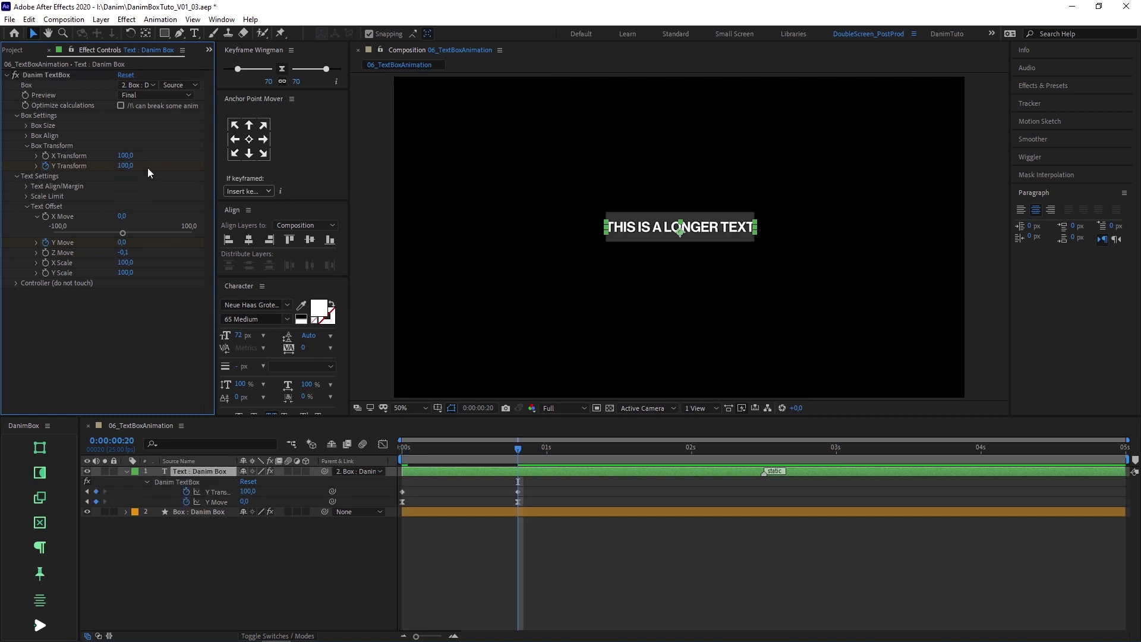
{"action": "left_click_drag", "start_coordinate": [535, 480], "coordinate": [395, 530]}
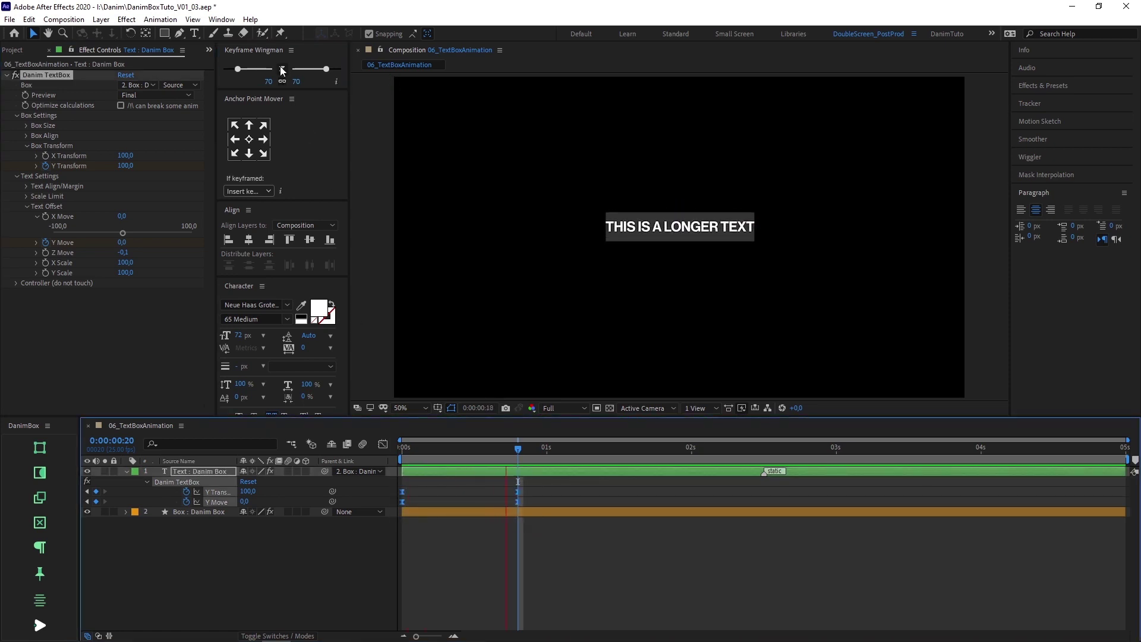
{"action": "key", "text": "space"}
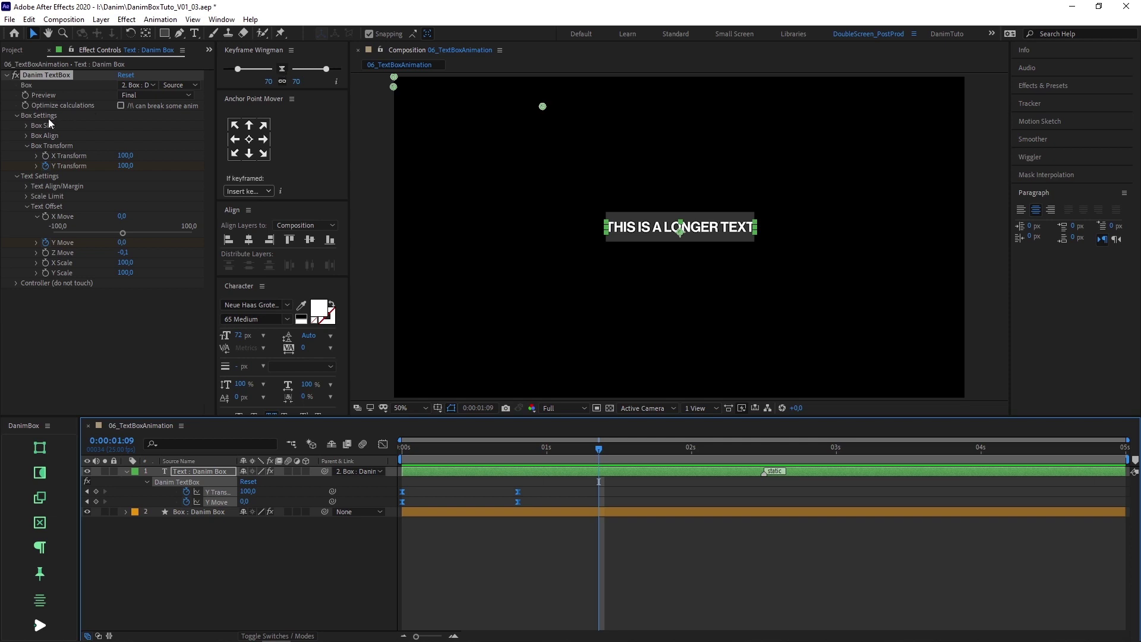
Set the box's Y Align to Top and play the animation.
{"action": "left_click", "coordinate": [26, 135]}
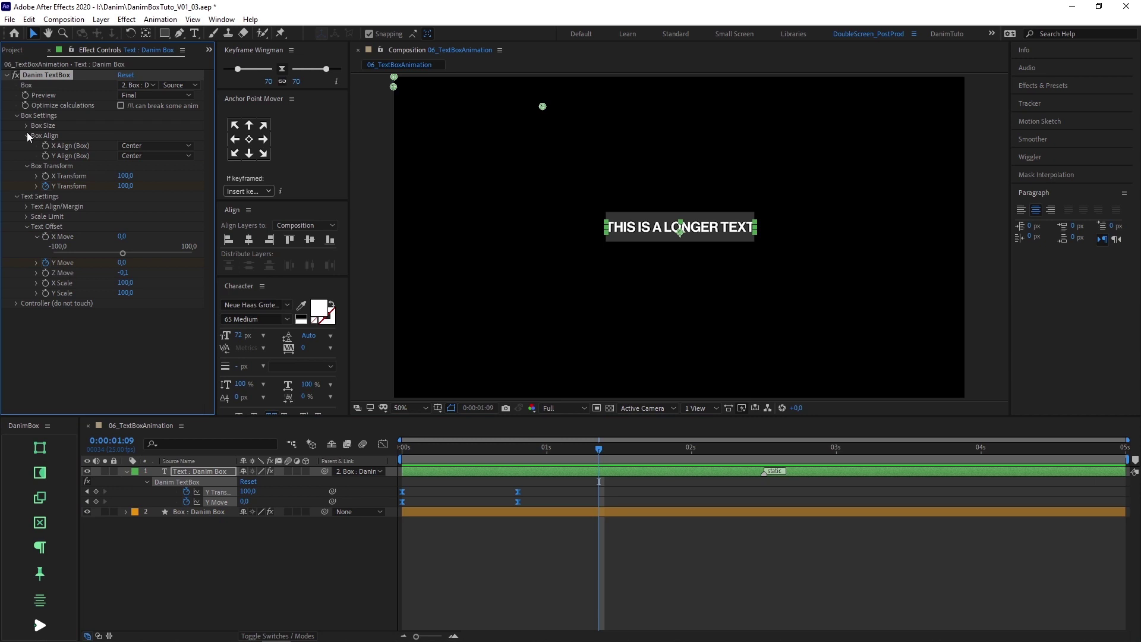
{"action": "left_click", "coordinate": [174, 156]}
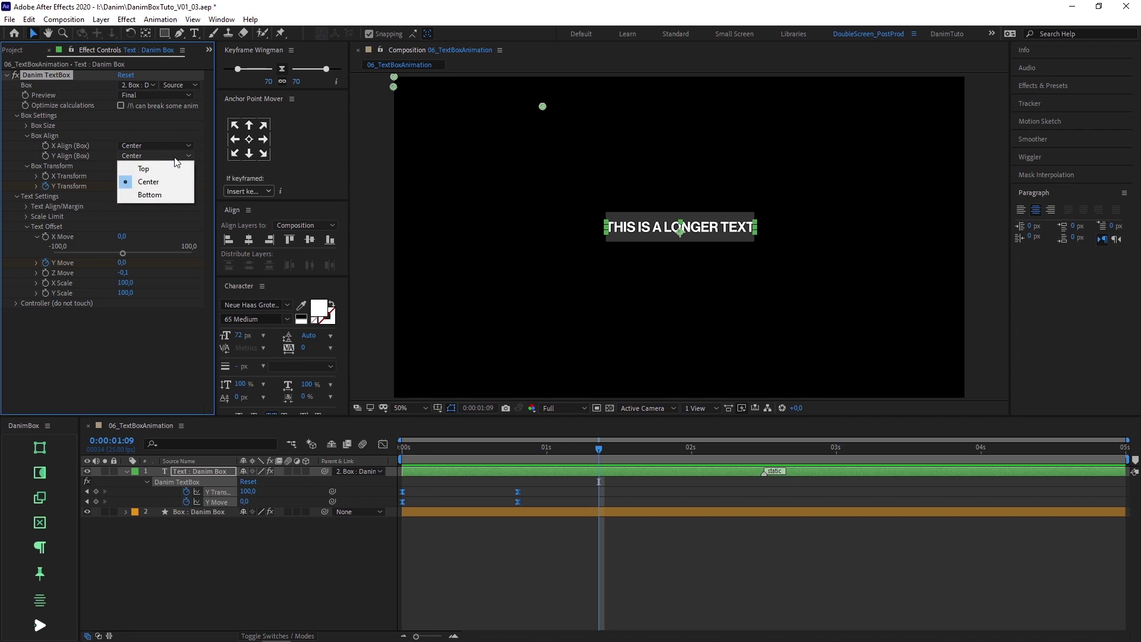
{"action": "left_click", "coordinate": [174, 168]}
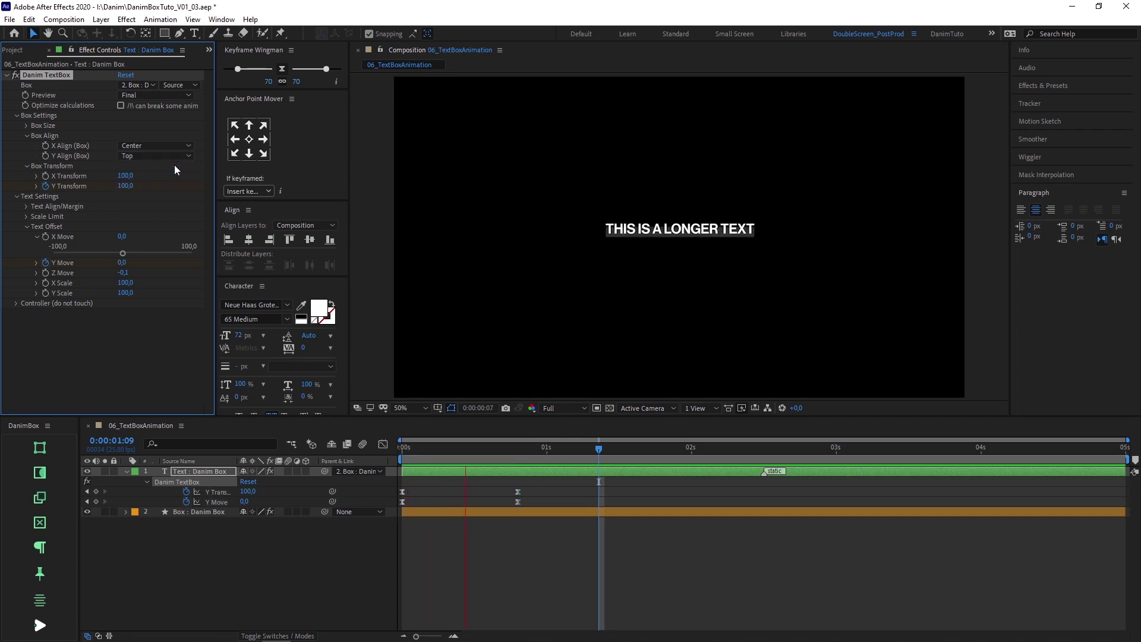
{"action": "key", "text": "space"}
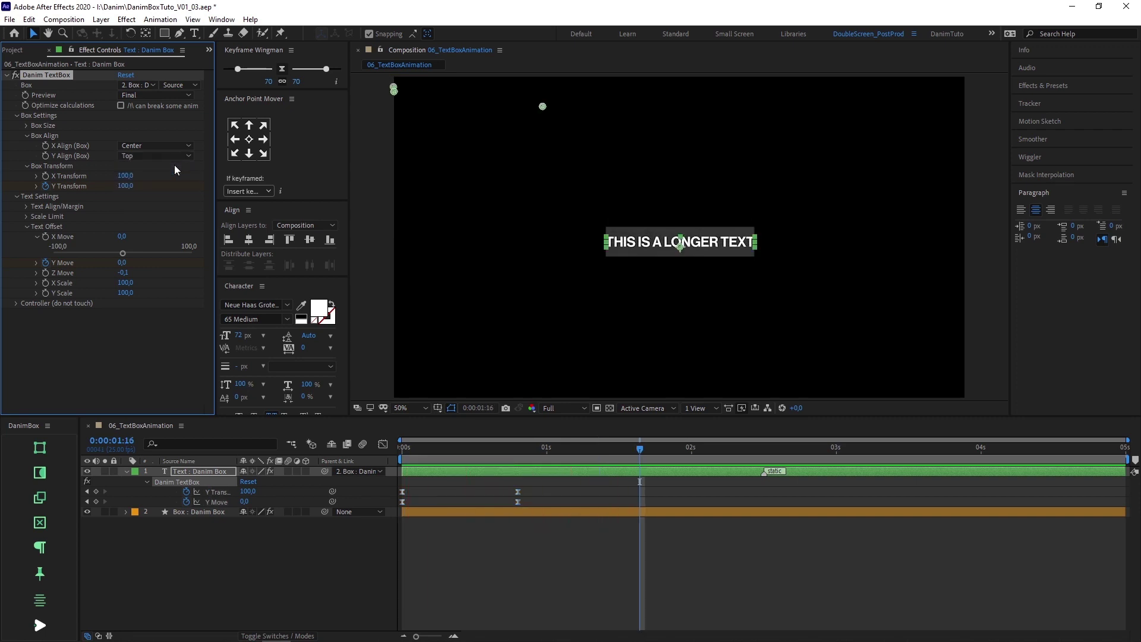
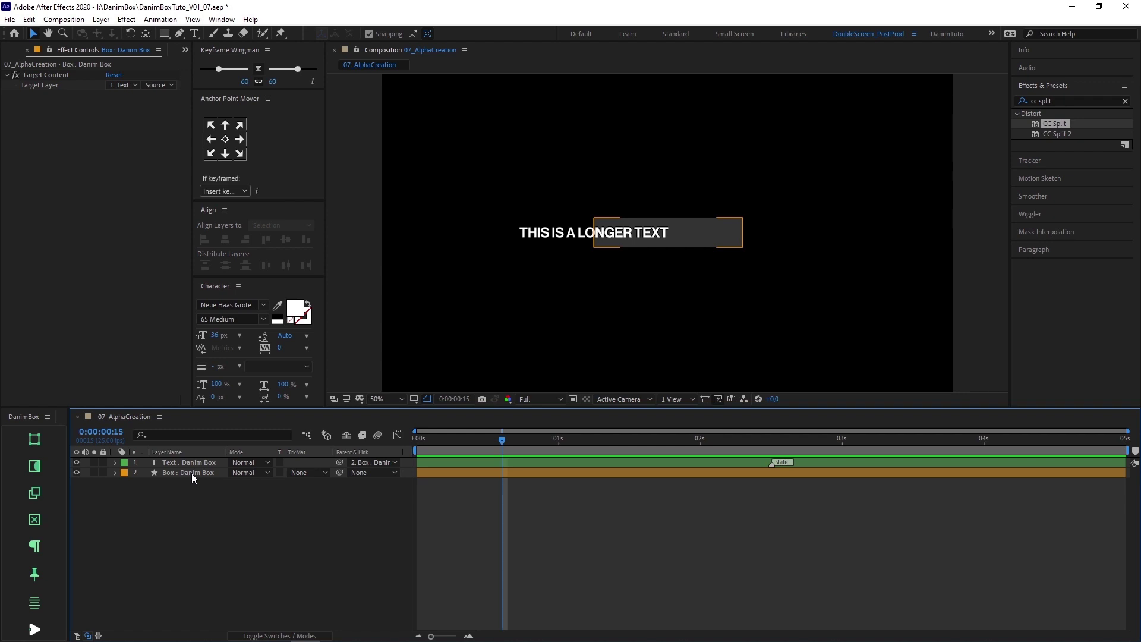
Create a DanimBox alpha matte for the text layer in 07_AlphaCreation and play the animation.
{"action": "left_click", "coordinate": [179, 466]}
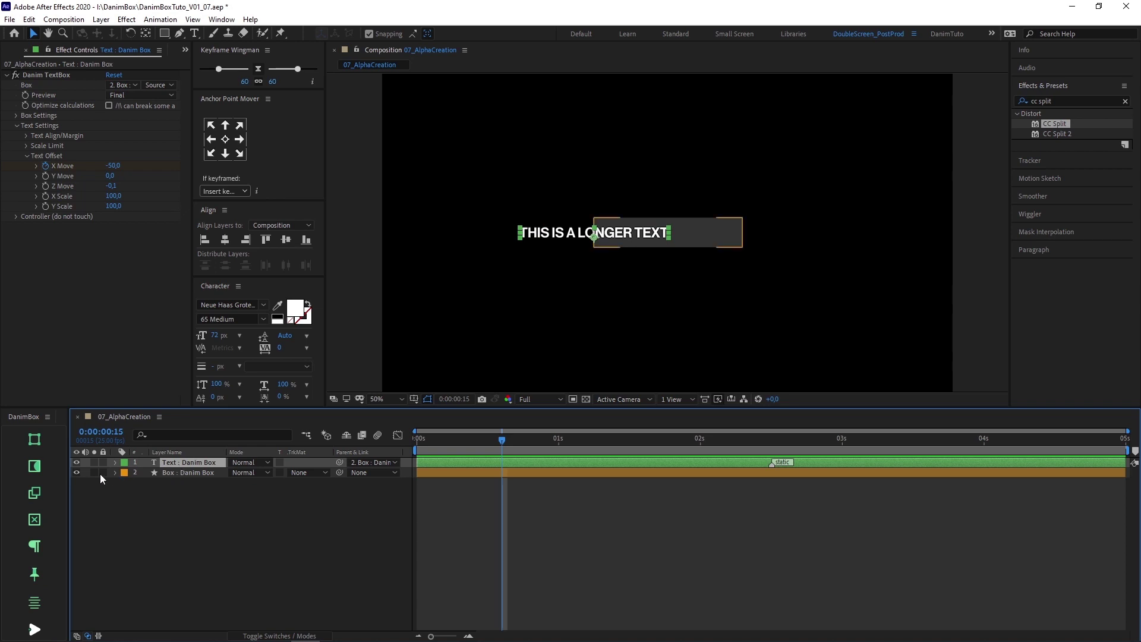
{"action": "left_click", "coordinate": [30, 474]}
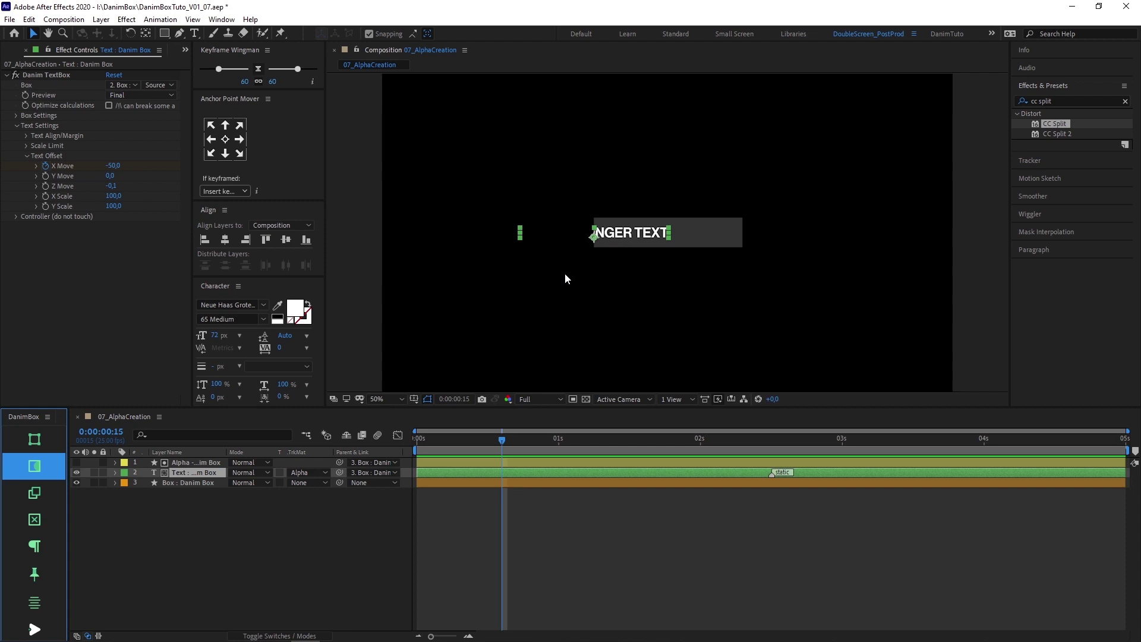
{"action": "key", "text": "space"}
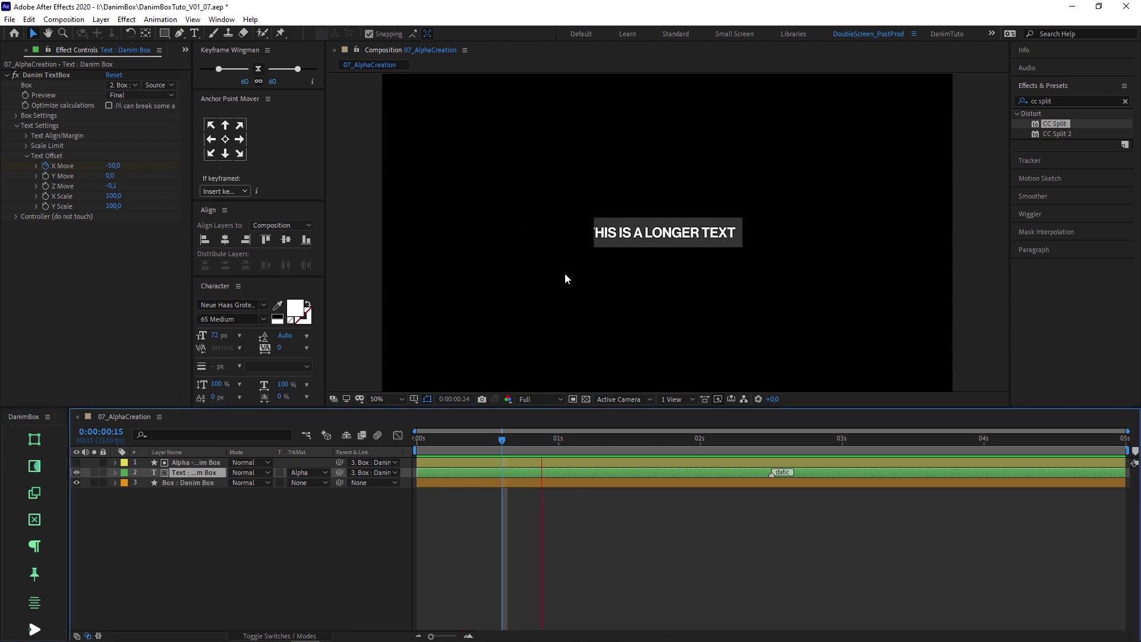
{"action": "key", "text": "space"}
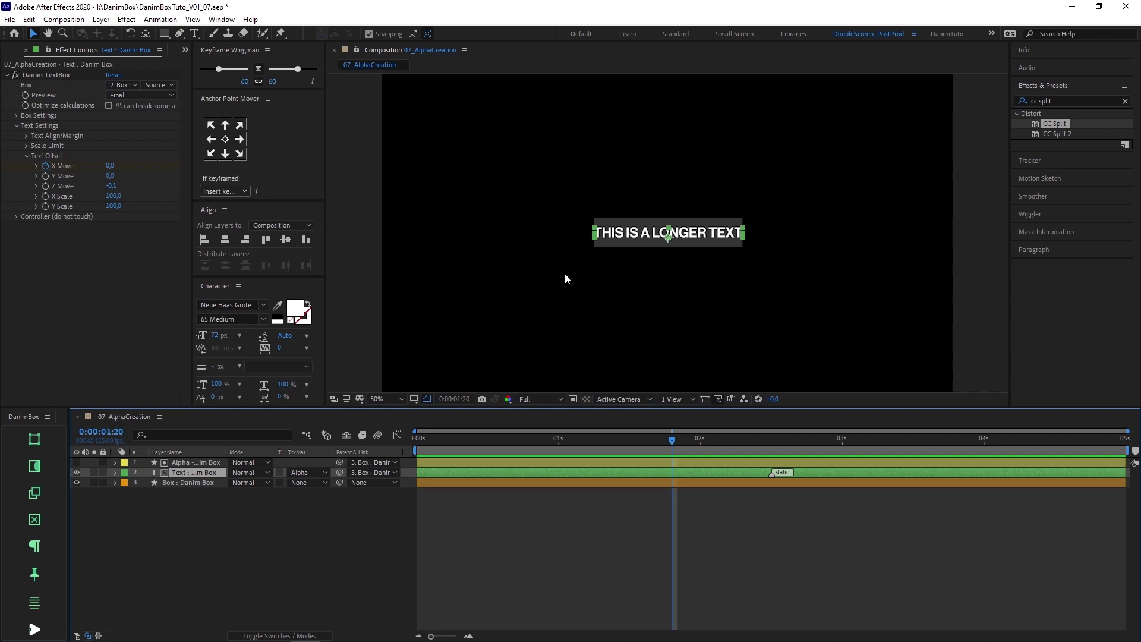
Apply the CC Split effect to the box layer and set its Split to 30.
{"action": "left_click", "coordinate": [192, 482]}
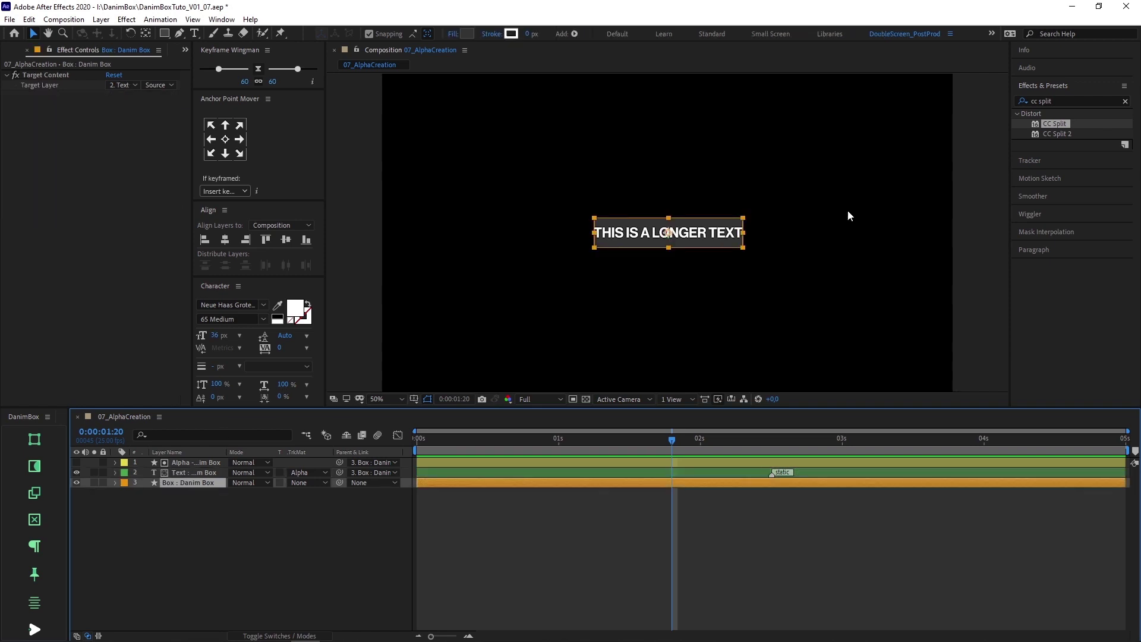
{"action": "double_click", "coordinate": [1054, 125]}
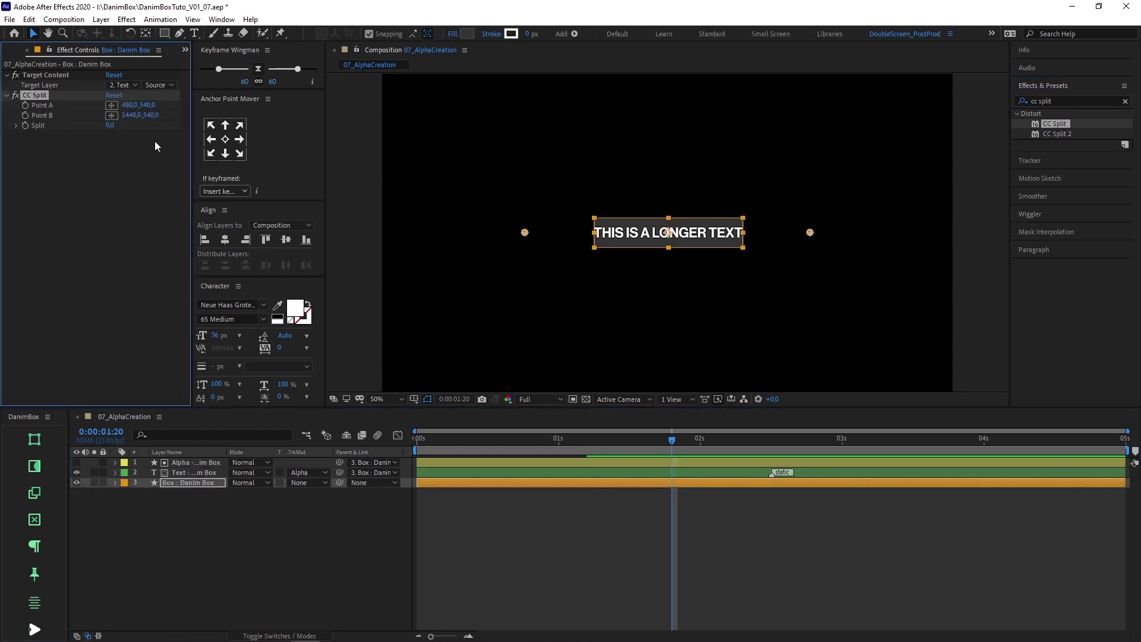
{"action": "left_click", "coordinate": [111, 125]}
{"action": "type", "text": "30"}
{"action": "key", "text": "Return"}
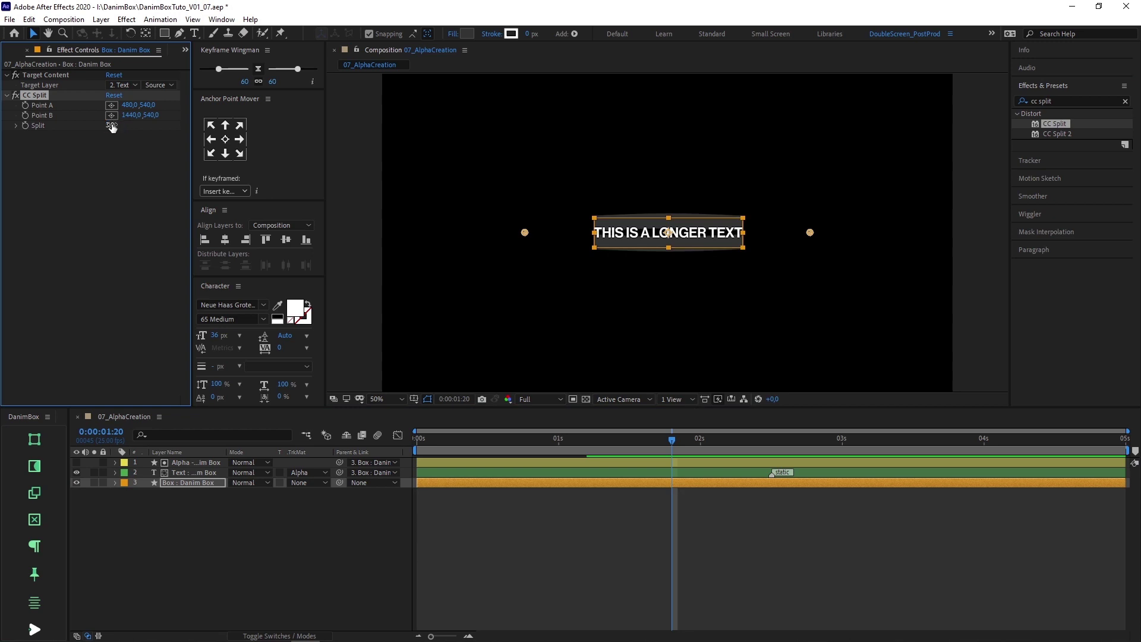
Run DanimBox's alpha matte function on the alpha layer of the box with the CC Split effect.
{"action": "left_click", "coordinate": [353, 249]}
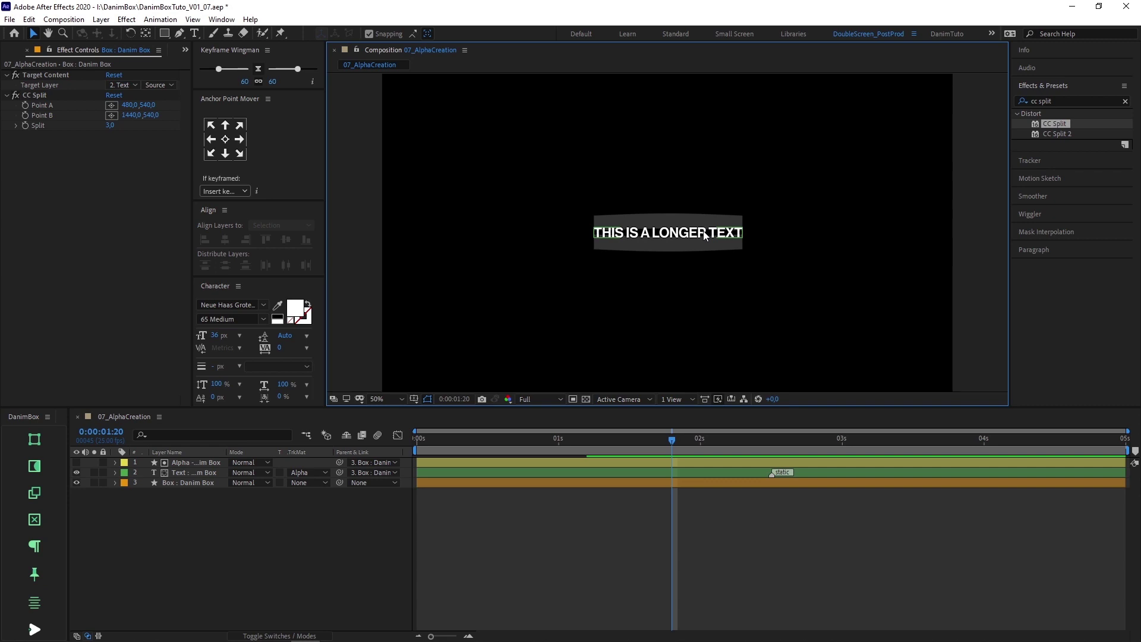
{"action": "key", "text": "Escape"}
{"action": "left_click", "coordinate": [193, 463]}
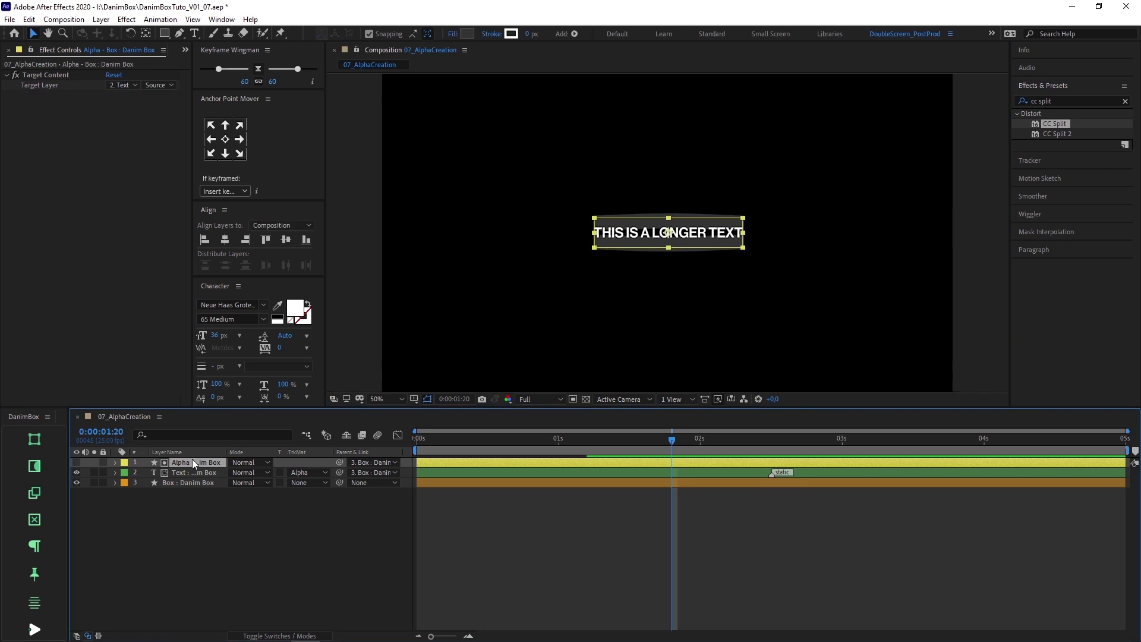
{"action": "left_click", "coordinate": [42, 465]}
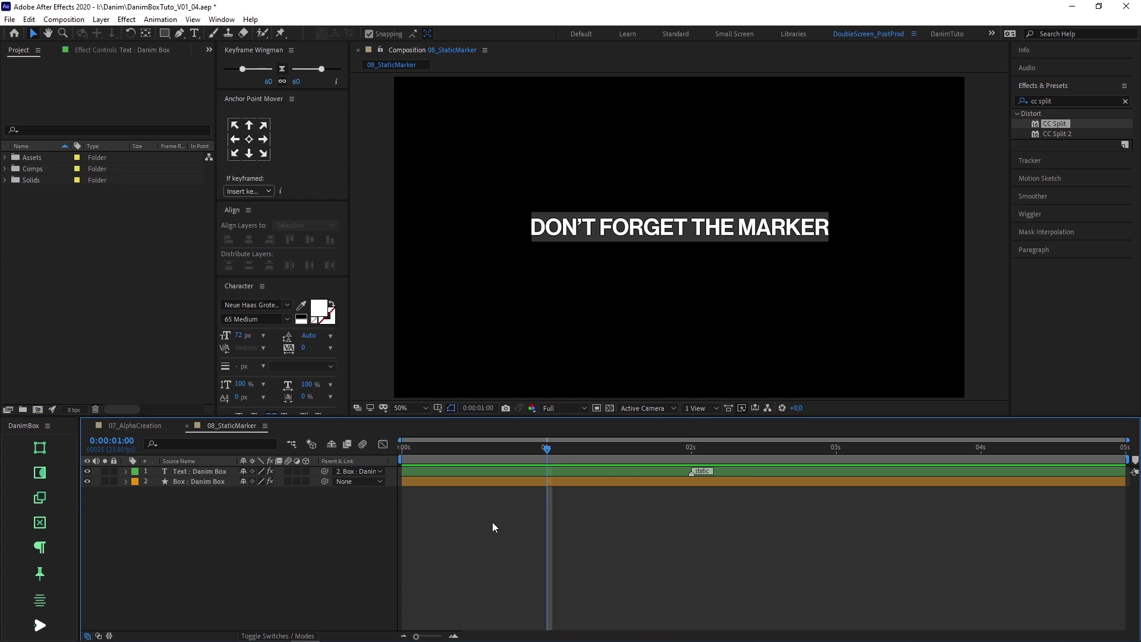
Reveal the text layer's Evolution_(%)_In keyframes in 08_StaticMarker and play the animation.
{"action": "left_click", "coordinate": [692, 470]}
{"action": "left_click", "coordinate": [671, 470]}
{"action": "key", "text": "u"}
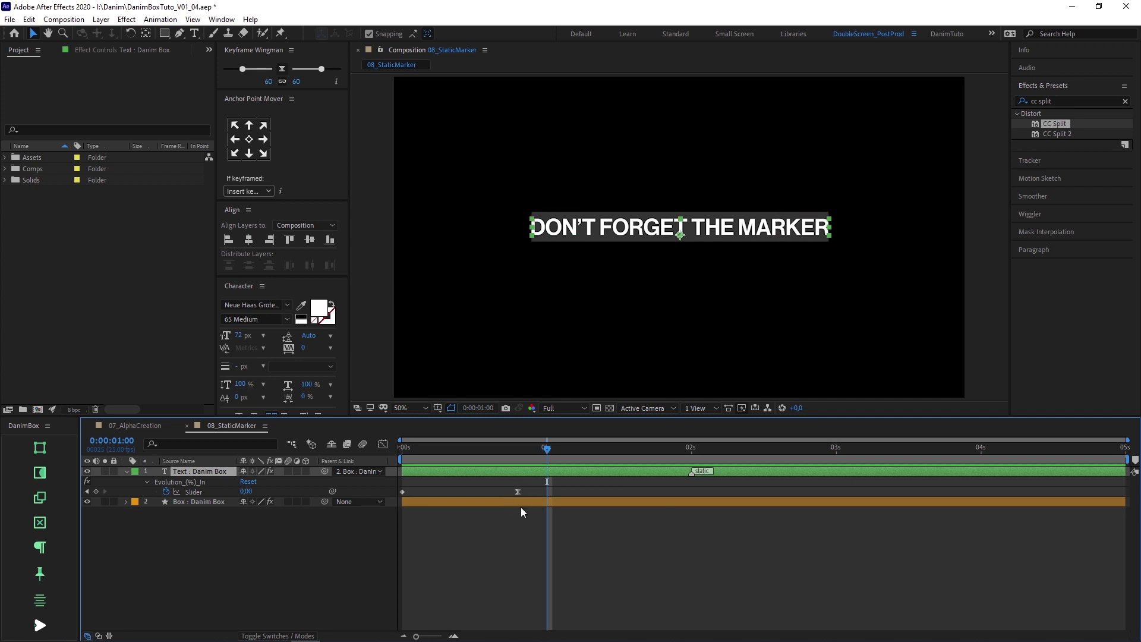
{"action": "key", "text": "space"}
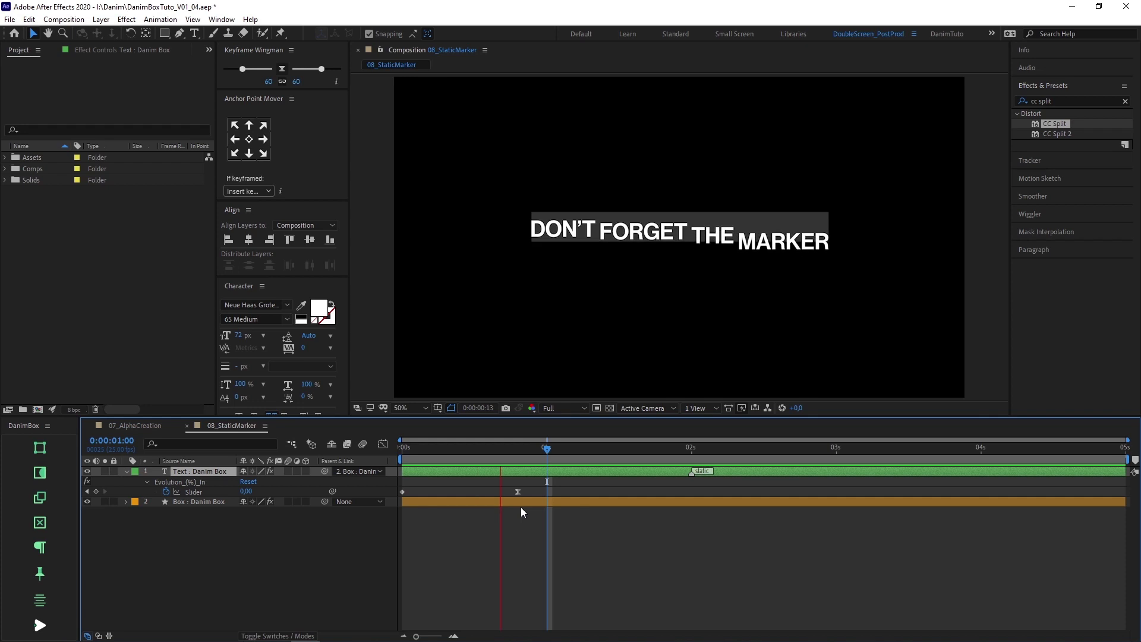
{"action": "key", "text": "space"}
Try the static marker ahead of the last Evolution_(%)_In keyframe, play the animation, and return the marker to 2 seconds.
{"action": "mouse_move", "coordinate": [691, 471]}
{"action": "left_mouse_down"}
{"action": "mouse_move", "coordinate": [617, 472]}
{"action": "mouse_move", "coordinate": [747, 480]}
{"action": "mouse_move", "coordinate": [599, 472]}
{"action": "left_mouse_up"}
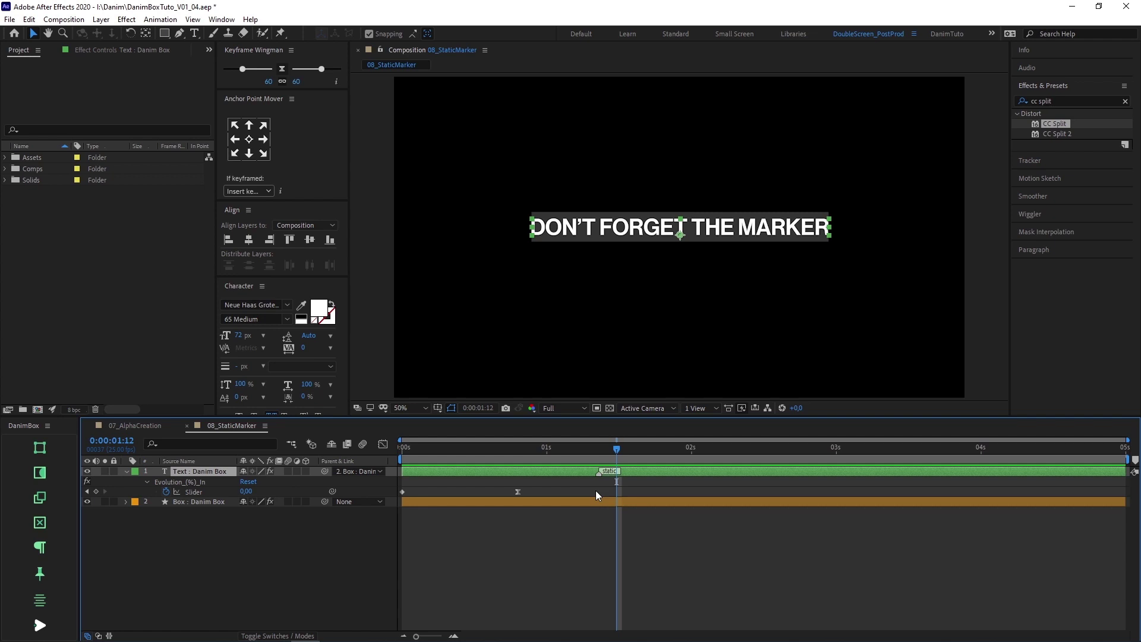
{"action": "left_click_drag", "start_coordinate": [599, 472], "coordinate": [466, 471]}
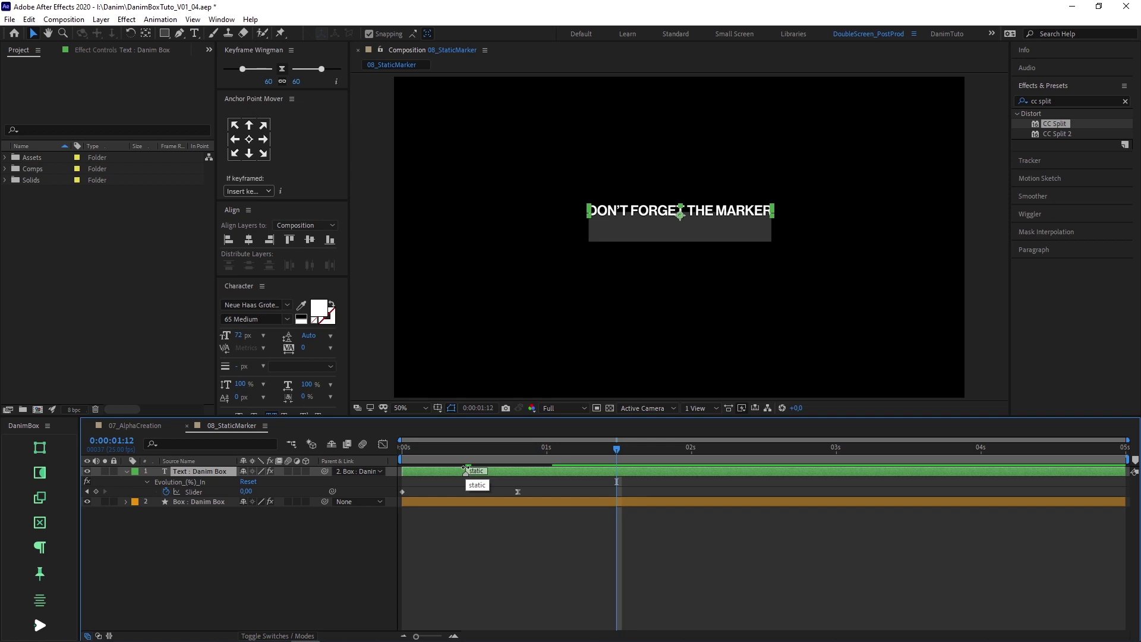
{"action": "key", "text": "space"}
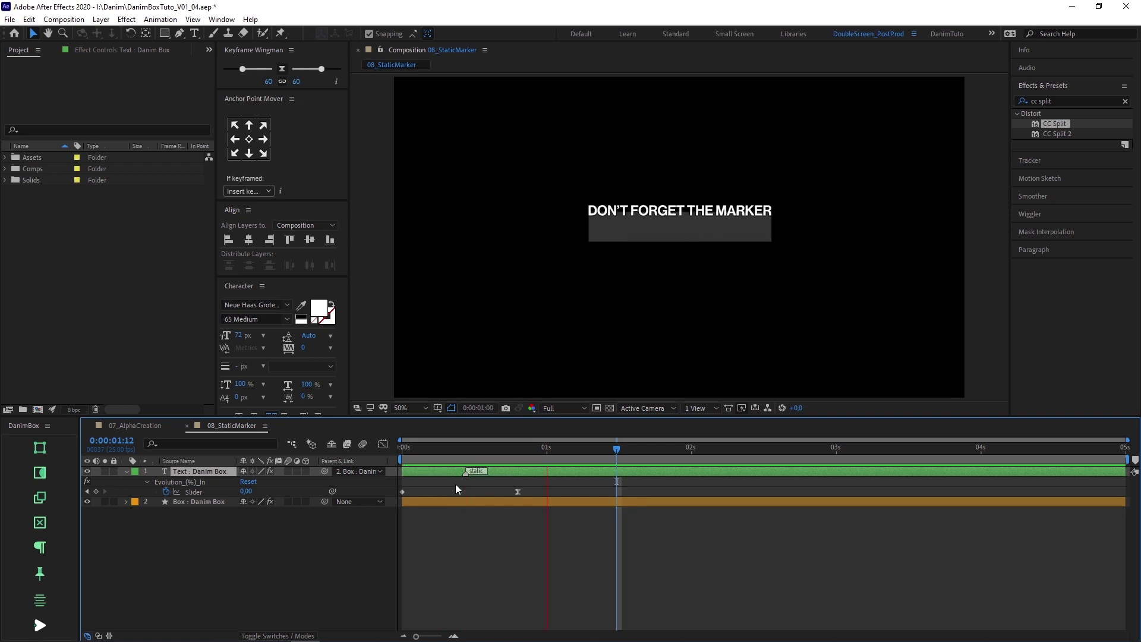
{"action": "key", "text": "space"}
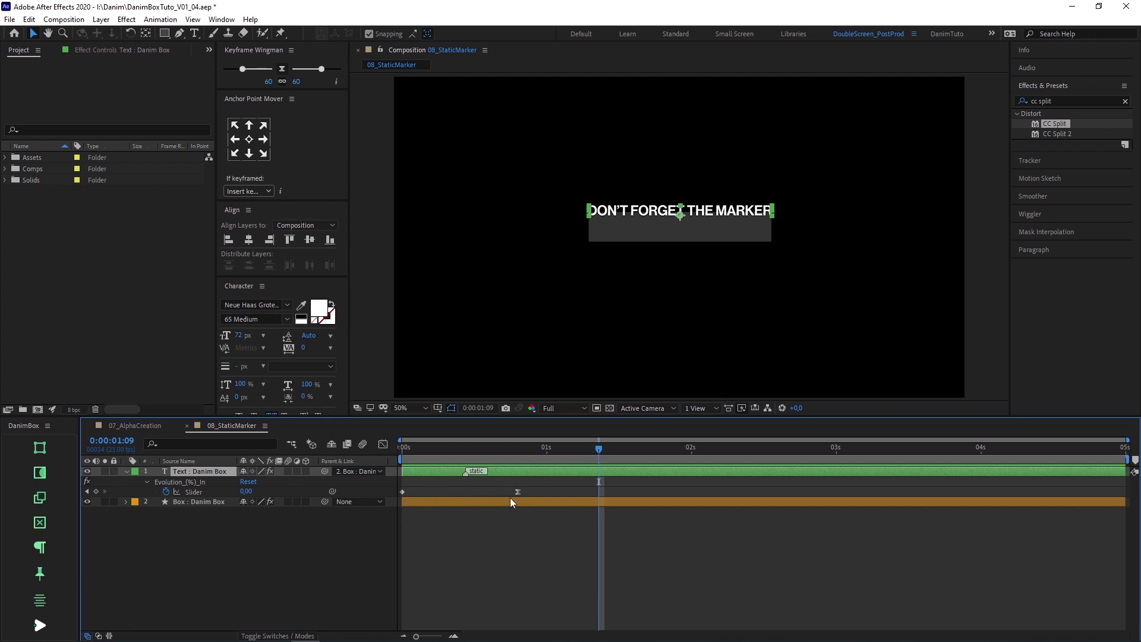
{"action": "left_click_drag", "start_coordinate": [470, 472], "coordinate": [696, 474]}
{"action": "left_click", "coordinate": [698, 490]}
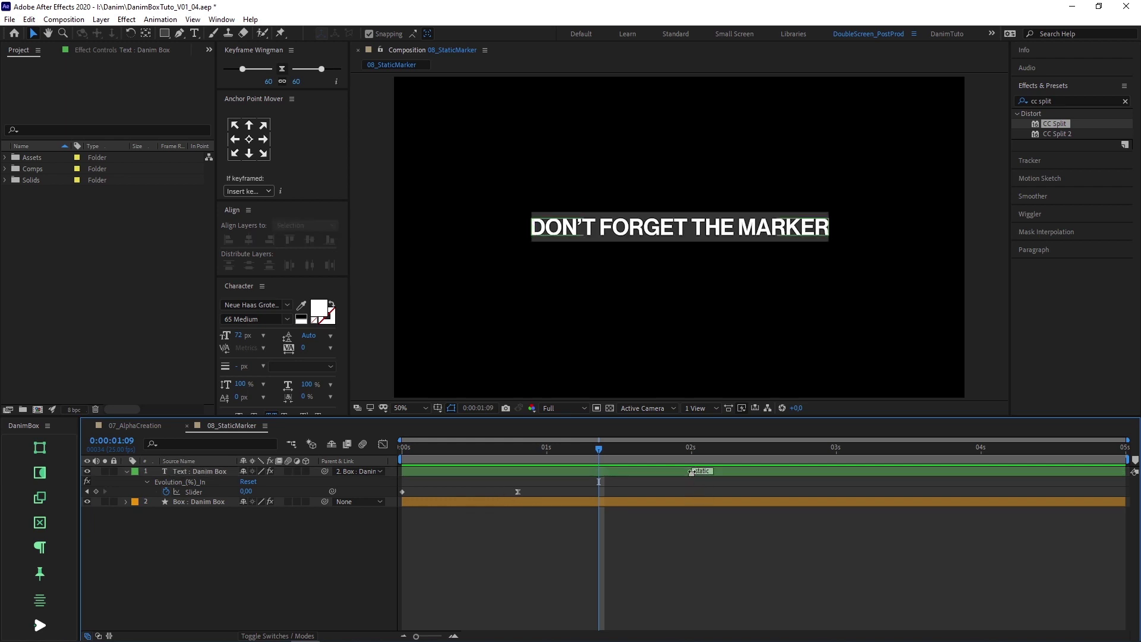
Delete the static marker from the text layer and play the animation.
{"action": "right_click", "coordinate": [692, 473]}
{"action": "left_click", "coordinate": [728, 525]}
{"action": "key", "text": "space"}
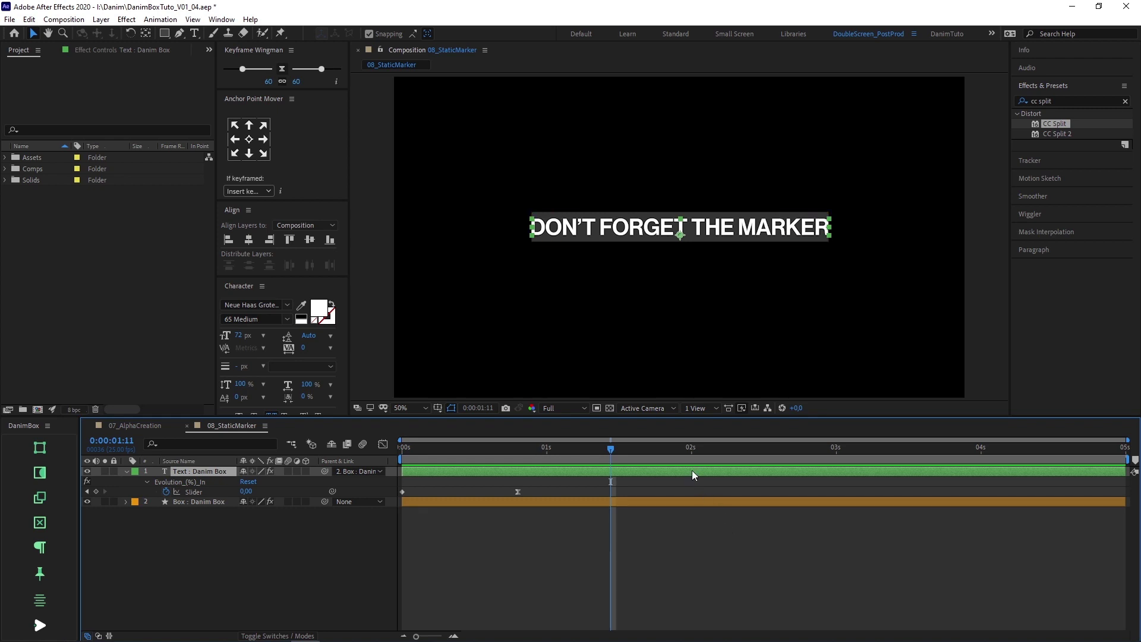
Add a layer marker with the comment static to the text layer at 0:00:01:11 and play the animation.
{"action": "key", "text": "KP_Multiply"}
{"action": "double_click", "coordinate": [611, 474]}
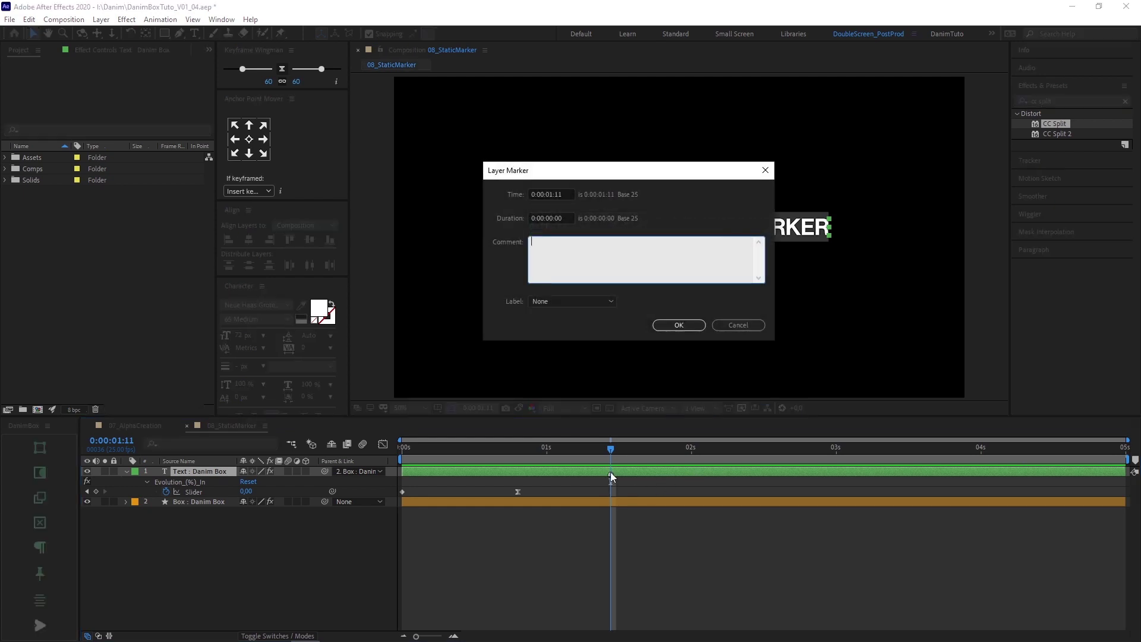
{"action": "type", "text": "static"}
{"action": "key", "text": "Return"}
{"action": "left_click", "coordinate": [647, 529]}
{"action": "key", "text": "space"}
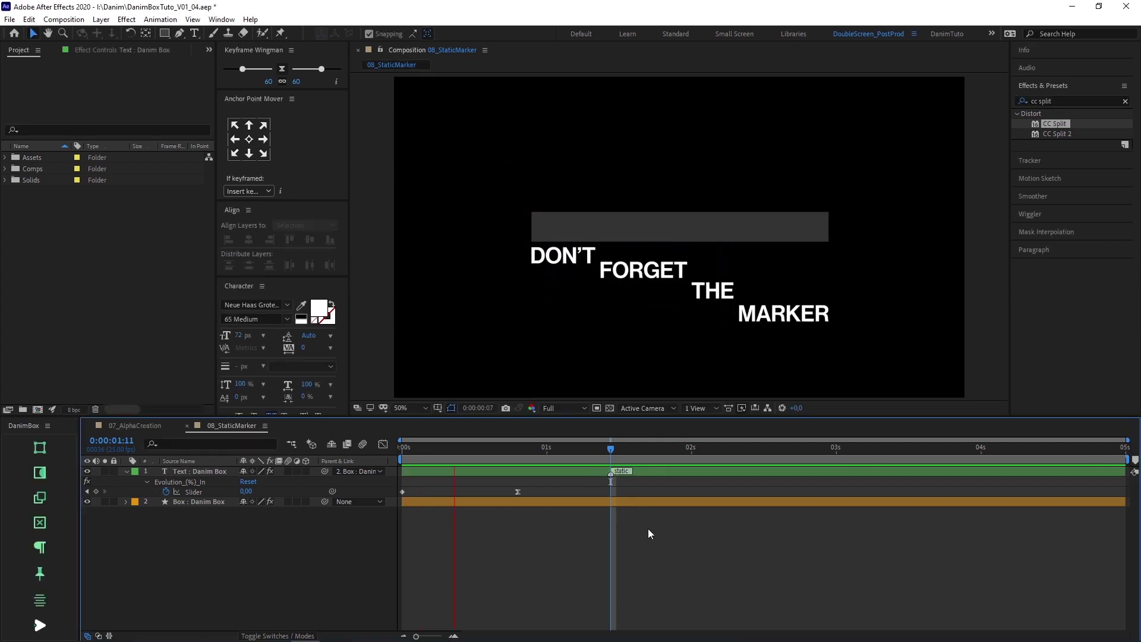
{"action": "key", "text": "space"}
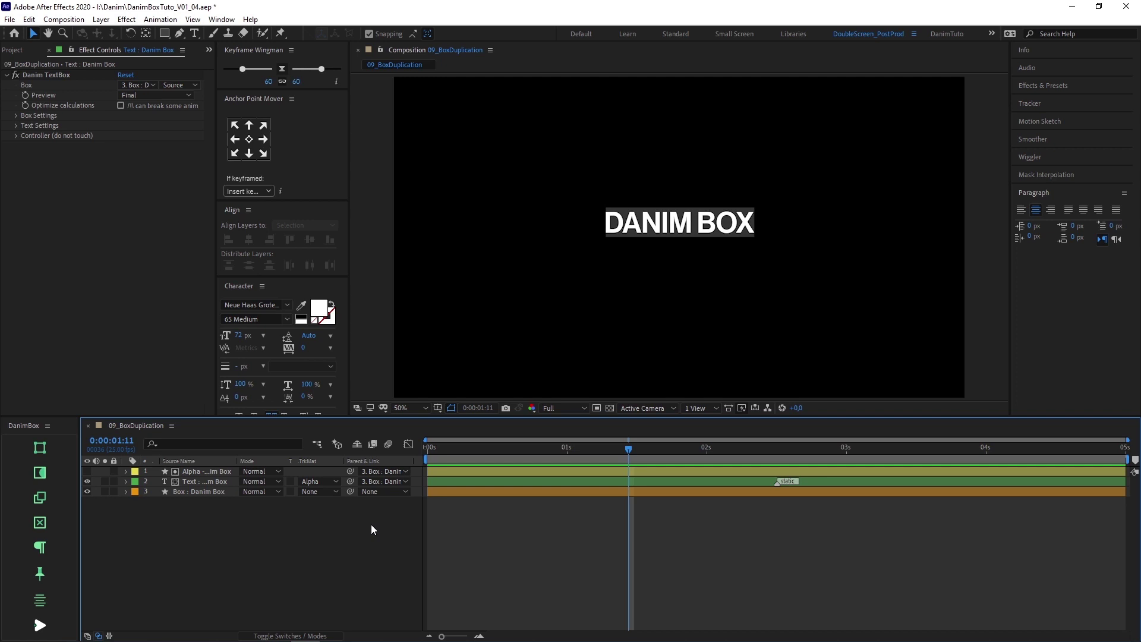
Duplicate the alpha, text and box layers in 09_BoxDuplication, move Box : Danim Box 2 below the original, and play the animation.
{"action": "left_click_drag", "start_coordinate": [205, 508], "coordinate": [211, 456]}
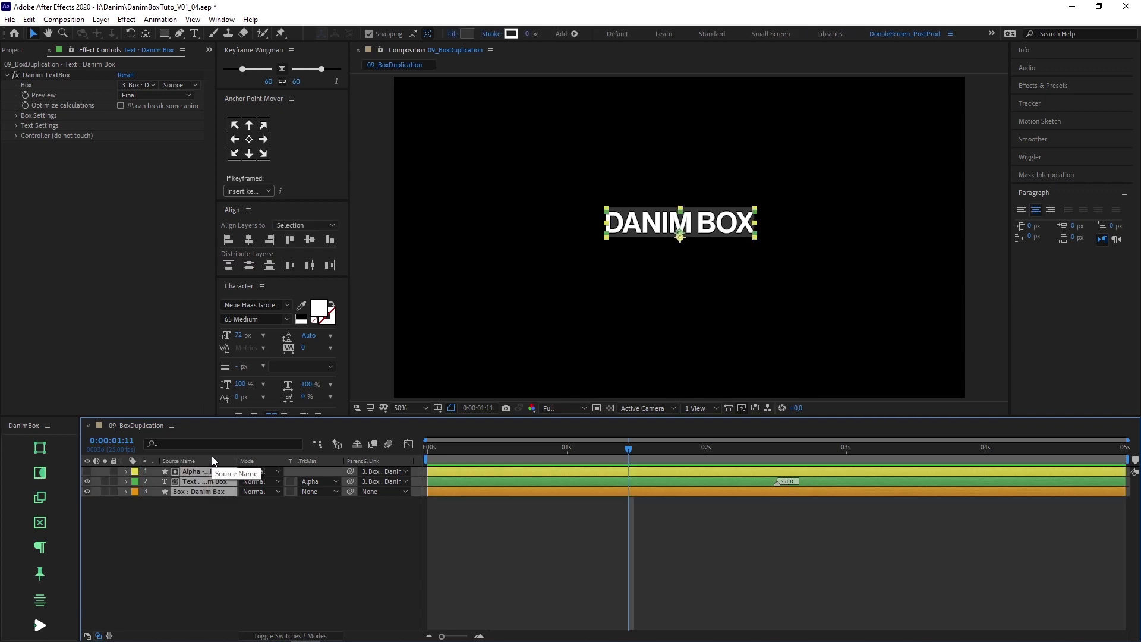
{"action": "key", "text": "ctrl+d"}
{"action": "left_click_drag", "start_coordinate": [206, 508], "coordinate": [205, 488]}
{"action": "left_click", "coordinate": [238, 547]}
{"action": "left_click", "coordinate": [220, 492]}
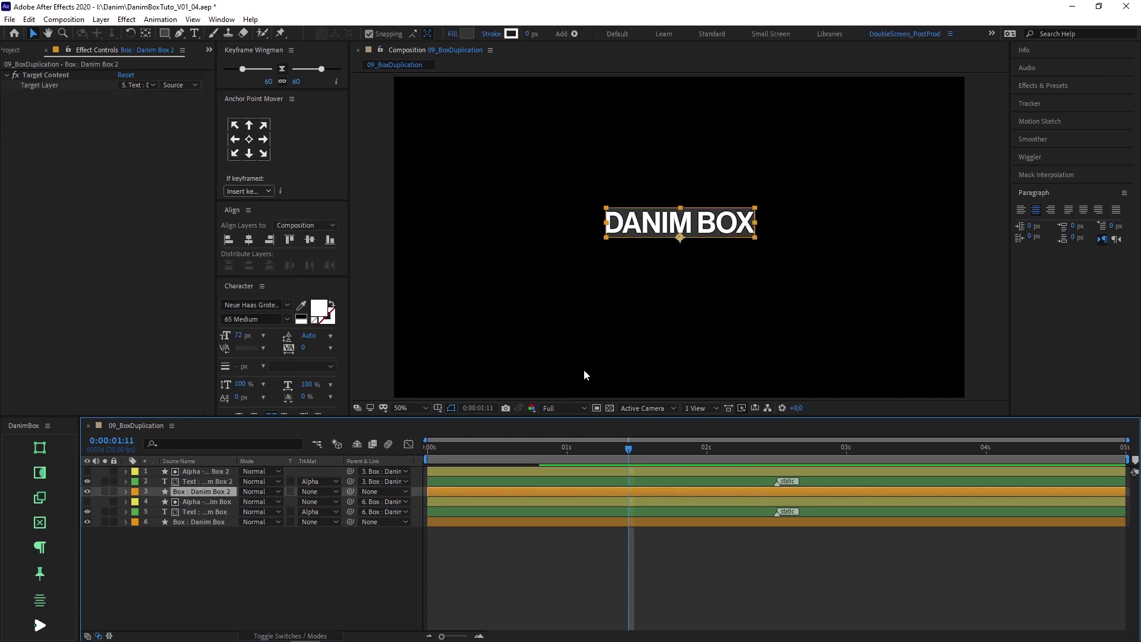
{"action": "left_click_drag", "start_coordinate": [697, 233], "coordinate": [694, 286]}
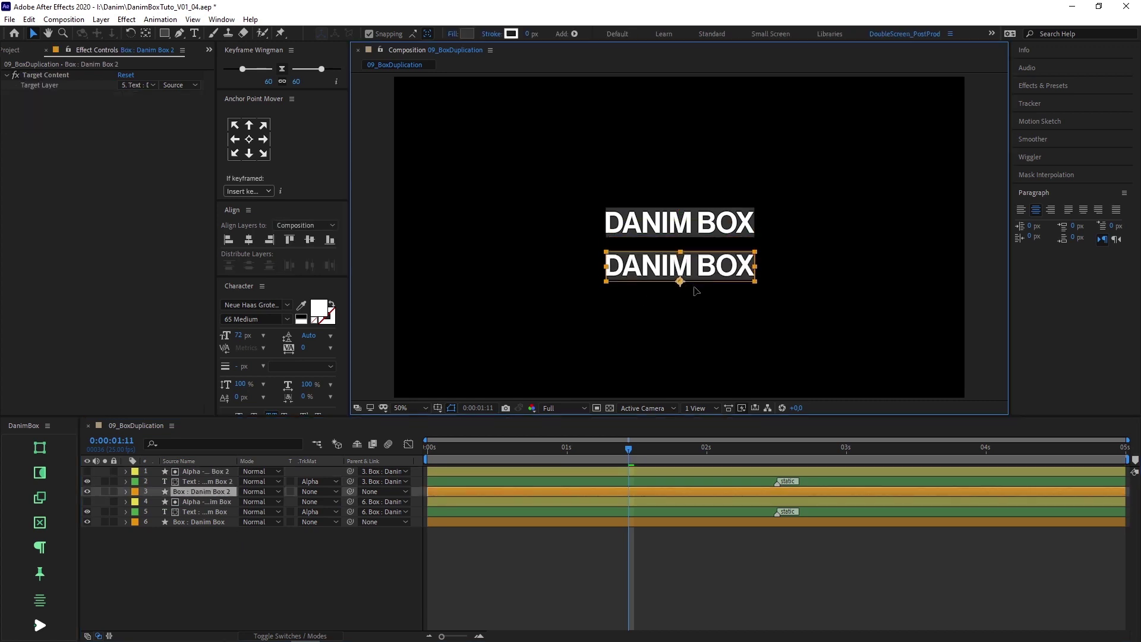
{"action": "left_click", "coordinate": [693, 330]}
{"action": "key", "text": "space"}
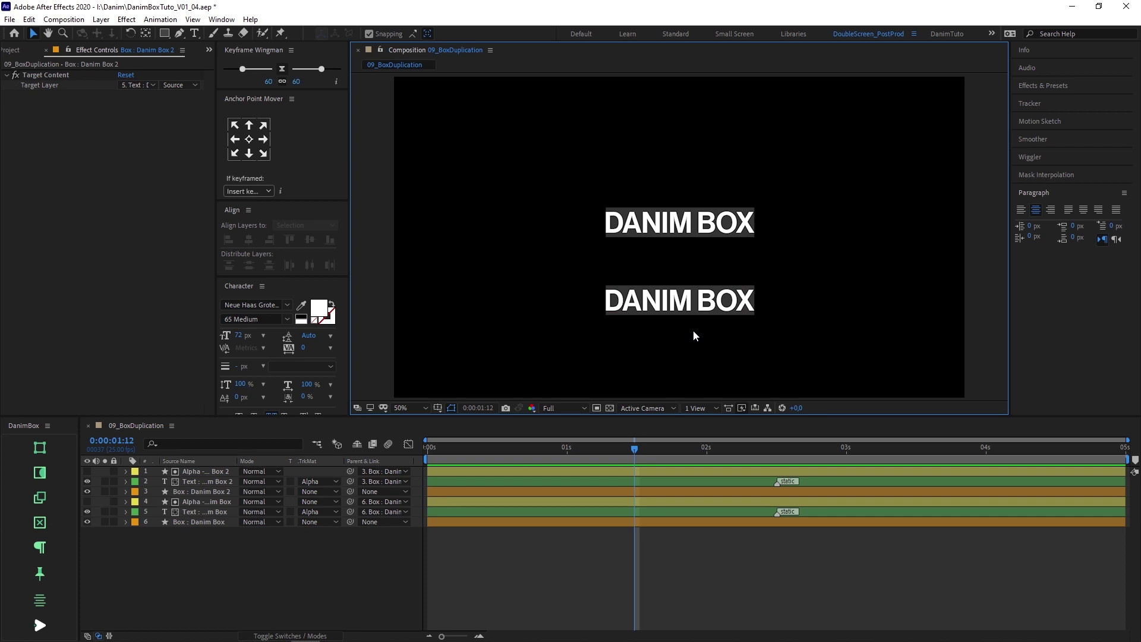
Set the Box Size Width of the original Text : Danim Box layer to 570.
{"action": "left_click", "coordinate": [219, 512]}
{"action": "left_click", "coordinate": [16, 116]}
{"action": "left_click", "coordinate": [26, 126]}
{"action": "mouse_move", "coordinate": [124, 135]}
{"action": "left_mouse_down"}
{"action": "mouse_move", "coordinate": [102, 132]}
{"action": "mouse_move", "coordinate": [123, 136]}
{"action": "left_mouse_up"}
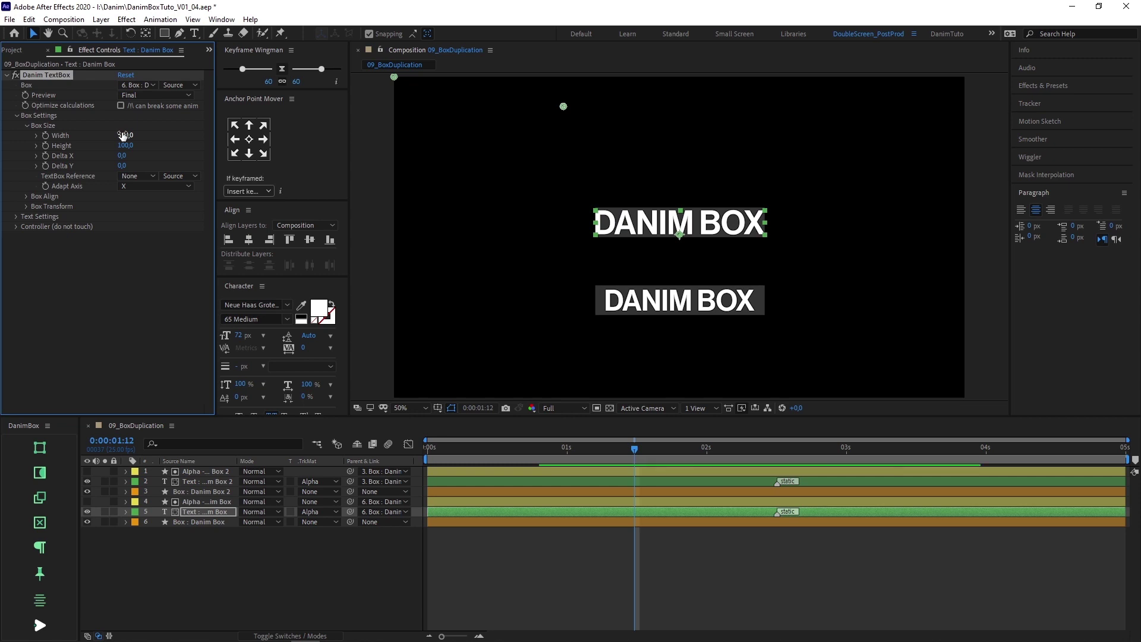
{"action": "left_click", "coordinate": [150, 136]}
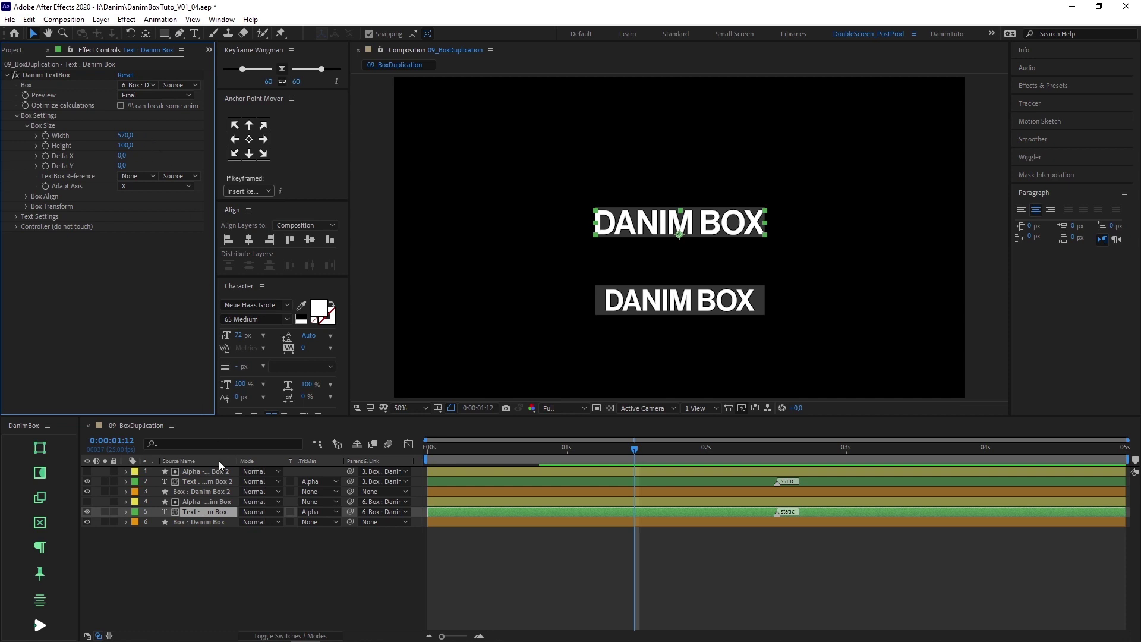
Set Box : Danim Box 2's Target Layer to Text : Danim Box 2 and that text's Box to Box : Danim Box 2.
{"action": "left_click", "coordinate": [215, 493]}
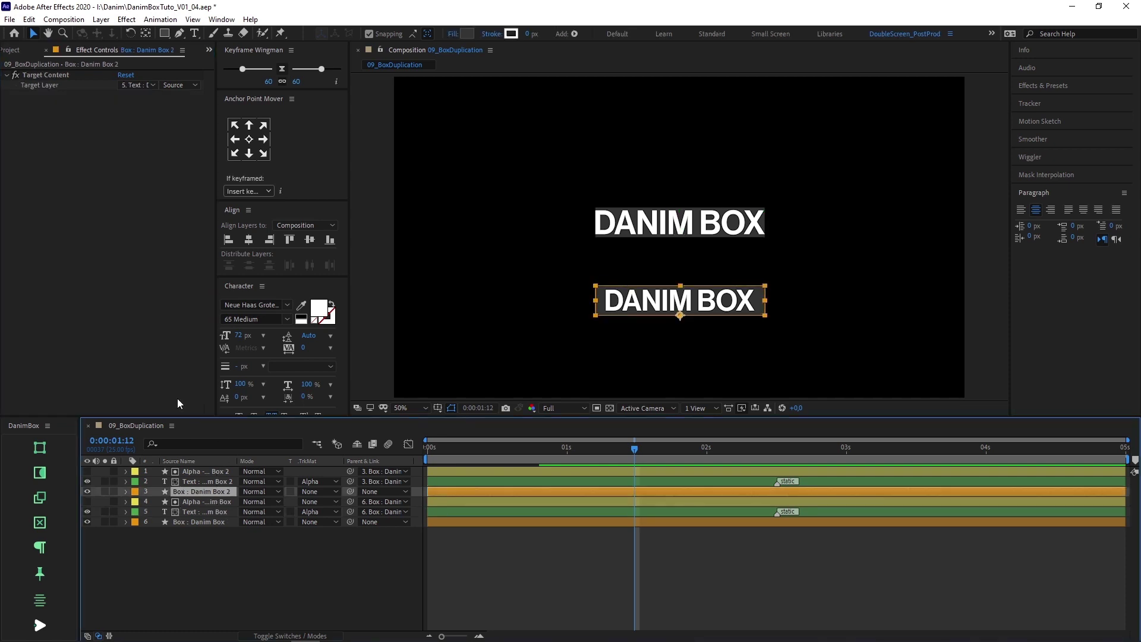
{"action": "left_click", "coordinate": [134, 84]}
{"action": "left_click", "coordinate": [148, 127]}
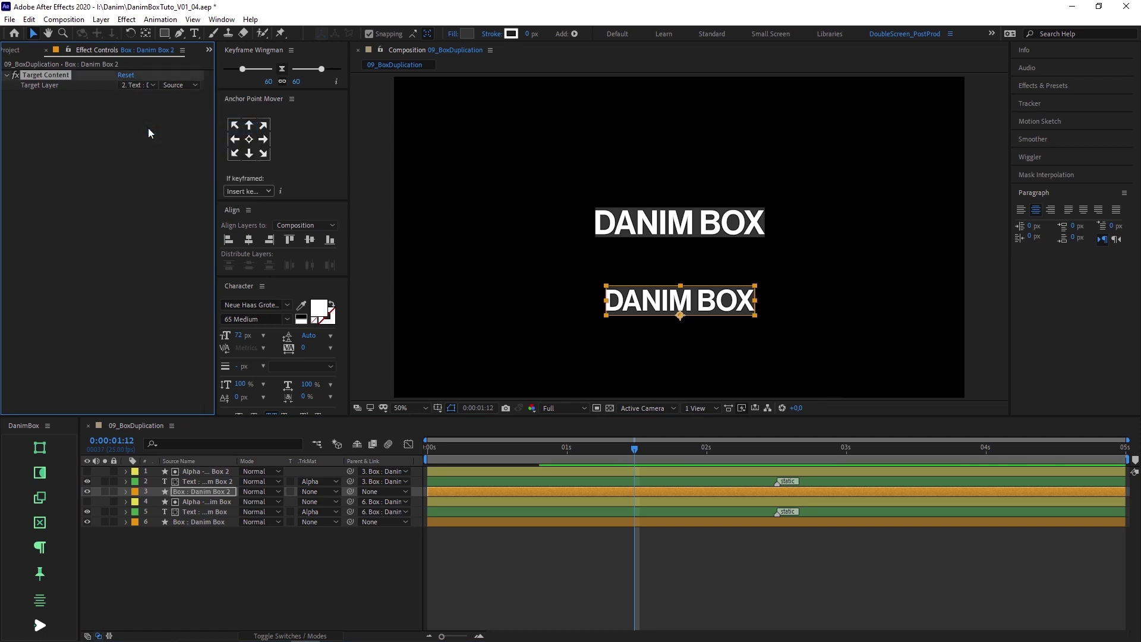
{"action": "left_click", "coordinate": [194, 481]}
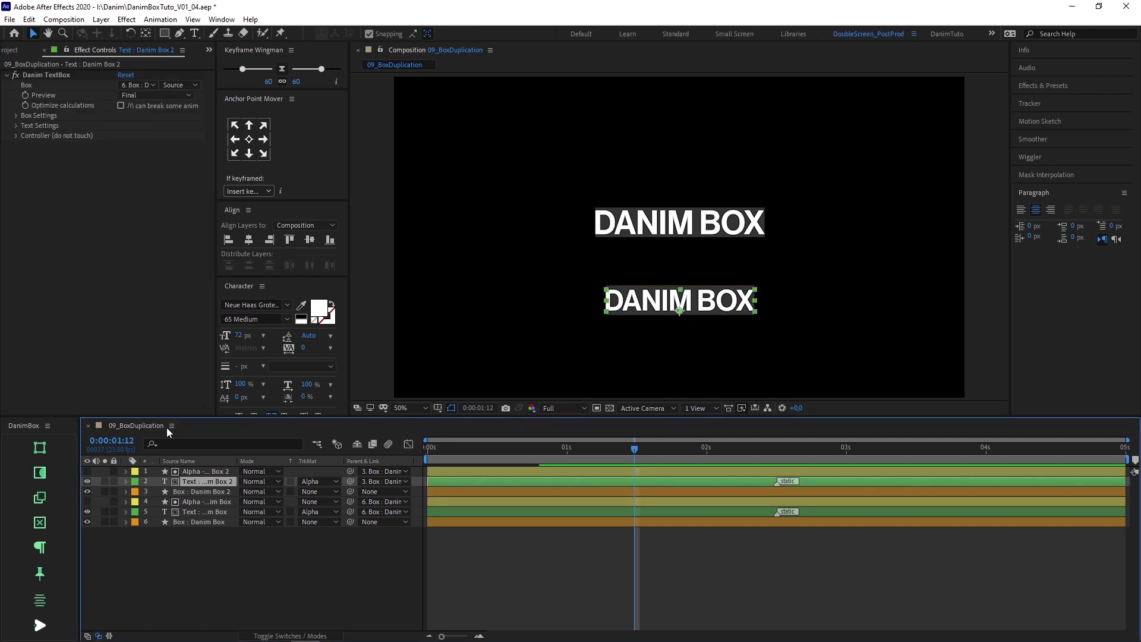
{"action": "left_click", "coordinate": [149, 83]}
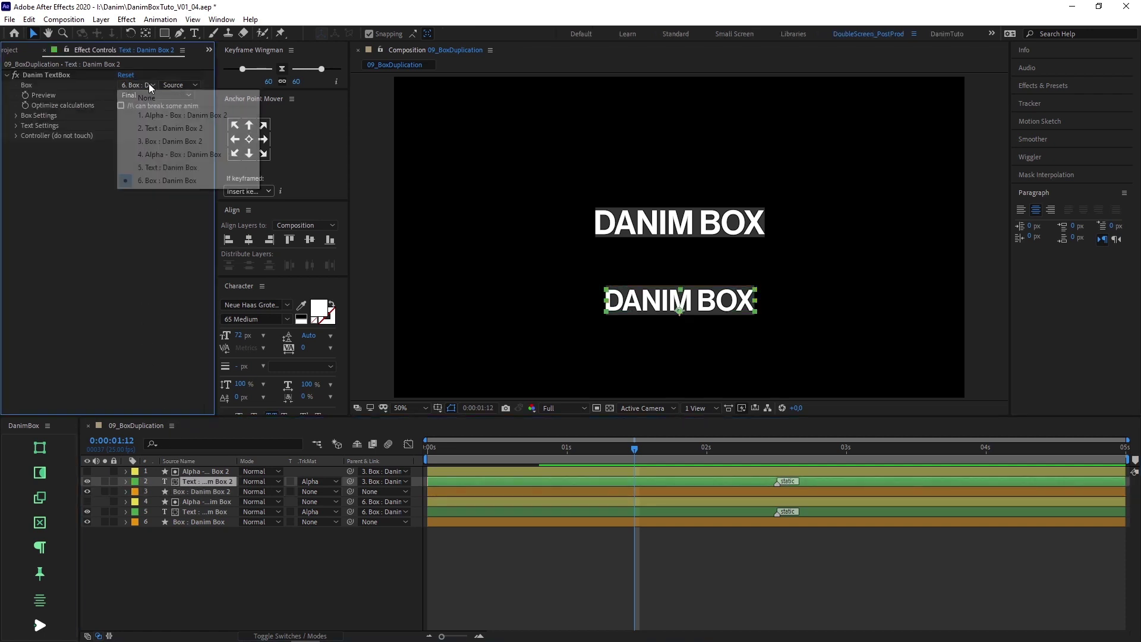
{"action": "left_click", "coordinate": [158, 141]}
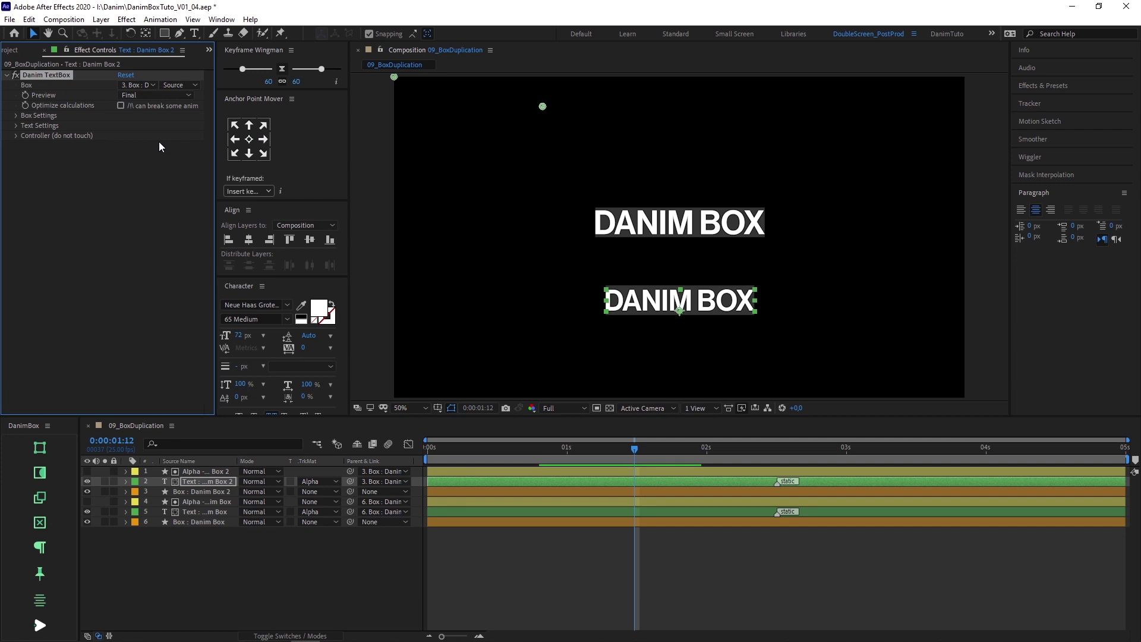
Set the Target Layer of Alpha - Box : Danim Box 2 to Text : Danim Box 2.
{"action": "left_click", "coordinate": [206, 473]}
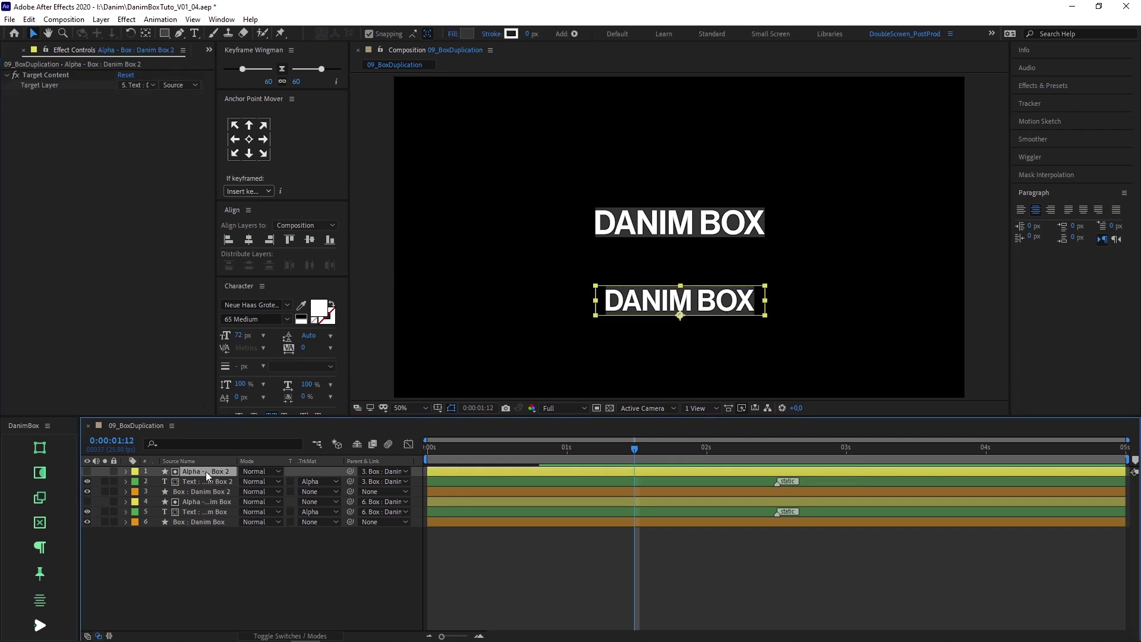
{"action": "left_click", "coordinate": [143, 84]}
{"action": "left_click", "coordinate": [149, 123]}
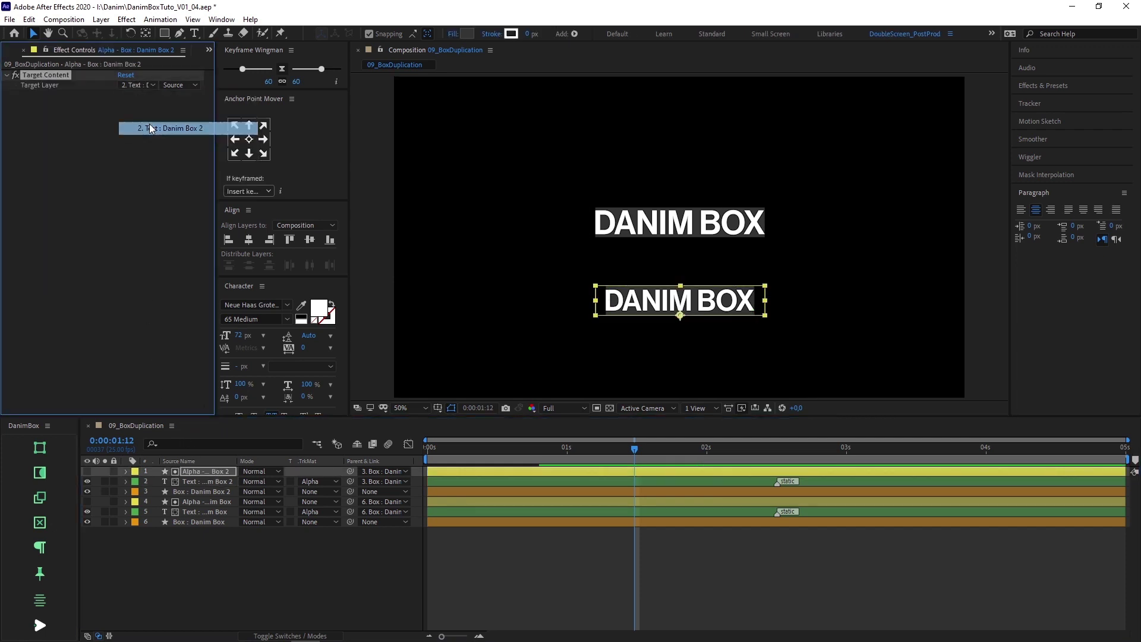
Set the Box Size Width of Text : Danim Box 2 to 380.
{"action": "left_click", "coordinate": [197, 485]}
{"action": "left_click", "coordinate": [17, 115]}
{"action": "left_click", "coordinate": [25, 126]}
{"action": "left_click_drag", "start_coordinate": [119, 135], "coordinate": [113, 133]}
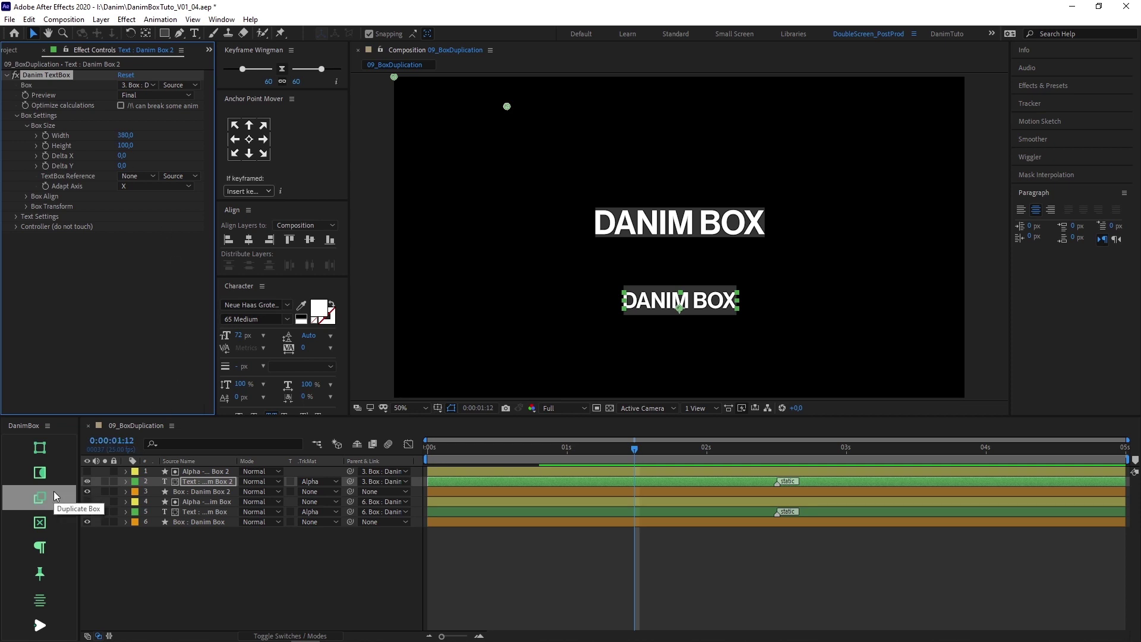
Delete the duplicated alpha, text and box layers of Danim Box 2.
{"action": "left_click", "coordinate": [202, 470]}
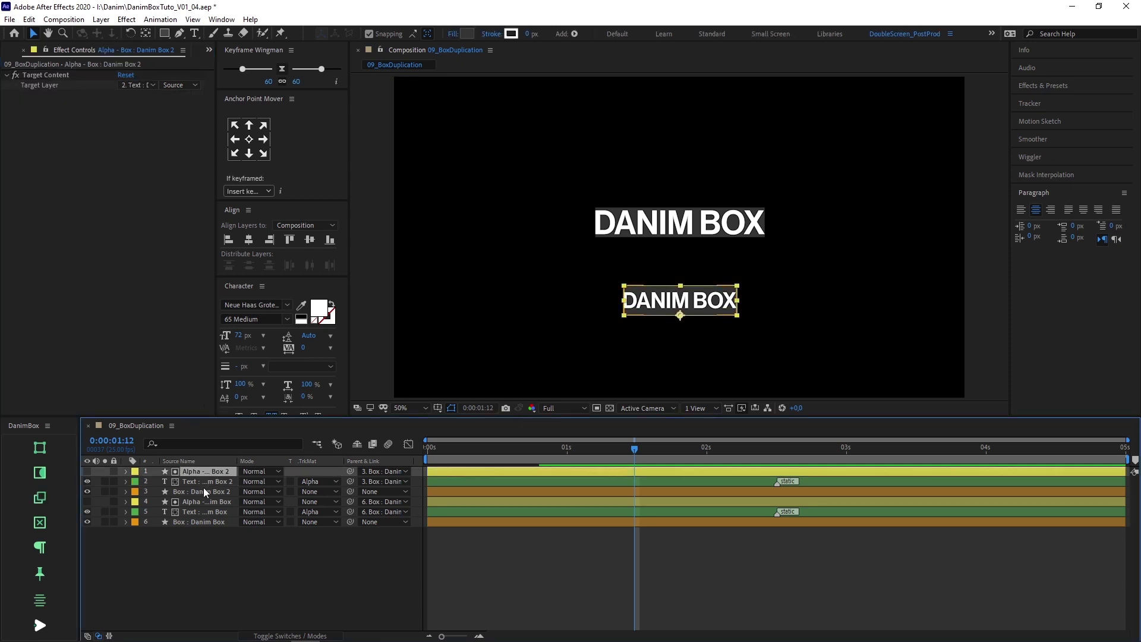
{"action": "left_click", "coordinate": [204, 487], "text": "shift"}
{"action": "key", "text": "Delete"}
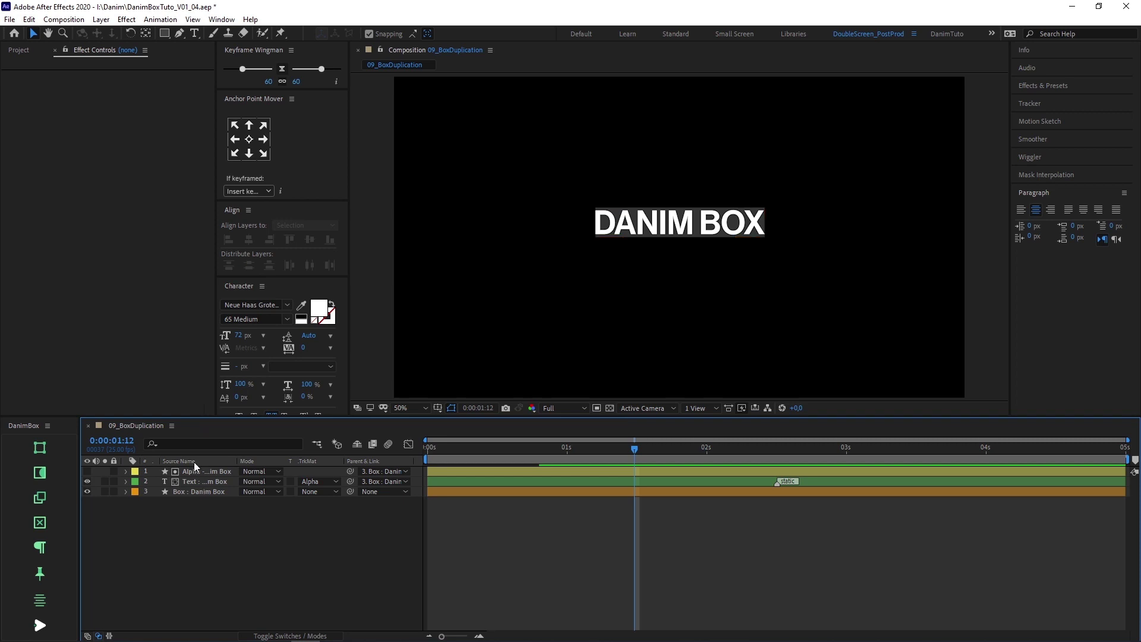
Duplicate the text box with DanimBox's Duplicate Box, move Box : Danim Box below the other box, and play the animation.
{"action": "left_click", "coordinate": [191, 484]}
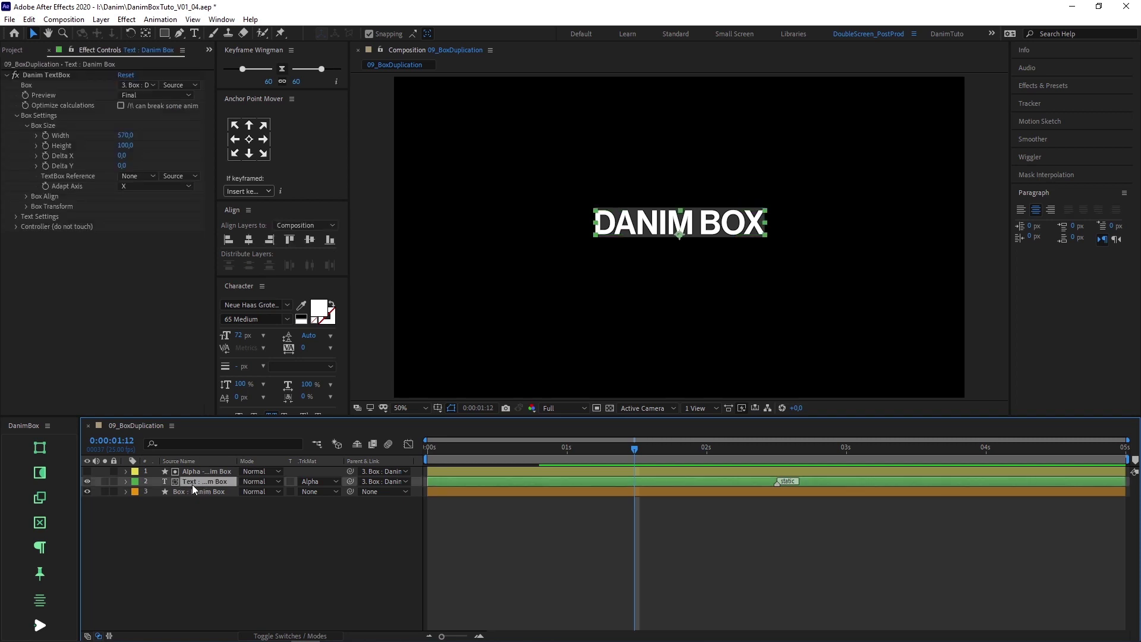
{"action": "left_click", "coordinate": [60, 452]}
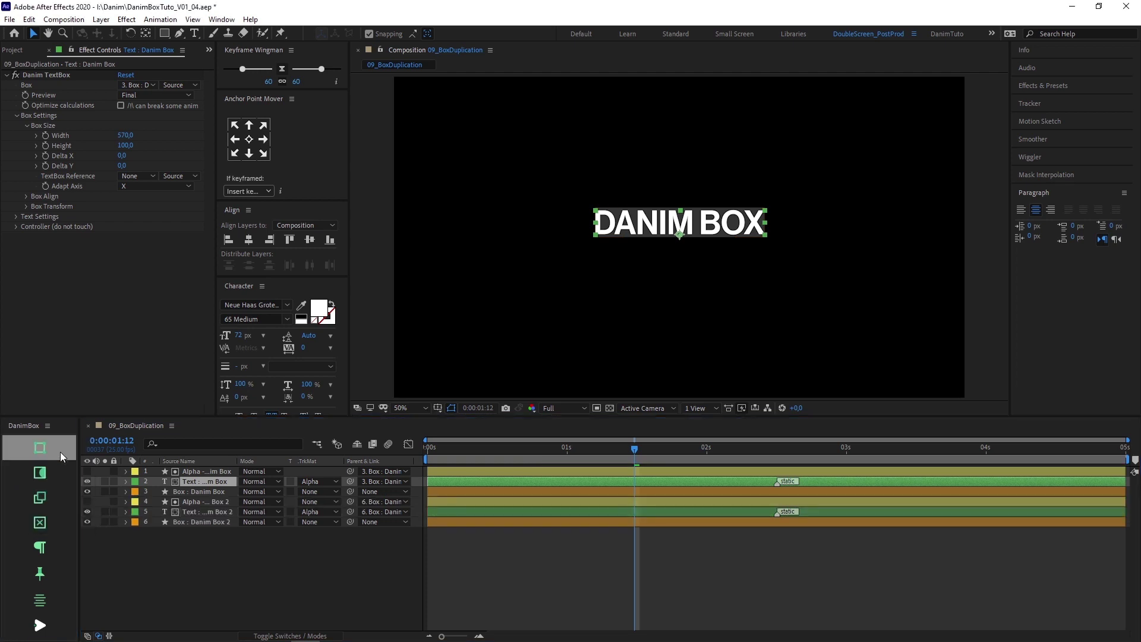
{"action": "left_click", "coordinate": [208, 494]}
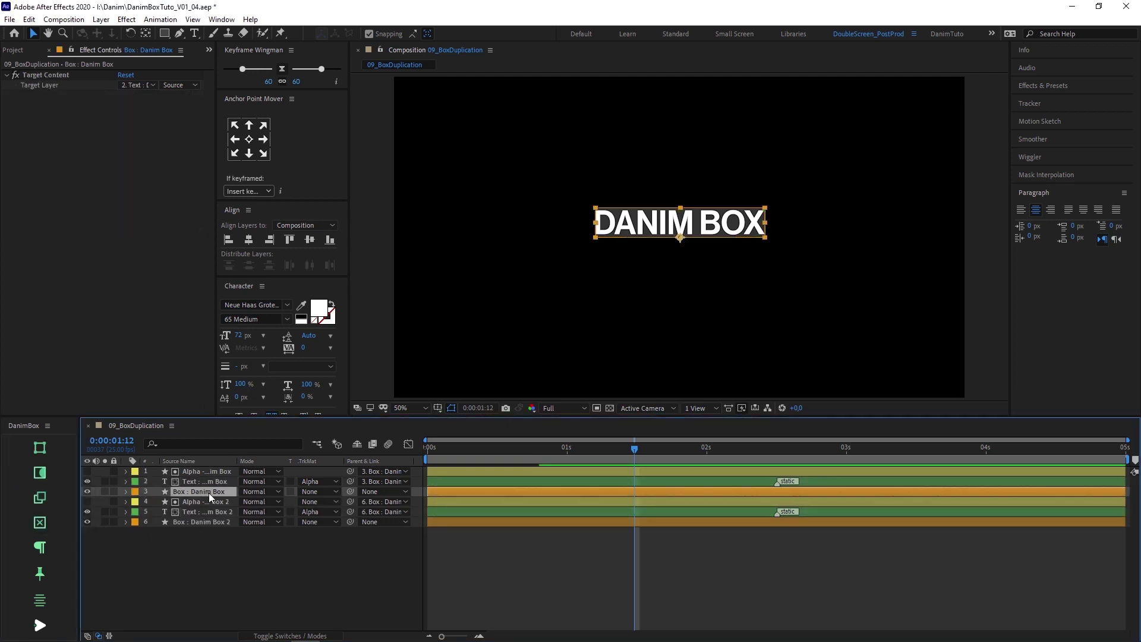
{"action": "left_click_drag", "start_coordinate": [697, 230], "coordinate": [693, 307]}
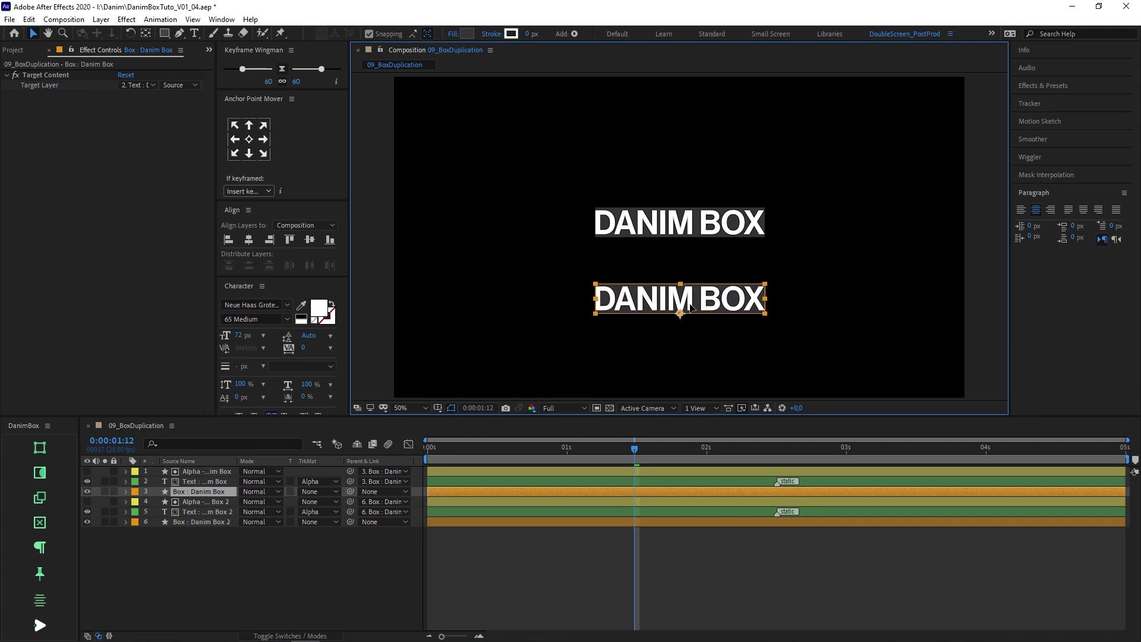
{"action": "key", "text": "space"}
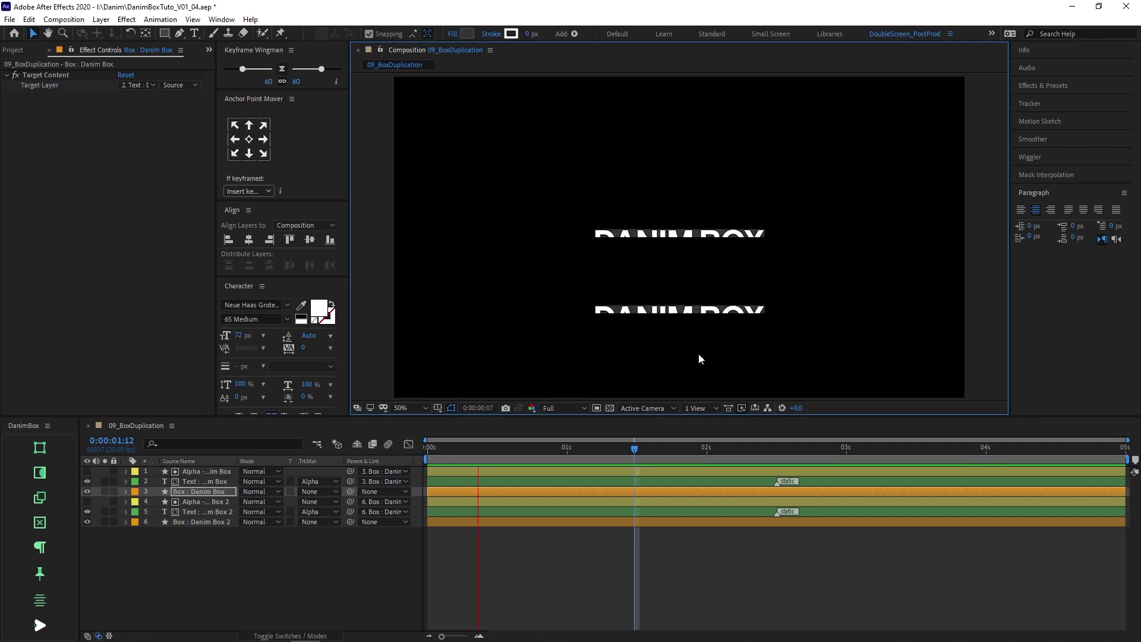
Stop the playback and reduce the Box Size Width of Text : Danim Box.
{"action": "key", "text": "space"}
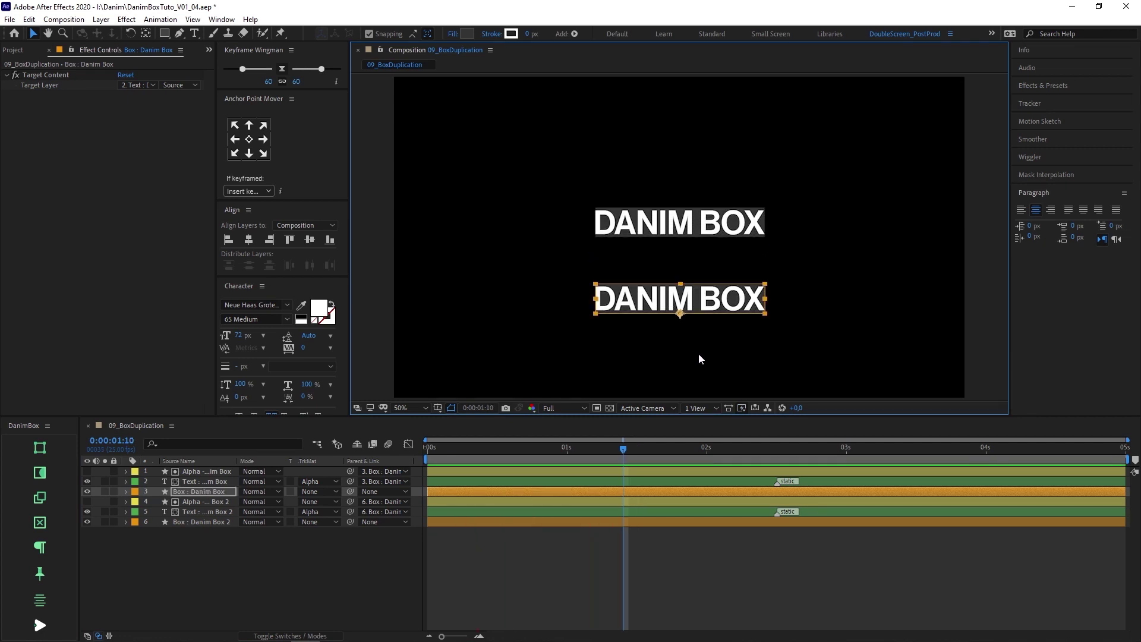
{"action": "left_click", "coordinate": [220, 481]}
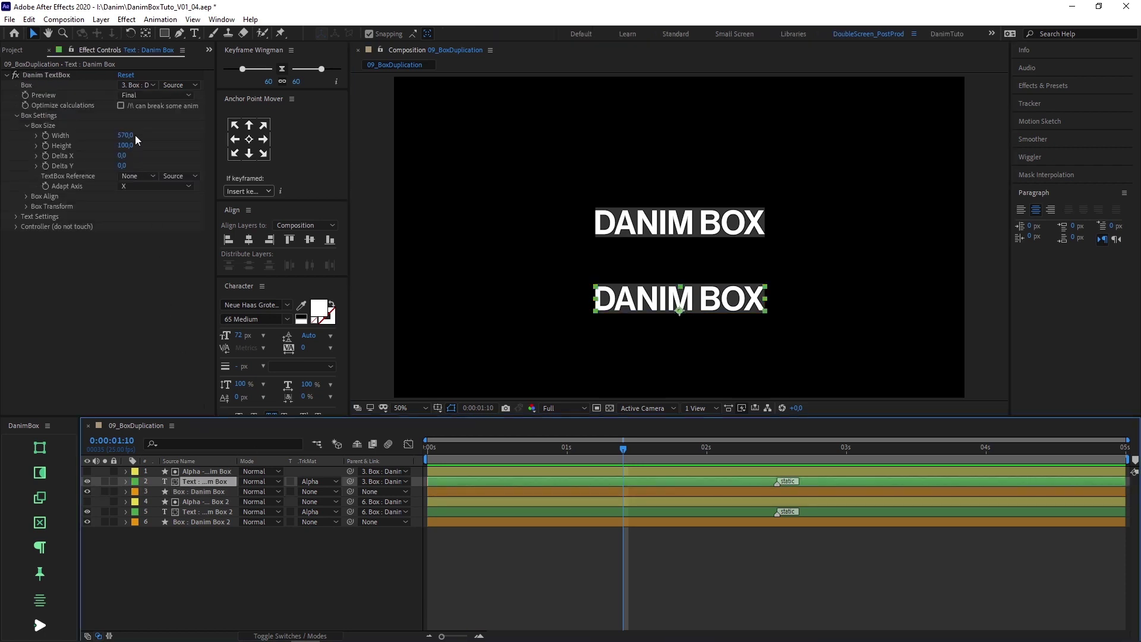
{"action": "left_click_drag", "start_coordinate": [126, 135], "coordinate": [113, 138]}
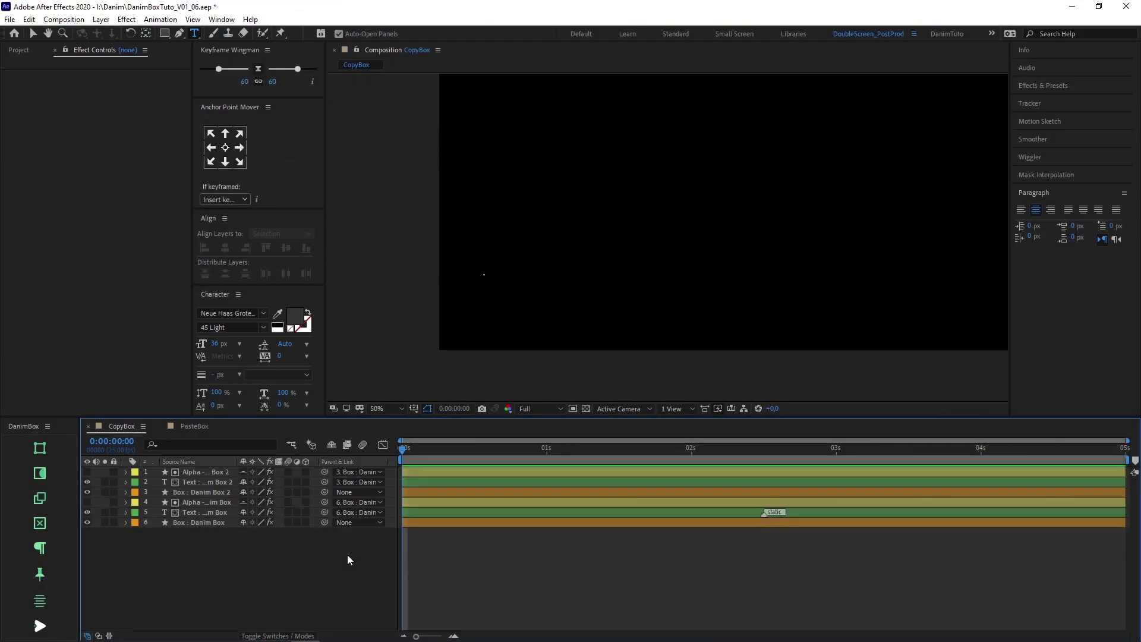
Preview the text box animation in the CopyBox composition, stopping at about 0:00:02:06.
{"action": "key", "text": "space"}
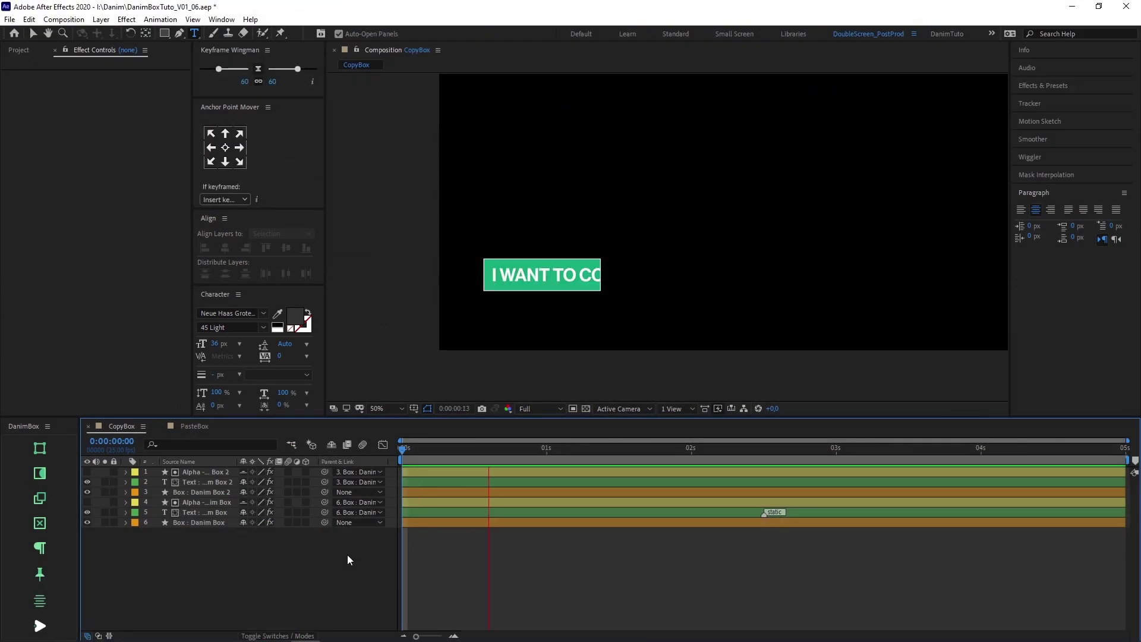
{"action": "key", "text": "space"}
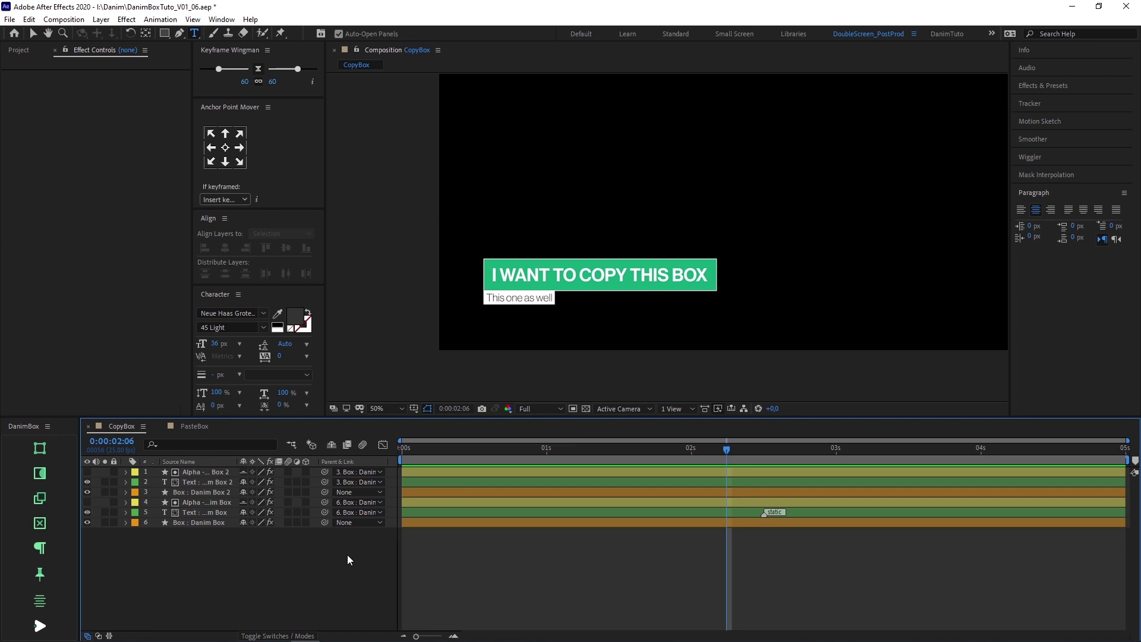
Try to transfer all six CopyBox layers into PasteBox with the regular copy and paste, and delete the pasted layers.
{"action": "left_click_drag", "start_coordinate": [218, 538], "coordinate": [226, 463]}
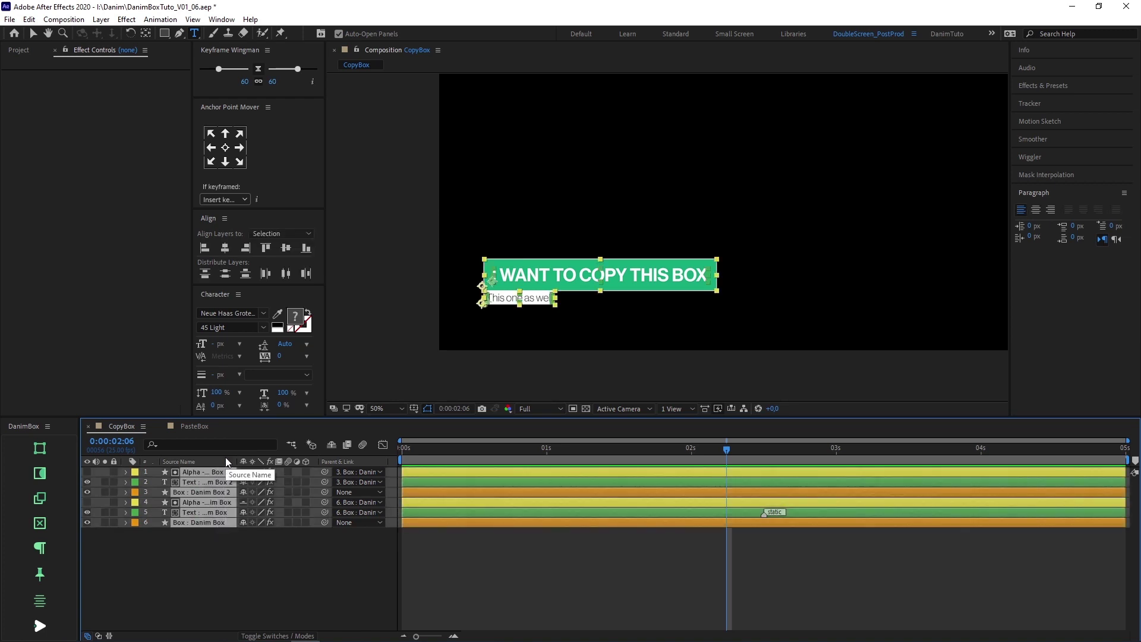
{"action": "left_click", "coordinate": [204, 424]}
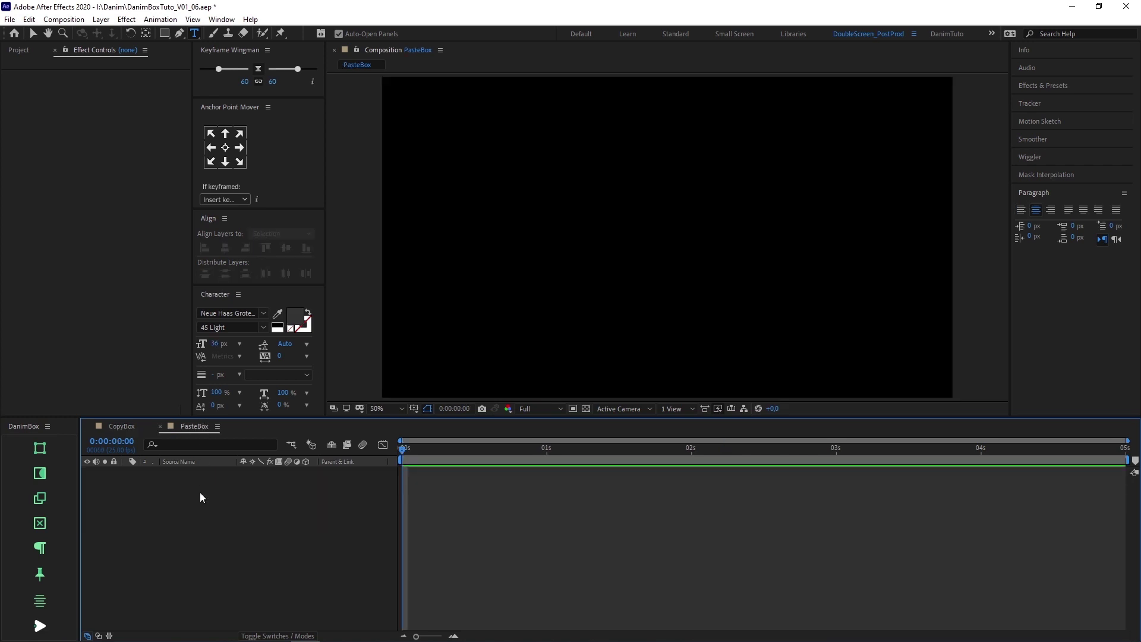
{"action": "key", "text": "ctrl+v"}
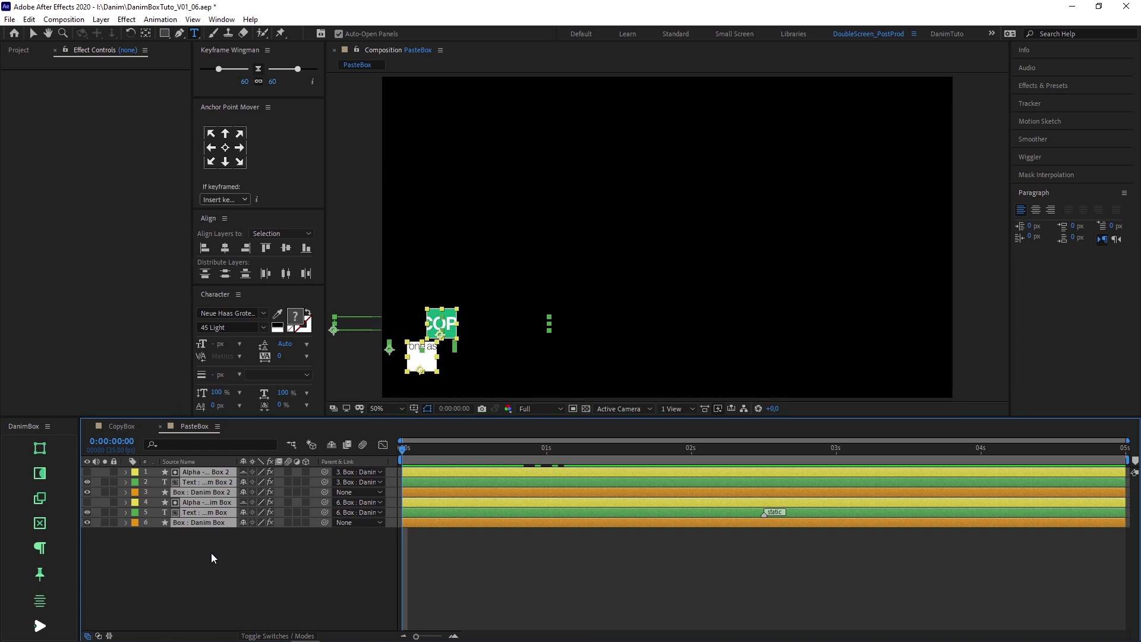
{"action": "key", "text": "Delete"}
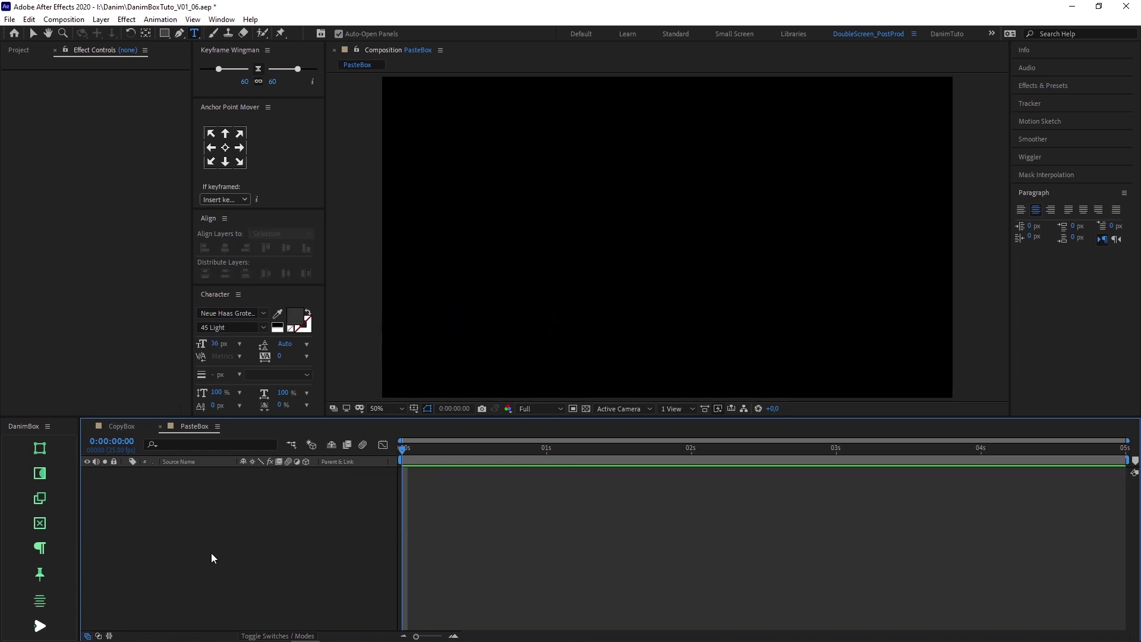
Copy the six selected CopyBox layers with DanimBox's Copy and paste them into PasteBox with its Paste.
{"action": "left_click", "coordinate": [145, 428]}
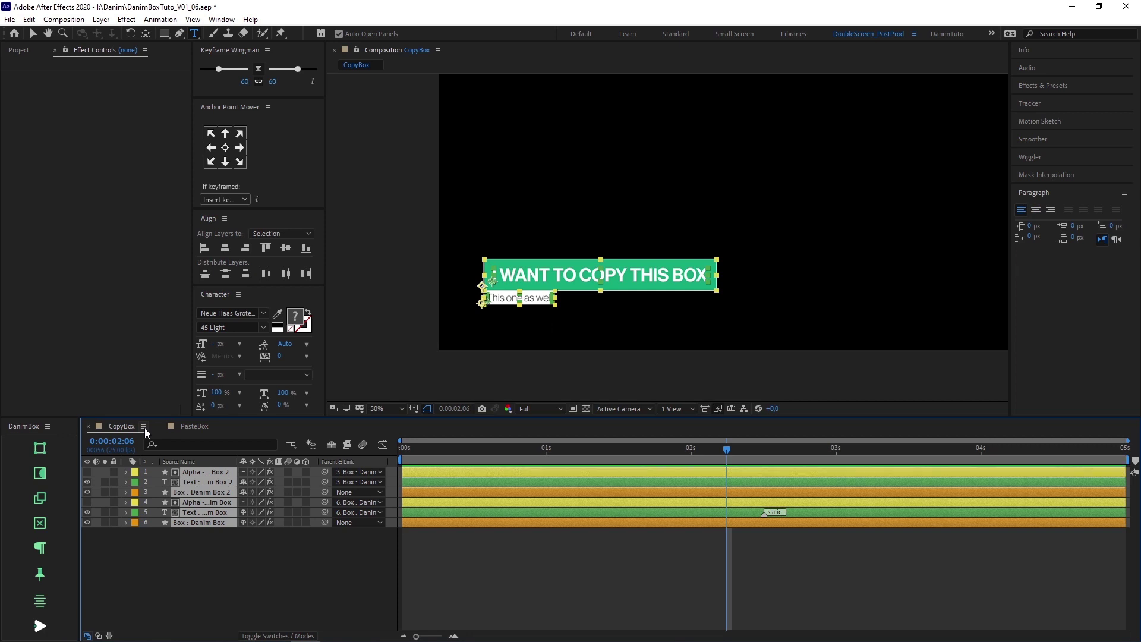
{"action": "left_click", "coordinate": [51, 497]}
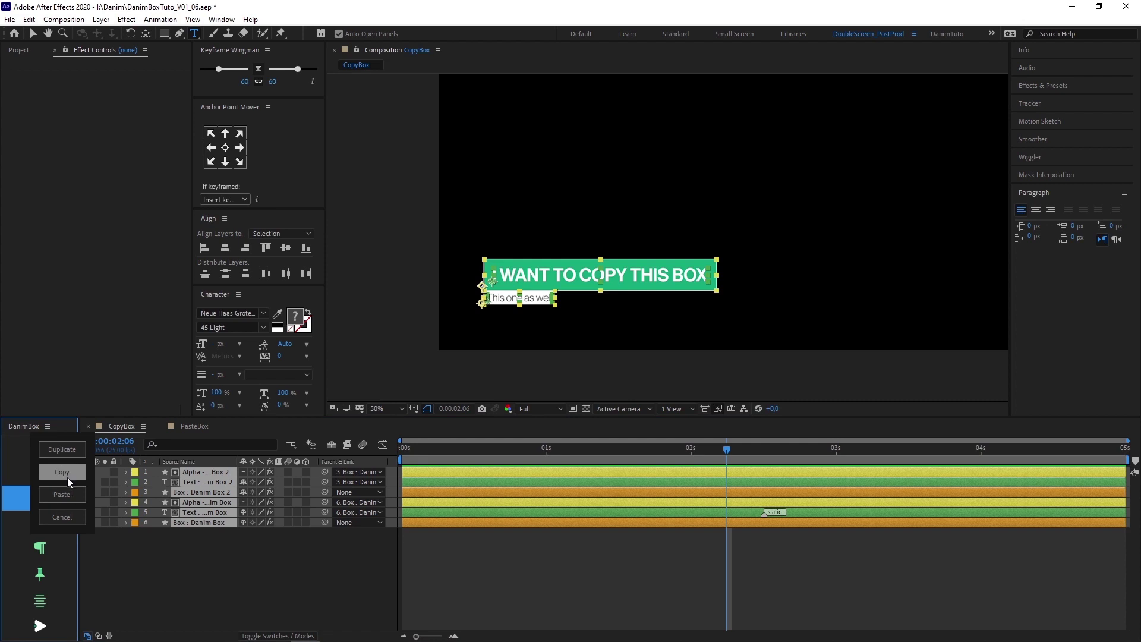
{"action": "left_click", "coordinate": [67, 477]}
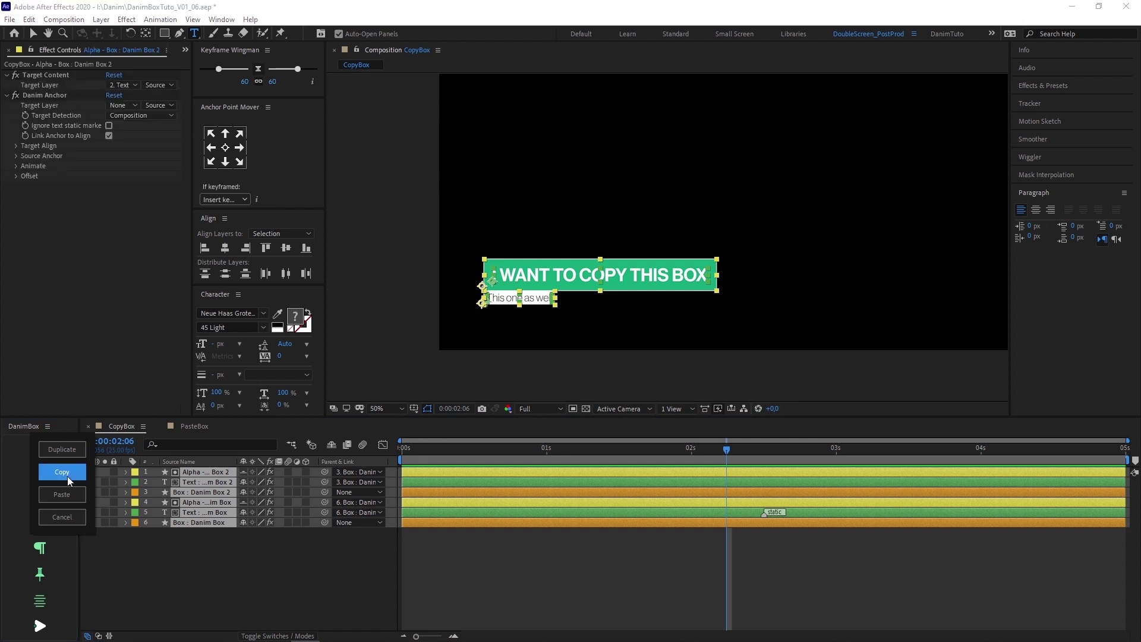
{"action": "left_click", "coordinate": [196, 429]}
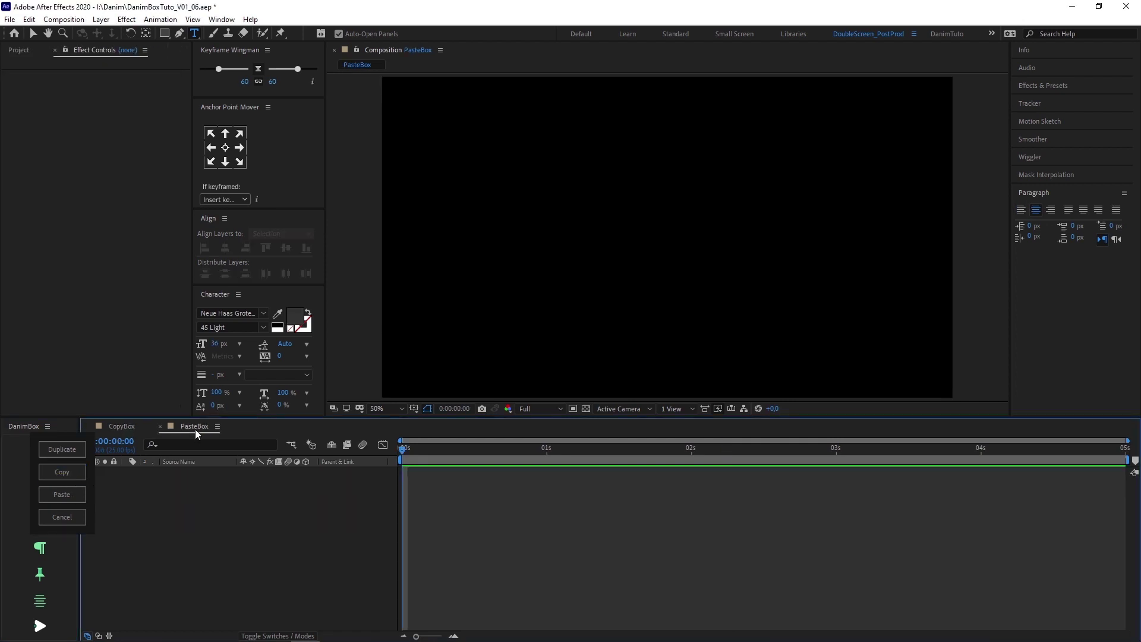
{"action": "left_click", "coordinate": [65, 494]}
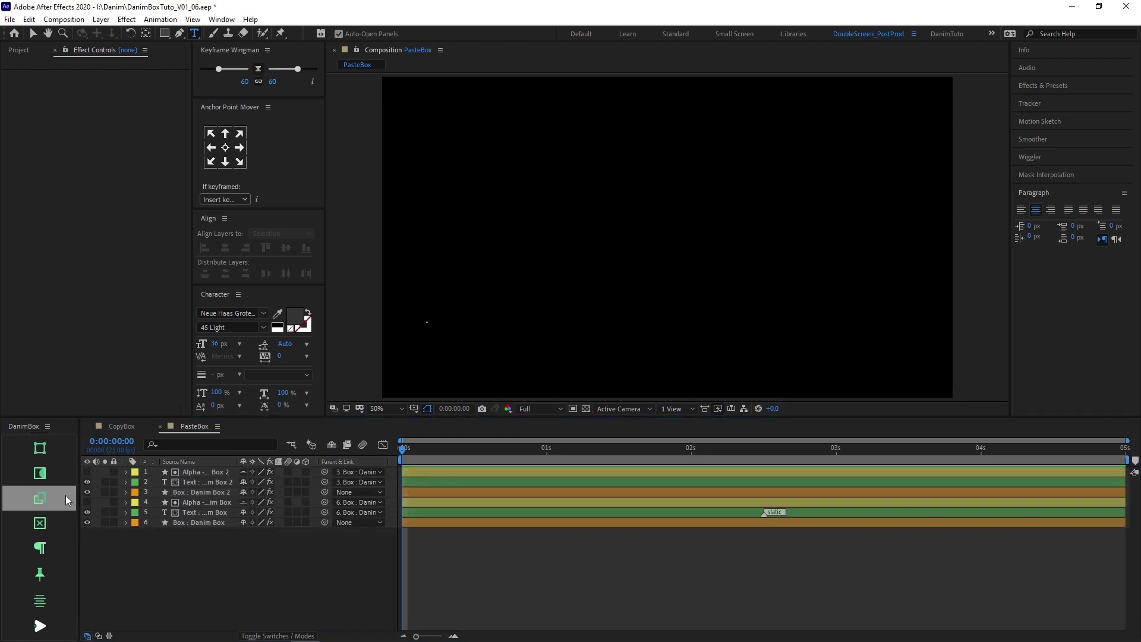
Preview the animation of the pasted boxes in the PasteBox composition.
{"action": "left_click", "coordinate": [123, 543]}
{"action": "key", "text": "space"}
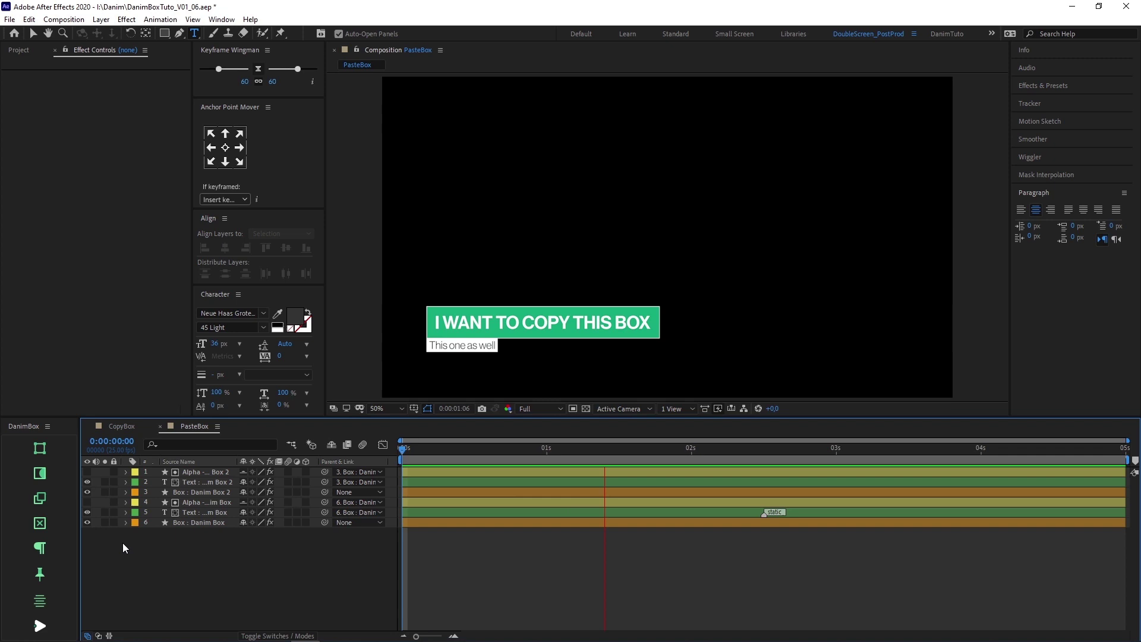
{"action": "key", "text": "space"}
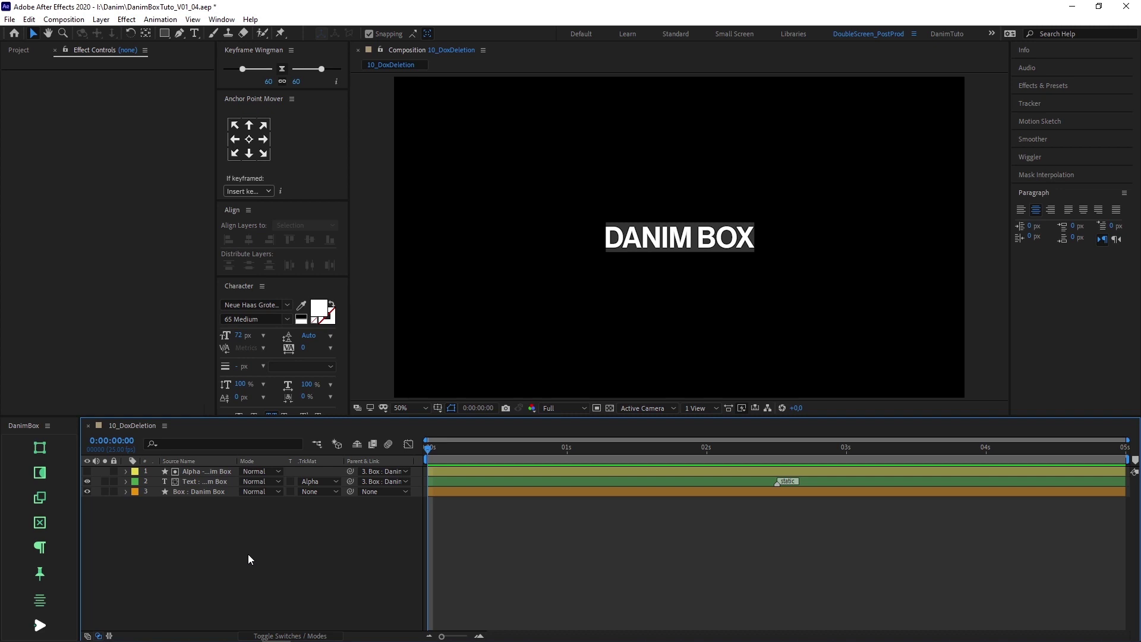
Try deleting all three layers of the Danim Box directly from the 10_DoxDeletion timeline, and undo the deletion.
{"action": "left_click_drag", "start_coordinate": [216, 501], "coordinate": [216, 464]}
{"action": "key", "text": "Delete"}
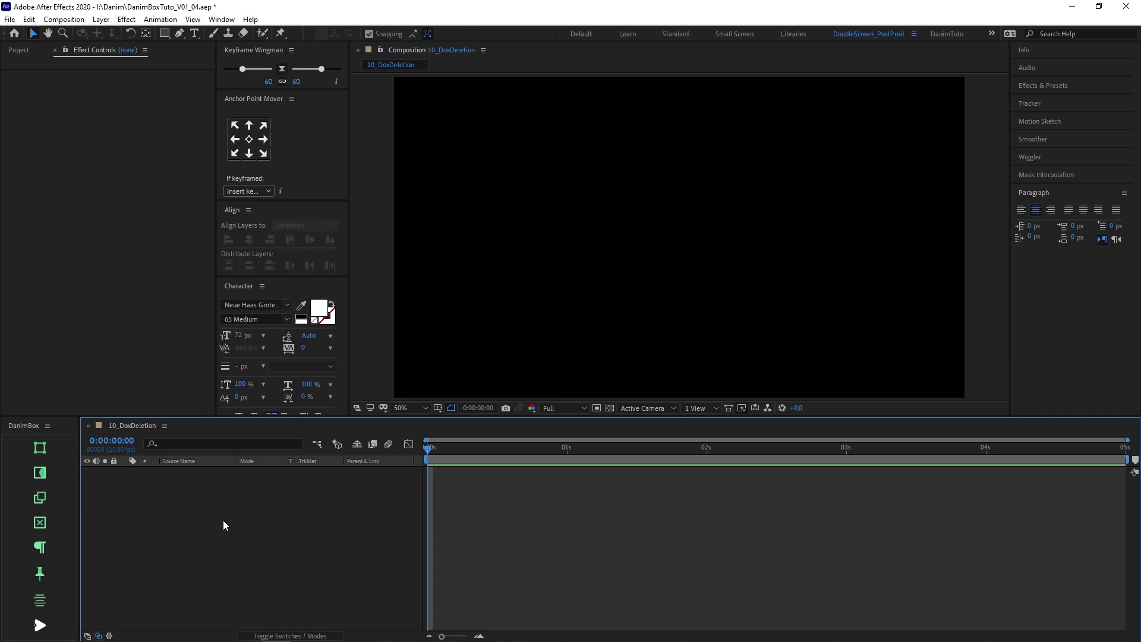
{"action": "key", "text": "ctrl+z"}
{"action": "left_click", "coordinate": [223, 519]}
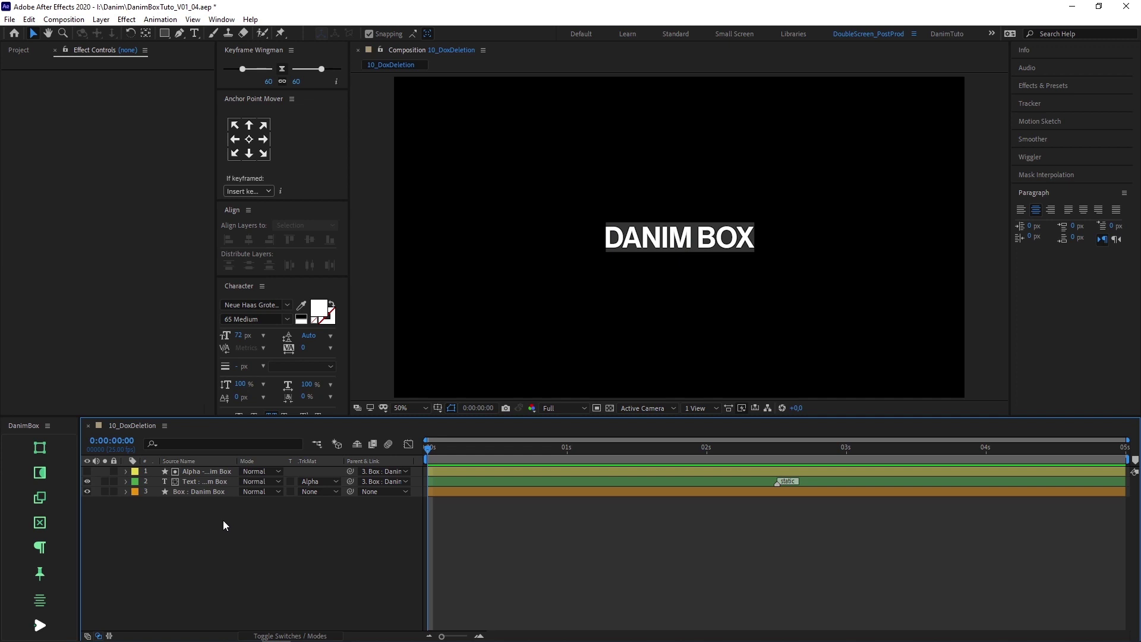
Delete the Danim Box through its Box layer with the DanimBox script's box deletion tool.
{"action": "left_click", "coordinate": [218, 492]}
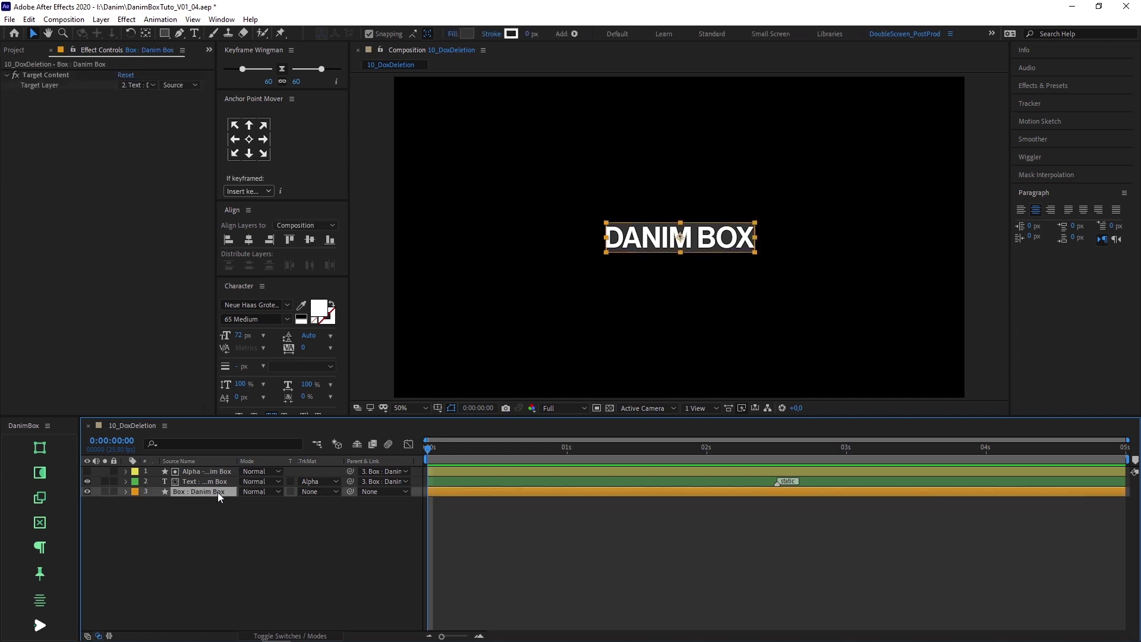
{"action": "left_click", "coordinate": [44, 522]}
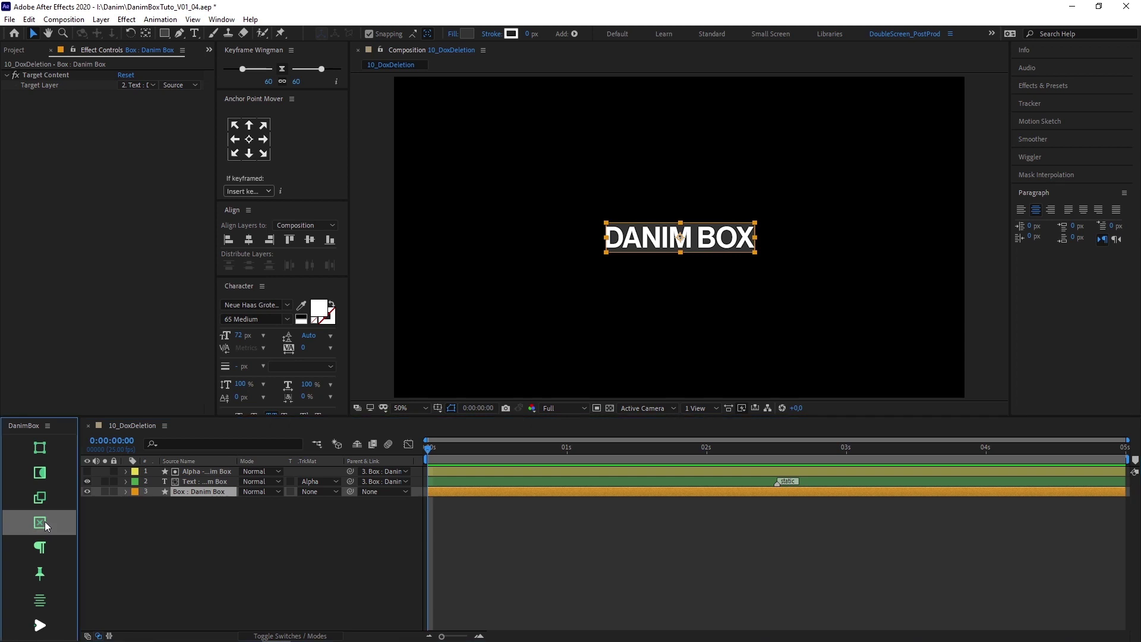
{"action": "left_click", "coordinate": [175, 522]}
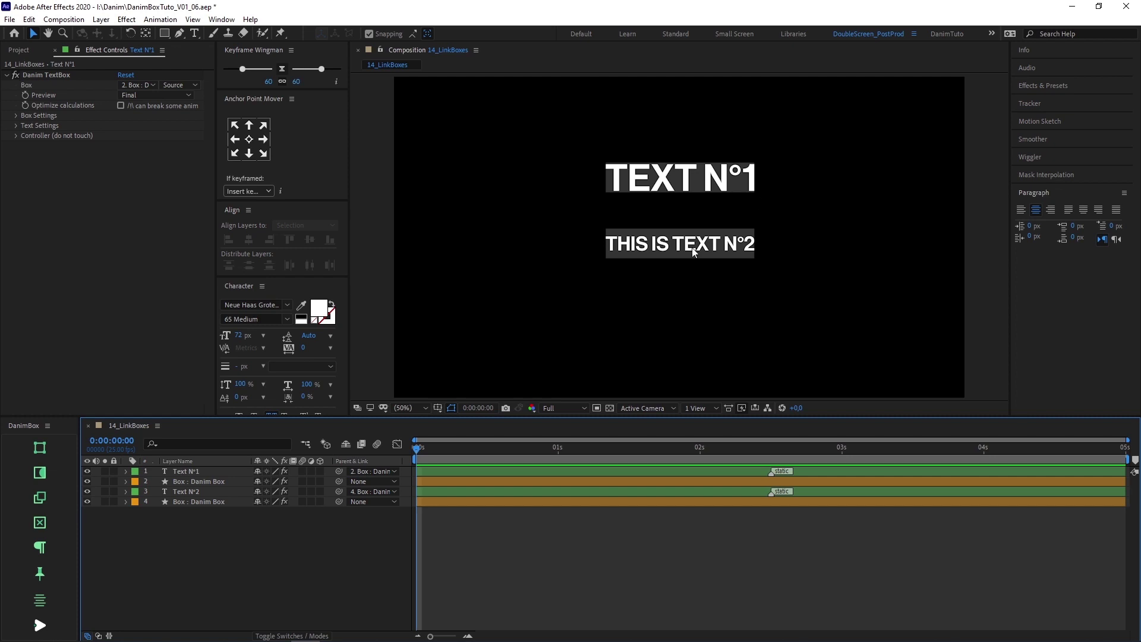
Set the Scale Limit reference of the Text N°1 layer to the Text N°2 layer.
{"action": "left_click", "coordinate": [217, 470]}
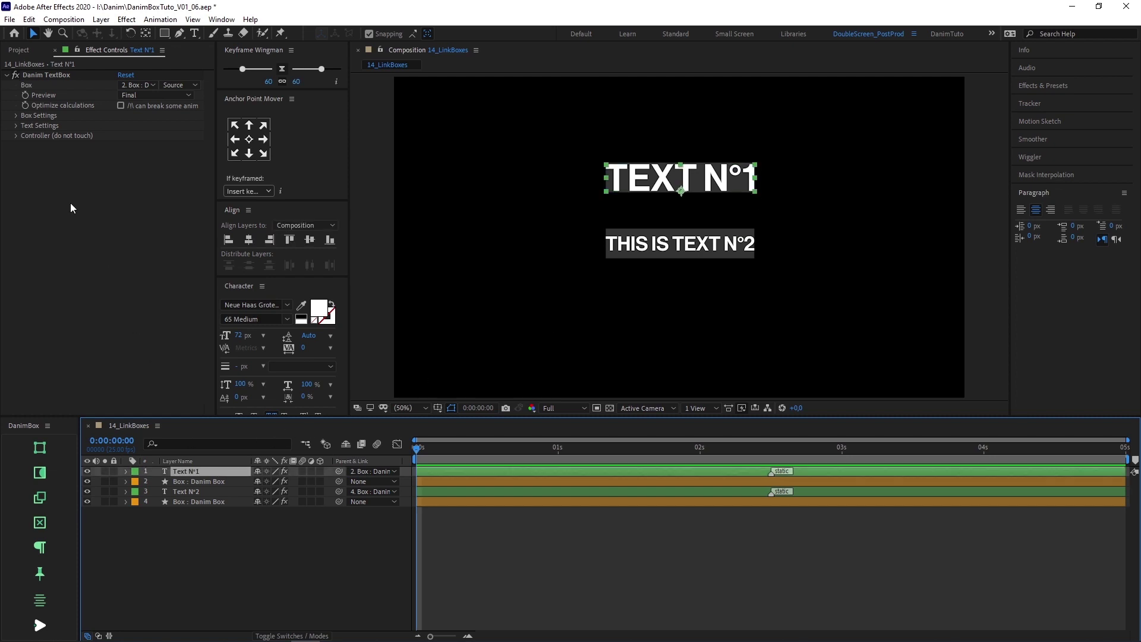
{"action": "left_click", "coordinate": [17, 126]}
{"action": "left_click", "coordinate": [27, 145]}
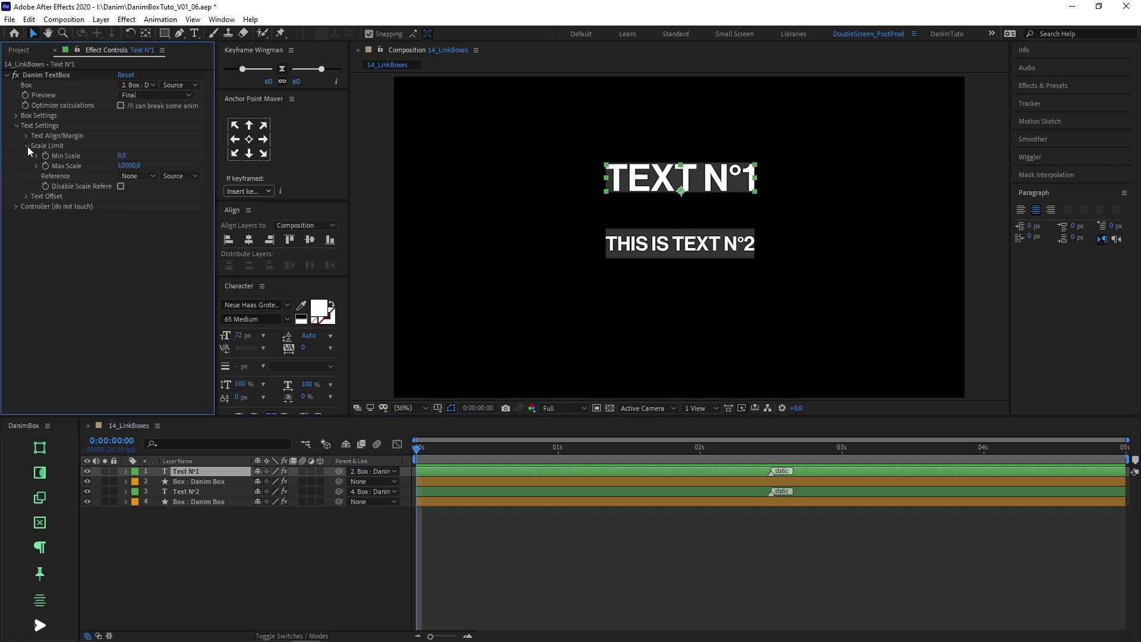
{"action": "left_click", "coordinate": [140, 177]}
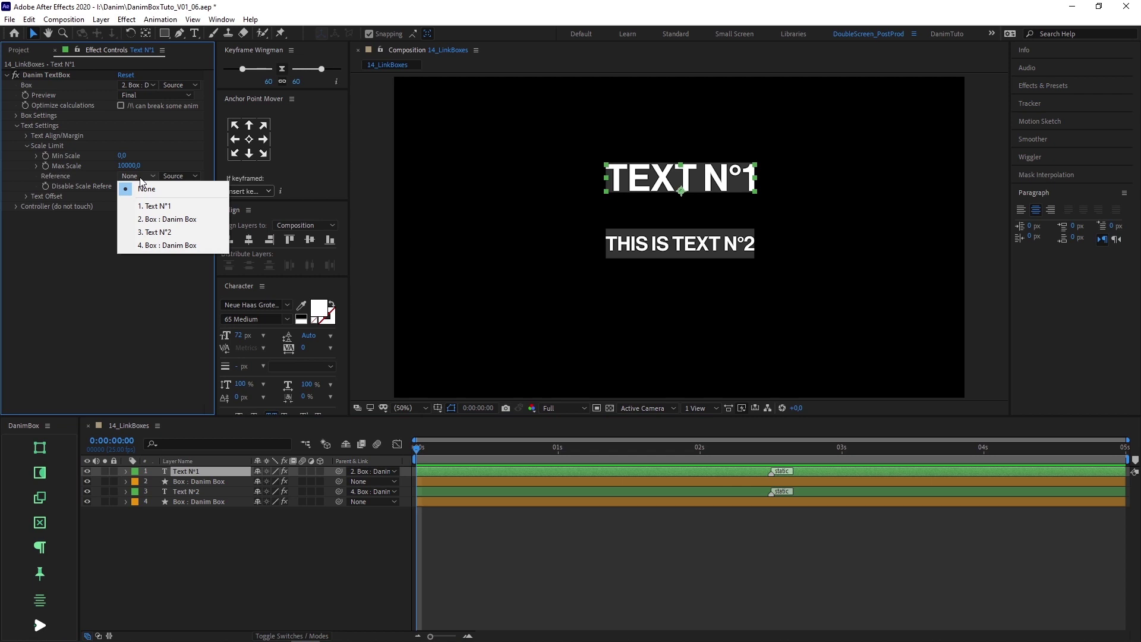
{"action": "left_click", "coordinate": [163, 232]}
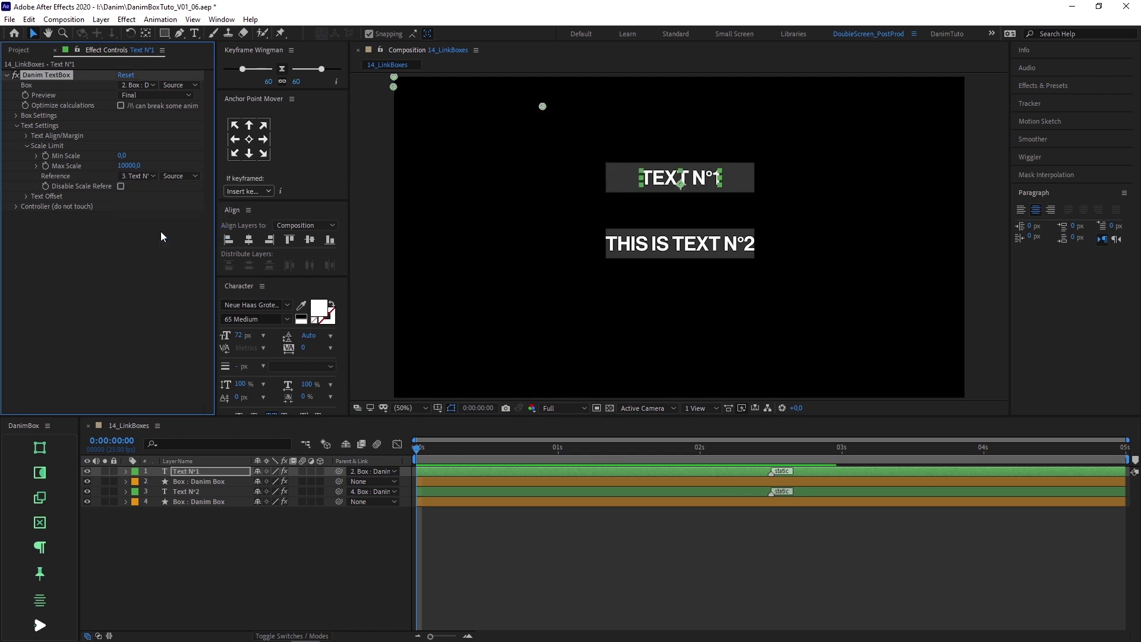
Set the Scale Limit reference of the Text N°2 layer to the Text N°1 layer.
{"action": "left_click", "coordinate": [195, 492]}
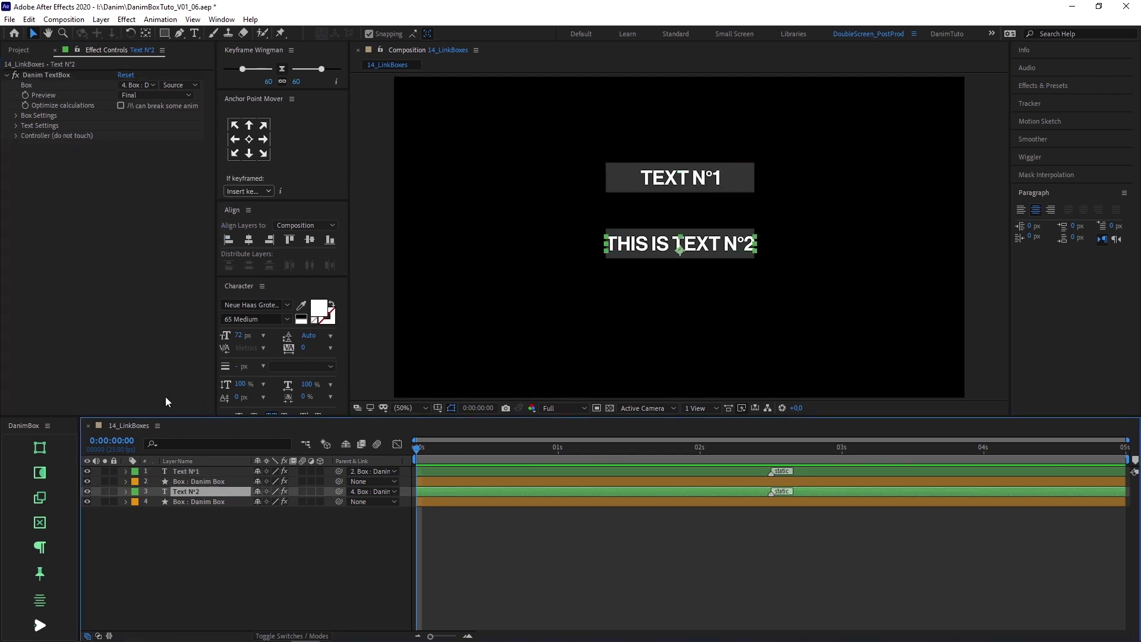
{"action": "left_click", "coordinate": [16, 126]}
{"action": "left_click", "coordinate": [27, 147]}
{"action": "left_click", "coordinate": [147, 177]}
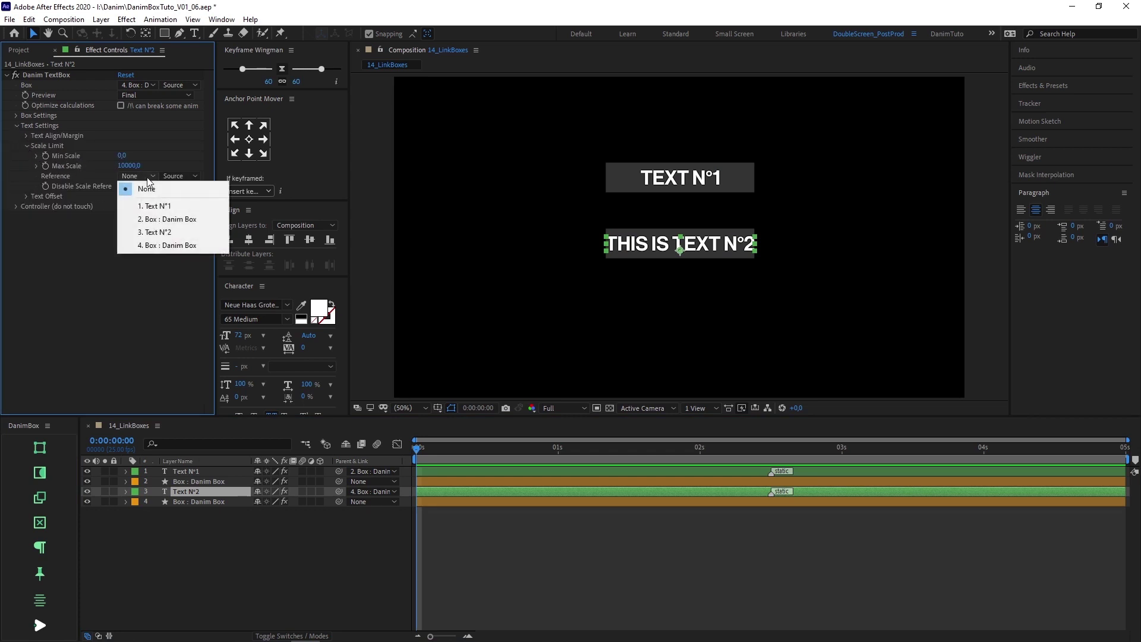
{"action": "left_click", "coordinate": [163, 208]}
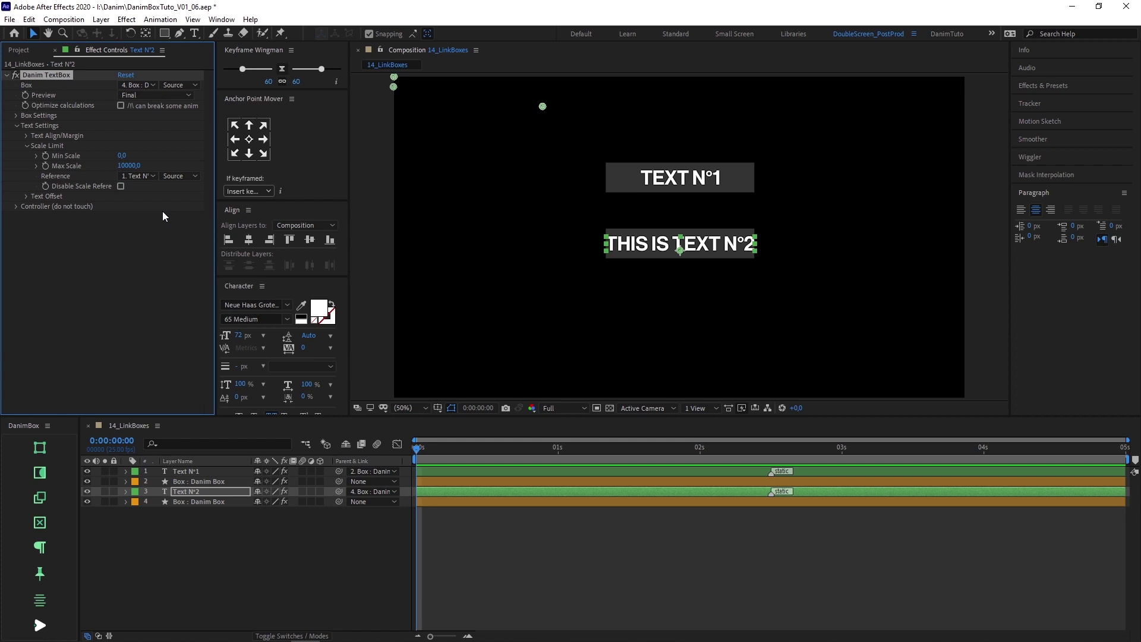
Replace the first box's text with "THIS TEXT N°1 IS LONGER" and deselect the layer.
{"action": "double_click", "coordinate": [701, 180]}
{"action": "type", "text": "THIS TEXT N"}
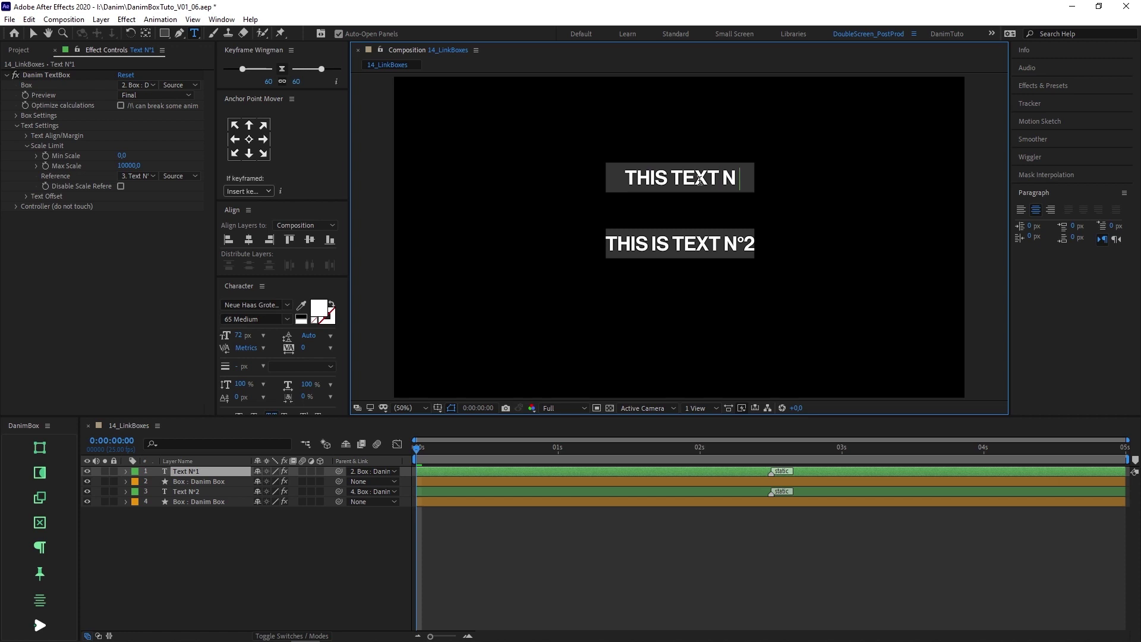
{"action": "type", "text": "°1 IS LONGER"}
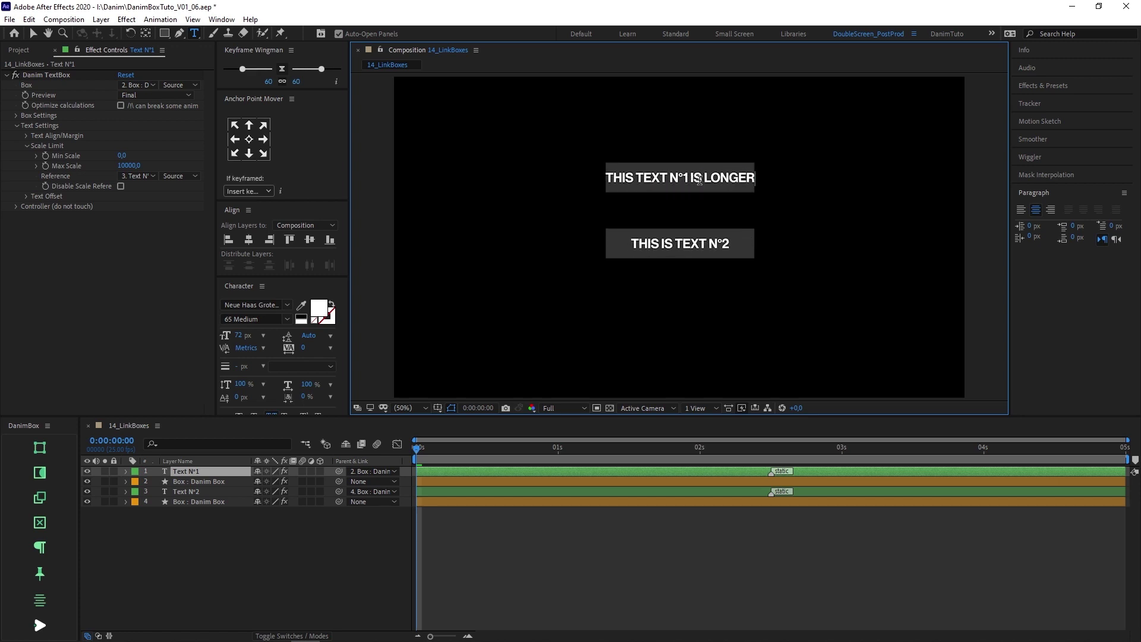
{"action": "key", "text": "Escape"}
{"action": "key", "text": "v"}
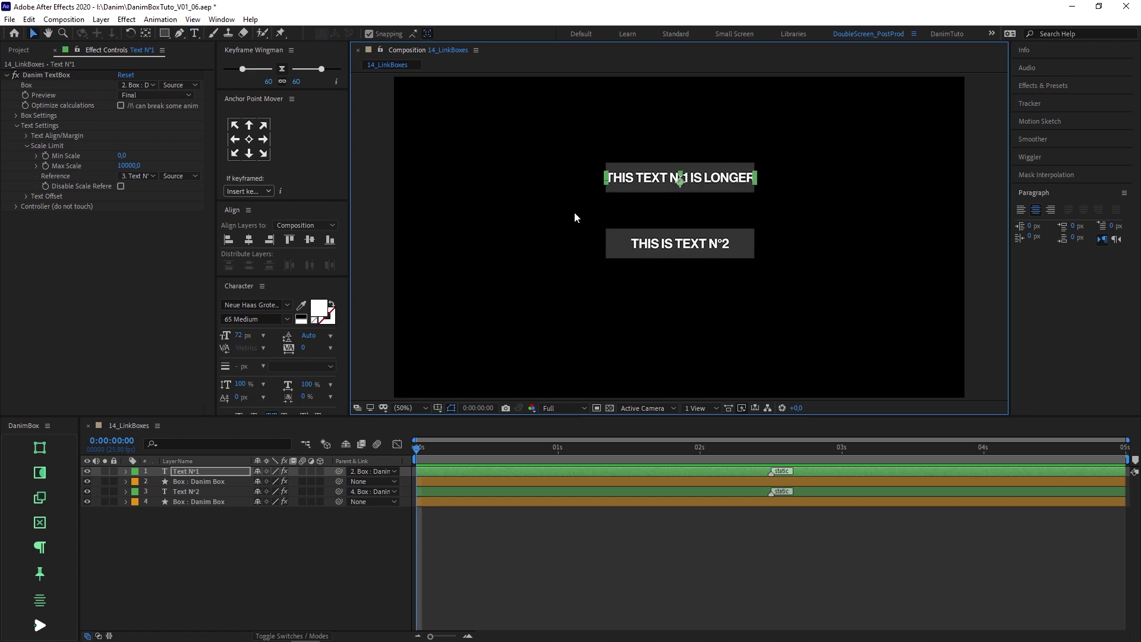
{"action": "left_click", "coordinate": [574, 218]}
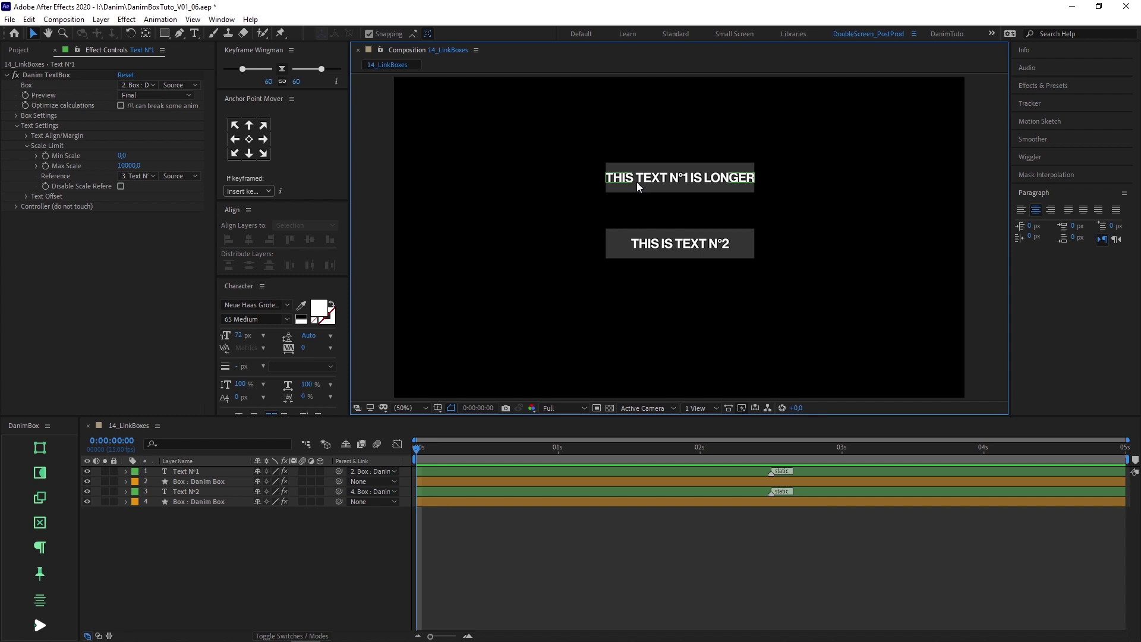
Set the font size of the Text N°2 layer to 36 px and deselect it.
{"action": "left_click", "coordinate": [201, 492]}
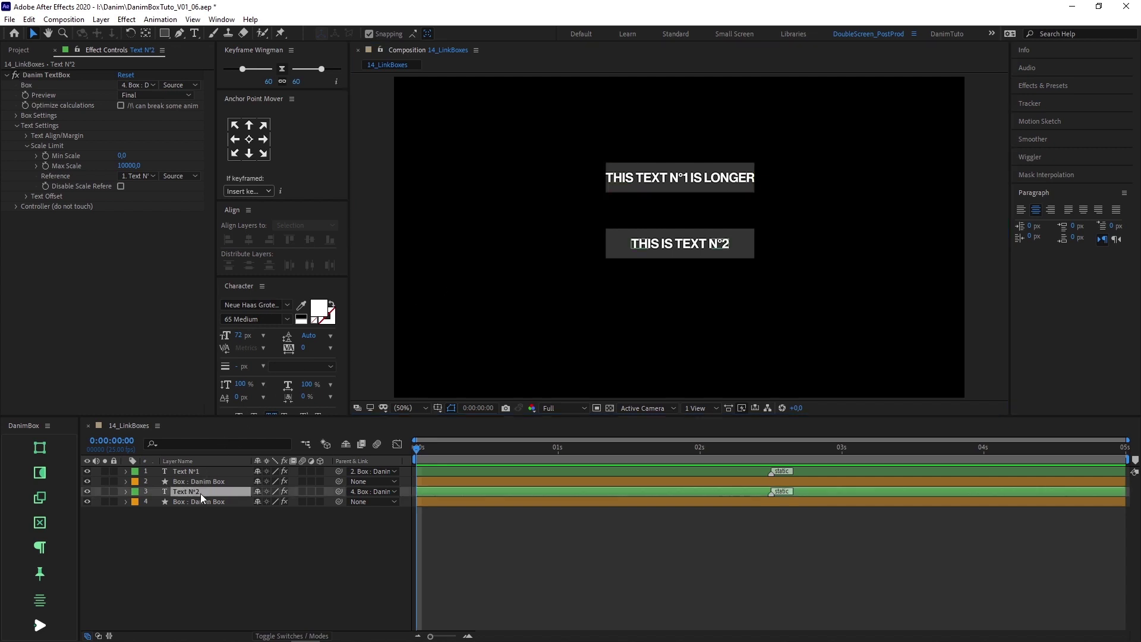
{"action": "left_click", "coordinate": [242, 335]}
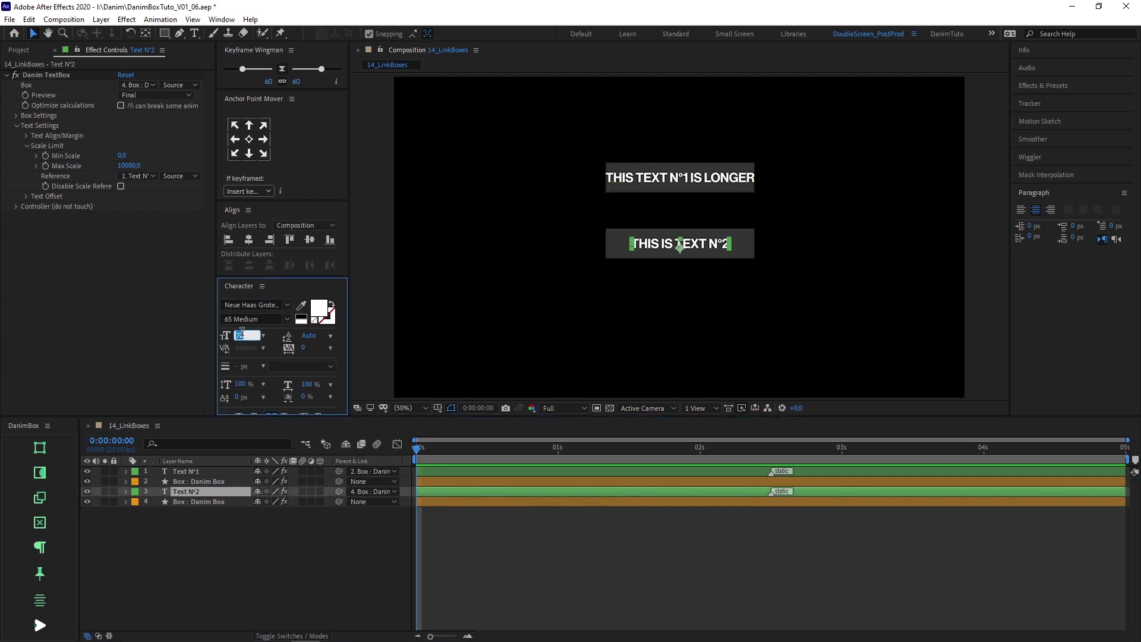
{"action": "type", "text": "30"}
{"action": "key", "text": "Return"}
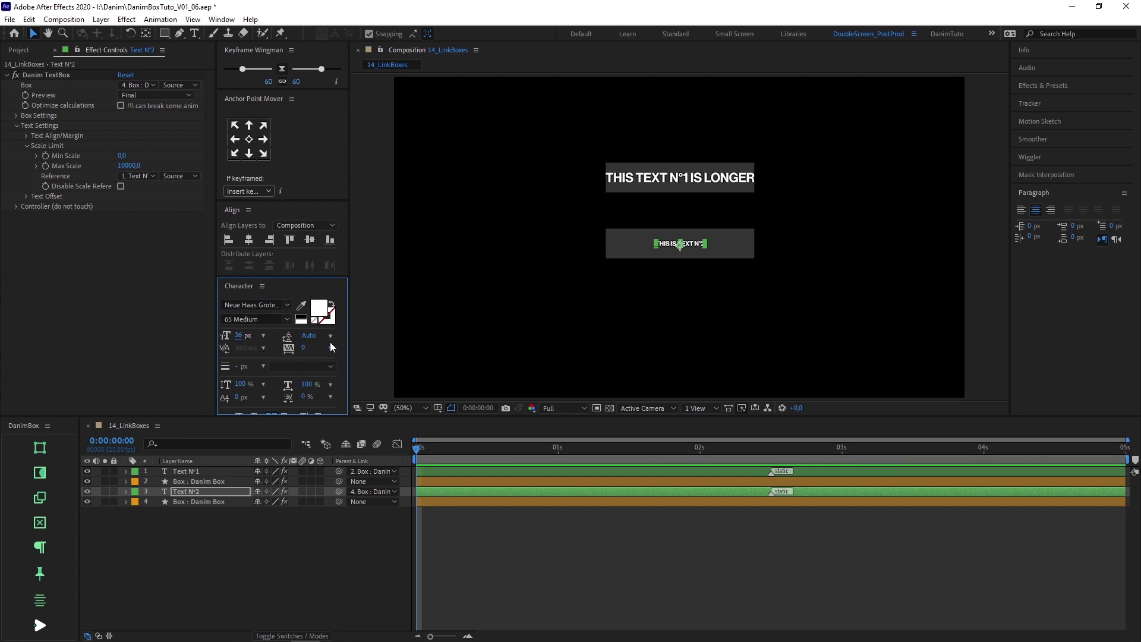
{"action": "left_click", "coordinate": [367, 342]}
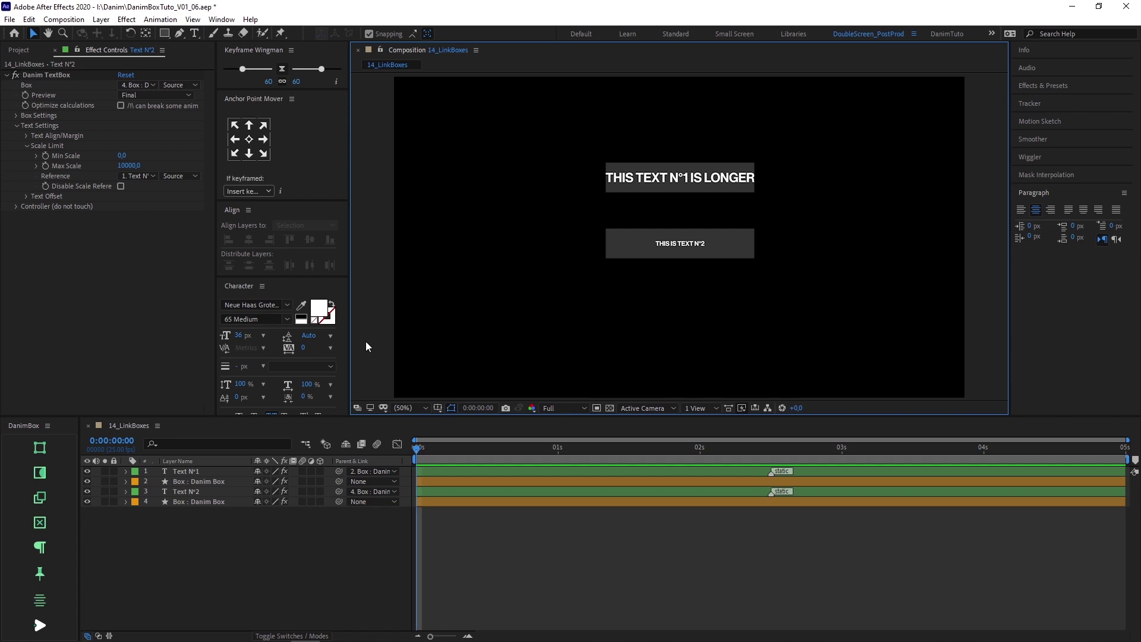
Create a new Danim box and move it below the text N°2 box in the composition.
{"action": "left_click", "coordinate": [64, 451]}
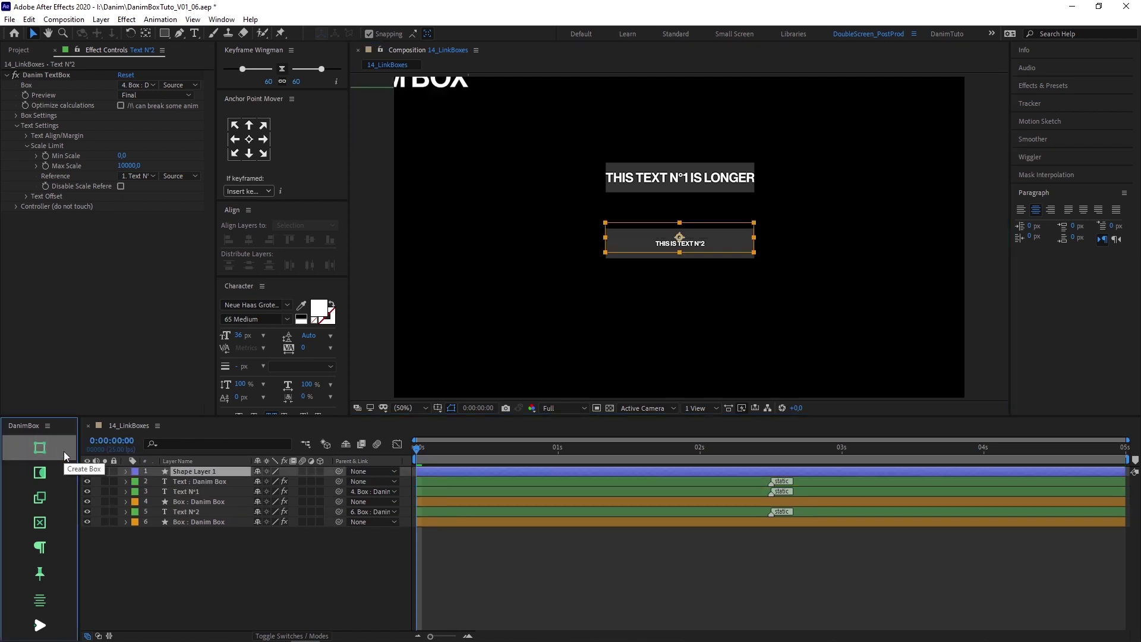
{"action": "left_click", "coordinate": [188, 481]}
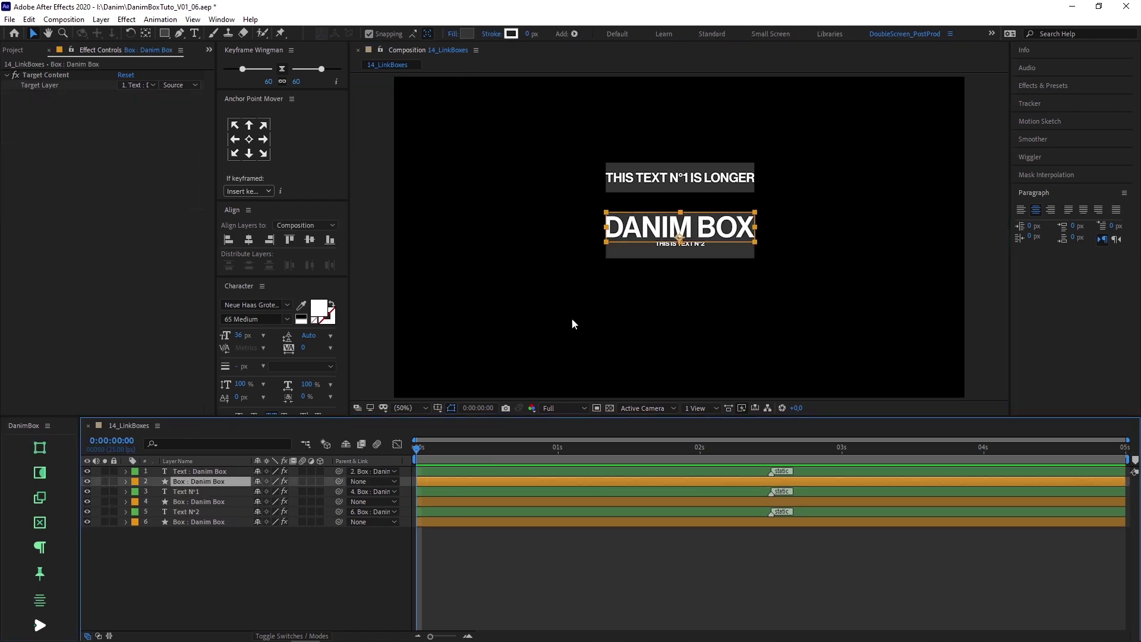
{"action": "left_click_drag", "start_coordinate": [694, 244], "coordinate": [690, 319]}
{"action": "left_click", "coordinate": [691, 329]}
Replace the new box's text with "TEXT N°3" and deselect the layer.
{"action": "double_click", "coordinate": [683, 304]}
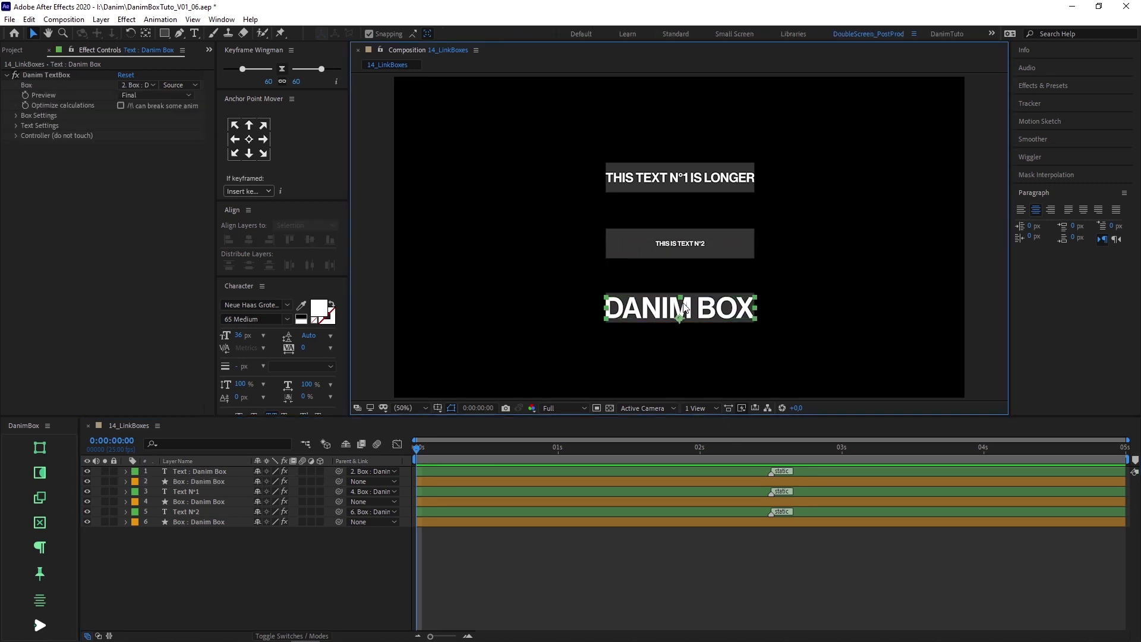
{"action": "type", "text": "TEXT N°3"}
{"action": "key", "text": "KP_Enter"}
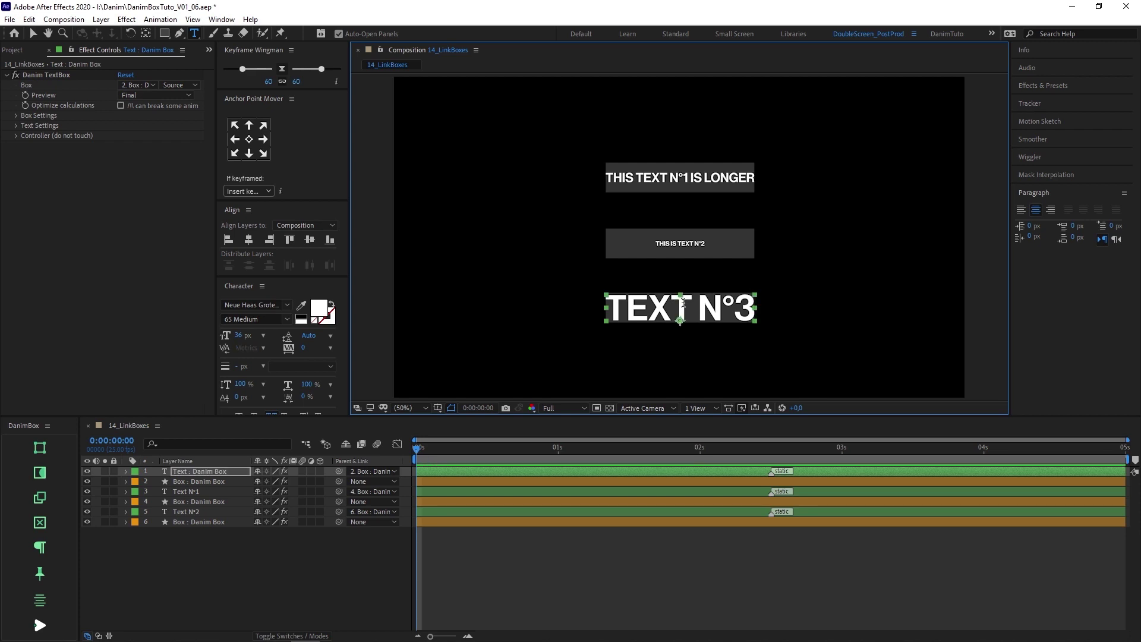
{"action": "key", "text": "v"}
{"action": "left_click", "coordinate": [699, 347]}
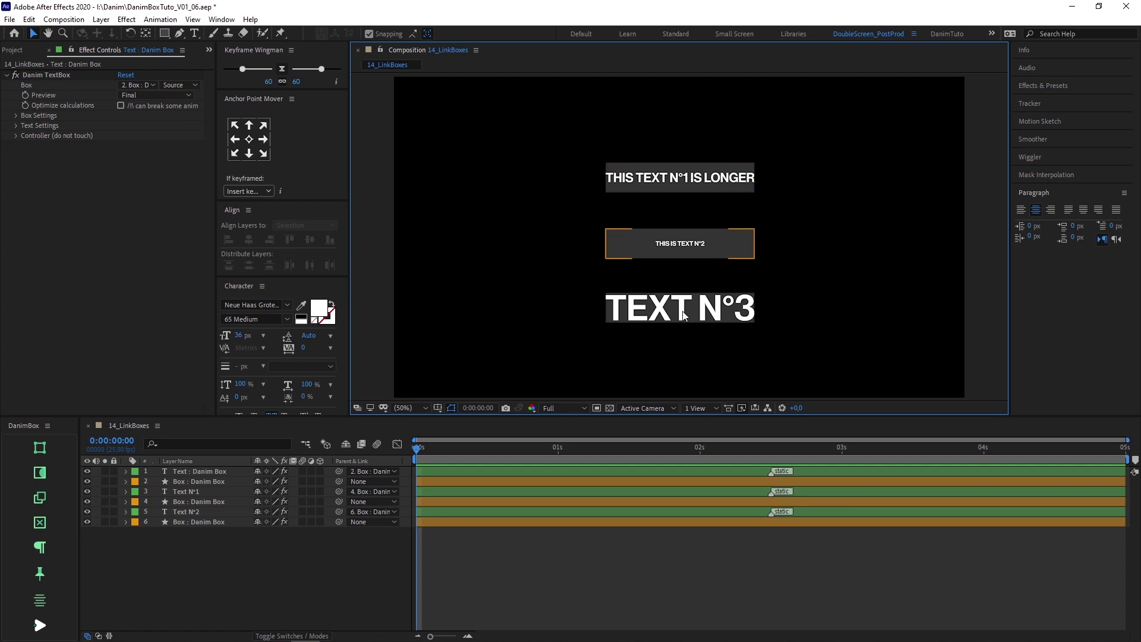
Change the Scale Limit reference of the Text N°2 layer to the third box's text layer, Text : Danim Box.
{"action": "left_click", "coordinate": [216, 512]}
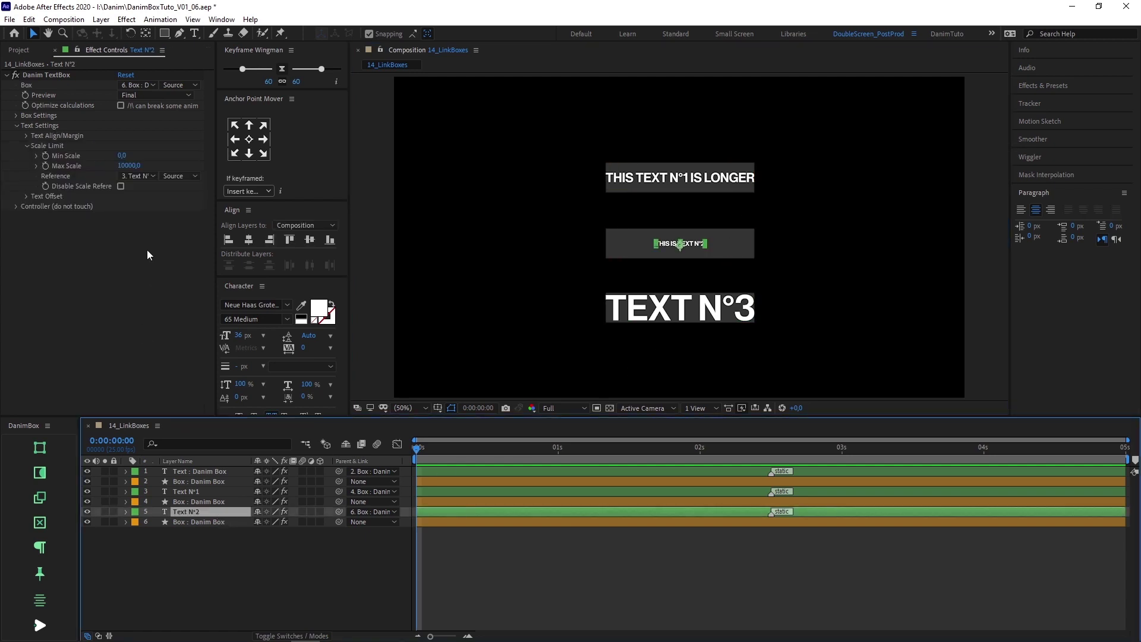
{"action": "left_click", "coordinate": [150, 177]}
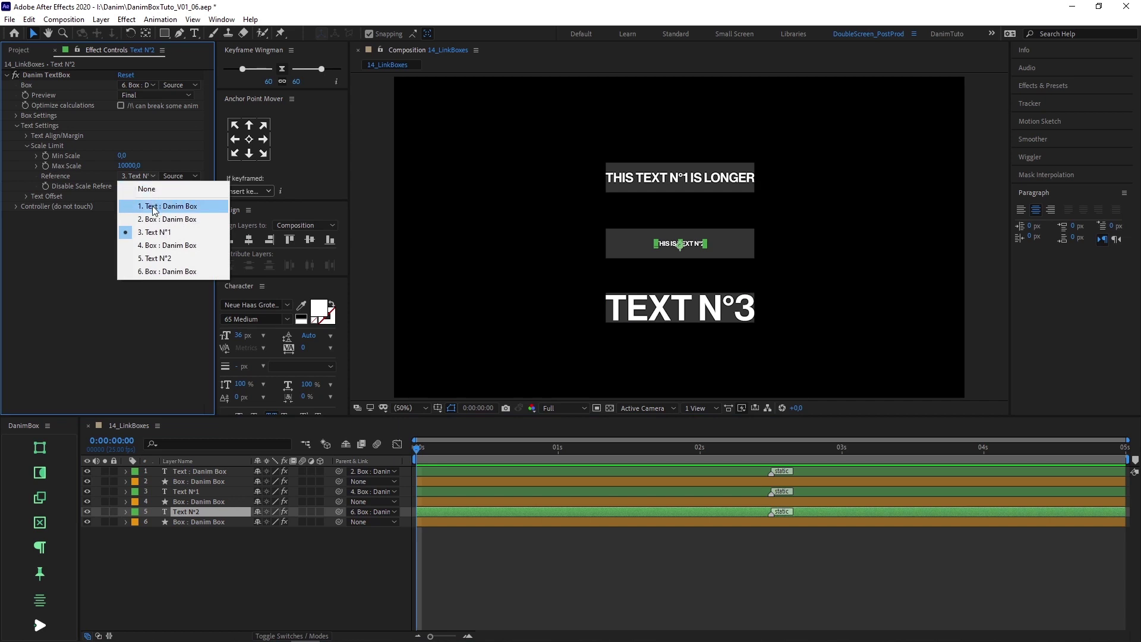
{"action": "left_click", "coordinate": [153, 205]}
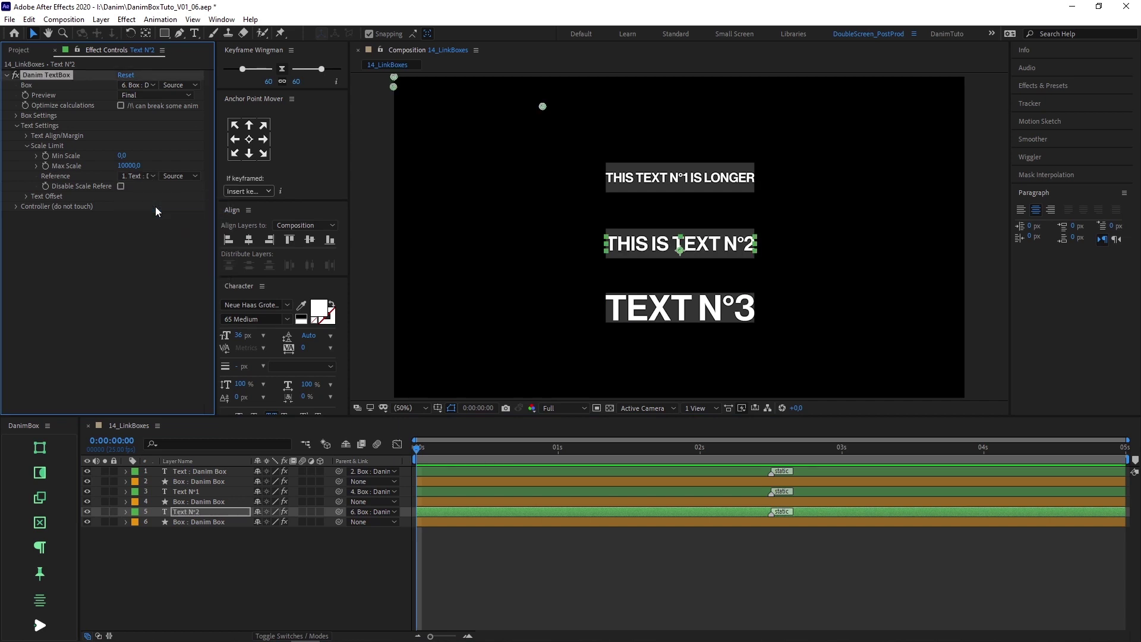
Set the Scale Limit reference of the third box's text layer to the Text N°1 layer.
{"action": "left_click", "coordinate": [212, 470]}
{"action": "left_click", "coordinate": [17, 126]}
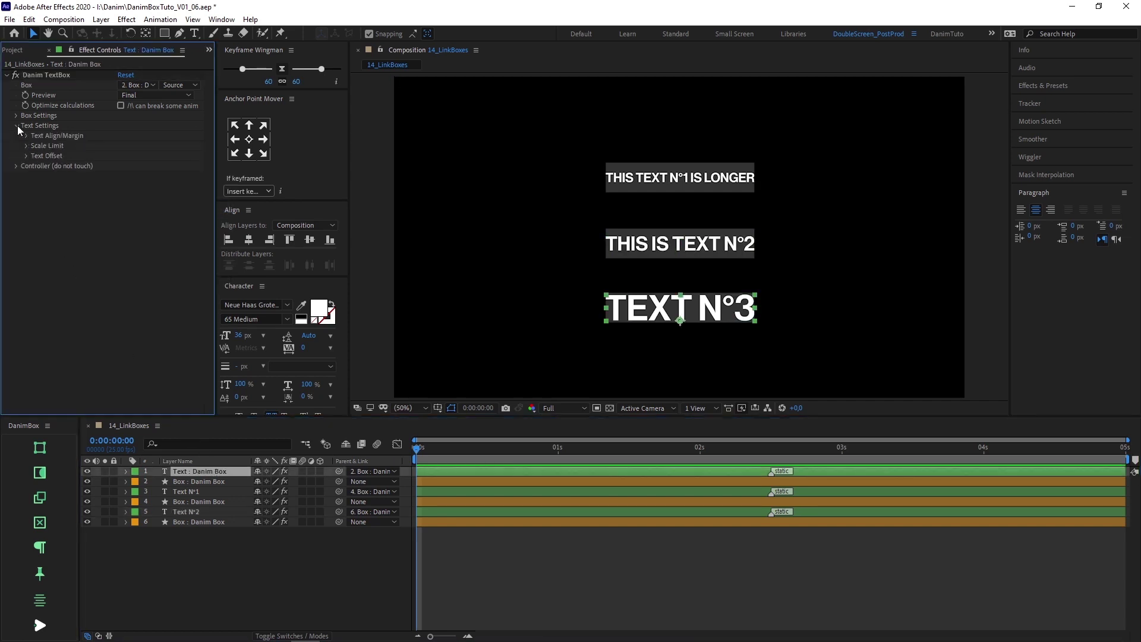
{"action": "left_click", "coordinate": [26, 146]}
{"action": "left_click", "coordinate": [130, 176]}
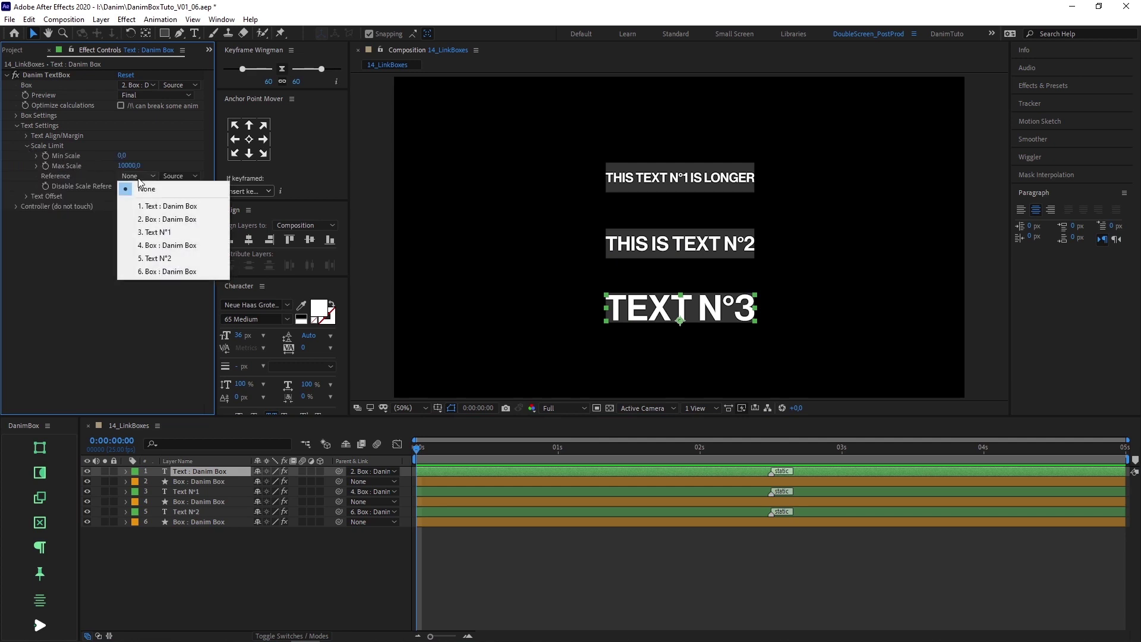
{"action": "left_click", "coordinate": [154, 230]}
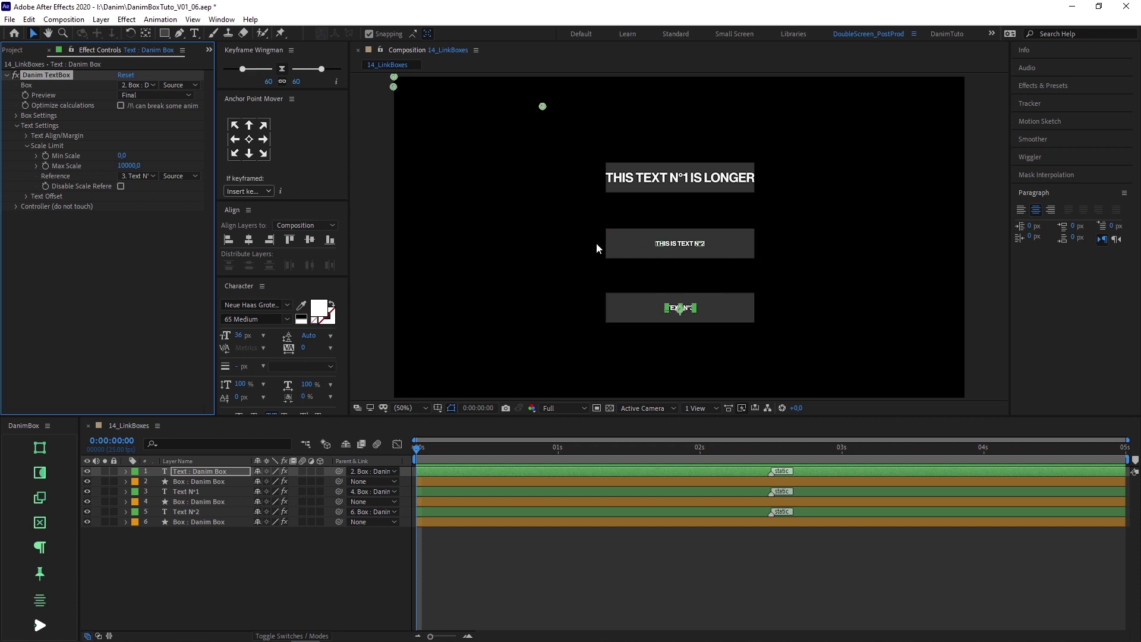
Set the font size of the third box's text to 18 px.
{"action": "left_click", "coordinate": [242, 335]}
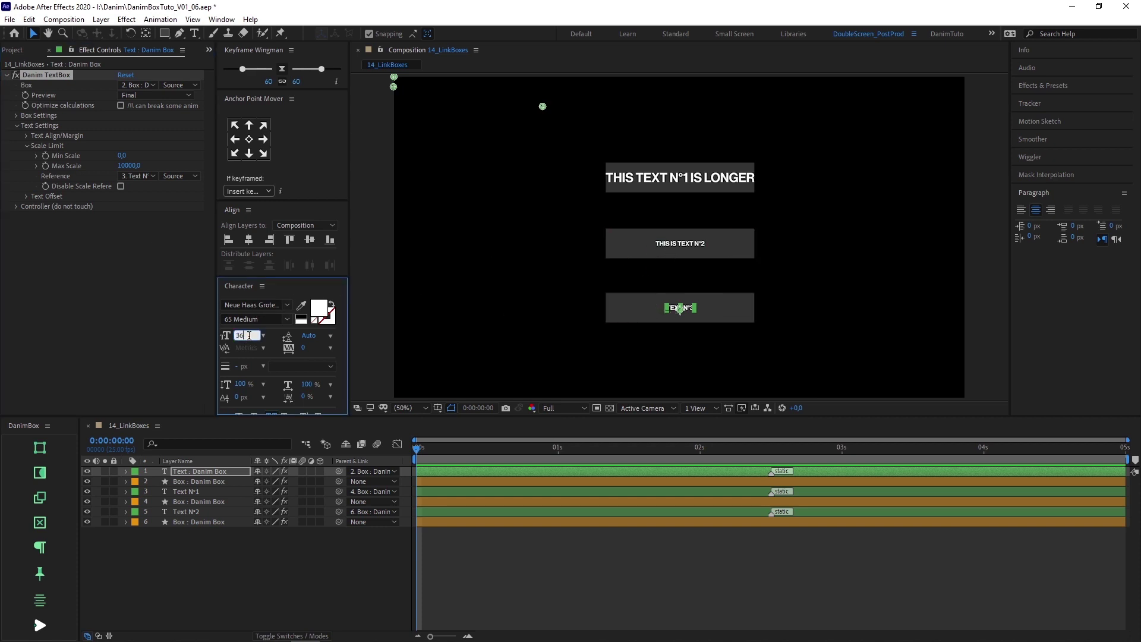
{"action": "type", "text": "18"}
{"action": "key", "text": "Return"}
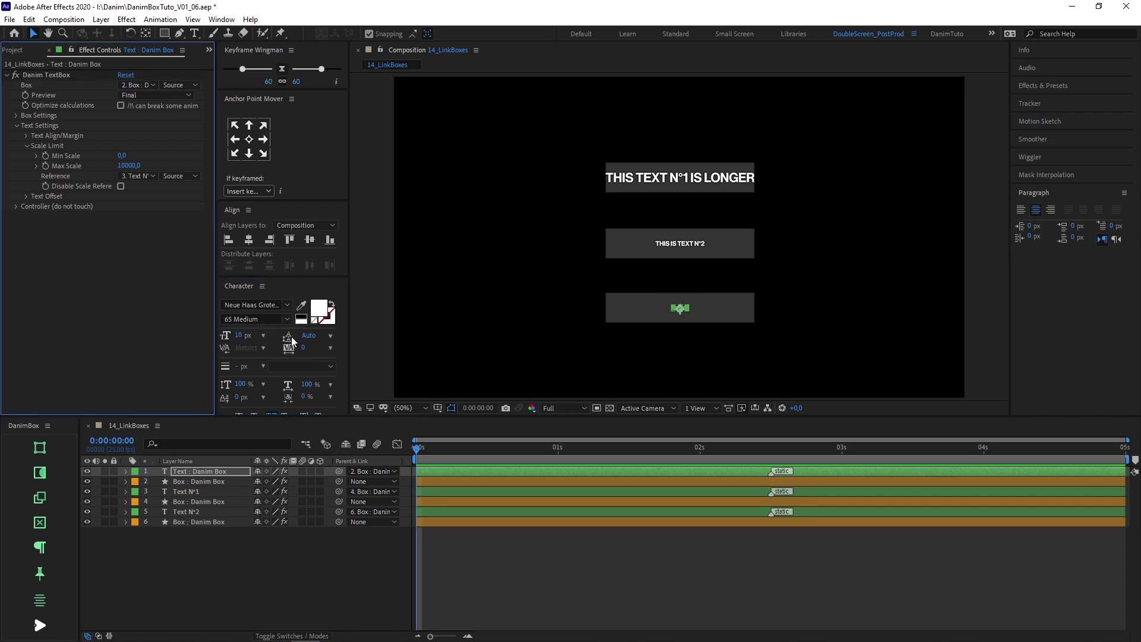
Increase the box size of the Text N°1 layer in its Box Settings.
{"action": "left_click", "coordinate": [366, 351]}
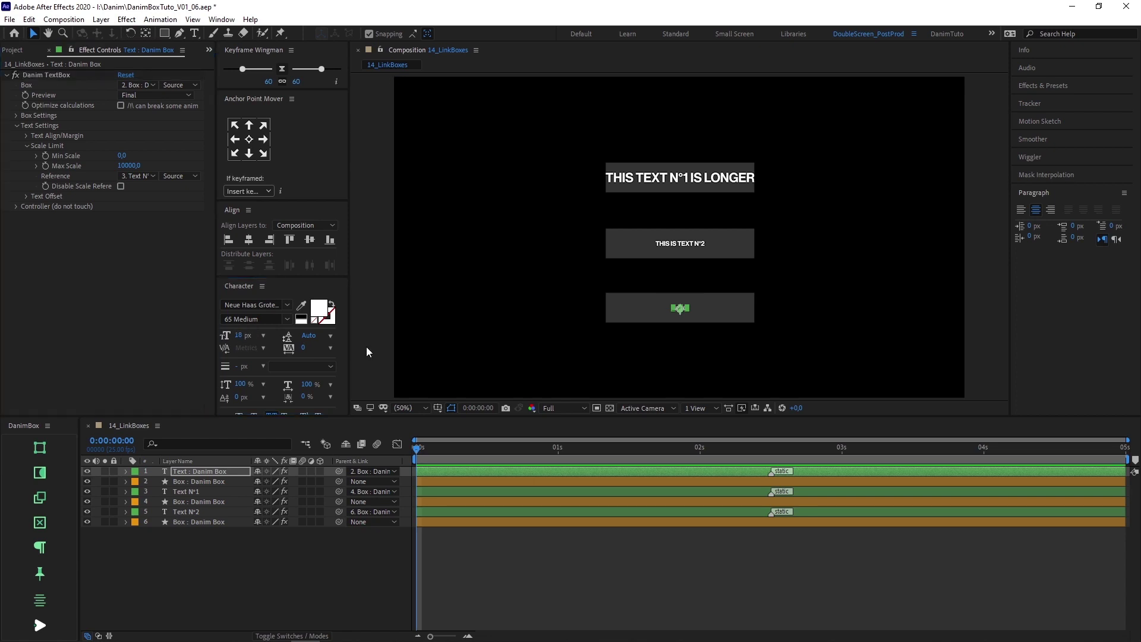
{"action": "left_click", "coordinate": [204, 491]}
{"action": "left_click", "coordinate": [16, 115]}
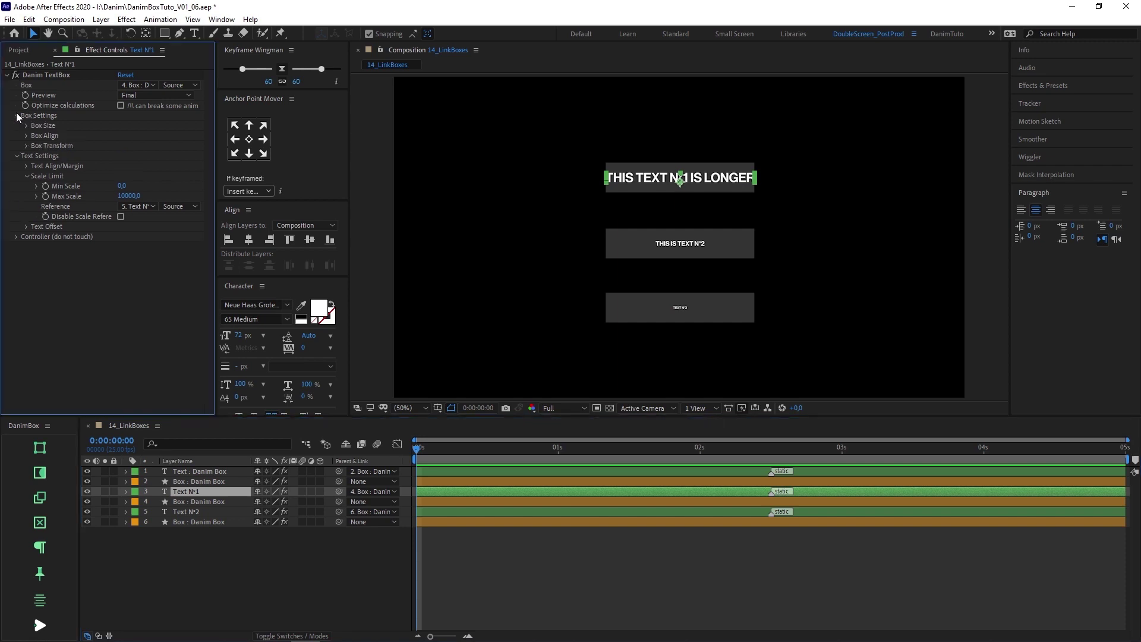
{"action": "left_click", "coordinate": [26, 125]}
{"action": "left_click_drag", "start_coordinate": [126, 135], "coordinate": [191, 142]}
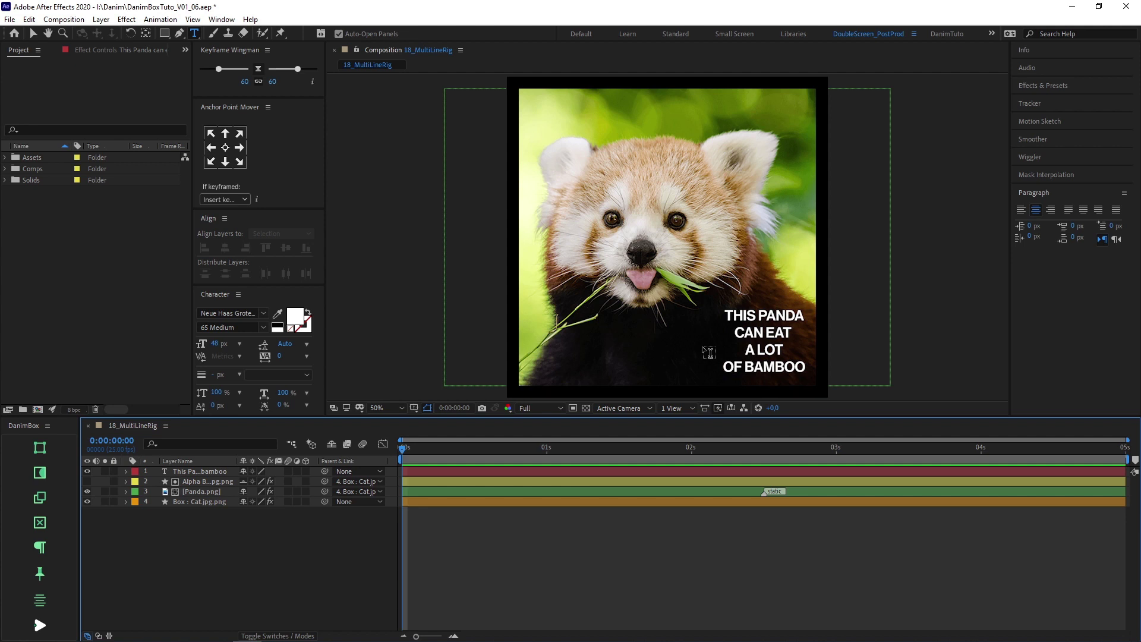
Create a multi line rig with 4 boxes in the 18_MultiLineRig composition.
{"action": "left_click", "coordinate": [42, 545]}
{"action": "left_click", "coordinate": [77, 522]}
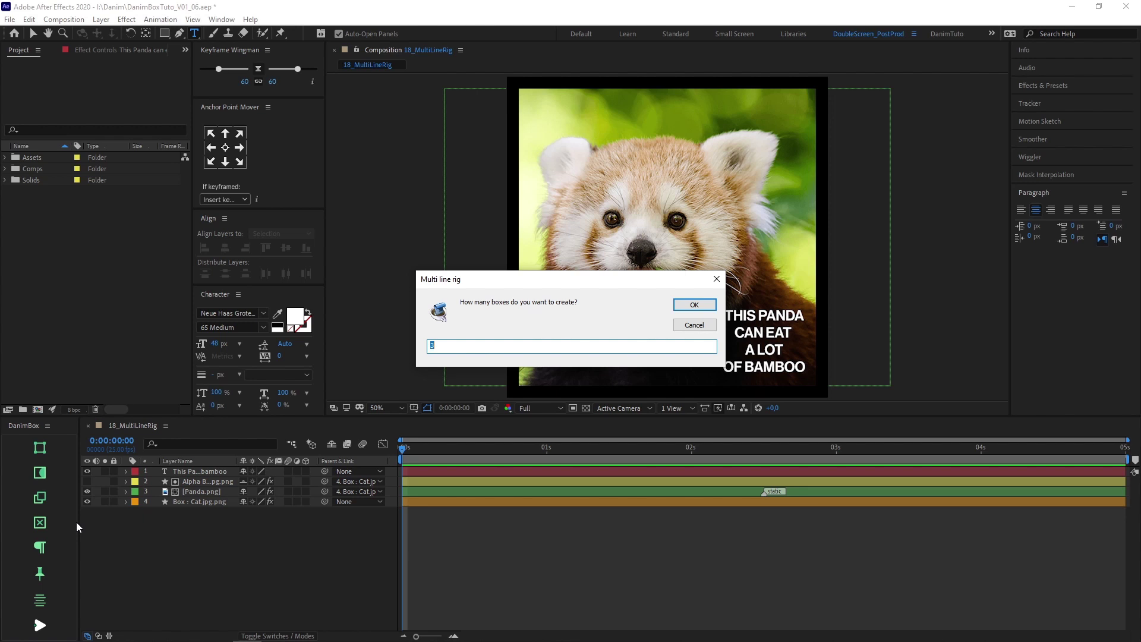
{"action": "type", "text": "4"}
{"action": "key", "text": "Return"}
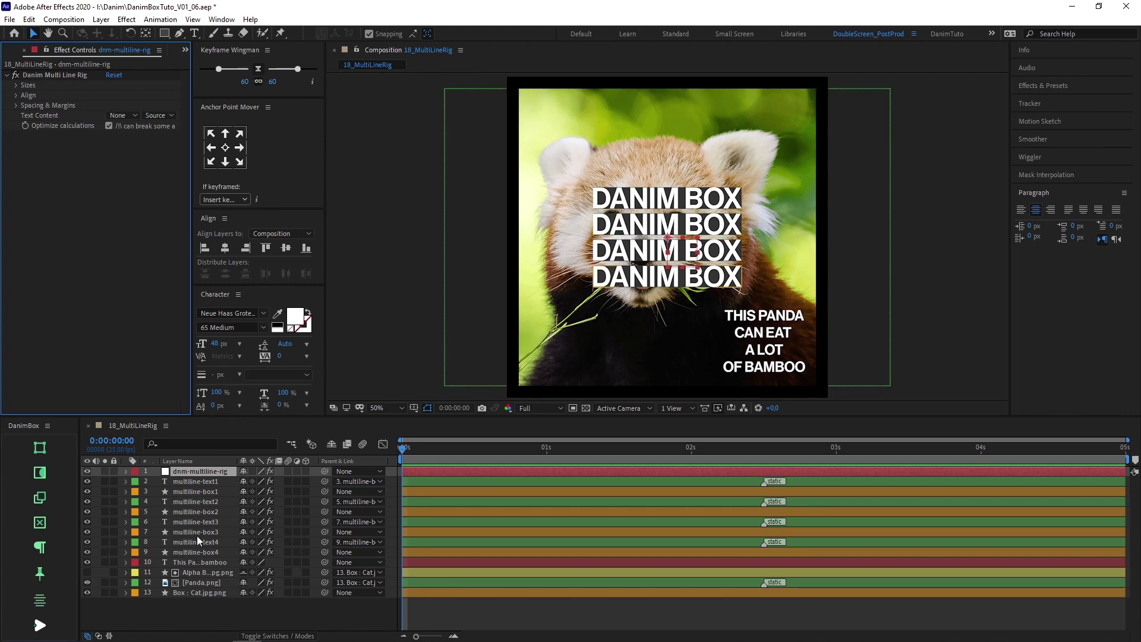
Move all the rig's boxes together slightly within the composition using the dnm-multiline-rig controller layer.
{"action": "left_click", "coordinate": [206, 469]}
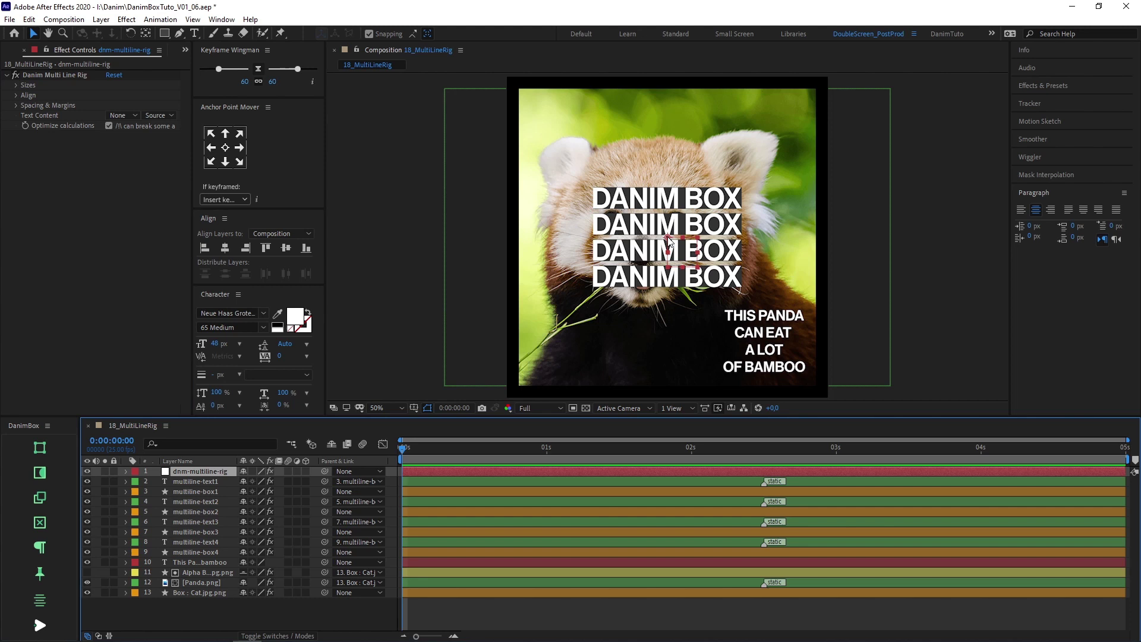
{"action": "left_click_drag", "start_coordinate": [669, 241], "coordinate": [638, 237]}
{"action": "left_click_drag", "start_coordinate": [654, 253], "coordinate": [663, 243]}
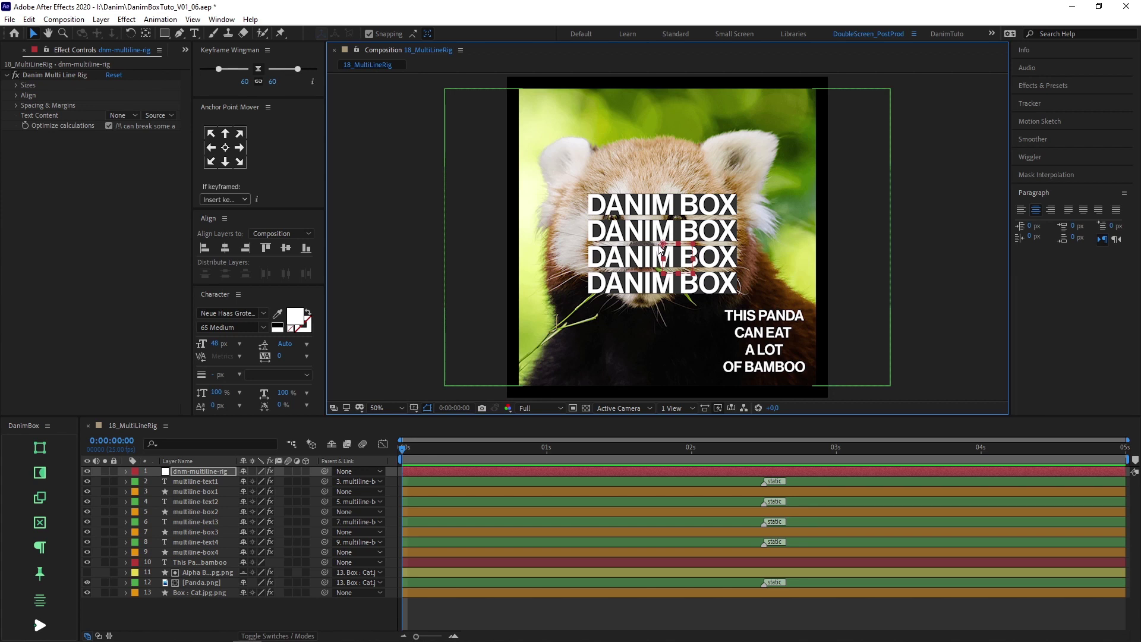
Check the effects on the multiline-text1 and multiline-box1 layers, and replace the text of multiline-text1 with "NEW TEXT".
{"action": "left_click", "coordinate": [204, 482]}
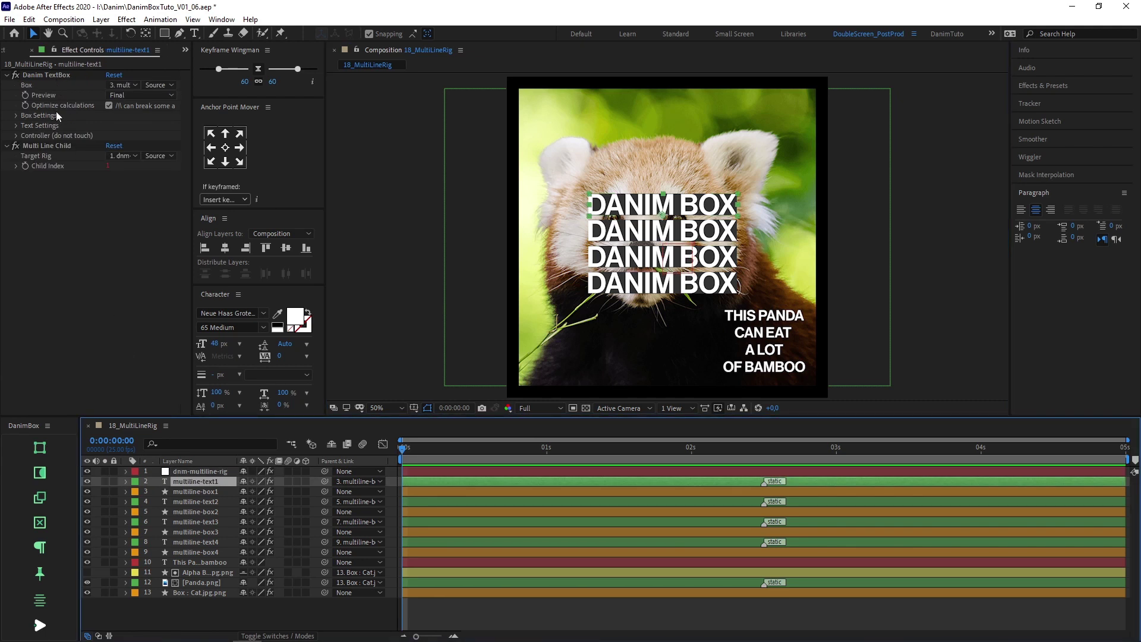
{"action": "left_click", "coordinate": [185, 492]}
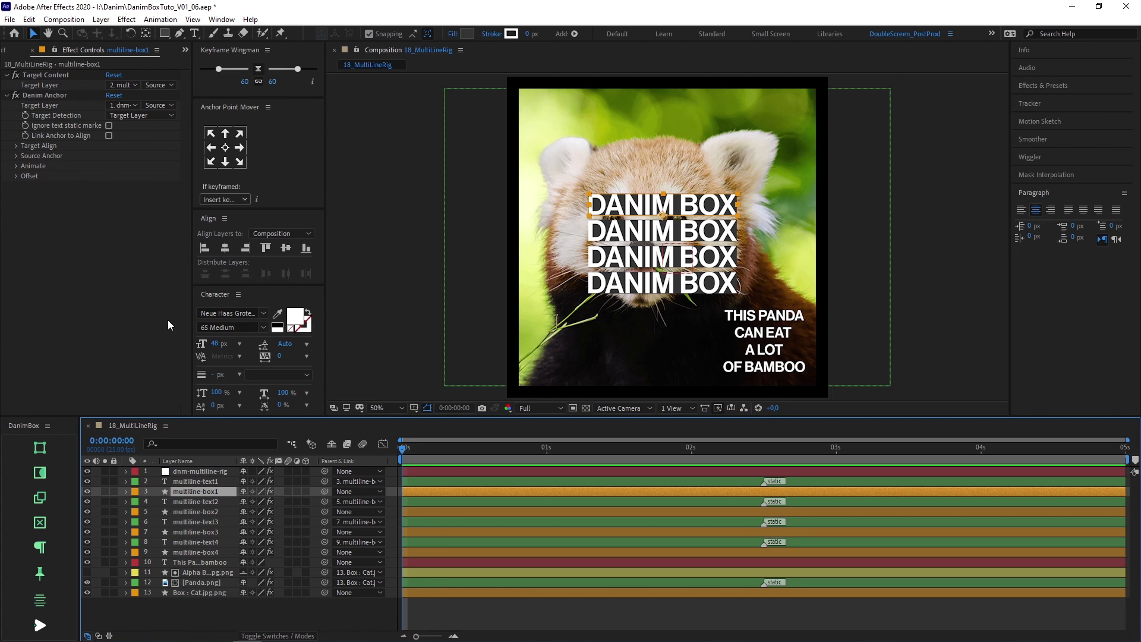
{"action": "double_click", "coordinate": [213, 480]}
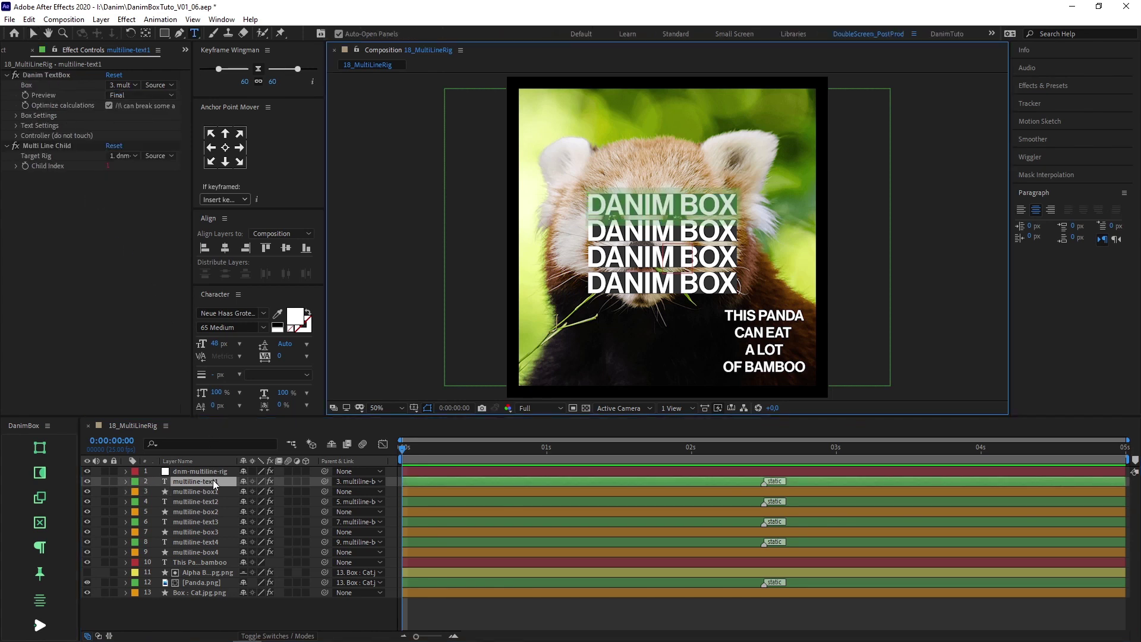
{"action": "type", "text": "NEW TEXT"}
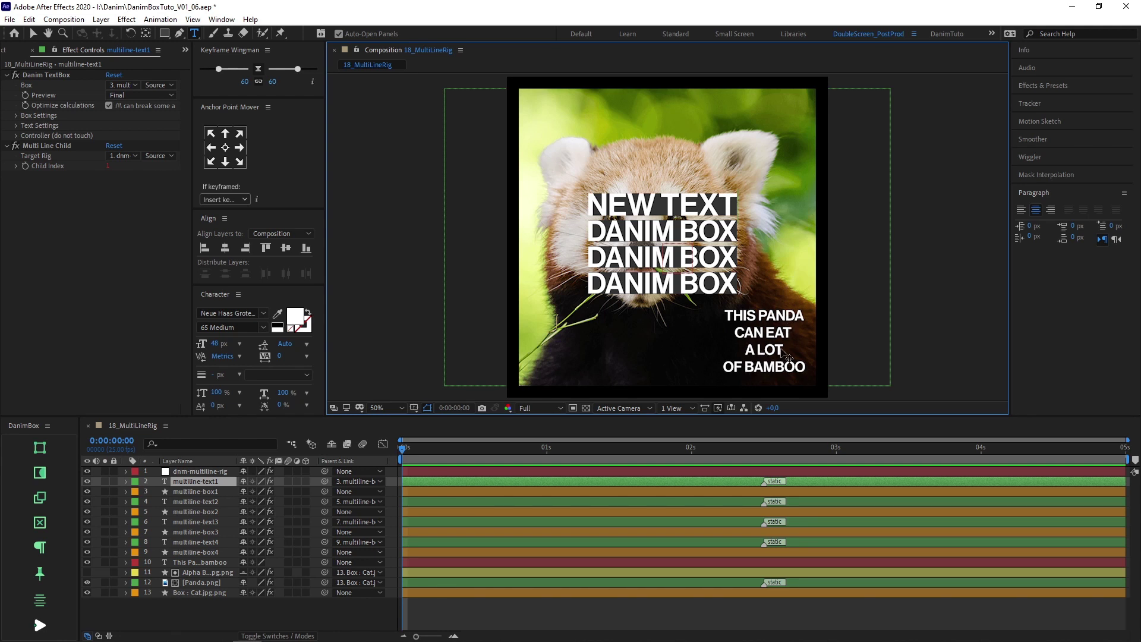
Set the Text Content of the dnm-multiline-rig layer to the "This Panda can eat a lot of bamboo" layer.
{"action": "left_click", "coordinate": [209, 471]}
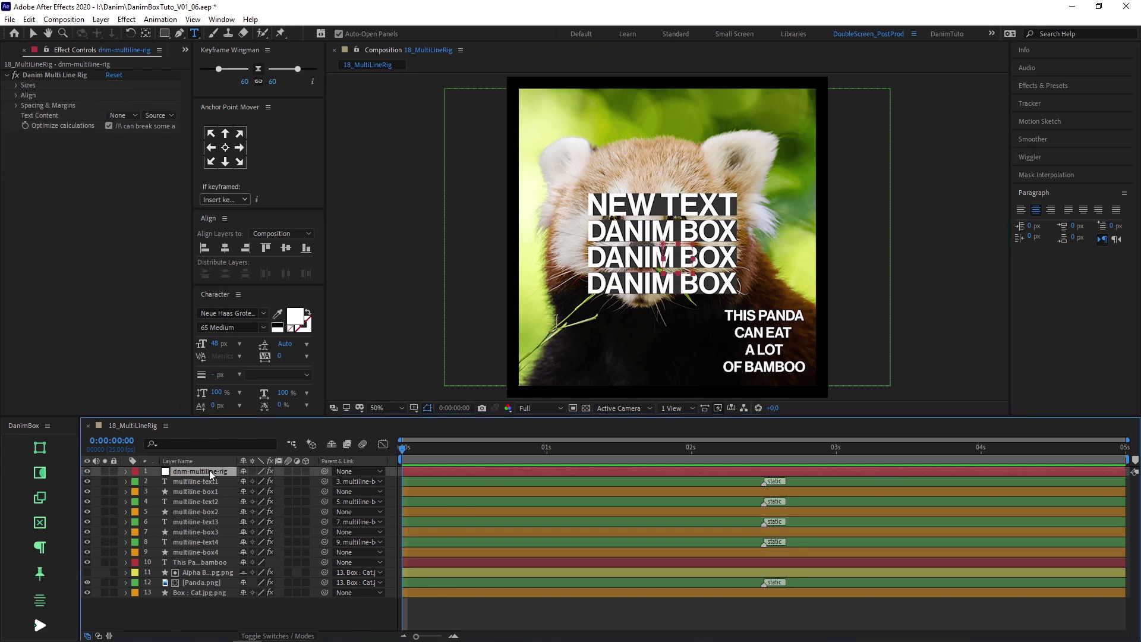
{"action": "left_click", "coordinate": [124, 115]}
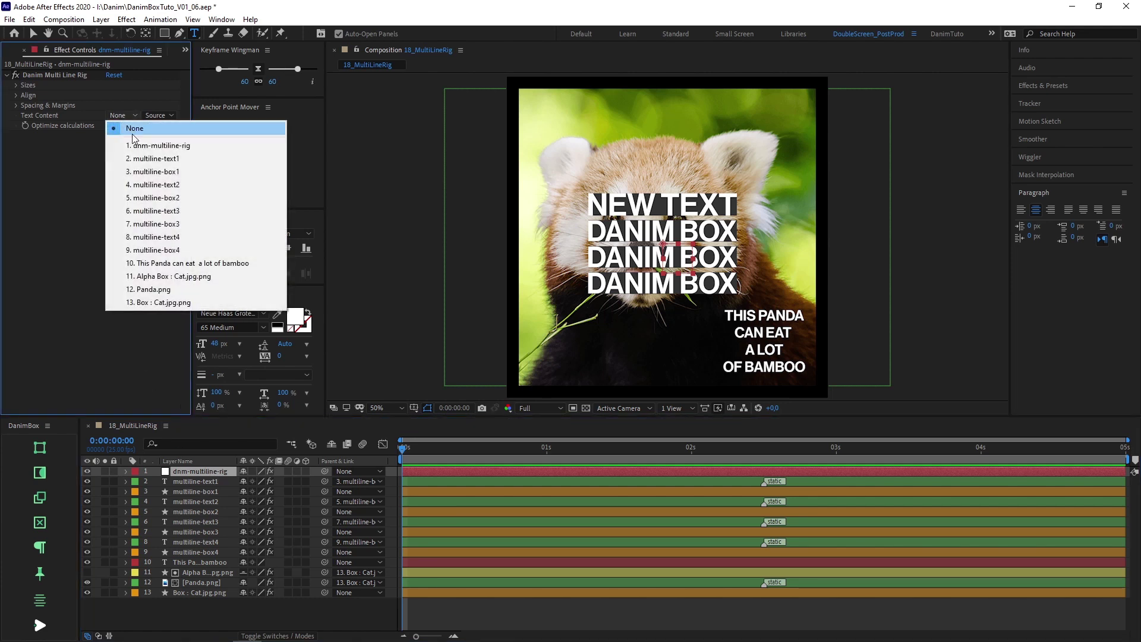
{"action": "left_click", "coordinate": [152, 261]}
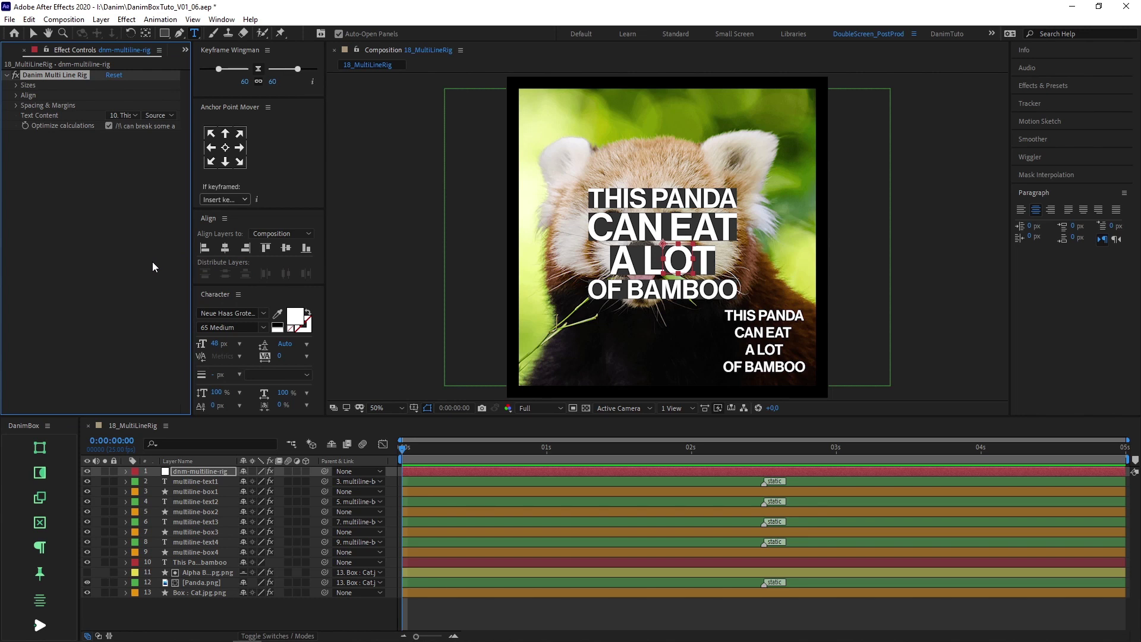
Set Delta X in the multi line rig's Sizes settings to 800.
{"action": "left_click", "coordinate": [15, 85]}
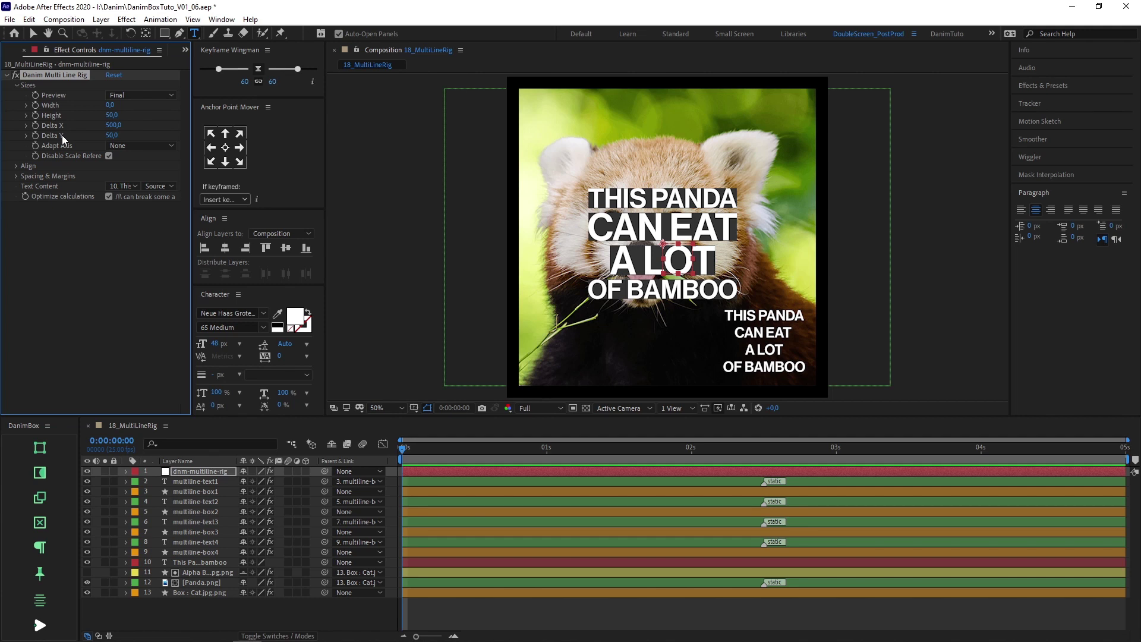
{"action": "left_click", "coordinate": [113, 125]}
{"action": "type", "text": "800"}
{"action": "key", "text": "Return"}
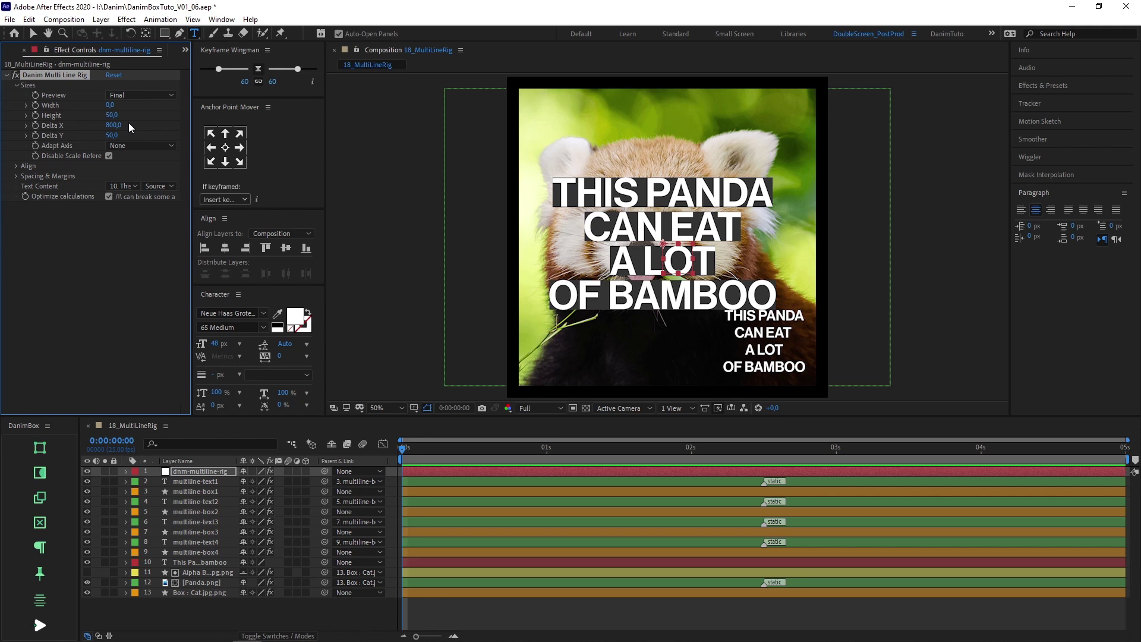
Try the rig's Adapt Axis option on X, and then set it to X - Y.
{"action": "left_click", "coordinate": [140, 147]}
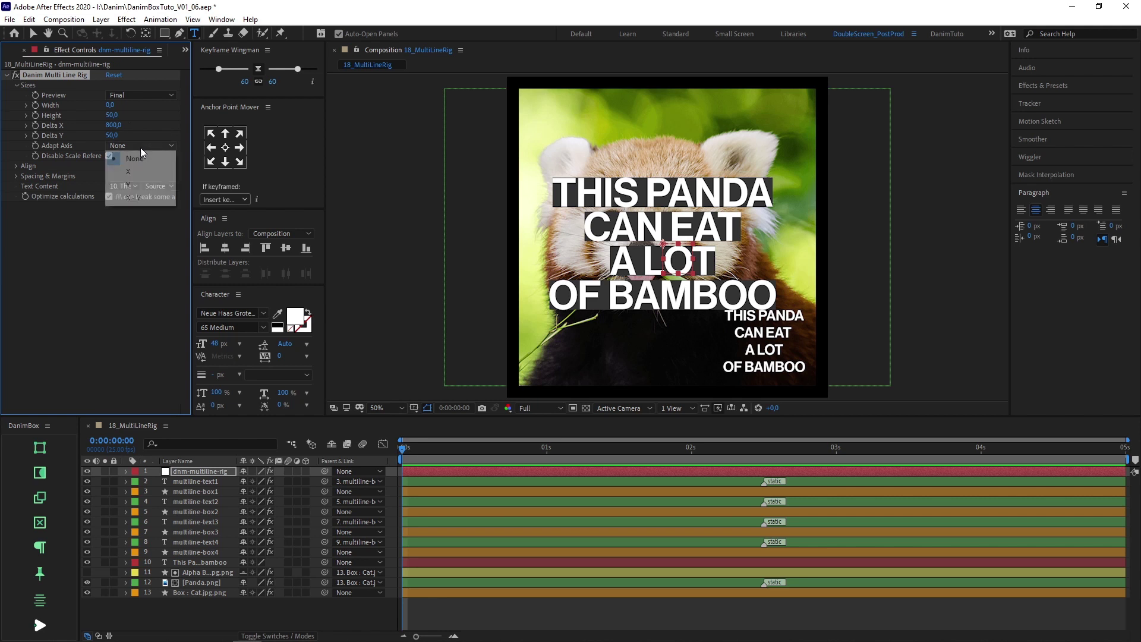
{"action": "left_click", "coordinate": [146, 176]}
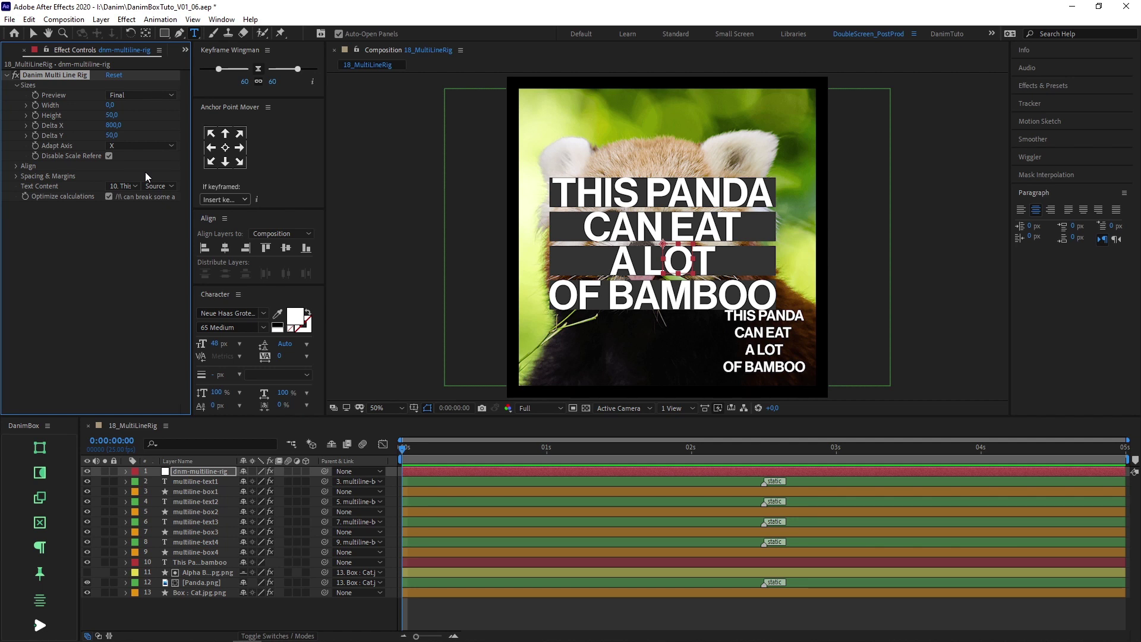
{"action": "left_click", "coordinate": [144, 147]}
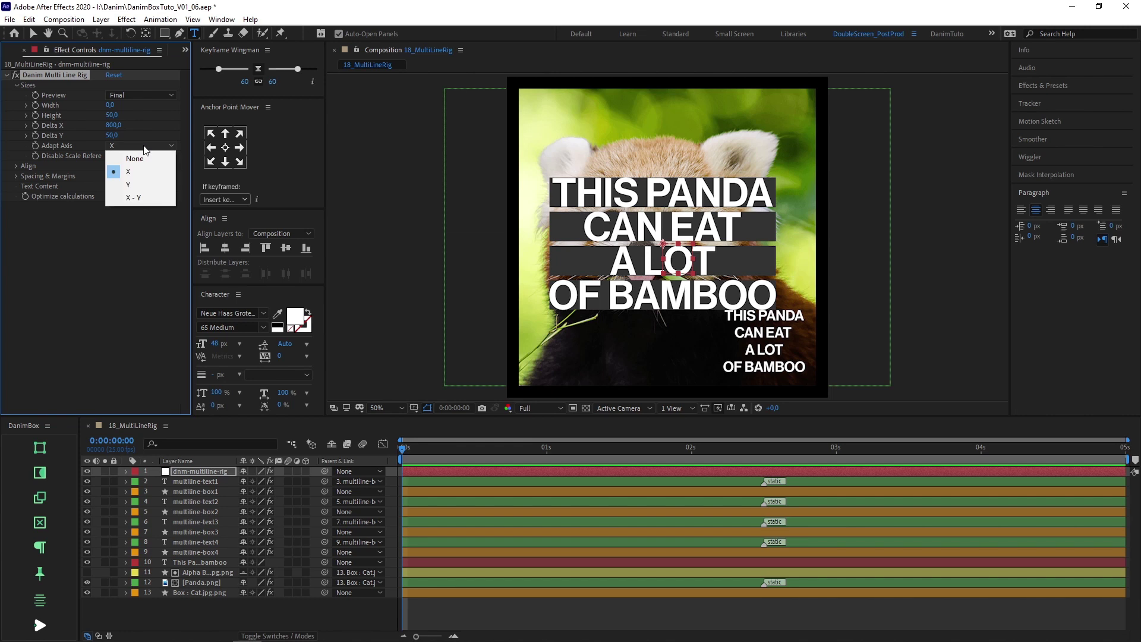
{"action": "left_click", "coordinate": [148, 198]}
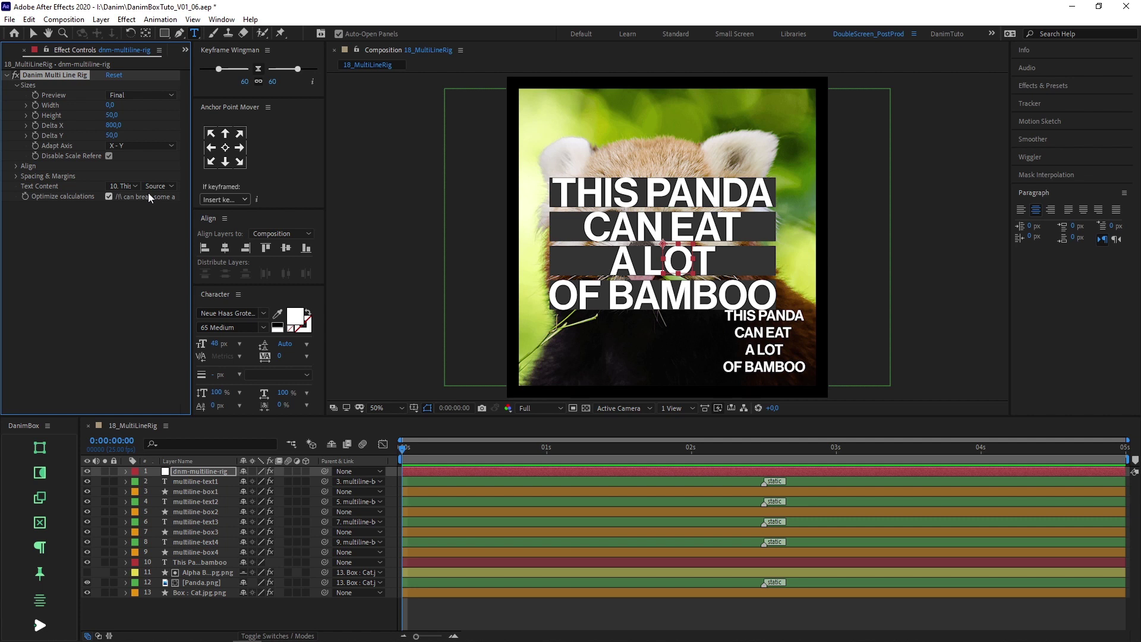
Set the rig's Delta X to 400 and turn off its Disable Scale Reference option.
{"action": "left_click", "coordinate": [121, 125]}
{"action": "type", "text": "400"}
{"action": "key", "text": "Return"}
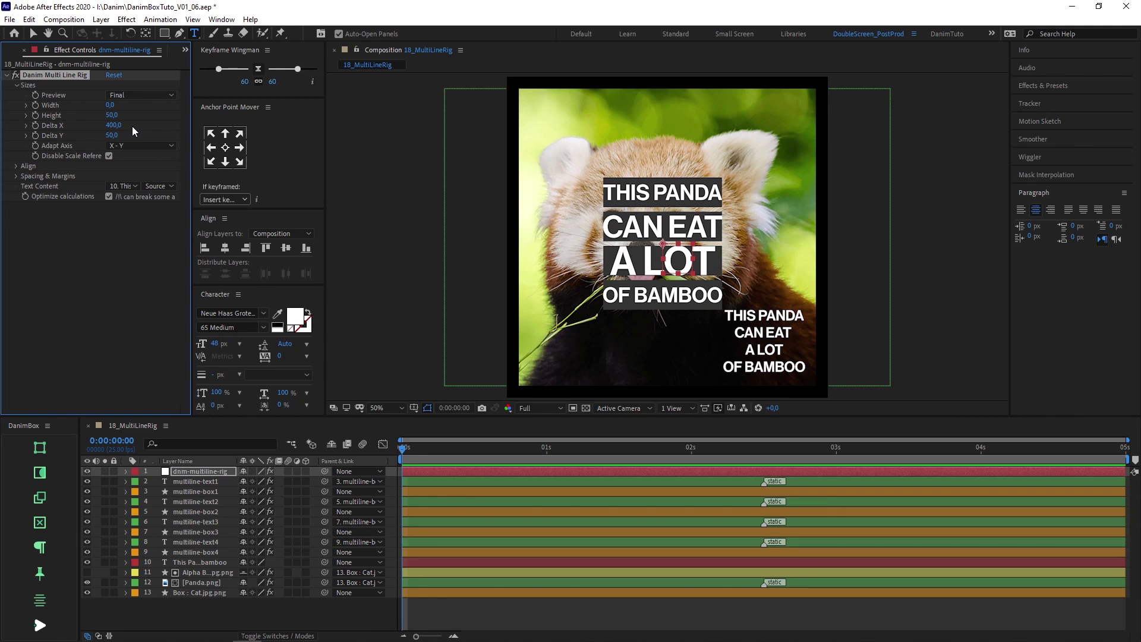
{"action": "left_click", "coordinate": [109, 156]}
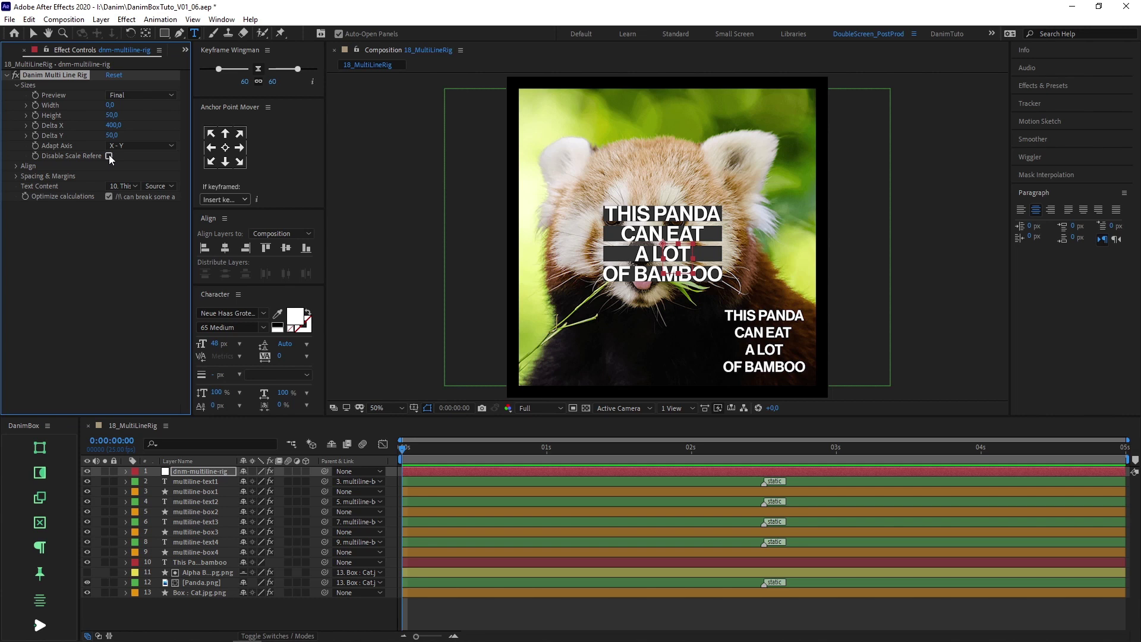
Move the multi line rig to the upper-left corner of the panda picture using its controller layer.
{"action": "key", "text": "v"}
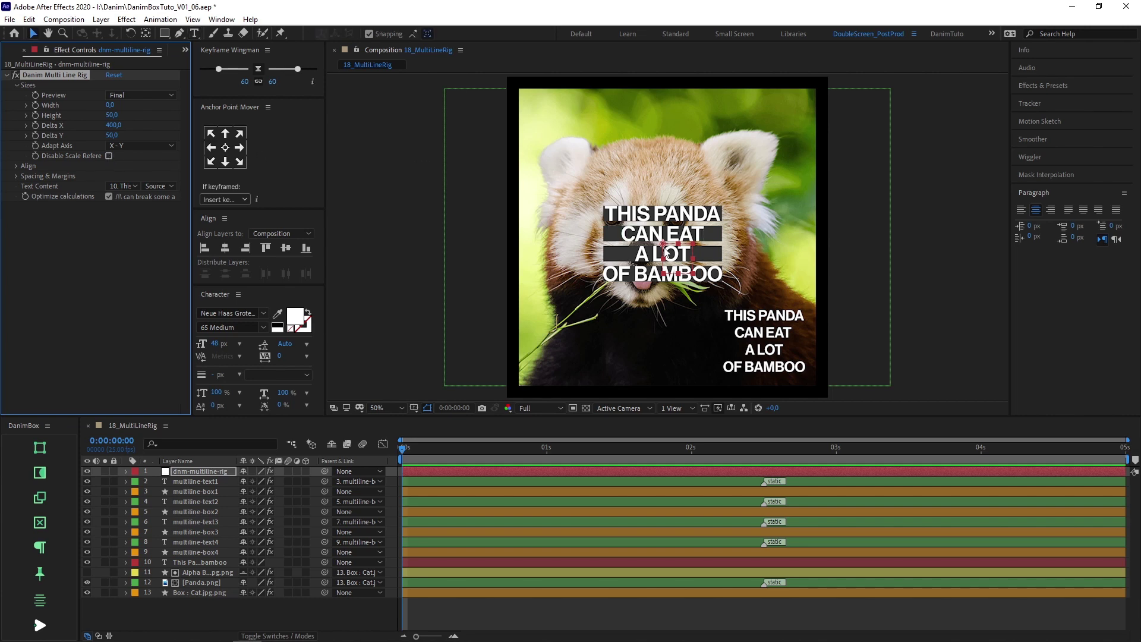
{"action": "left_click_drag", "start_coordinate": [664, 249], "coordinate": [586, 136]}
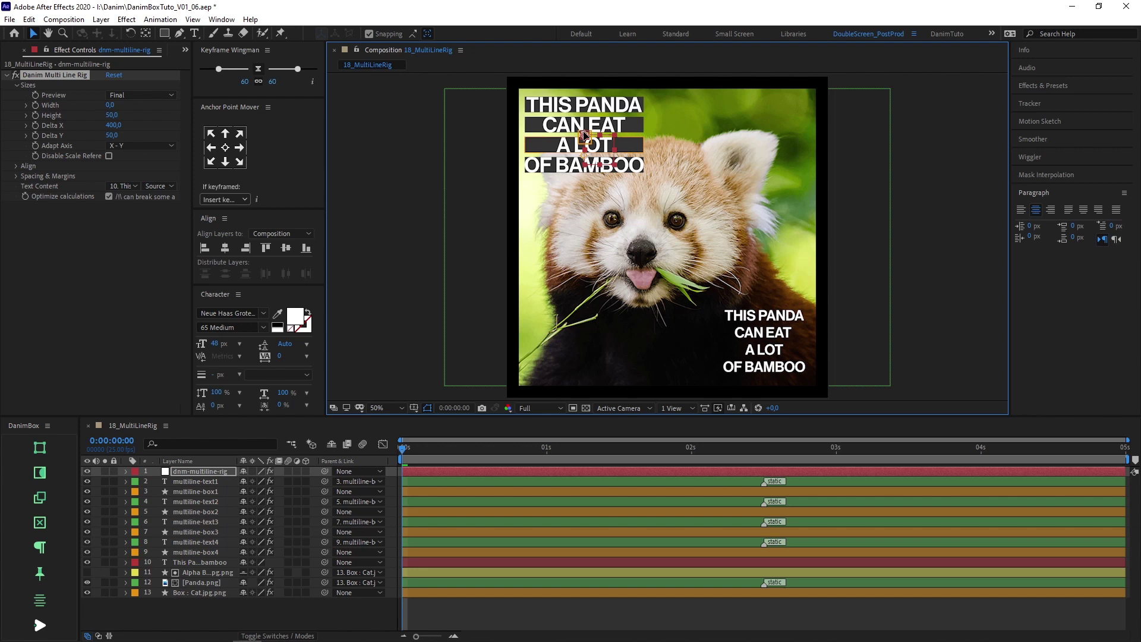
{"action": "left_click_drag", "start_coordinate": [585, 135], "coordinate": [586, 135]}
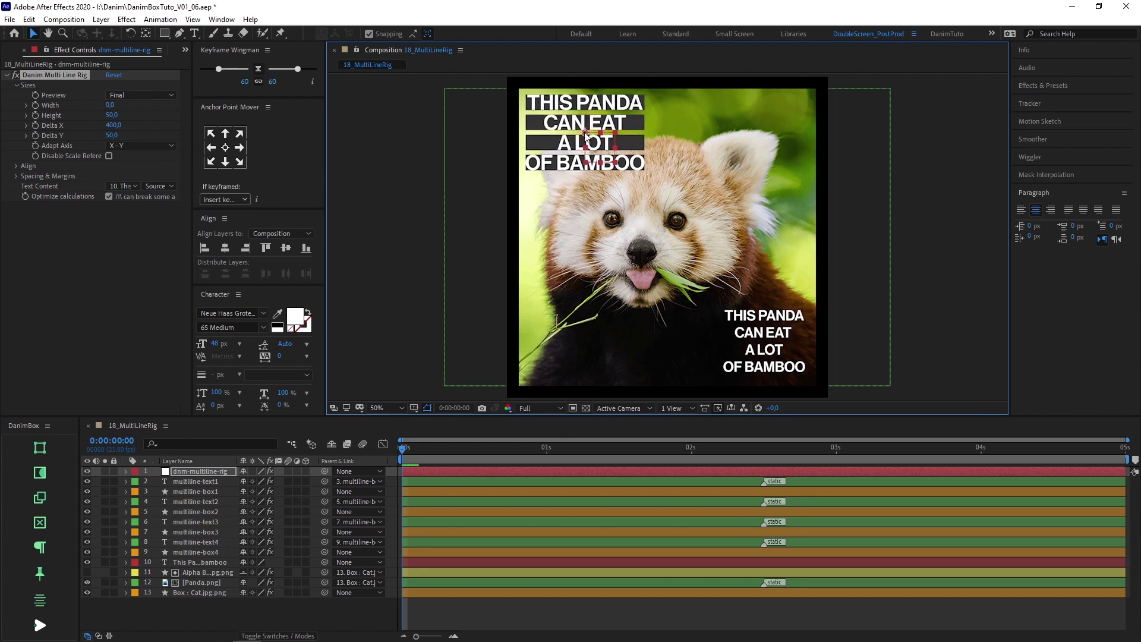
{"action": "left_click_drag", "start_coordinate": [584, 134], "coordinate": [583, 135]}
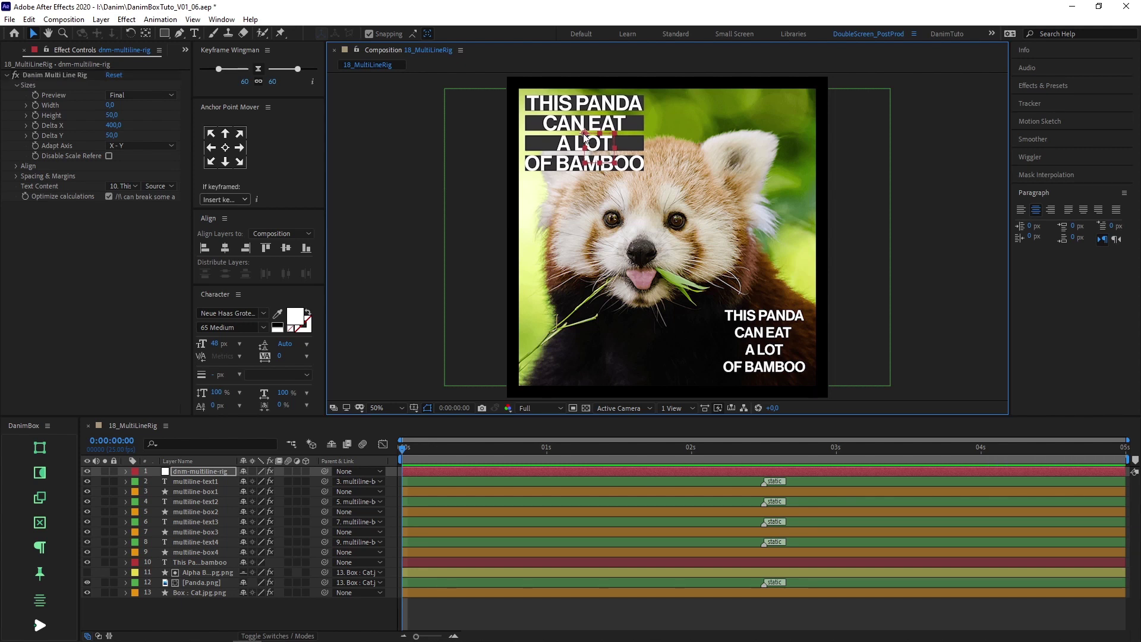
Add a fifth line reading "EXTRA LINE" to the panda source text and finish editing it.
{"action": "double_click", "coordinate": [757, 361]}
{"action": "left_click", "coordinate": [757, 357]}
{"action": "type", "text": "EXTRA"}
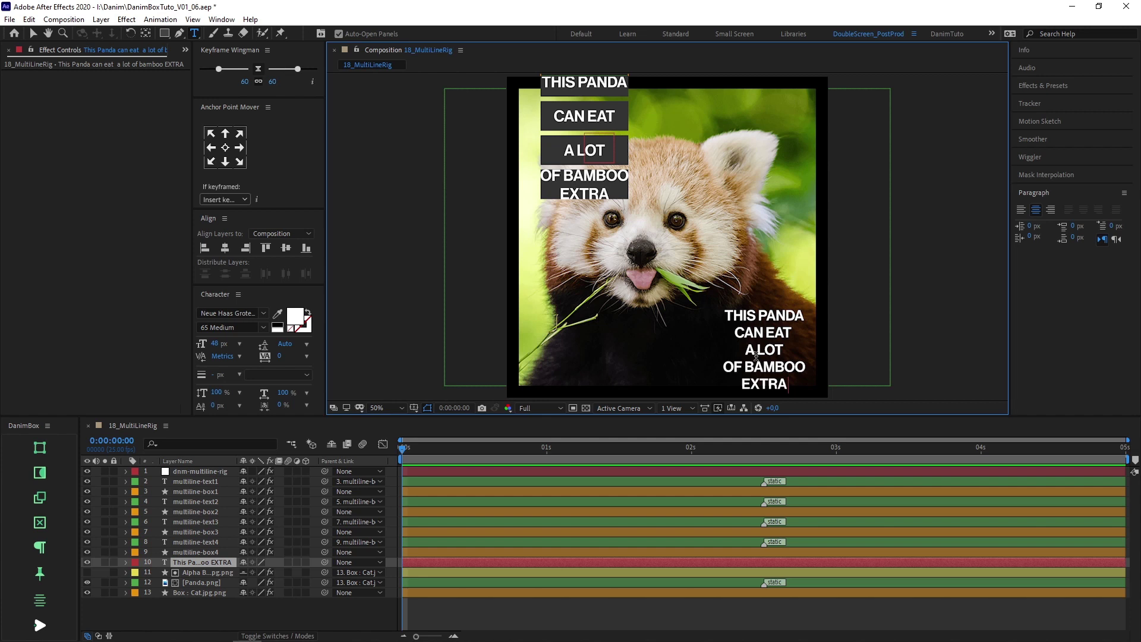
{"action": "type", "text": " LINE"}
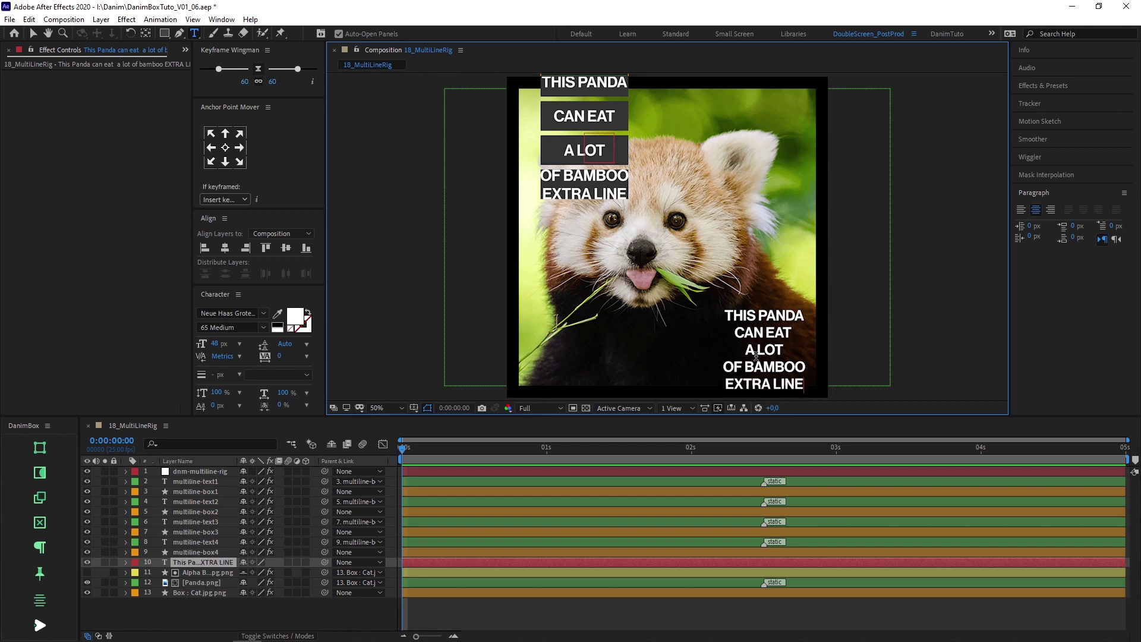
{"action": "key", "text": "Escape"}
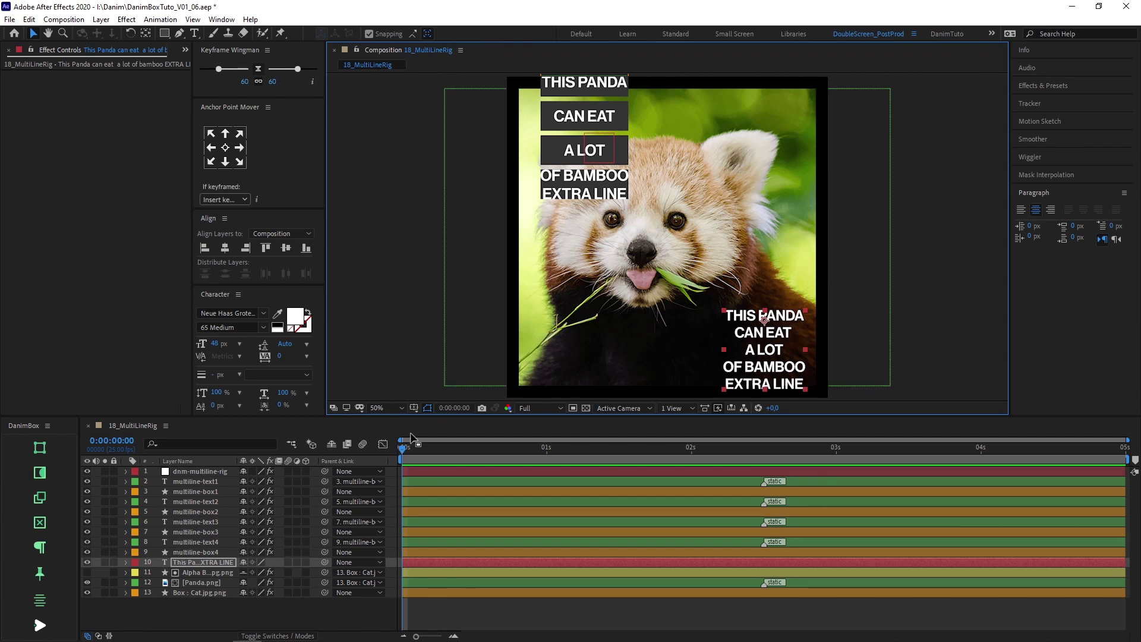
Duplicate the multiline-text3 box with DanimBox to add another line box to the rig.
{"action": "left_click", "coordinate": [202, 522]}
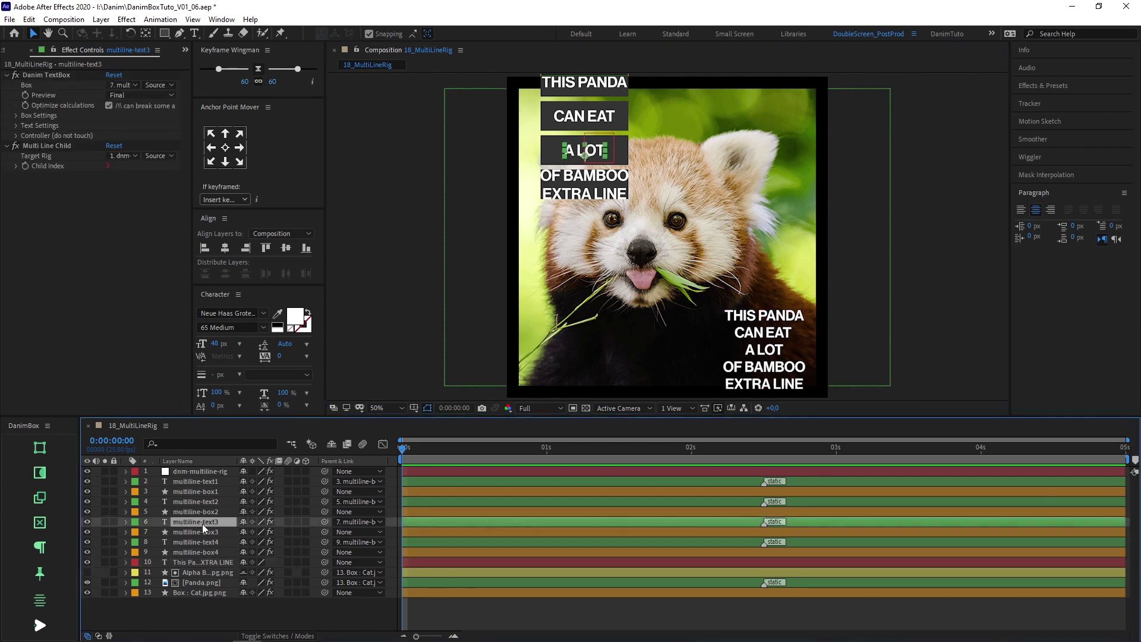
{"action": "left_click", "coordinate": [39, 495]}
{"action": "left_click", "coordinate": [74, 448]}
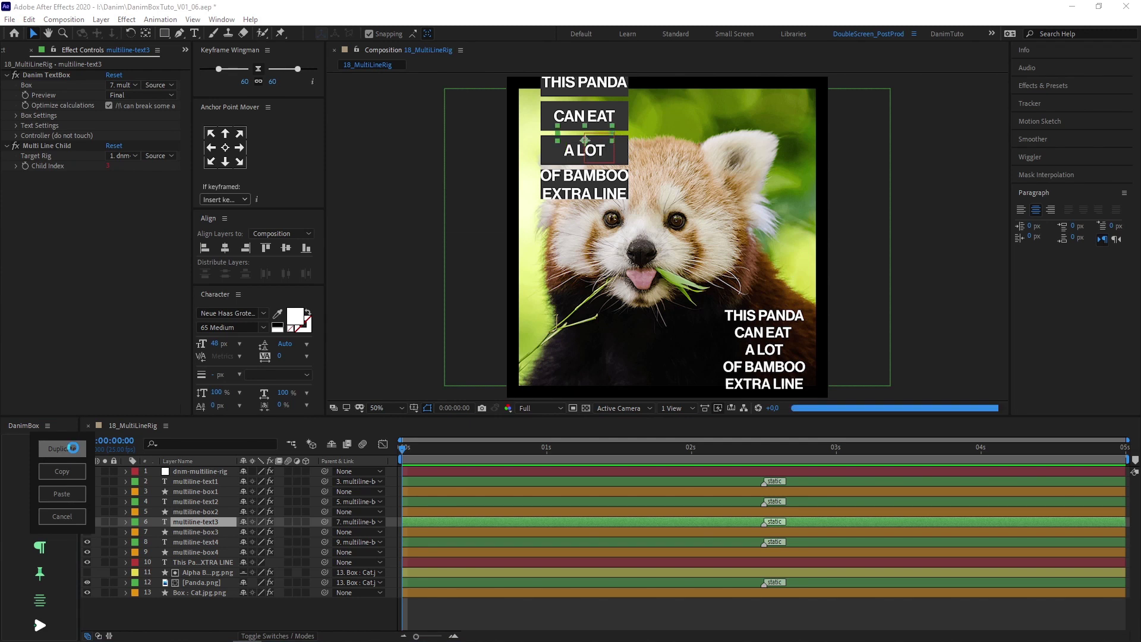
{"action": "left_click", "coordinate": [76, 515]}
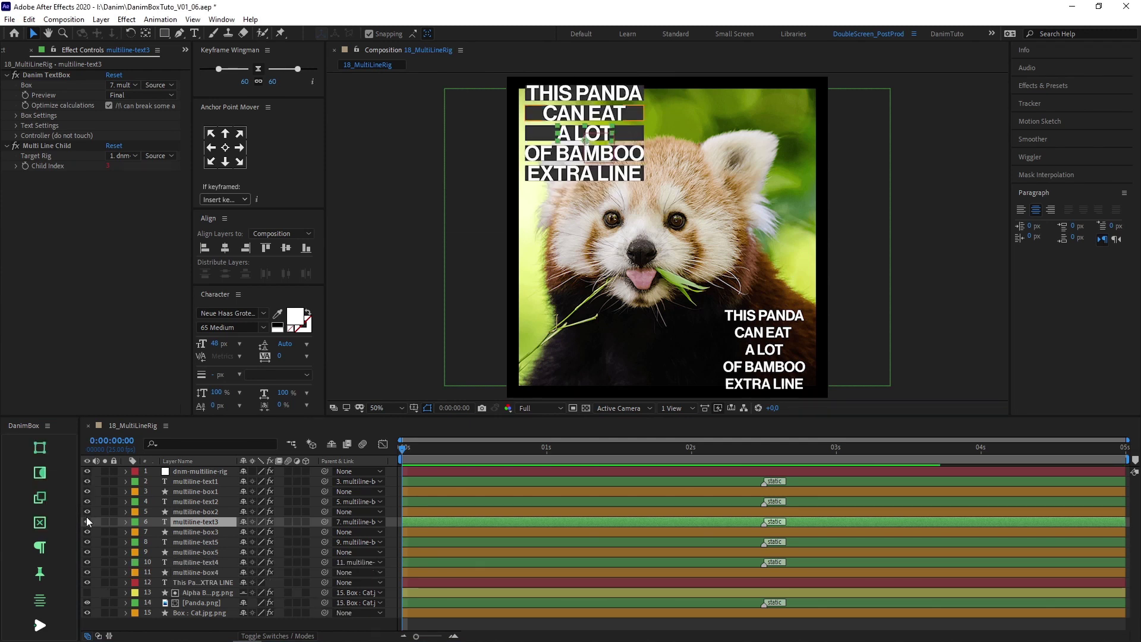
Try to delete the word "LINE" at the end of the panda source text.
{"action": "double_click", "coordinate": [793, 384]}
{"action": "triple_click", "coordinate": [803, 383]}
{"action": "key", "text": "ctrl+c"}
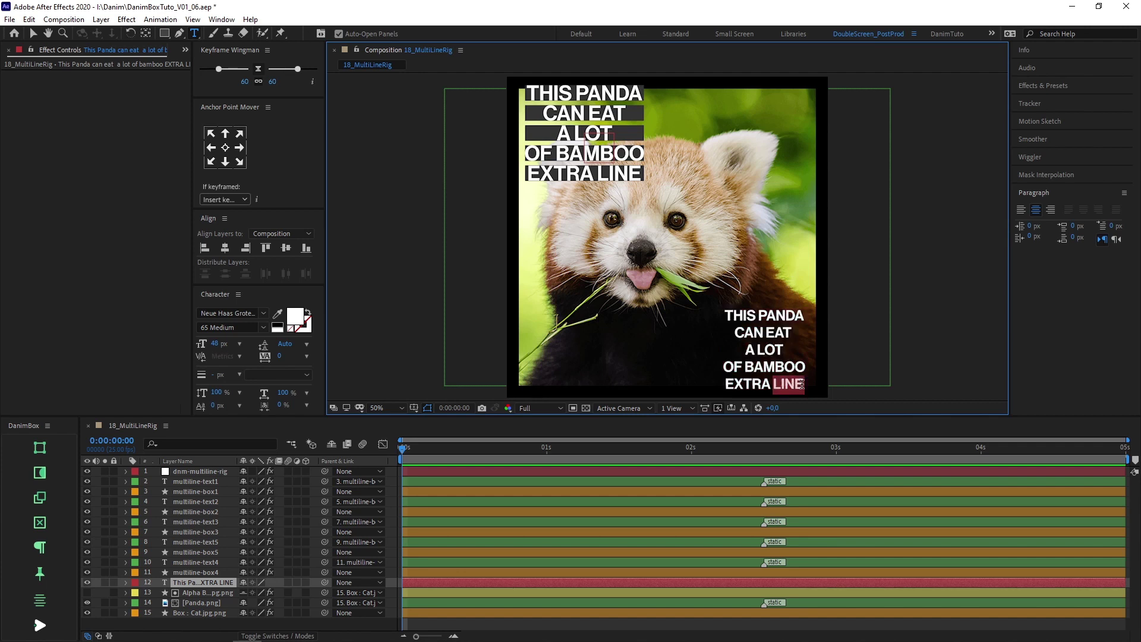
{"action": "key", "text": "BackSpace"}
Set the multi line rig's X Align to Left and Y Align to Top.
{"action": "left_click", "coordinate": [207, 472]}
{"action": "left_click", "coordinate": [17, 166]}
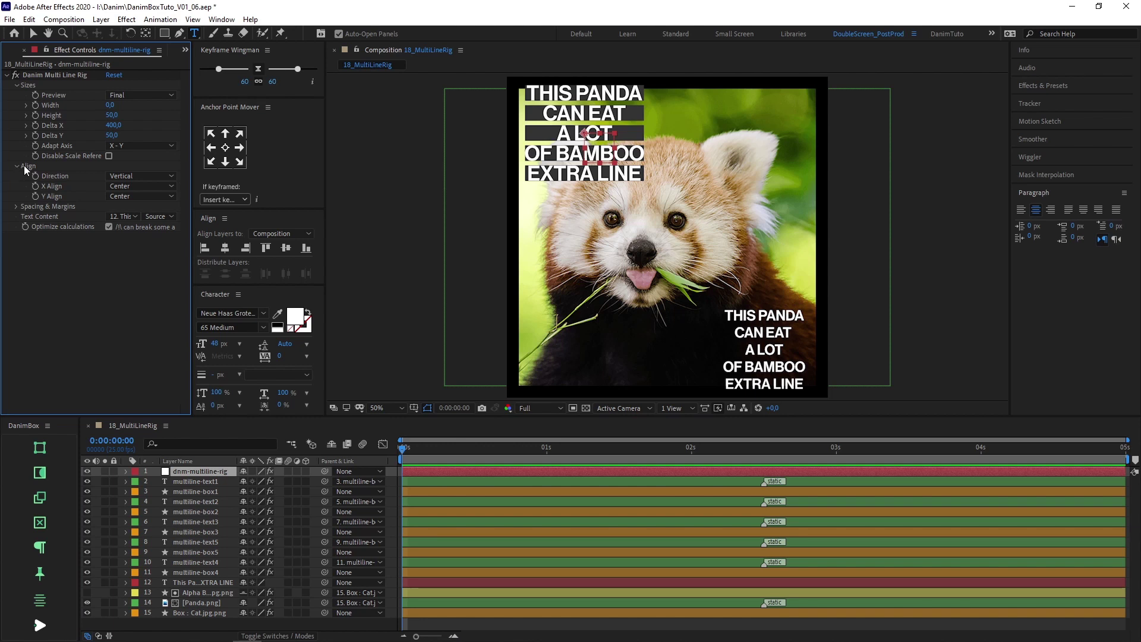
{"action": "left_click", "coordinate": [128, 186]}
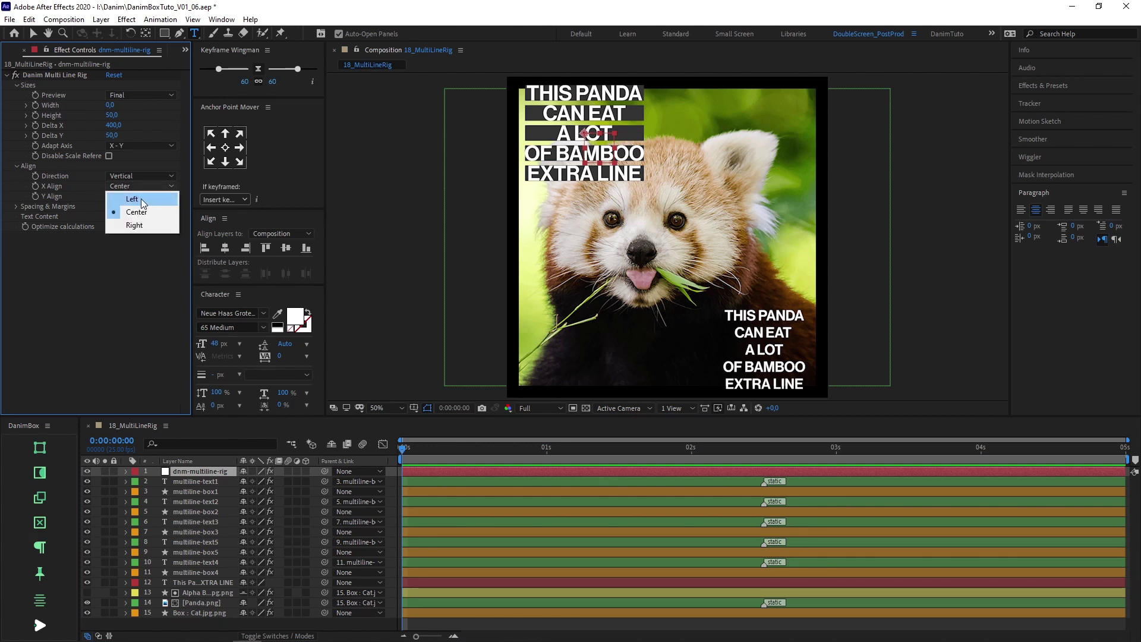
{"action": "left_click", "coordinate": [141, 198]}
{"action": "left_click", "coordinate": [141, 197]}
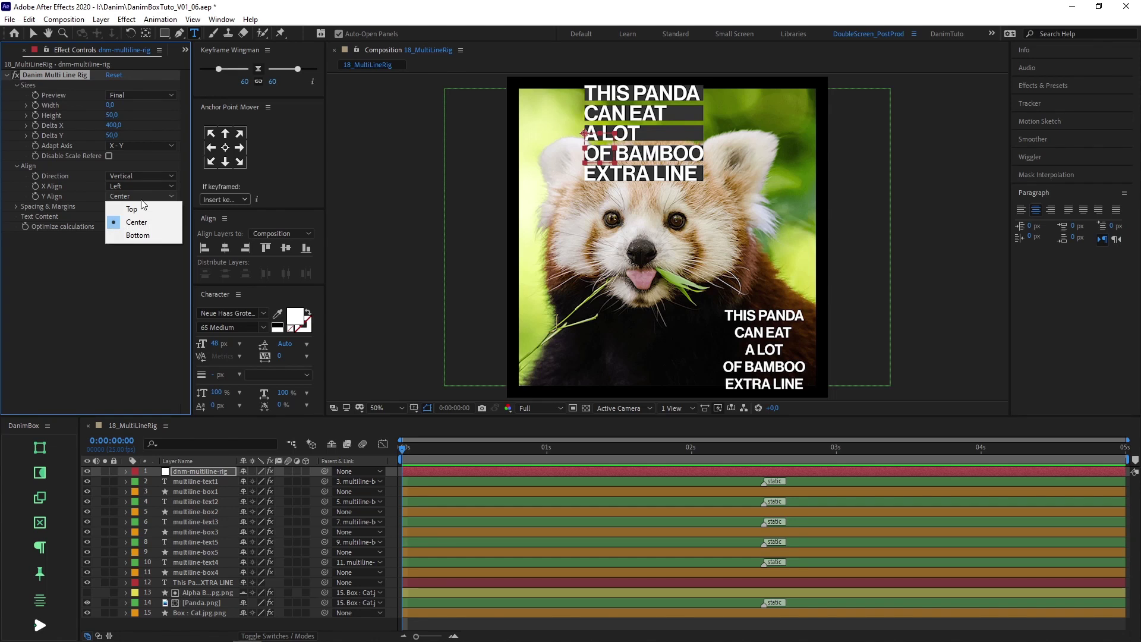
{"action": "left_click", "coordinate": [140, 208]}
Move the dnm-multiline-rig controller so the text block sits near the upper-left corner of the panda picture.
{"action": "key", "text": "v"}
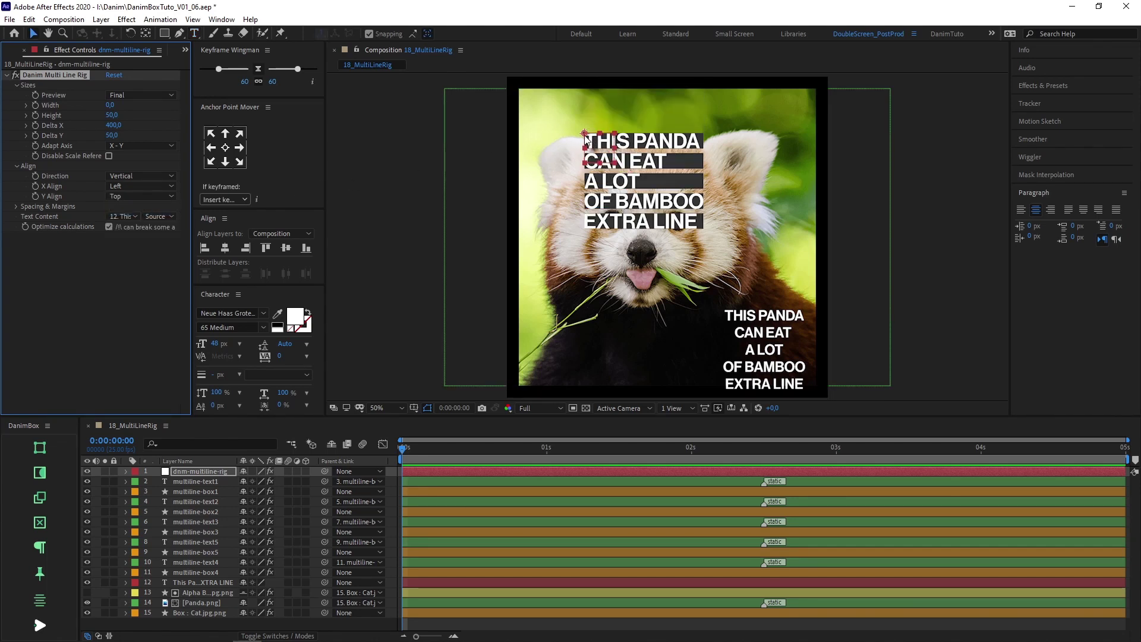
{"action": "left_click_drag", "start_coordinate": [586, 140], "coordinate": [537, 107]}
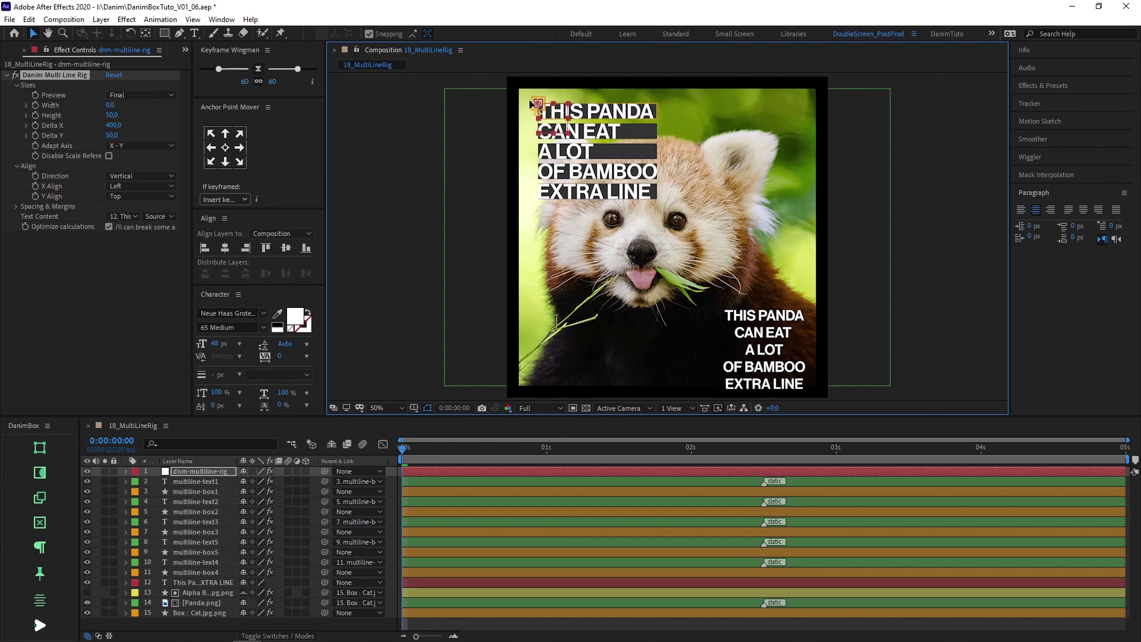
{"action": "left_click_drag", "start_coordinate": [531, 104], "coordinate": [520, 100]}
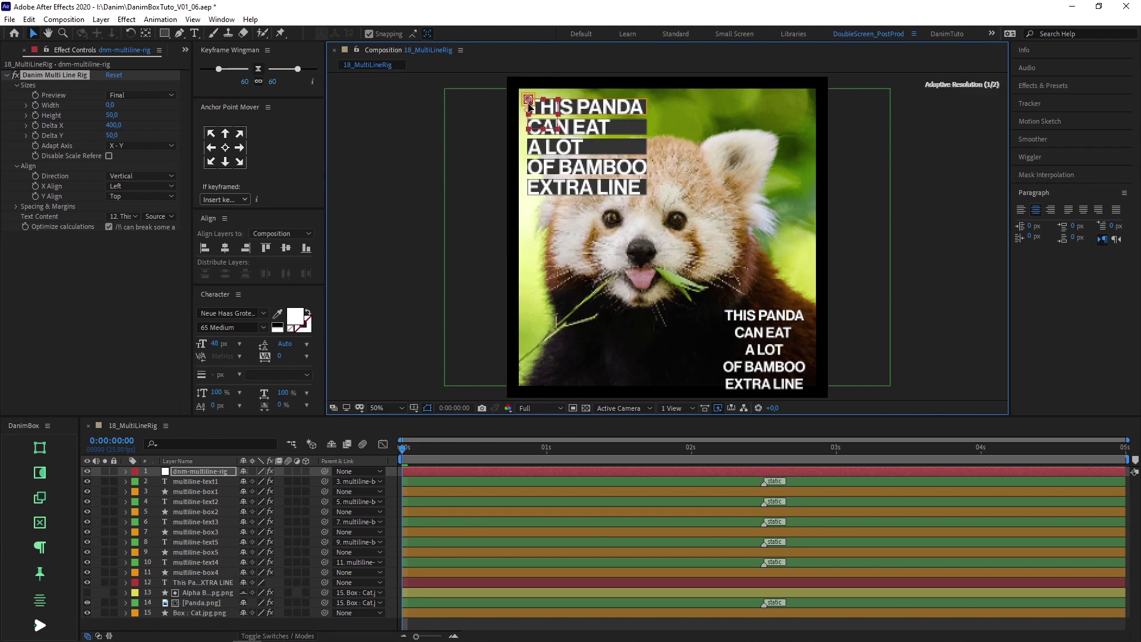
Delete the lines "A LOT", "OF BAMBOO" and "EXTRA LINE" from the panda source text.
{"action": "double_click", "coordinate": [743, 346]}
{"action": "left_click", "coordinate": [755, 351]}
{"action": "key", "text": "BackSpace"}
{"action": "key", "text": "BackSpace"}
{"action": "key", "text": "Delete"}
{"action": "key", "text": "Delete"}
{"action": "key", "text": "Delete"}
{"action": "key", "text": "Delete"}
{"action": "key", "text": "Delete"}
{"action": "key", "text": "Delete"}
{"action": "key", "text": "Delete"}
{"action": "key", "text": "Delete"}
{"action": "key", "text": "Delete"}
{"action": "key", "text": "Delete"}
{"action": "key", "text": "Delete"}
{"action": "key", "text": "Delete"}
{"action": "key", "text": "Delete"}
{"action": "key", "text": "Delete"}
{"action": "key", "text": "Delete"}
{"action": "key", "text": "Delete"}
{"action": "key", "text": "Delete"}
{"action": "key", "text": "Delete"}
{"action": "key", "text": "Delete"}
{"action": "key", "text": "Delete"}
{"action": "key", "text": "Delete"}
{"action": "key", "text": "Delete"}
{"action": "key", "text": "Delete"}
{"action": "key", "text": "Delete"}
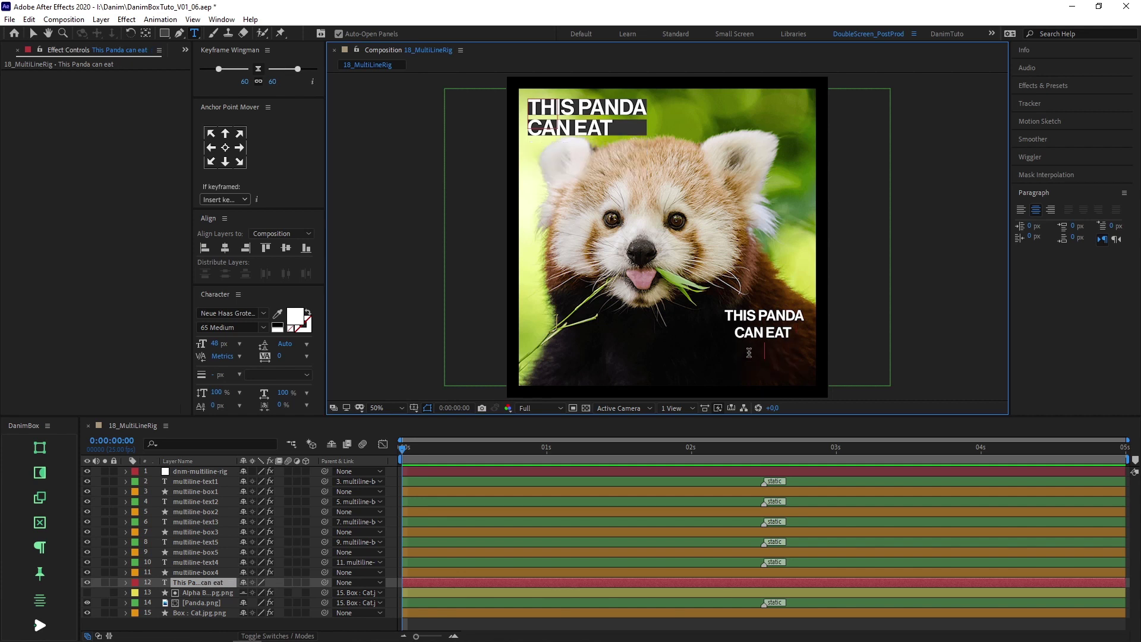
Paste the line "EXTRA LINE" three times below "CAN EAT" in the source text and finish editing.
{"action": "key", "text": "ctrl+v"}
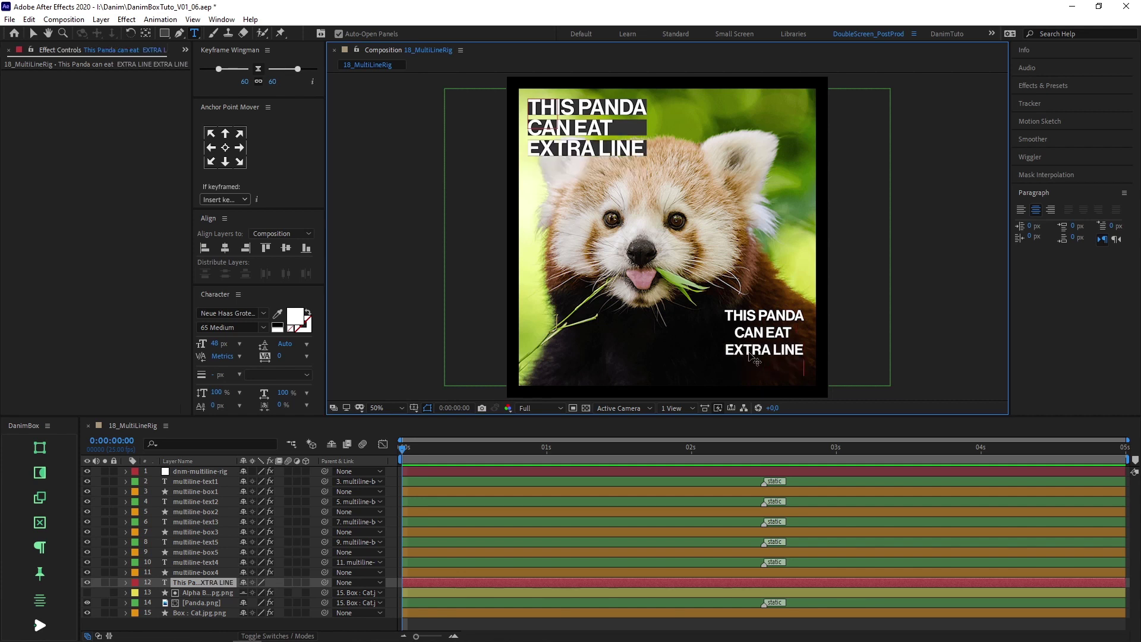
{"action": "key", "text": "ctrl+v"}
{"action": "key", "text": "ctrl+v"}
{"action": "key", "text": "Escape"}
{"action": "key", "text": "v"}
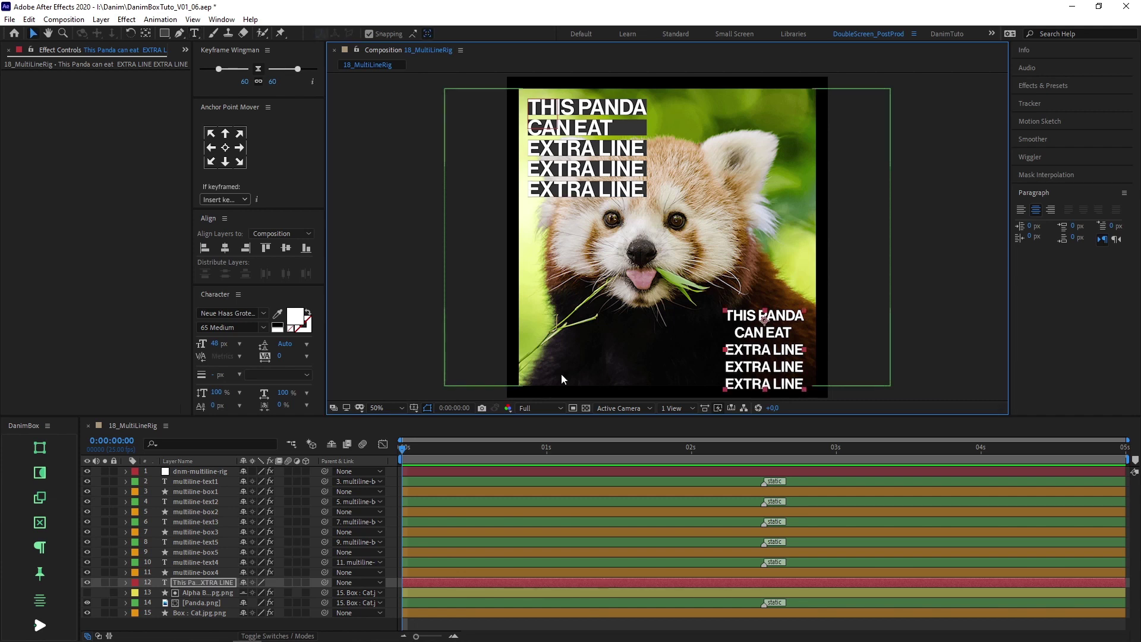
Try the multi line rig's Spacing at 35 and at 0.
{"action": "left_click", "coordinate": [207, 473]}
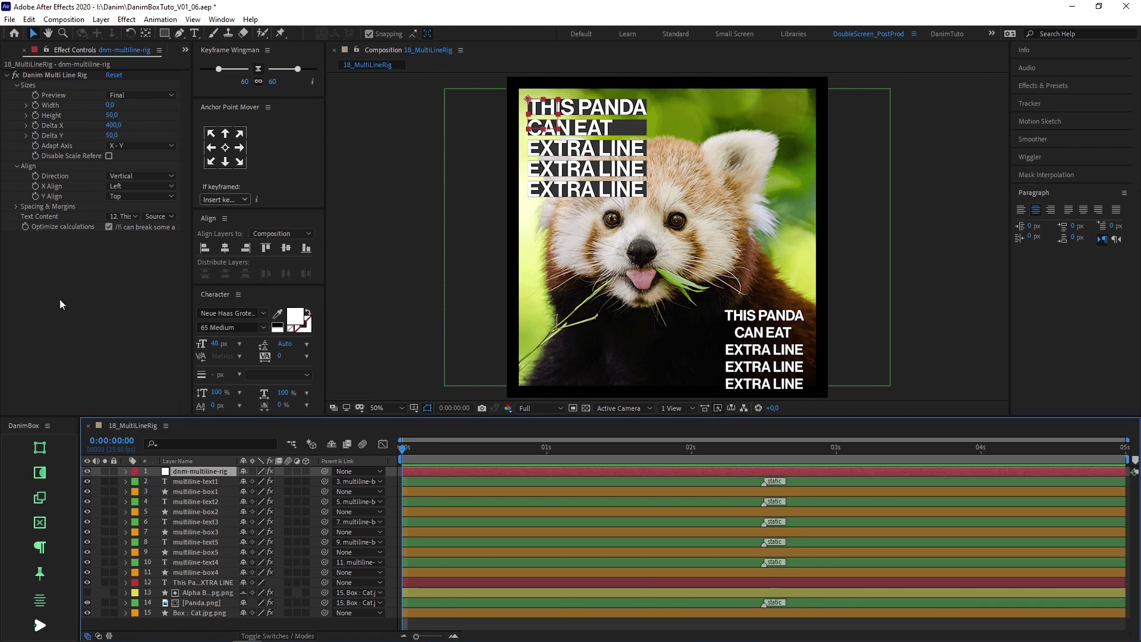
{"action": "left_click", "coordinate": [17, 206]}
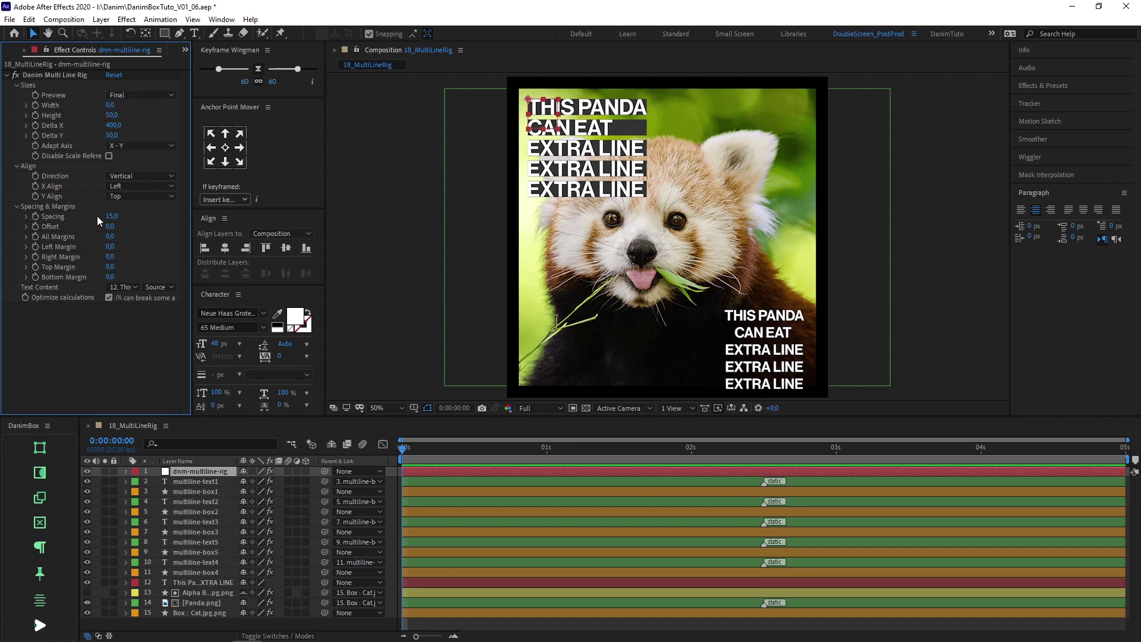
{"action": "mouse_move", "coordinate": [111, 216]}
{"action": "left_mouse_down"}
{"action": "mouse_move", "coordinate": [134, 216]}
{"action": "mouse_move", "coordinate": [121, 216]}
{"action": "left_mouse_up"}
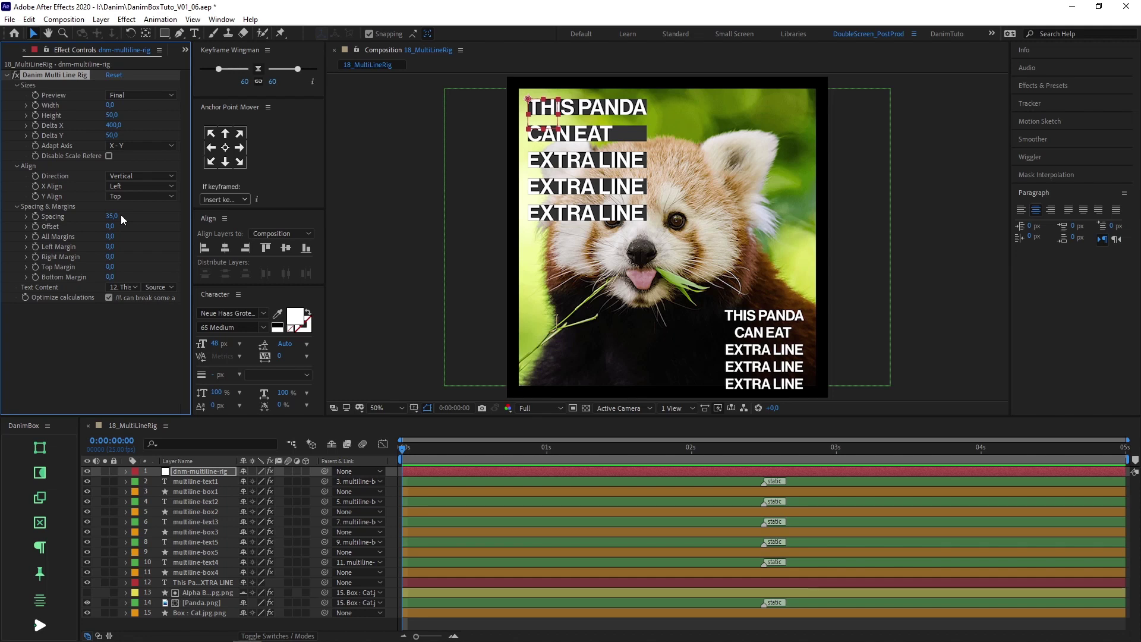
{"action": "left_click", "coordinate": [116, 216]}
{"action": "type", "text": "0"}
{"action": "key", "text": "Return"}
Set the multi line rig's Spacing to 12 and Offset to -22, and increase All Margins.
{"action": "mouse_move", "coordinate": [117, 215]}
{"action": "left_mouse_down"}
{"action": "mouse_move", "coordinate": [123, 227]}
{"action": "mouse_move", "coordinate": [100, 227]}
{"action": "left_mouse_up"}
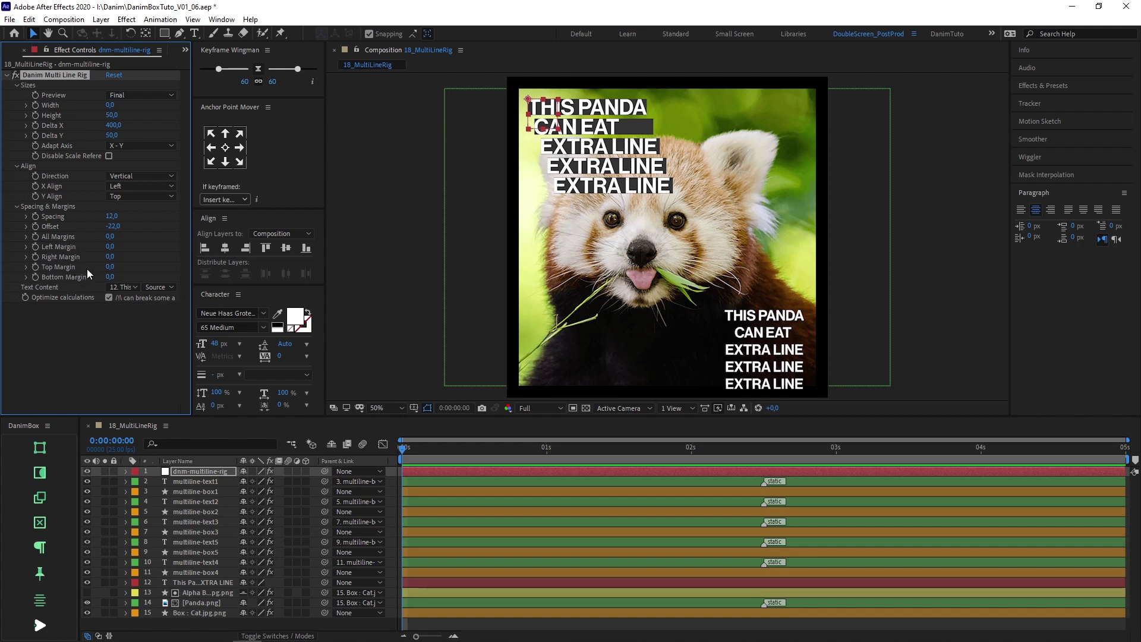
{"action": "left_click_drag", "start_coordinate": [109, 237], "coordinate": [119, 236]}
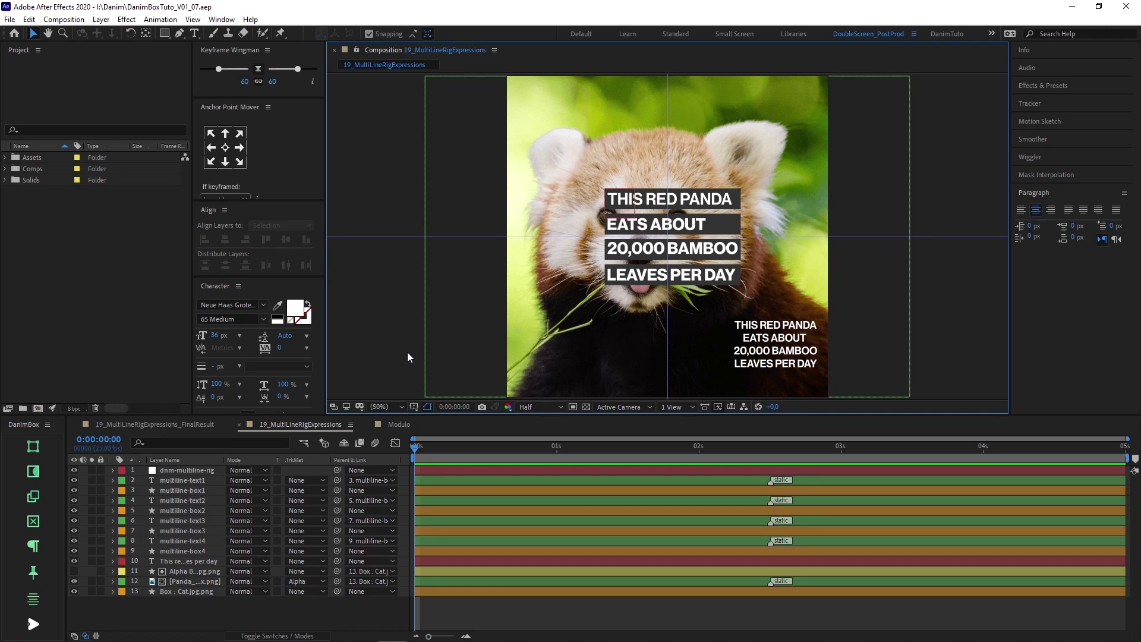
View the 19_MultiLineRigExpressions_FinalResult composition and return to 19_MultiLineRigExpressions.
{"action": "left_click", "coordinate": [210, 424]}
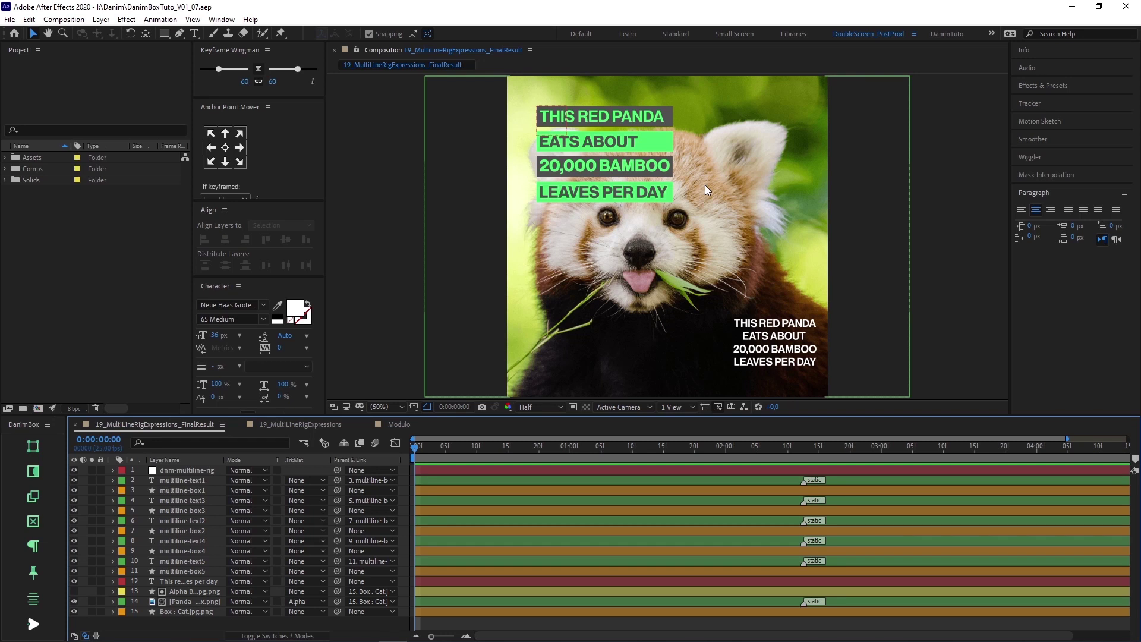
{"action": "left_click", "coordinate": [325, 423]}
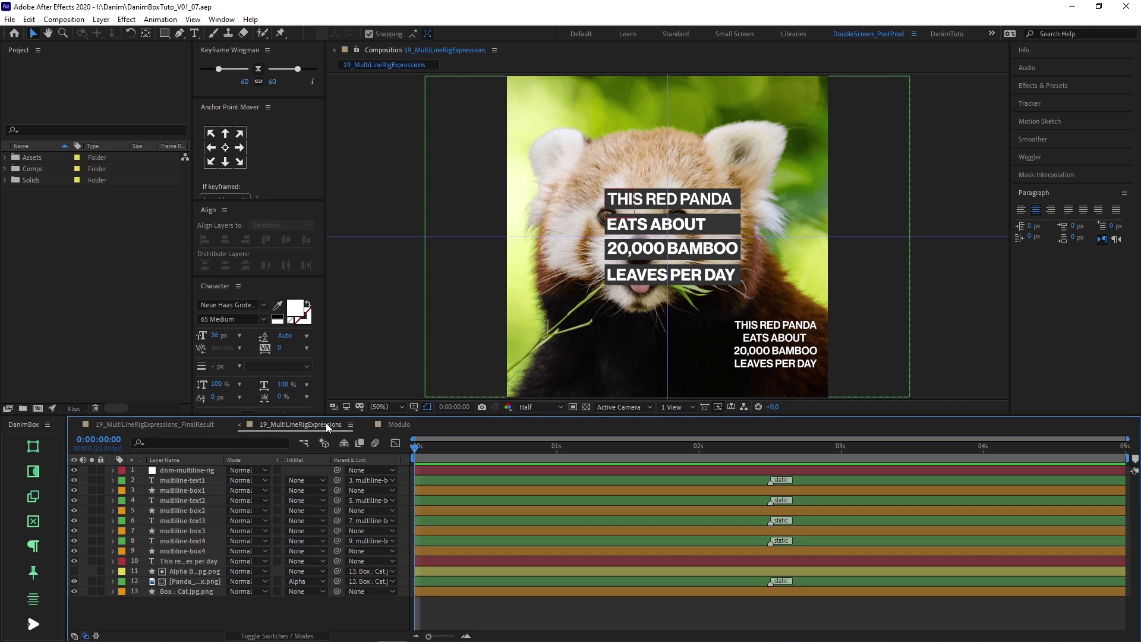
Add a Color Control expression effect to the dnm-multiline-rig layer and name it Color01.
{"action": "left_click", "coordinate": [190, 471]}
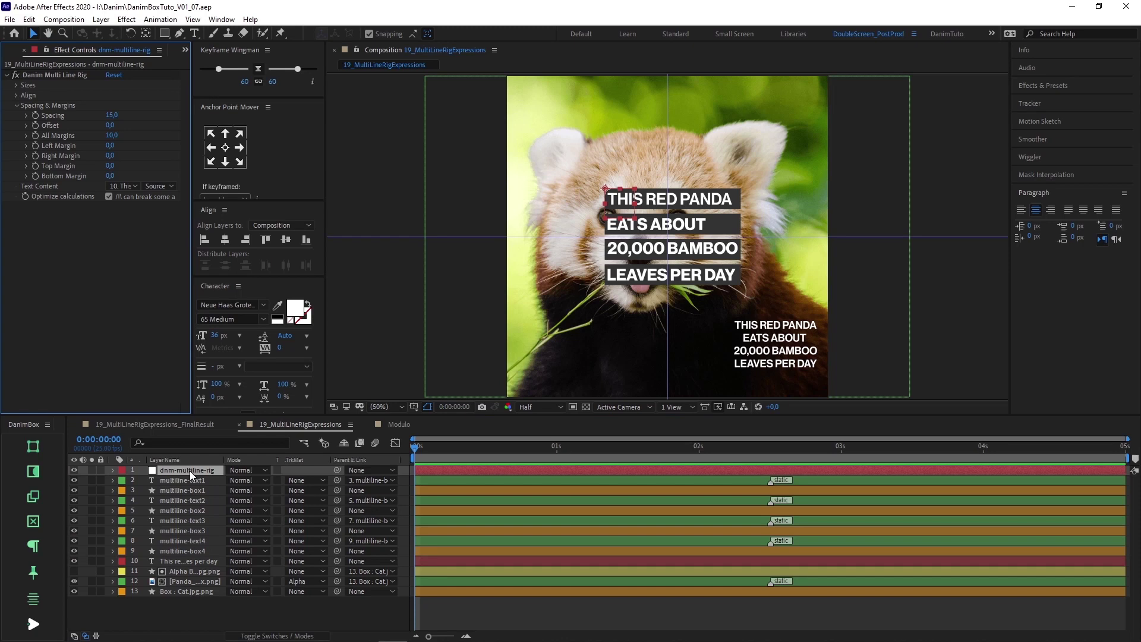
{"action": "right_click", "coordinate": [85, 296]}
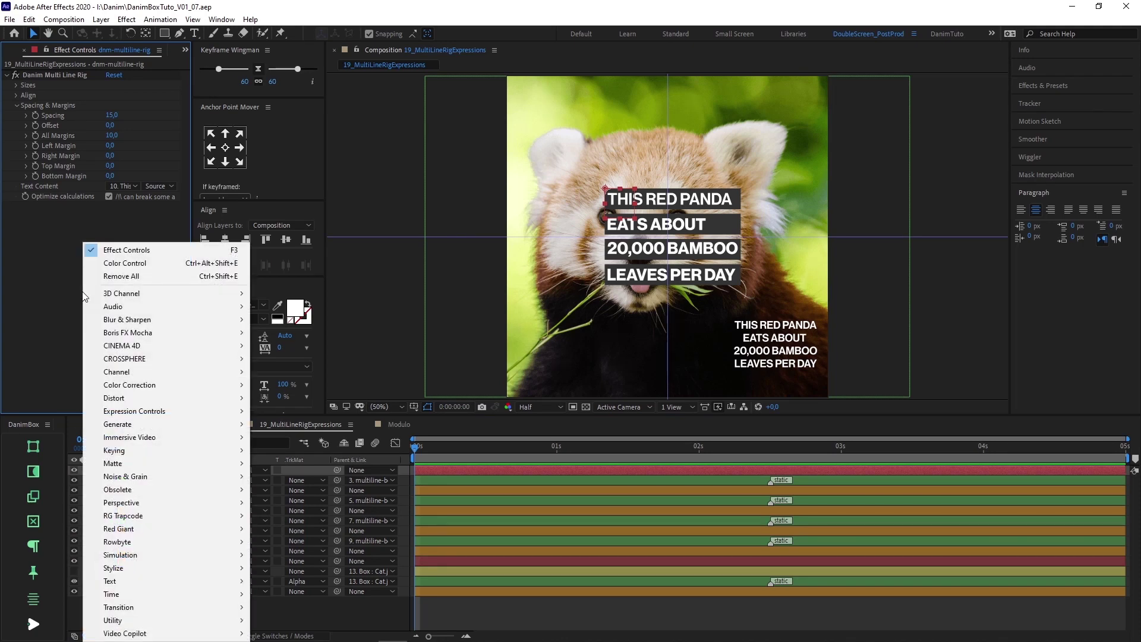
{"action": "mouse_move", "coordinate": [178, 410]}
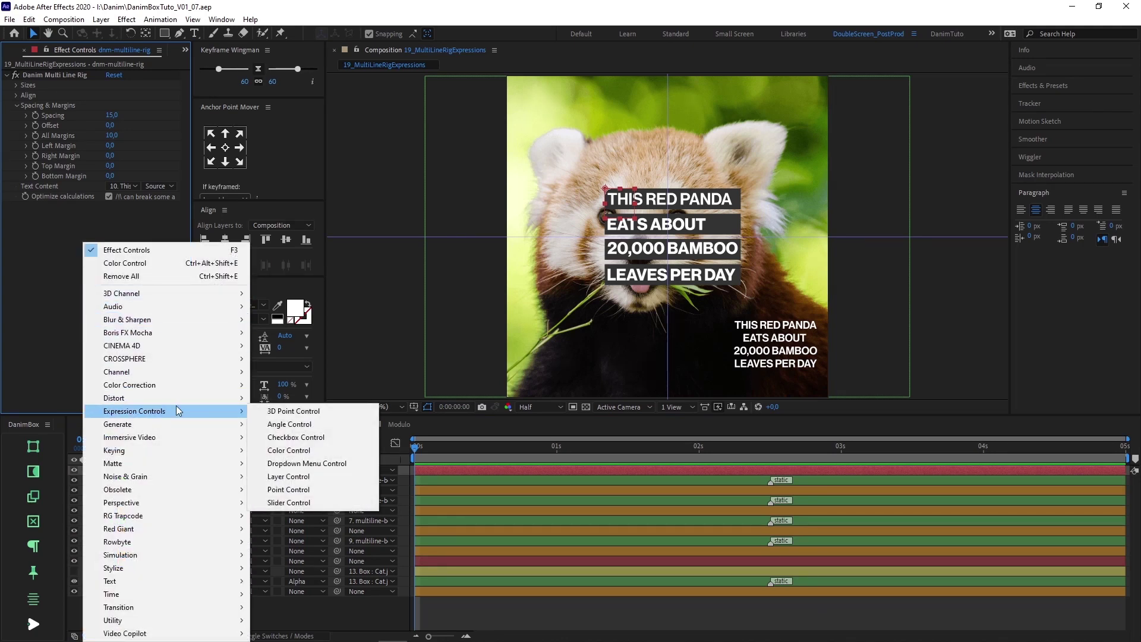
{"action": "left_click", "coordinate": [293, 450]}
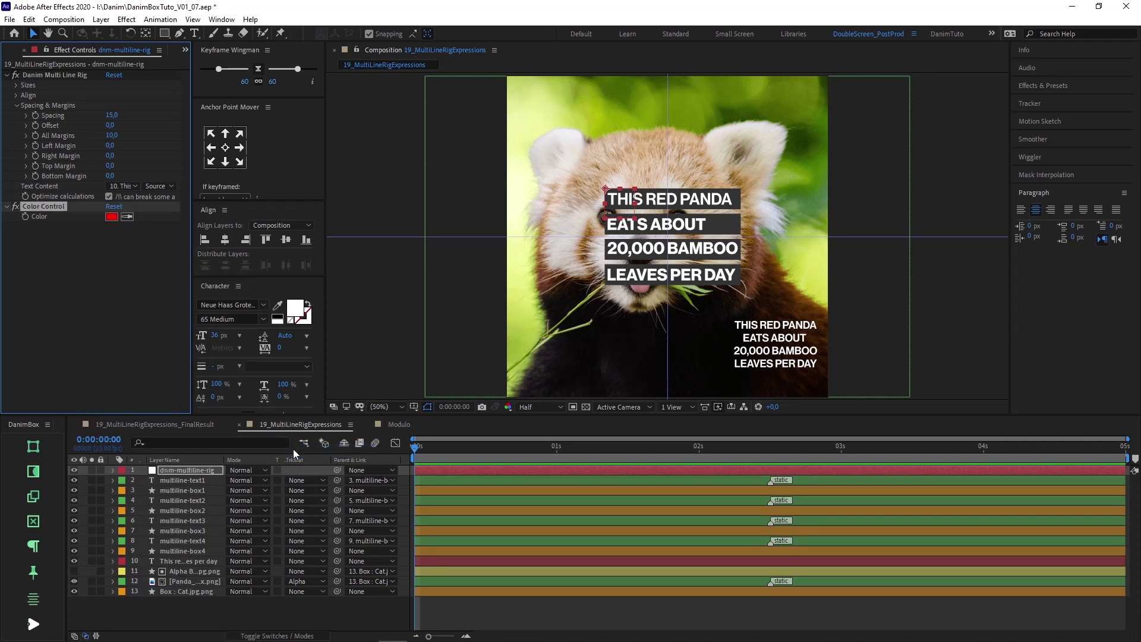
{"action": "key", "text": "Return"}
{"action": "type", "text": "Color01"}
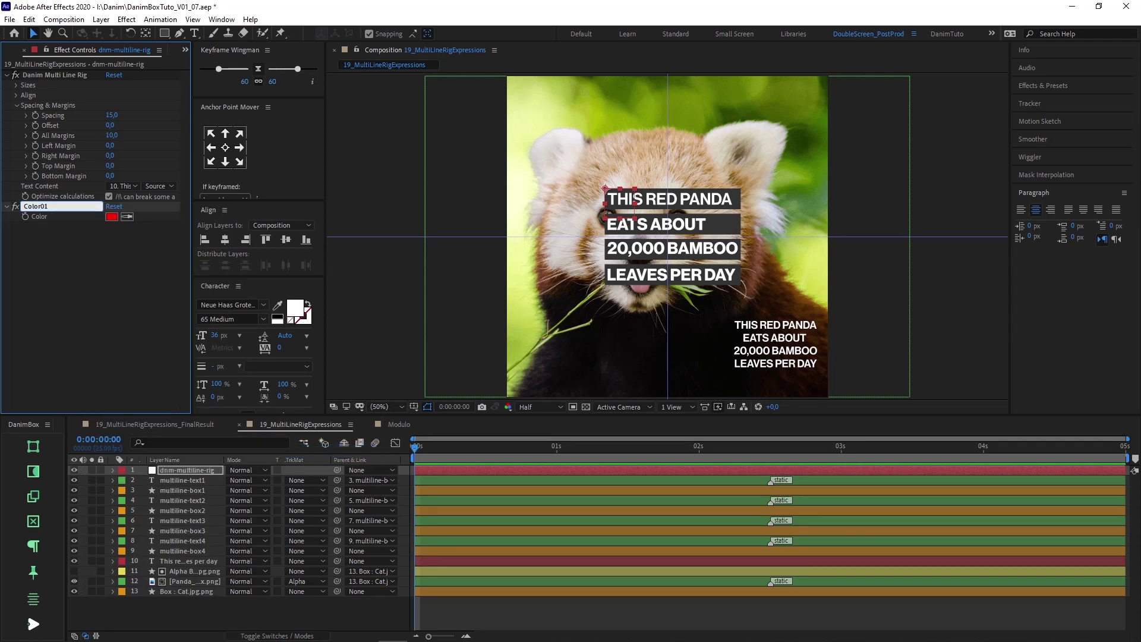
{"action": "key", "text": "Return"}
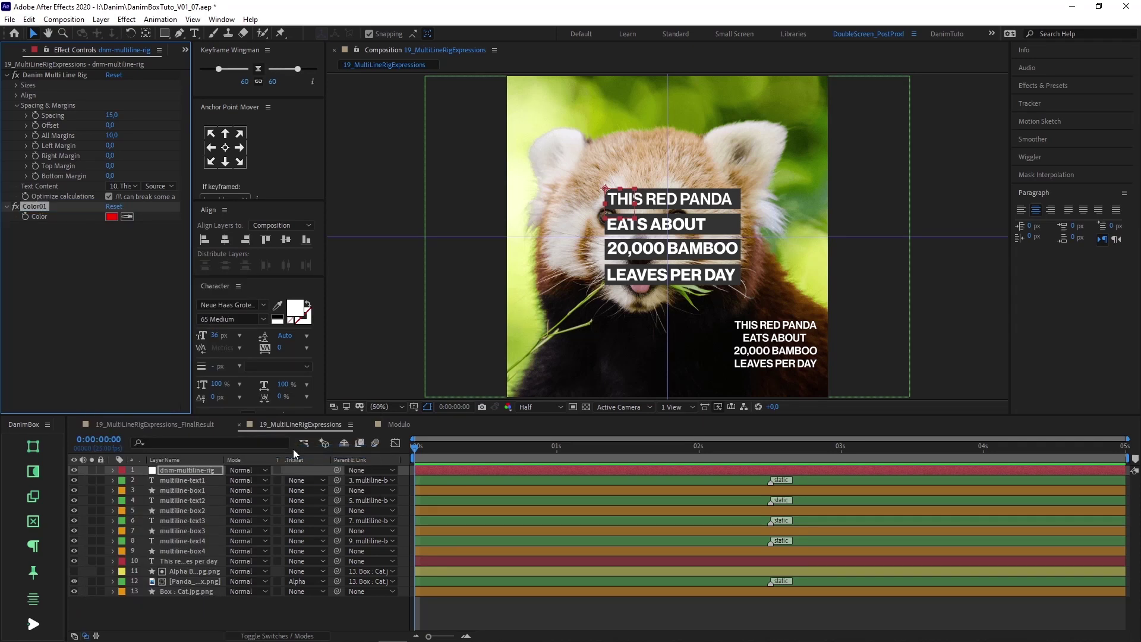
Add a second Color Control expression effect to the dnm-multiline-rig layer and name it Color02.
{"action": "right_click", "coordinate": [122, 312]}
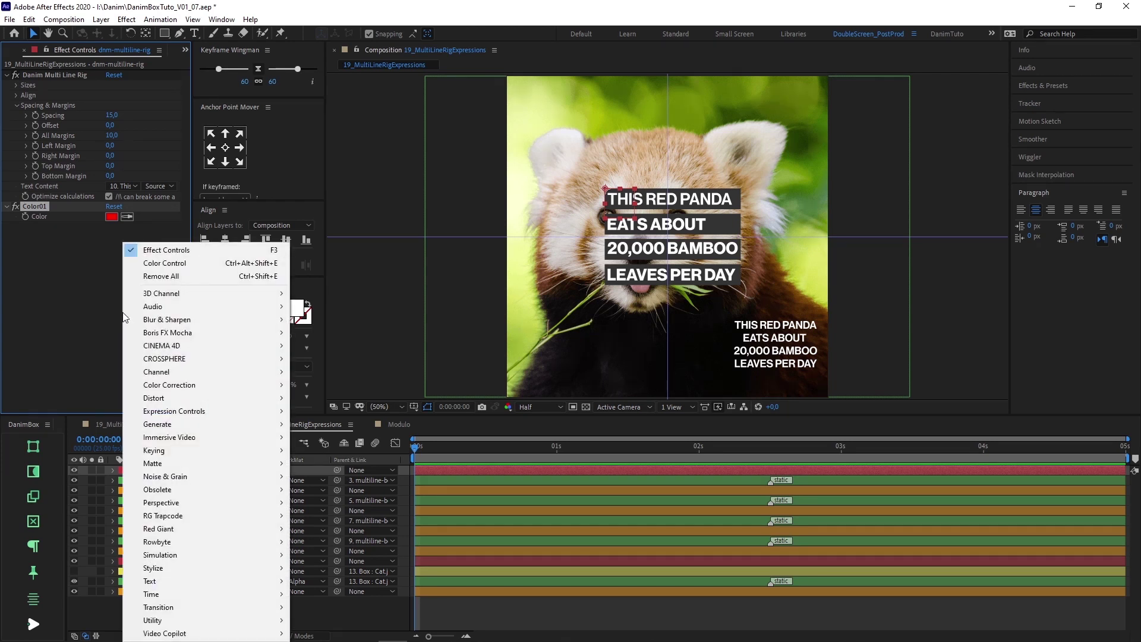
{"action": "mouse_move", "coordinate": [182, 413]}
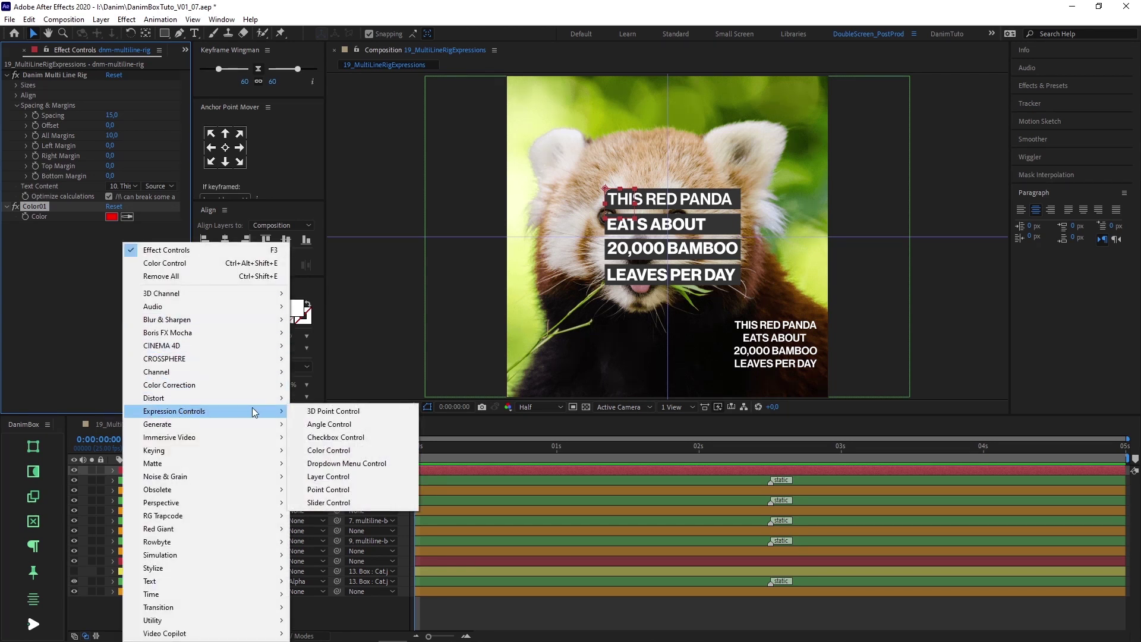
{"action": "left_click", "coordinate": [339, 450]}
{"action": "key", "text": "Return"}
{"action": "type", "text": "C"}
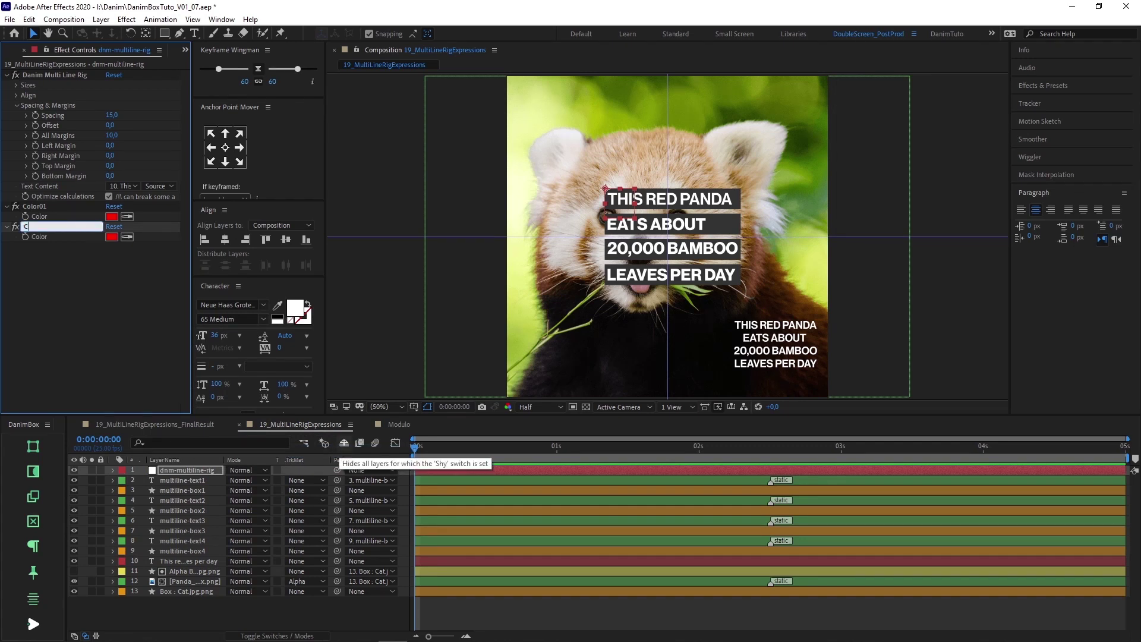
{"action": "type", "text": "olor02"}
{"action": "key", "text": "Return"}
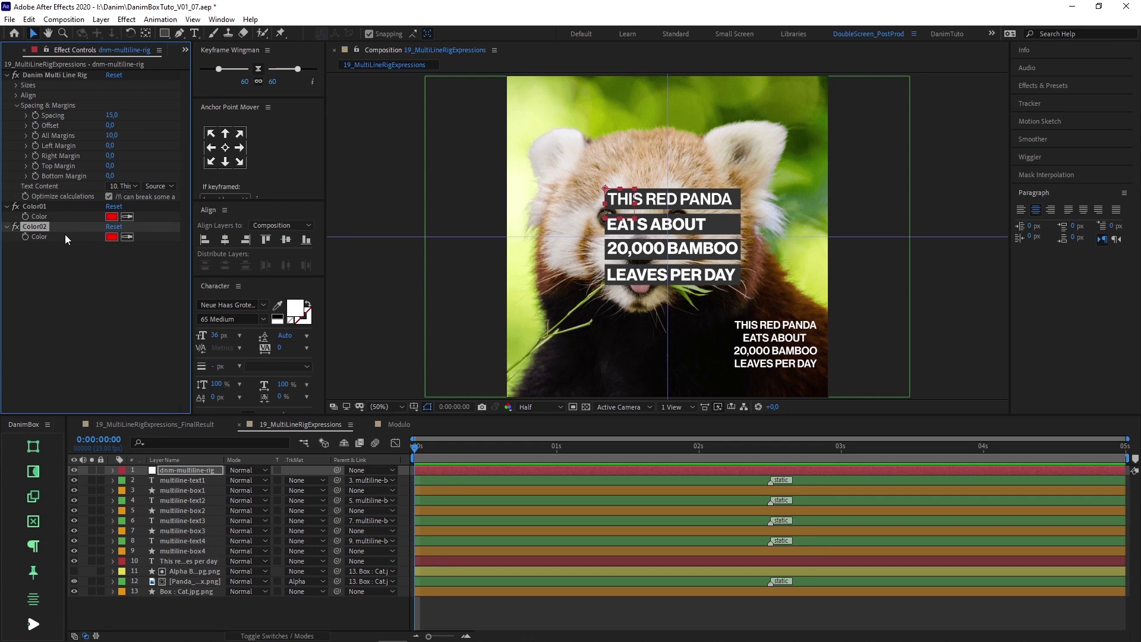
Set the Color01 control to dark grey 3F3F3F.
{"action": "left_click", "coordinate": [110, 217]}
{"action": "left_click_drag", "start_coordinate": [229, 270], "coordinate": [226, 290]}
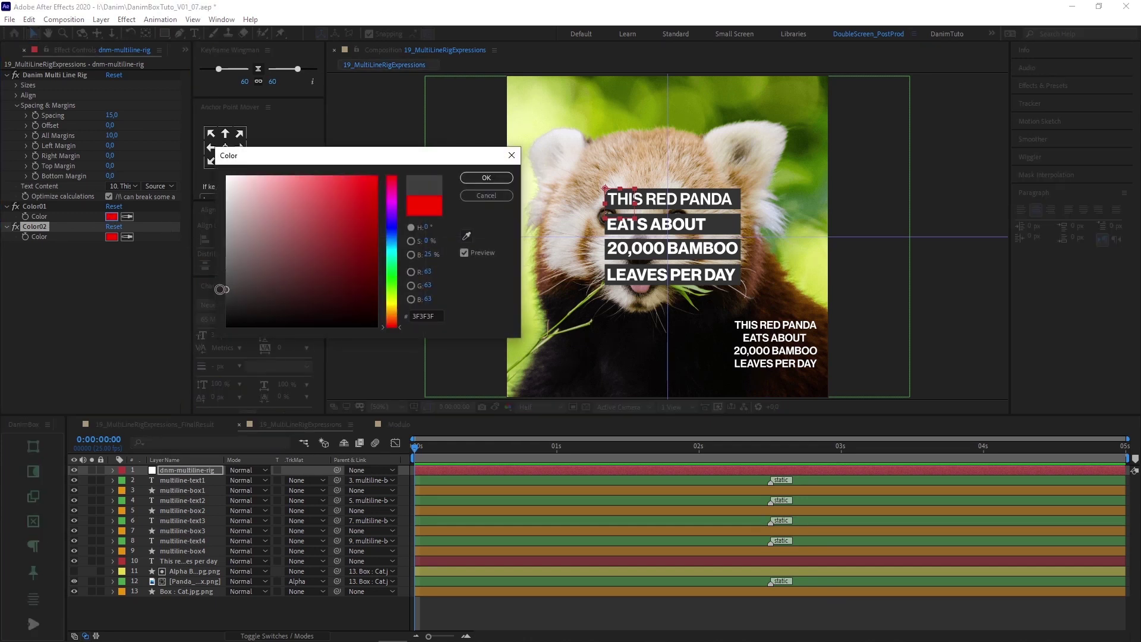
{"action": "left_click", "coordinate": [470, 179]}
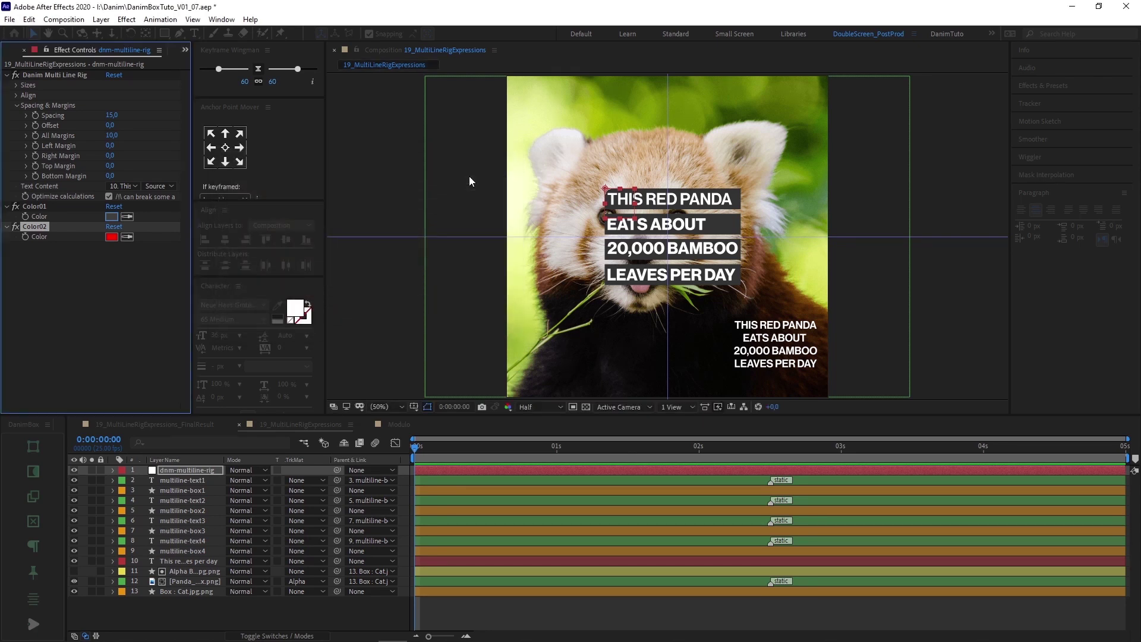
Set the Color02 control to light green 51FA79.
{"action": "left_click", "coordinate": [116, 237]}
{"action": "left_click", "coordinate": [395, 280]}
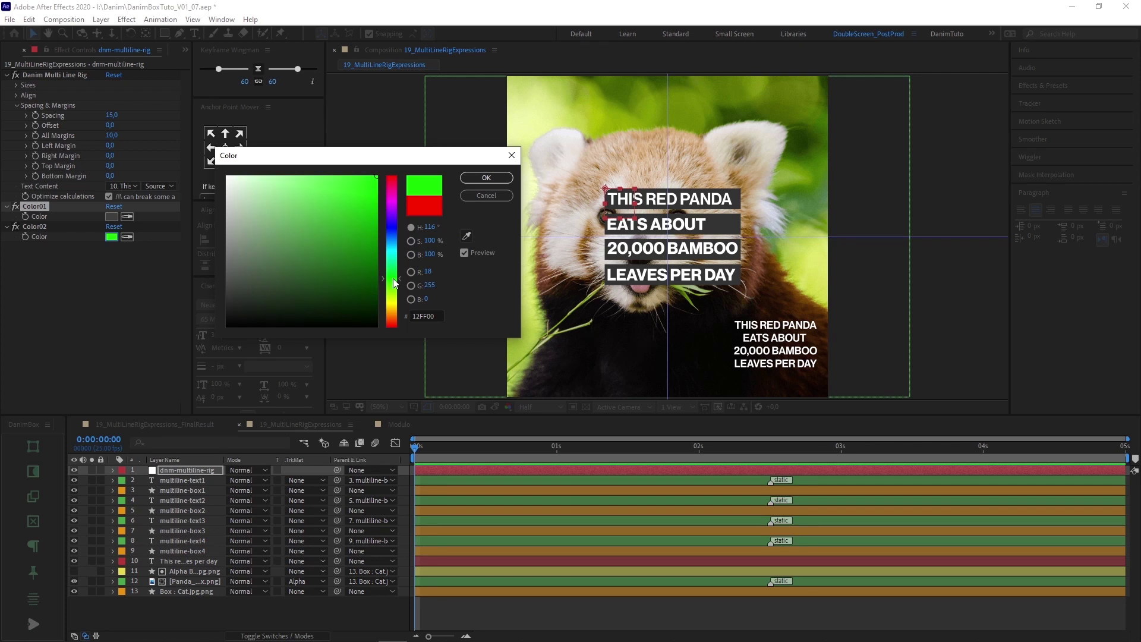
{"action": "left_click", "coordinate": [328, 179]}
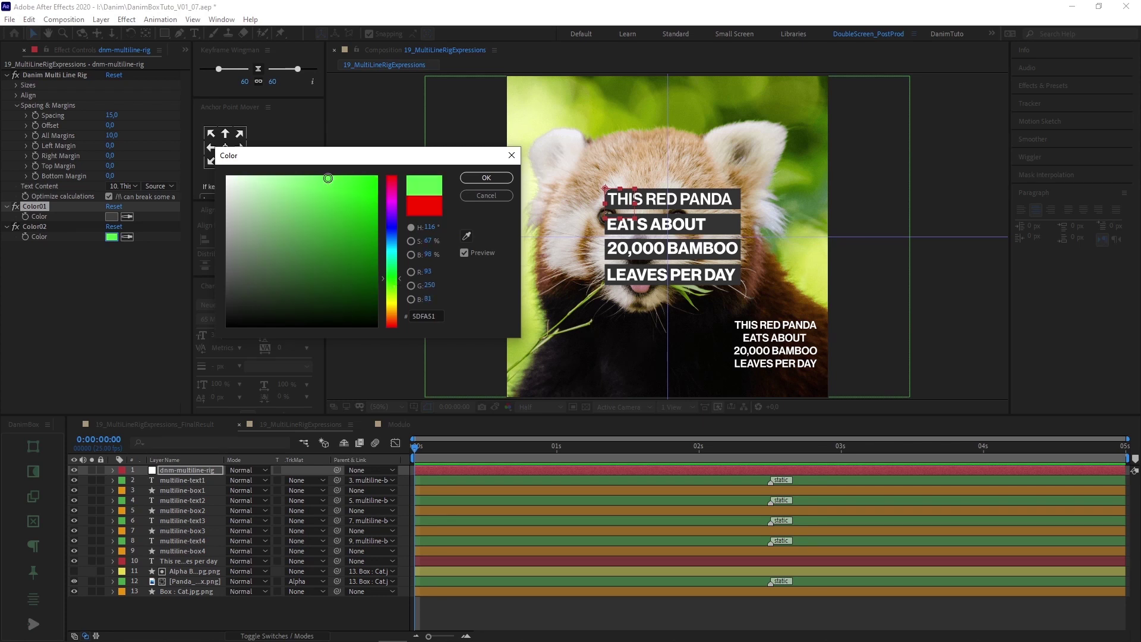
{"action": "left_click", "coordinate": [391, 271]}
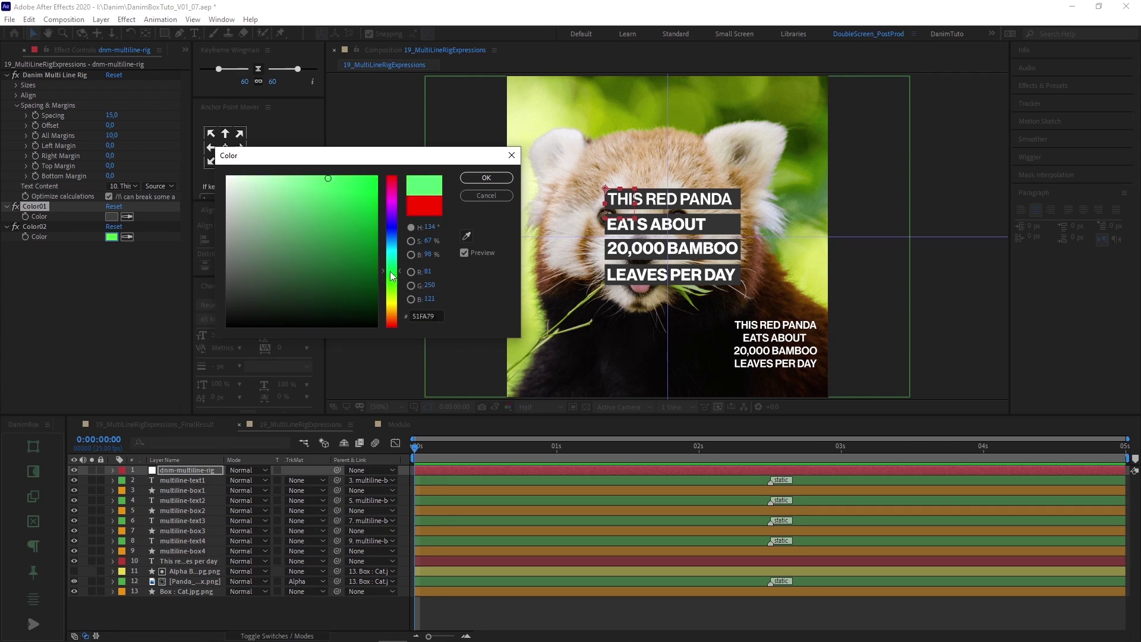
{"action": "left_click", "coordinate": [497, 177]}
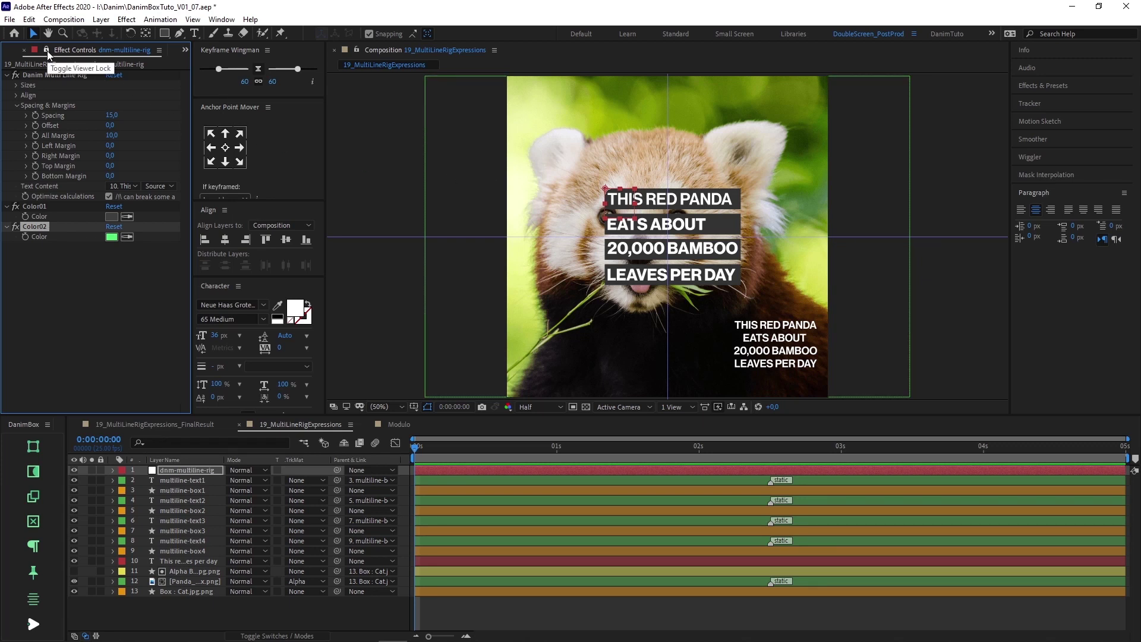
With the rig's effect controls locked in view, add a Fill Color text animator to the multiline-text1 layer.
{"action": "left_click", "coordinate": [167, 480]}
{"action": "left_click", "coordinate": [113, 480]}
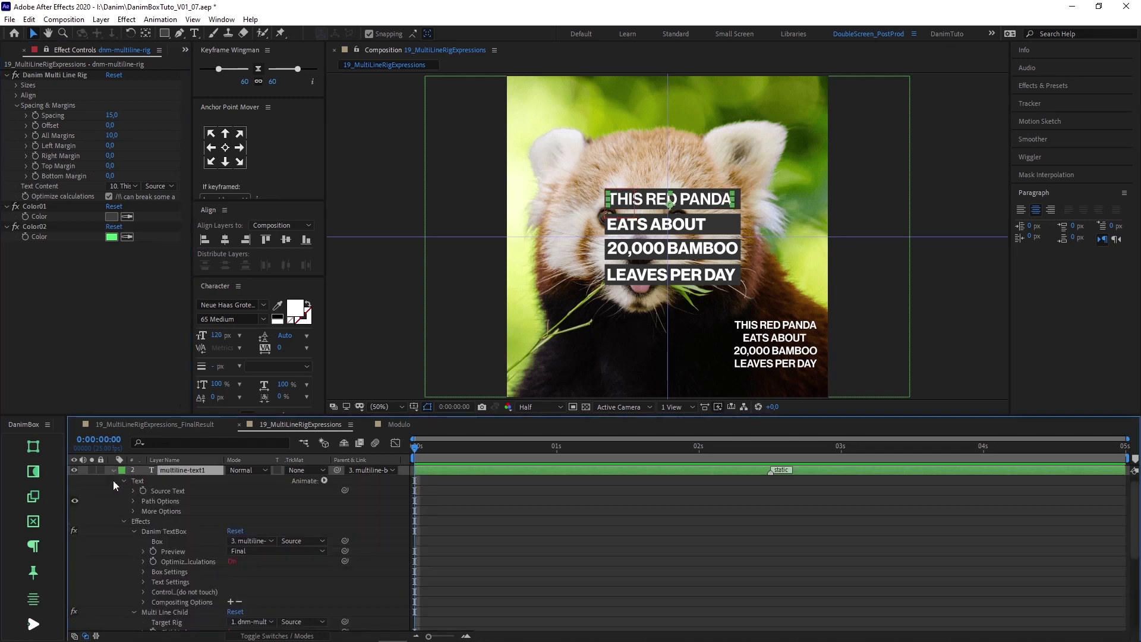
{"action": "left_click", "coordinate": [324, 480]}
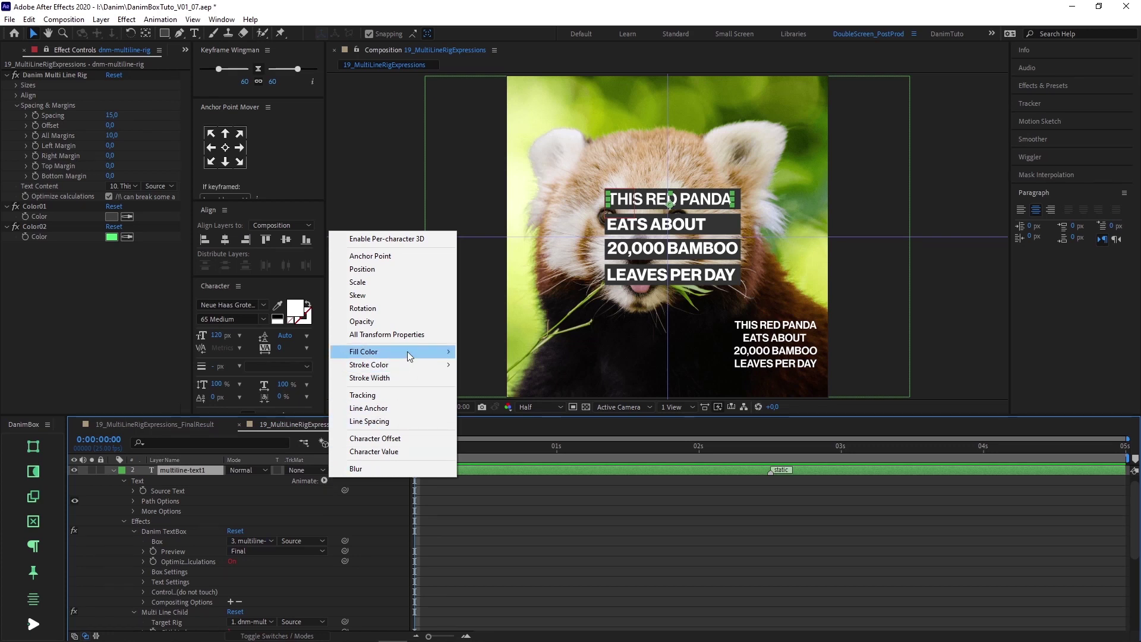
{"action": "mouse_move", "coordinate": [408, 351]}
{"action": "left_click", "coordinate": [469, 351]}
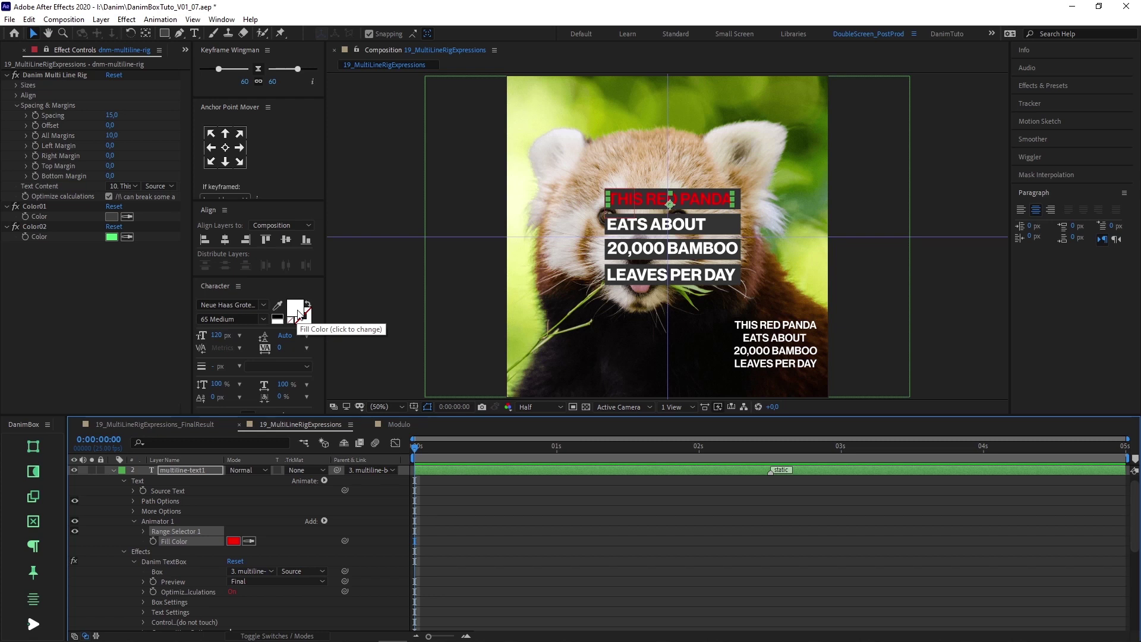
Start an expression on the multiline-text1 Fill Color that stores the rig's Color01 color in a variable named color1.
{"action": "left_click", "coordinate": [153, 542], "text": "alt"}
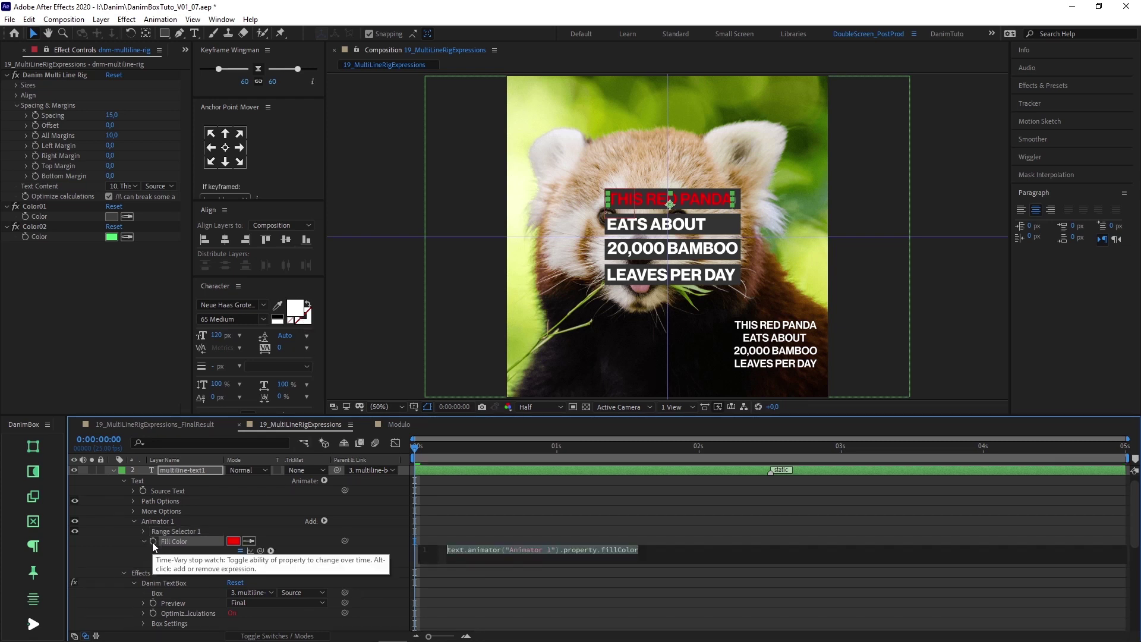
{"action": "type", "text": "var color1 ="}
{"action": "left_click_drag", "start_coordinate": [260, 550], "coordinate": [57, 213]}
{"action": "type", "text": "; "}
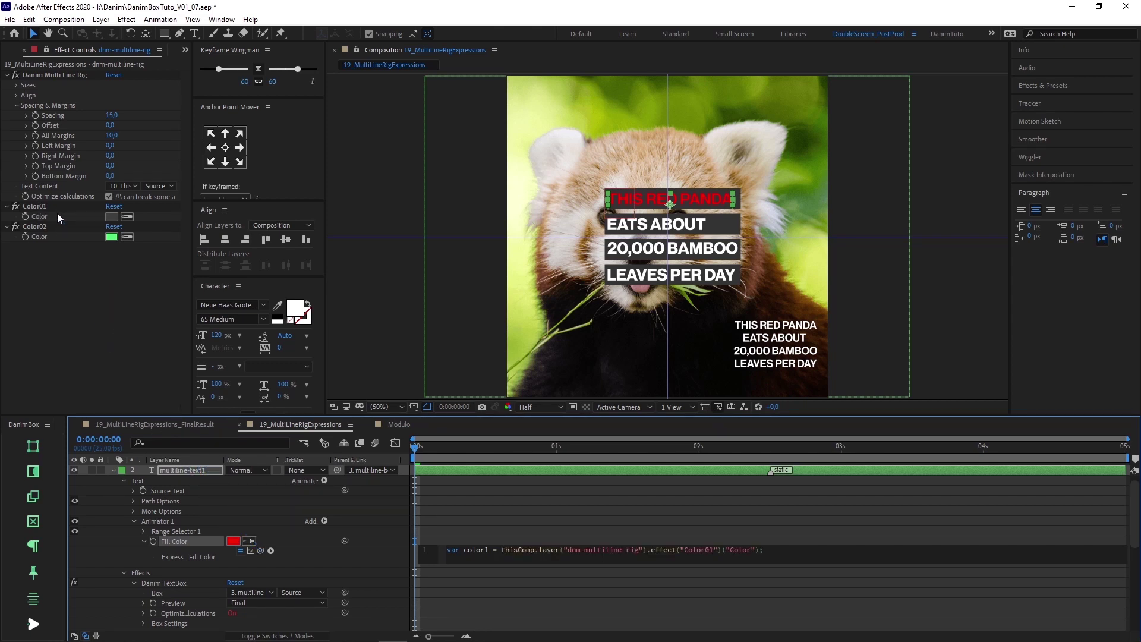
Add a second expression line declaring the variable color2, linked to the rig's Color02 color.
{"action": "type", "text": "var"}
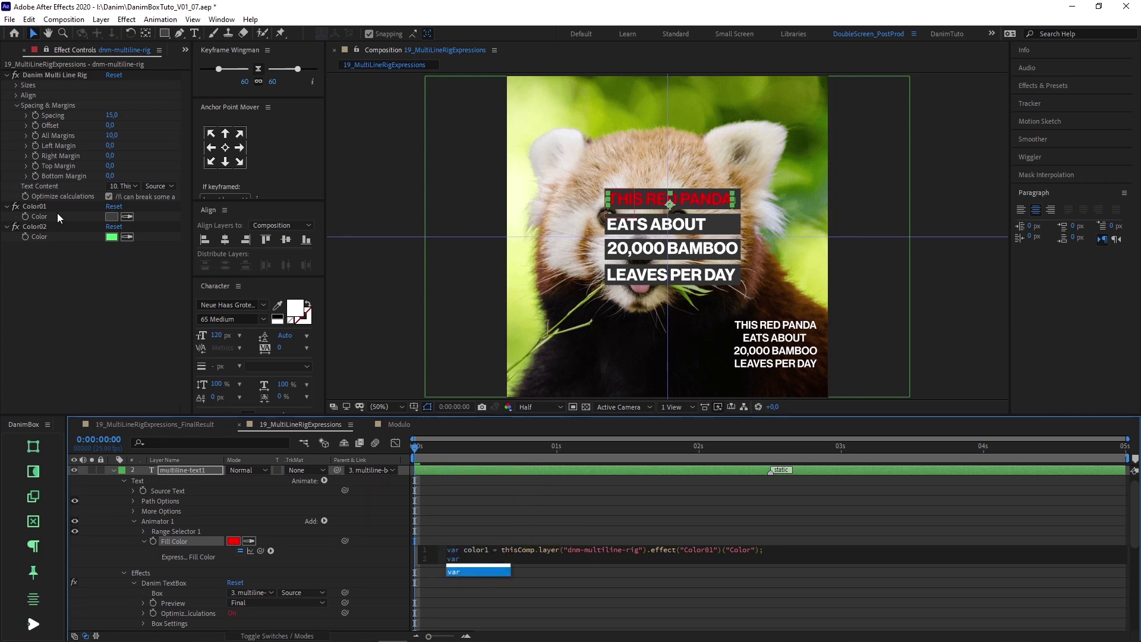
{"action": "type", "text": " color"}
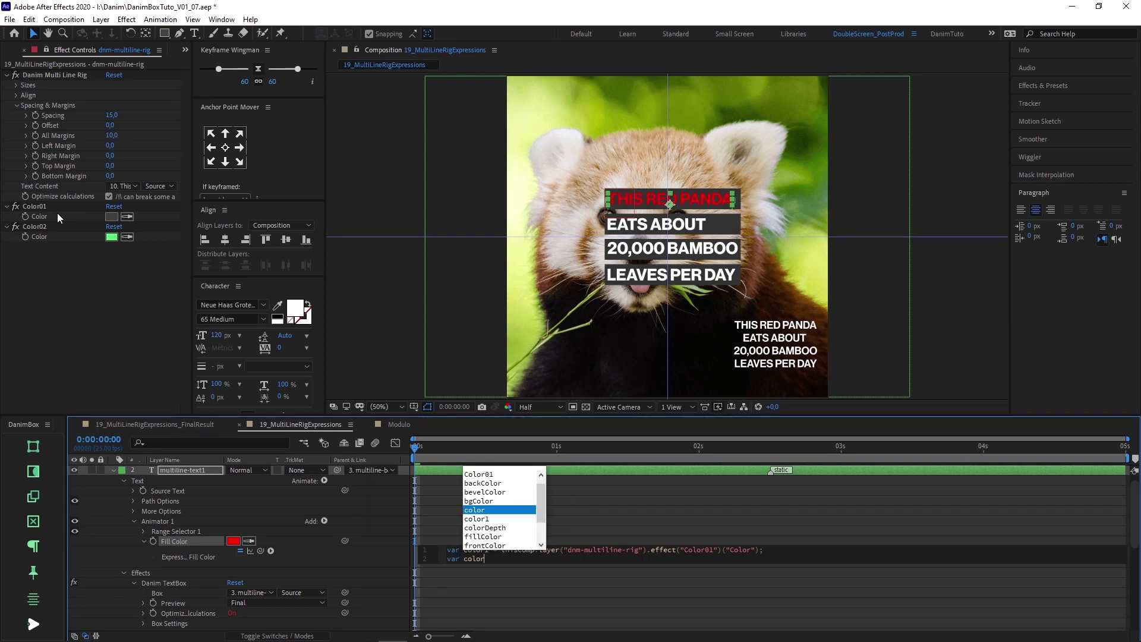
{"action": "type", "text": "2 ="}
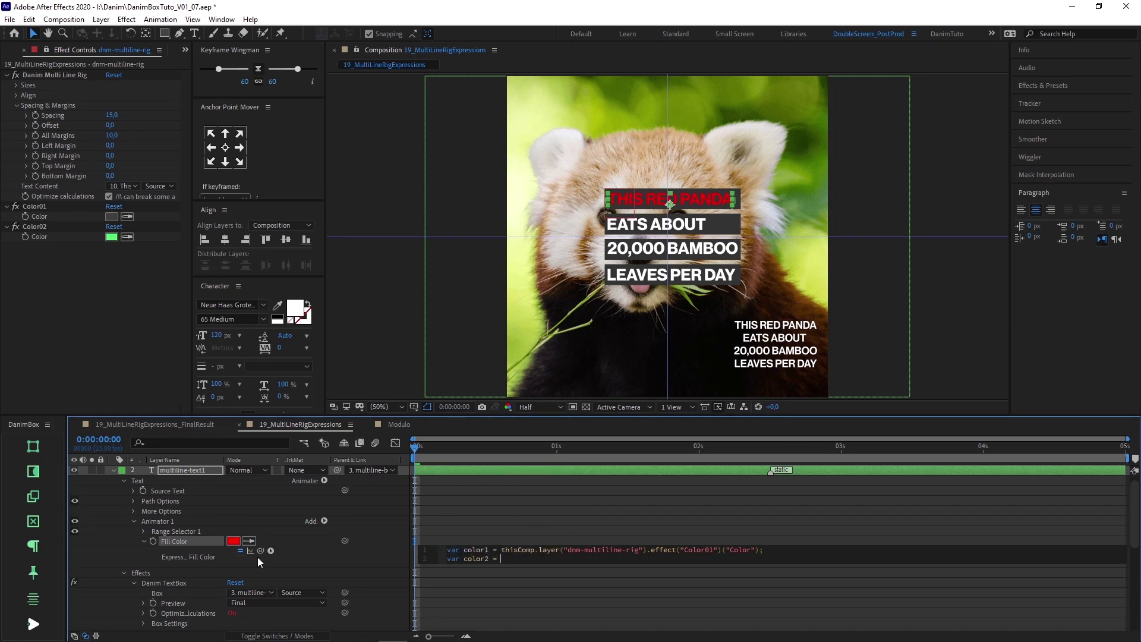
{"action": "left_click_drag", "start_coordinate": [261, 551], "coordinate": [66, 235]}
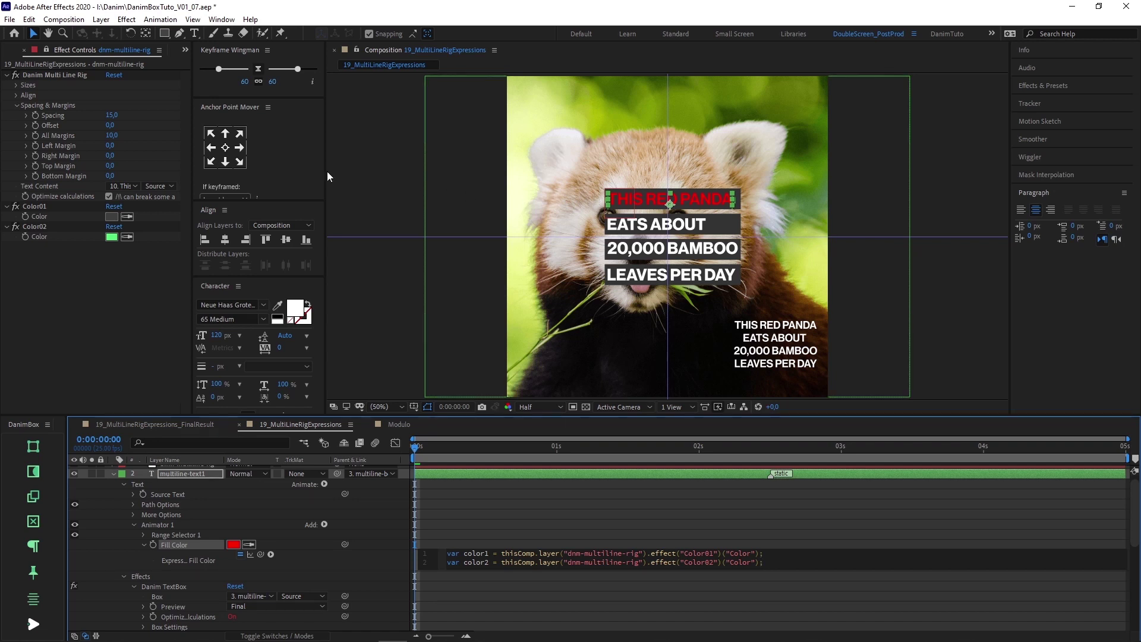
Unlock the effect controls and inspect the Multi Line Child index of multiline-text1, multiline-text2 and multiline-text3.
{"action": "left_click", "coordinate": [46, 51]}
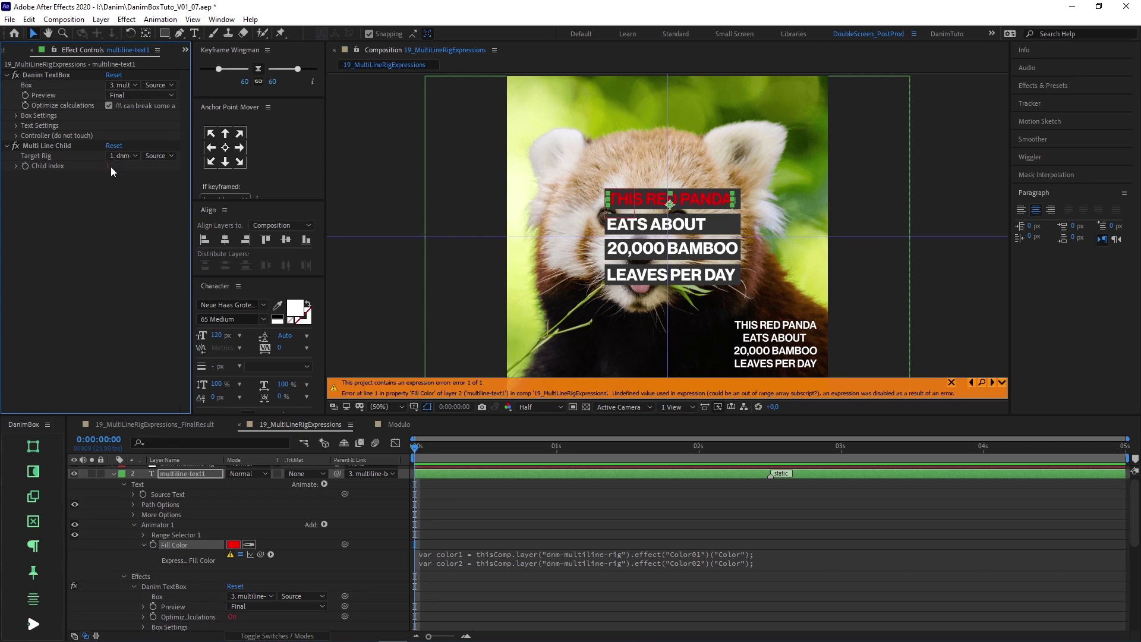
{"action": "left_click", "coordinate": [113, 474]}
{"action": "left_click", "coordinate": [162, 502]}
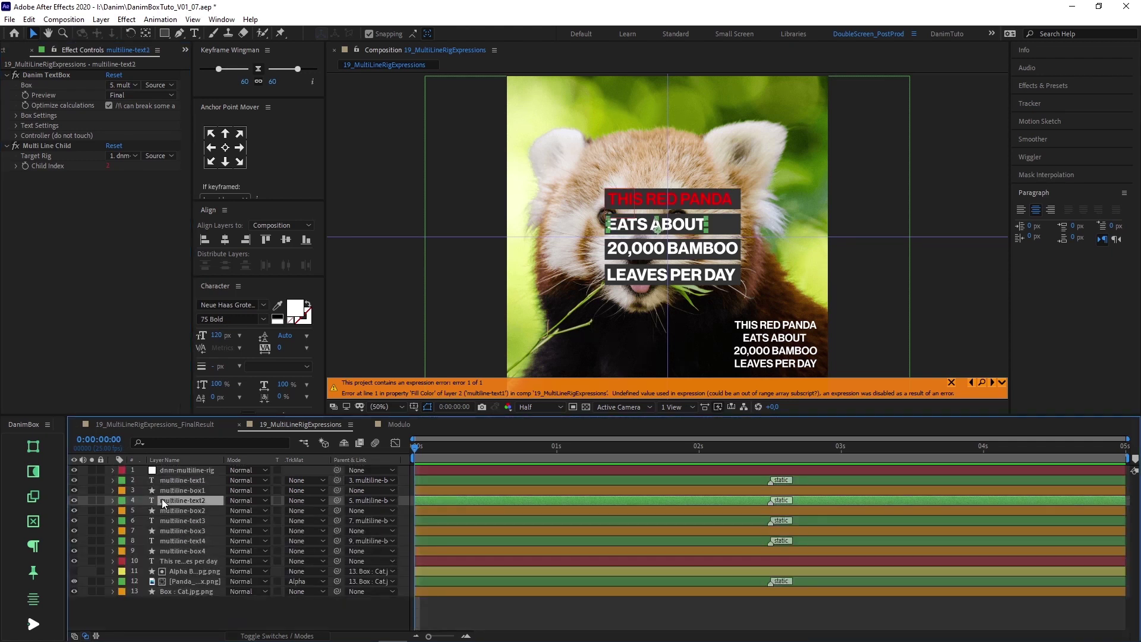
{"action": "left_click", "coordinate": [170, 518]}
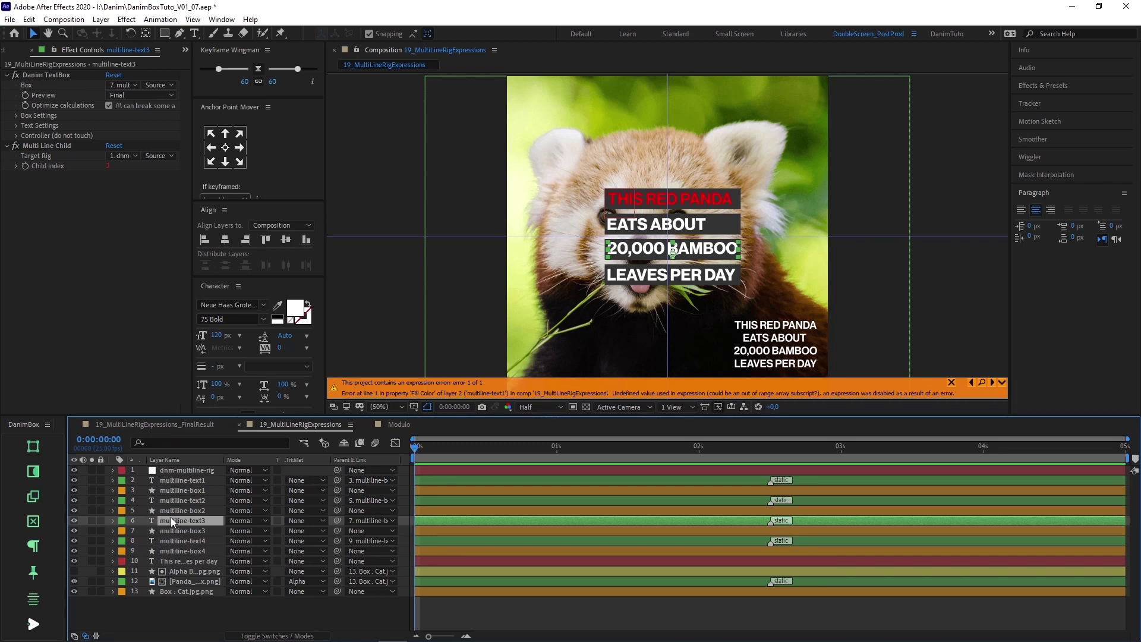
Move the multiline-text3 and multiline-box3 layers below multiline-box4 and check the Child Index of multiline-text3.
{"action": "left_click", "coordinate": [170, 529], "text": "shift"}
{"action": "left_click_drag", "start_coordinate": [170, 529], "coordinate": [174, 552]}
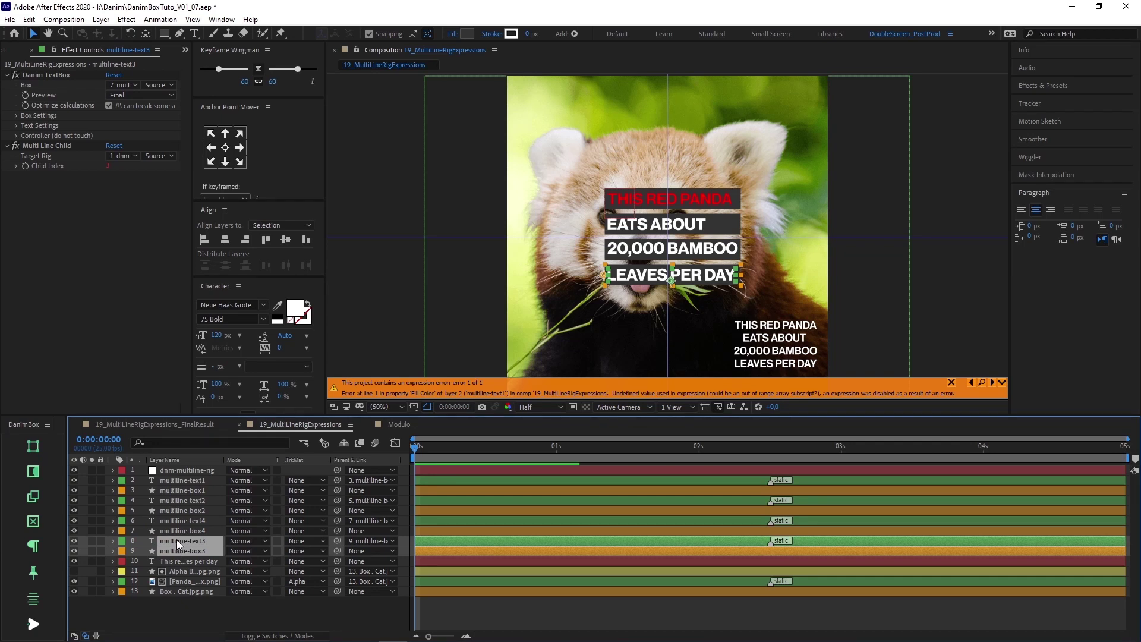
{"action": "left_click", "coordinate": [171, 541]}
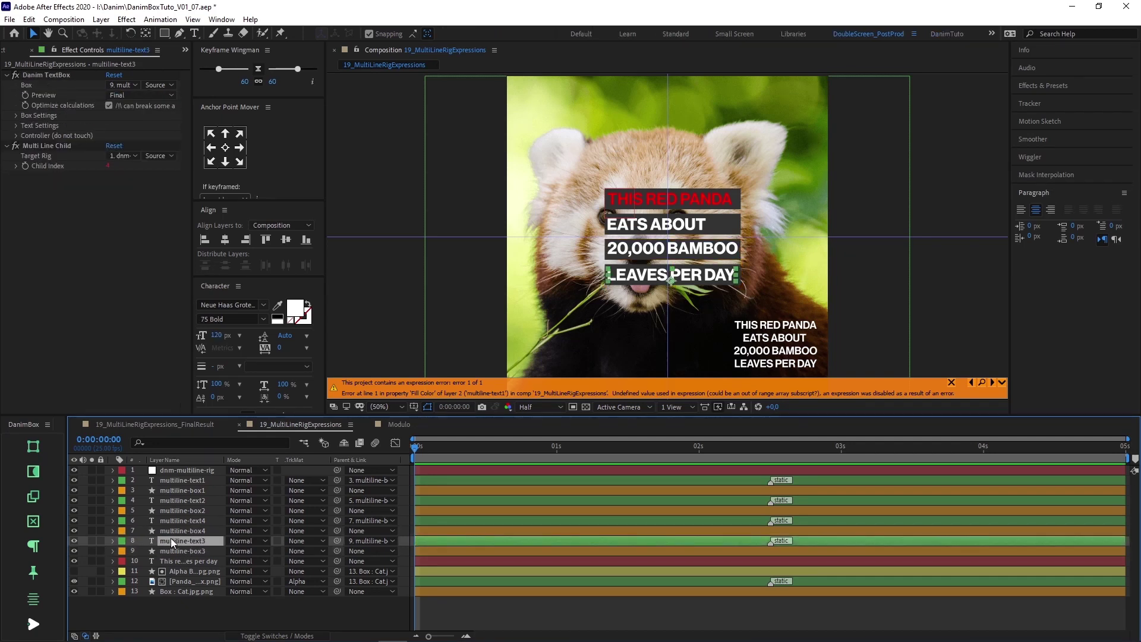
Add a variable named index to the multiline-text1 Fill Color expression, linked to its Multi Line Child effect's Child Index.
{"action": "left_click", "coordinate": [168, 481]}
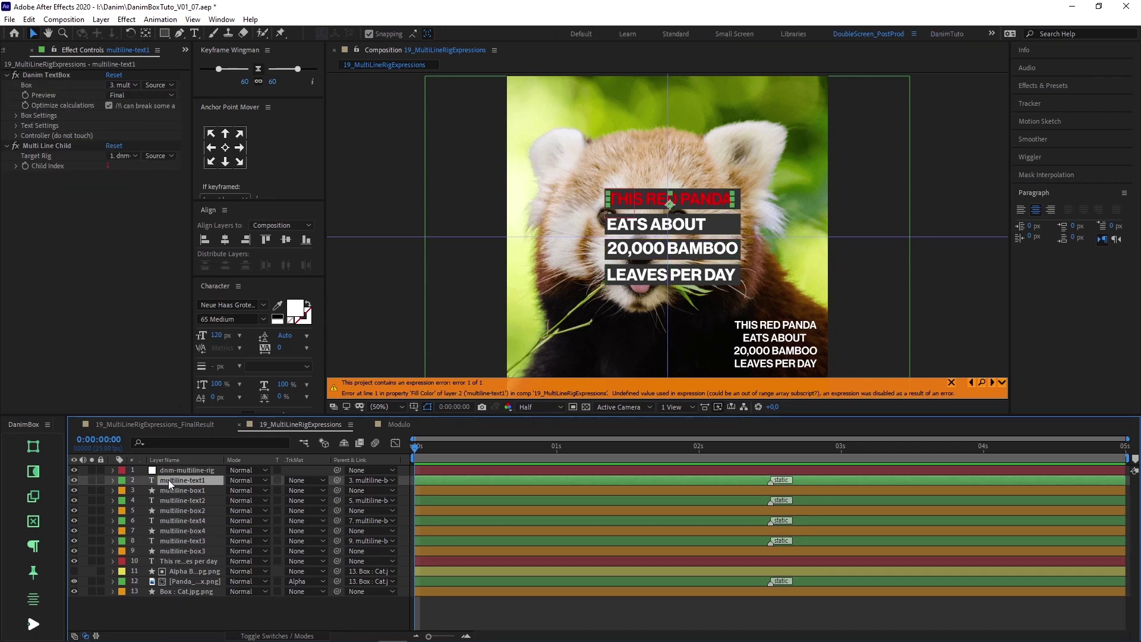
{"action": "key", "text": "e"}
{"action": "key", "text": "e"}
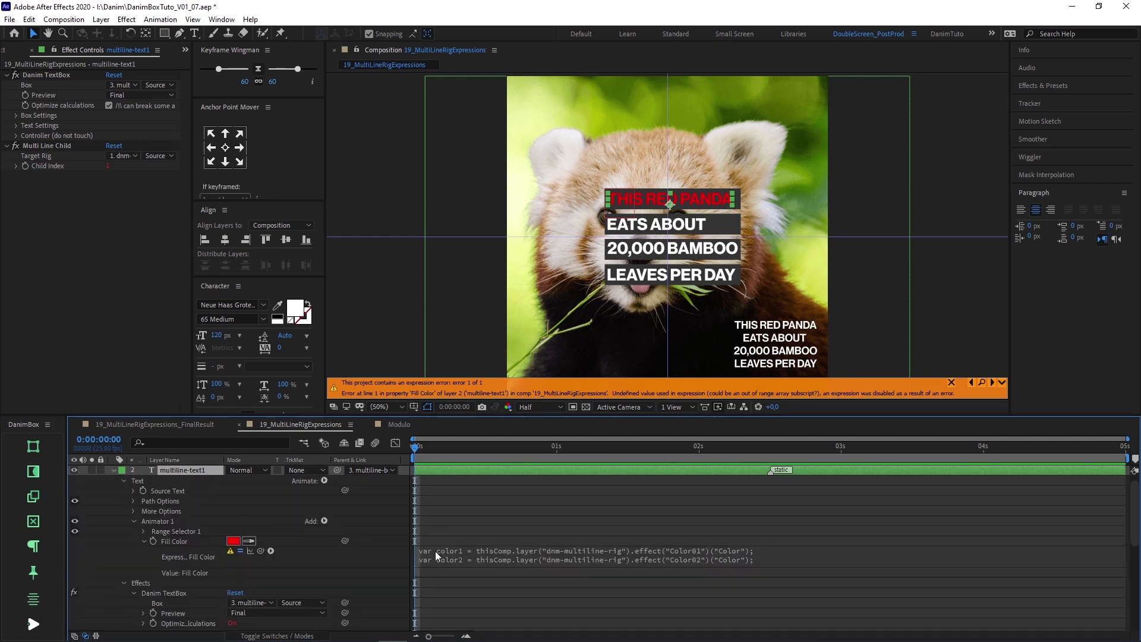
{"action": "left_click", "coordinate": [760, 566]}
{"action": "key", "text": "Return"}
{"action": "type", "text": "var index ="}
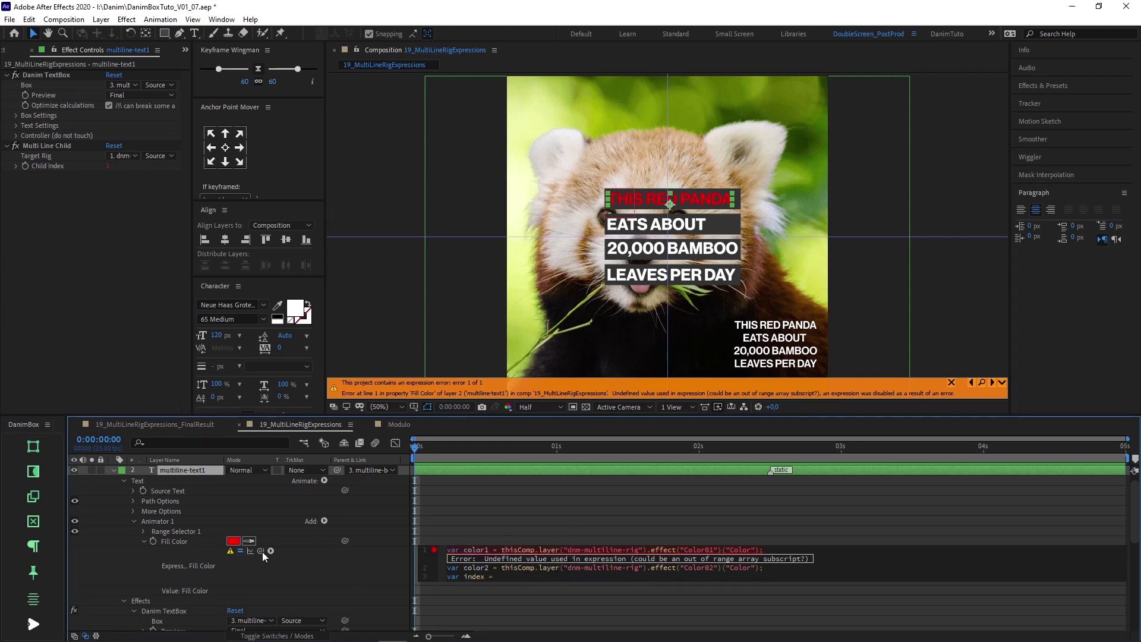
{"action": "left_click_drag", "start_coordinate": [263, 552], "coordinate": [67, 168]}
Open the Modulo composition and make its Modulo_Diagram layer visible to illustrate 7 % 2.
{"action": "left_click", "coordinate": [398, 425]}
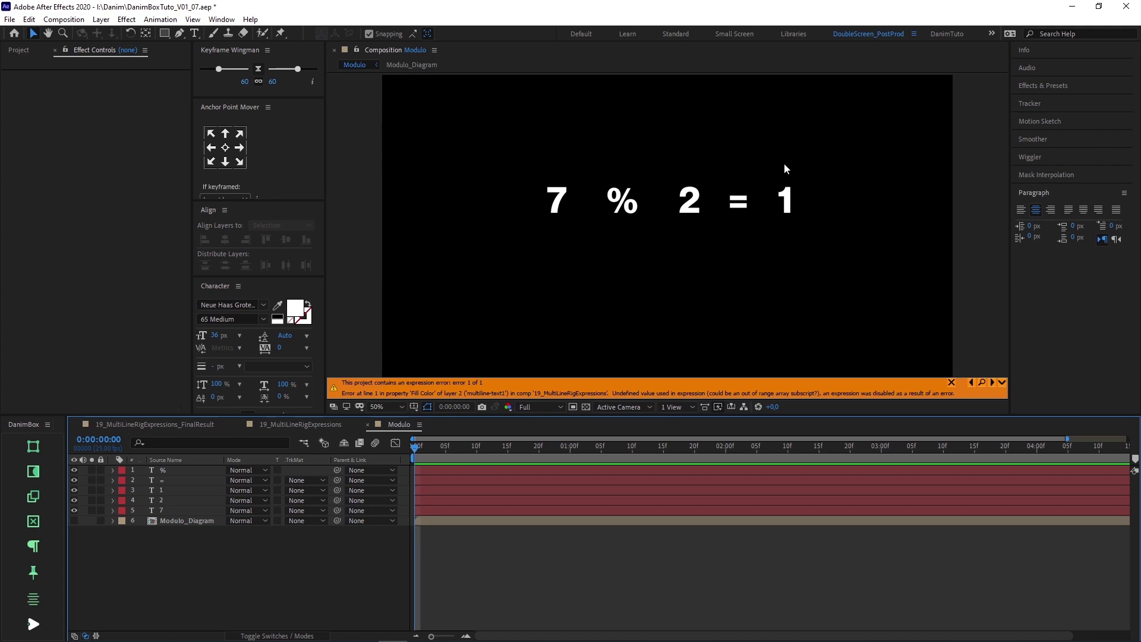
{"action": "left_click", "coordinate": [773, 205]}
{"action": "left_click", "coordinate": [74, 520]}
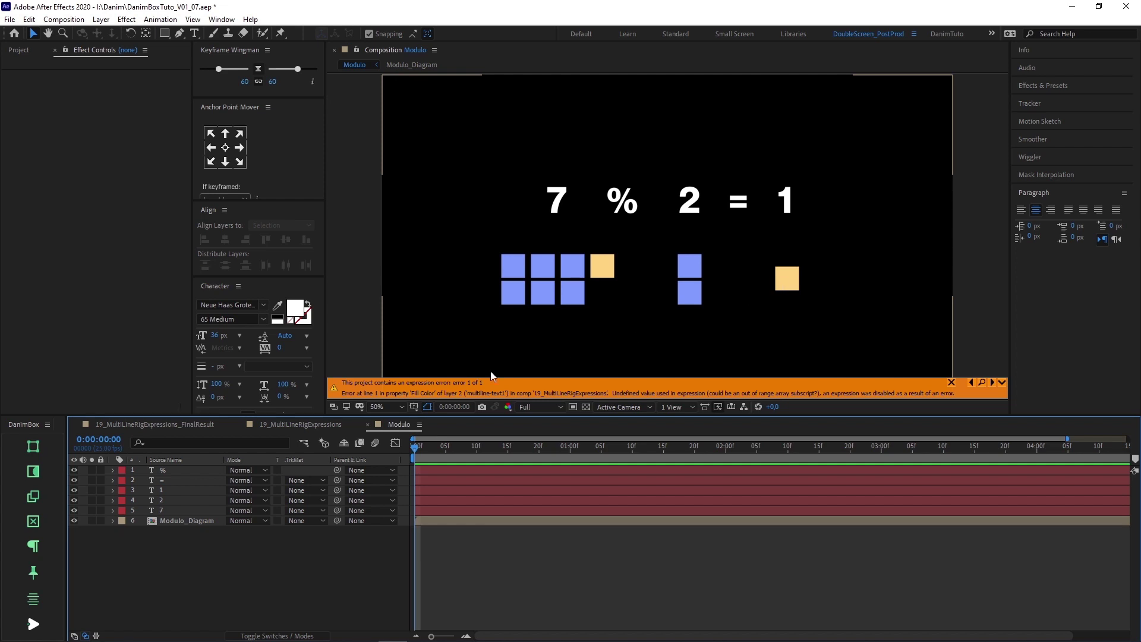
Back in 19_MultiLineRigExpressions, finish the Fill Color expression with "if(index%2 == 0)color1;" and "else color2;" and apply it.
{"action": "left_click", "coordinate": [328, 426]}
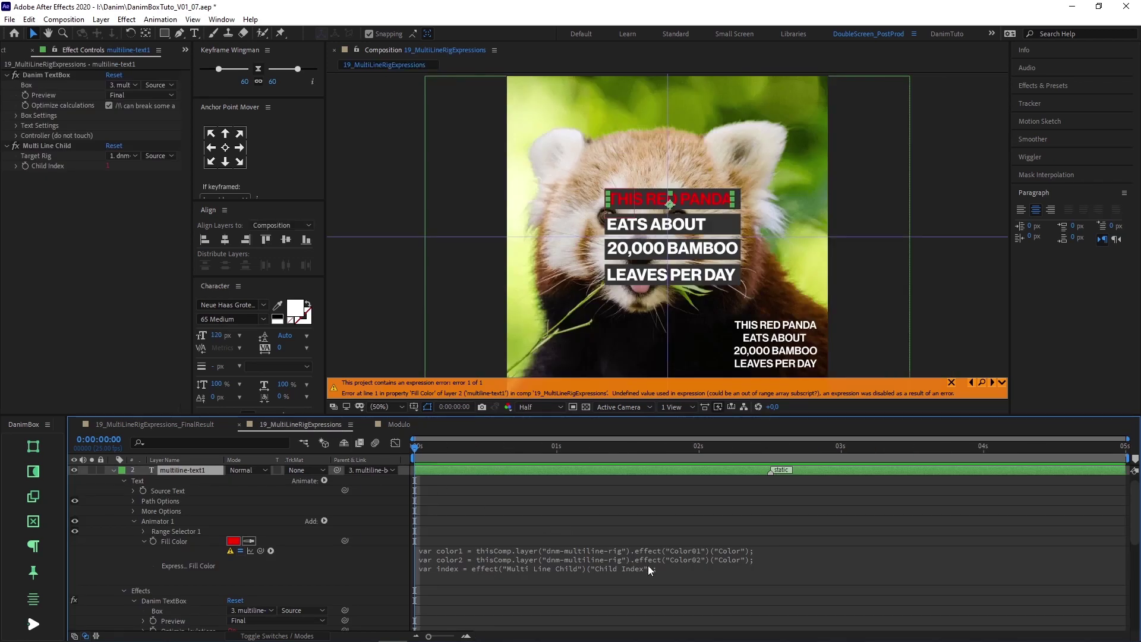
{"action": "left_click", "coordinate": [648, 565]}
{"action": "type", "text": "if(index%2 == 0)"}
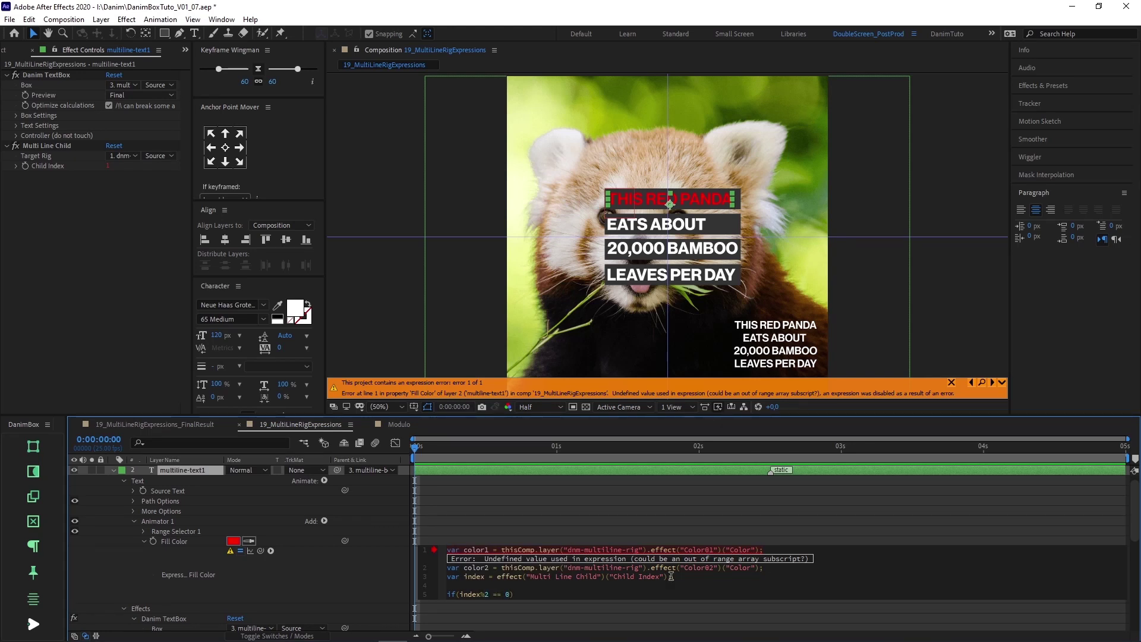
{"action": "type", "text": "colo"}
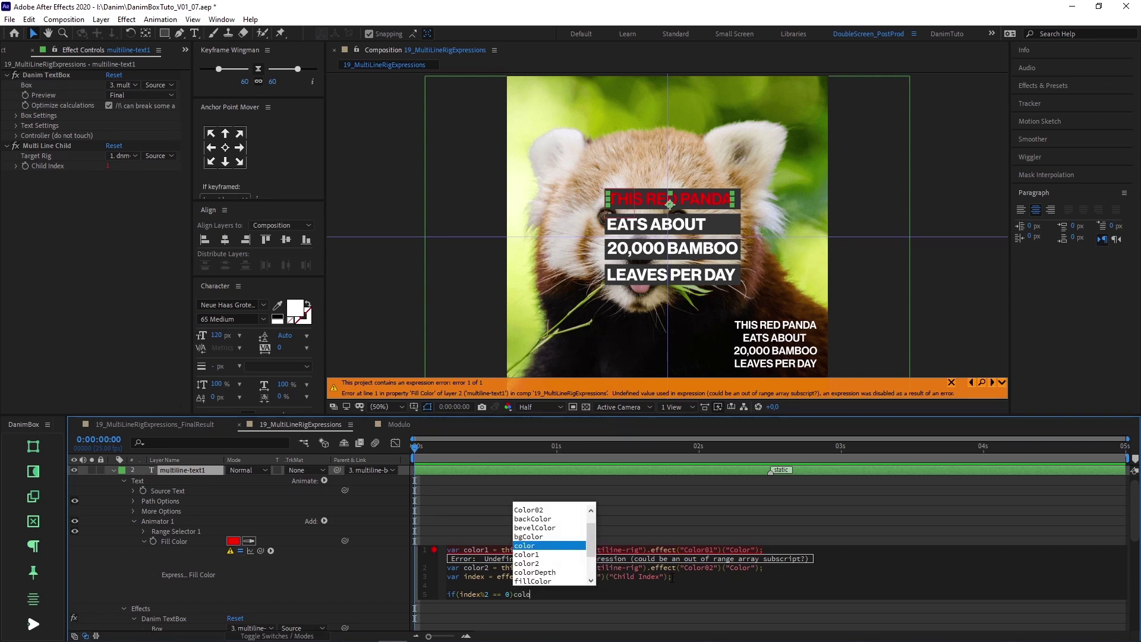
{"action": "type", "text": "r1;"}
{"action": "key", "text": "Return"}
{"action": "type", "text": "else"}
{"action": "type", "text": "lor2;"}
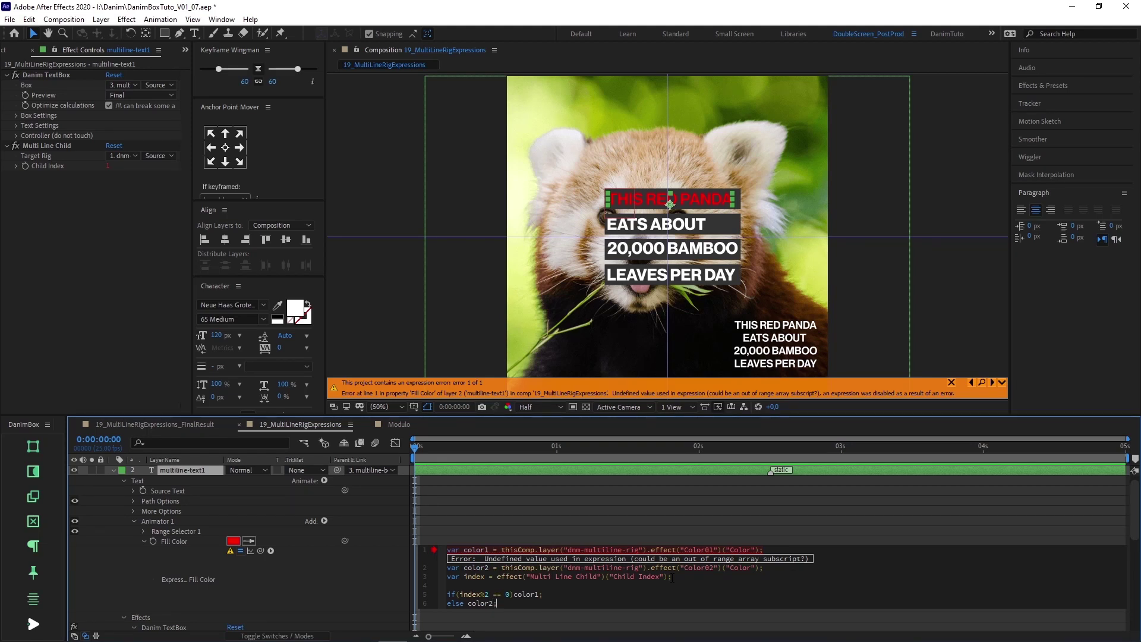
{"action": "key", "text": "KP_Enter"}
Copy the complete Fill Color expression to the Fill 1 Color property of the multiline-box1 layer.
{"action": "left_click", "coordinate": [672, 577]}
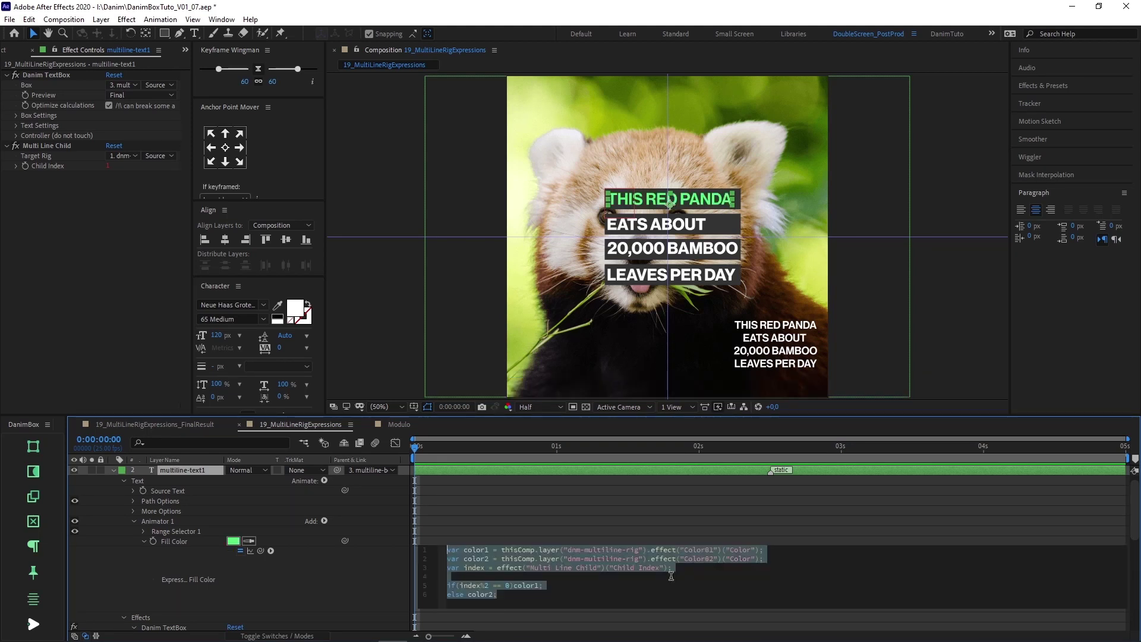
{"action": "left_click", "coordinate": [115, 471]}
{"action": "left_click", "coordinate": [112, 490]}
{"action": "left_click", "coordinate": [123, 502]}
{"action": "left_click", "coordinate": [134, 512]}
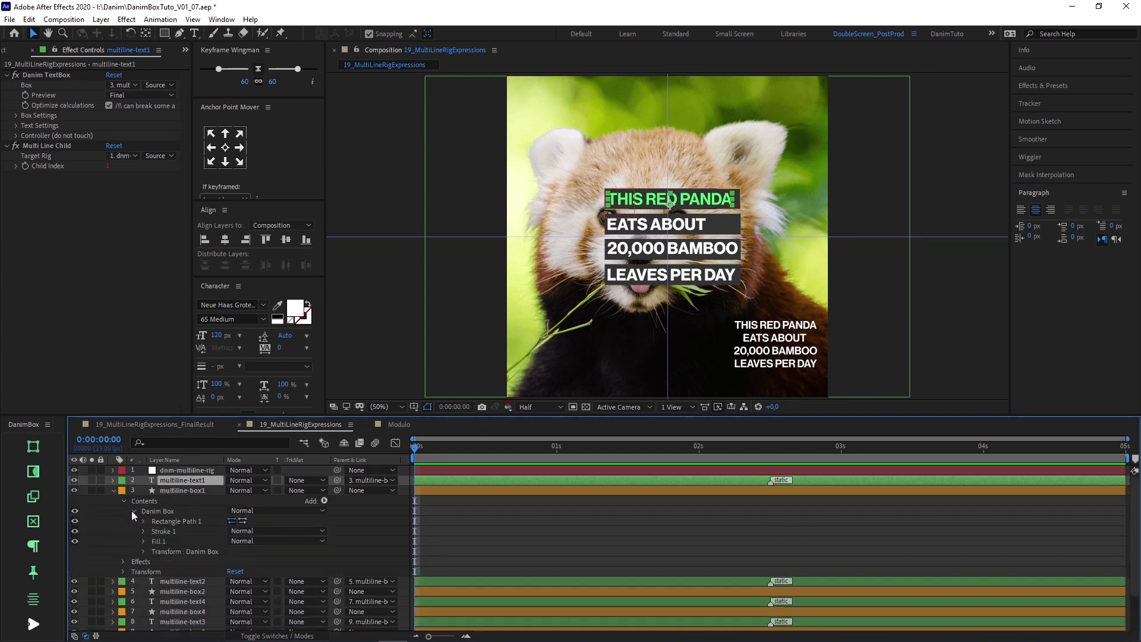
{"action": "left_click", "coordinate": [143, 541]}
{"action": "left_click", "coordinate": [160, 572]}
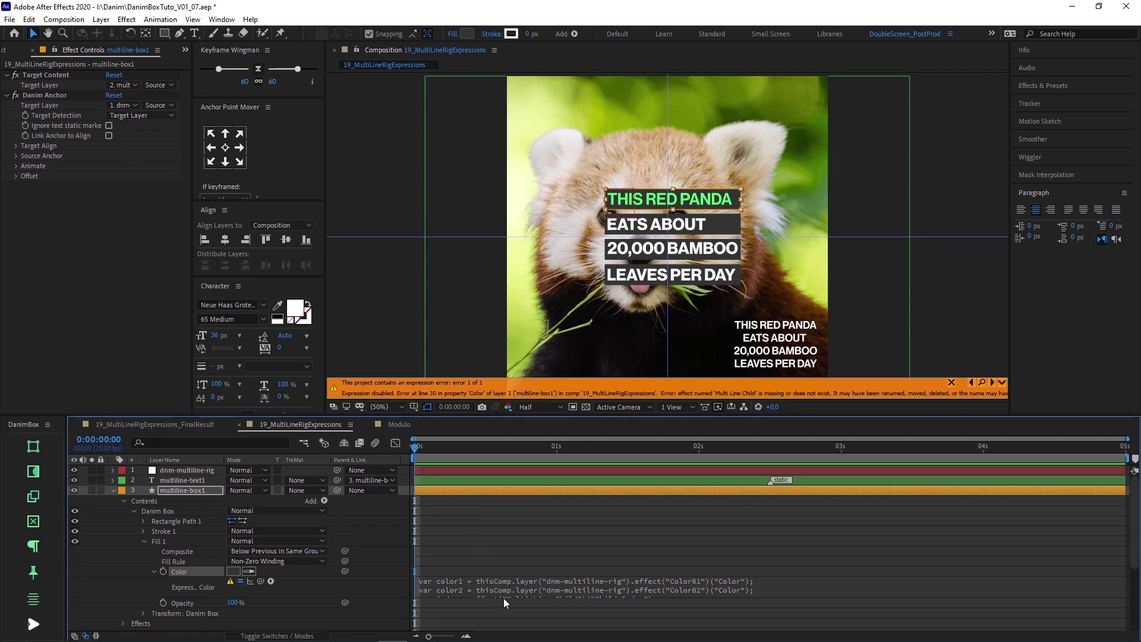
Change the box expression's index variable to read the Child Index through effect("Target Content")("Target Layer").
{"action": "left_click_drag", "start_coordinate": [504, 598], "coordinate": [508, 632]}
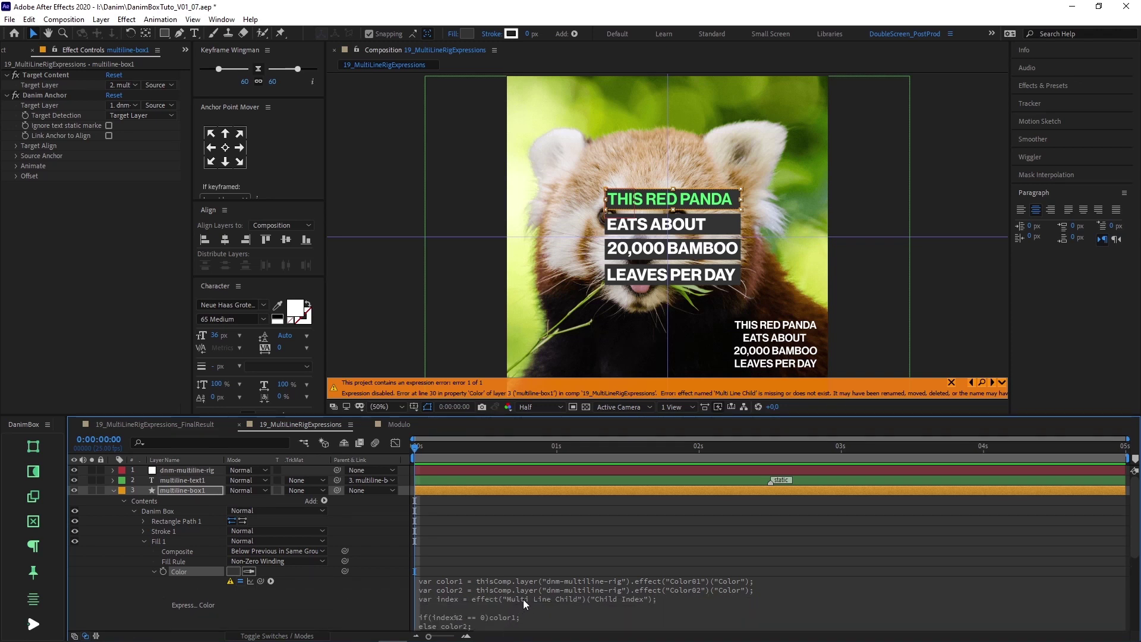
{"action": "scroll", "coordinate": [523, 600], "scroll_direction": "down", "scroll_amount": 3}
{"action": "left_click", "coordinate": [473, 542]}
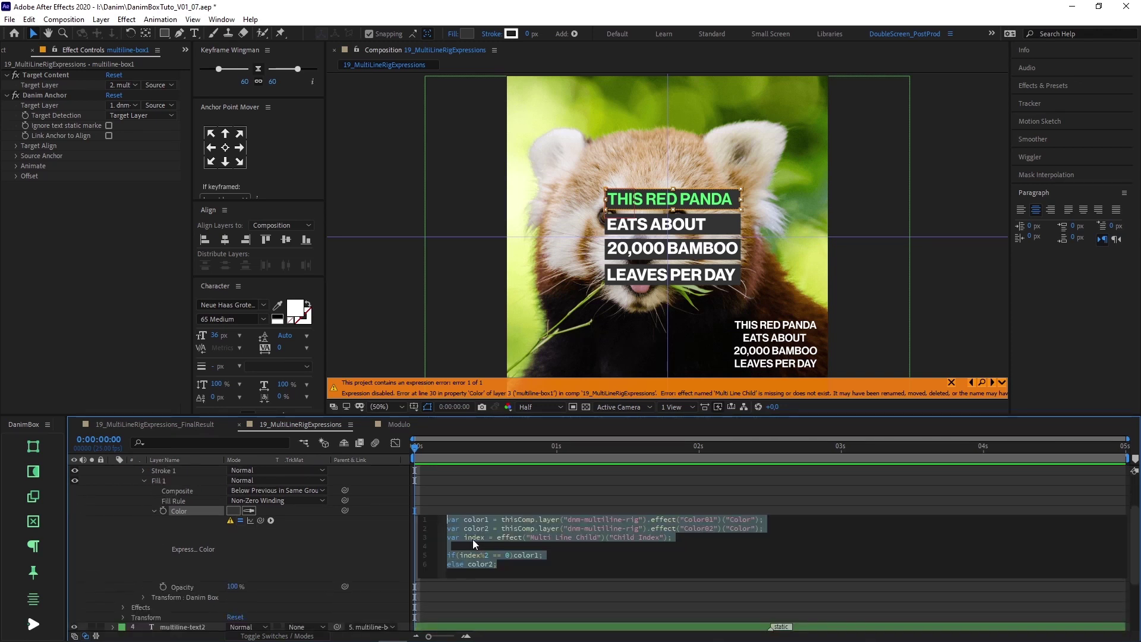
{"action": "left_click", "coordinate": [497, 538]}
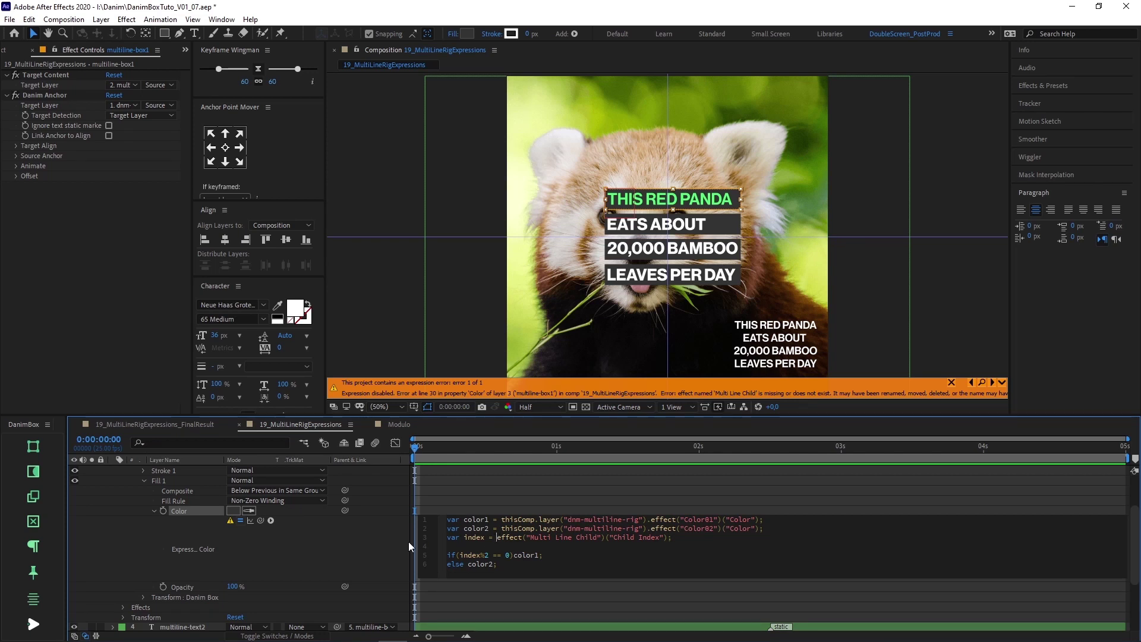
{"action": "left_click_drag", "start_coordinate": [261, 520], "coordinate": [59, 87]}
{"action": "key", "text": "KP_Enter"}
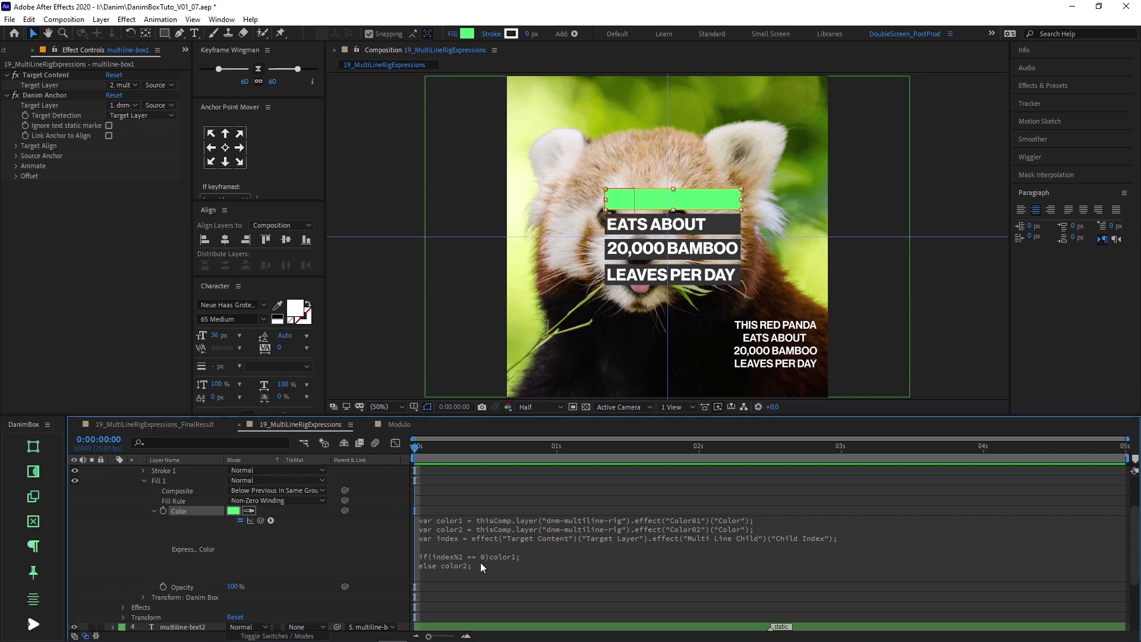
Swap the two results in the box expression so even indexes return color2 and the else branch returns color1.
{"action": "left_click", "coordinate": [511, 559]}
{"action": "left_click", "coordinate": [537, 555]}
{"action": "key", "text": "BackSpace"}
{"action": "type", "text": "2"}
{"action": "key", "text": "BackSpace"}
{"action": "type", "text": "1"}
{"action": "key", "text": "KP_Enter"}
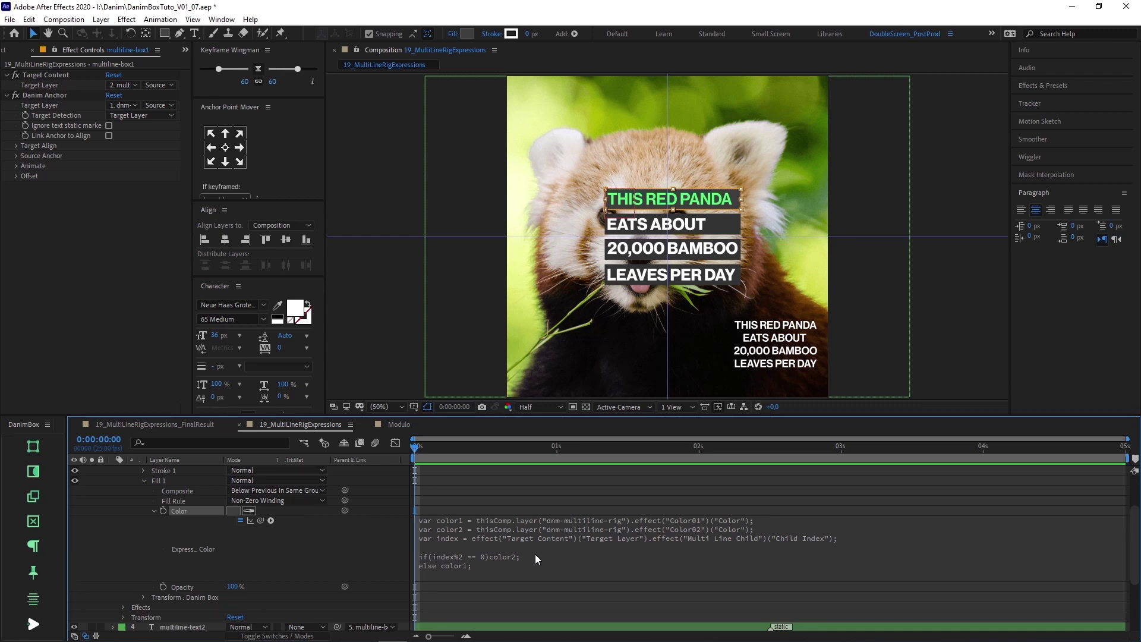
Copy Fill 1 from multiline-box1 onto the Fill 1 of multiline-box2, multiline-box4 and multiline-box3, using the enlarged timeline.
{"action": "left_click", "coordinate": [176, 480]}
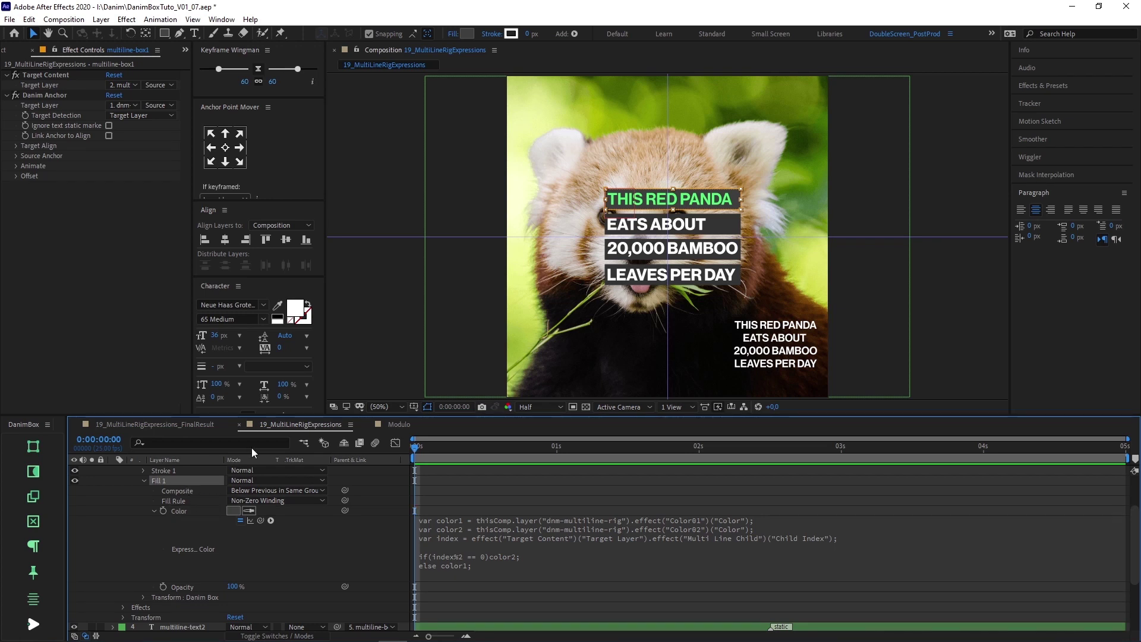
{"action": "double_click", "coordinate": [295, 428]}
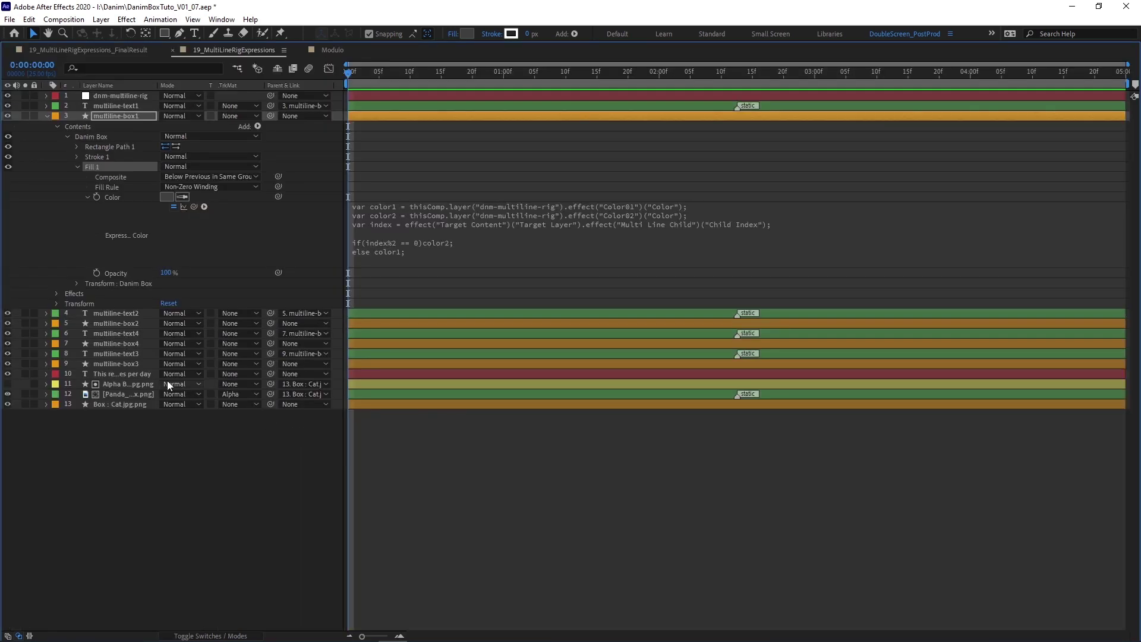
{"action": "left_click", "coordinate": [47, 324]}
{"action": "left_click", "coordinate": [57, 334]}
{"action": "left_click", "coordinate": [67, 344]}
{"action": "left_click", "coordinate": [88, 375]}
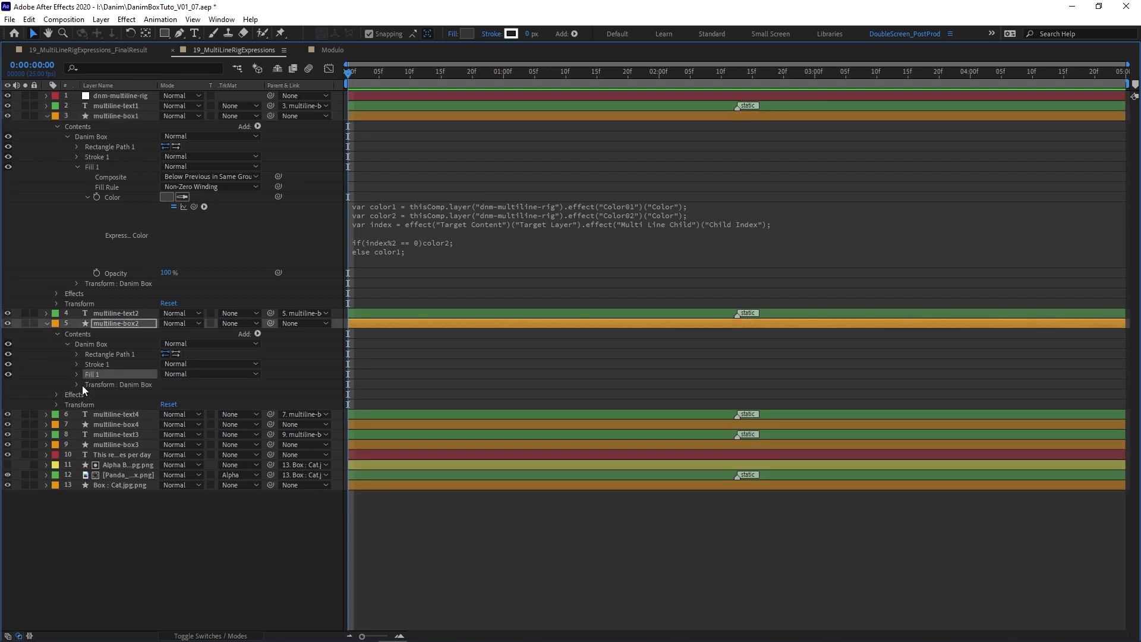
{"action": "left_click", "coordinate": [47, 424]}
{"action": "left_click", "coordinate": [56, 436]}
{"action": "left_click", "coordinate": [68, 446]}
{"action": "left_click", "coordinate": [89, 475]}
{"action": "left_click", "coordinate": [47, 525]}
{"action": "left_click", "coordinate": [56, 536]}
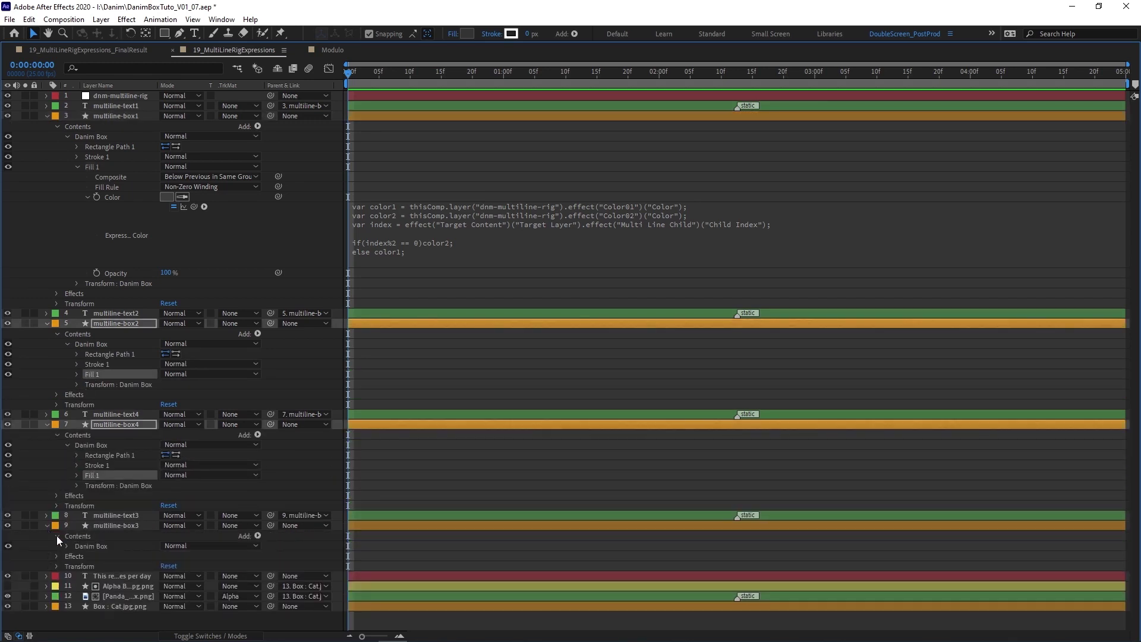
{"action": "left_click", "coordinate": [67, 546]}
{"action": "left_click", "coordinate": [91, 575]}
Copy Animator 1 from multiline-text1 to the multiline-text2, multiline-text4 and multiline-text3 layers and restore the normal panel layout.
{"action": "left_click", "coordinate": [47, 106]}
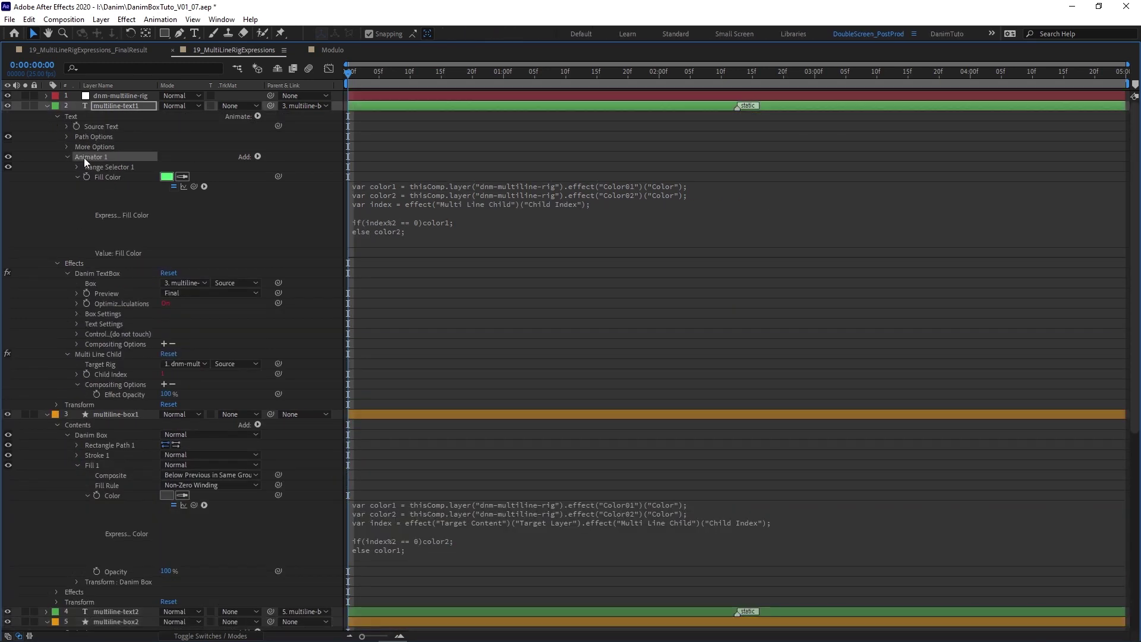
{"action": "left_click", "coordinate": [47, 106]}
{"action": "left_click", "coordinate": [98, 253]}
{"action": "left_click", "coordinate": [105, 126]}
{"action": "left_click", "coordinate": [107, 146], "text": "ctrl"}
{"action": "left_click", "coordinate": [109, 167], "text": "ctrl"}
{"action": "key", "text": "grave"}
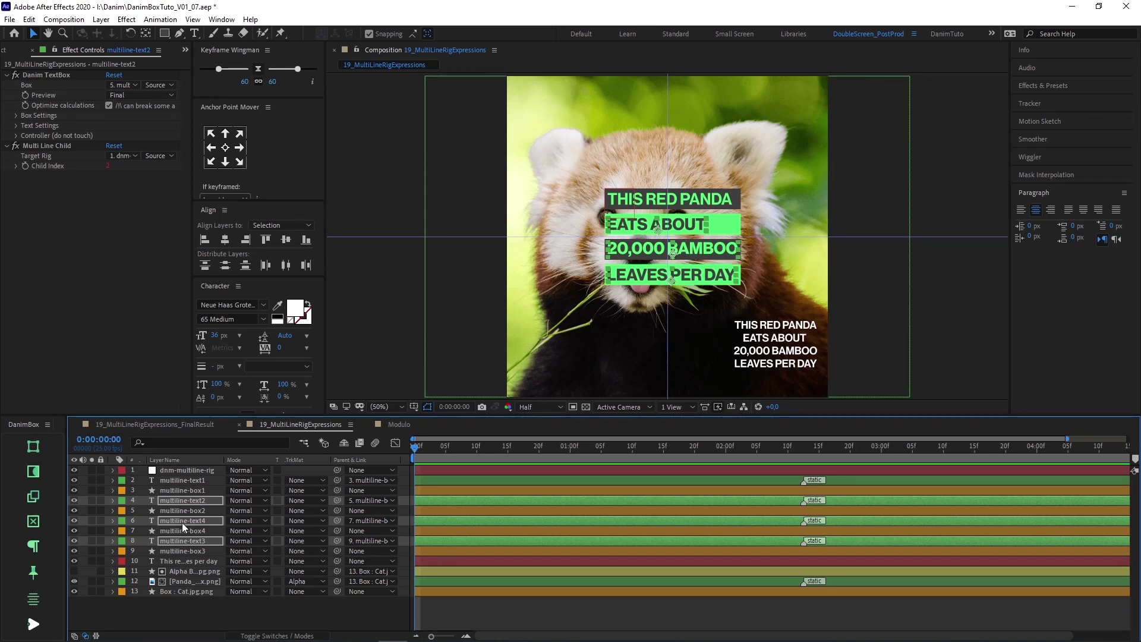
{"action": "left_click", "coordinate": [176, 549]}
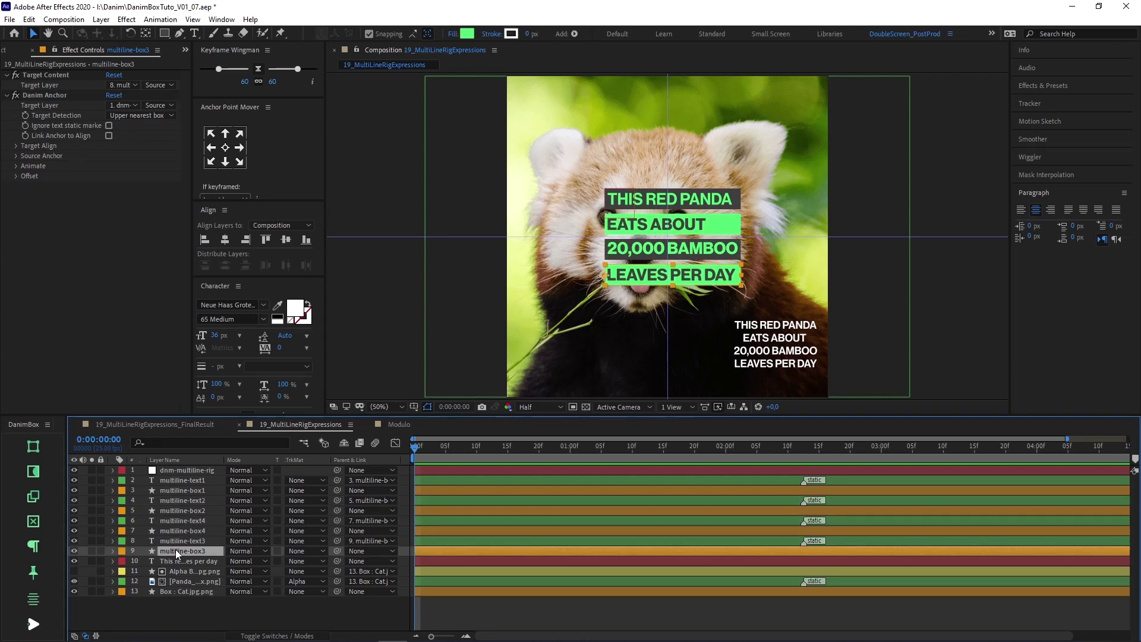
Duplicate the multiline-box3 line with the DanimBox duplicate function to add a fifth text and box pair to the rig.
{"action": "left_click", "coordinate": [51, 499]}
{"action": "left_click", "coordinate": [62, 448]}
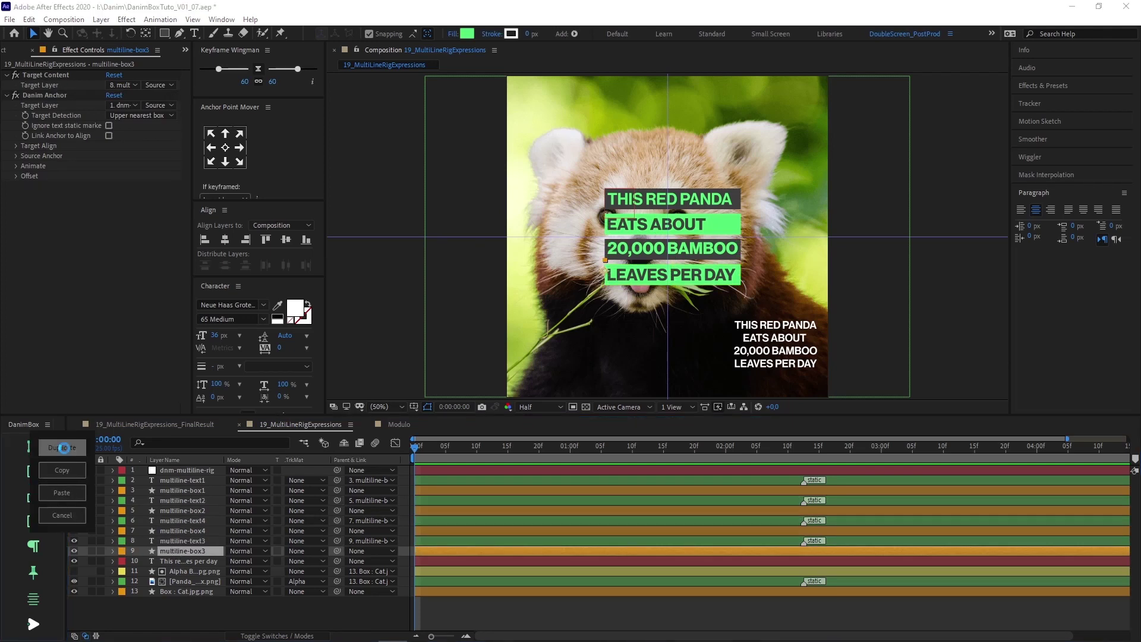
{"action": "left_click", "coordinate": [73, 513]}
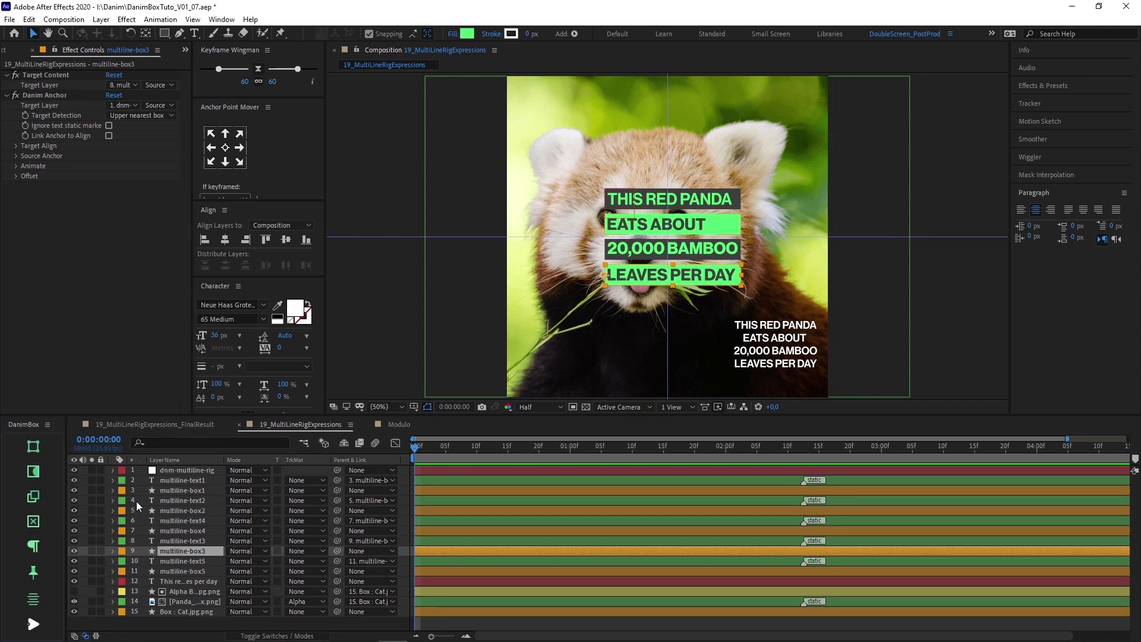
Add a new line reading "extra line" below "leaves per day" in the source text layer.
{"action": "double_click", "coordinate": [801, 368]}
{"action": "left_click", "coordinate": [815, 363]}
{"action": "key", "text": "Return"}
{"action": "type", "text": "e"}
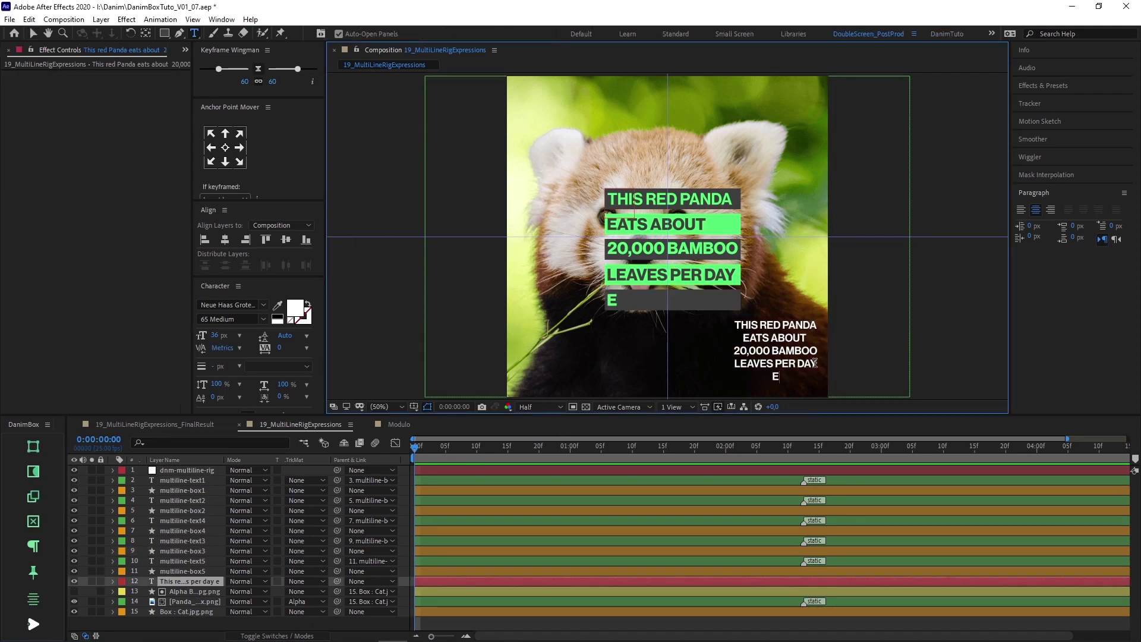
{"action": "type", "text": "xtra line"}
{"action": "key", "text": "Escape"}
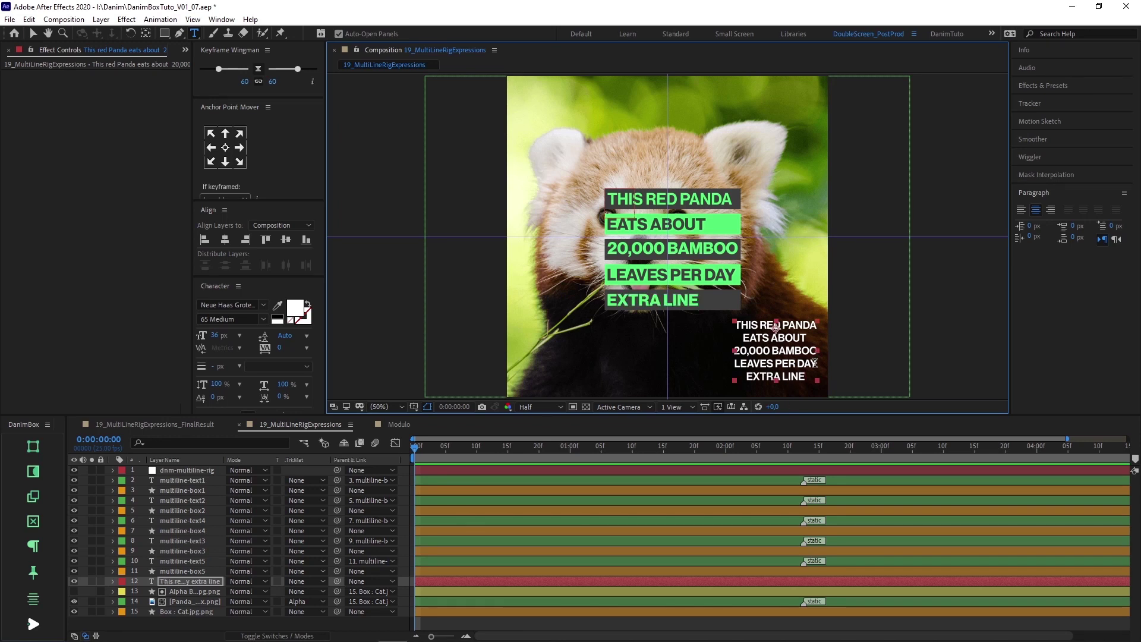
{"action": "key", "text": "v"}
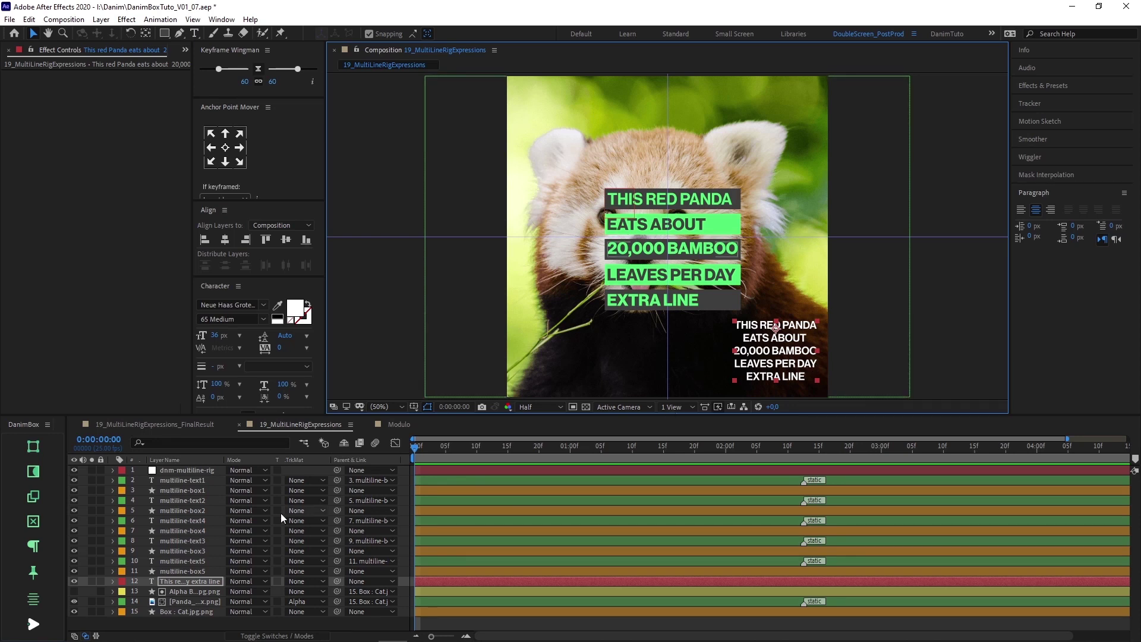
Add a Danim Anchor effect to the dnm-multiline-rig layer and set its Target Detection to Composition.
{"action": "left_click", "coordinate": [190, 472]}
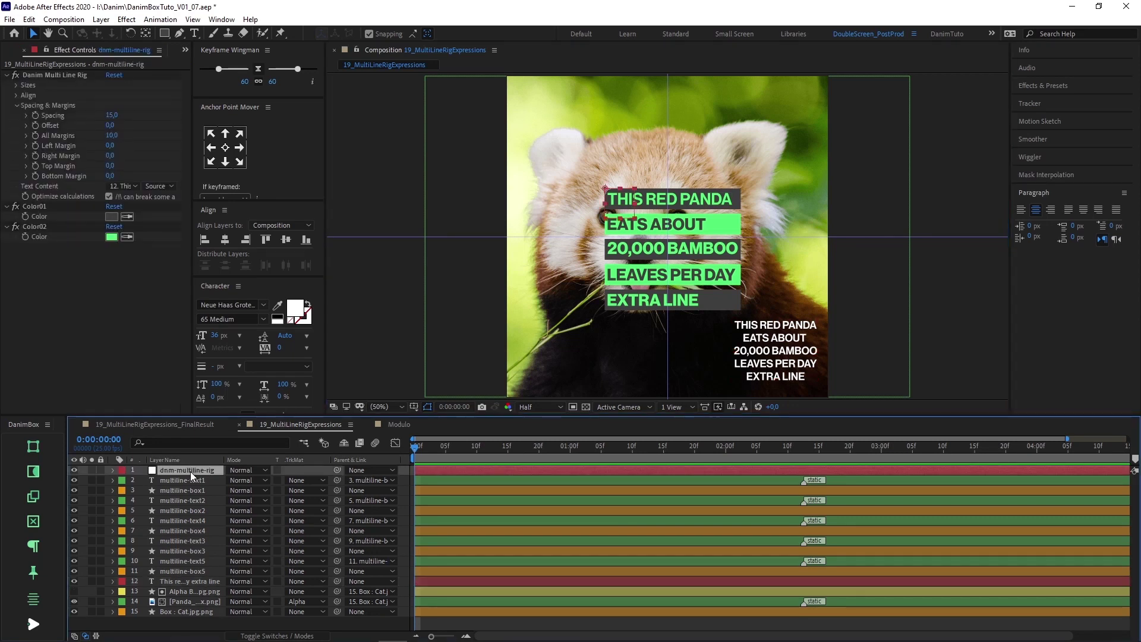
{"action": "left_click", "coordinate": [38, 570]}
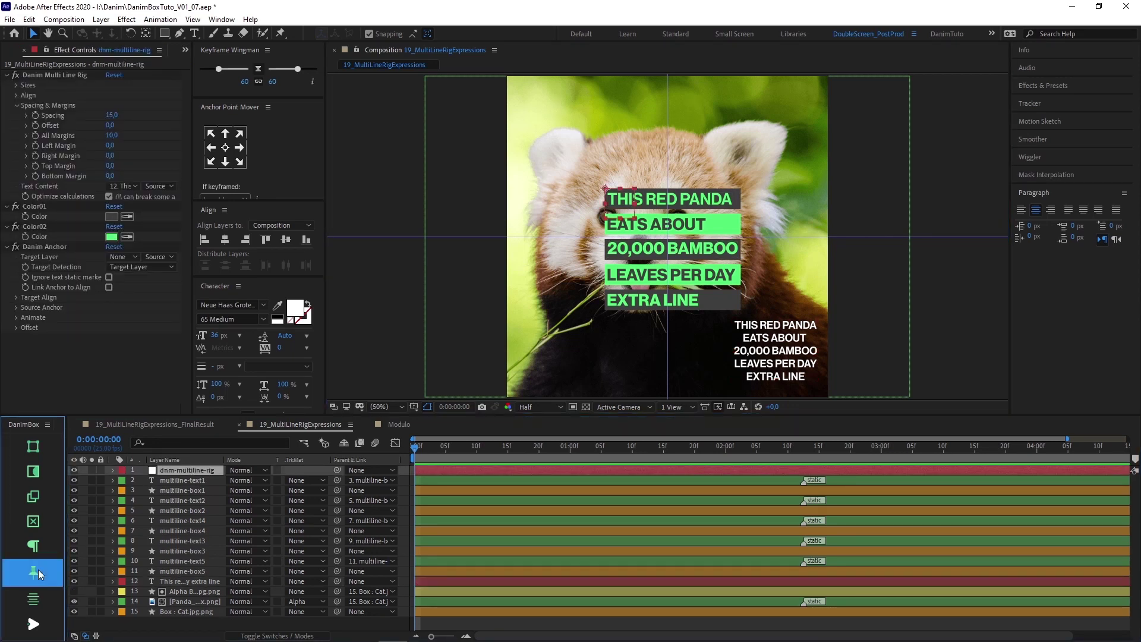
{"action": "left_click", "coordinate": [172, 267]}
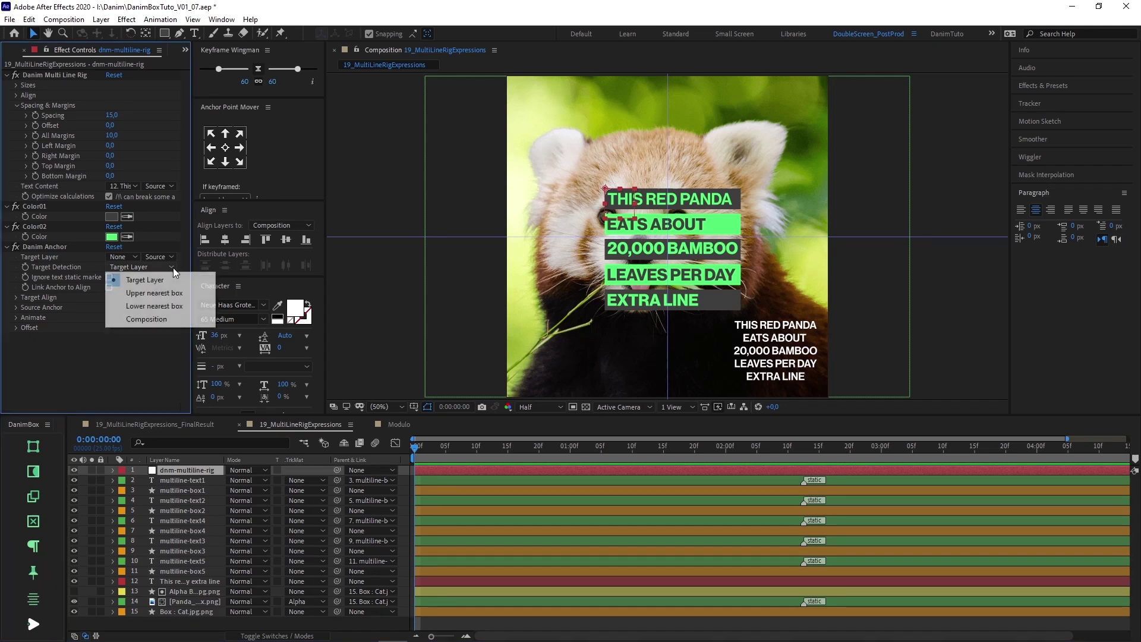
{"action": "left_click", "coordinate": [152, 319]}
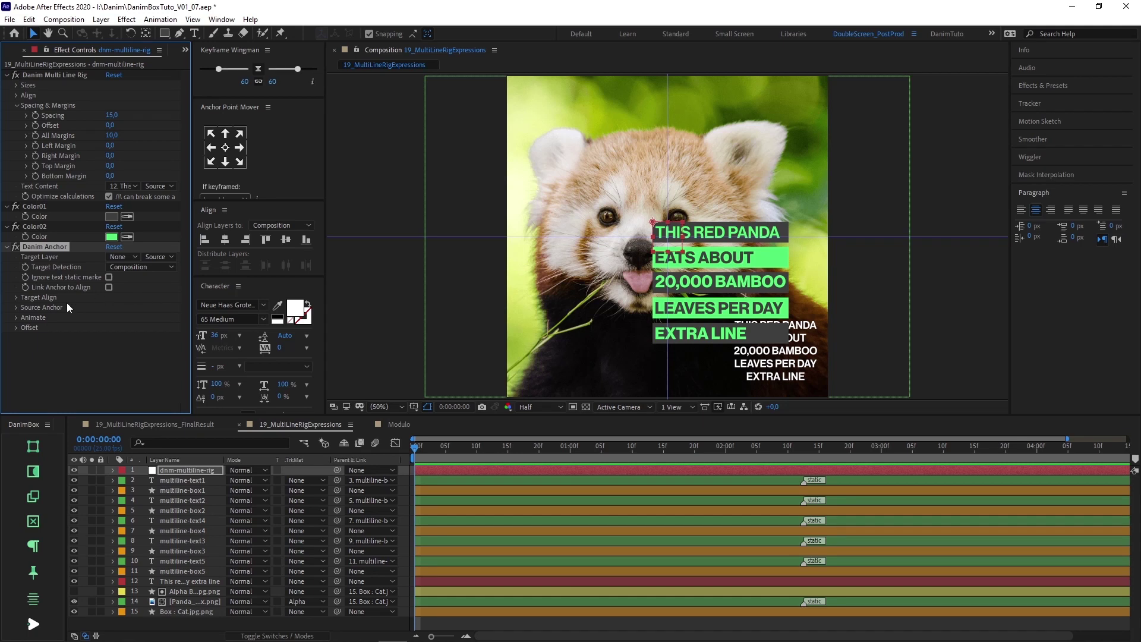
Set the Danim Anchor's Horizontal Anchor and Vertical Anchor both to Anchor Point.
{"action": "left_click", "coordinate": [16, 307]}
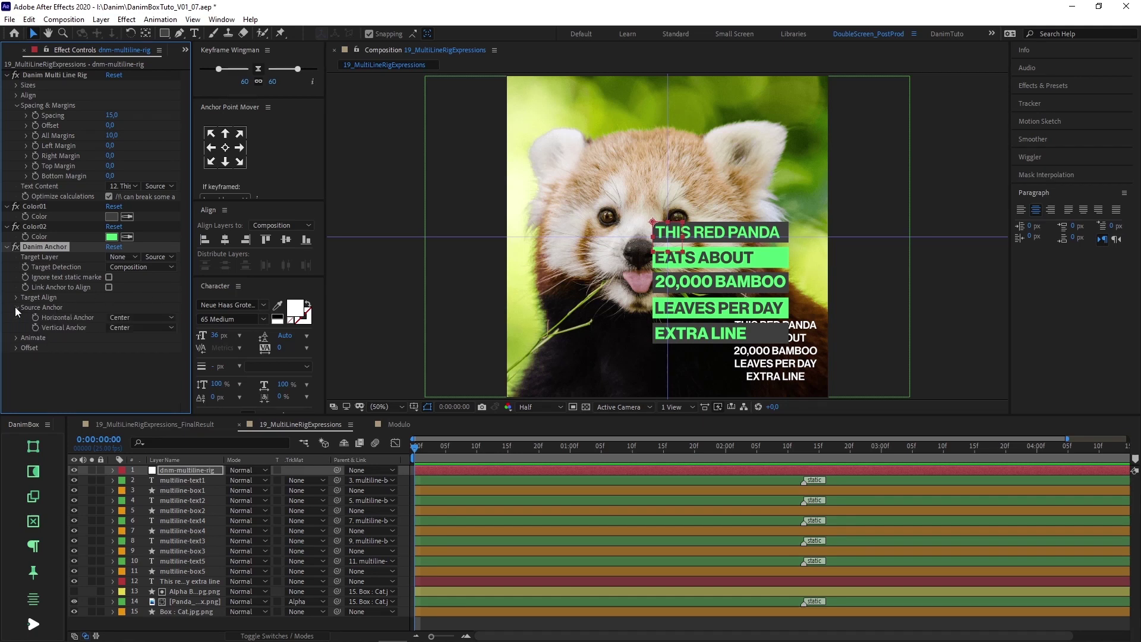
{"action": "left_click", "coordinate": [137, 317]}
{"action": "left_click", "coordinate": [137, 327]}
{"action": "left_click", "coordinate": [140, 327]}
{"action": "left_click", "coordinate": [142, 337]}
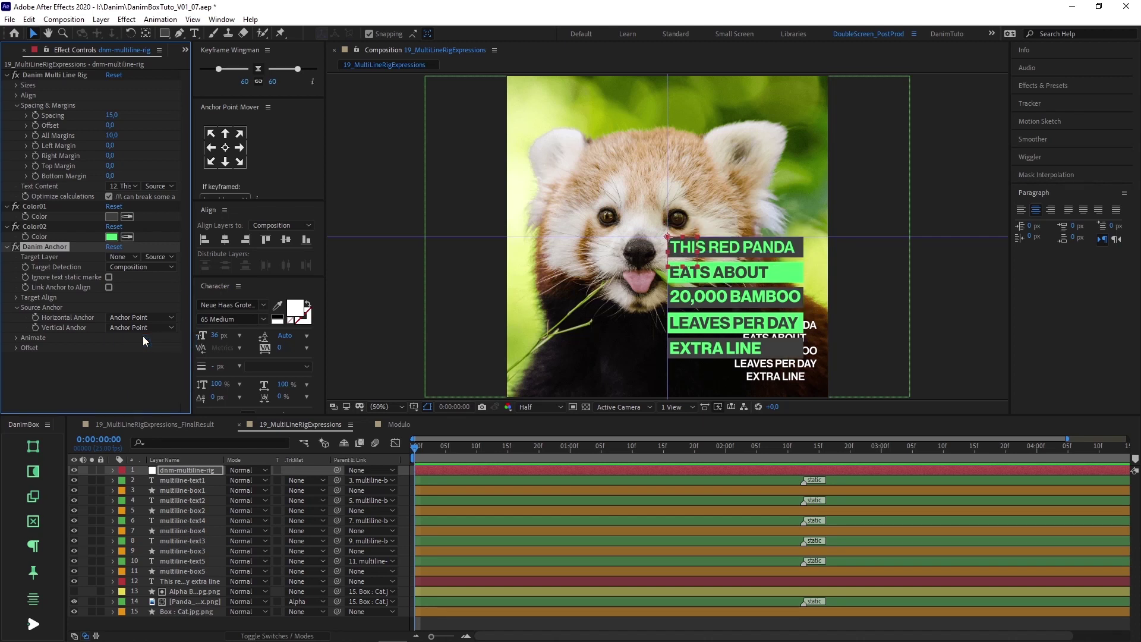
Set the Danim Anchor's target alignment to Left horizontally and Top vertically.
{"action": "left_click", "coordinate": [16, 95]}
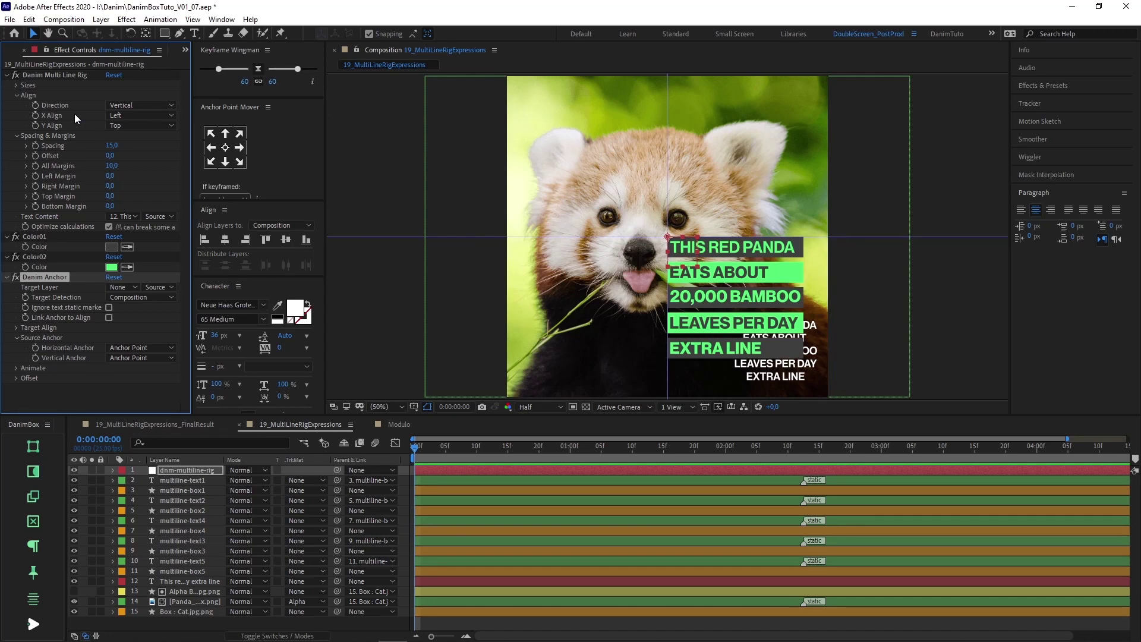
{"action": "left_click", "coordinate": [51, 286]}
{"action": "left_click", "coordinate": [17, 328]}
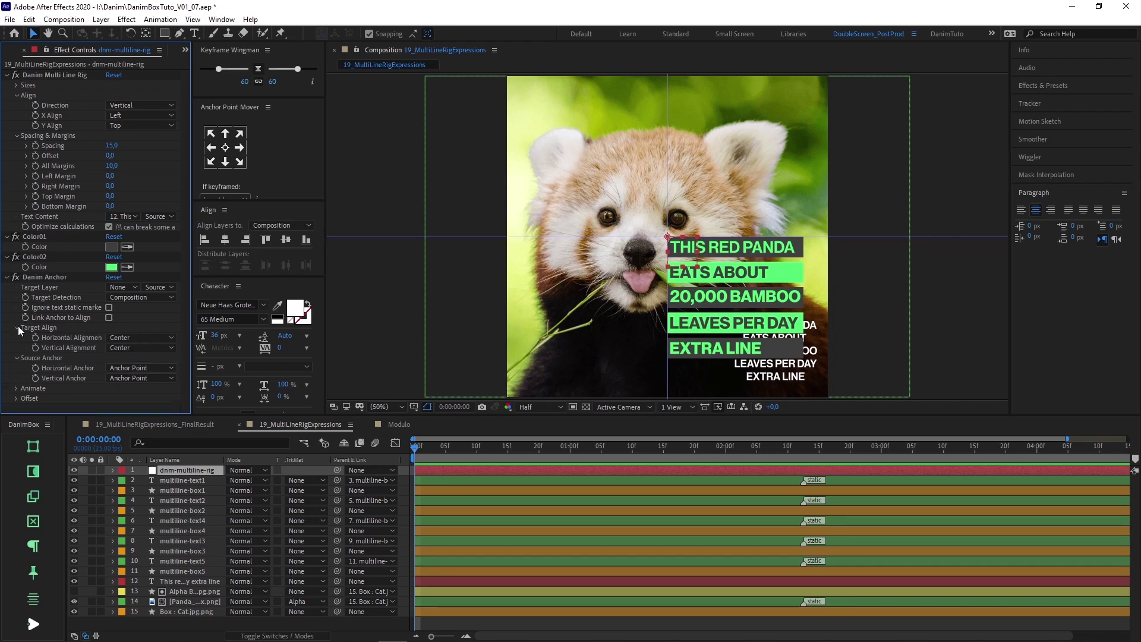
{"action": "left_click", "coordinate": [138, 335]}
{"action": "left_click", "coordinate": [135, 348]}
{"action": "left_click", "coordinate": [136, 348]}
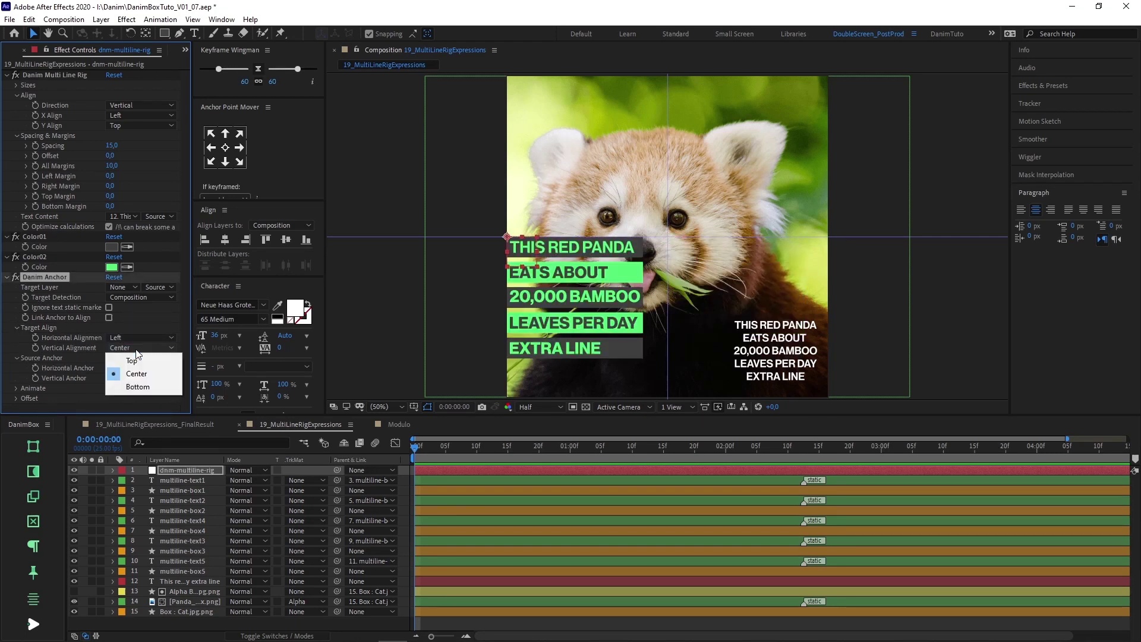
{"action": "left_click", "coordinate": [135, 358]}
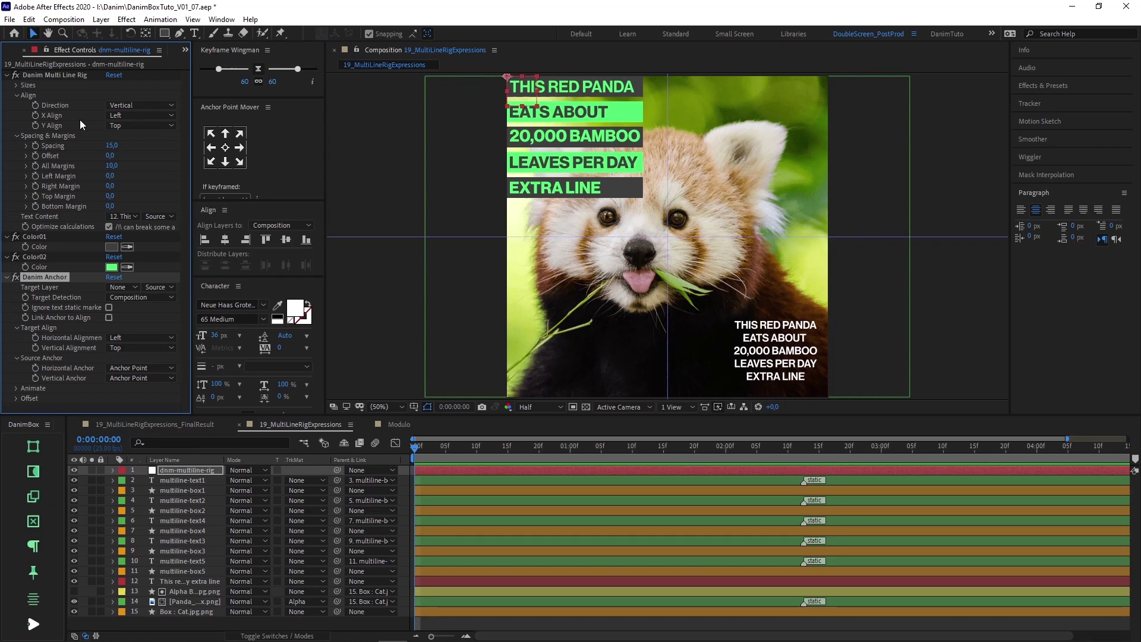
Try the Right option for the anchor's Horizontal Alignment and restore it to Left.
{"action": "left_click", "coordinate": [168, 337]}
{"action": "left_click", "coordinate": [162, 370]}
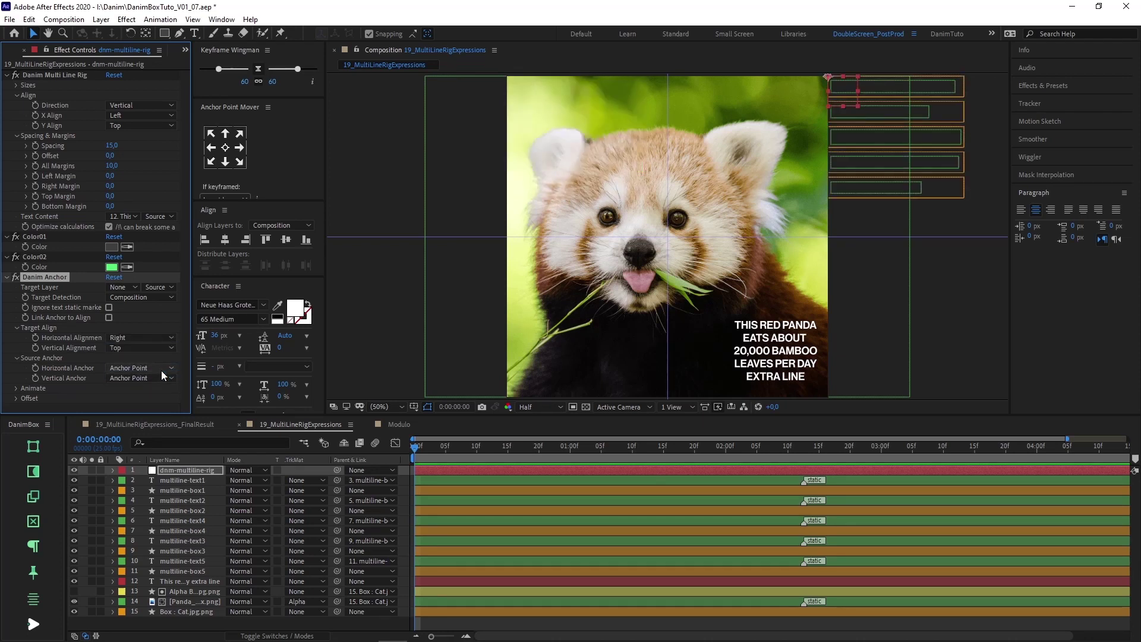
{"action": "left_click", "coordinate": [160, 337]}
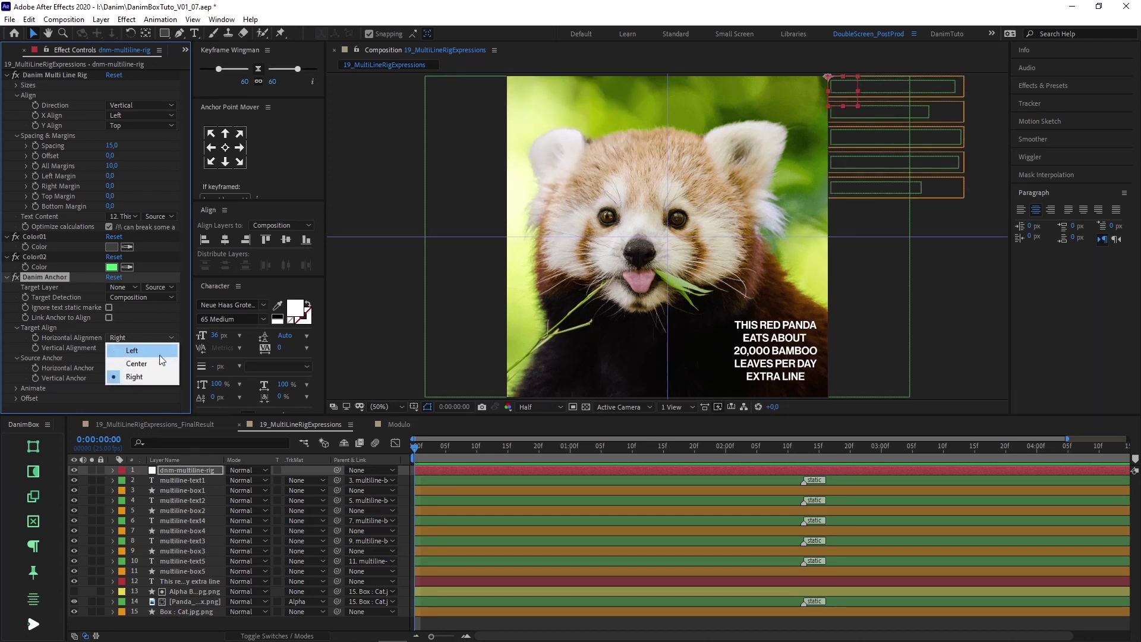
{"action": "left_click", "coordinate": [159, 355]}
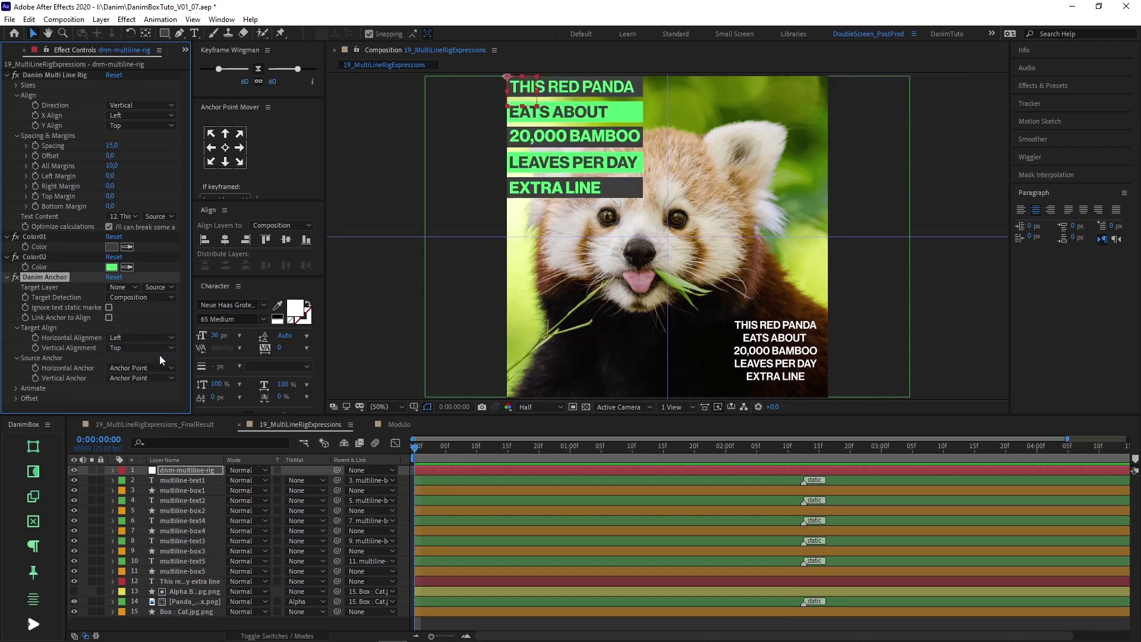
Link the anchor's Horizontal and Vertical Alignment to the Danim Multi Line Rig's X Align and Y Align with expressions.
{"action": "left_click", "coordinate": [36, 338], "text": "alt"}
{"action": "left_click_drag", "start_coordinate": [261, 592], "coordinate": [86, 237]}
{"action": "left_click_drag", "start_coordinate": [58, 119], "coordinate": [58, 116]}
{"action": "left_click", "coordinate": [36, 348], "text": "alt"}
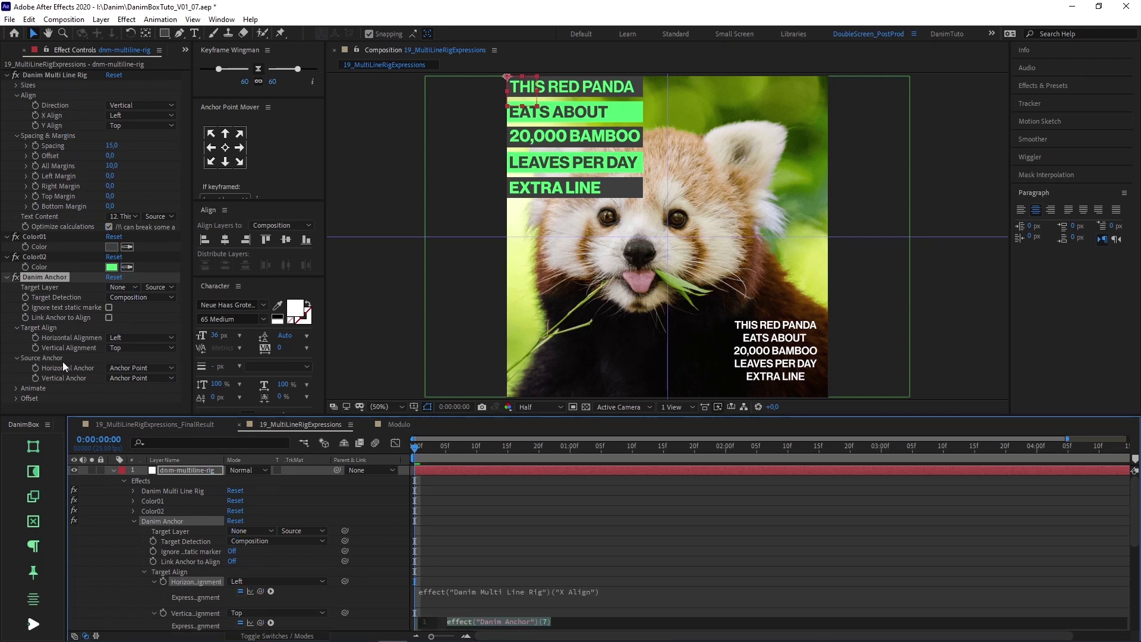
{"action": "left_click_drag", "start_coordinate": [260, 622], "coordinate": [79, 129]}
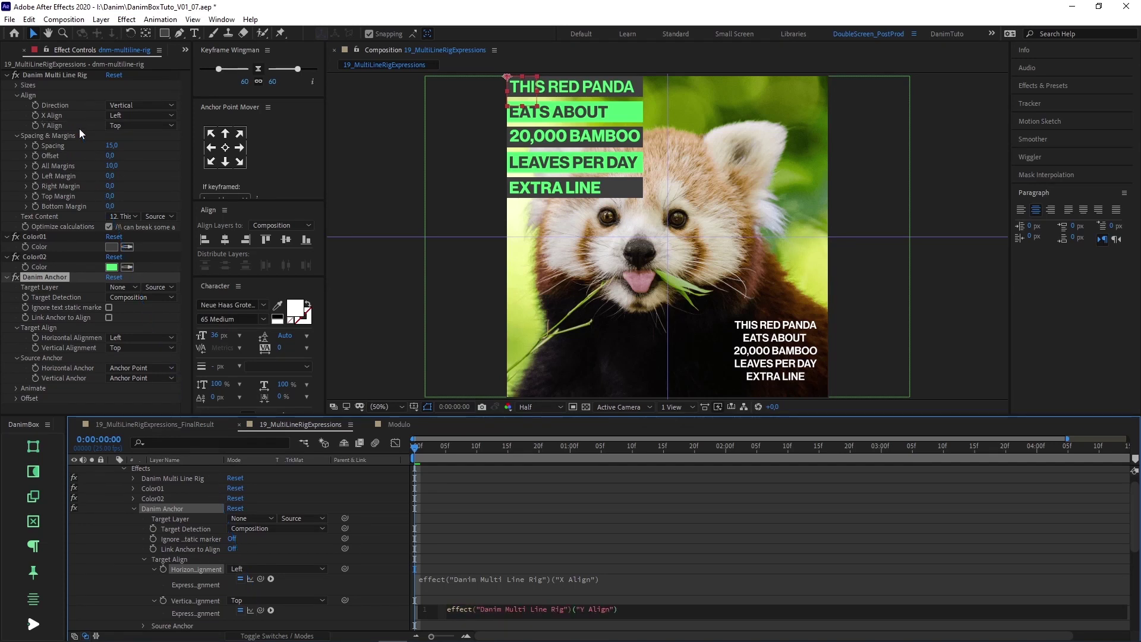
{"action": "key", "text": "KP_Enter"}
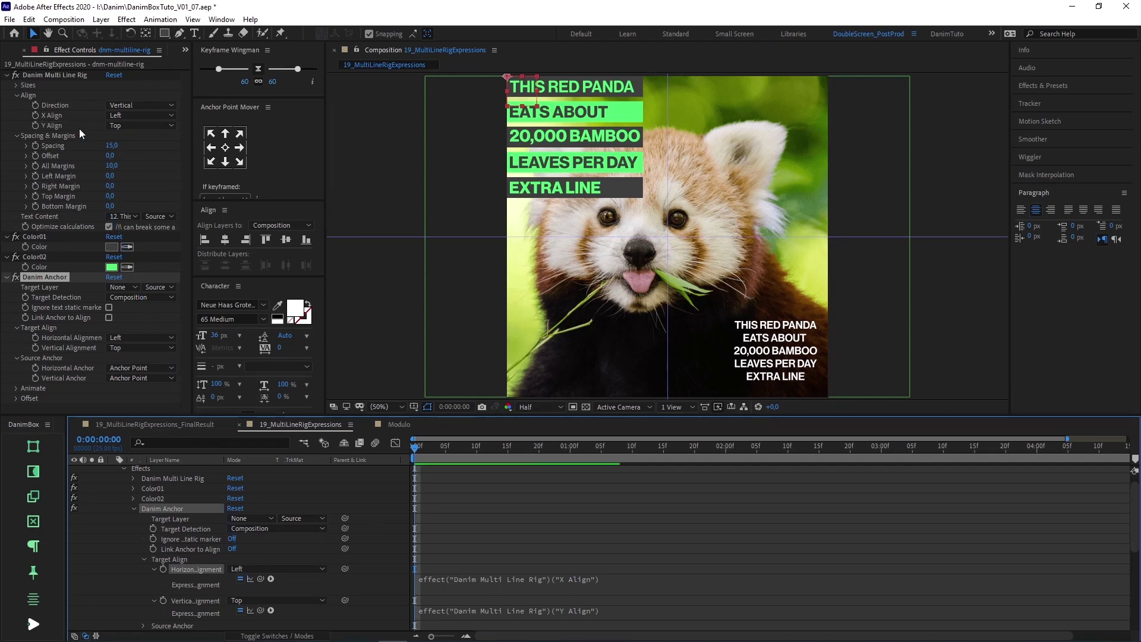
Test the alignment links by switching X Align to Right and back to Left, and setting Y Align to Bottom.
{"action": "left_click", "coordinate": [126, 116]}
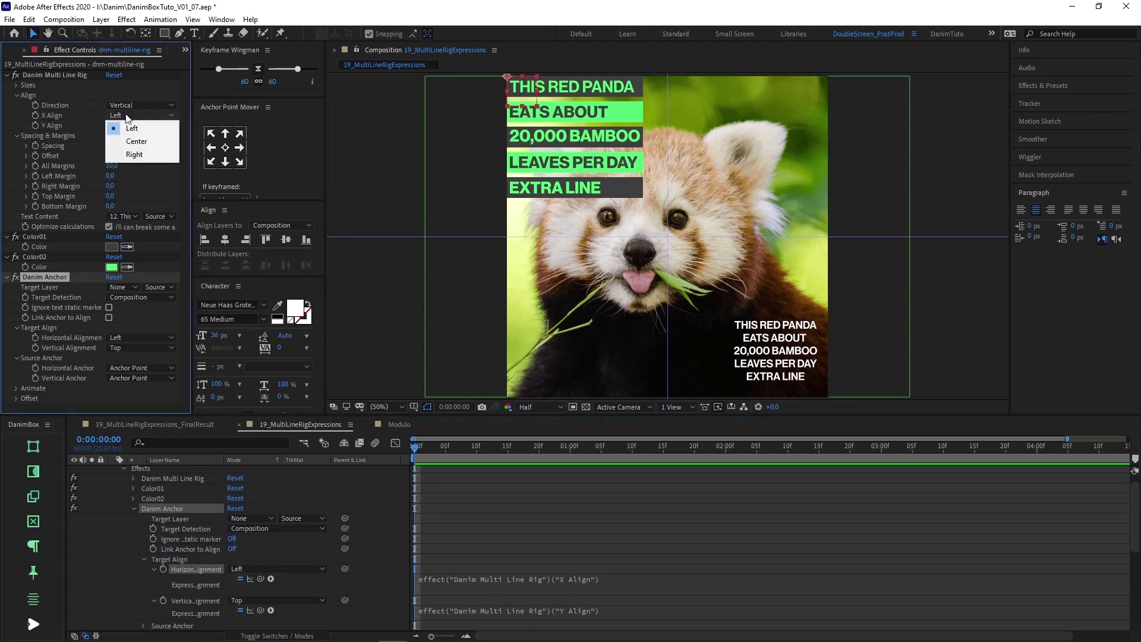
{"action": "left_click", "coordinate": [141, 154]}
{"action": "left_click", "coordinate": [152, 115]}
{"action": "left_click", "coordinate": [151, 125]}
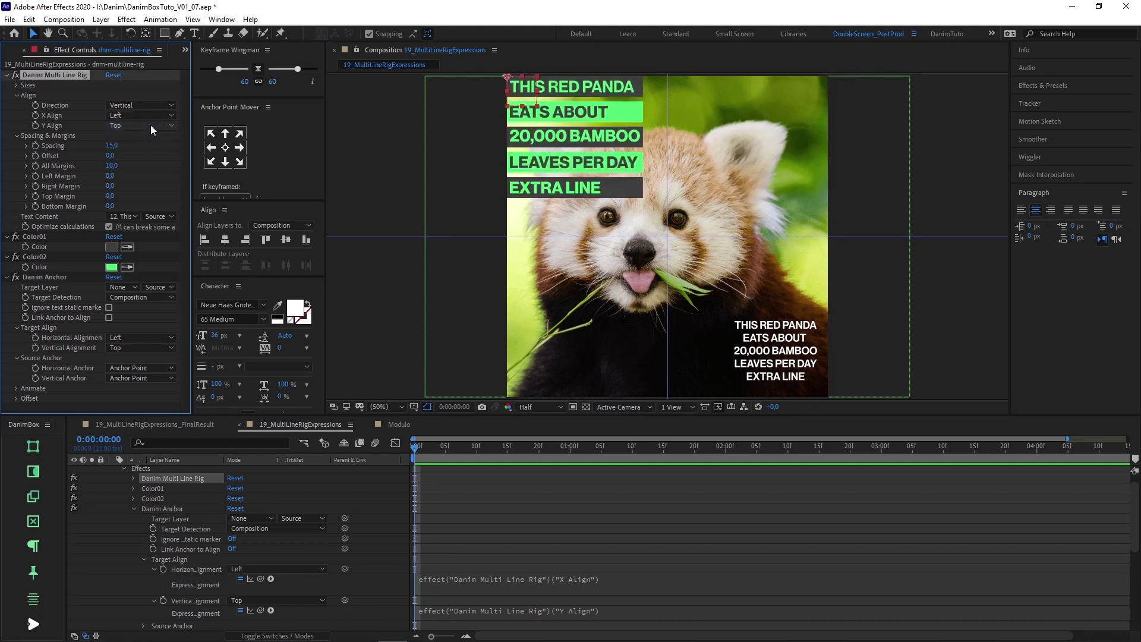
{"action": "left_click", "coordinate": [151, 125]}
{"action": "left_click", "coordinate": [148, 161]}
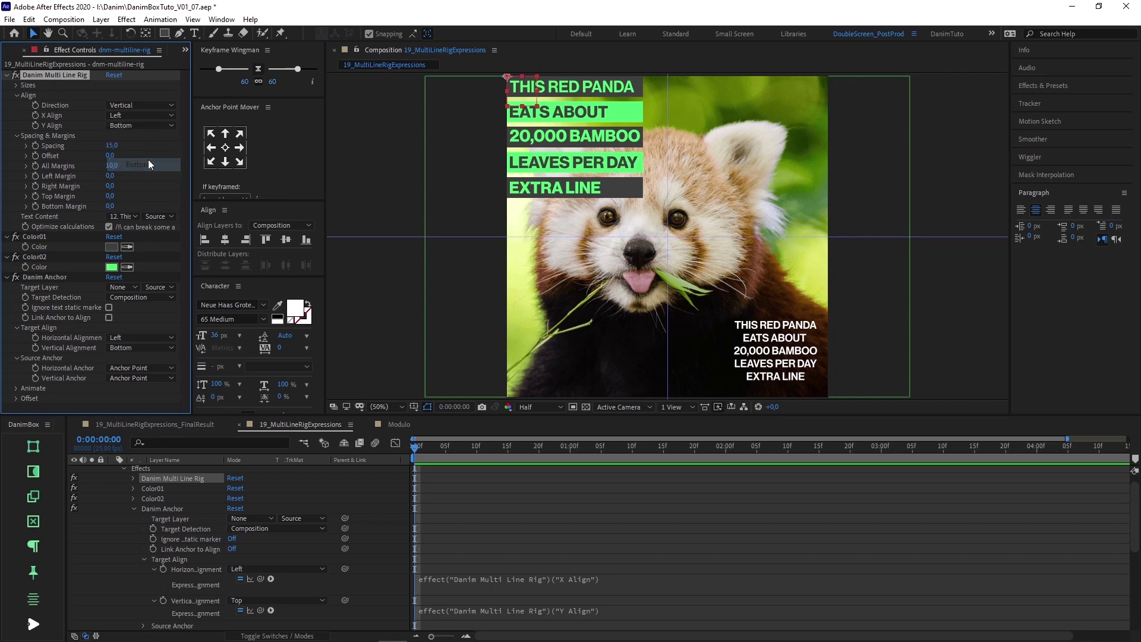
Set the Danim Anchor's X Offset and Y Offset to 100 px each.
{"action": "left_click", "coordinate": [16, 398]}
{"action": "scroll", "coordinate": [17, 403], "scroll_direction": "down", "scroll_amount": 1}
{"action": "left_click", "coordinate": [110, 388]}
{"action": "type", "text": "10"}
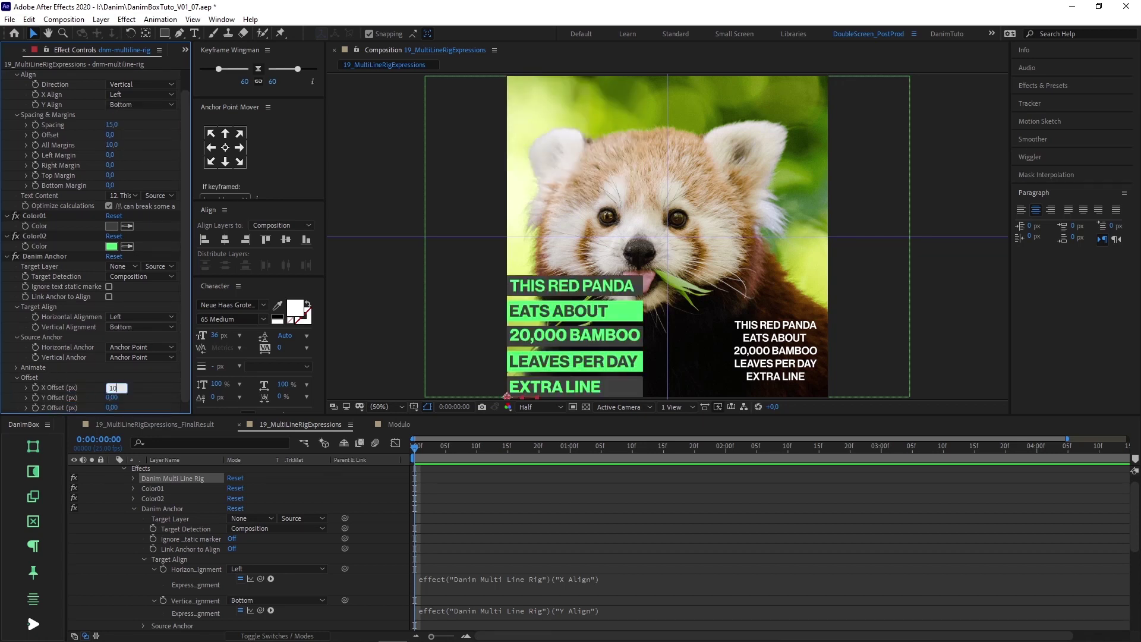
{"action": "type", "text": "0"}
{"action": "key", "text": "Return"}
{"action": "left_click", "coordinate": [109, 396]}
{"action": "type", "text": "100"}
{"action": "key", "text": "Return"}
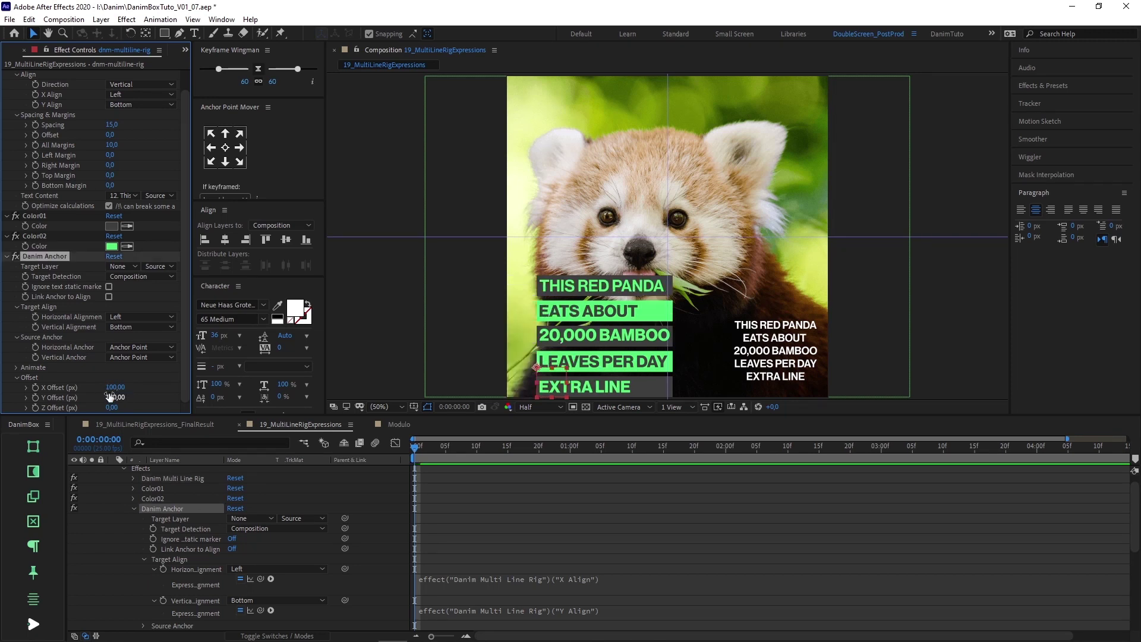
Set the rig's Y Align to Top and X Align to Right.
{"action": "left_click", "coordinate": [144, 107]}
{"action": "left_click", "coordinate": [144, 117]}
{"action": "left_click", "coordinate": [145, 95]}
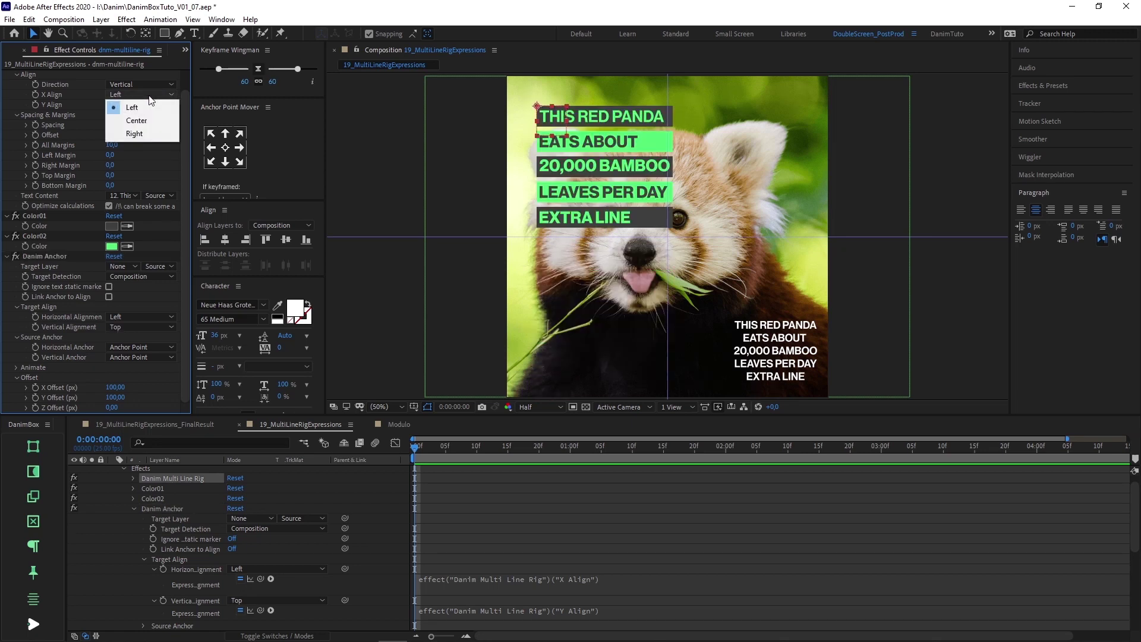
{"action": "left_click", "coordinate": [159, 132]}
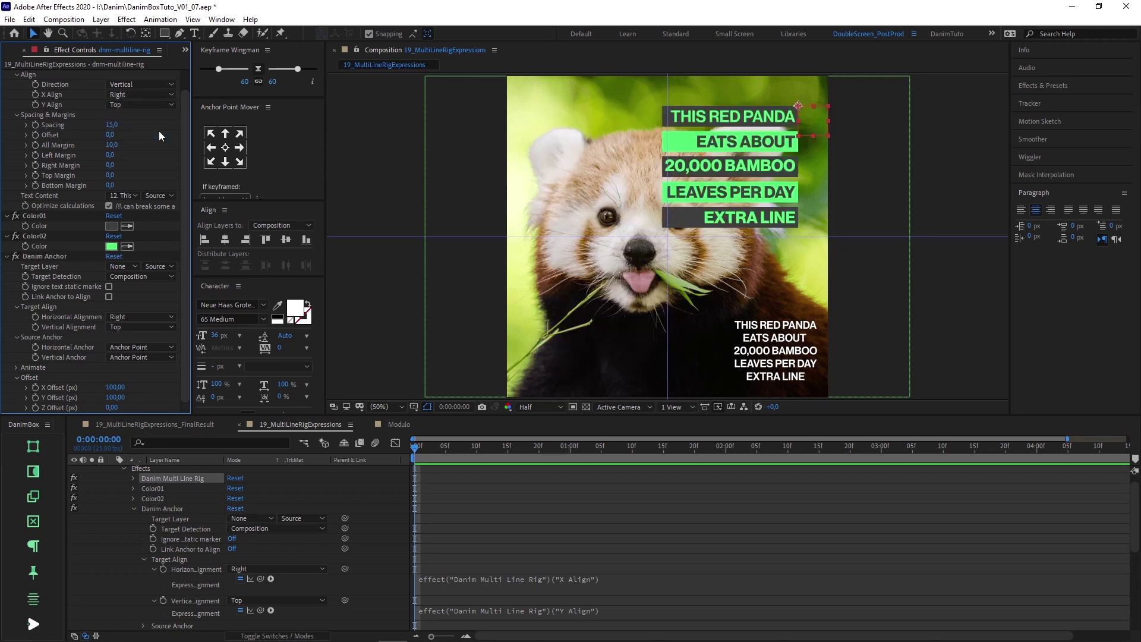
Change the composition's width to 1920 px.
{"action": "key", "text": "ctrl+k"}
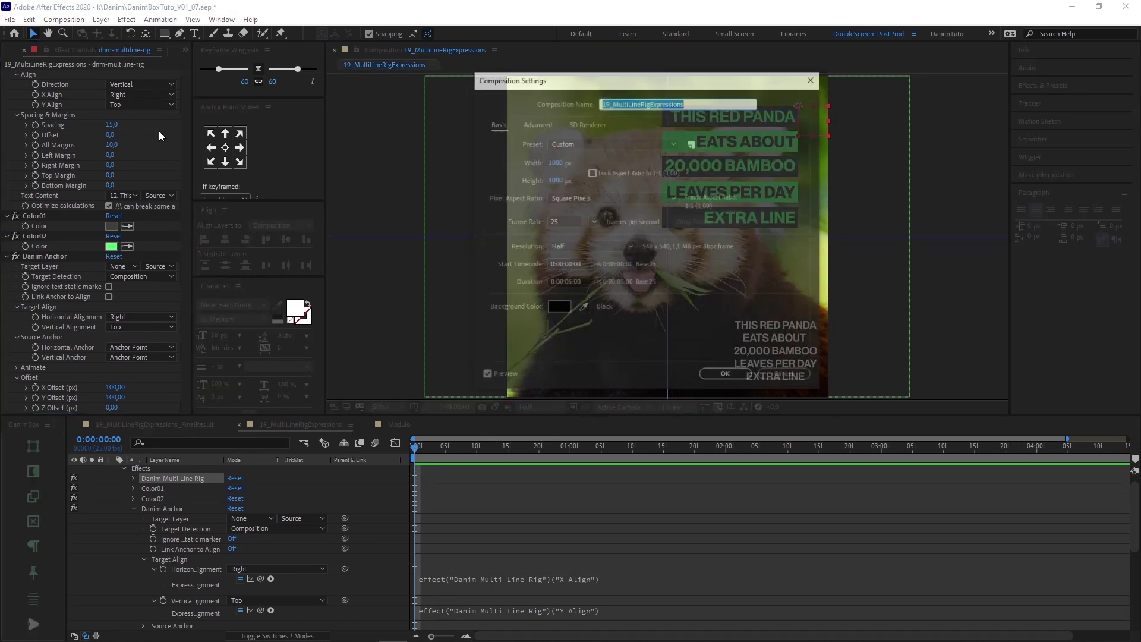
{"action": "left_click", "coordinate": [554, 163]}
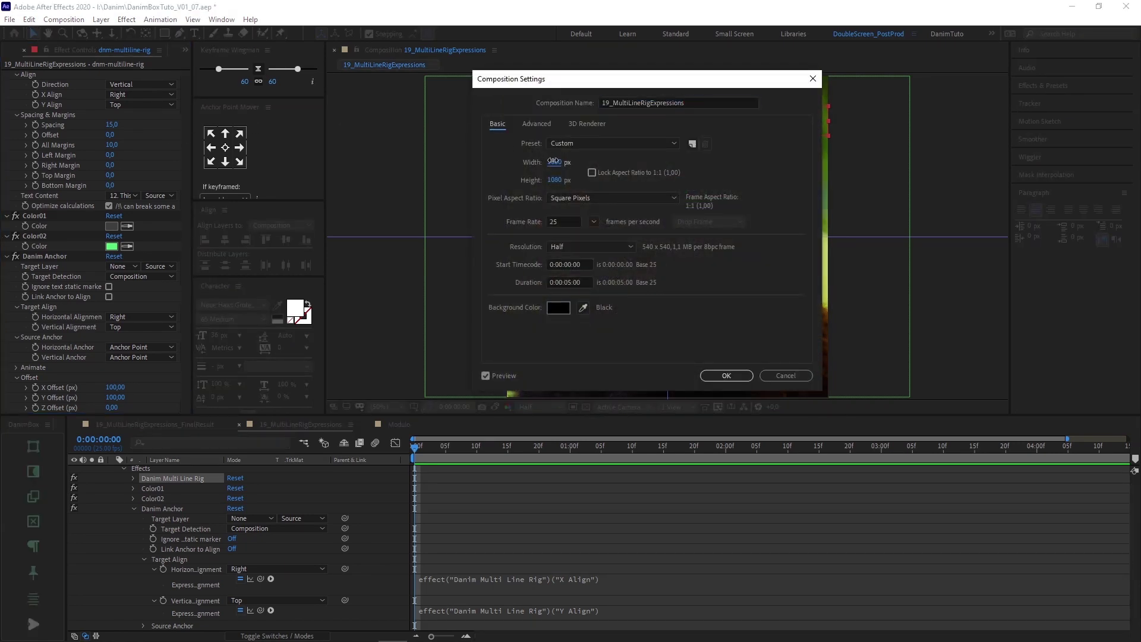
{"action": "type", "text": "1920"}
{"action": "key", "text": "Return"}
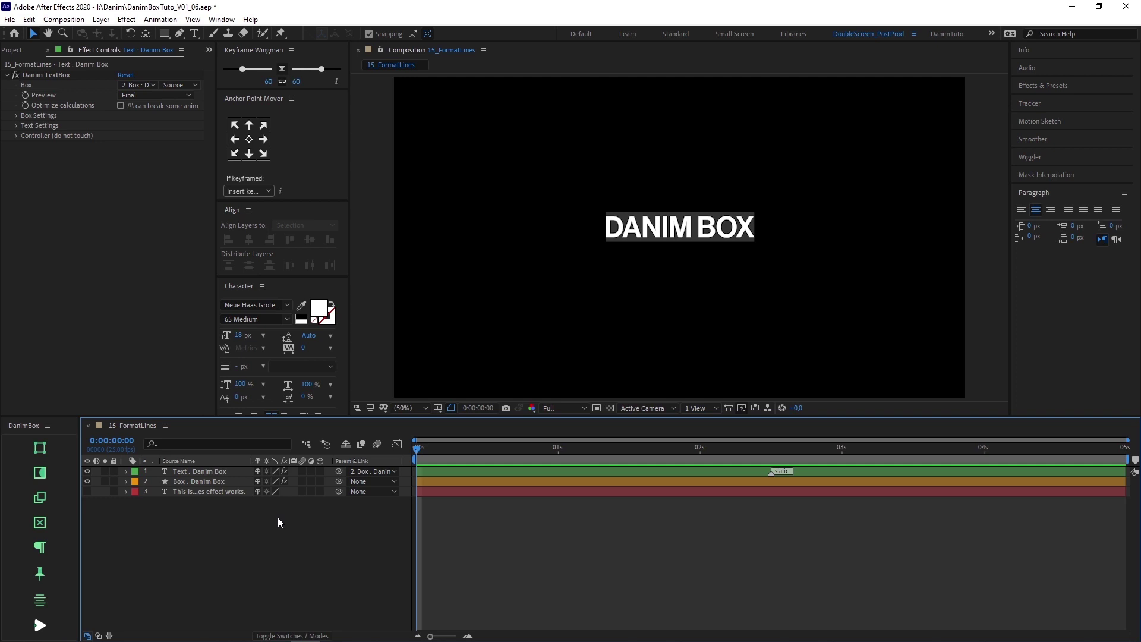
Apply the DanimBox Format Lines effect to the Text : Danim Box layer in 15_FormatLines and toggle its Activate option.
{"action": "left_click", "coordinate": [219, 474]}
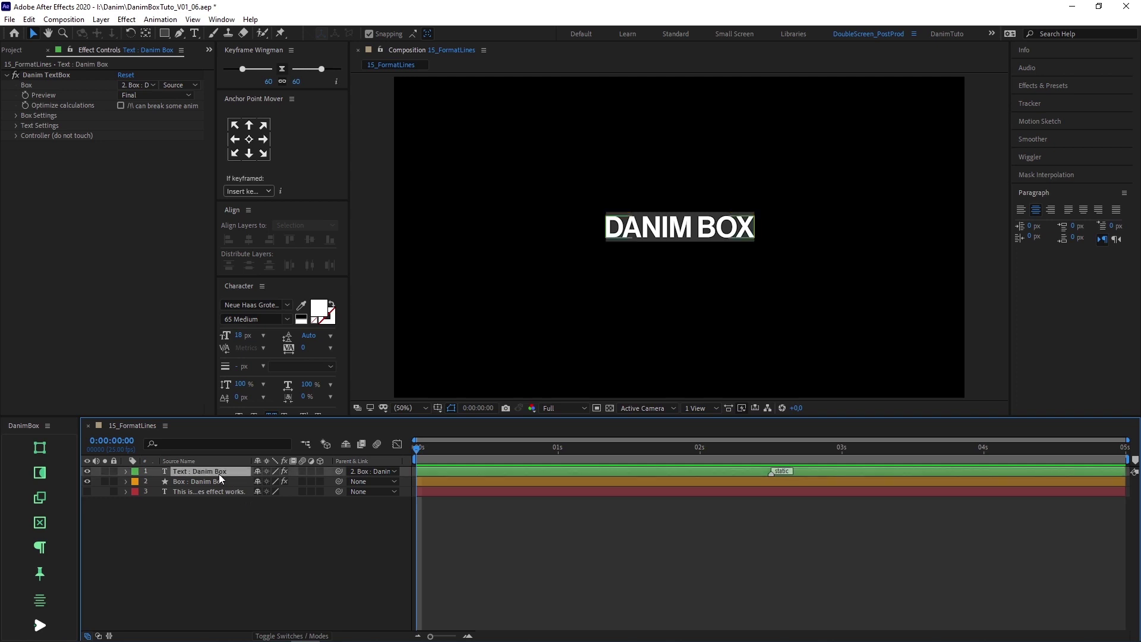
{"action": "left_click", "coordinate": [44, 539]}
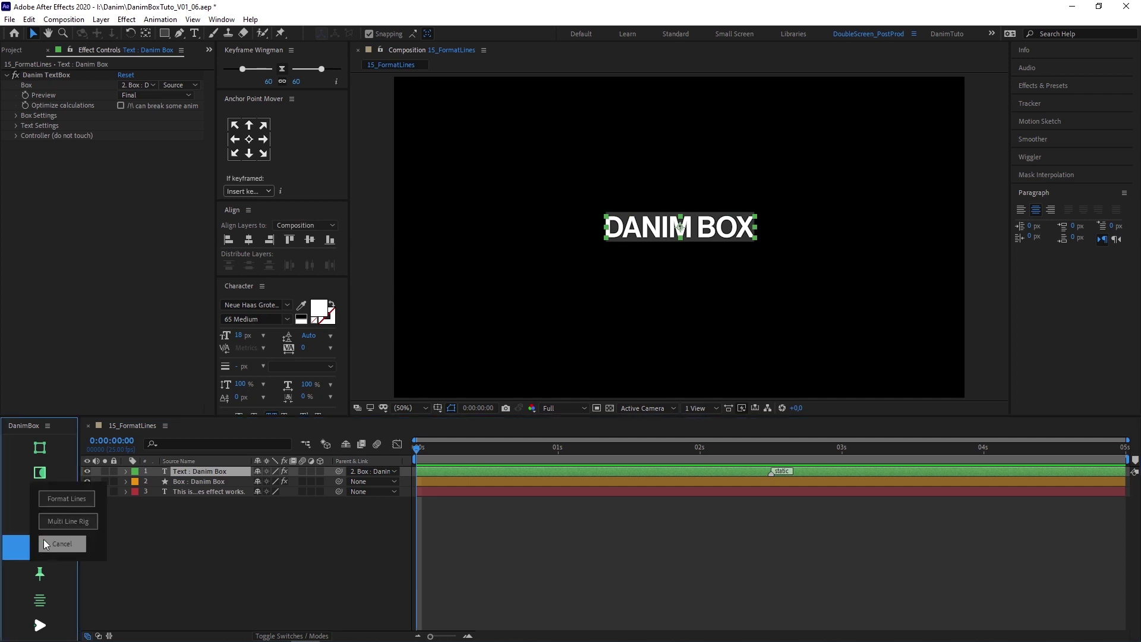
{"action": "left_click", "coordinate": [80, 502]}
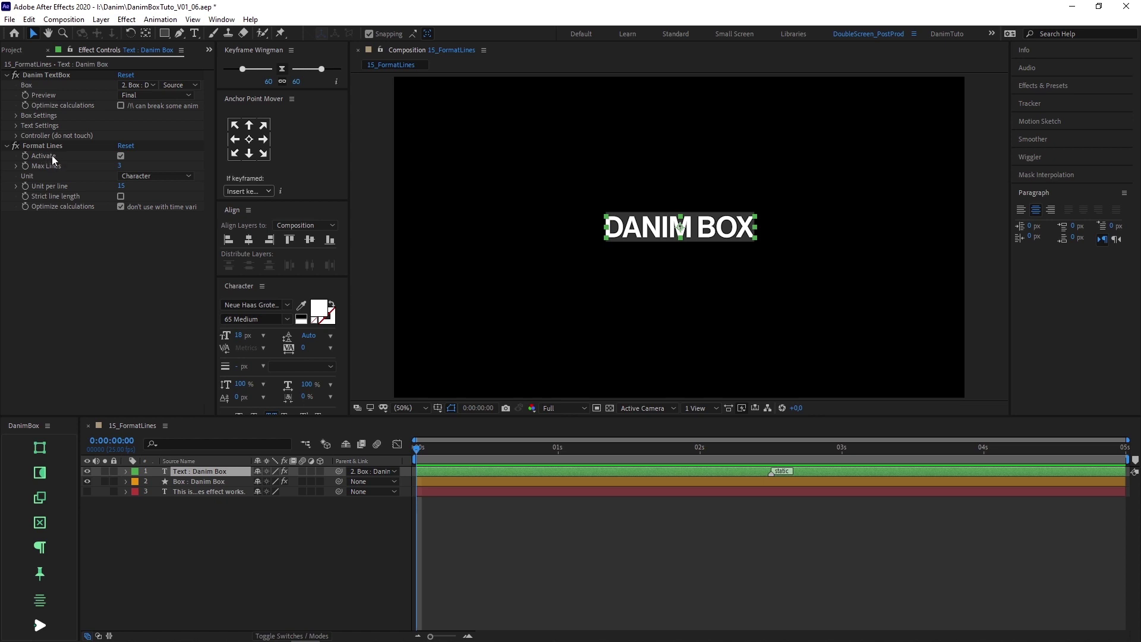
{"action": "left_click", "coordinate": [120, 156]}
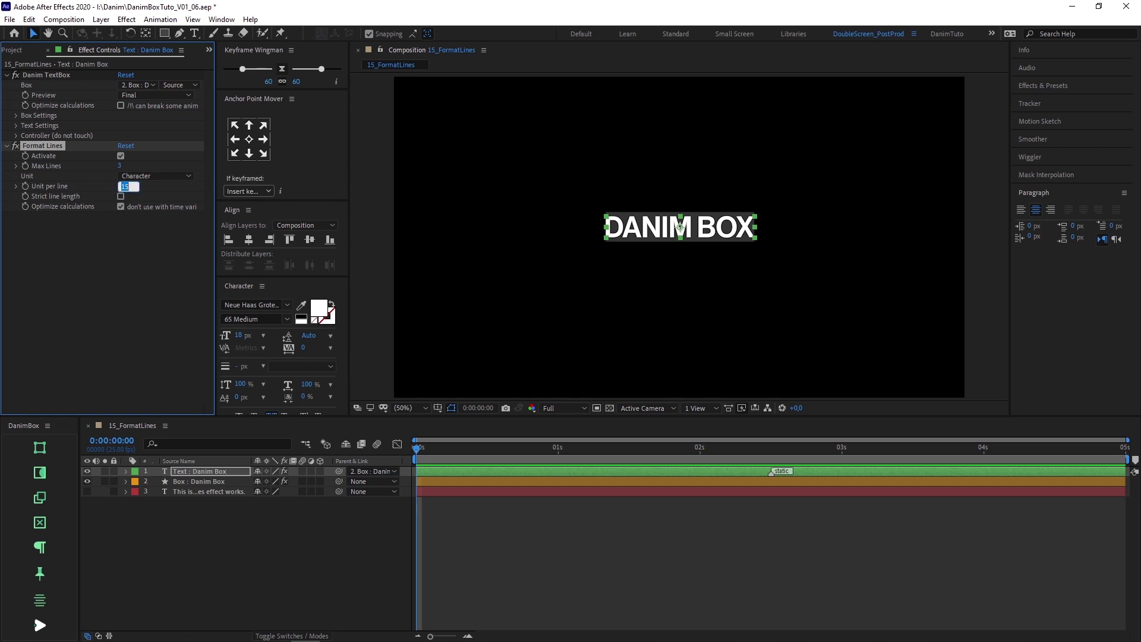
Set the Format Lines effect's Unit per line to 5 and its Unit to Word.
{"action": "type", "text": "5"}
{"action": "key", "text": "Return"}
{"action": "left_click", "coordinate": [148, 179]}
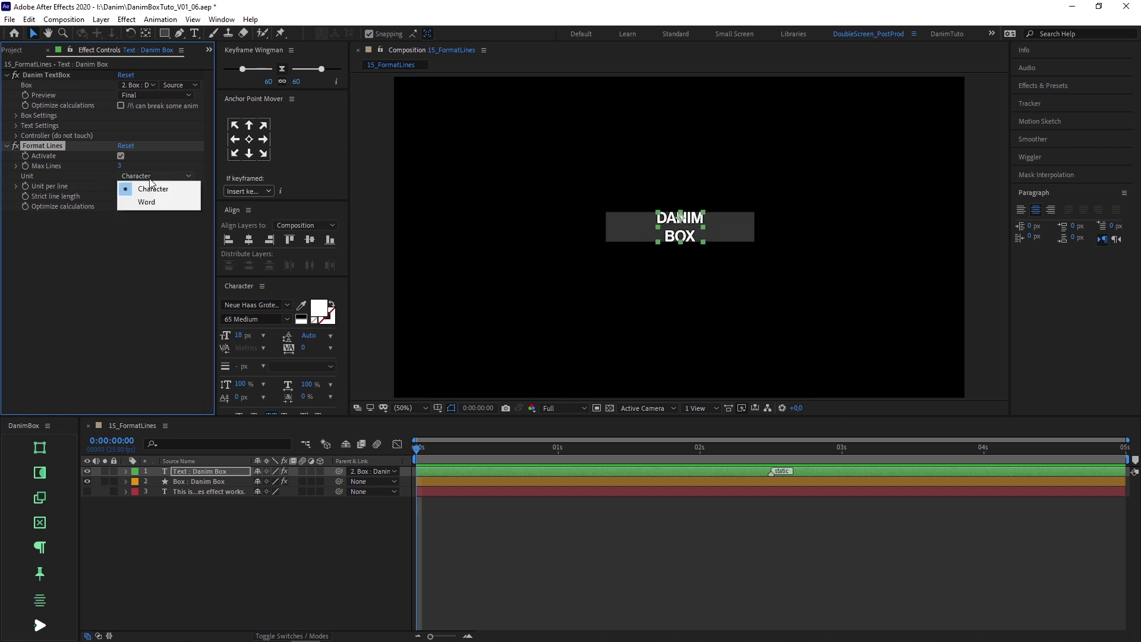
{"action": "left_click", "coordinate": [155, 201]}
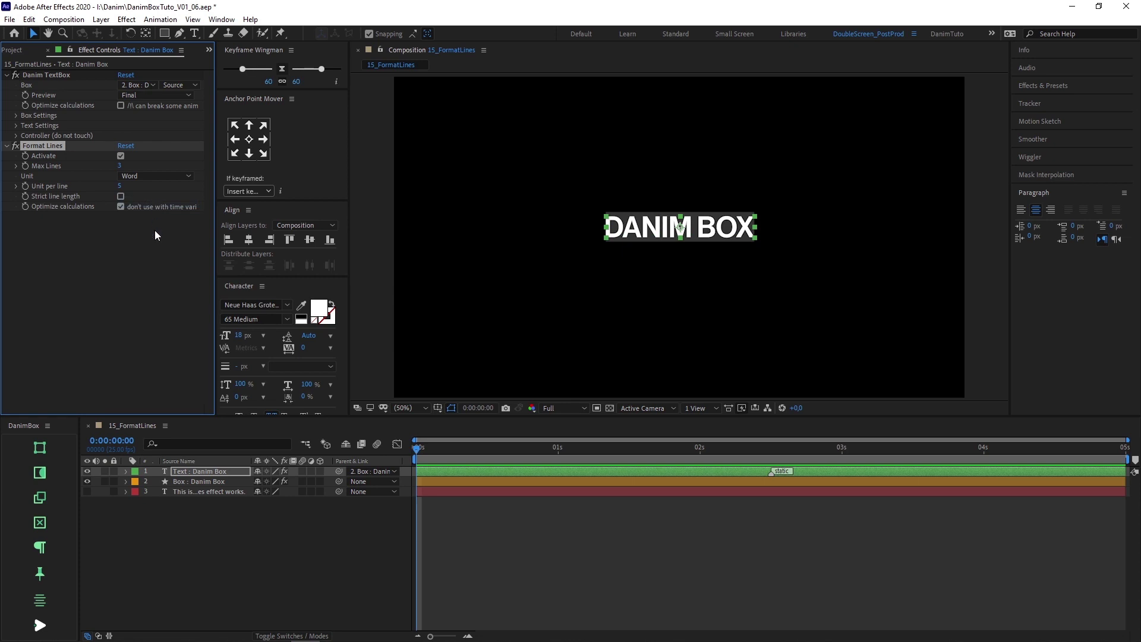
Show the third text layer and replace the Text : Danim Box text with its sentence, "This is a text that shows how the format lines effect works.".
{"action": "left_click", "coordinate": [89, 491]}
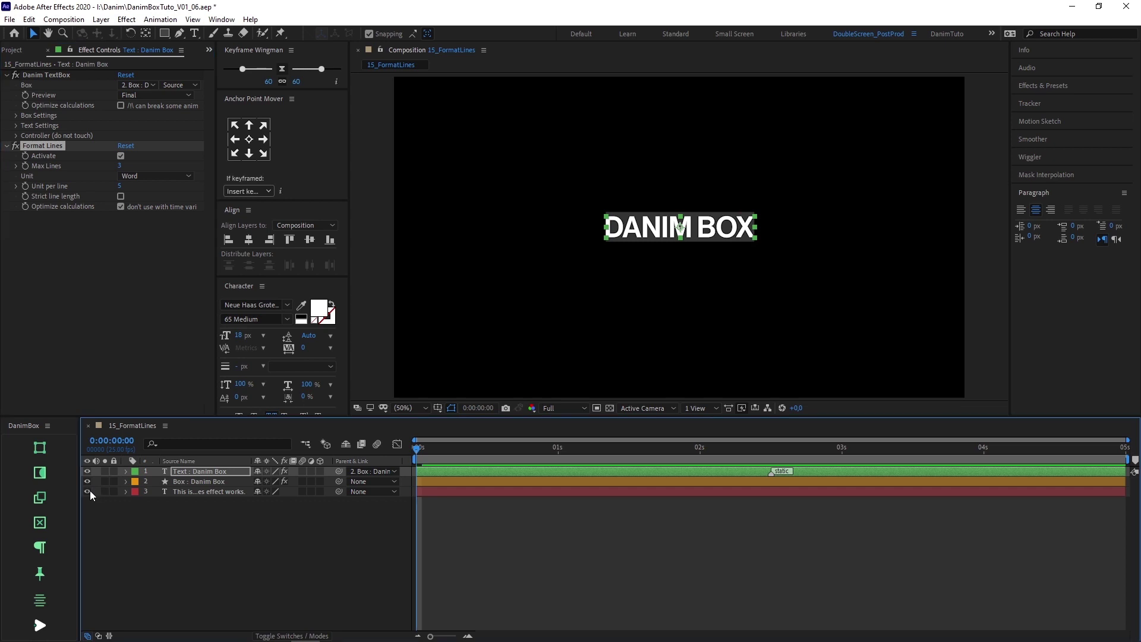
{"action": "double_click", "coordinate": [183, 491]}
{"action": "left_click", "coordinate": [188, 472]}
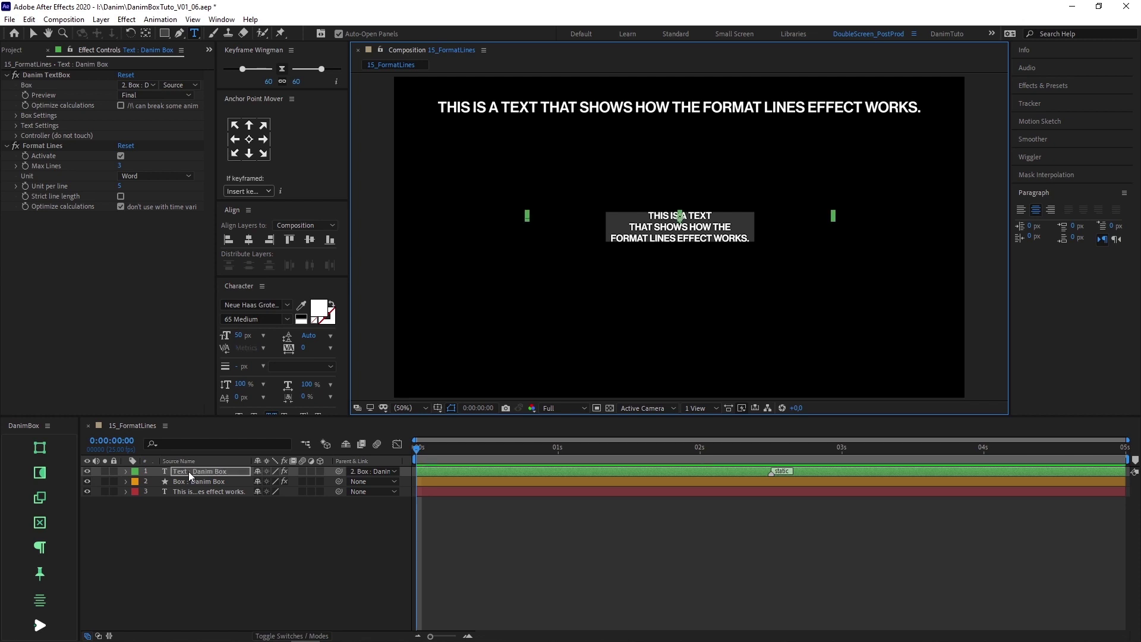
{"action": "left_click", "coordinate": [197, 429]}
{"action": "left_click", "coordinate": [196, 381]}
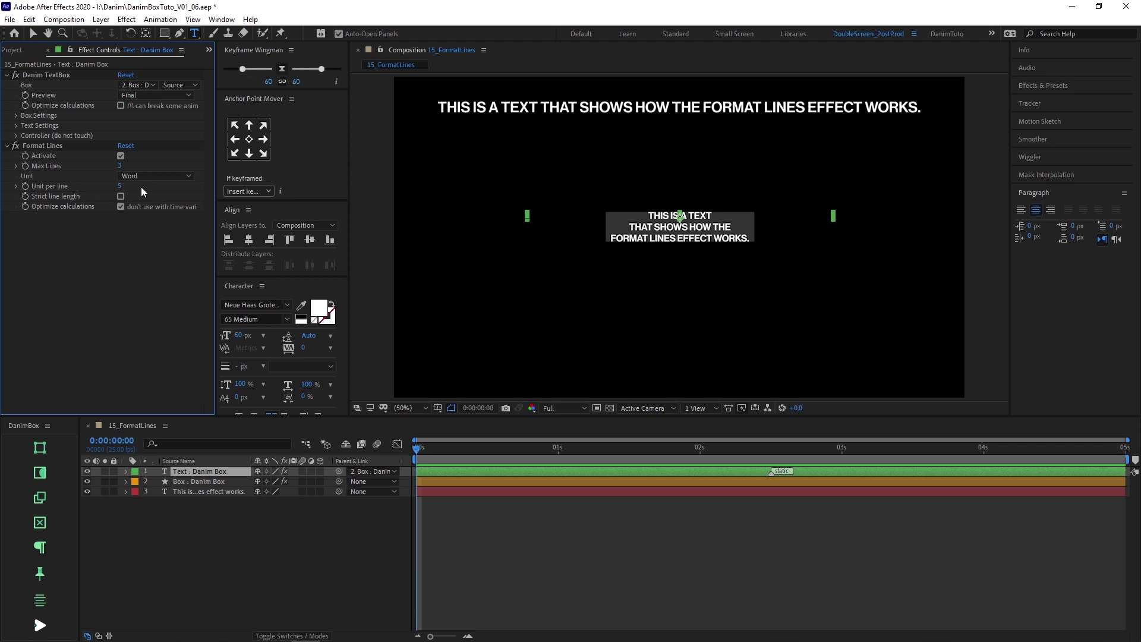
Enable Strict line length in the Format Lines effect and return to the Selection tool with the layer deselected.
{"action": "left_click", "coordinate": [122, 196]}
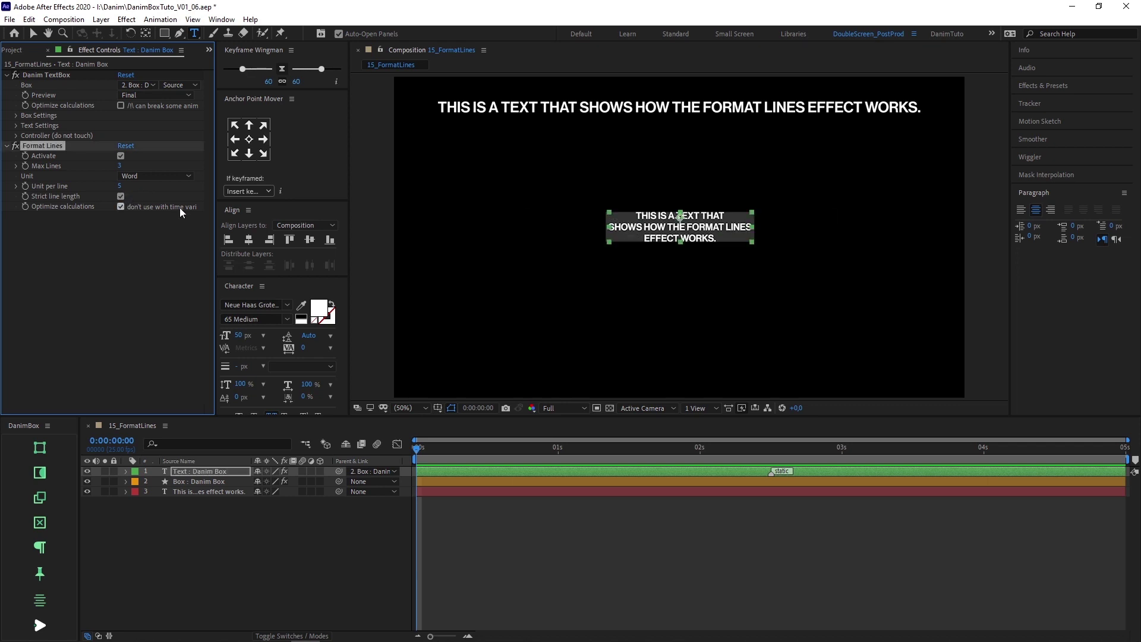
{"action": "key", "text": "v"}
{"action": "left_click", "coordinate": [765, 250]}
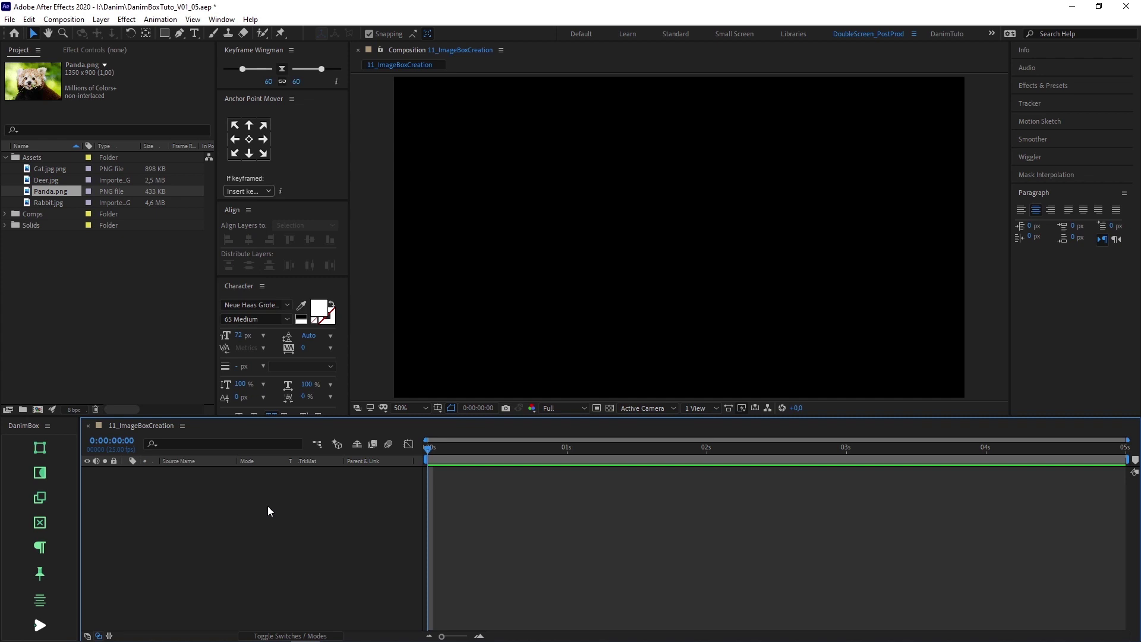
Add Panda.png to the 11_ImageBoxCreation composition and create a DanimBox image box from it.
{"action": "left_click_drag", "start_coordinate": [64, 197], "coordinate": [230, 516]}
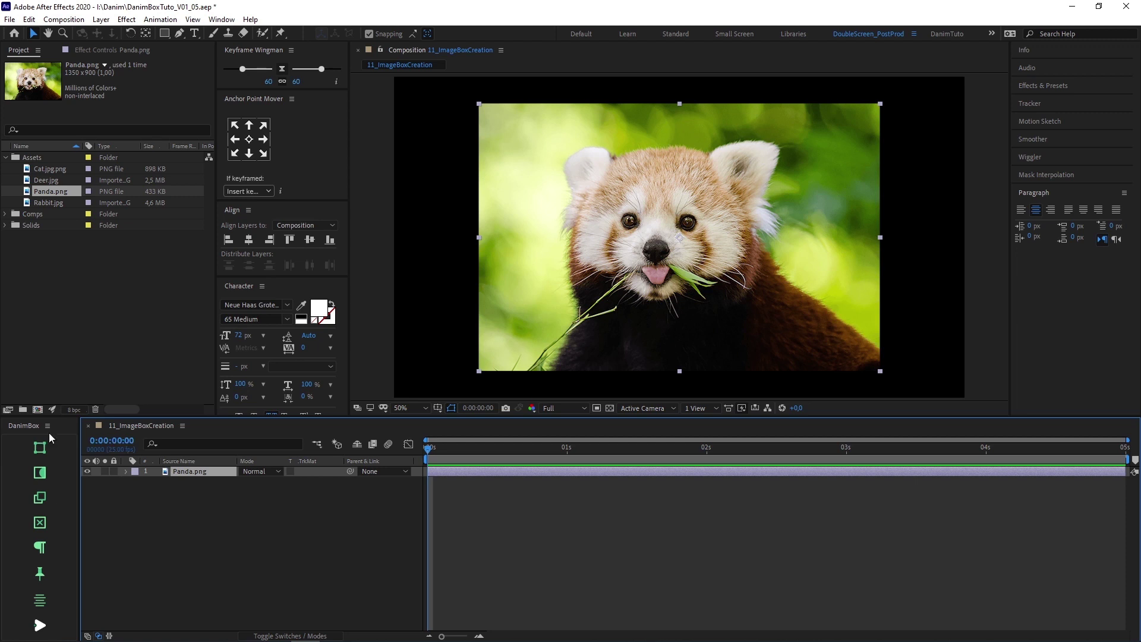
{"action": "left_click", "coordinate": [41, 447]}
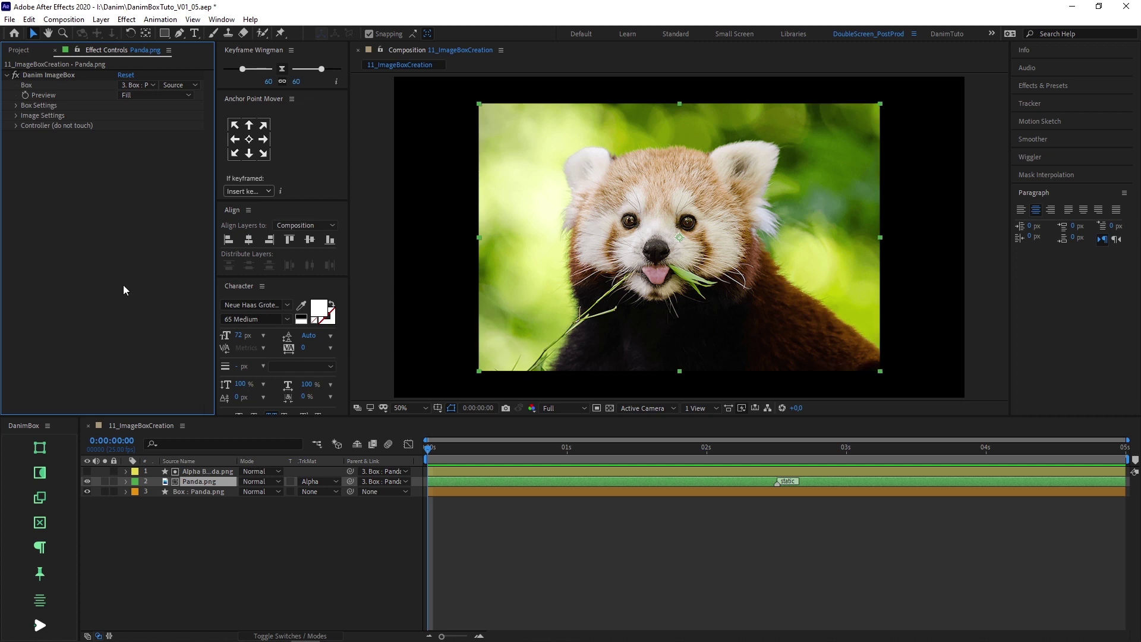
Set the Panda.png image box's Width and Height to 800 each in Box Size.
{"action": "left_click", "coordinate": [14, 105]}
{"action": "left_click", "coordinate": [26, 116]}
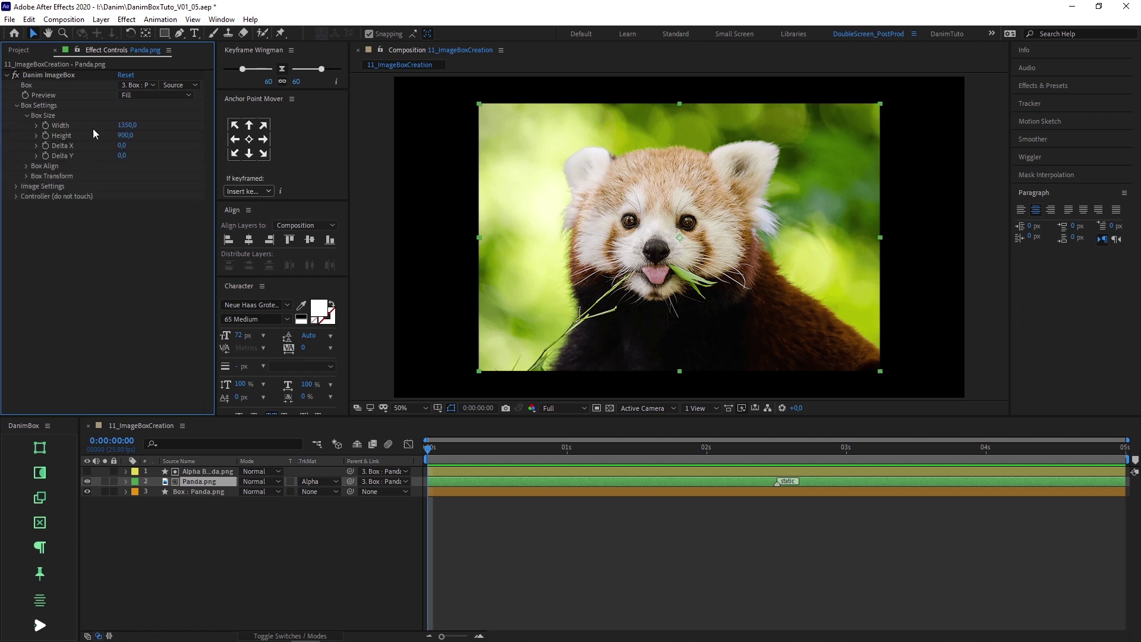
{"action": "left_click_drag", "start_coordinate": [127, 136], "coordinate": [135, 138]}
{"action": "left_click", "coordinate": [136, 125]}
{"action": "type", "text": "800"}
{"action": "key", "text": "Return"}
{"action": "left_click", "coordinate": [131, 133]}
{"action": "type", "text": "800"}
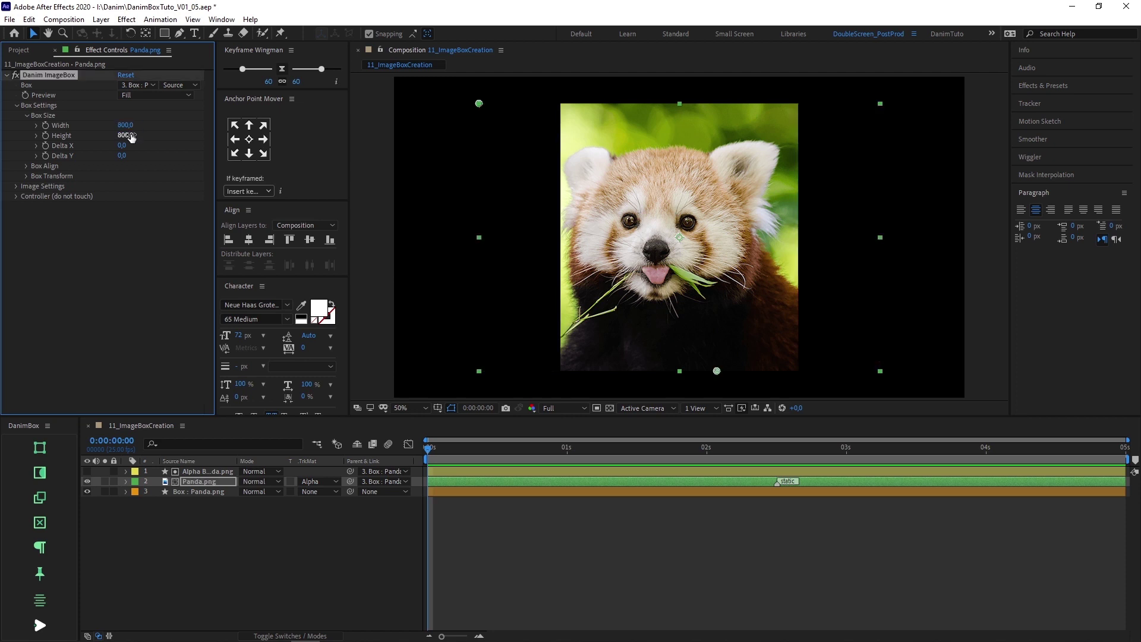
{"action": "key", "text": "Return"}
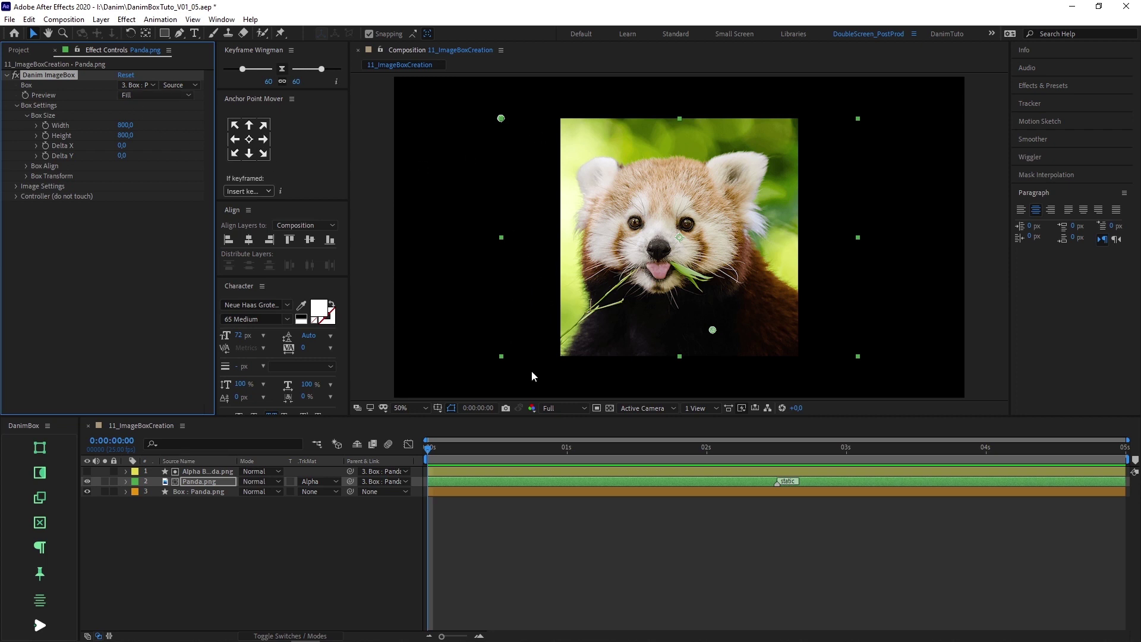
Set the image box's Preview to Fit and replace the rigged Panda.png image with Cat.jpg.png.
{"action": "left_click", "coordinate": [162, 96]}
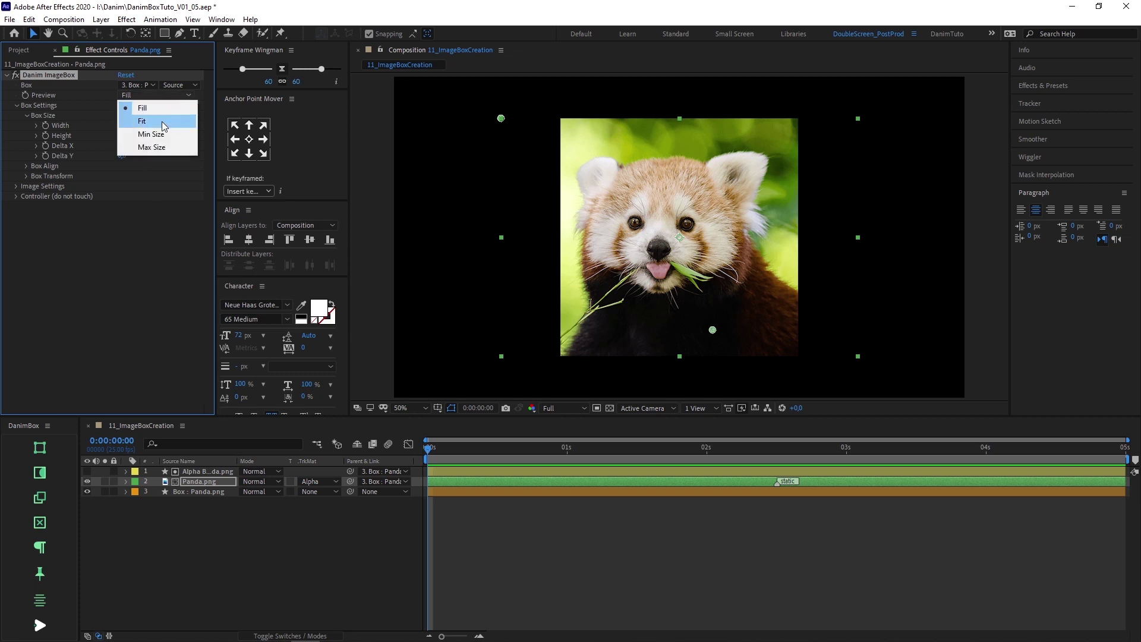
{"action": "left_click", "coordinate": [162, 121]}
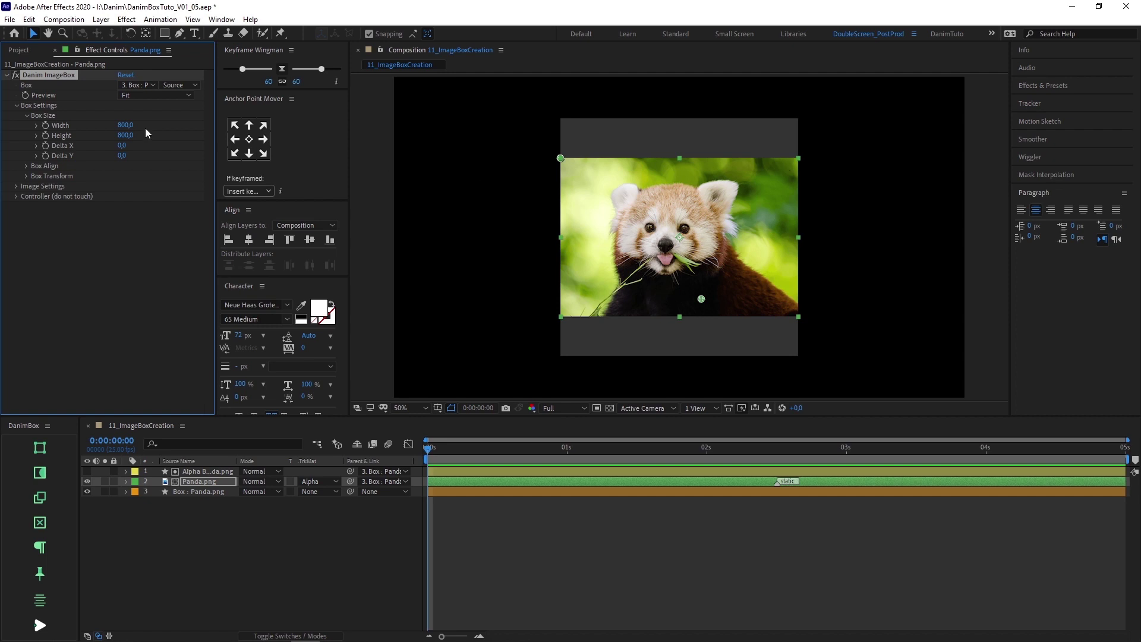
{"action": "left_click", "coordinate": [19, 51]}
{"action": "left_click_drag", "start_coordinate": [48, 204], "coordinate": [205, 523]}
{"action": "left_click_drag", "start_coordinate": [50, 173], "coordinate": [205, 511]}
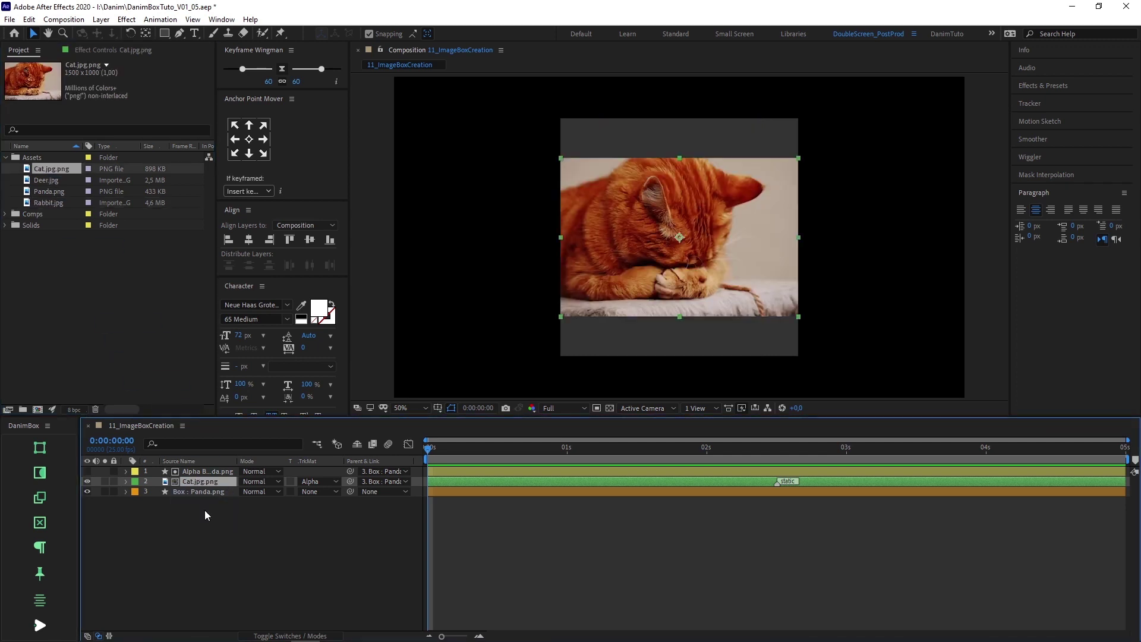
Set the Cat.jpg.png image box's Preview to Fill and its Delta X to 300.
{"action": "key", "text": "F3"}
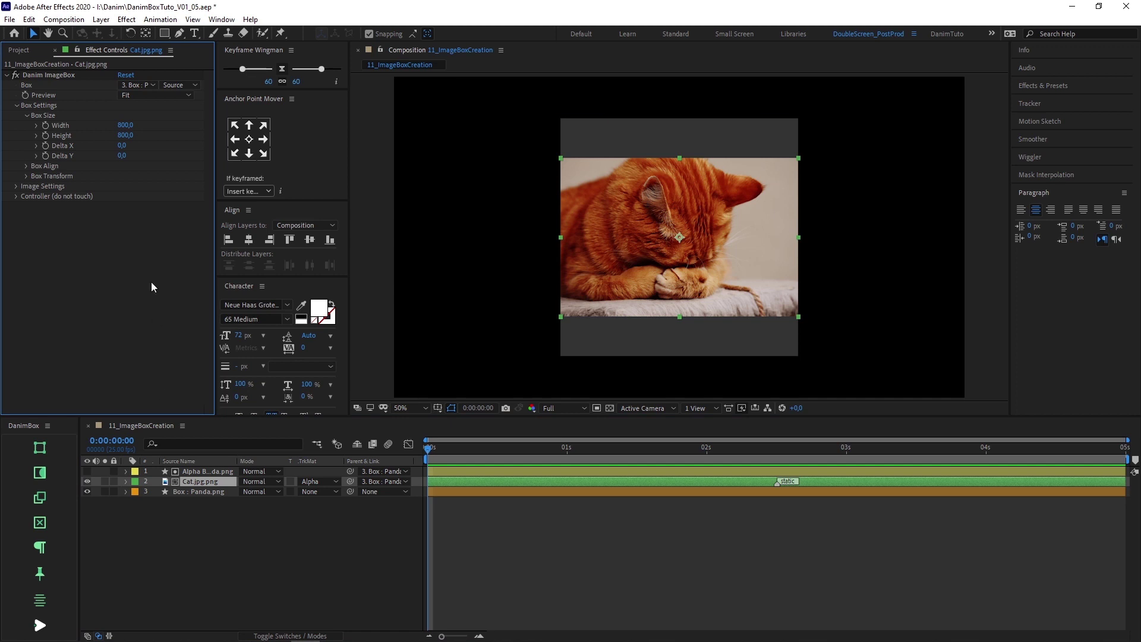
{"action": "left_click", "coordinate": [176, 96]}
{"action": "left_click", "coordinate": [177, 105]}
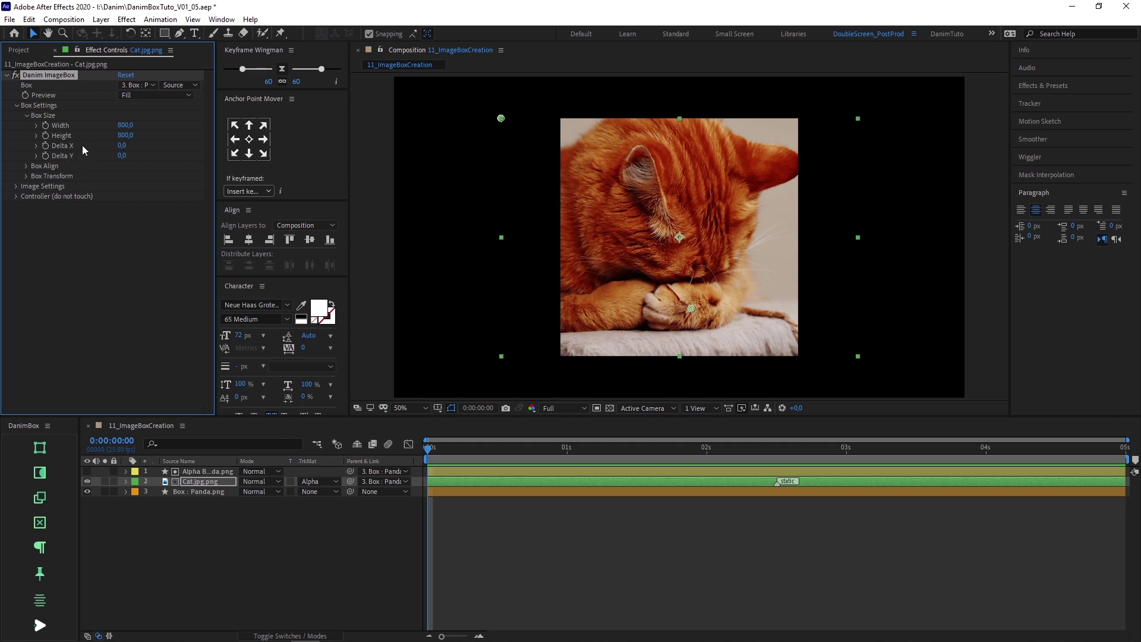
{"action": "left_click", "coordinate": [120, 146]}
{"action": "type", "text": "300"}
{"action": "key", "text": "Return"}
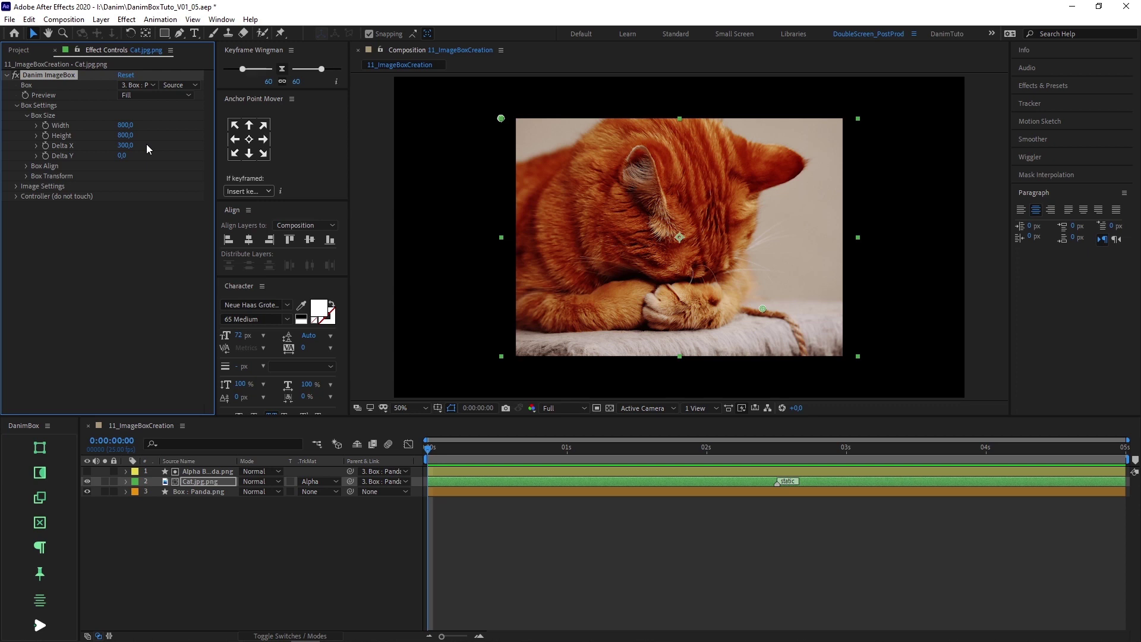
Try the Min Size preview on the cat image box, ending with Preview set to Max Size.
{"action": "left_click", "coordinate": [170, 94]}
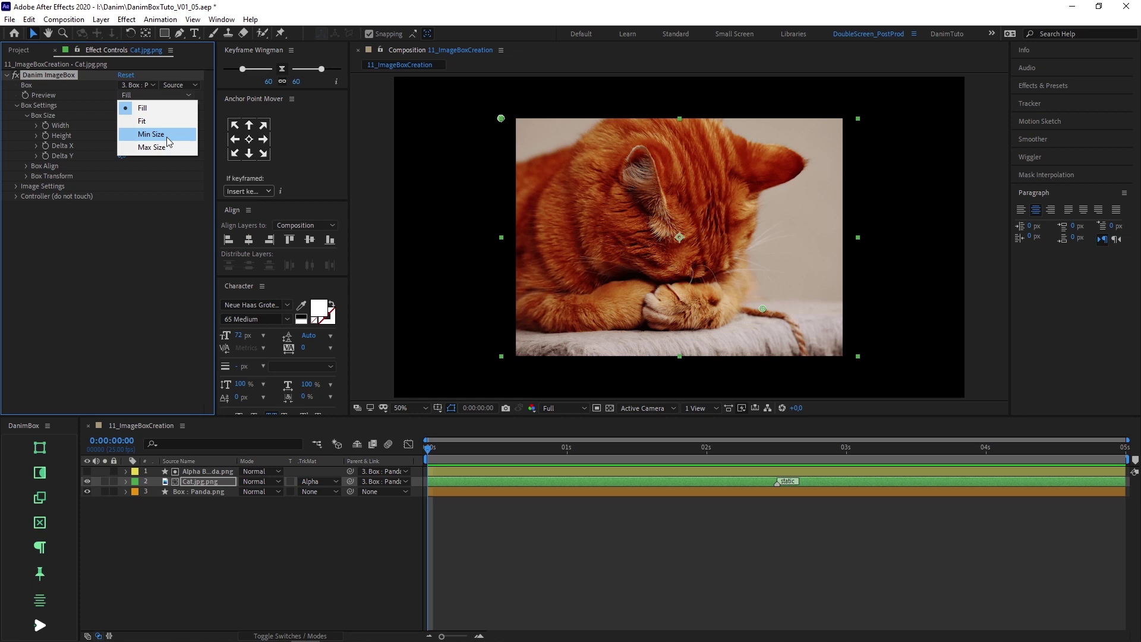
{"action": "left_click", "coordinate": [166, 137]}
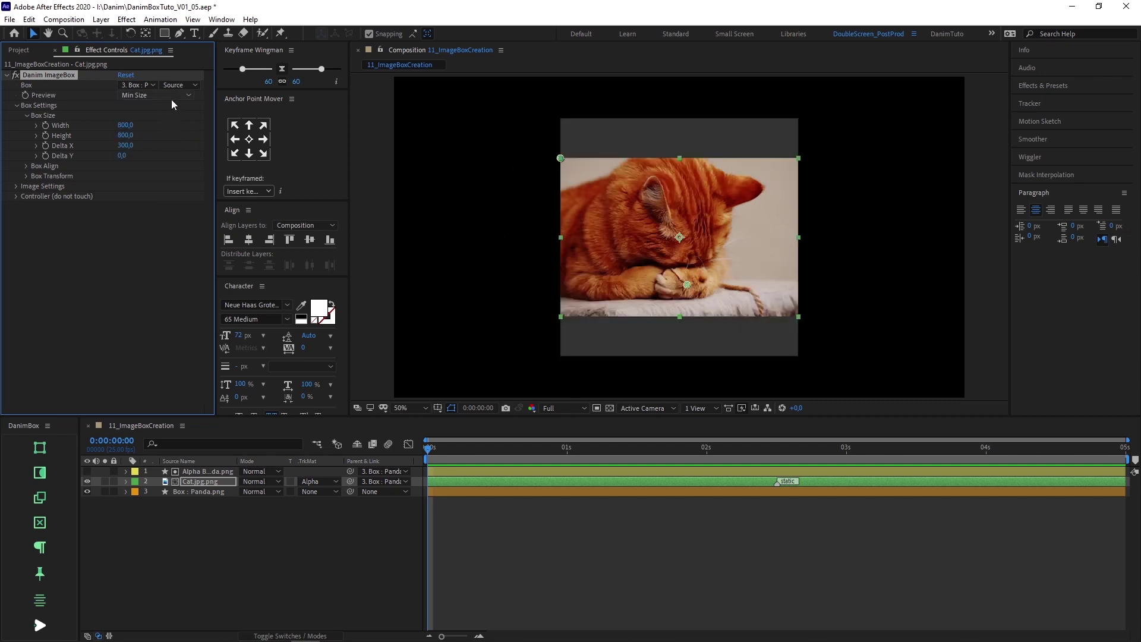
{"action": "left_click", "coordinate": [172, 95]}
{"action": "left_click", "coordinate": [177, 145]}
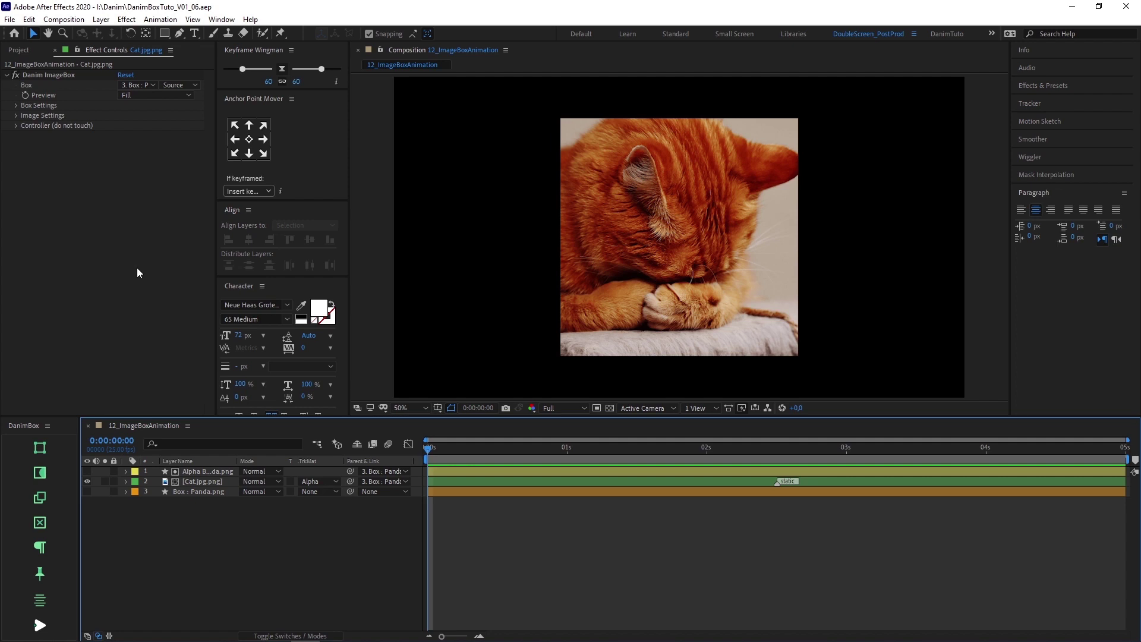
Test the X Transform range of the cat image box in 12_ImageBoxAnimation with X Align (Box) at Center, returning it to 100.
{"action": "left_click", "coordinate": [16, 105]}
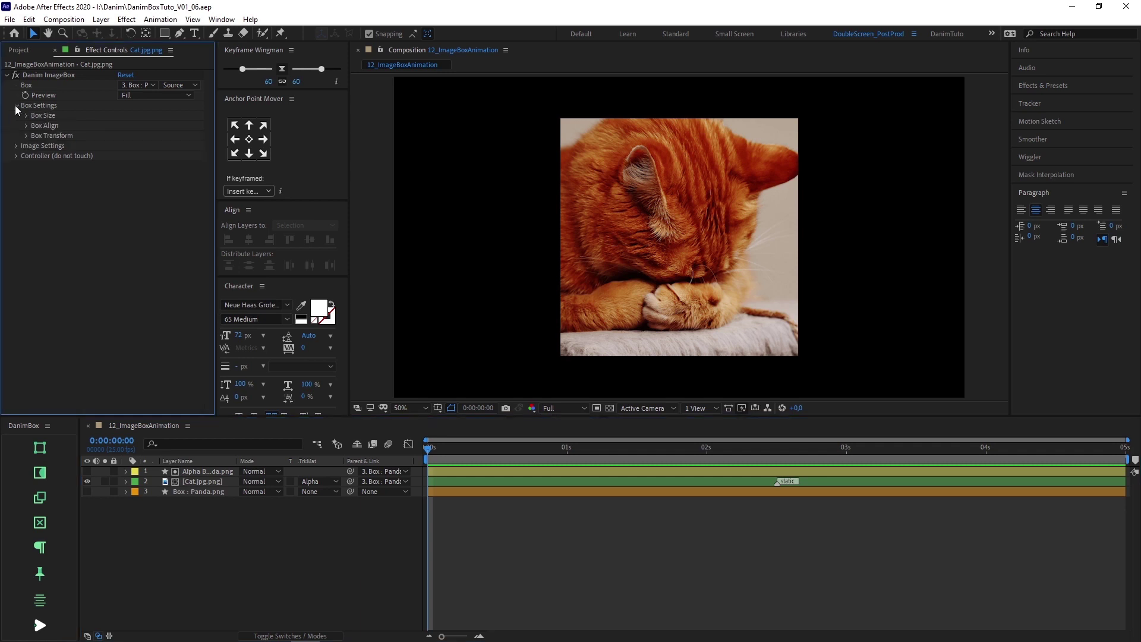
{"action": "left_click", "coordinate": [26, 125]}
{"action": "left_click", "coordinate": [27, 156]}
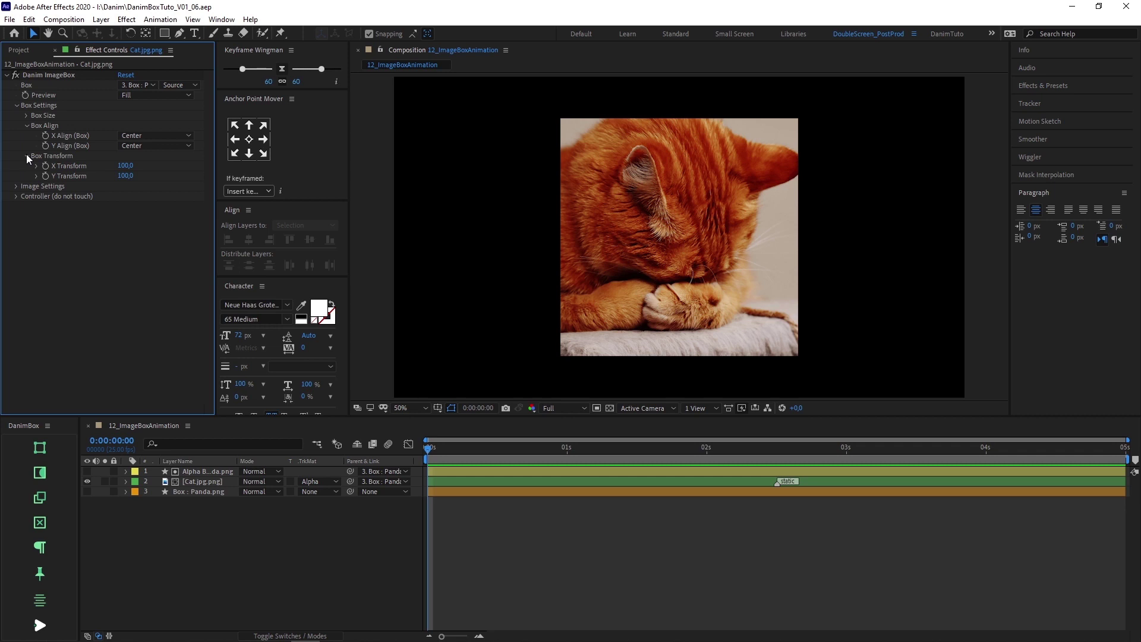
{"action": "left_click", "coordinate": [149, 136]}
{"action": "left_click", "coordinate": [152, 160]}
{"action": "left_click", "coordinate": [36, 166]}
{"action": "left_click_drag", "start_coordinate": [192, 181], "coordinate": [216, 183]}
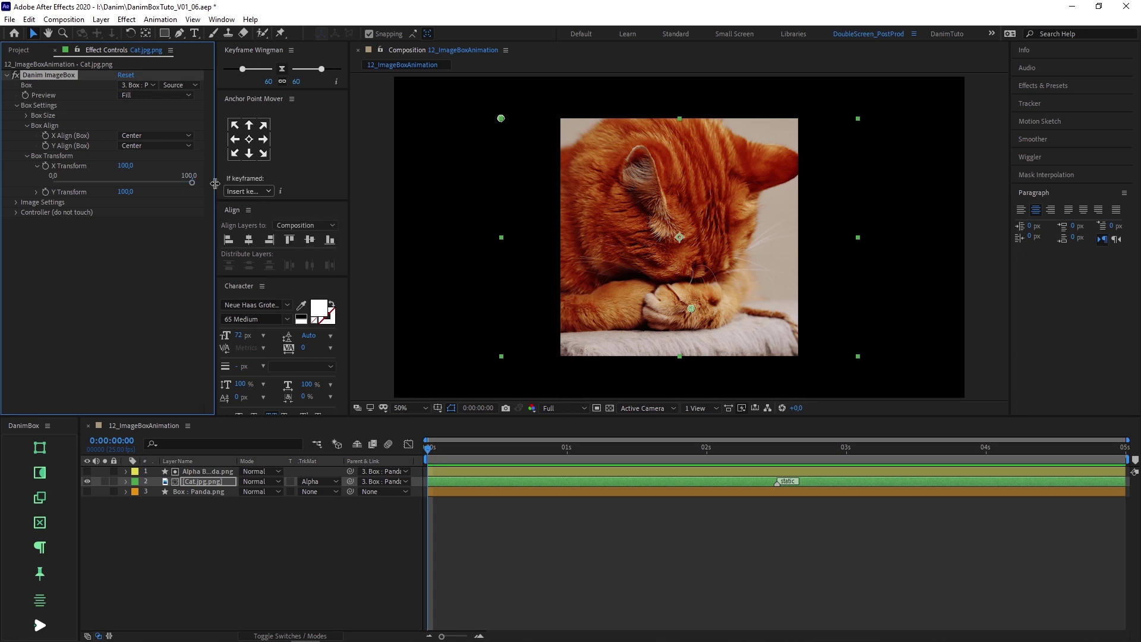
Try X Transform with X Align (Box) set to Left, then restore X Align (Box) to Center.
{"action": "left_click", "coordinate": [184, 136]}
{"action": "left_click", "coordinate": [177, 149]}
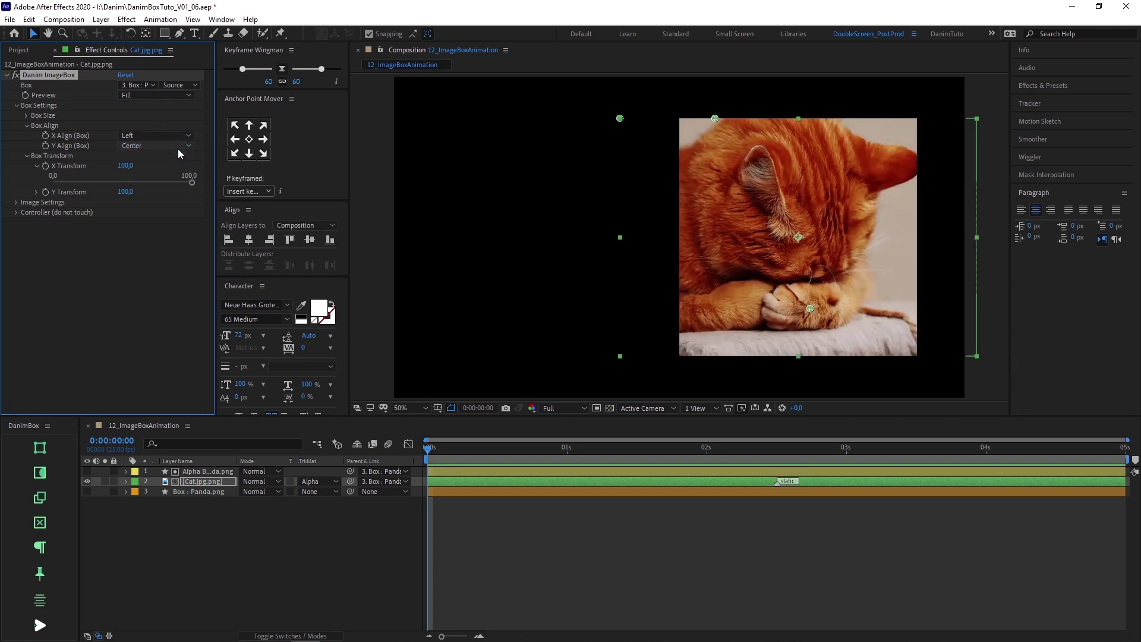
{"action": "left_click_drag", "start_coordinate": [188, 183], "coordinate": [212, 183]}
{"action": "left_click", "coordinate": [158, 135]}
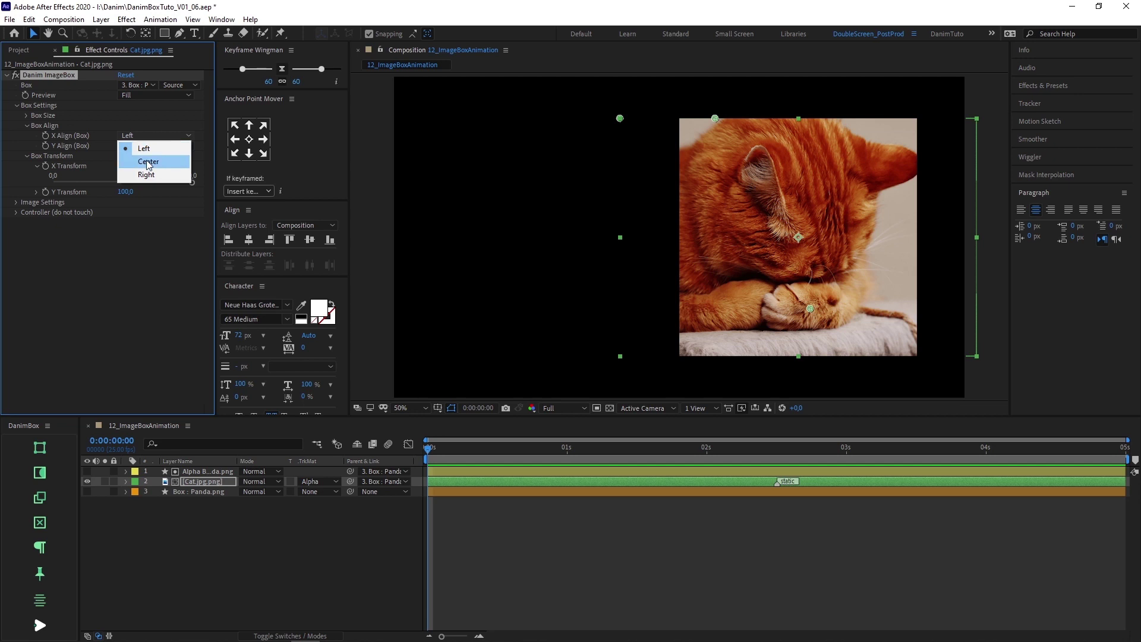
{"action": "left_click", "coordinate": [148, 161]}
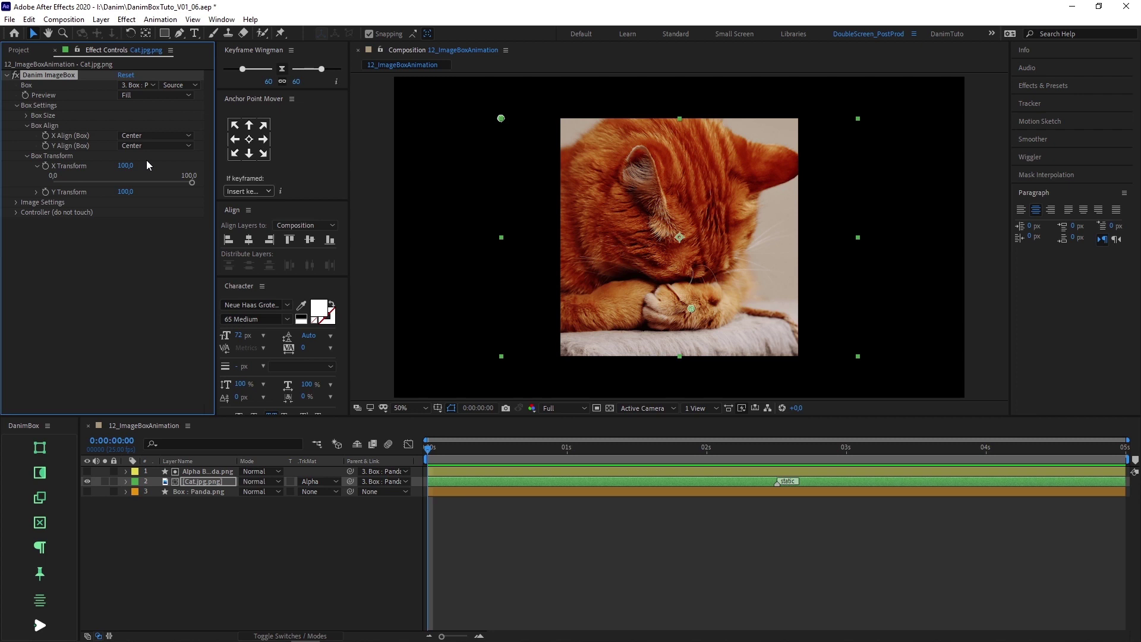
Keyframe the Image Offset's X Move at -100 on the first frame and 0 at frame 20.
{"action": "left_click", "coordinate": [16, 202]}
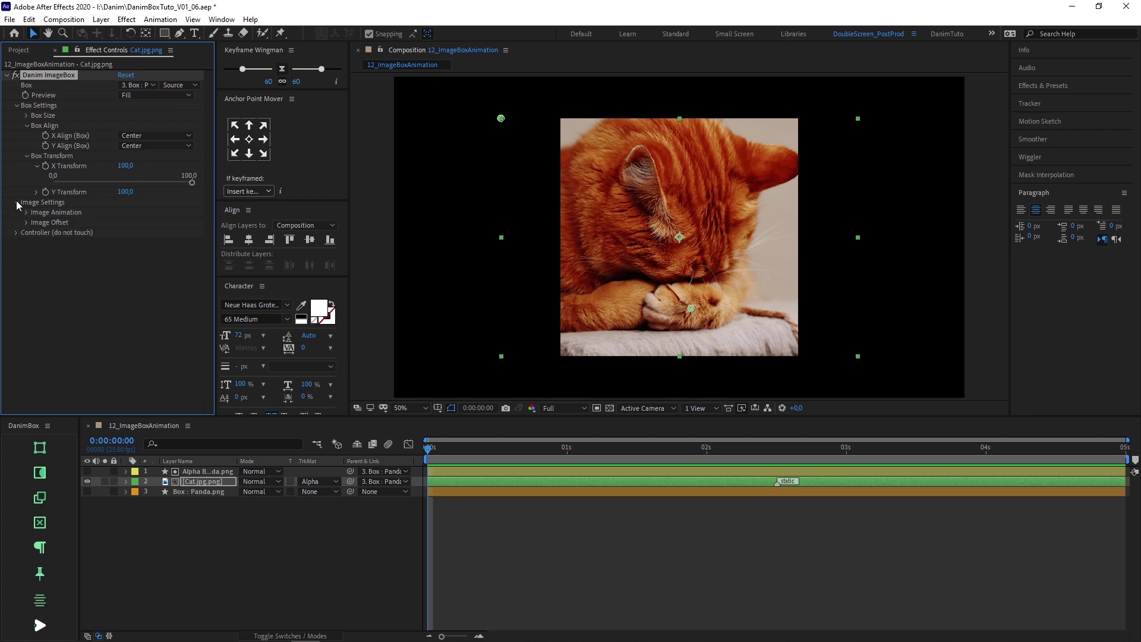
{"action": "left_click", "coordinate": [27, 223]}
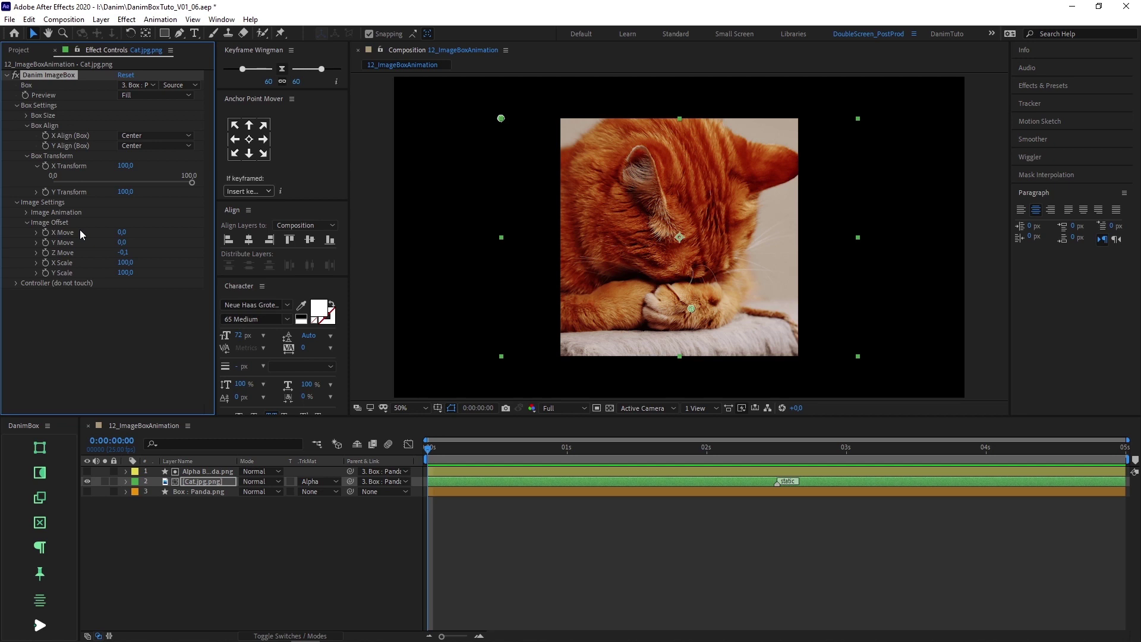
{"action": "left_click", "coordinate": [36, 233]}
{"action": "left_click_drag", "start_coordinate": [118, 249], "coordinate": [38, 252]}
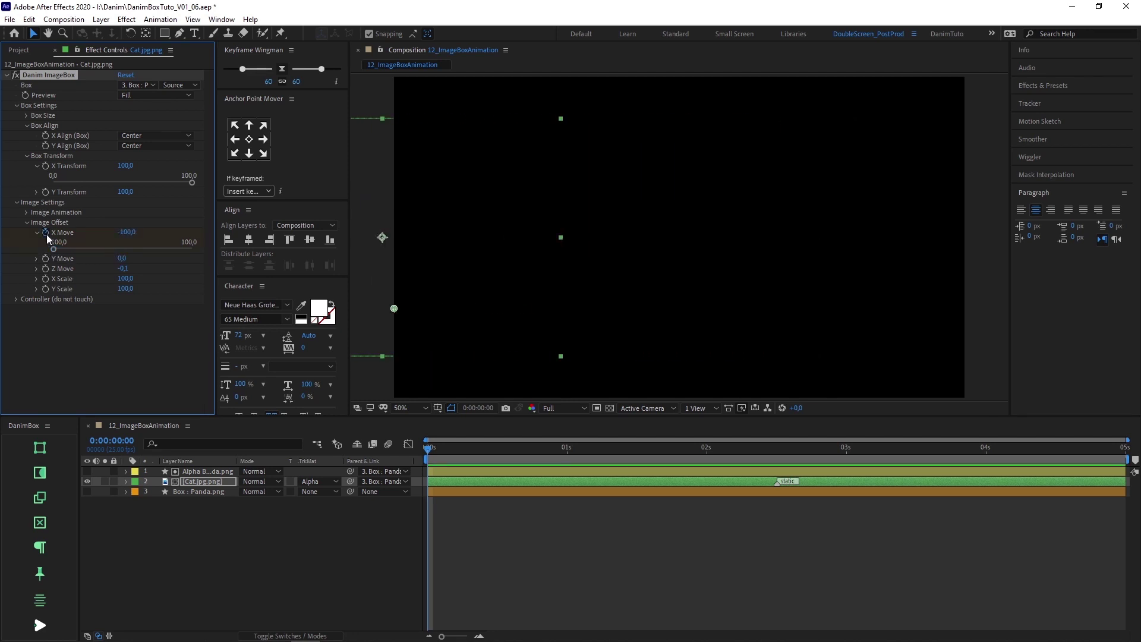
{"action": "key", "text": "shift+Page_Down"}
{"action": "key", "text": "shift+Page_Down"}
{"action": "left_click", "coordinate": [125, 232]}
{"action": "type", "text": "0"}
{"action": "key", "text": "Return"}
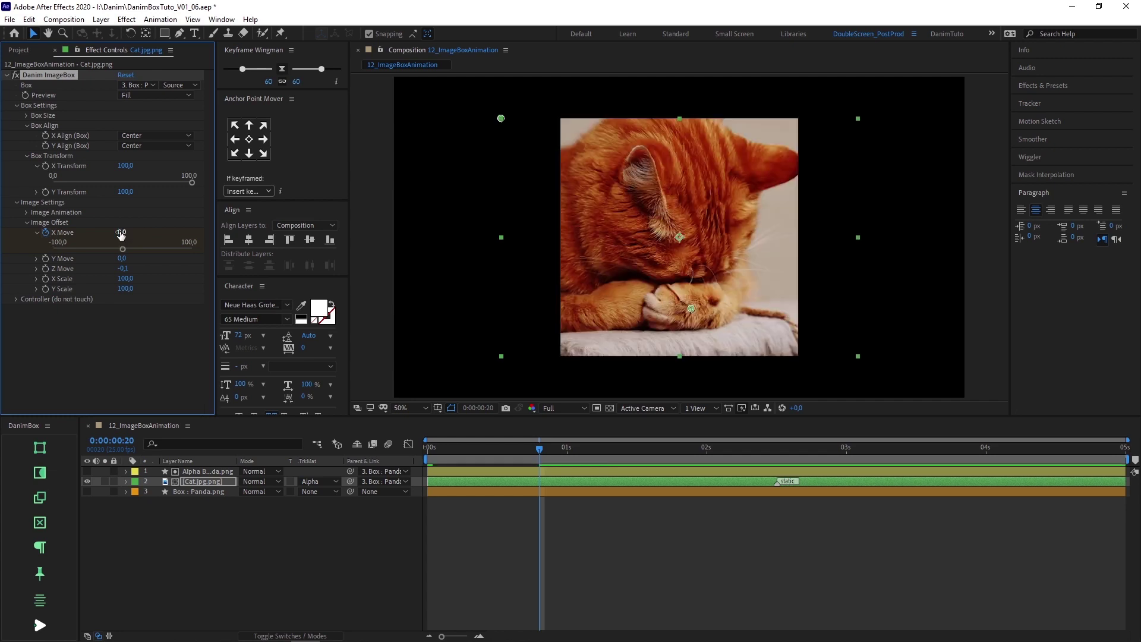
Ease both X Move keyframes with Keyframe Wingman at 60/60, preview the animation, and return to the first frame.
{"action": "key", "text": "u"}
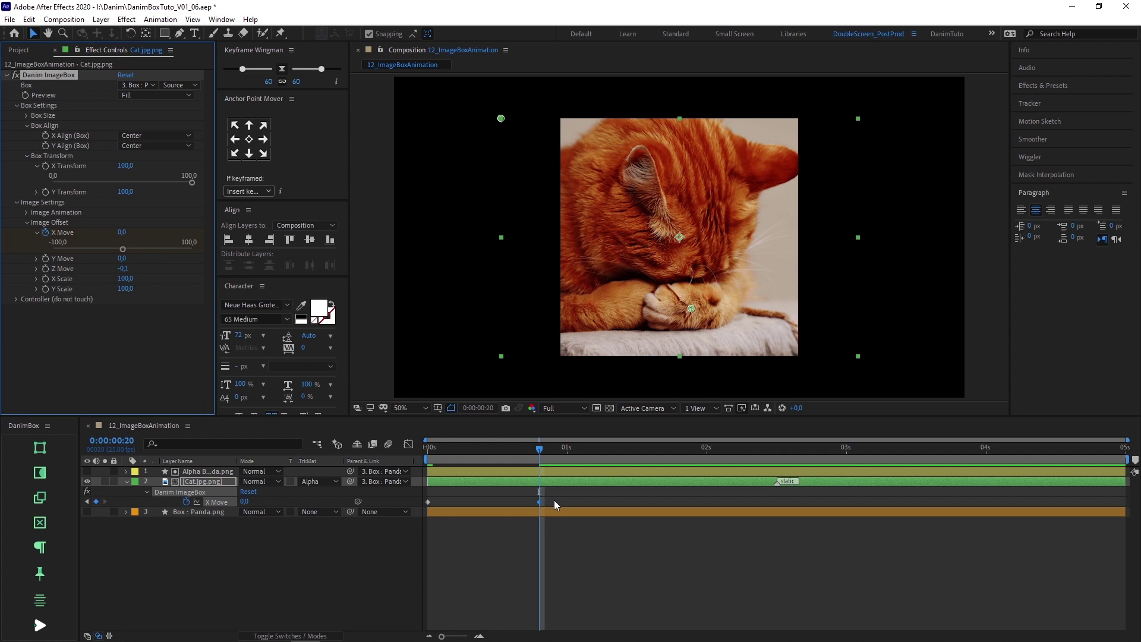
{"action": "left_click_drag", "start_coordinate": [554, 501], "coordinate": [420, 536]}
{"action": "left_click", "coordinate": [281, 69]}
{"action": "key", "text": "space"}
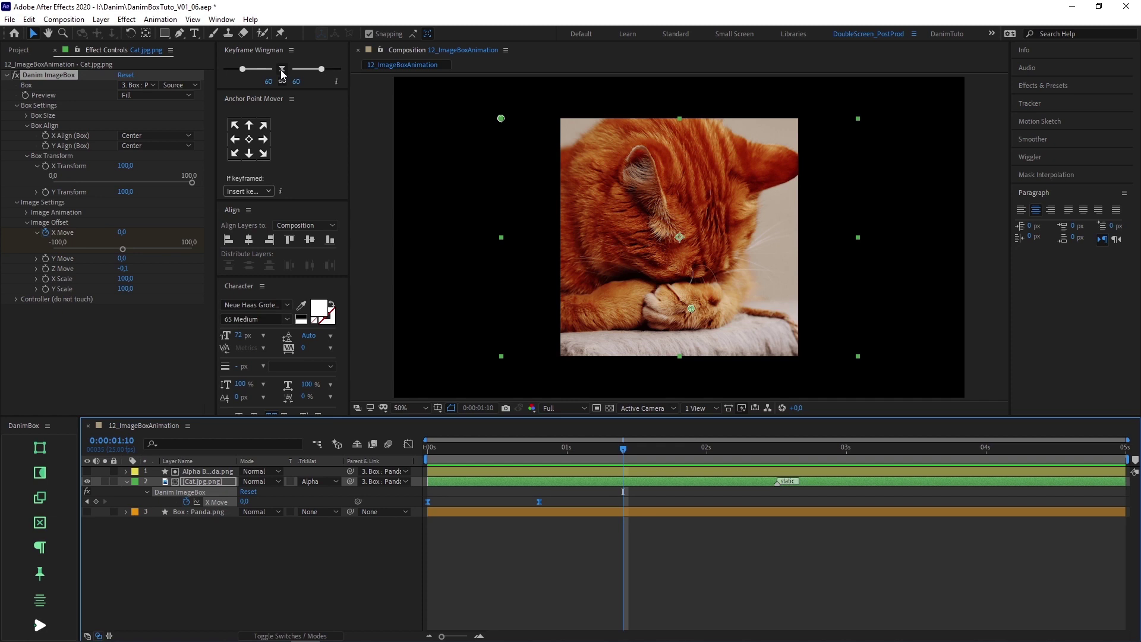
{"action": "left_click_drag", "start_coordinate": [505, 449], "coordinate": [398, 458]}
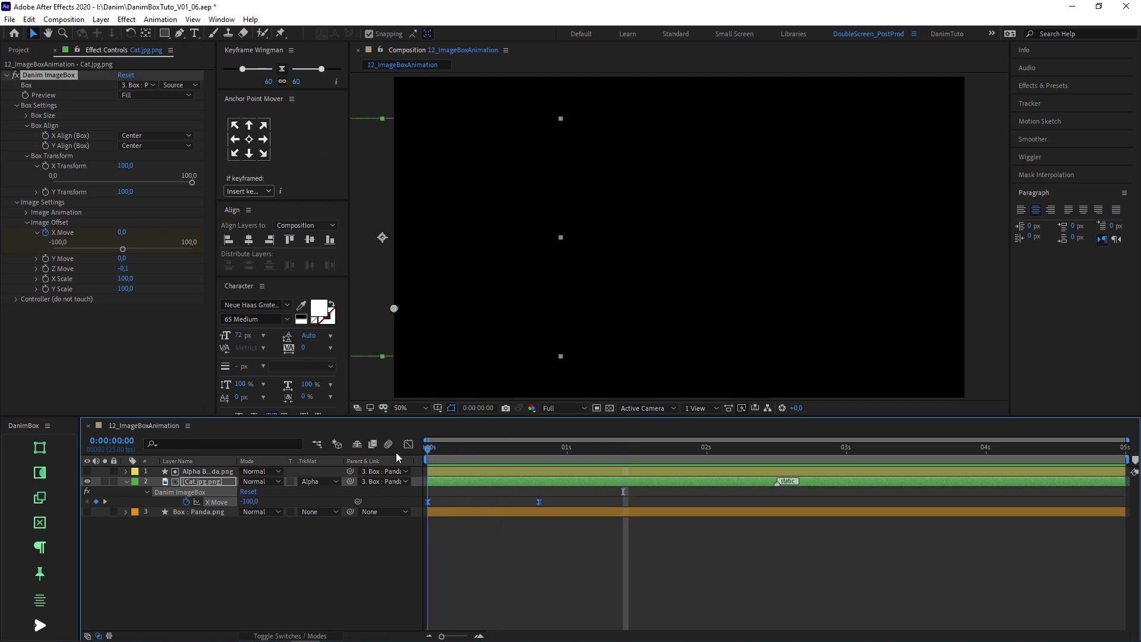
{"action": "left_click", "coordinate": [116, 346]}
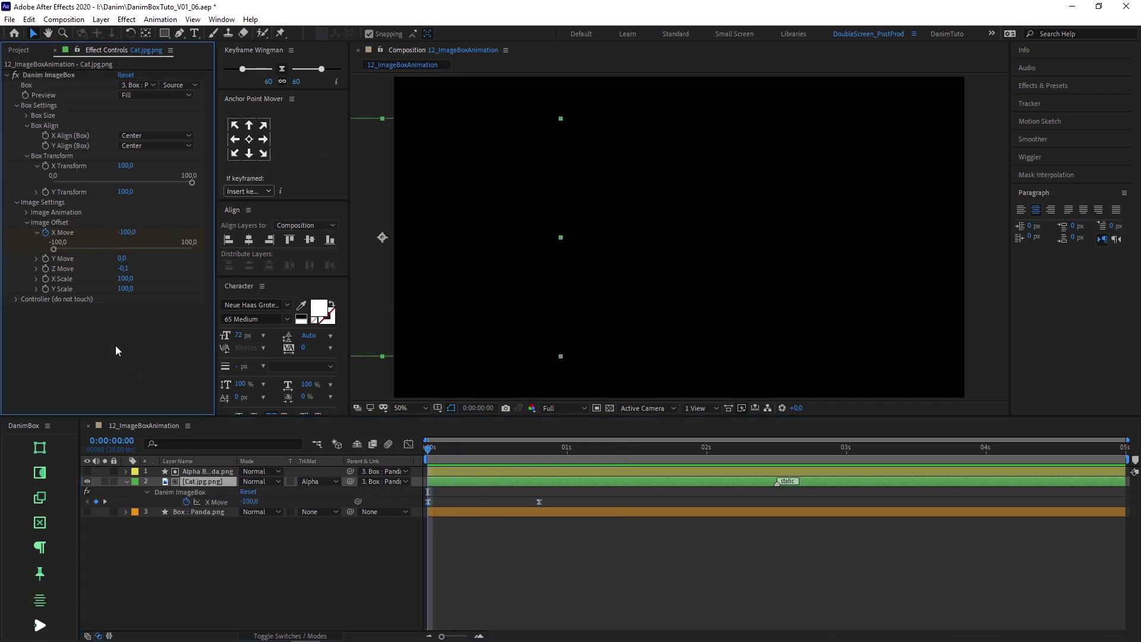
Set the first X Move keyframe of the cat image to 100 and preview the animation.
{"action": "left_click_drag", "start_coordinate": [58, 249], "coordinate": [203, 254]}
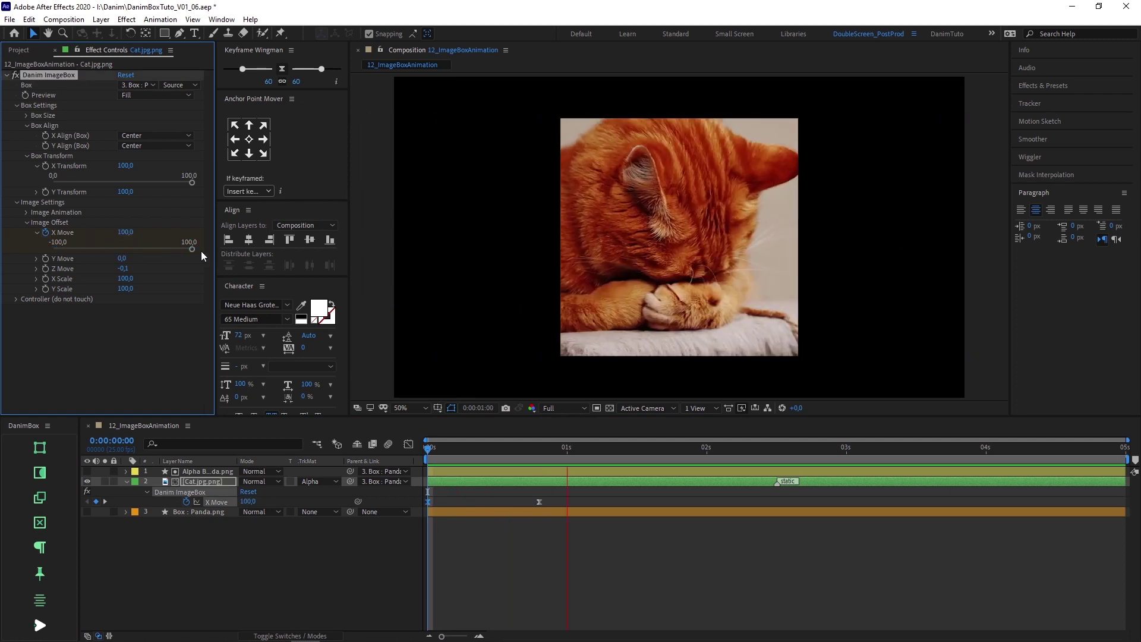
{"action": "key", "text": "space"}
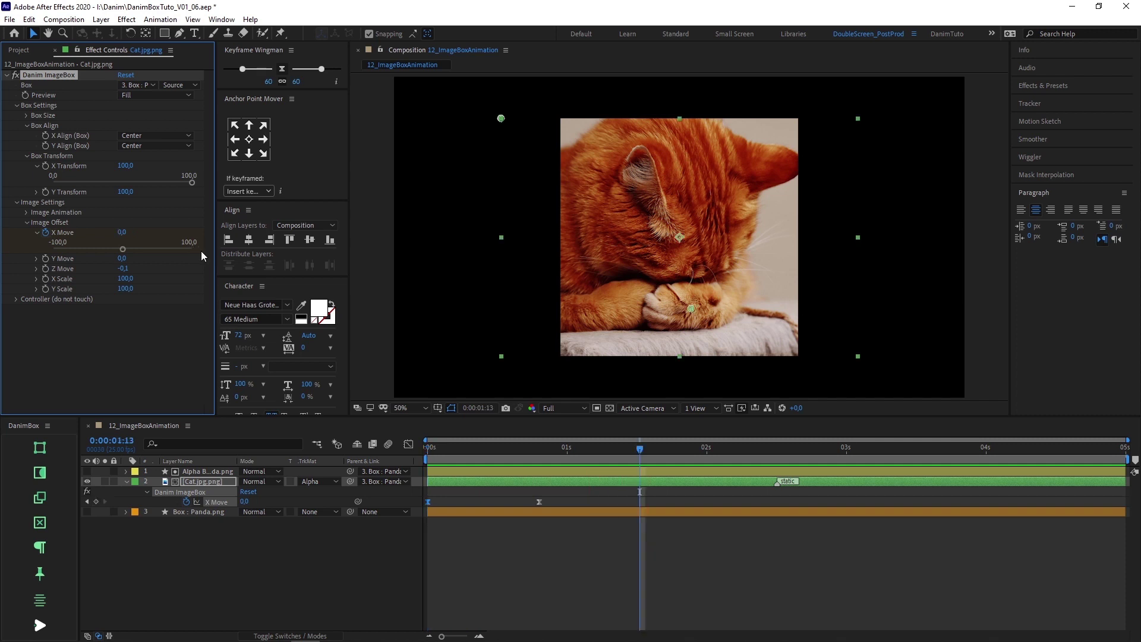
Replace the cat layer's source in the image box with Deer.jpg from the Assets folder and preview the animation.
{"action": "left_click", "coordinate": [28, 53]}
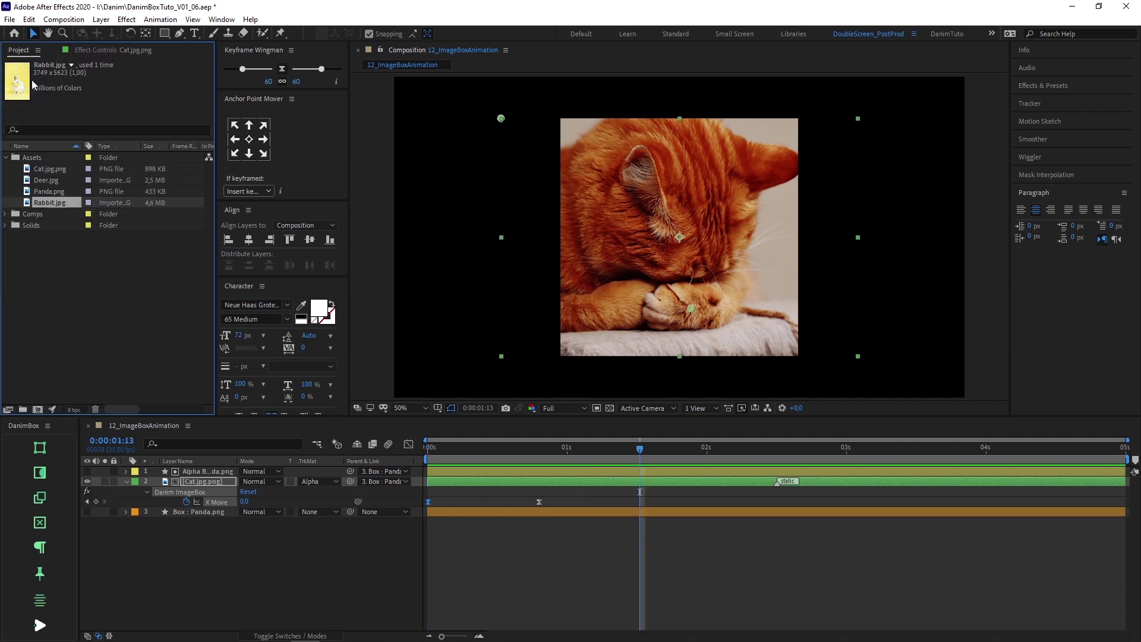
{"action": "left_click", "coordinate": [41, 178]}
{"action": "left_click_drag", "start_coordinate": [40, 178], "coordinate": [205, 566]}
{"action": "key", "text": "space"}
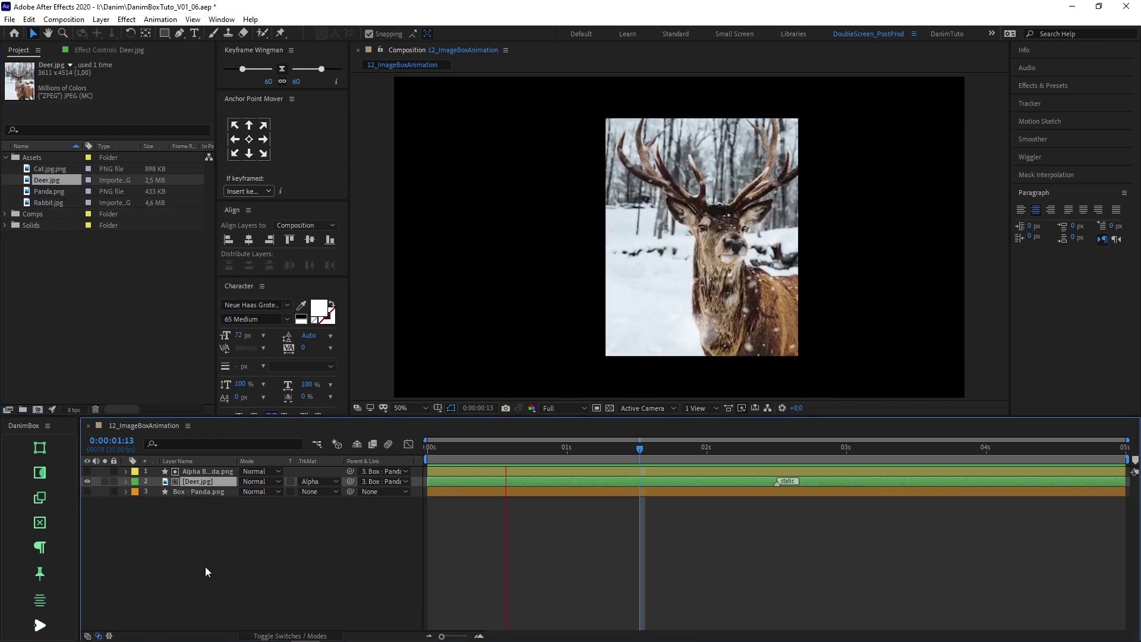
{"action": "key", "text": "space"}
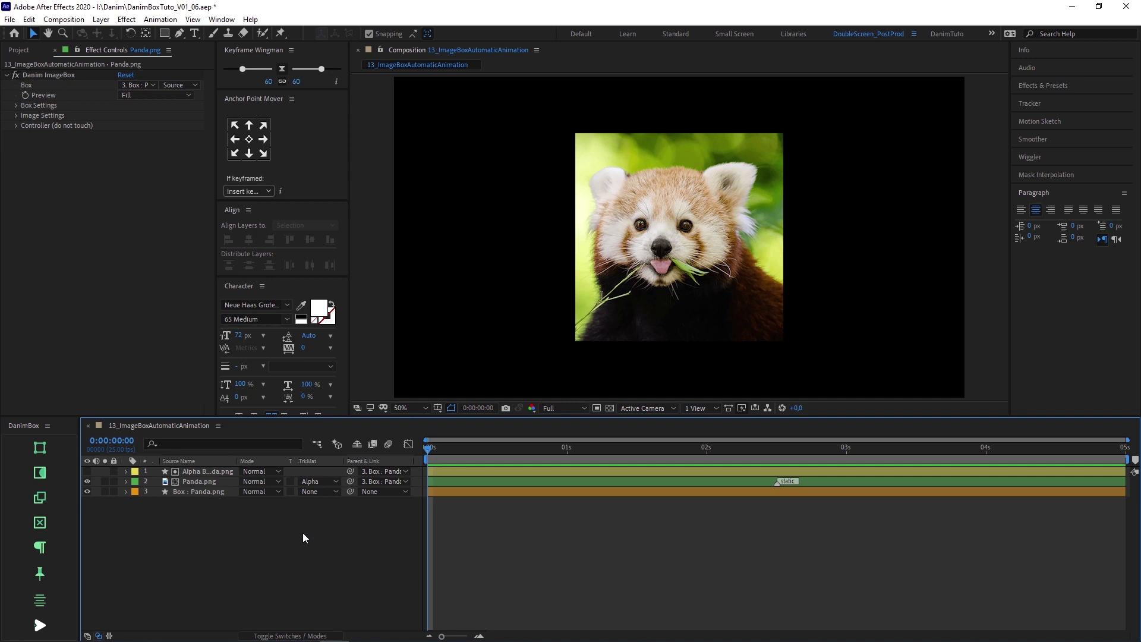
In 13_ImageBoxAutomaticAnimation, set the panda image's Image Animation Type to Auto Linear and preview the motion.
{"action": "left_click", "coordinate": [16, 115]}
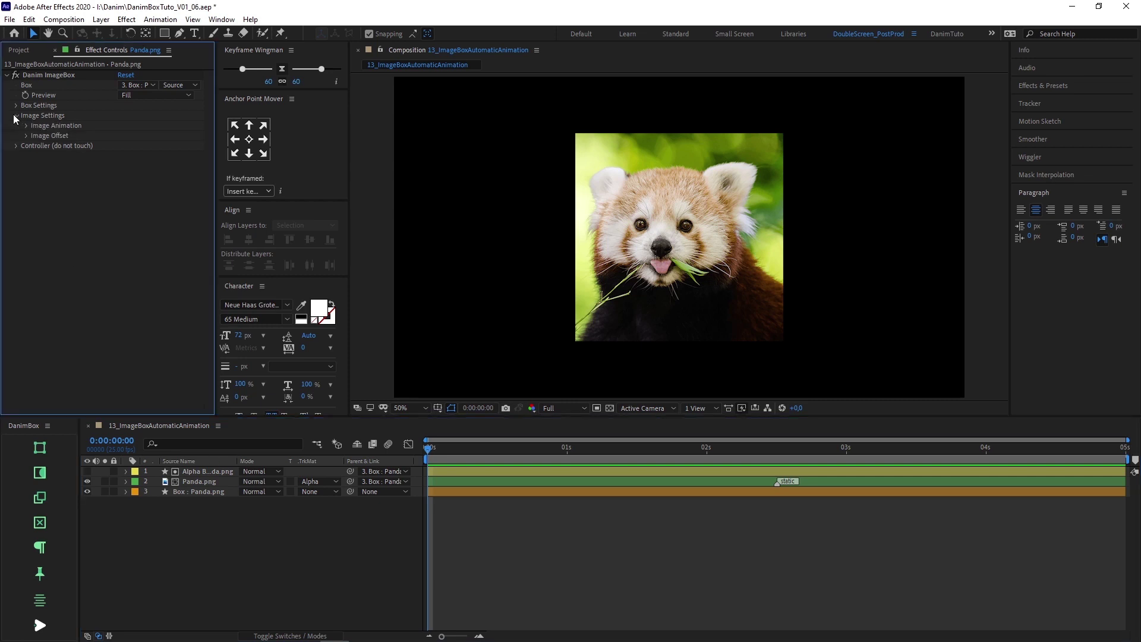
{"action": "left_click", "coordinate": [26, 126]}
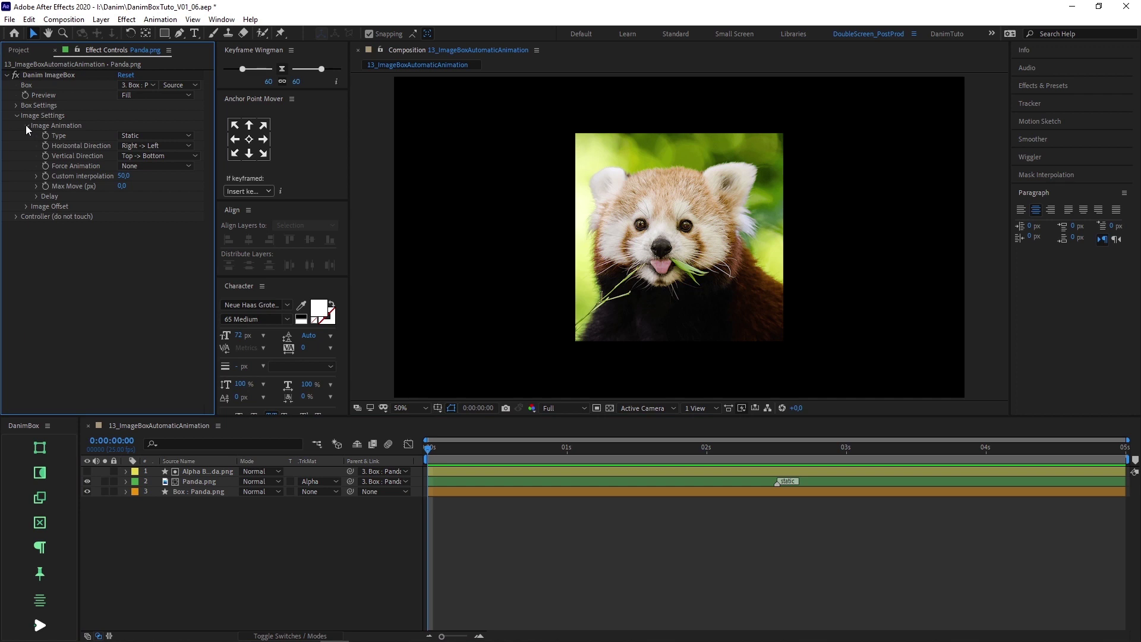
{"action": "left_click", "coordinate": [153, 135]}
{"action": "left_click", "coordinate": [159, 158]}
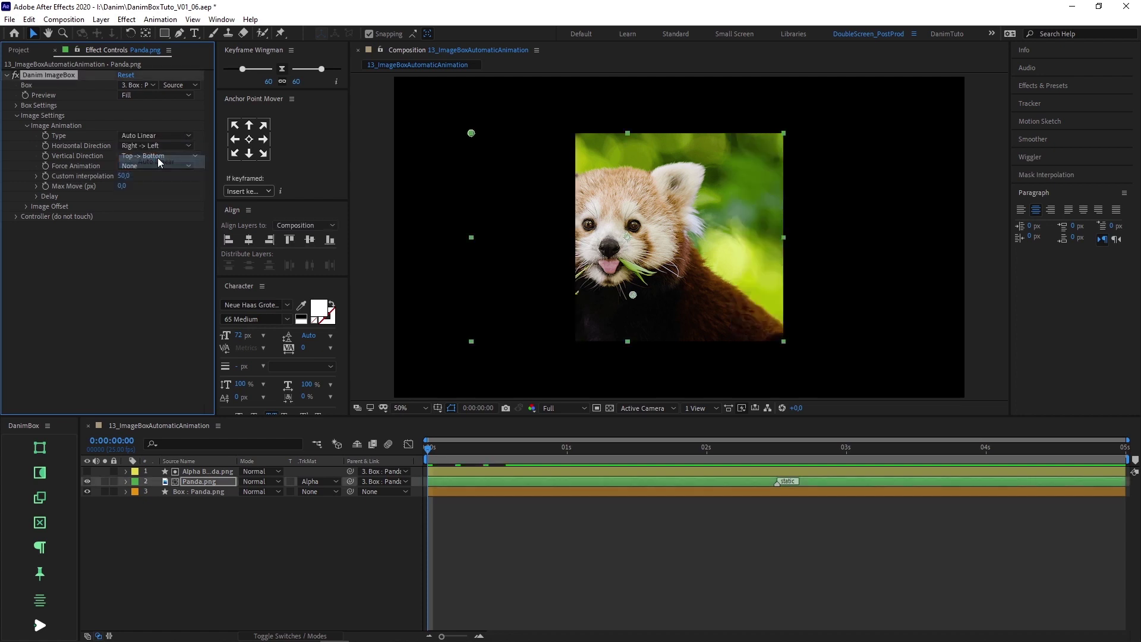
{"action": "key", "text": "space"}
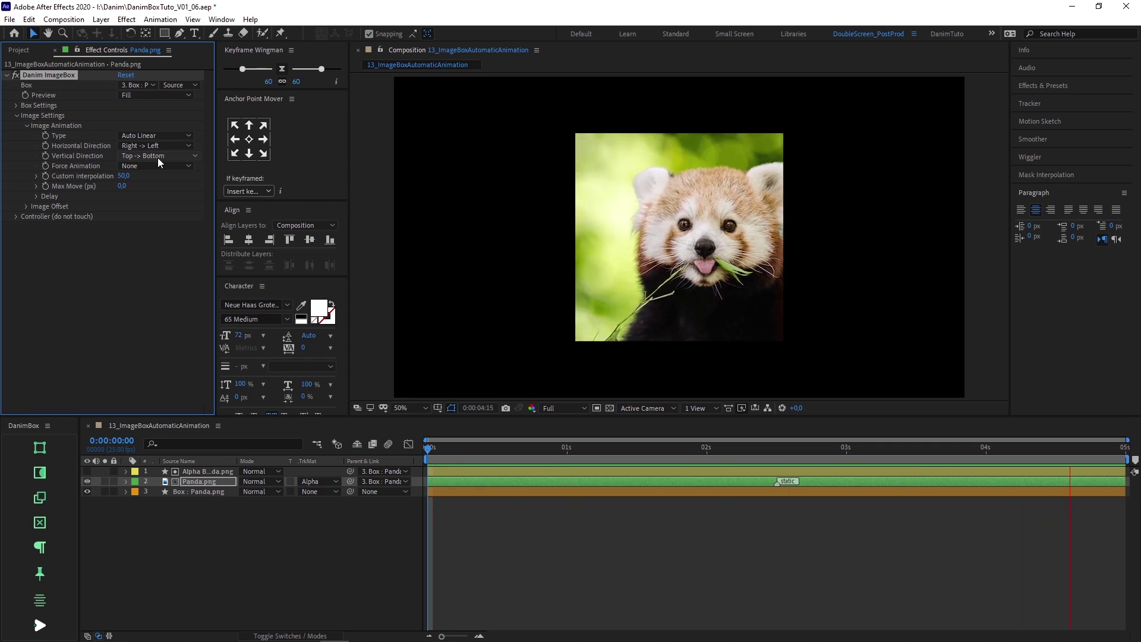
{"action": "key", "text": "space"}
Trim the end of the Panda.png layer to 1 second, preview the motion, and return to the first frame.
{"action": "left_click_drag", "start_coordinate": [1126, 482], "coordinate": [566, 487]}
{"action": "key", "text": "space"}
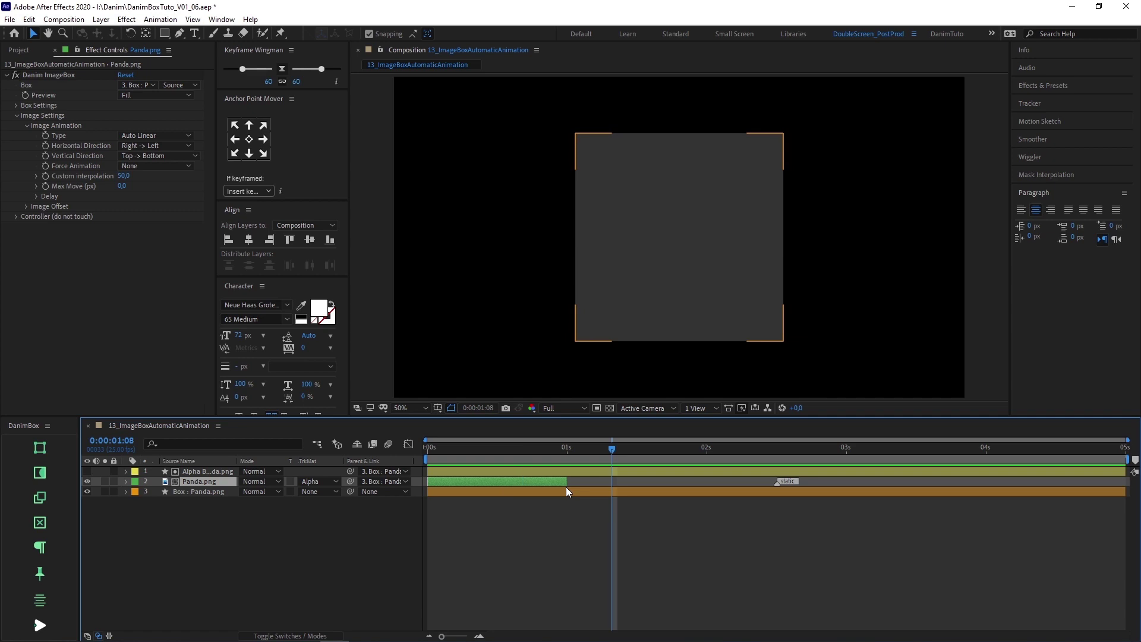
{"action": "key", "text": "Home"}
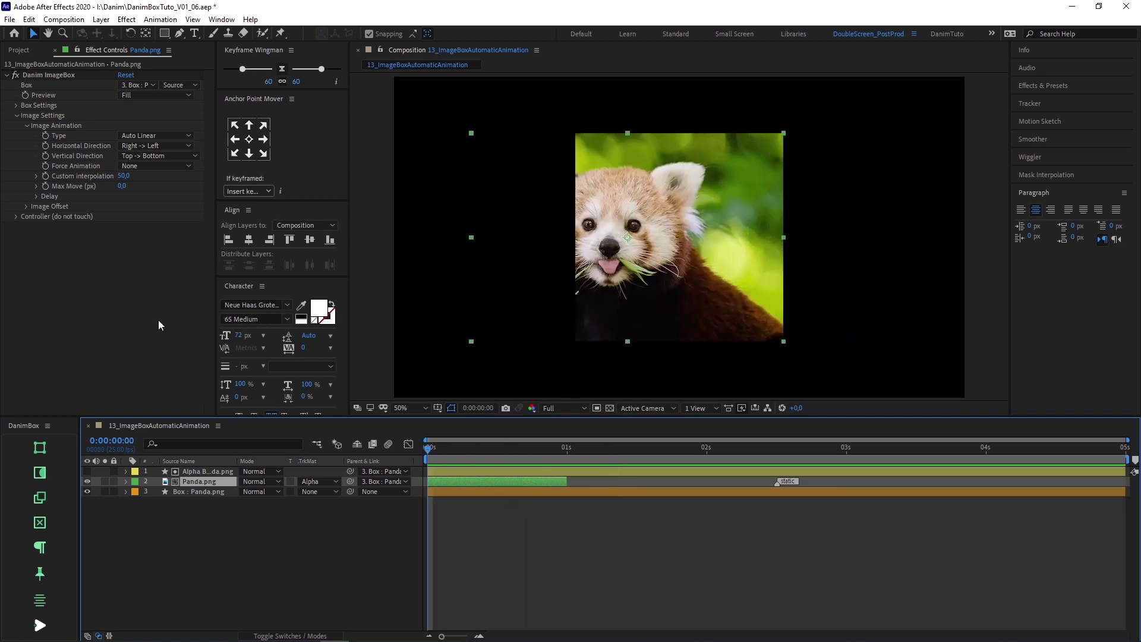
Set the panda image's Max Move to 50 px and preview the motion.
{"action": "left_click", "coordinate": [122, 186]}
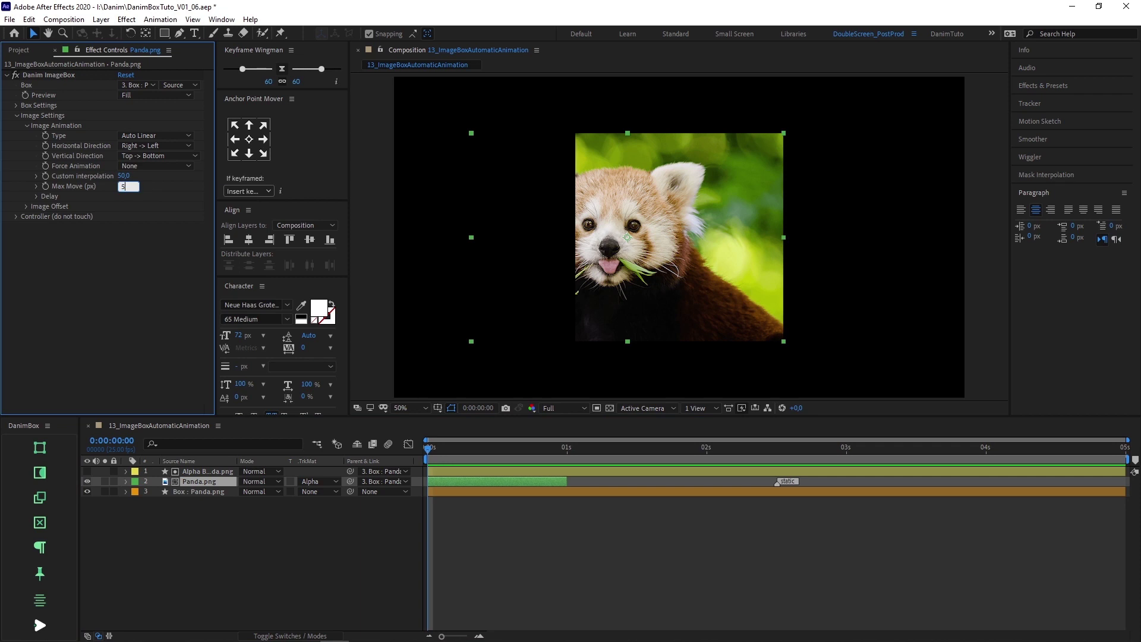
{"action": "type", "text": "50"}
{"action": "key", "text": "Return"}
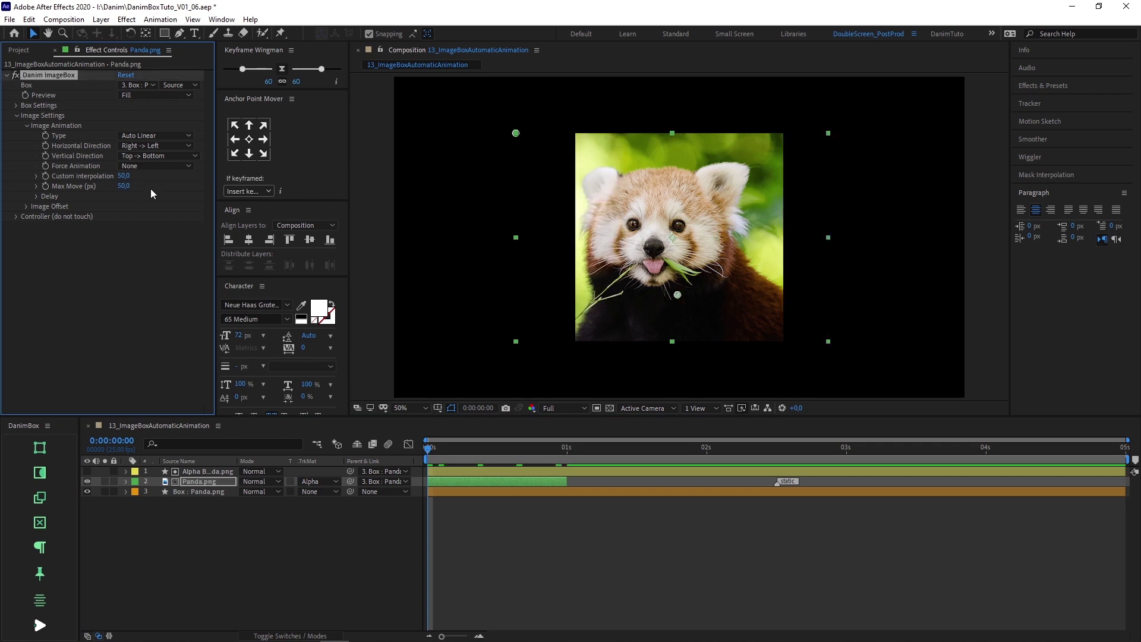
{"action": "key", "text": "space"}
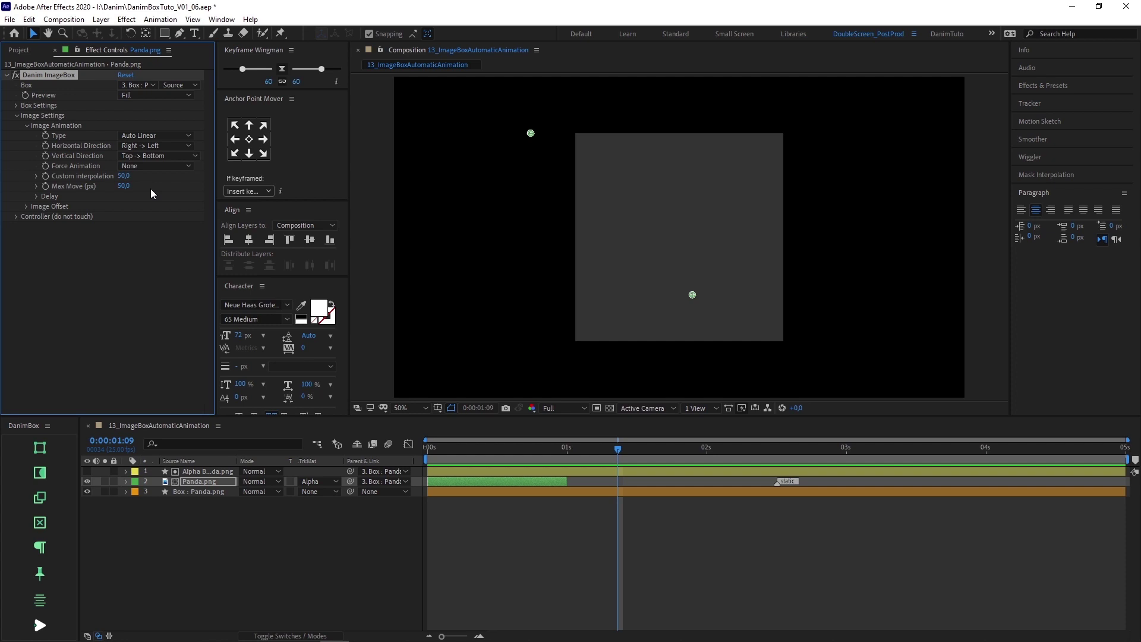
Extend the end of the Panda.png layer to the composition's end at 5 seconds and preview the motion.
{"action": "left_click_drag", "start_coordinate": [568, 483], "coordinate": [1127, 483]}
{"action": "key", "text": "space"}
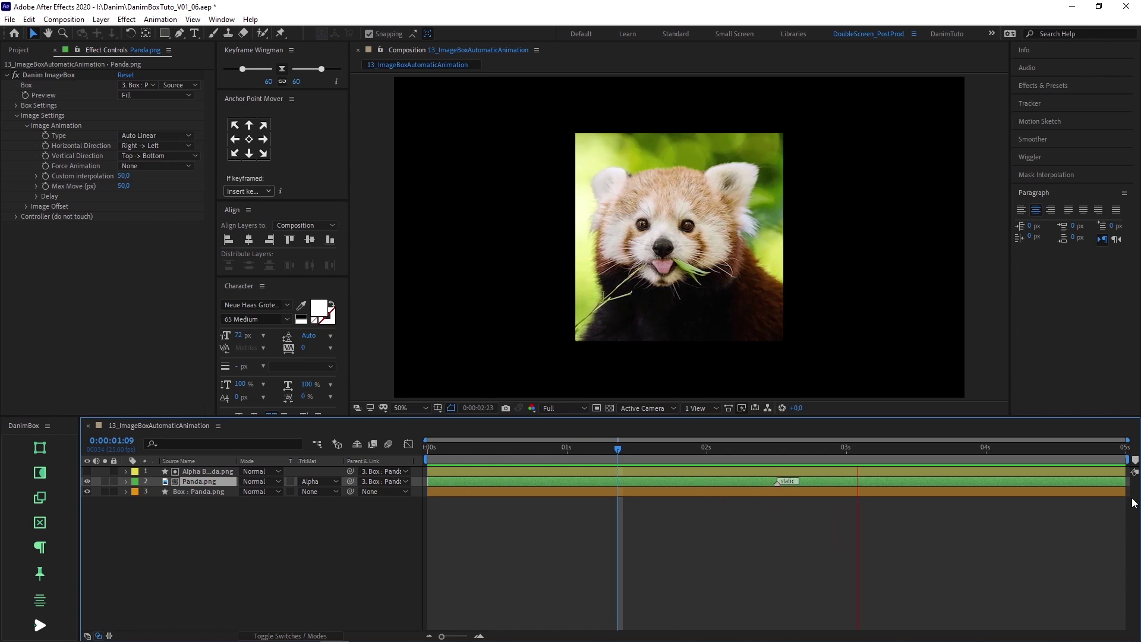
{"action": "key", "text": "space"}
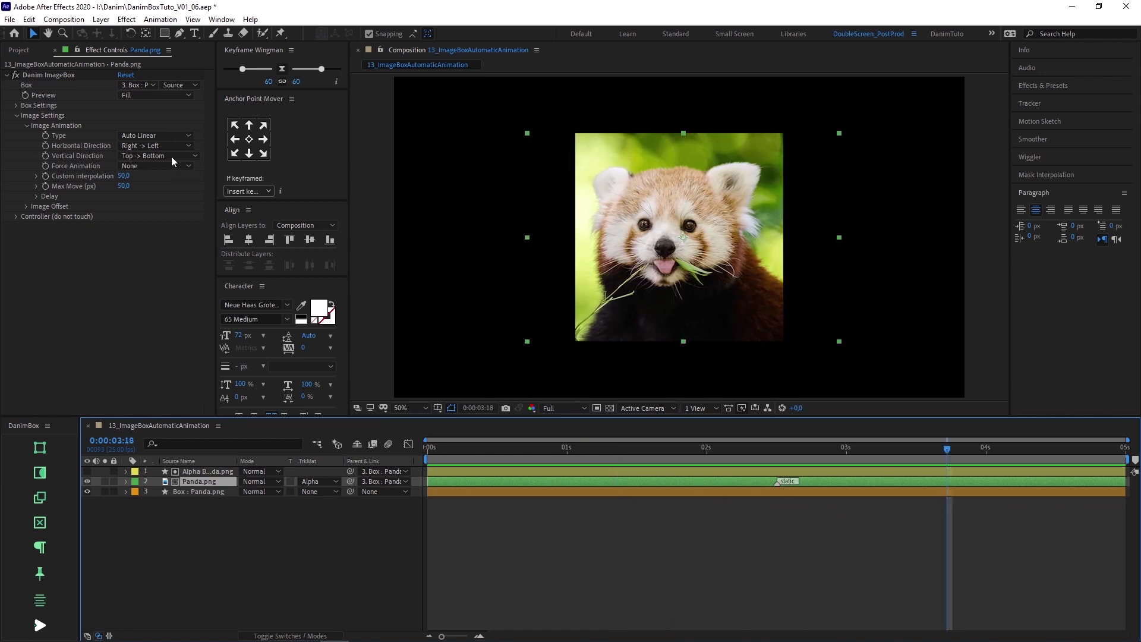
Set the panda's Image Animation Type to Custom and return to the first frame.
{"action": "left_click", "coordinate": [172, 137]}
{"action": "left_click", "coordinate": [150, 188]}
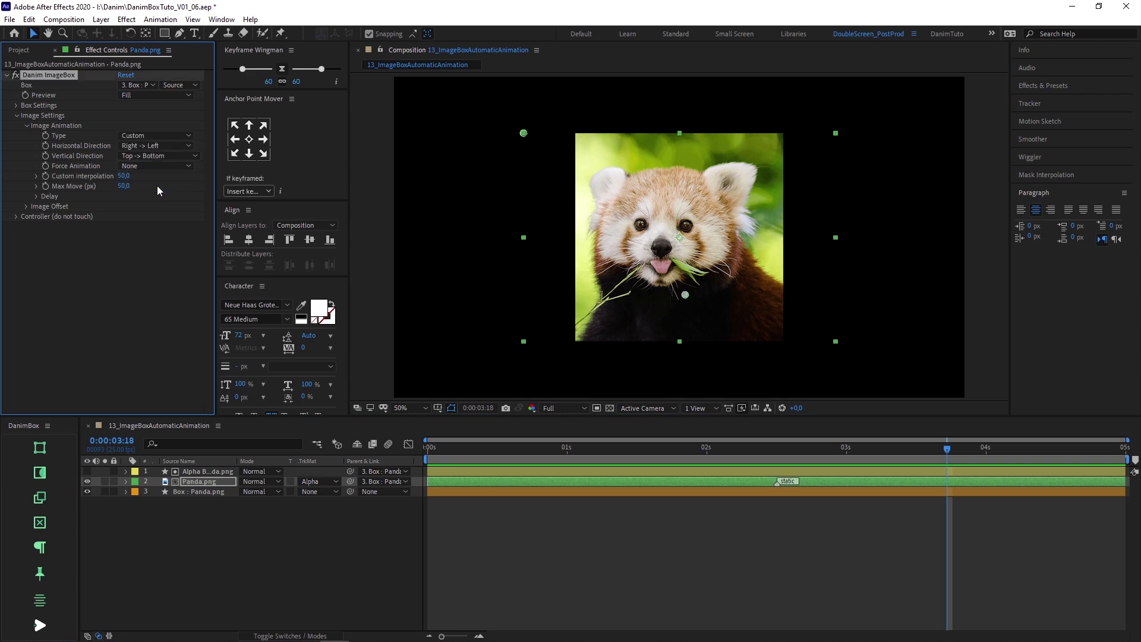
{"action": "left_click", "coordinate": [424, 450]}
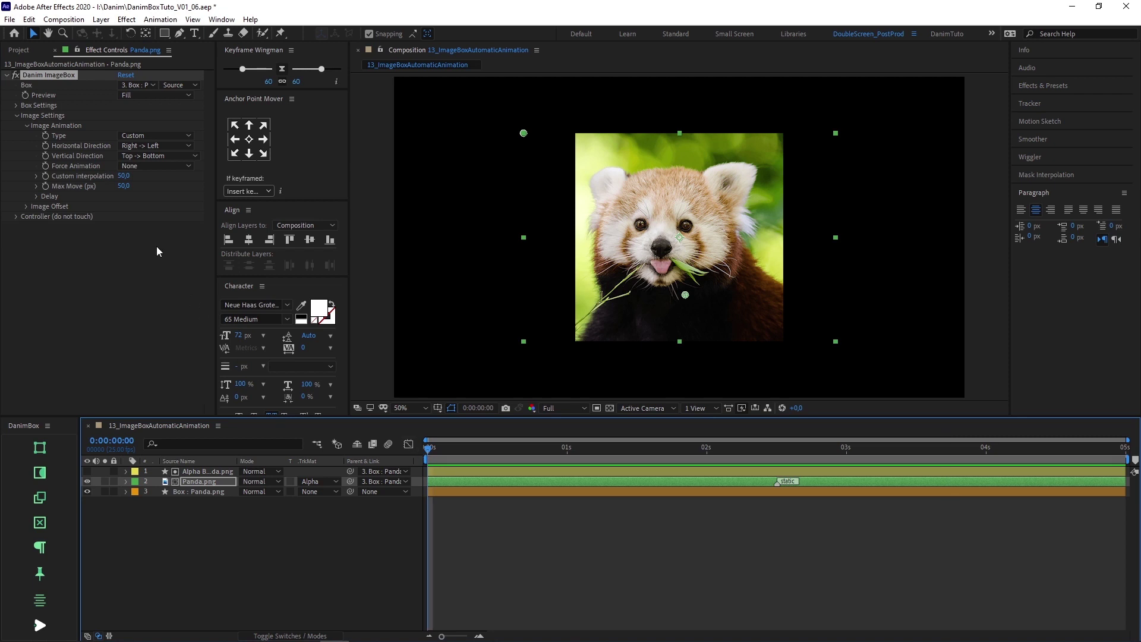
Keyframe Custom interpolation at 0 on the first frame and 100 at 1 second, preview it, and return to the first frame.
{"action": "left_click", "coordinate": [36, 176]}
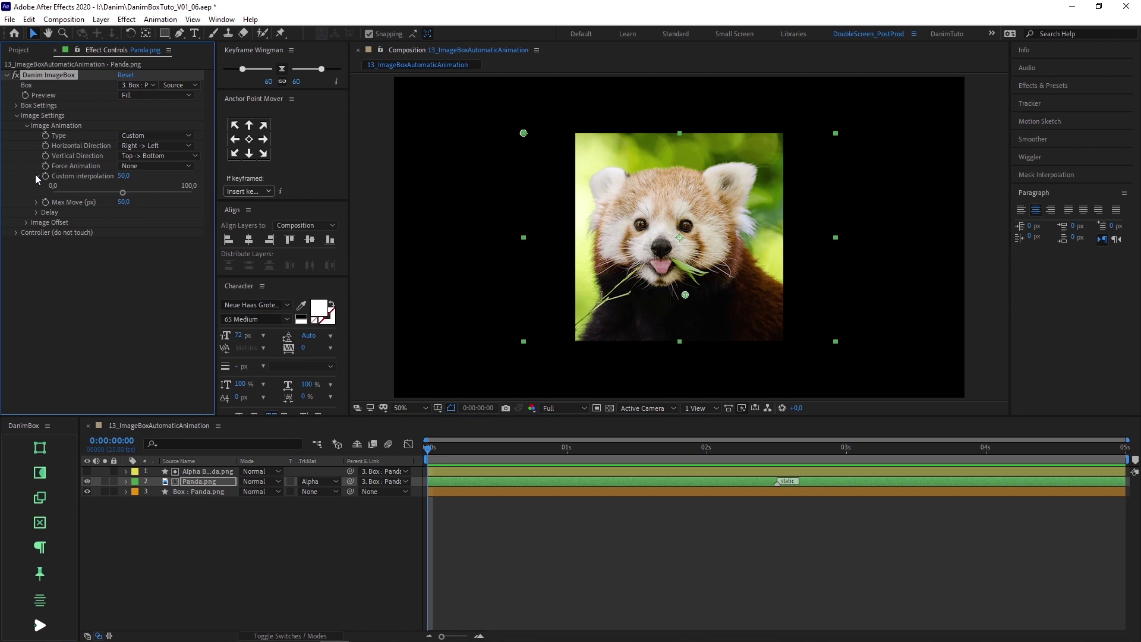
{"action": "left_click_drag", "start_coordinate": [91, 190], "coordinate": [41, 191]}
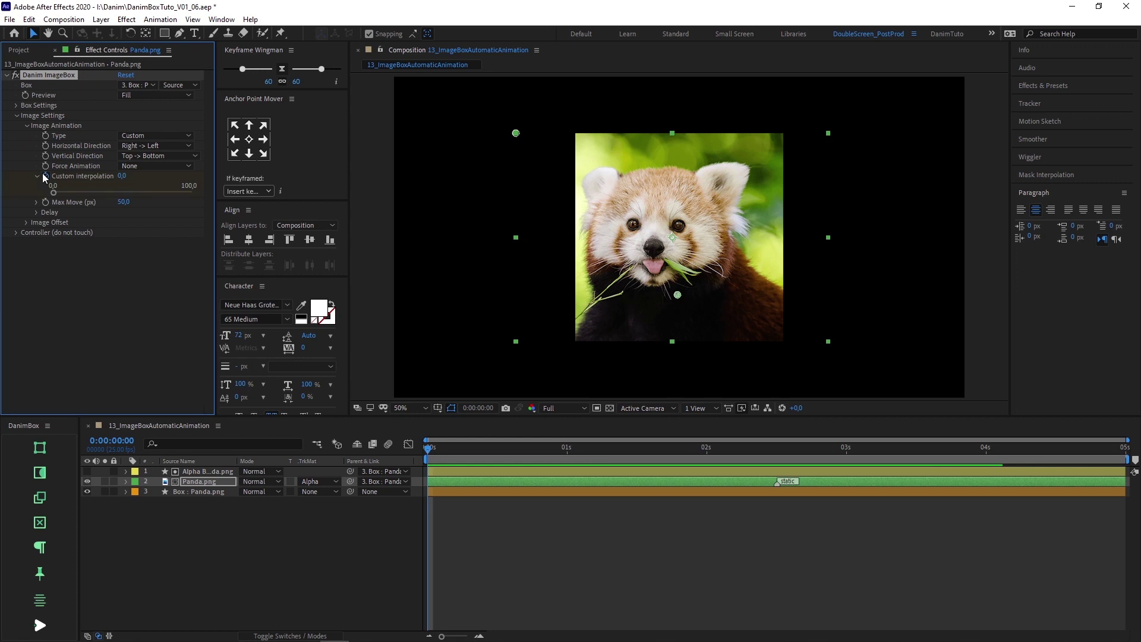
{"action": "left_click_drag", "start_coordinate": [552, 451], "coordinate": [566, 451]}
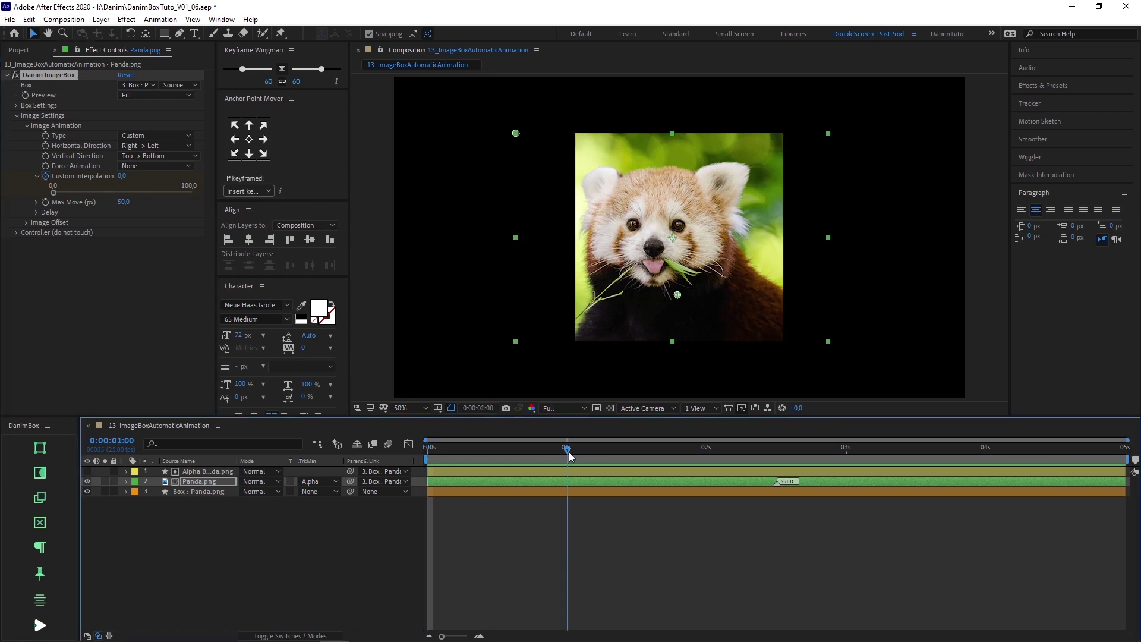
{"action": "left_click_drag", "start_coordinate": [154, 192], "coordinate": [201, 191]}
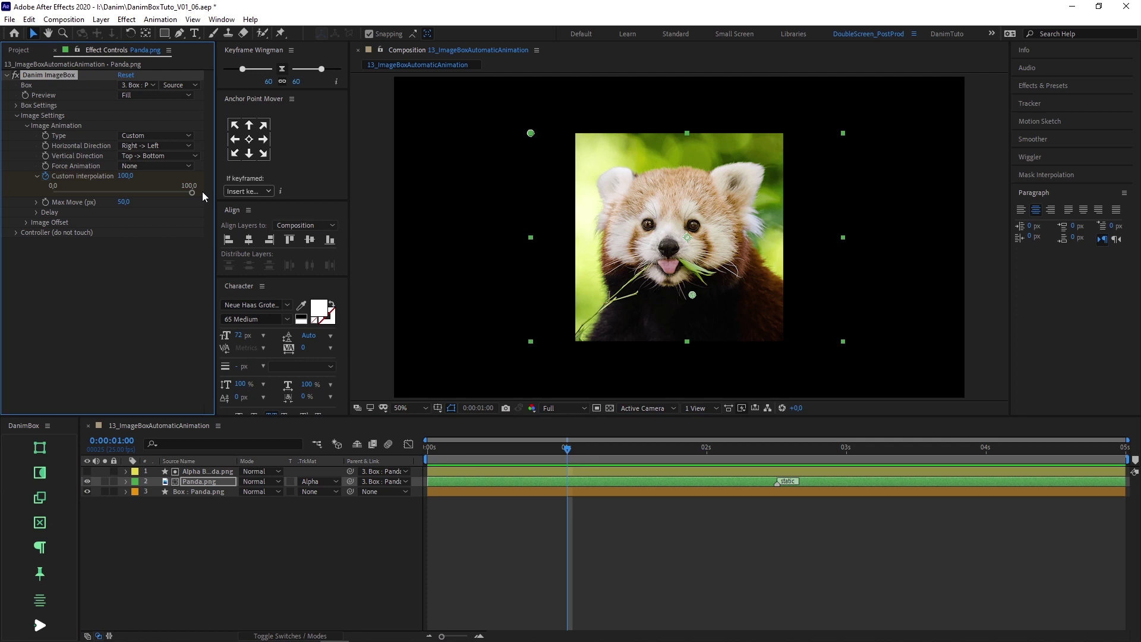
{"action": "key", "text": "u"}
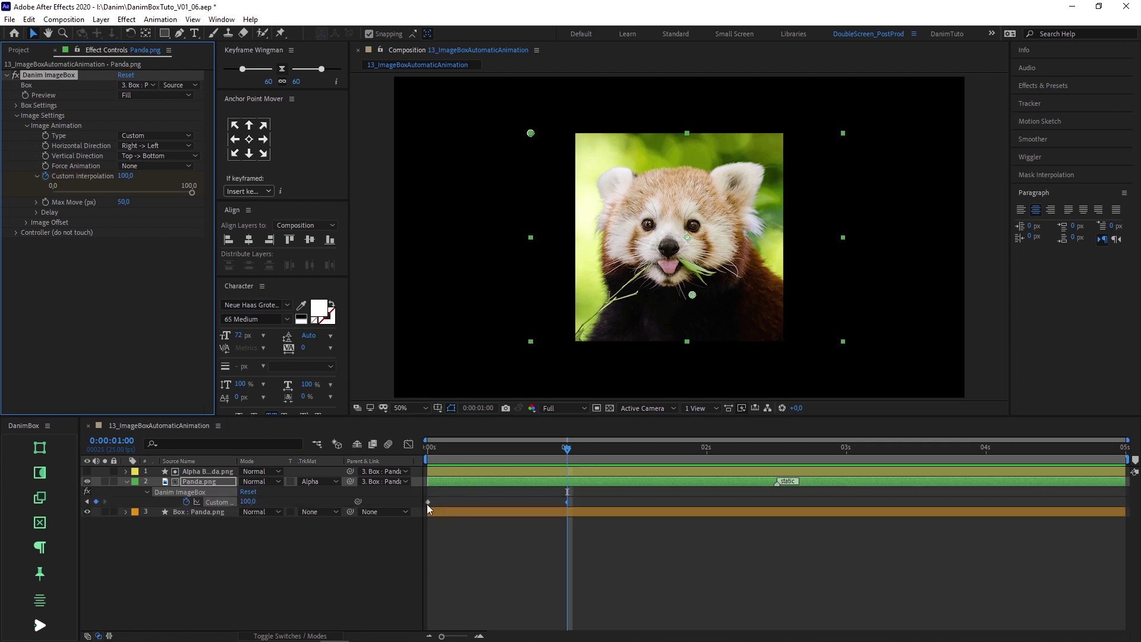
{"action": "key", "text": "space"}
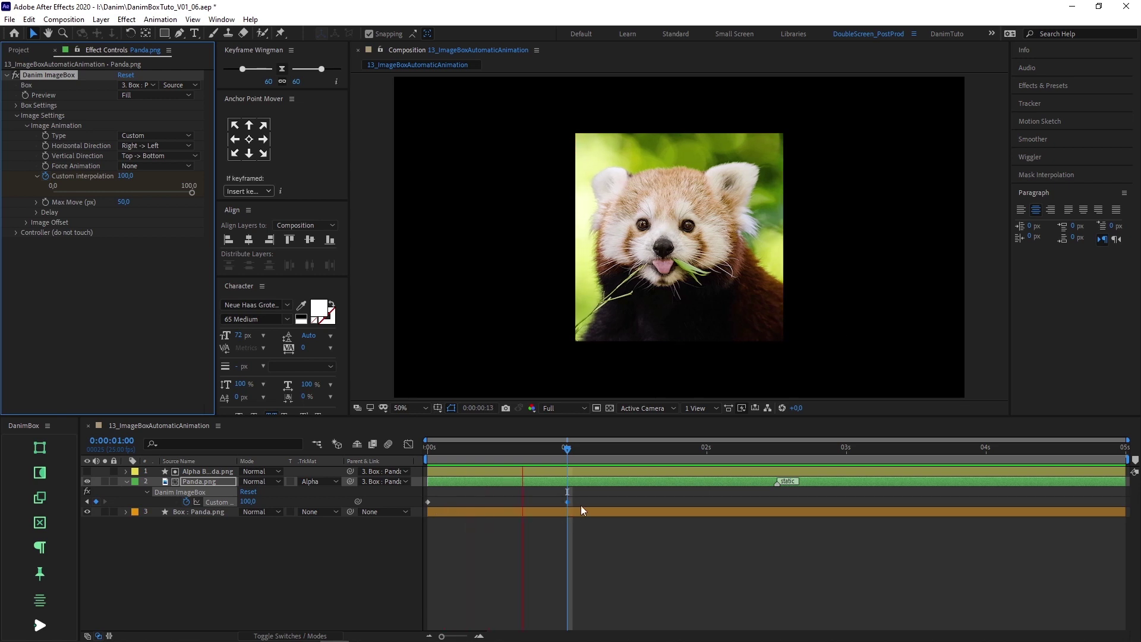
{"action": "key", "text": "space"}
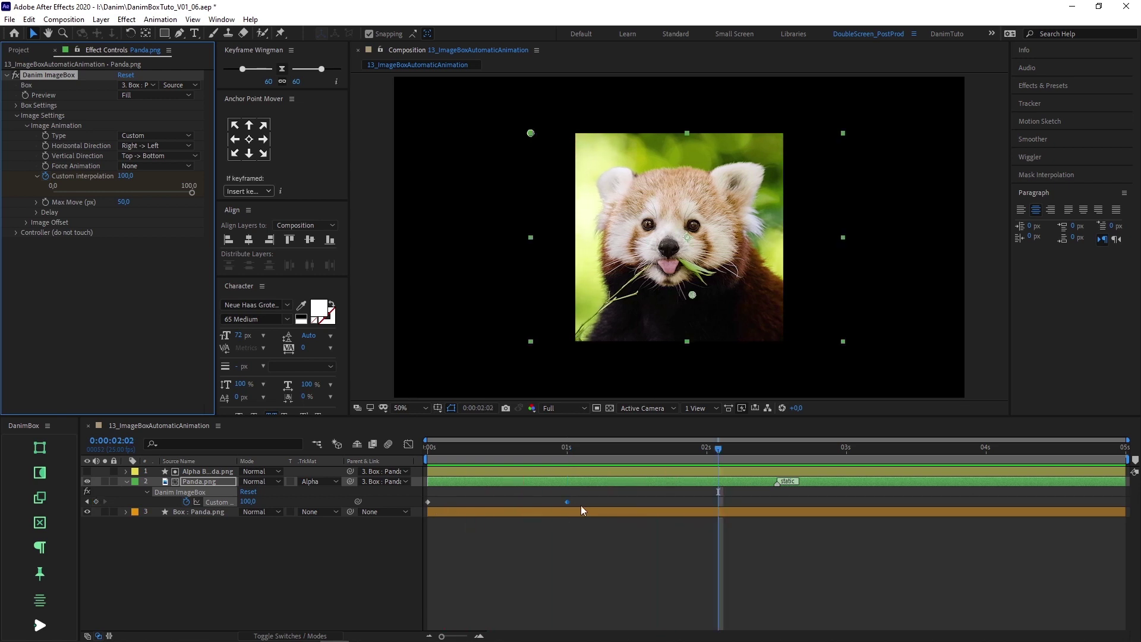
{"action": "key", "text": "Home"}
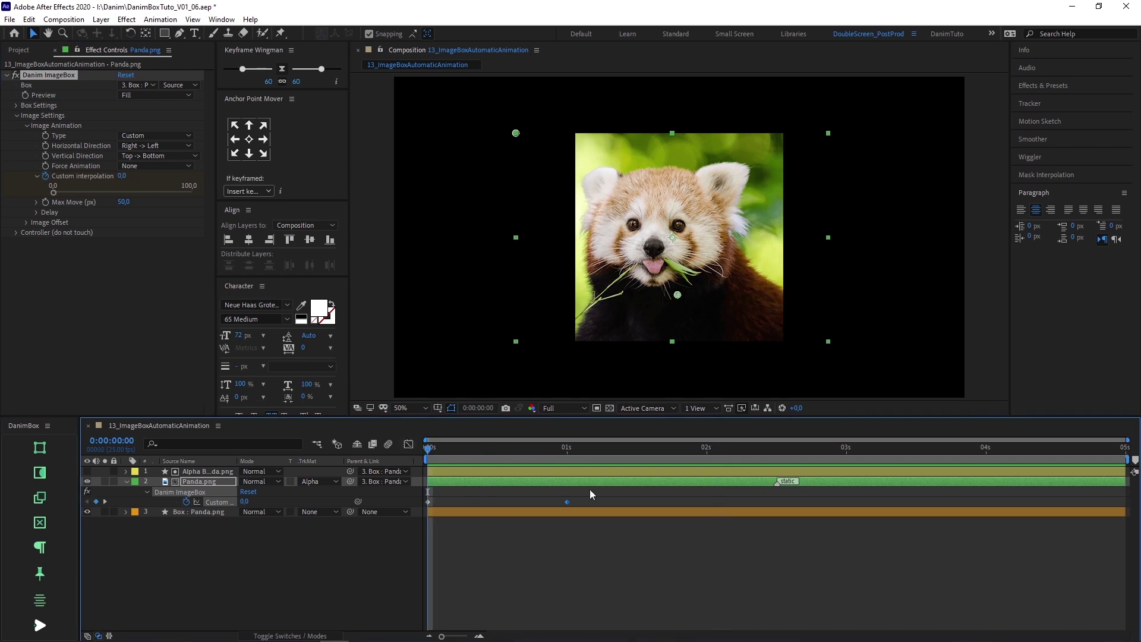
Delete both Custom interpolation keyframes from Panda.png and set Max Move to 0 px.
{"action": "left_click_drag", "start_coordinate": [606, 489], "coordinate": [423, 519]}
{"action": "key", "text": "Delete"}
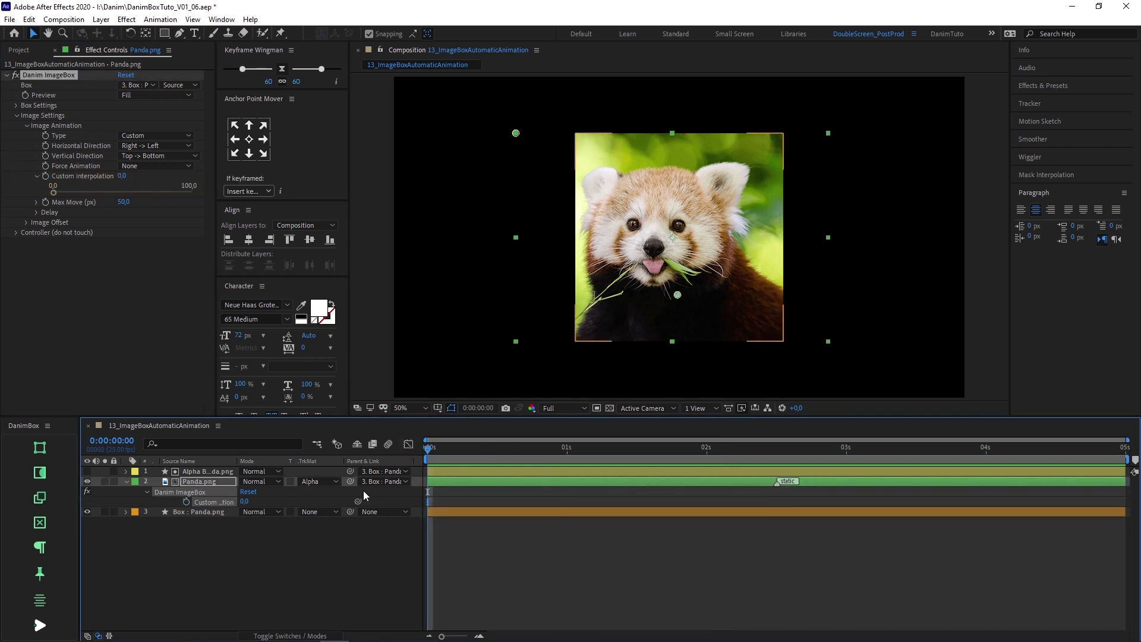
{"action": "left_click", "coordinate": [122, 203]}
{"action": "type", "text": "0"}
{"action": "key", "text": "Return"}
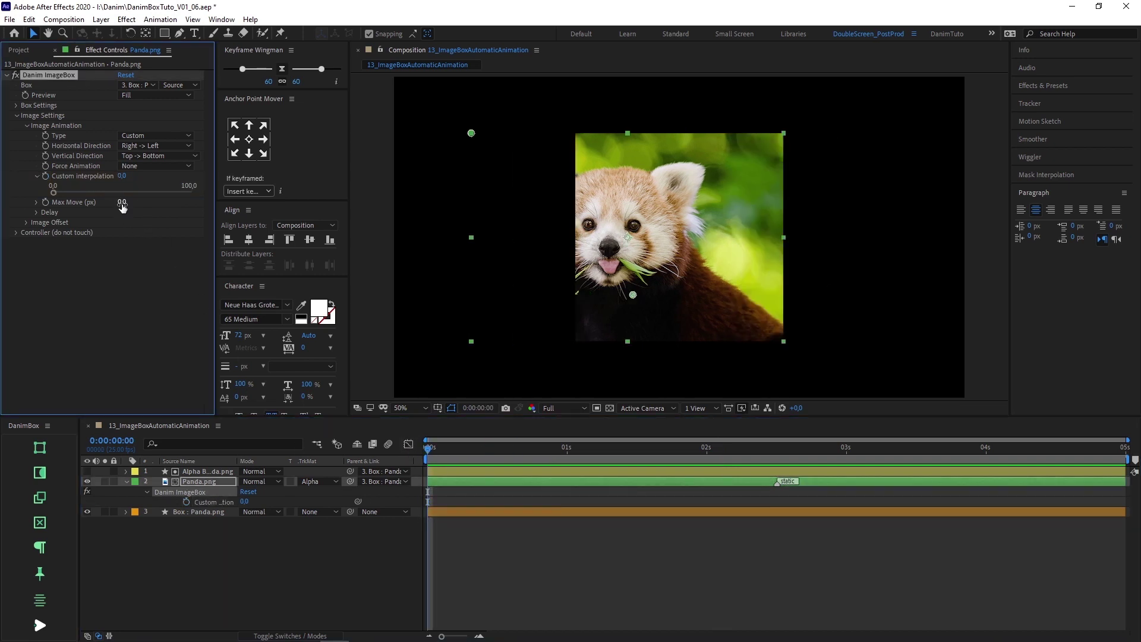
{"action": "left_click", "coordinate": [139, 262]}
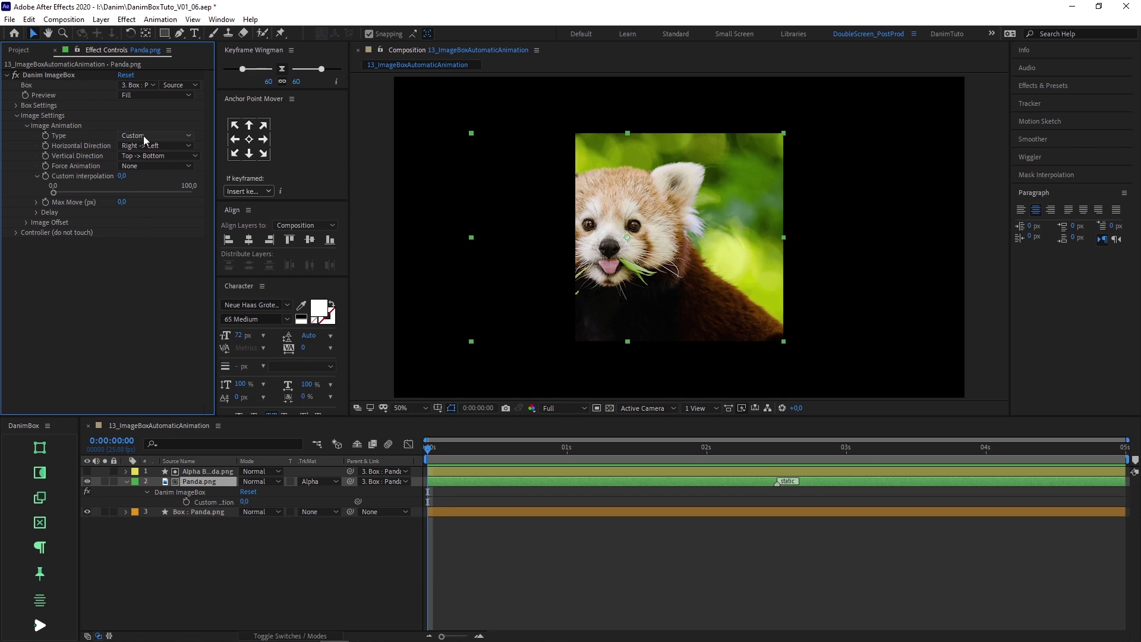
Set the panda image's Max Move to 200 px and place the playhead on the first frame.
{"action": "left_click", "coordinate": [121, 202]}
{"action": "type", "text": "2"}
{"action": "key", "text": "Return"}
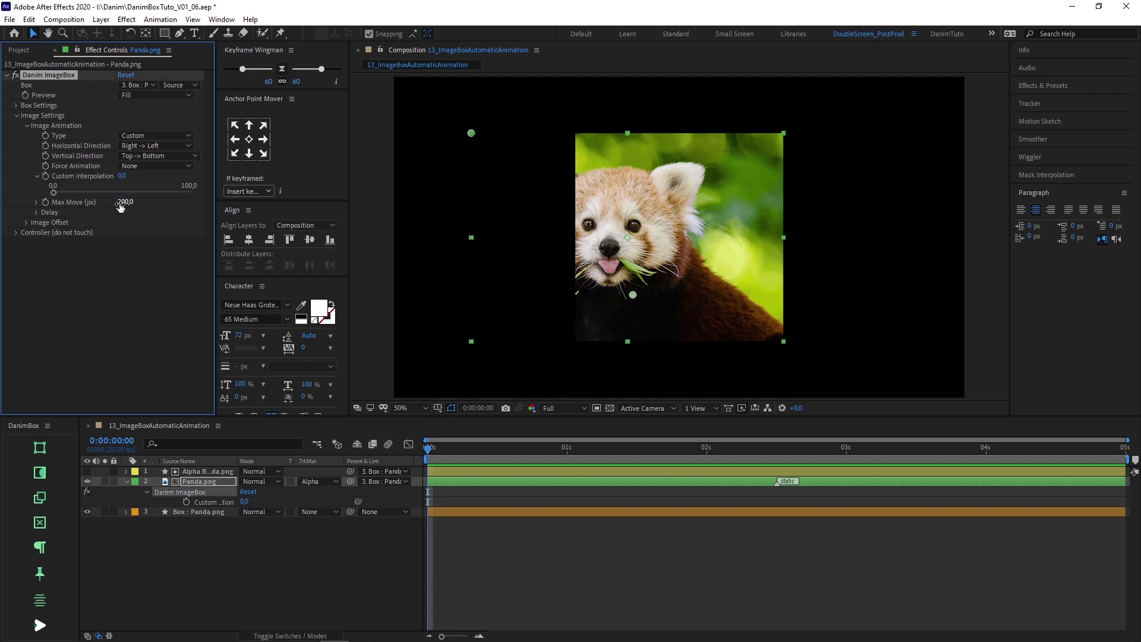
{"action": "left_click", "coordinate": [137, 262]}
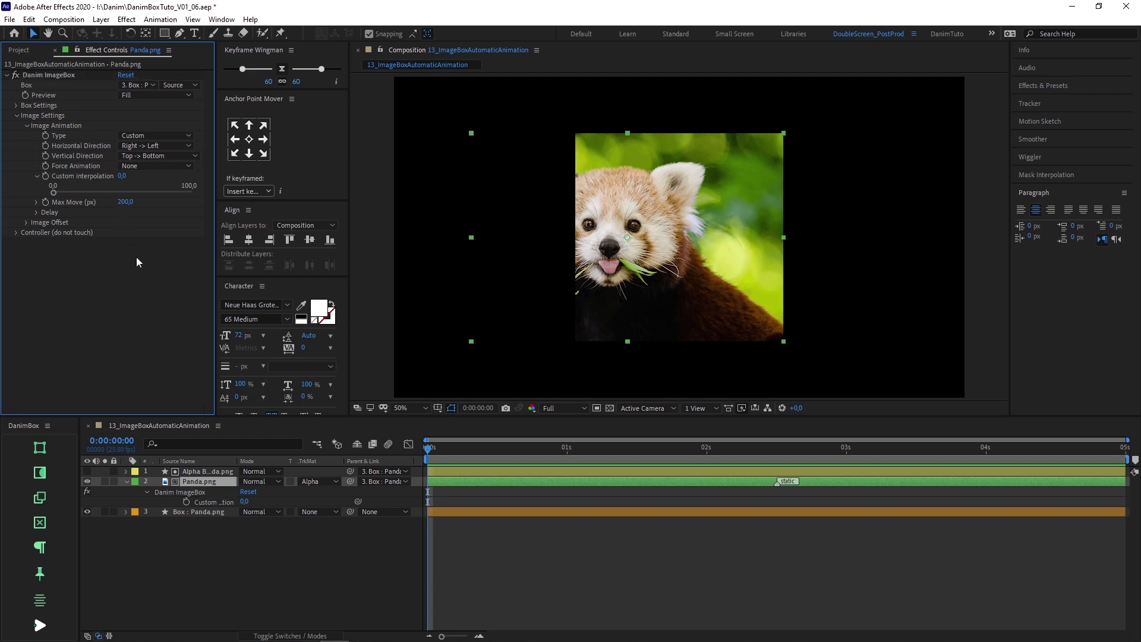
{"action": "left_click", "coordinate": [428, 455]}
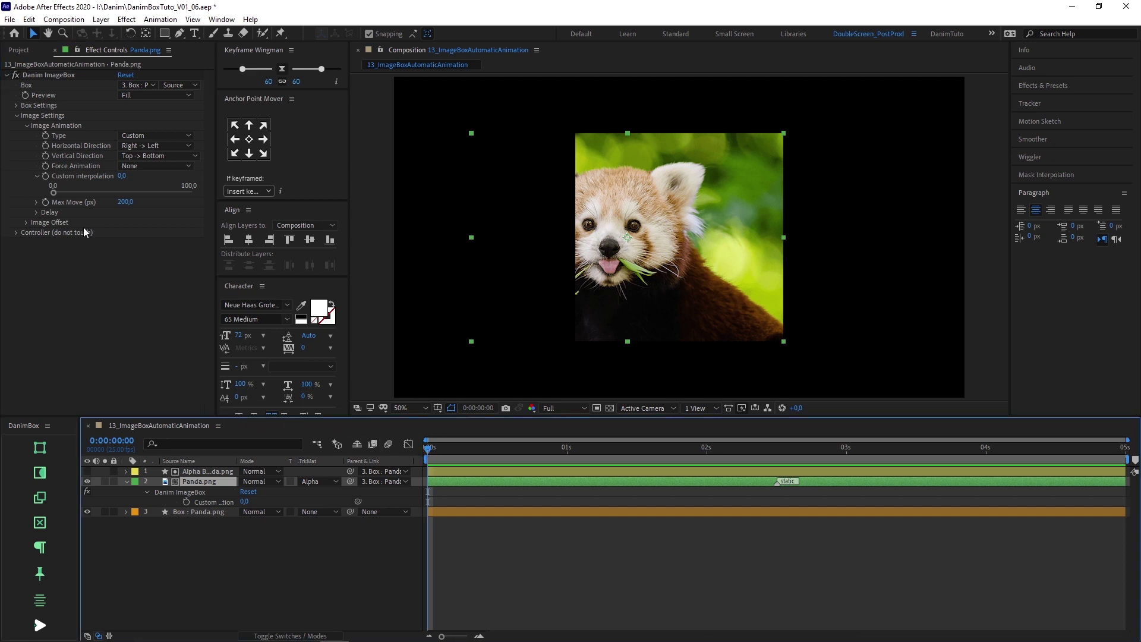
Animate the panda's Custom interpolation again with keyframes of 0 at the first frame and 100 at 1 second.
{"action": "left_click", "coordinate": [51, 191]}
{"action": "left_click", "coordinate": [45, 176]}
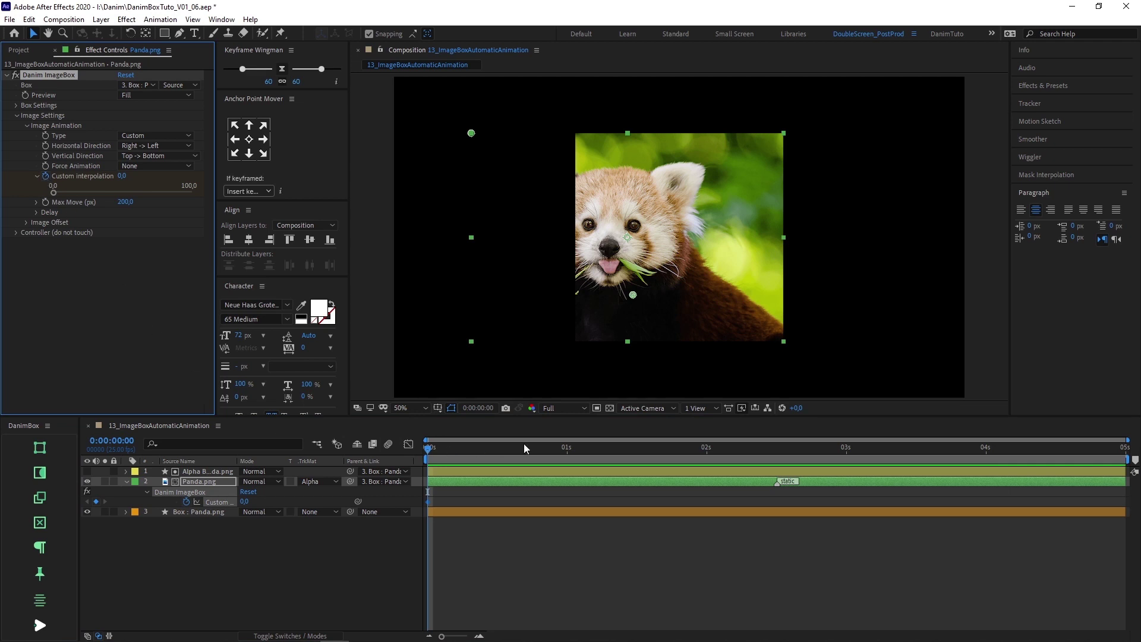
{"action": "left_click", "coordinate": [569, 451]}
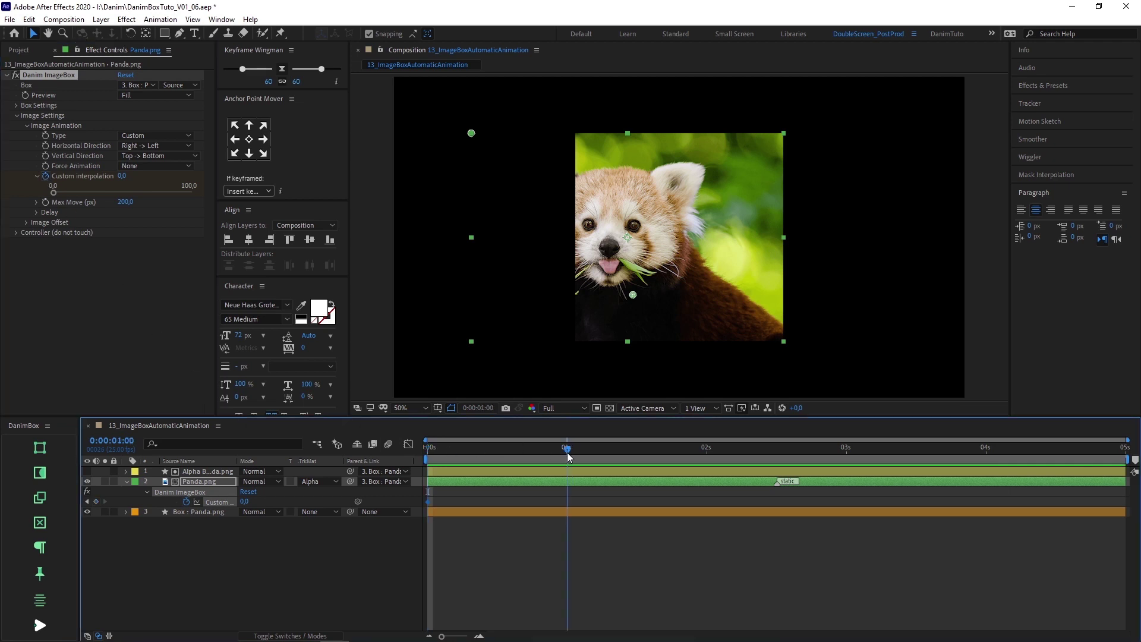
{"action": "left_click", "coordinate": [177, 194]}
{"action": "left_click_drag", "start_coordinate": [177, 194], "coordinate": [192, 193]}
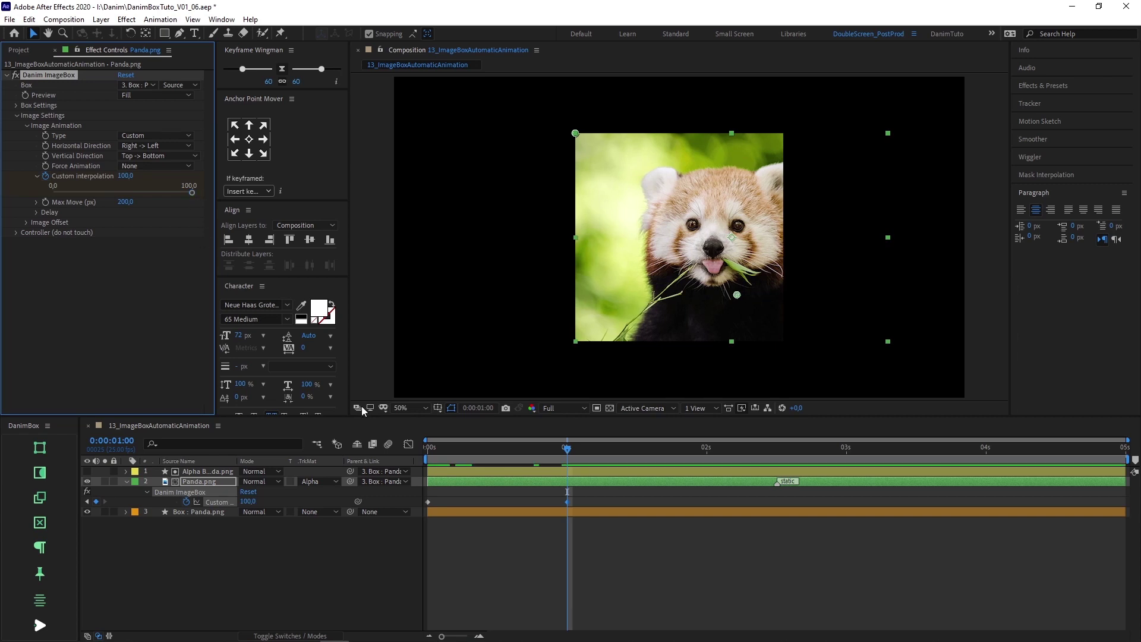
Add a third Custom interpolation keyframe of 0 at 2 seconds, and preview the panda animation with all three keyframes eased.
{"action": "left_click", "coordinate": [707, 453]}
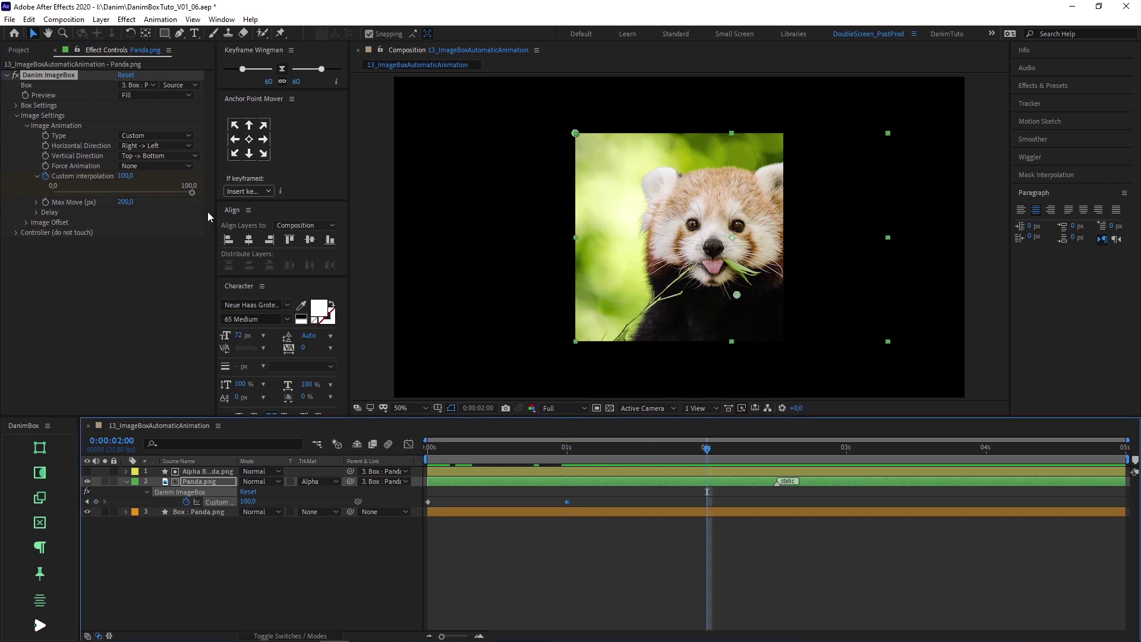
{"action": "left_click_drag", "start_coordinate": [192, 193], "coordinate": [53, 194]}
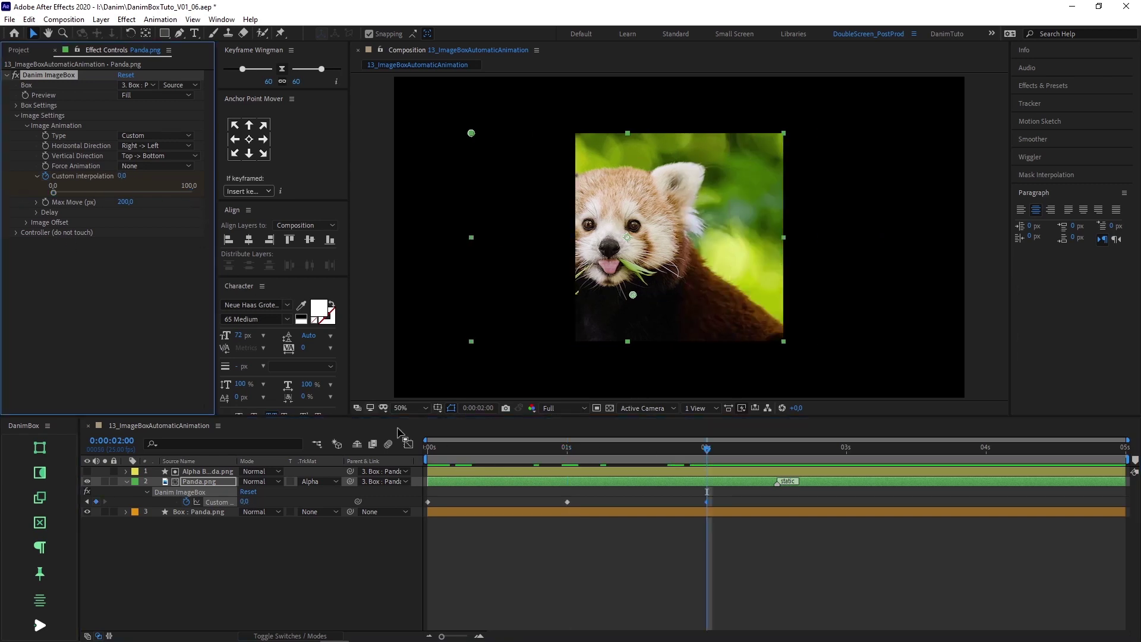
{"action": "left_click_drag", "start_coordinate": [711, 491], "coordinate": [415, 521]}
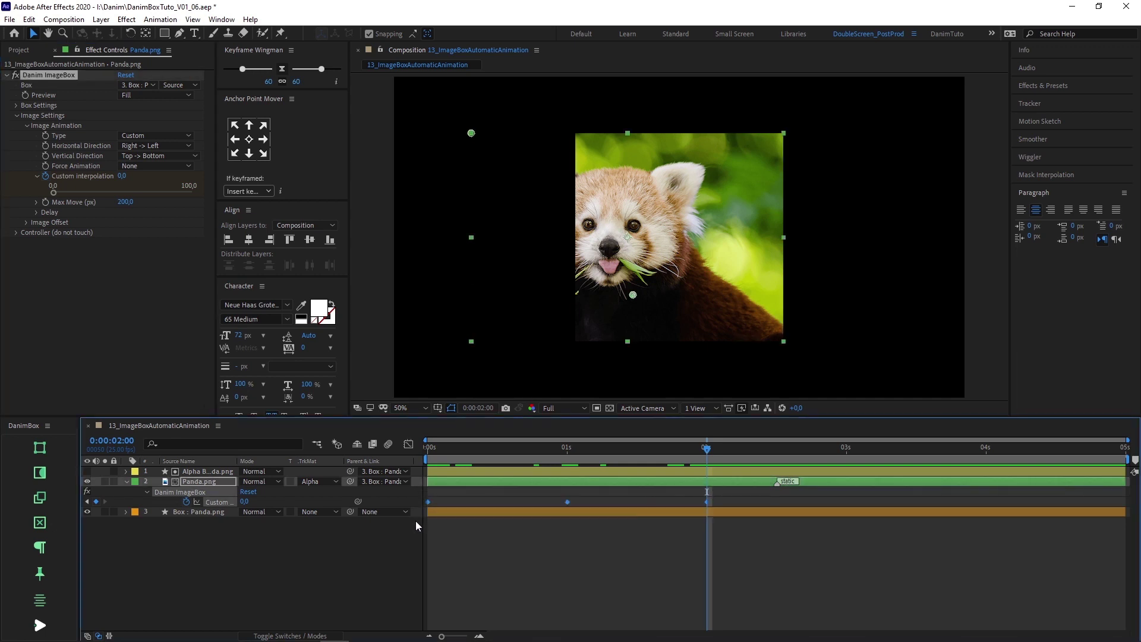
{"action": "left_click", "coordinate": [282, 72]}
{"action": "key", "text": "space"}
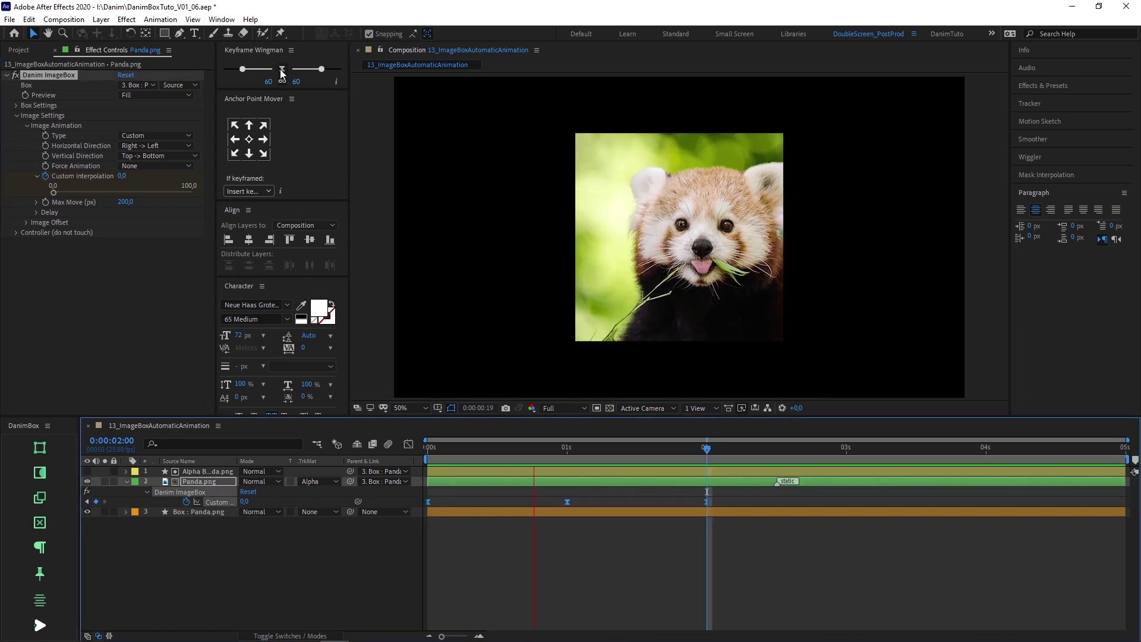
{"action": "key", "text": "space"}
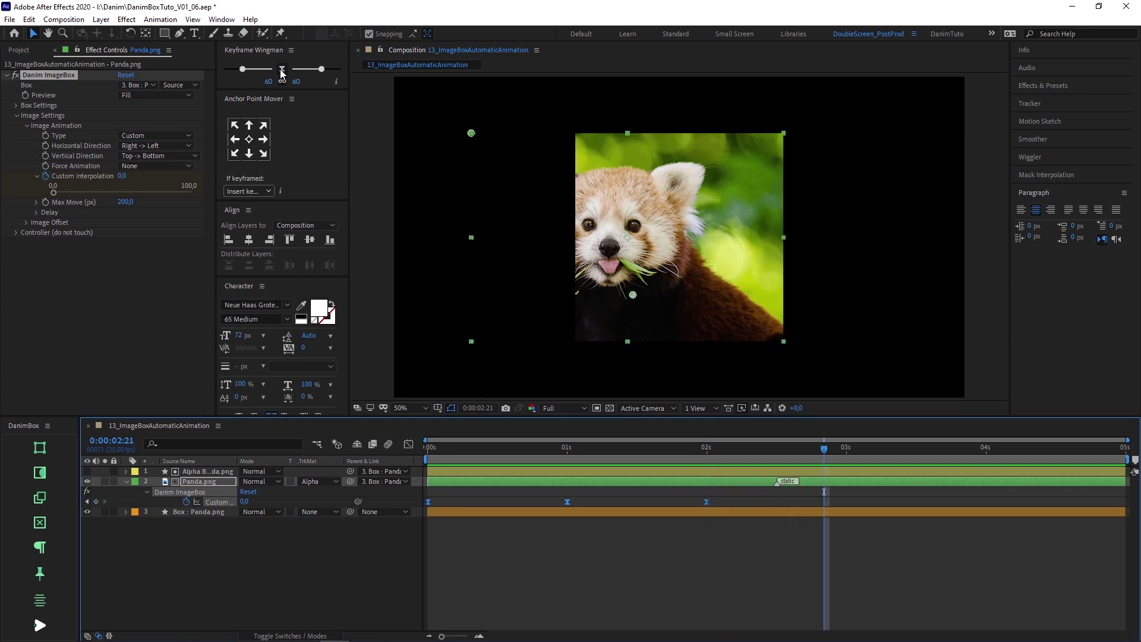
Replace the Panda.png layer's source with Deer.jpg from the Assets folder and preview the animation.
{"action": "left_click", "coordinate": [23, 51]}
{"action": "left_click", "coordinate": [49, 179]}
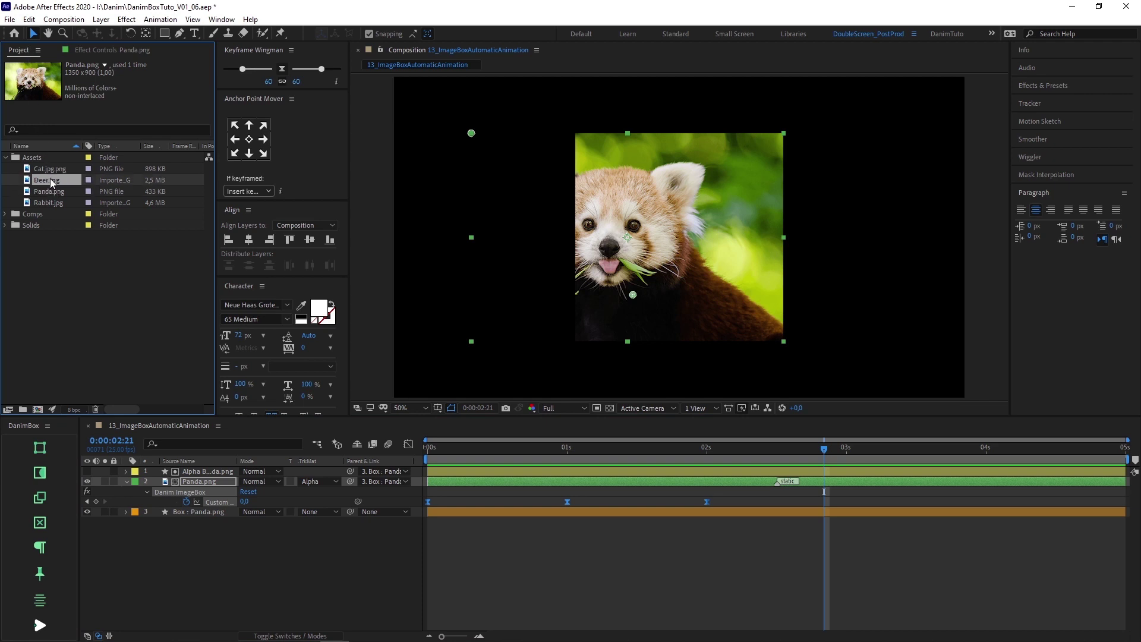
{"action": "key", "text": "ctrl+alt+slash"}
{"action": "key", "text": "space"}
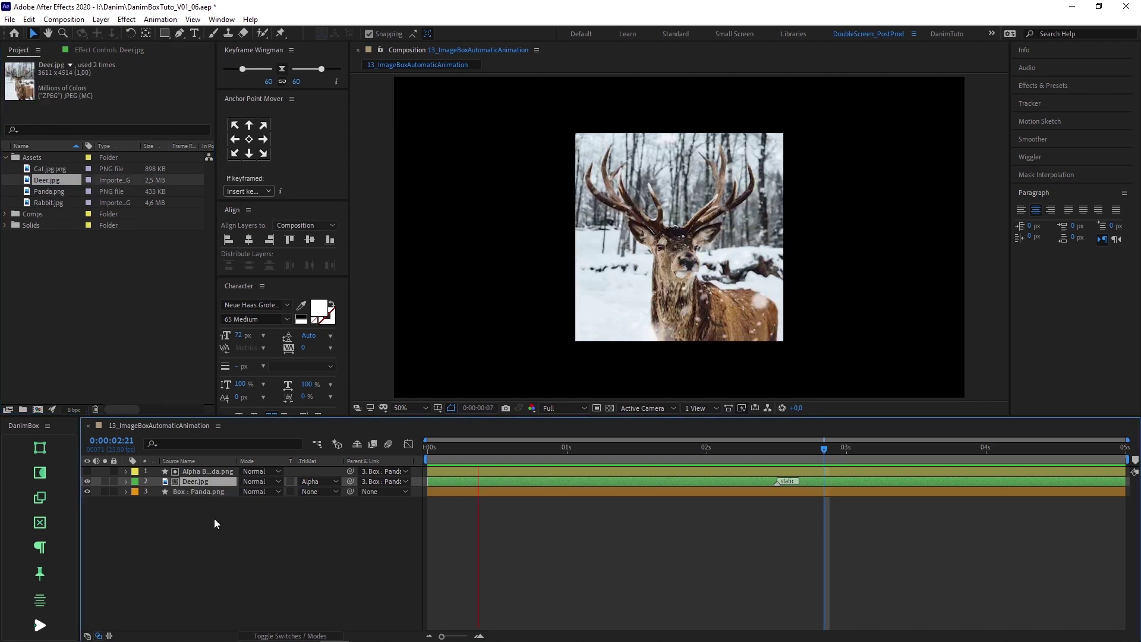
{"action": "key", "text": "space"}
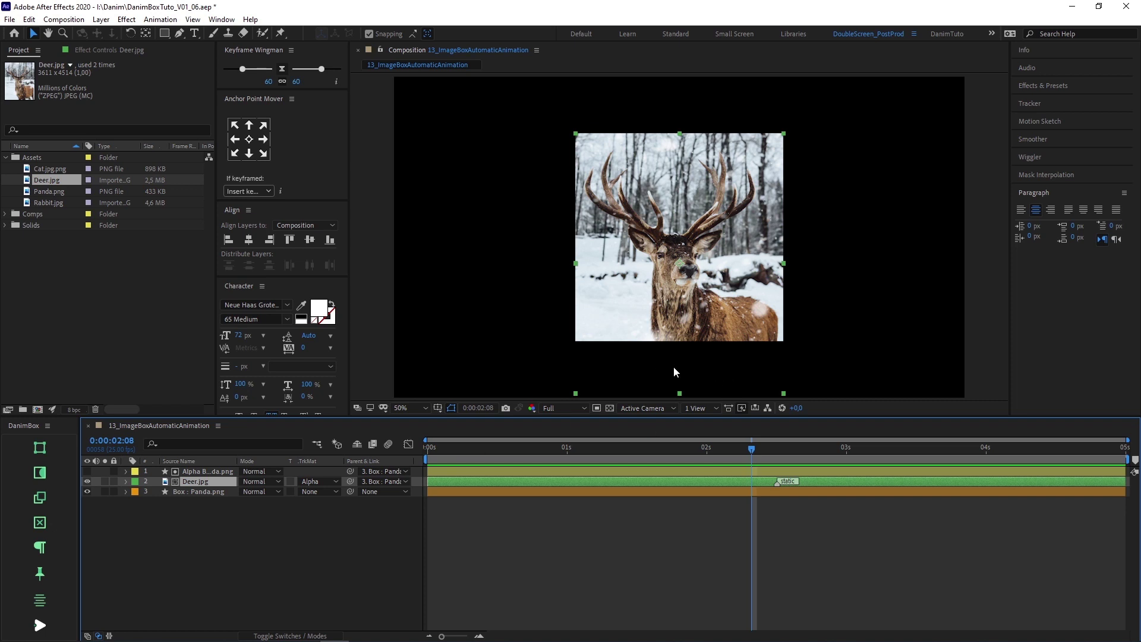
Force the deer image's animation to Horizontal, keep its Horizontal Direction at Right -> Left, and preview it.
{"action": "key", "text": "F3"}
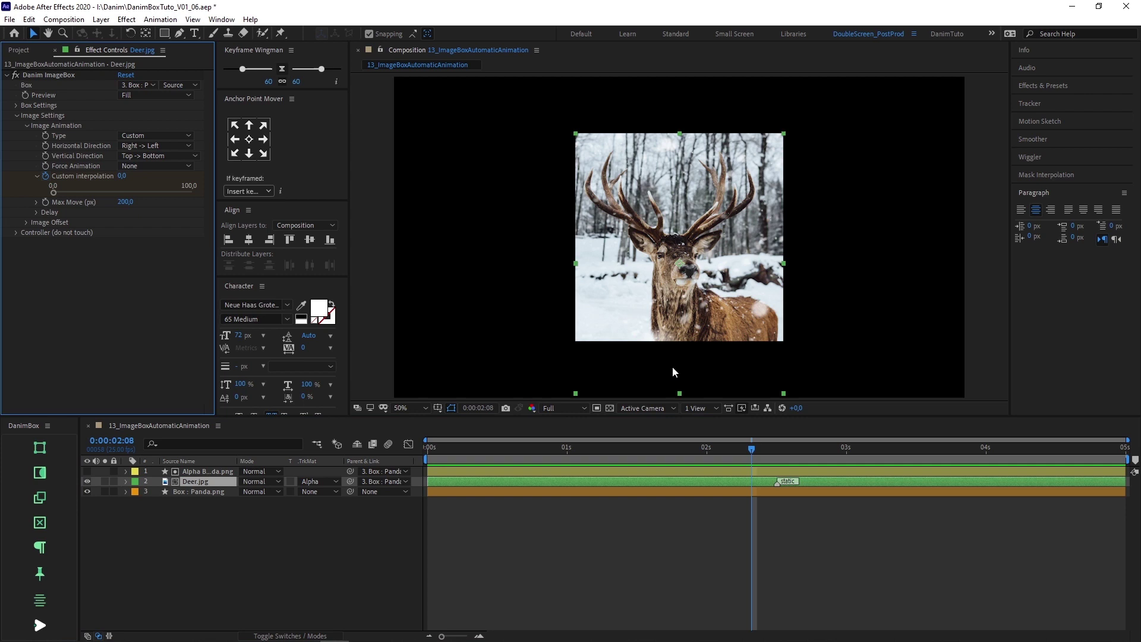
{"action": "left_click", "coordinate": [188, 166]}
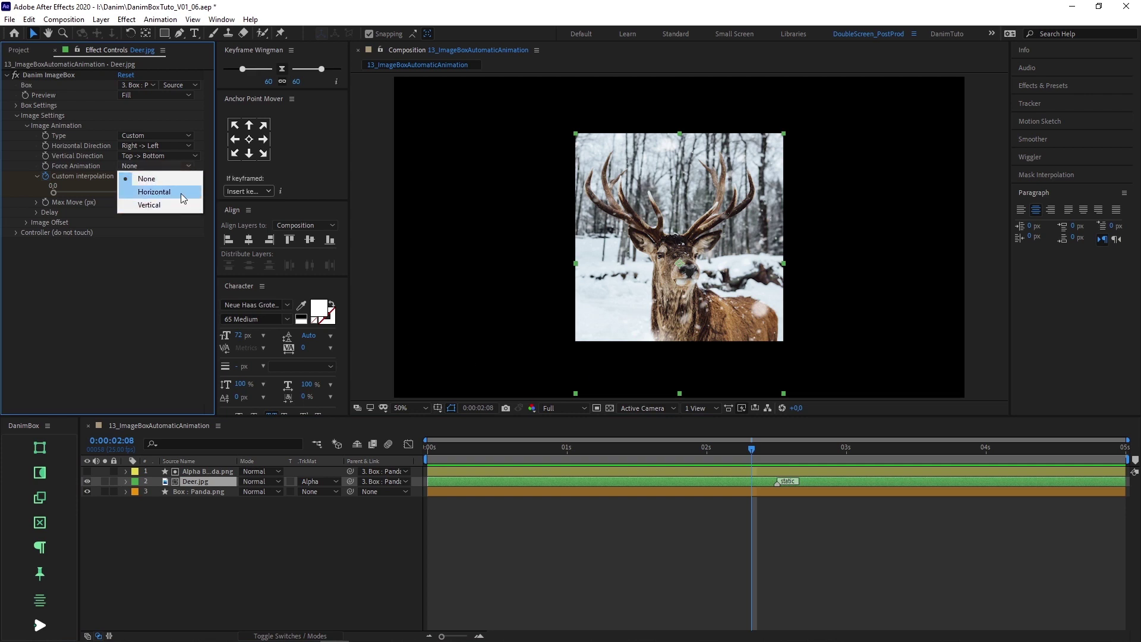
{"action": "left_click", "coordinate": [181, 194]}
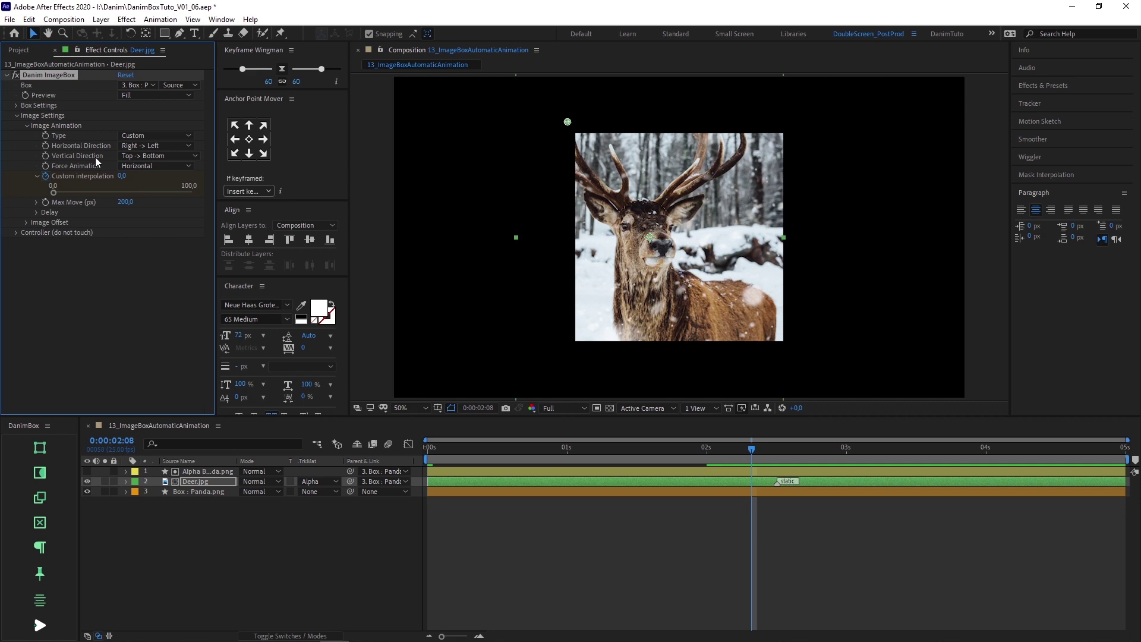
{"action": "left_click", "coordinate": [146, 146]}
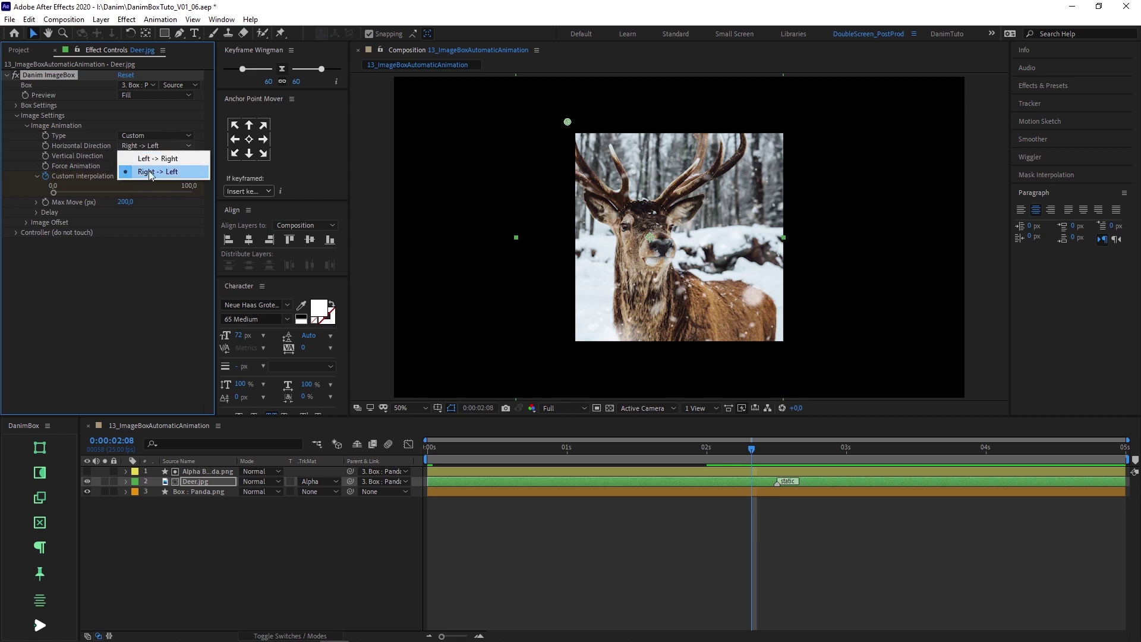
{"action": "left_click", "coordinate": [152, 175]}
{"action": "key", "text": "space"}
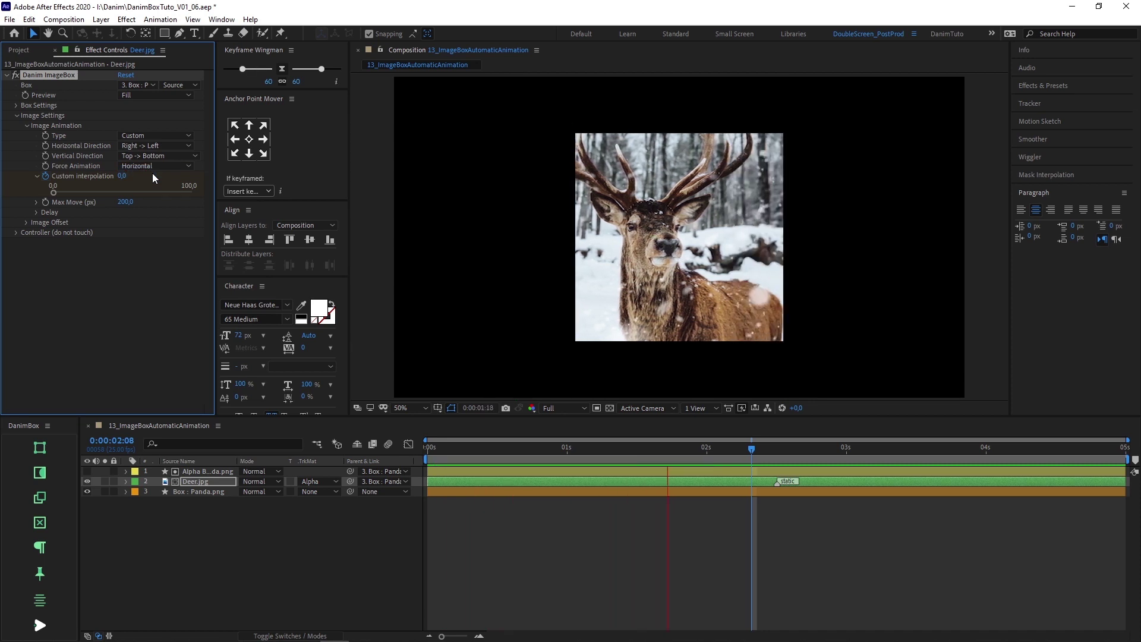
{"action": "key", "text": "space"}
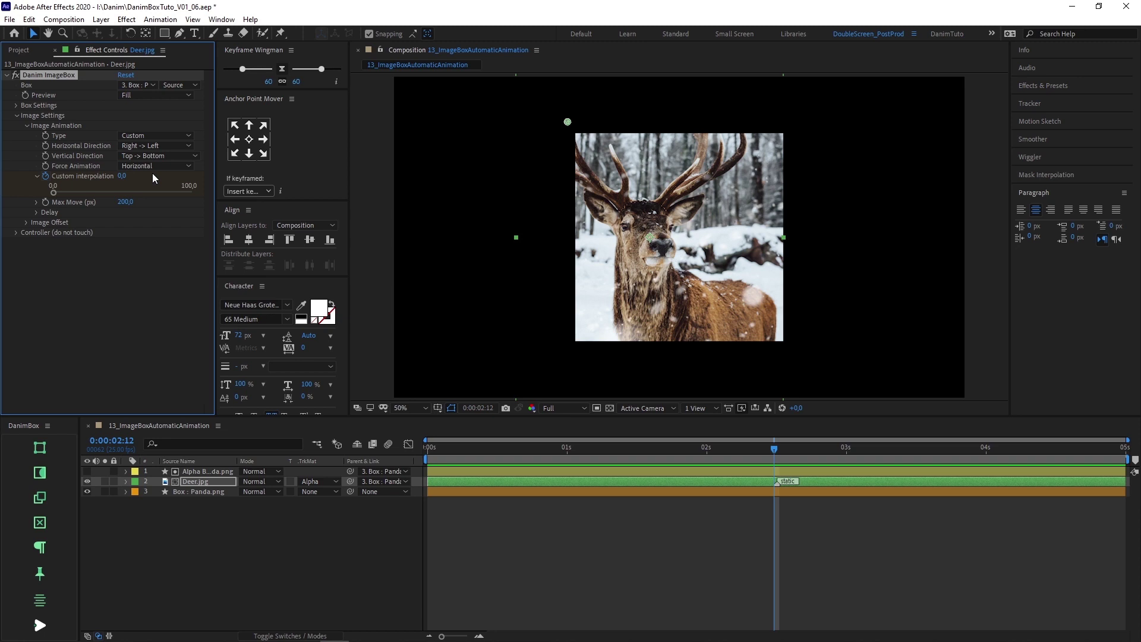
Step the playhead back to 0:00:02:07 and show the Scale property of the Box : Panda.png layer.
{"action": "key", "text": "Page_Up"}
{"action": "key", "text": "Page_Up"}
{"action": "key", "text": "Page_Up"}
{"action": "key", "text": "Page_Up"}
{"action": "key", "text": "Page_Up"}
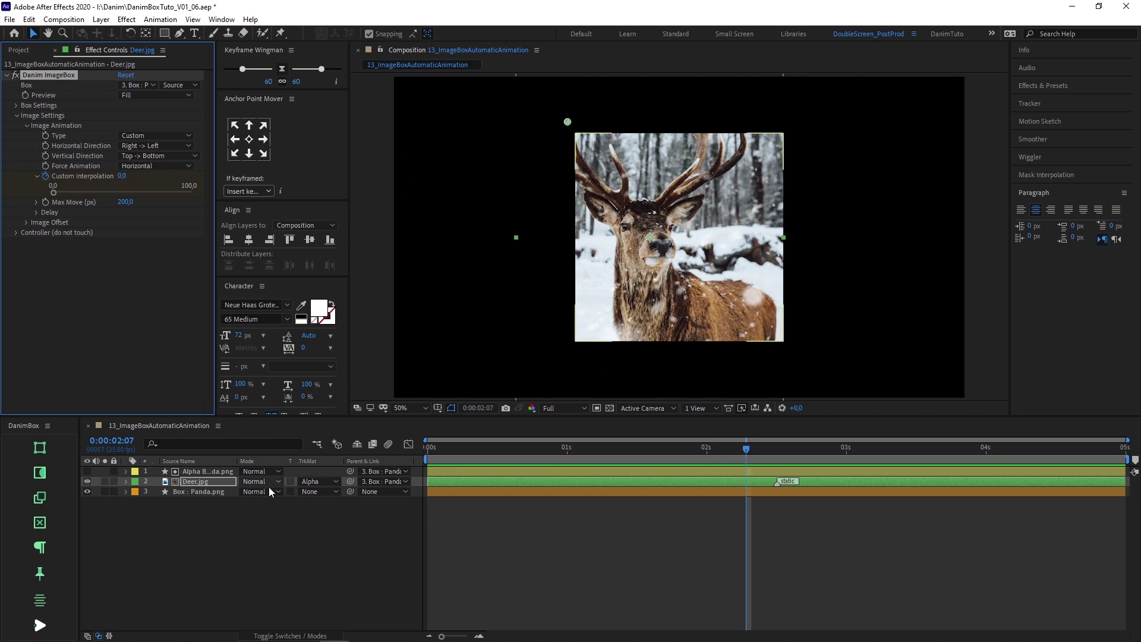
{"action": "left_click", "coordinate": [220, 492]}
{"action": "key", "text": "s"}
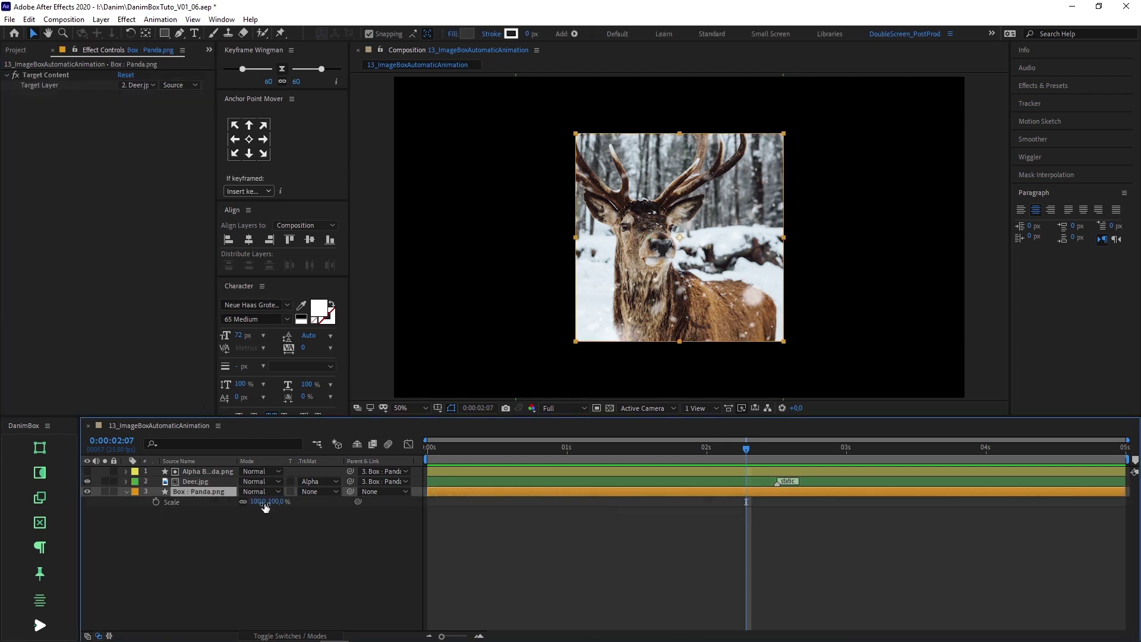
Give Deer.jpg's Box Size the expressions thisComp.width for Width and thisComp.height for Height.
{"action": "left_click", "coordinate": [220, 480]}
{"action": "left_click", "coordinate": [16, 105]}
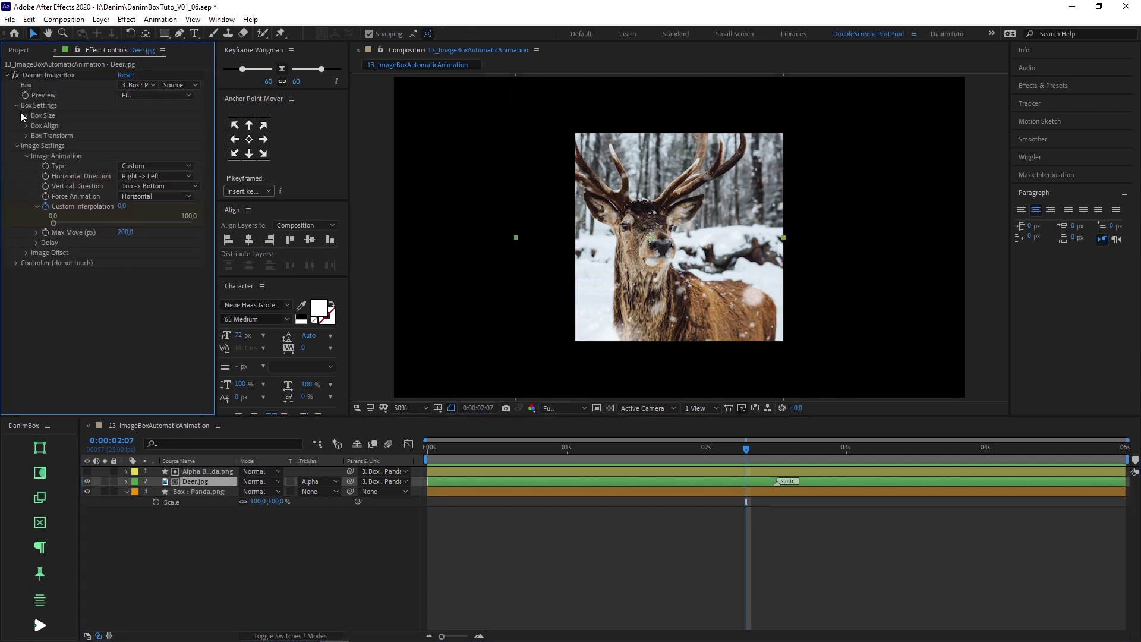
{"action": "left_click", "coordinate": [27, 115]}
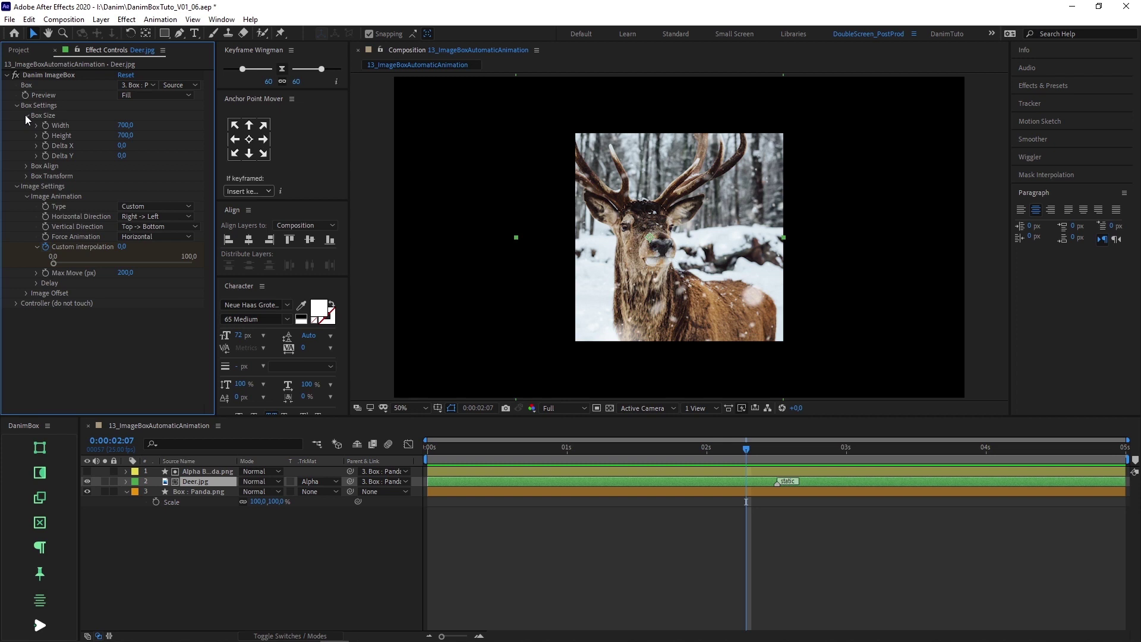
{"action": "left_click", "coordinate": [45, 124], "text": "alt"}
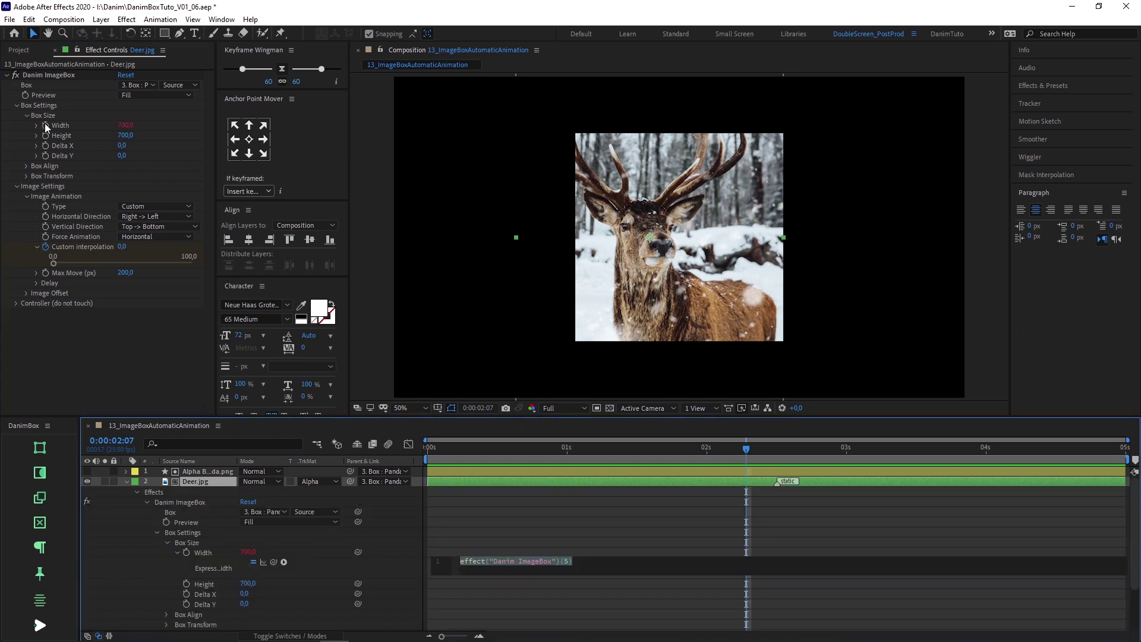
{"action": "type", "text": "thisComp.width"}
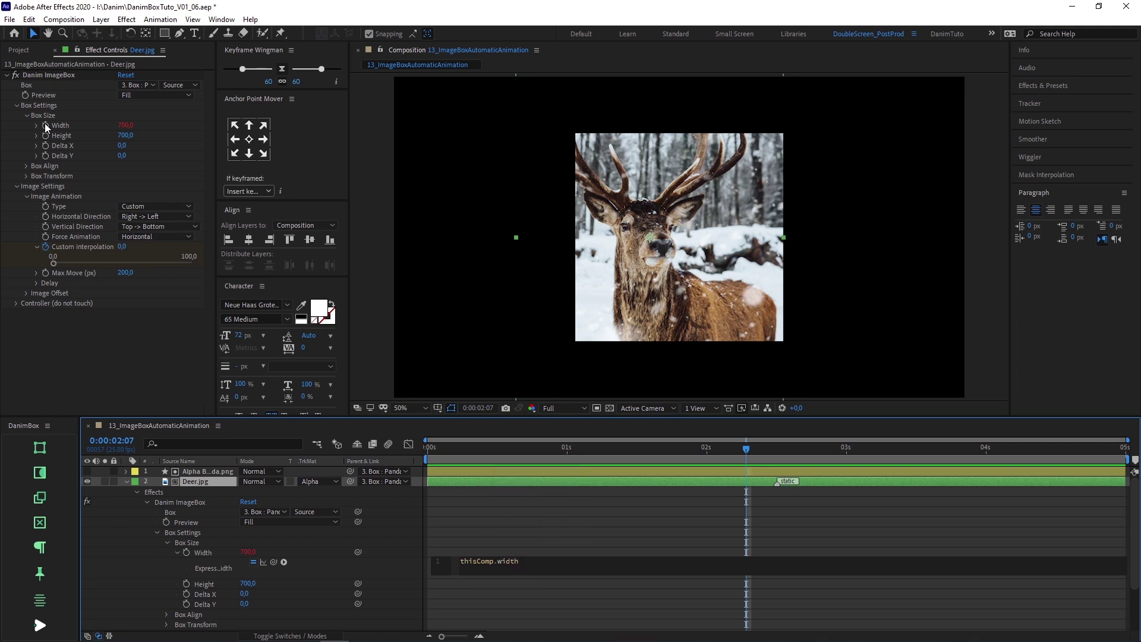
{"action": "key", "text": "KP_Enter"}
{"action": "left_click", "coordinate": [48, 134], "text": "alt"}
{"action": "type", "text": "thisComp.height"}
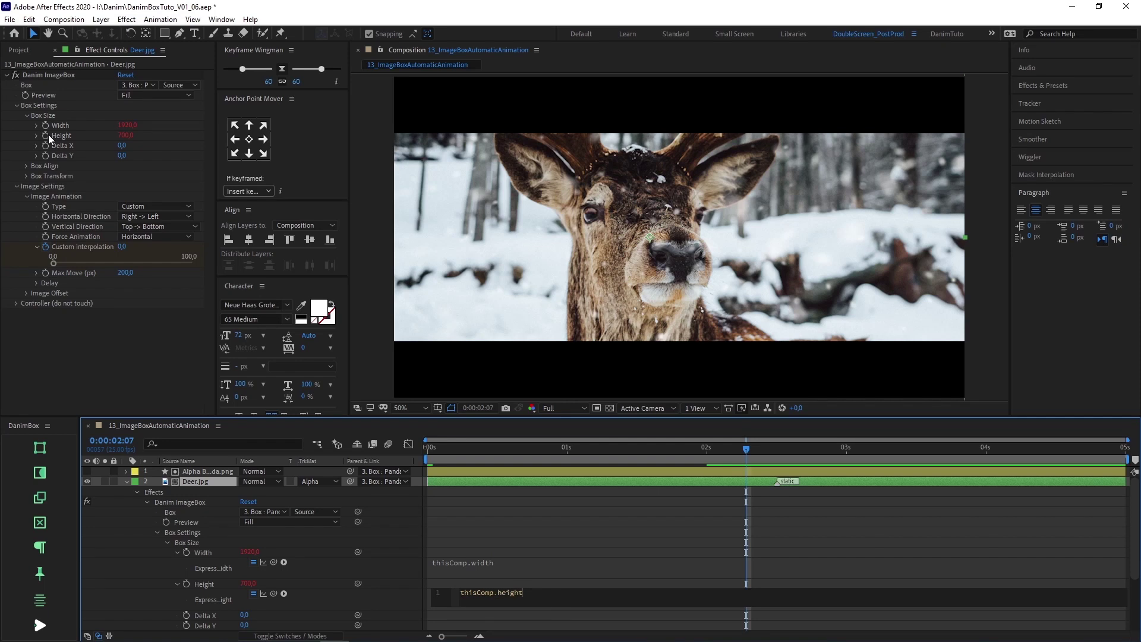
{"action": "key", "text": "KP_Enter"}
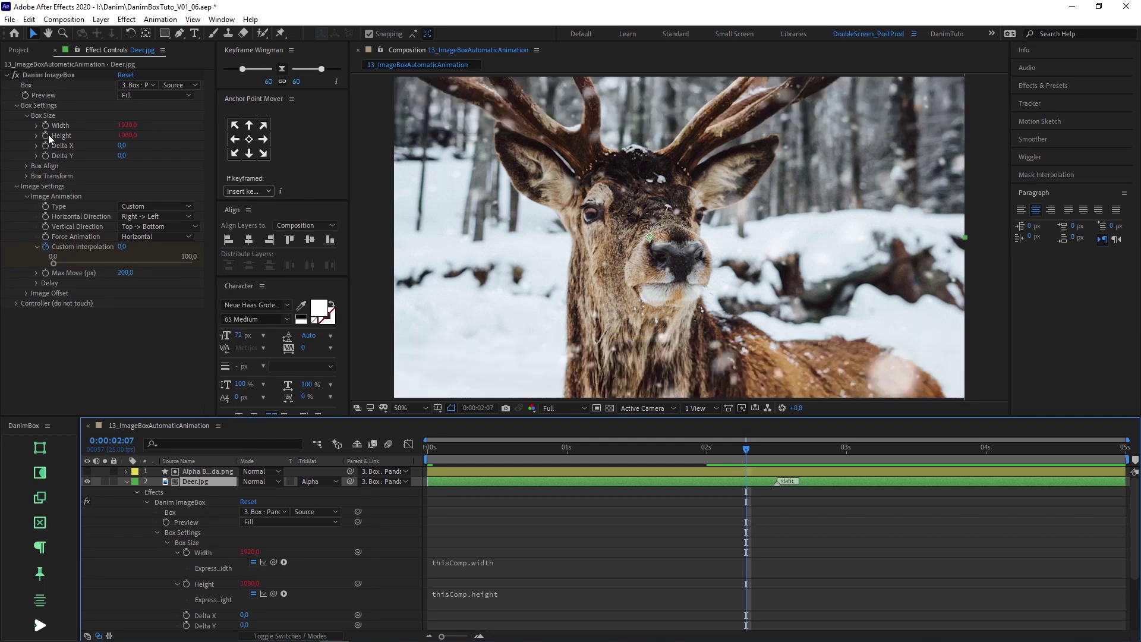
Centre the Box : Panda.png layer with the Position expression [thisComp.width/2, thisComp.height/2].
{"action": "left_click", "coordinate": [127, 481]}
{"action": "left_click", "coordinate": [178, 492]}
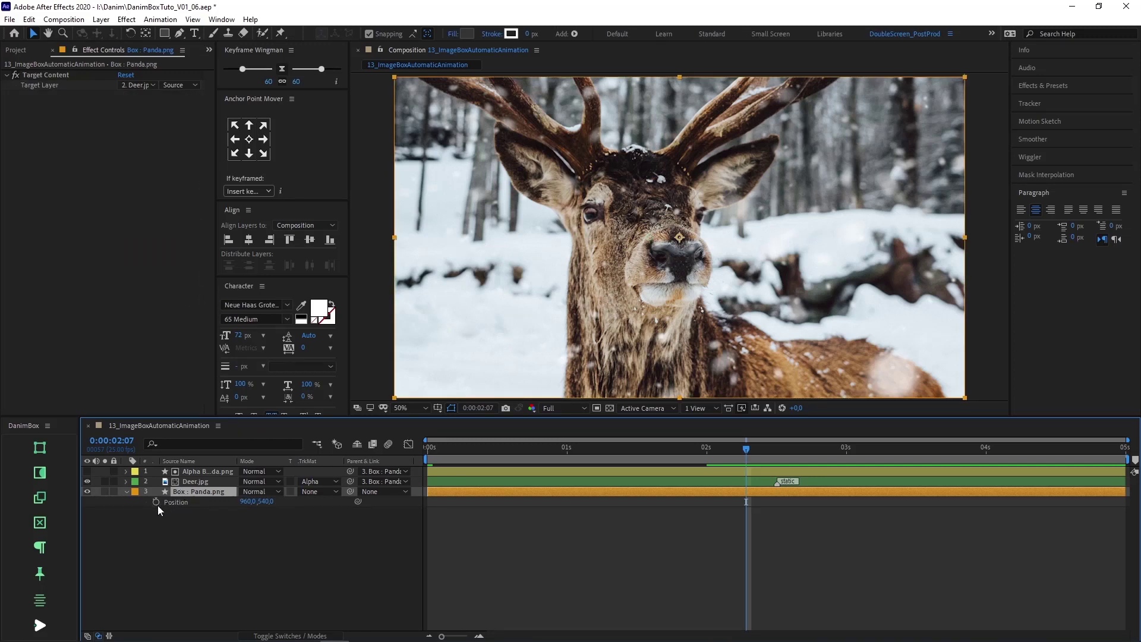
{"action": "left_click", "coordinate": [158, 505], "text": "alt"}
{"action": "type", "text": "[thisComp.width"}
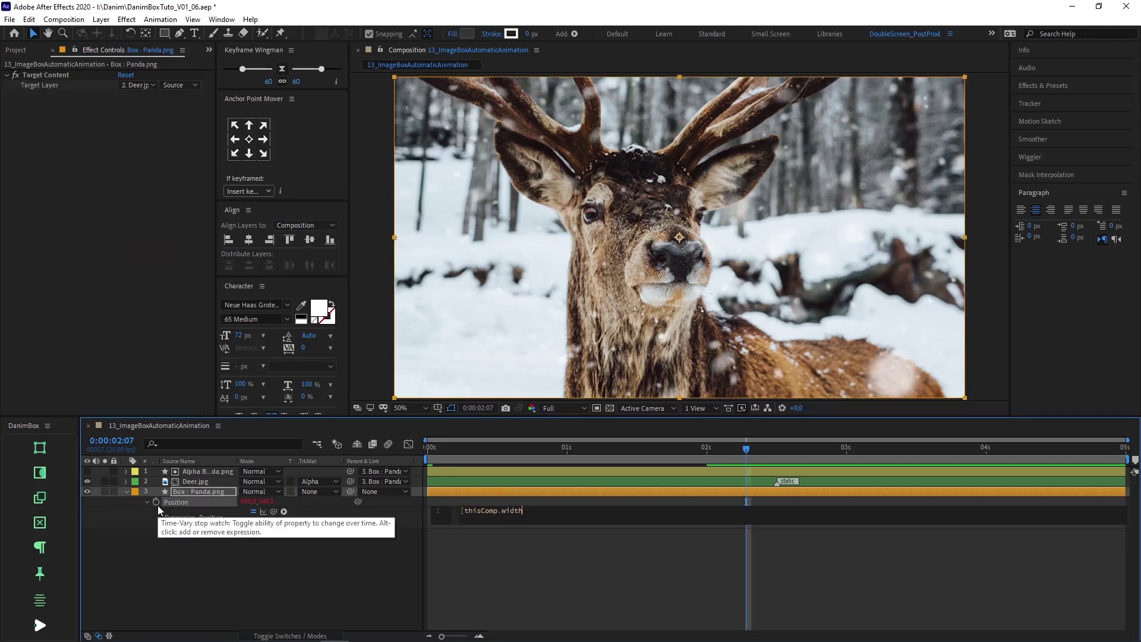
{"action": "type", "text": "/2, thisComp.h"}
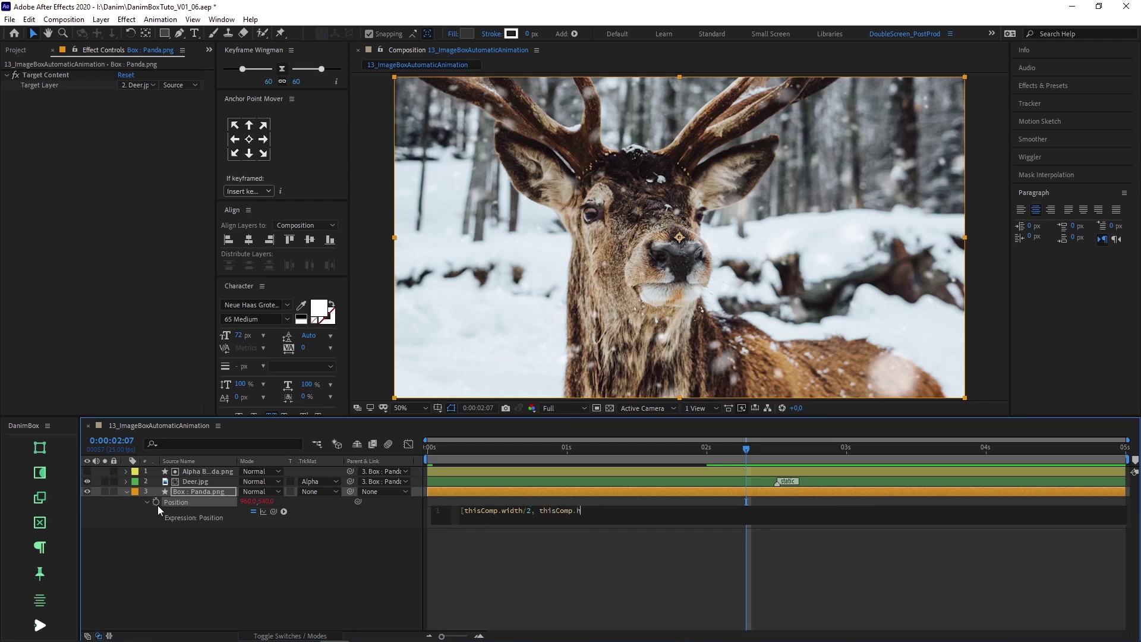
{"action": "type", "text": "eight/2]"}
{"action": "key", "text": "KP_Enter"}
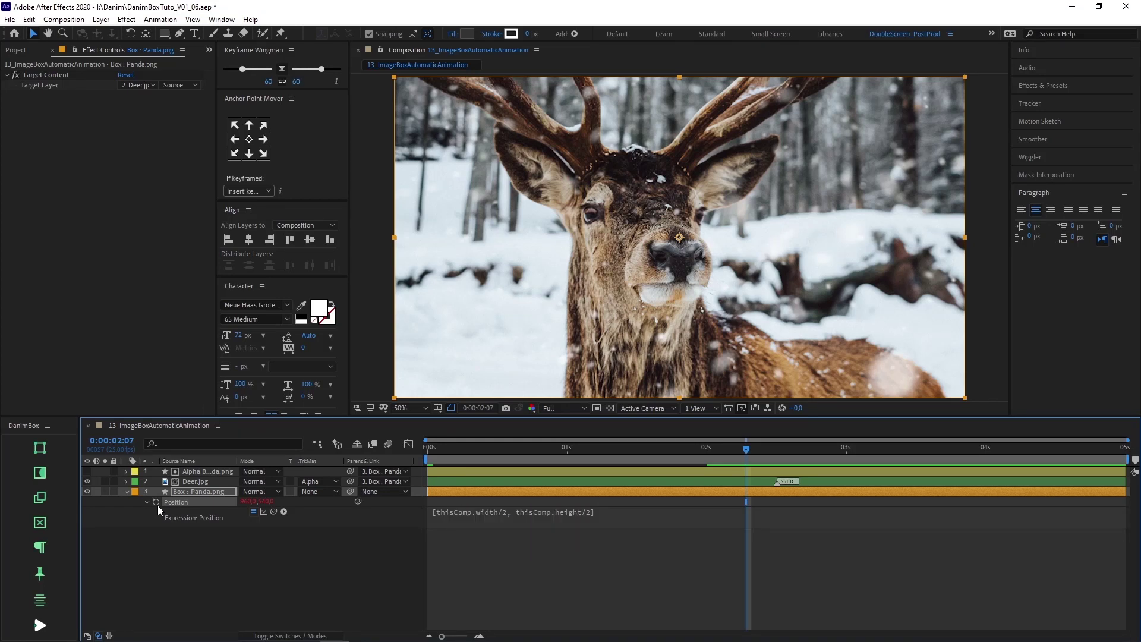
Set the 13_ImageBoxAutomaticAnimation composition's width to 1080 px.
{"action": "key", "text": "ctrl+k"}
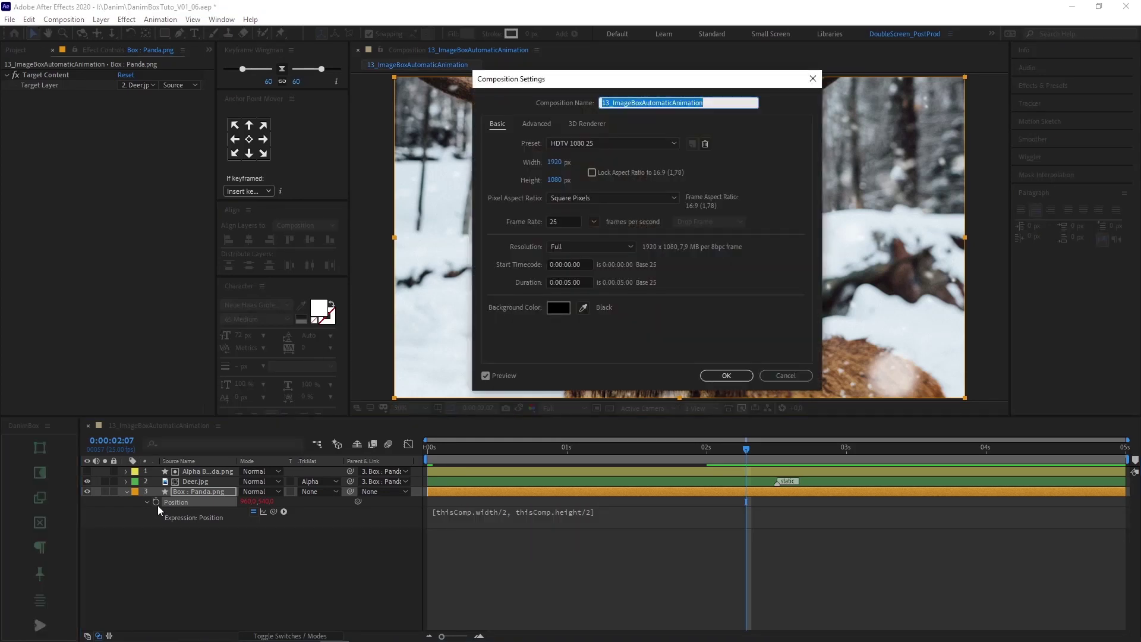
{"action": "left_click", "coordinate": [555, 162]}
{"action": "type", "text": "1080"}
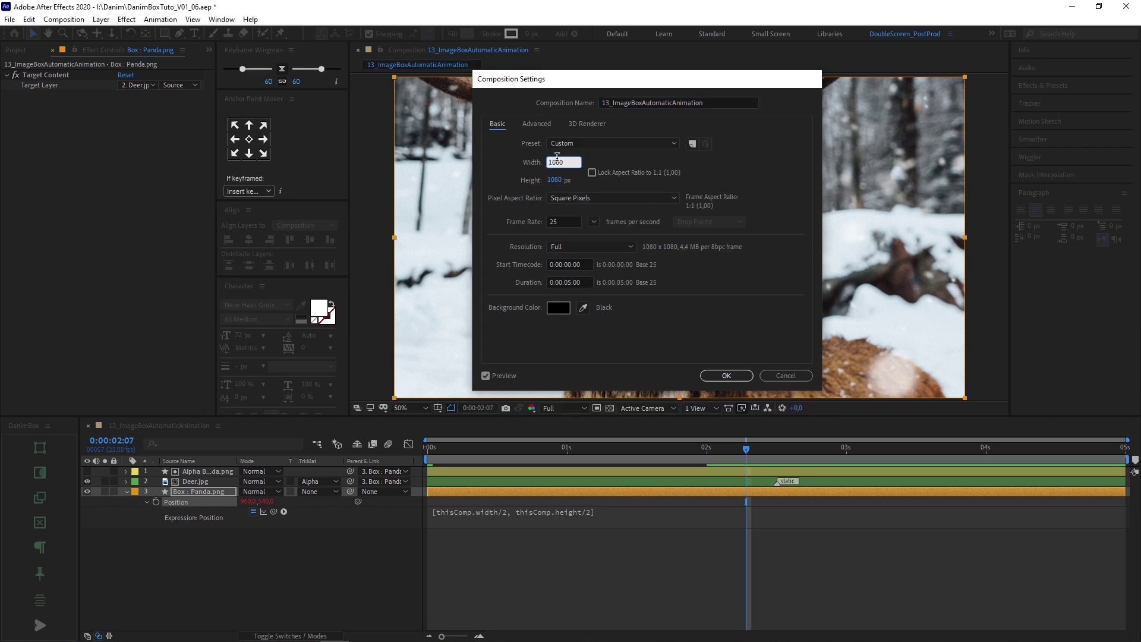
{"action": "key", "text": "Return"}
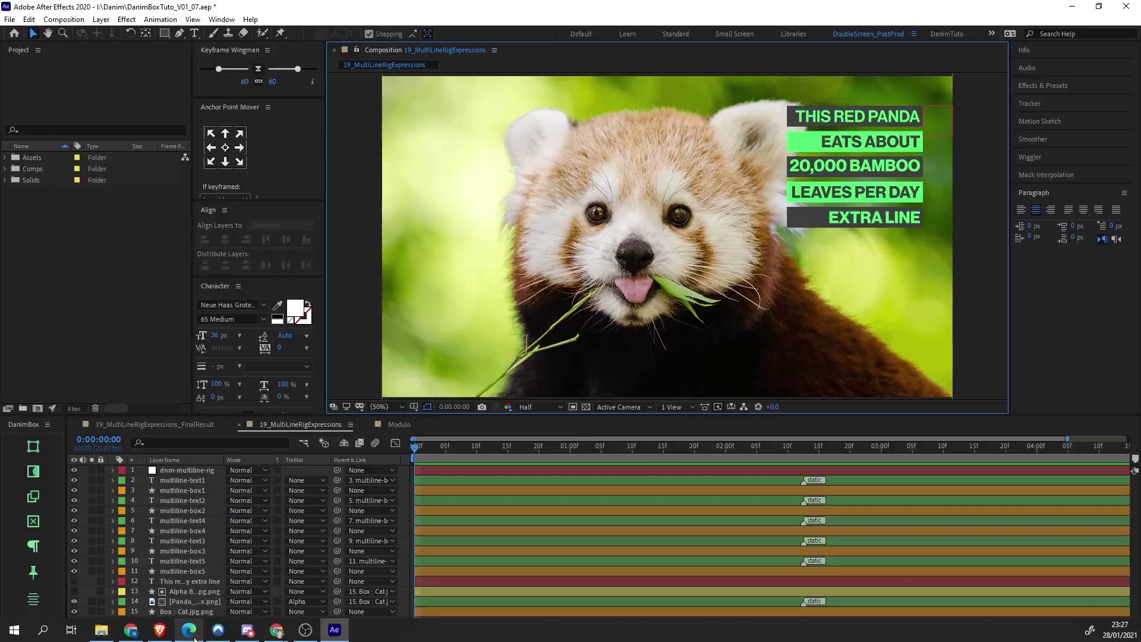
Switch to the web browser and examine the Danim Creator page's feature sections down to the spreadsheet-to-videos part.
{"action": "left_click", "coordinate": [189, 630]}
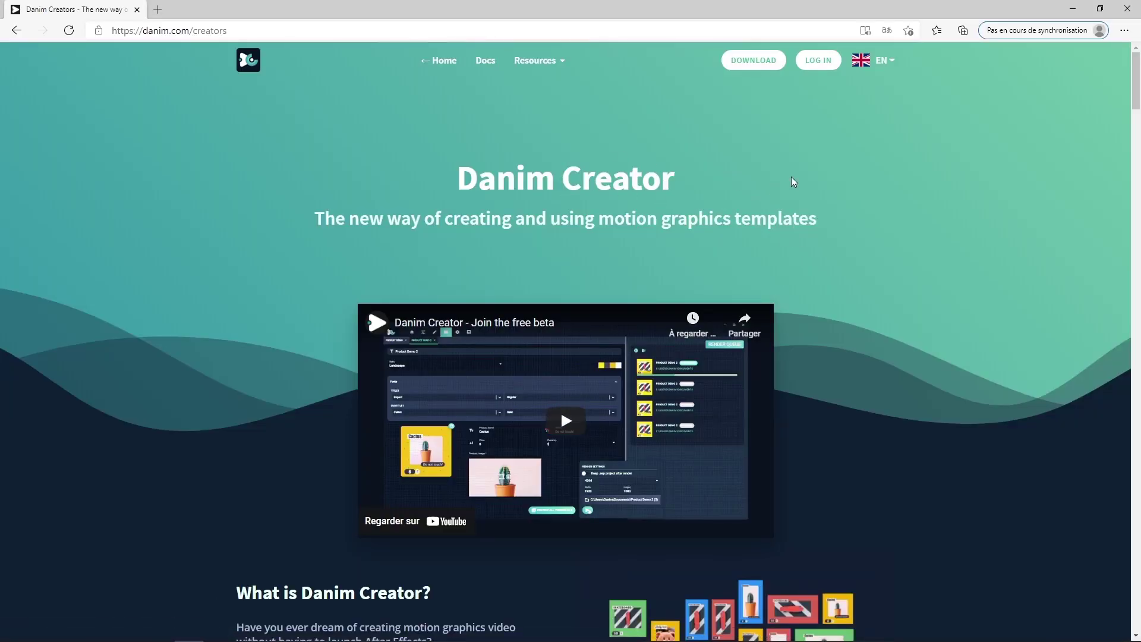
{"action": "scroll", "coordinate": [791, 177], "scroll_direction": "down", "scroll_amount": 10}
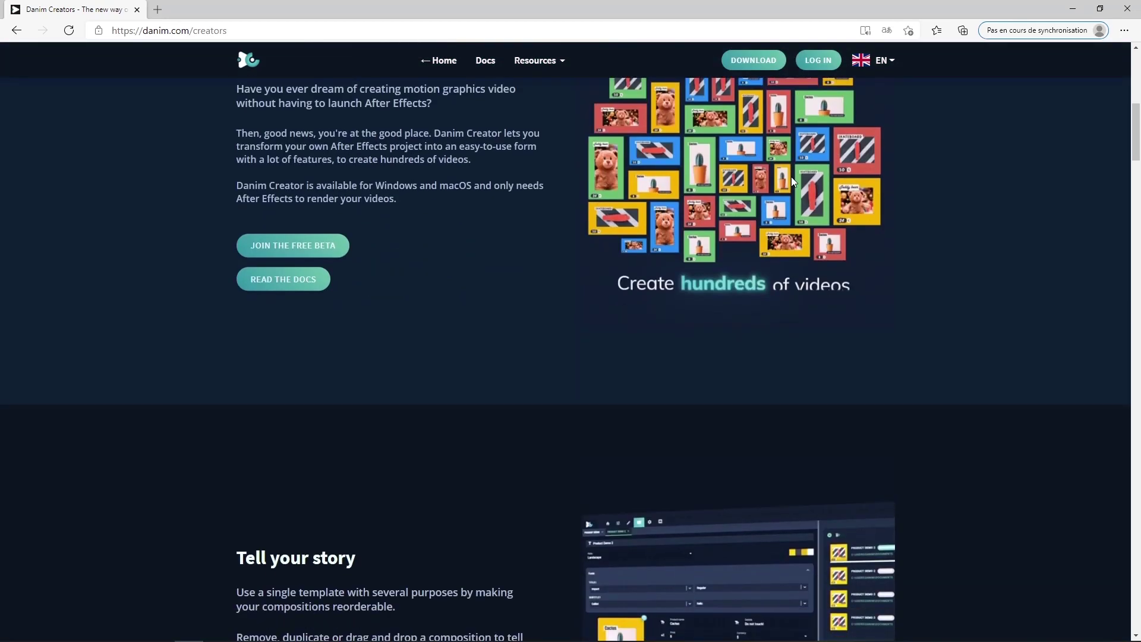
{"action": "scroll", "coordinate": [794, 182], "scroll_direction": "down", "scroll_amount": 3}
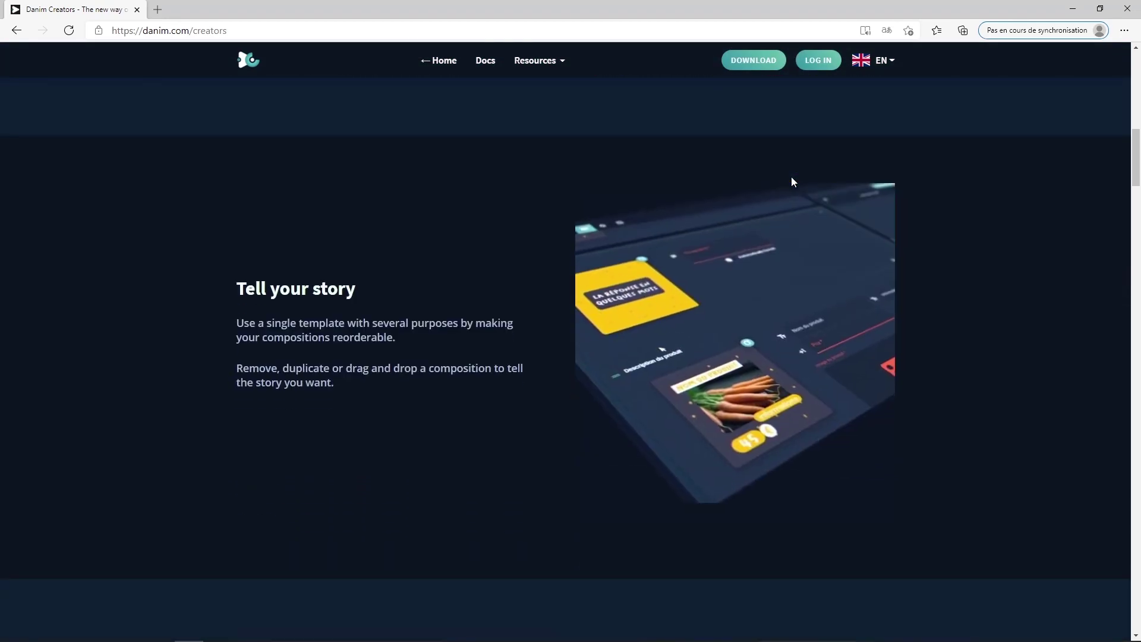
{"action": "scroll", "coordinate": [809, 405], "scroll_direction": "down", "scroll_amount": 7}
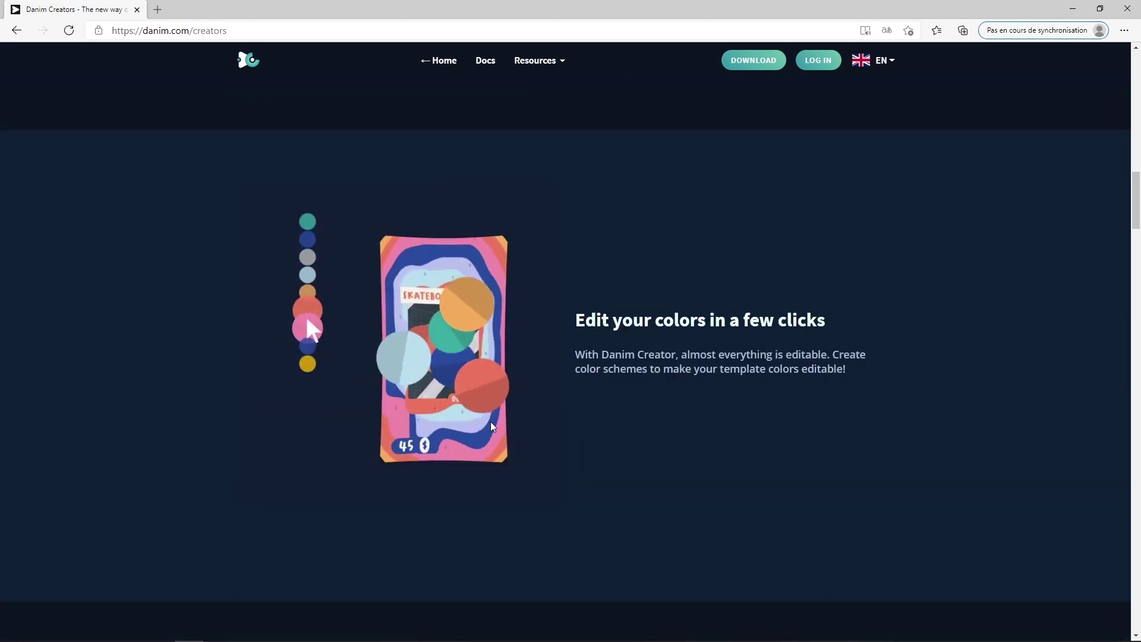
{"action": "scroll", "coordinate": [598, 459], "scroll_direction": "down", "scroll_amount": 6}
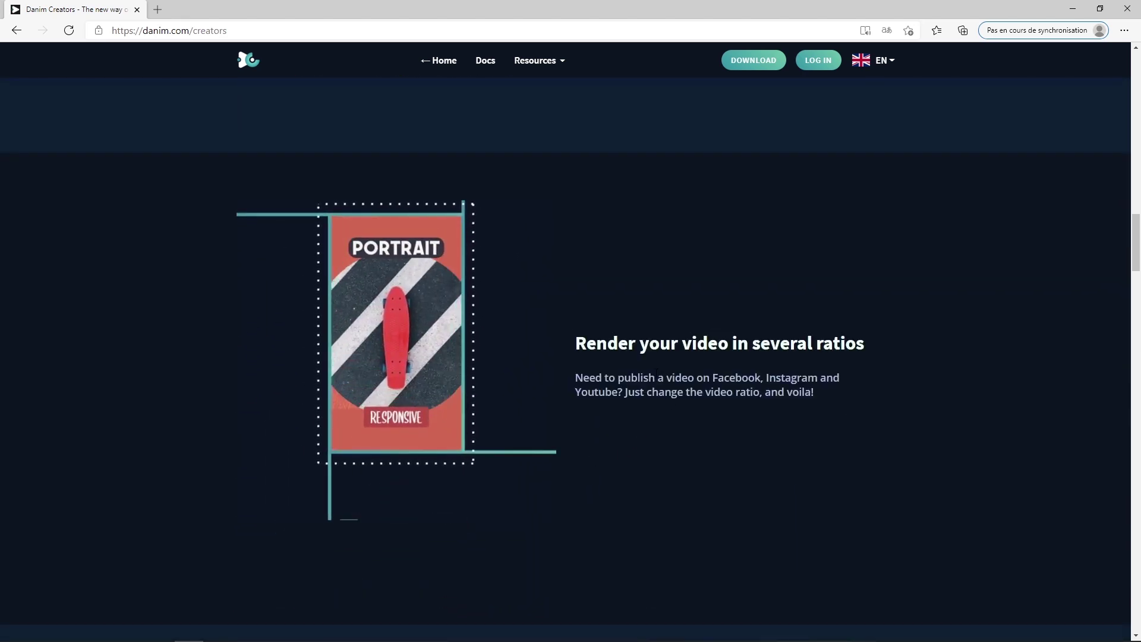
{"action": "scroll", "coordinate": [657, 373], "scroll_direction": "down", "scroll_amount": 4}
{"action": "scroll", "coordinate": [657, 373], "scroll_direction": "down", "scroll_amount": 5}
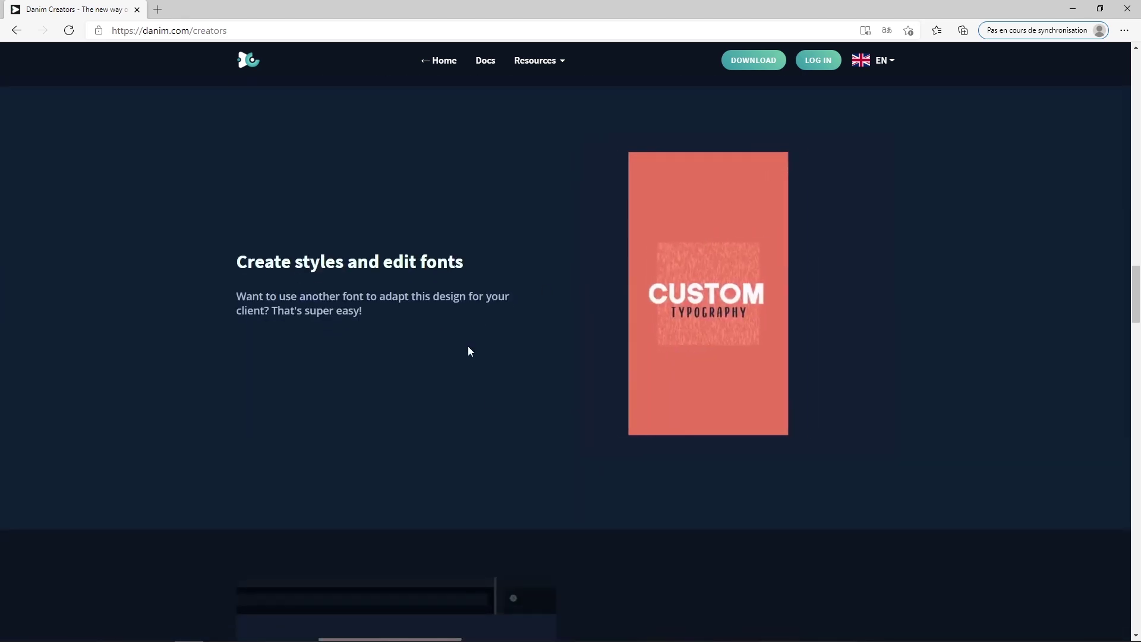
{"action": "scroll", "coordinate": [748, 441], "scroll_direction": "down", "scroll_amount": 6}
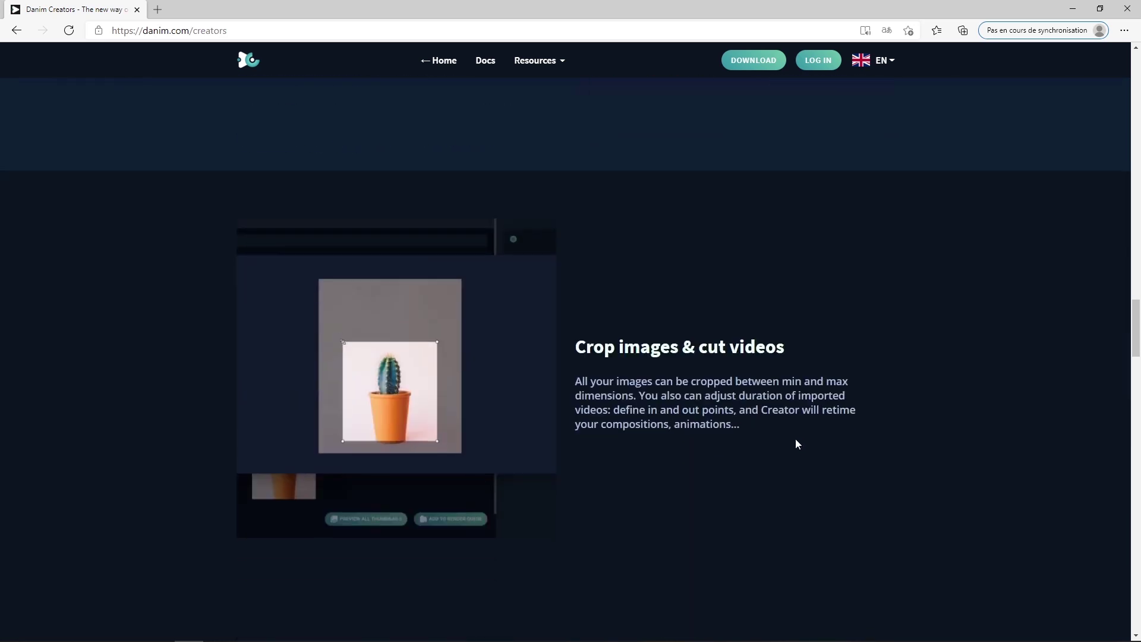
{"action": "scroll", "coordinate": [782, 508], "scroll_direction": "down", "scroll_amount": 8}
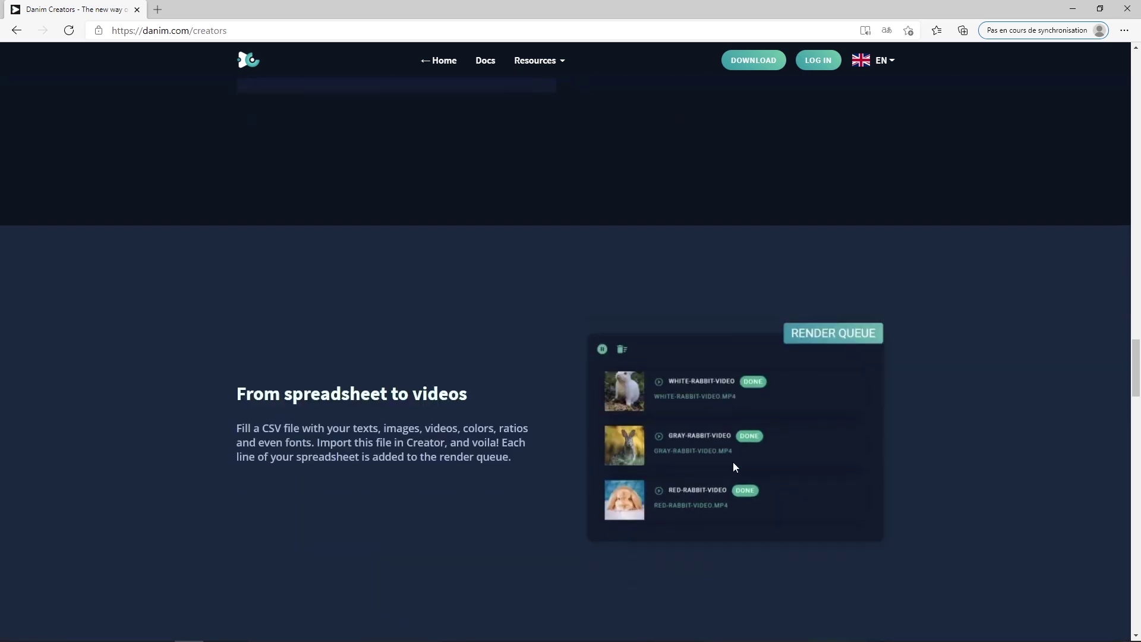
{"action": "scroll", "coordinate": [530, 494], "scroll_direction": "down", "scroll_amount": 2}
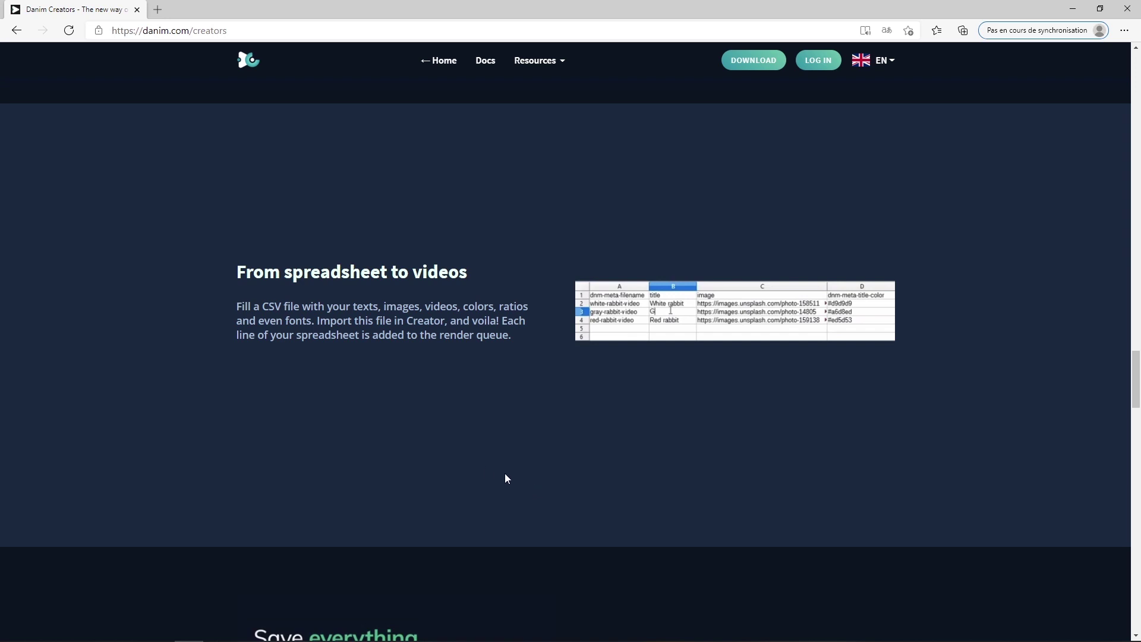